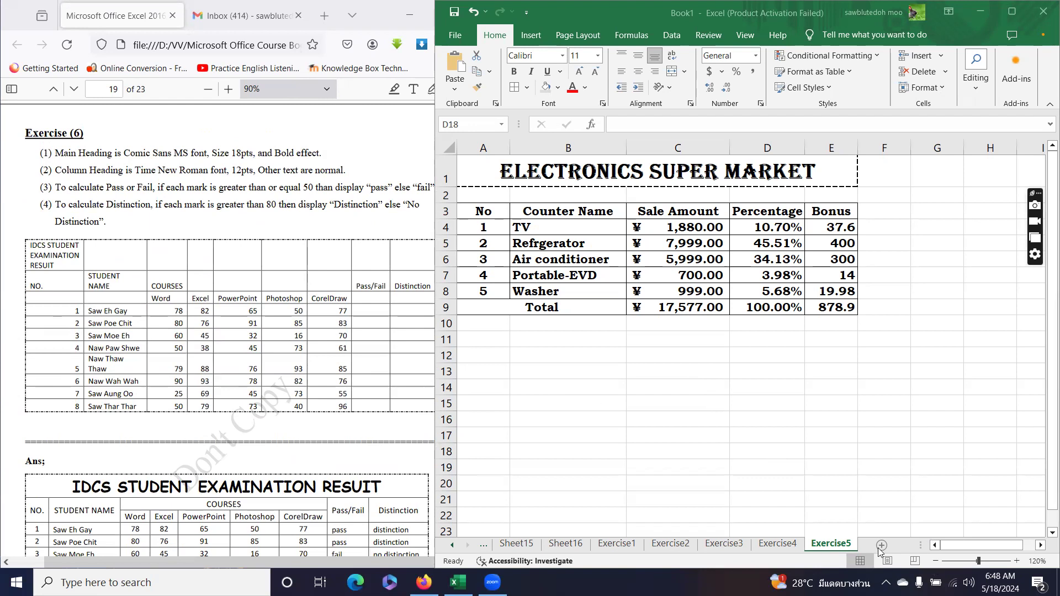
Insert a new worksheet after Exercise5 and rename the Sheet22 tab to Exercise6.
click(882, 550)
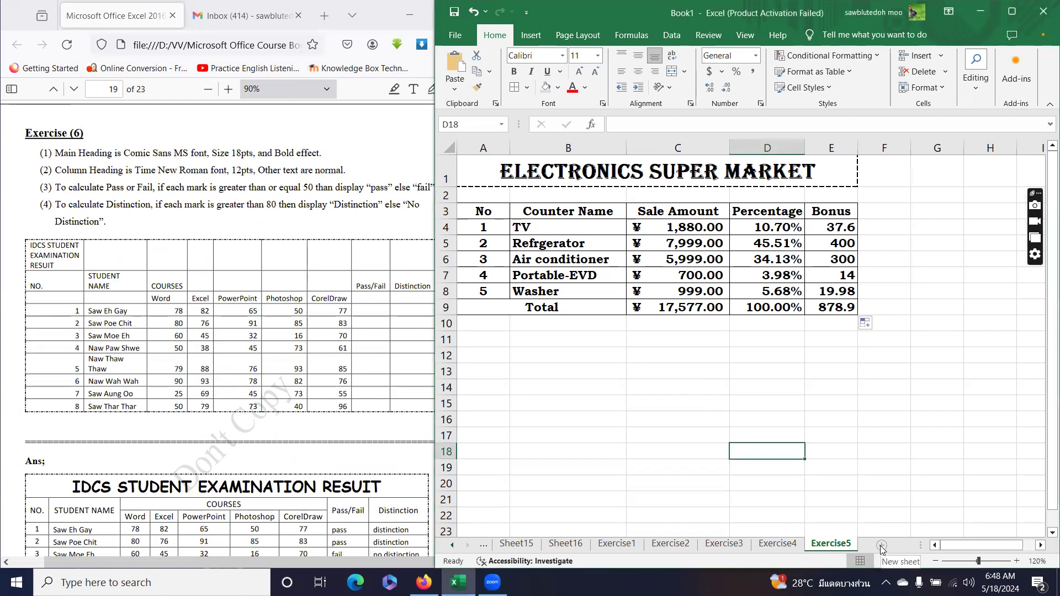
click(881, 546)
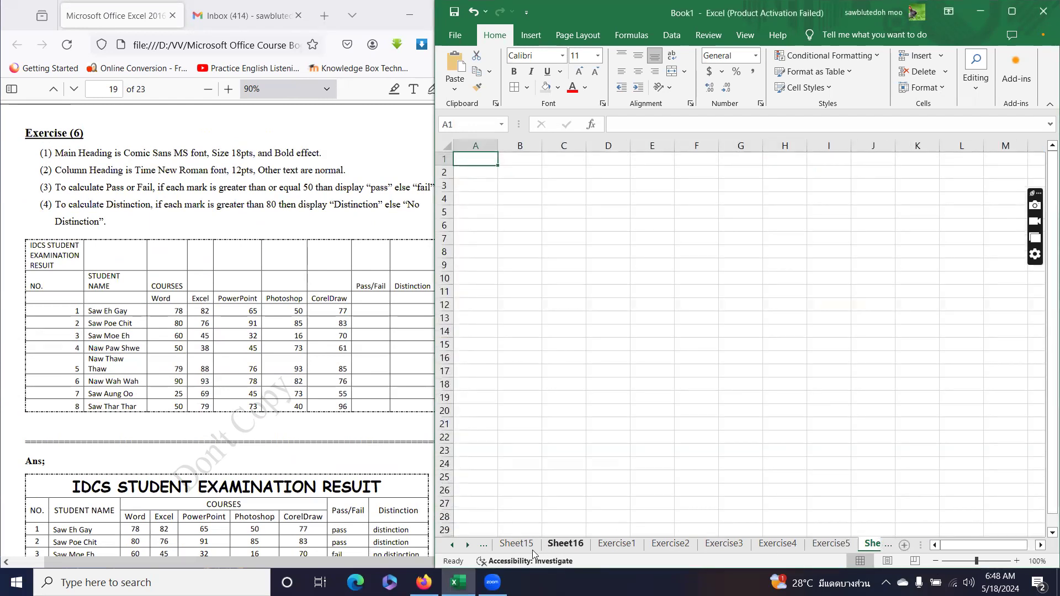
click(468, 544)
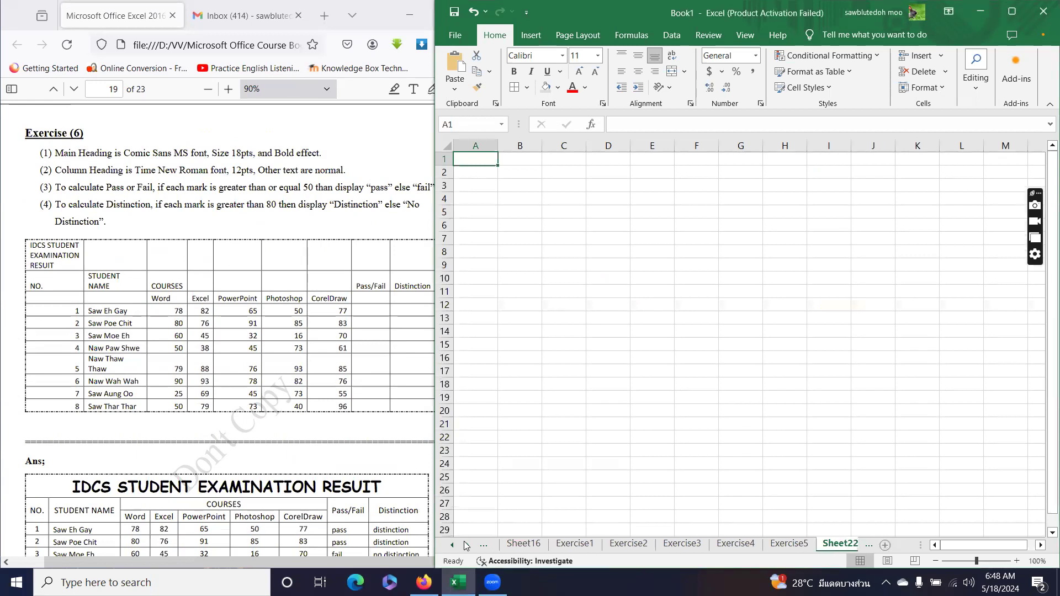
double_click(833, 545)
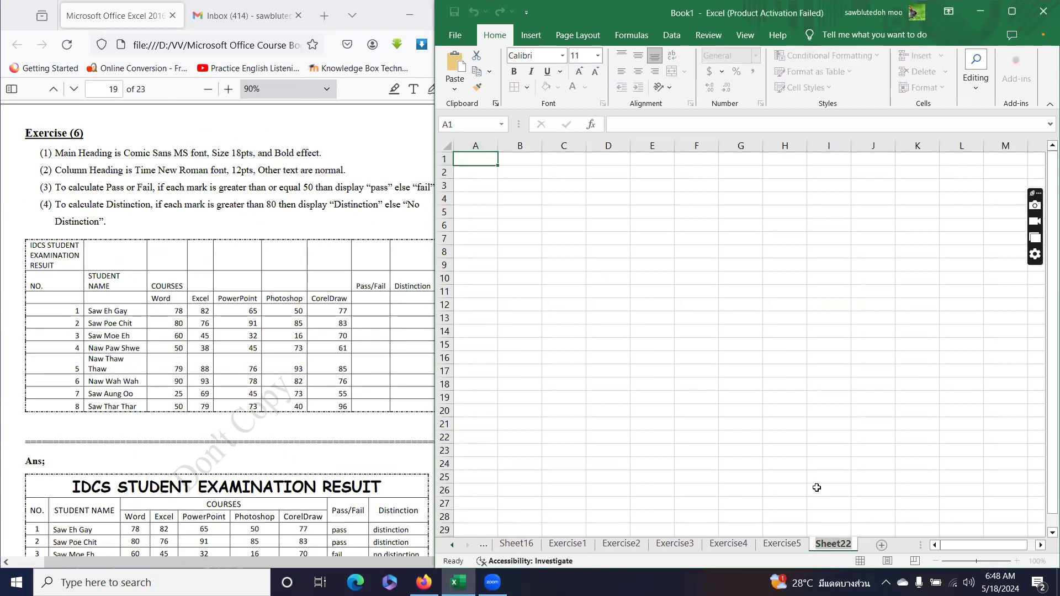
text(Exe)
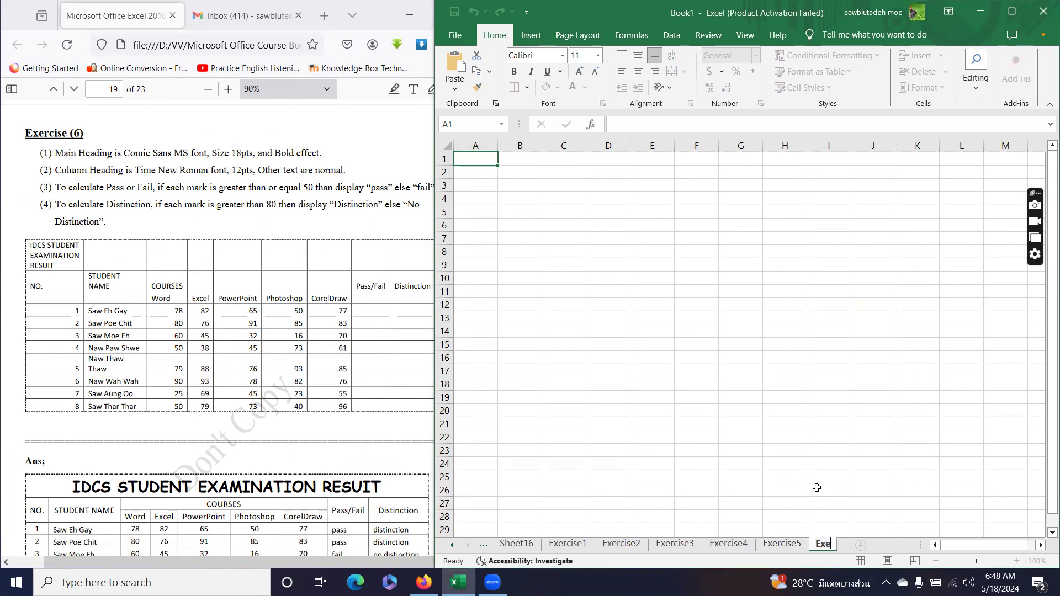
text(rcise6)
key(Return)
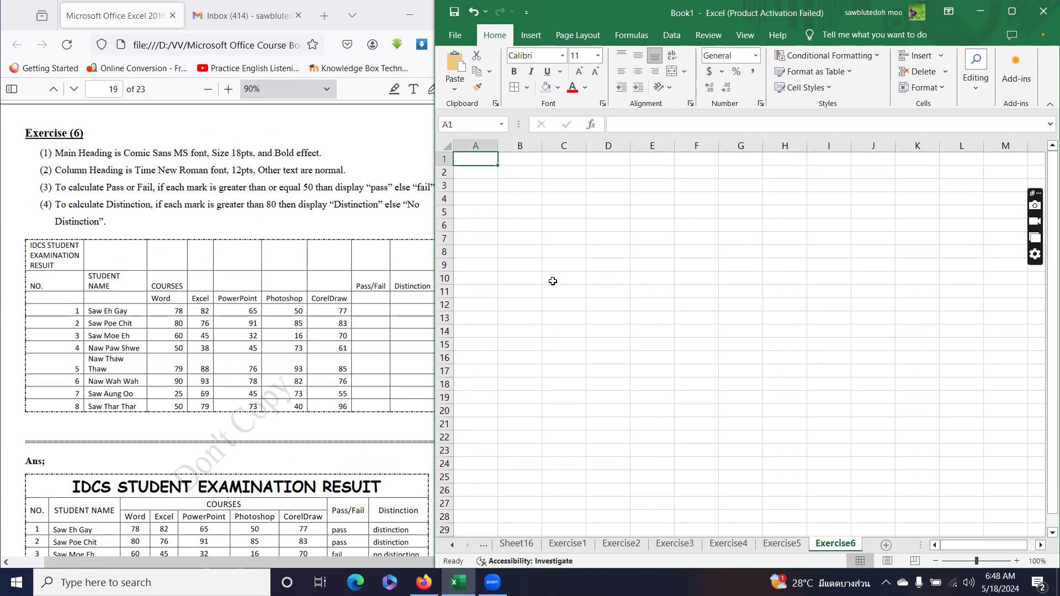
Enter the title 'IDCS Student Examination Result' in A1 and headings No., Student Name, Courses in row 2.
text(IDCS )
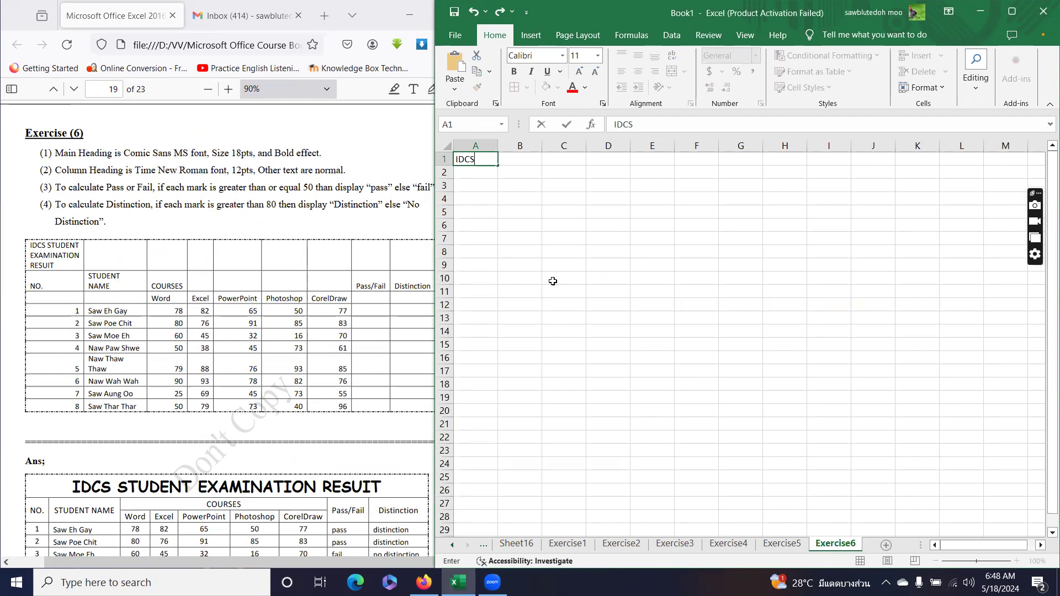
text(Student Examination)
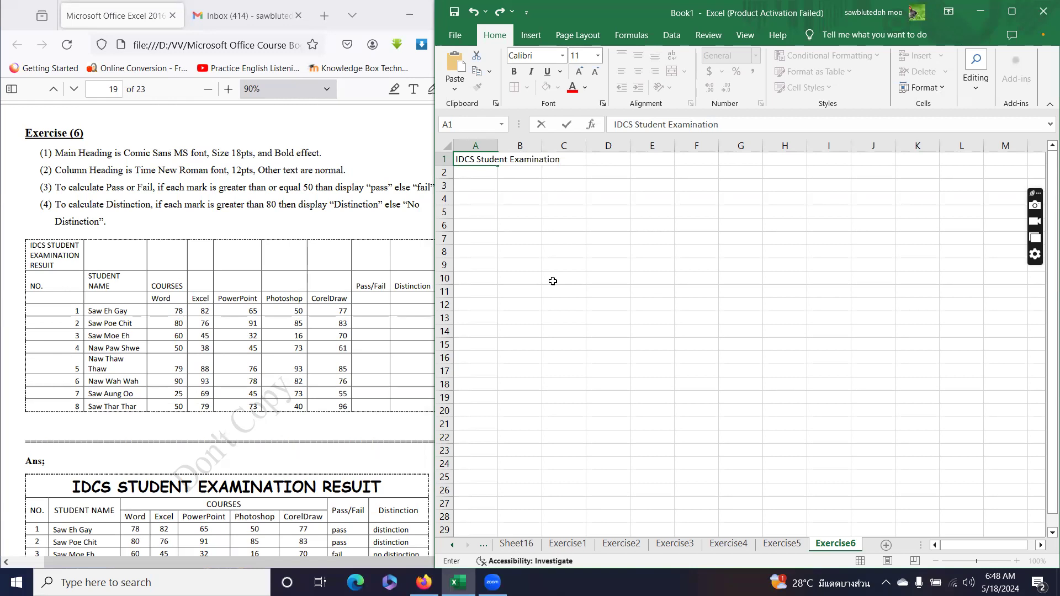
text( Result)
key(Return)
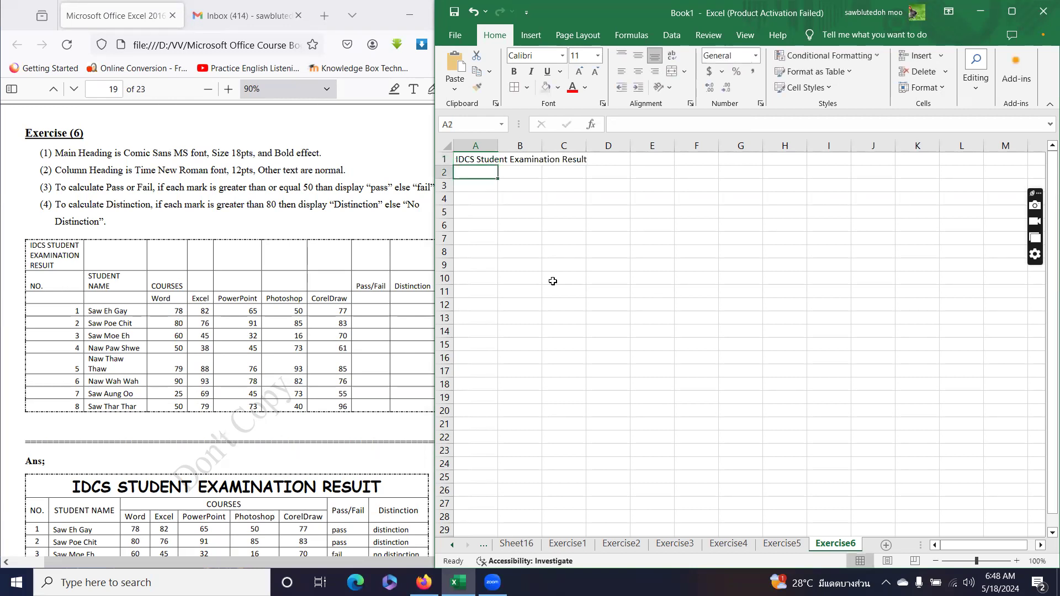
text(No.)
key(Tab)
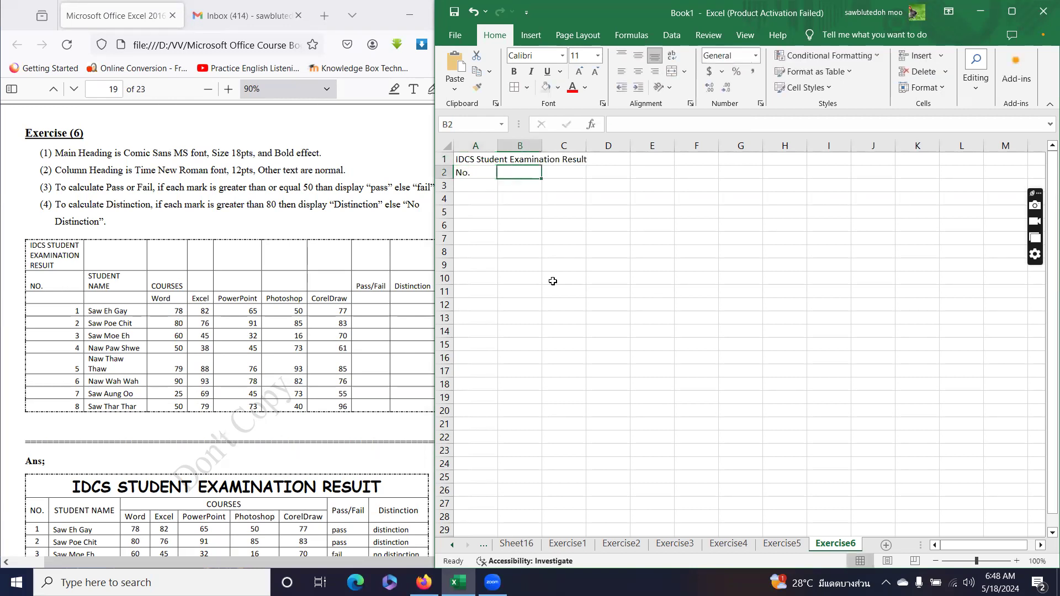
text(Student Name)
key(Tab)
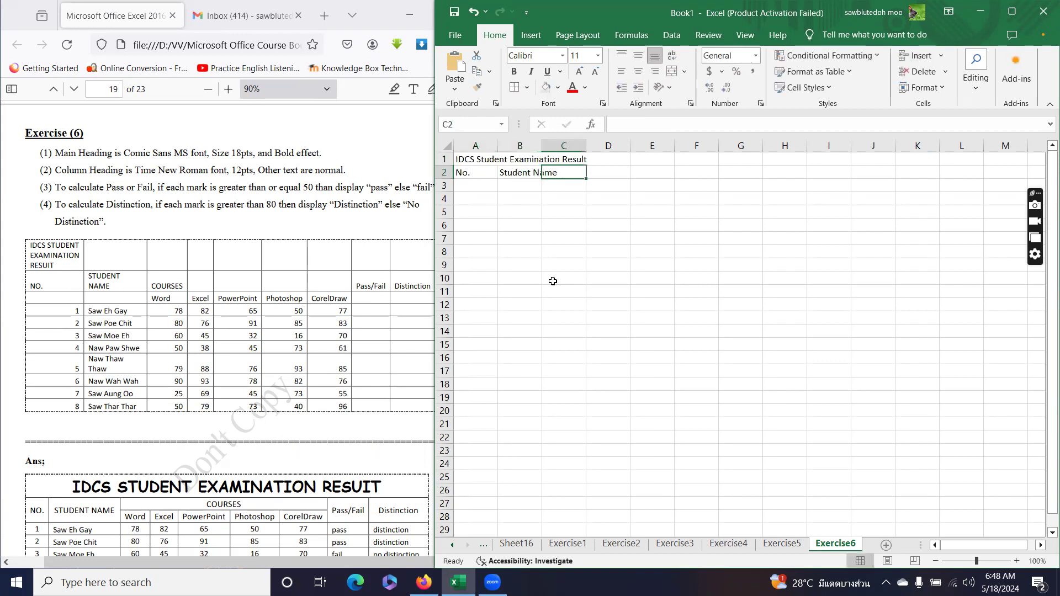
text(Courses)
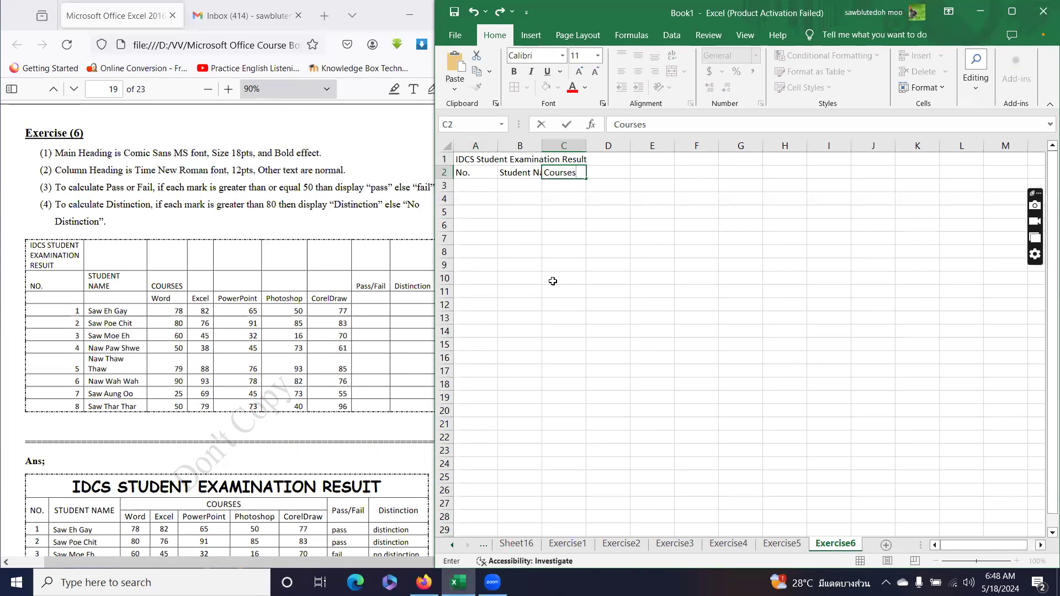
key(Return)
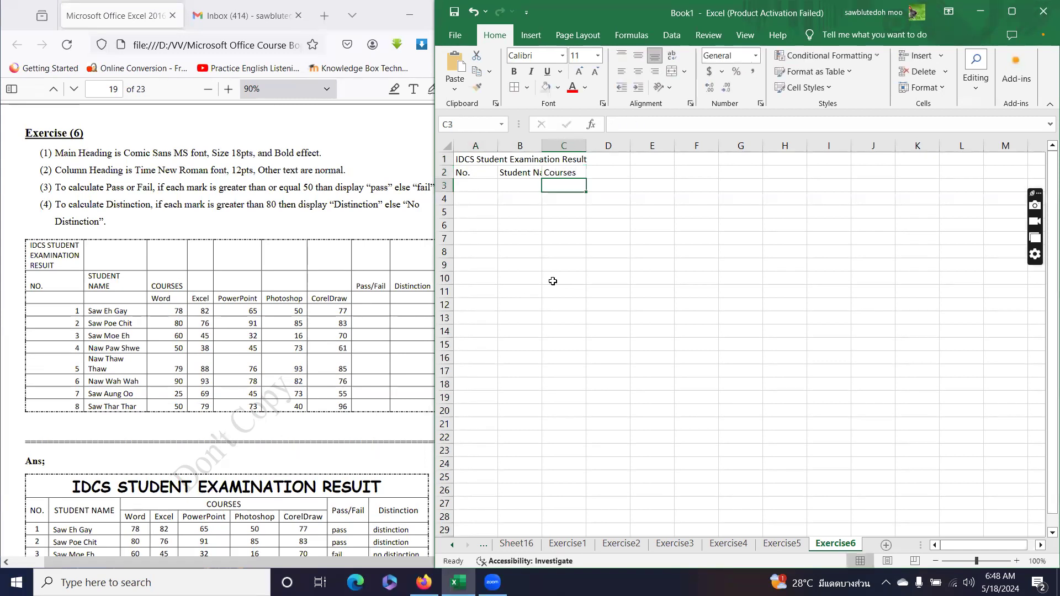
Enter course names Word, Excel, PowerPoint, Photoshop, CorelDraw across C3:G3.
text(Word)
key(Tab)
text(Excel)
key(Tab)
text(PowerPoint)
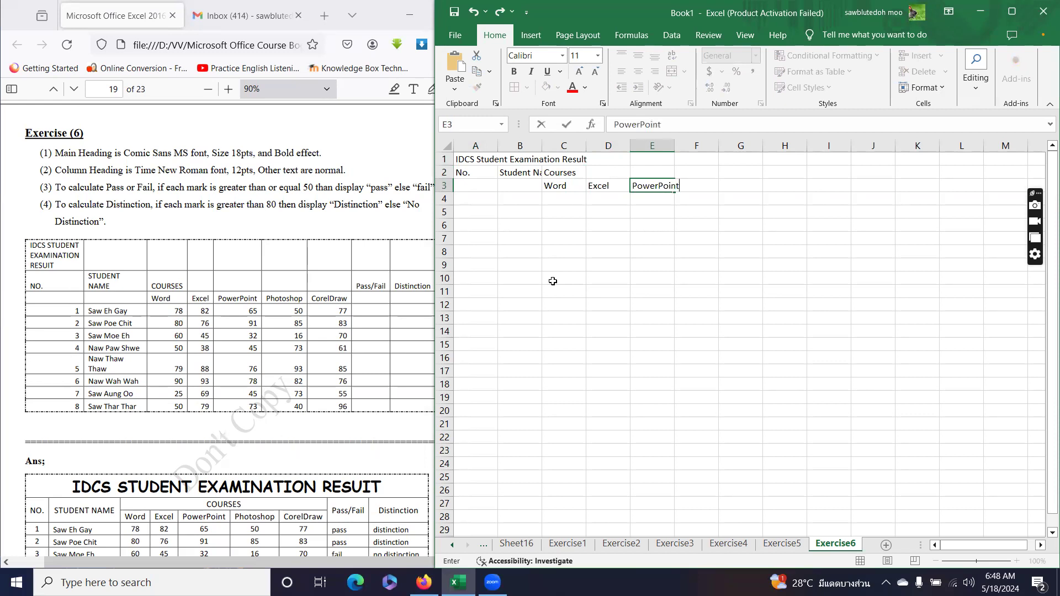
key(Tab)
text(Pho)
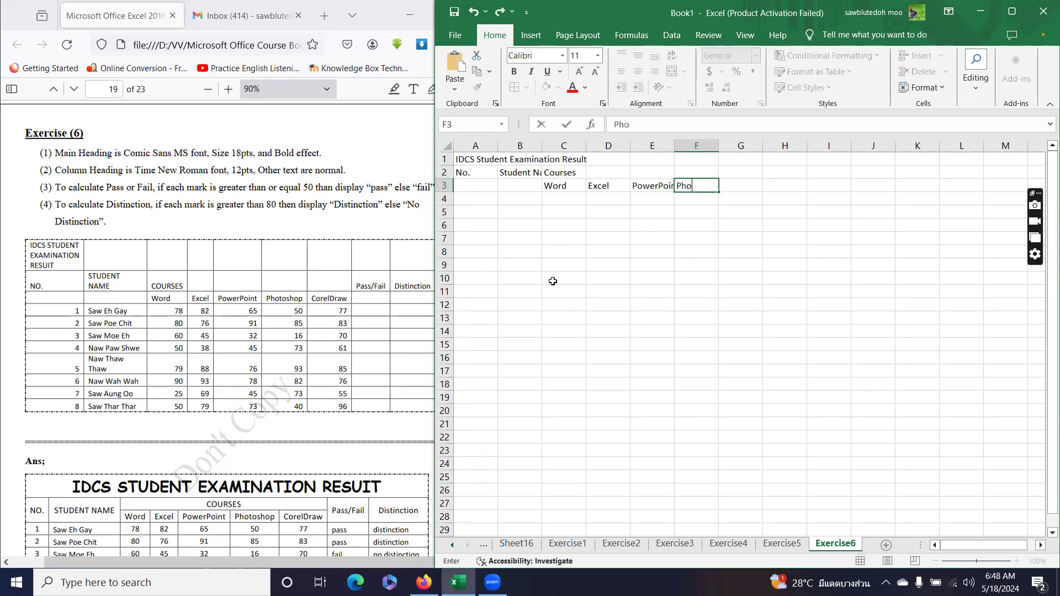
text(toshop)
key(Tab)
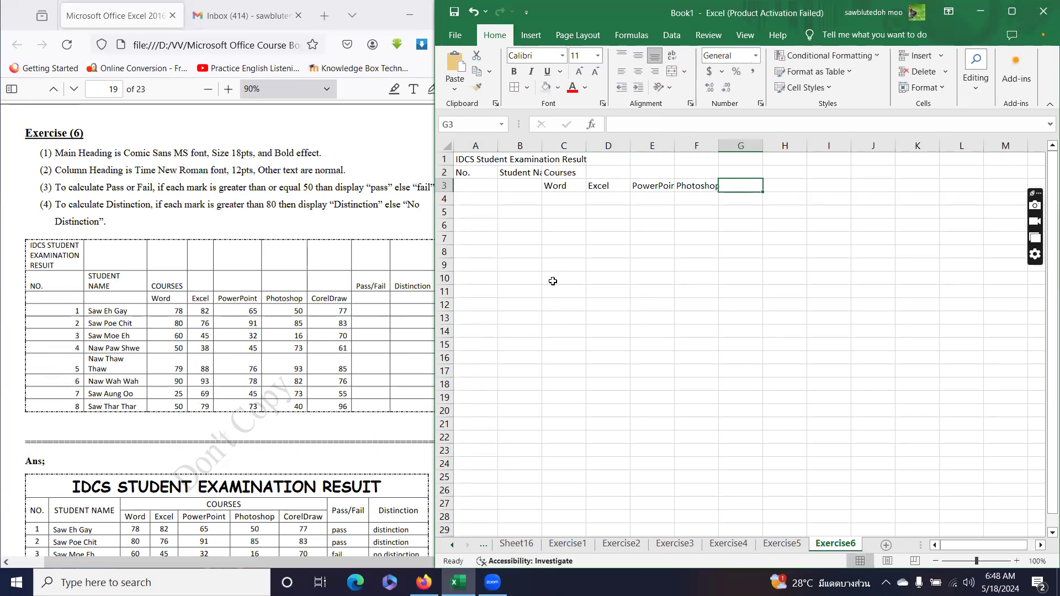
text(Corel)
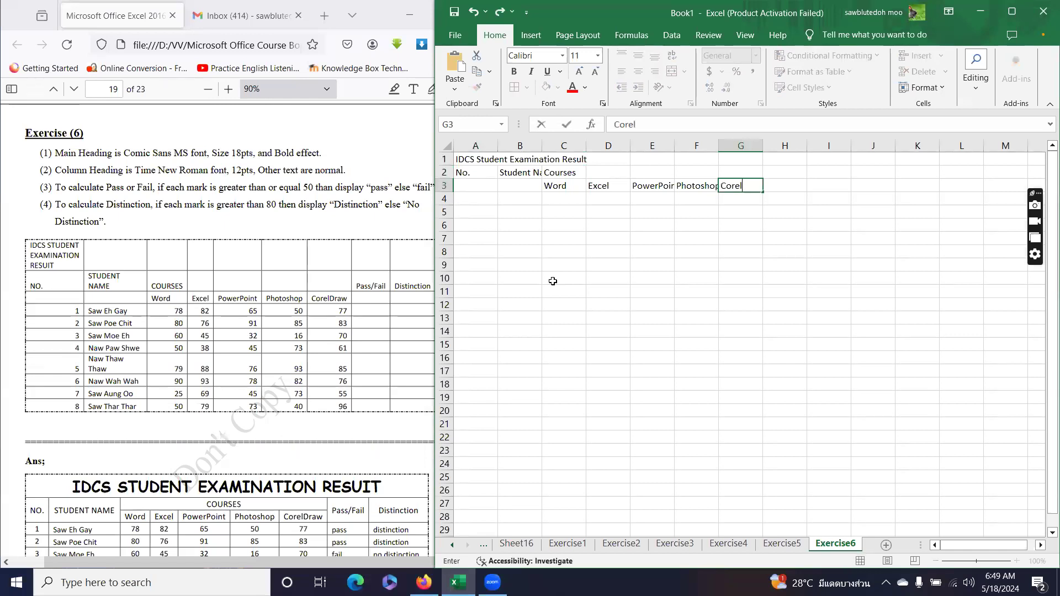
text(Draw)
key(Tab)
Add the Pass/Fail and Distinction headings in H2 and I2.
key(Up)
text(Pa)
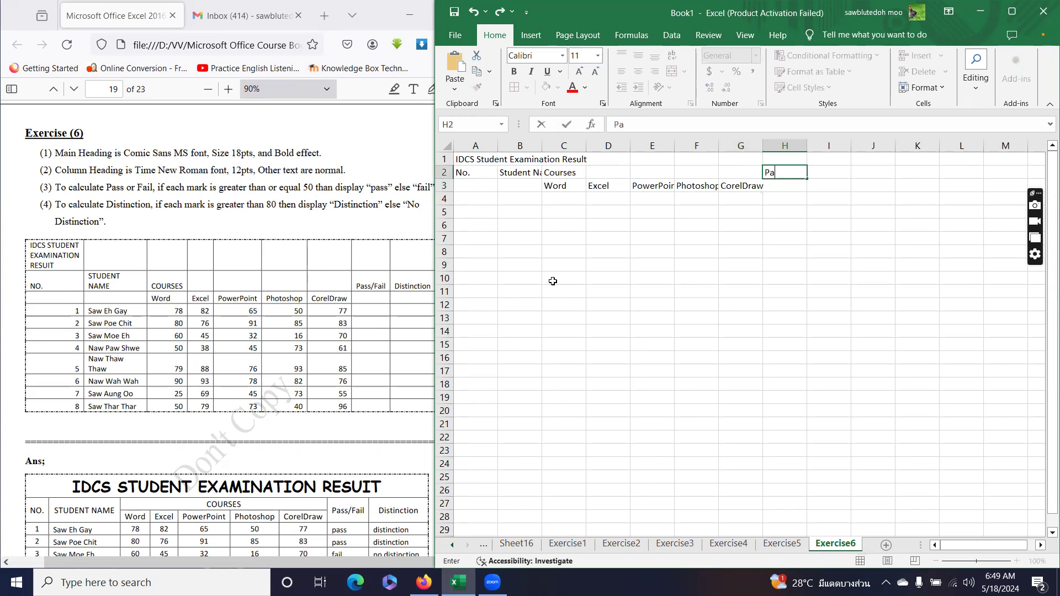
text(ss/Fail)
key(Tab)
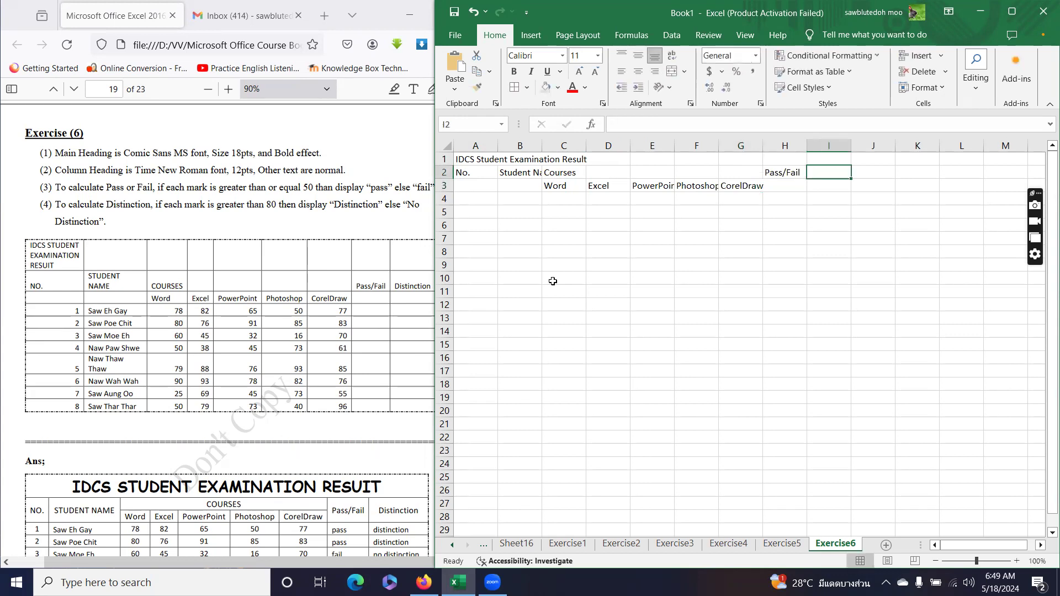
text(Distinction)
key(Return)
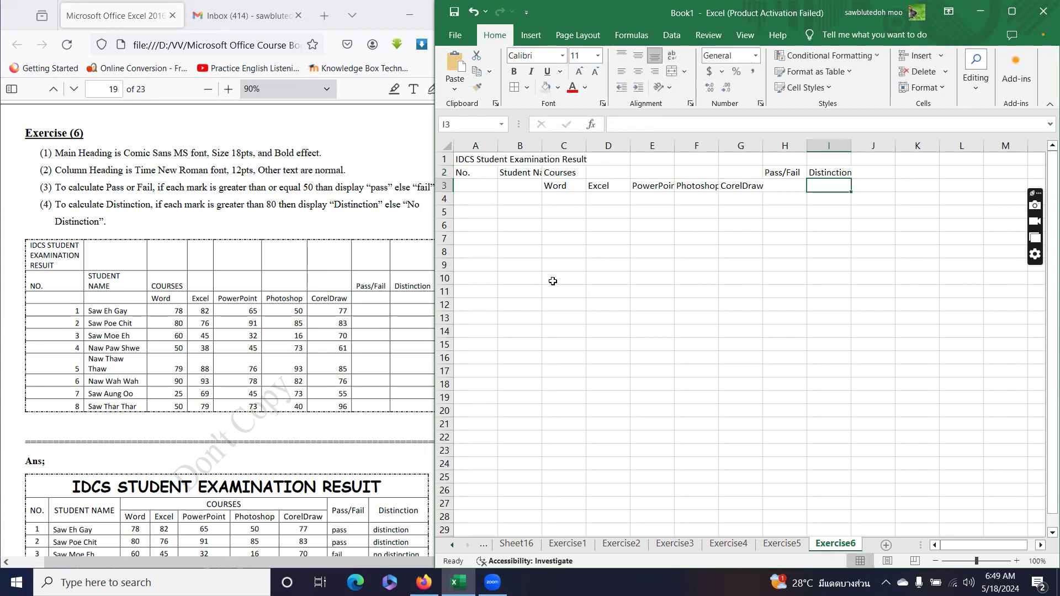
key(Down)
key(Left)
key(Left)
key(Left)
key(Left)
key(Left)
key(Left)
key(Left)
key(Left)
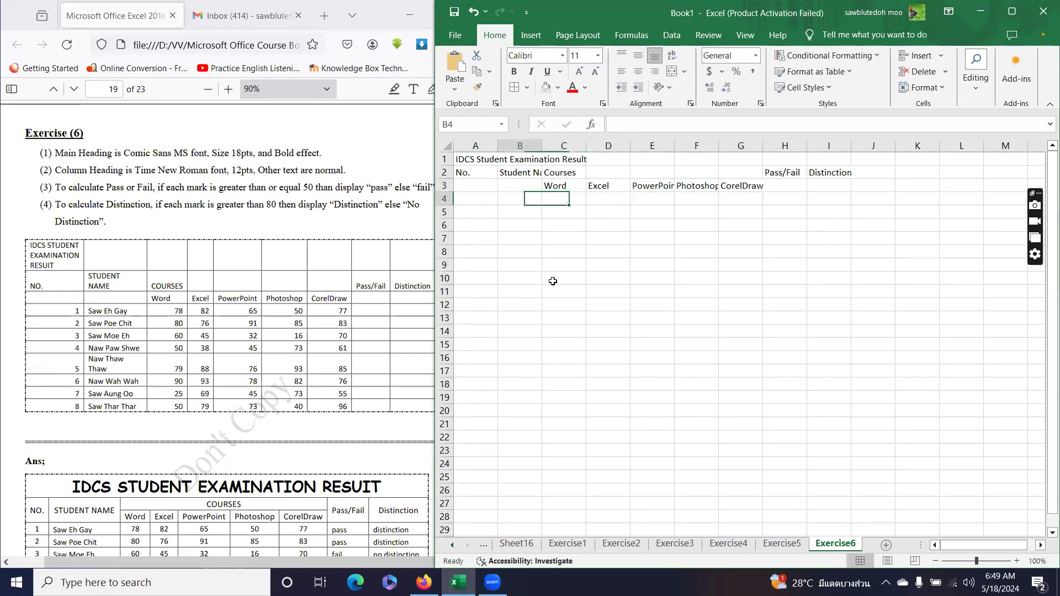
Enter serial numbers 1 and 2 in A4:A5 and select them.
text(1)
key(Return)
text(2)
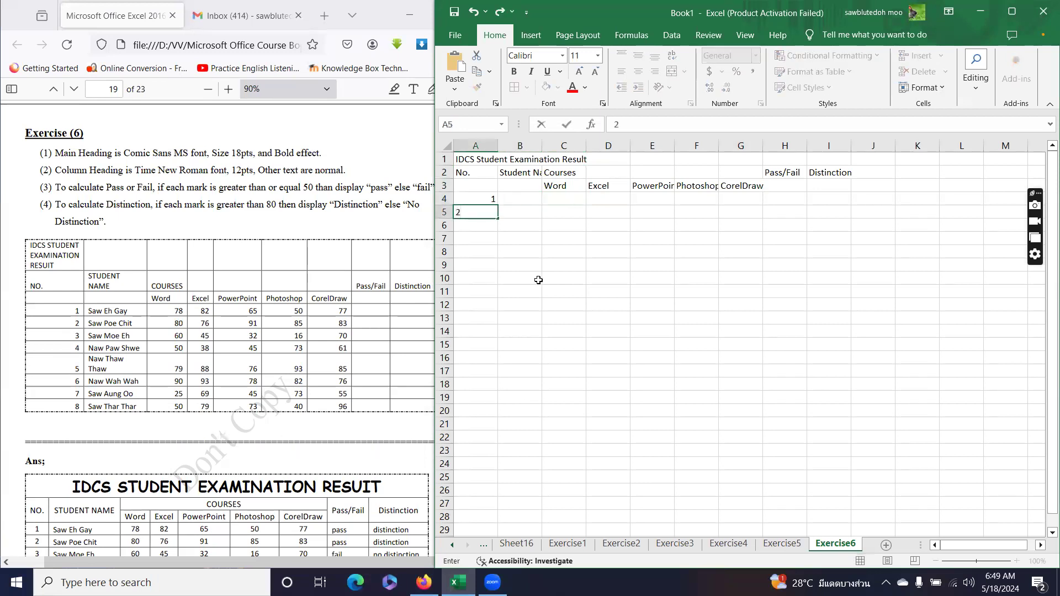
drag(483, 199, 496, 298)
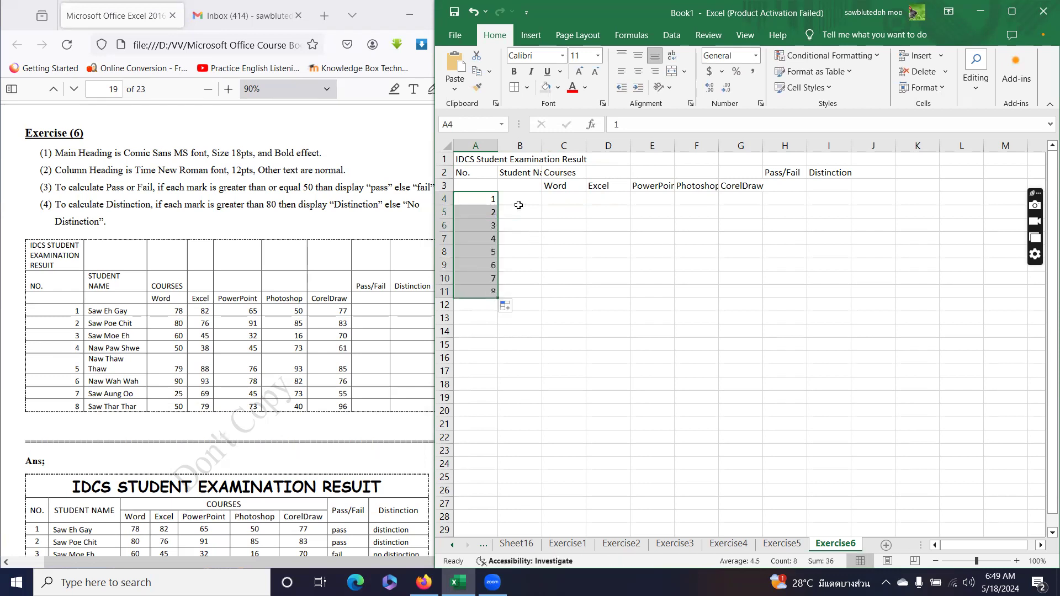
click(519, 202)
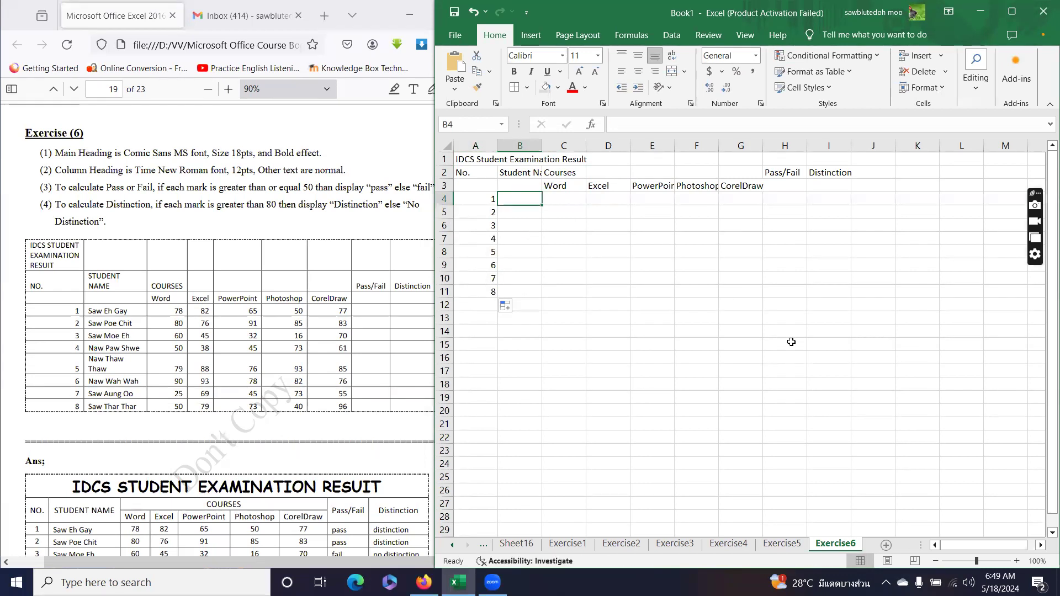
Type the first four students' names into B4:B7, fixing a typo.
key(Return)
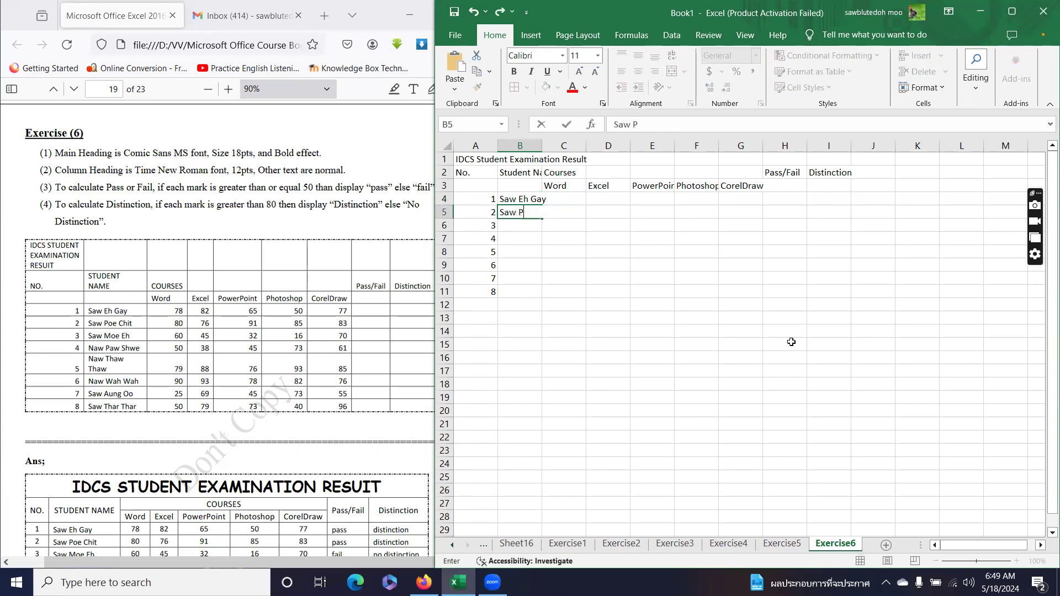
key(Return)
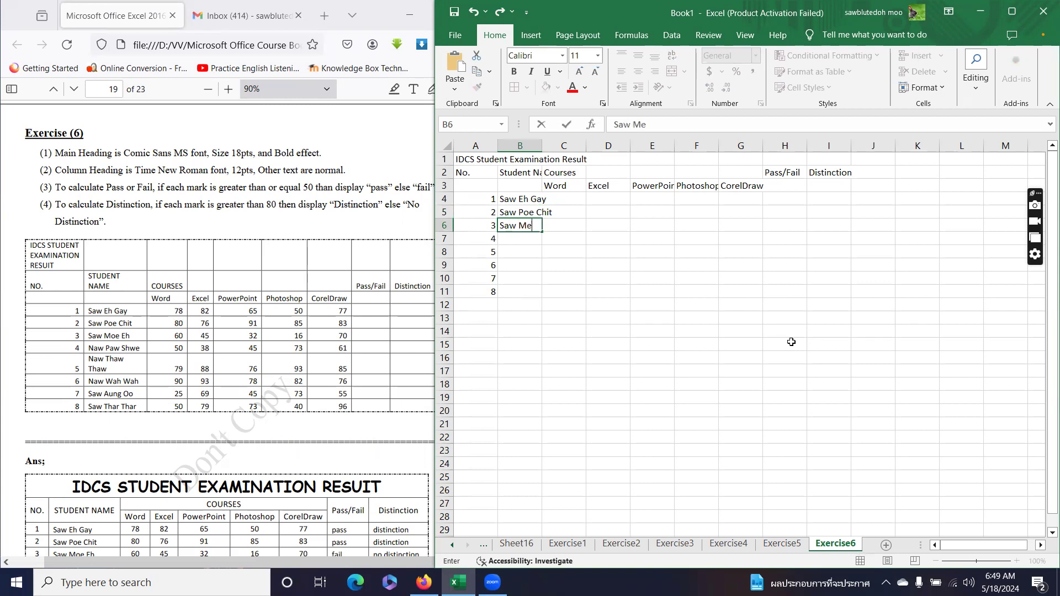
key(Return)
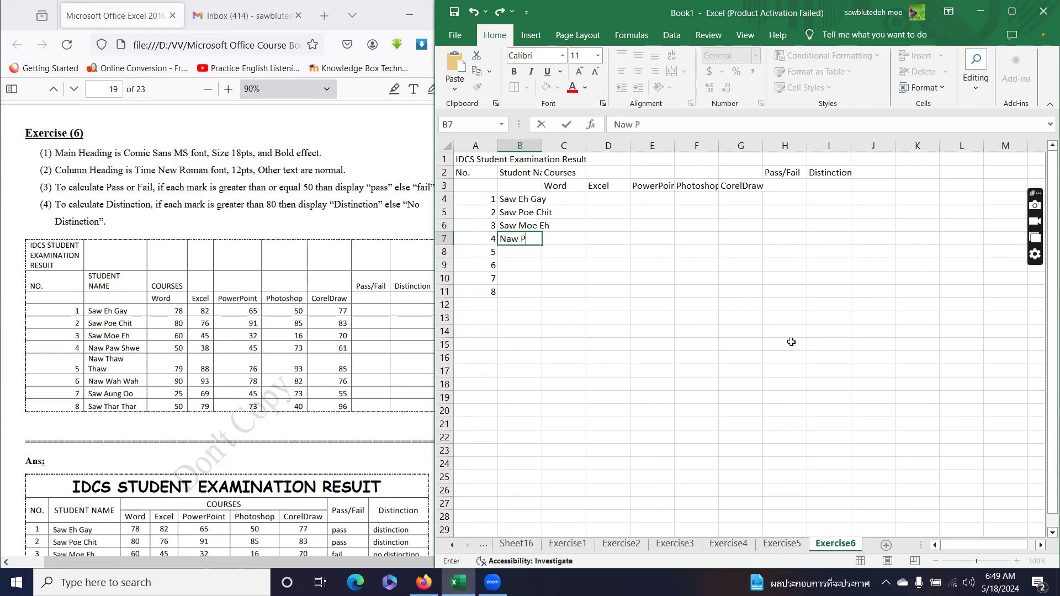
key(Return)
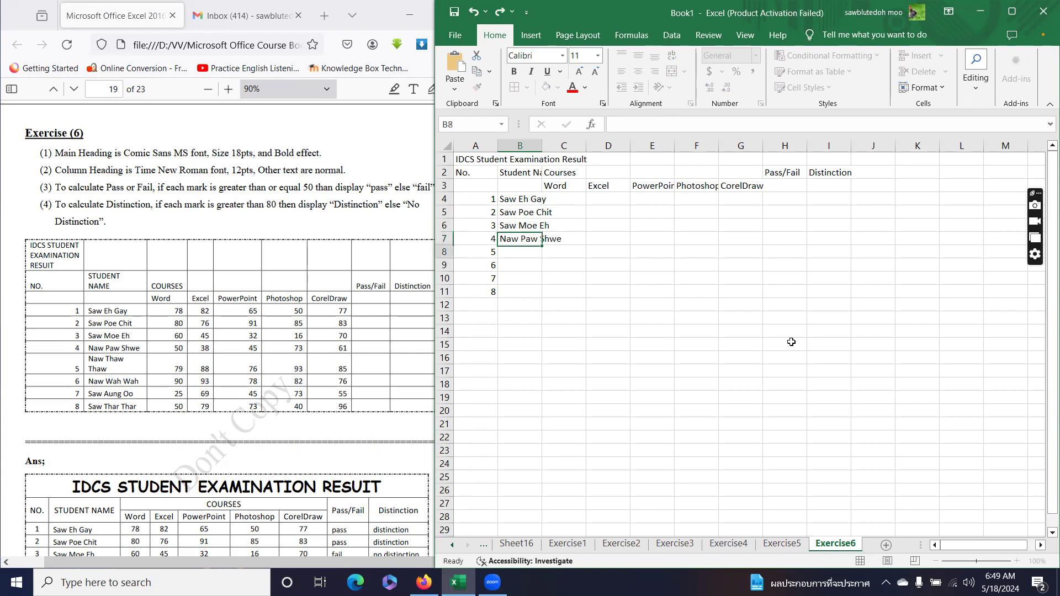
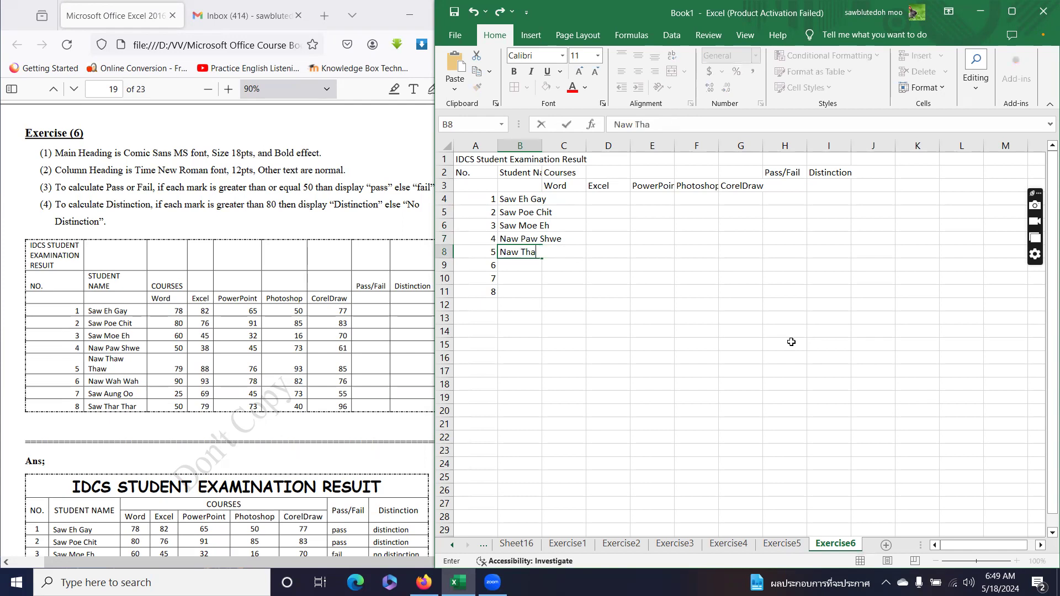
Type the remaining four students' names into B8:B11, correcting the last surname.
key(Return)
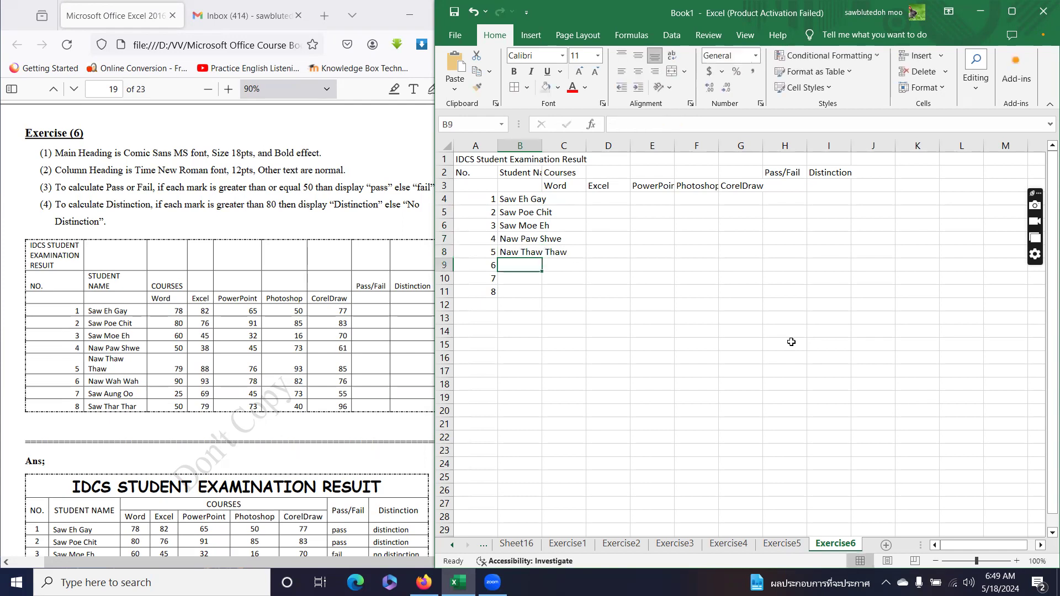
key(Return)
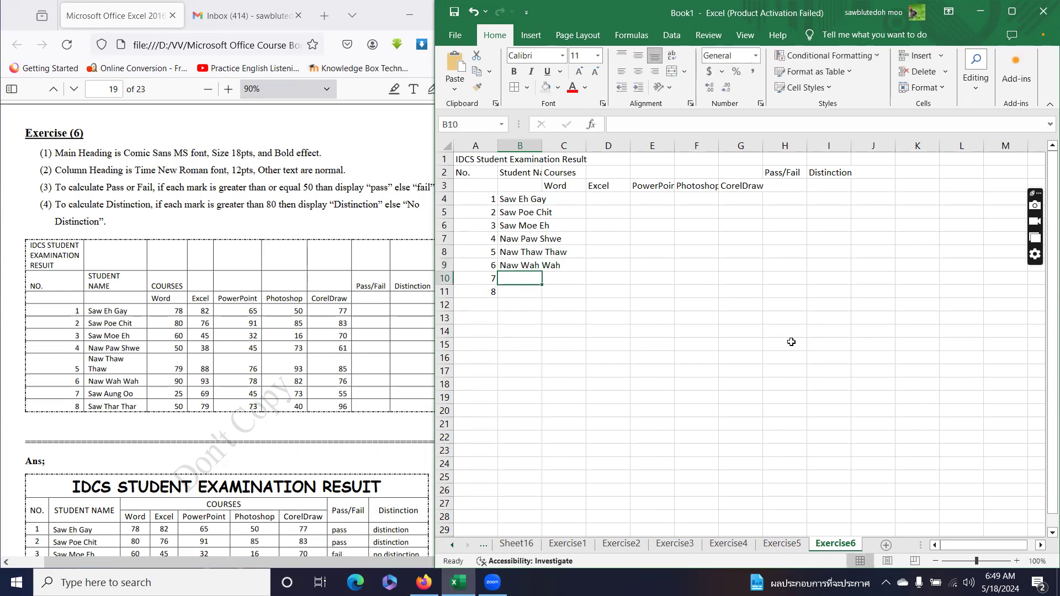
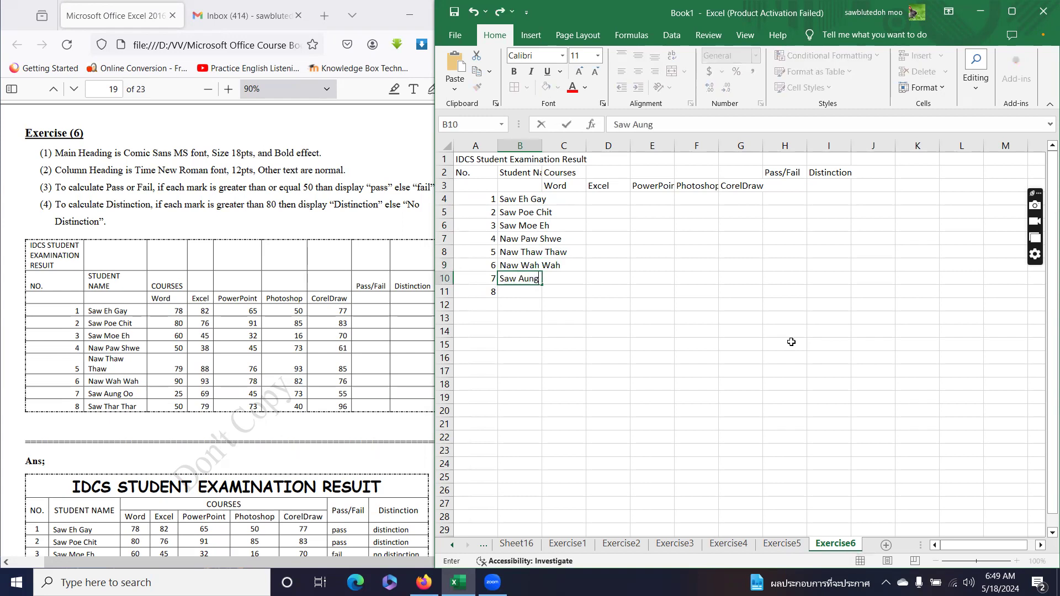
key(Return)
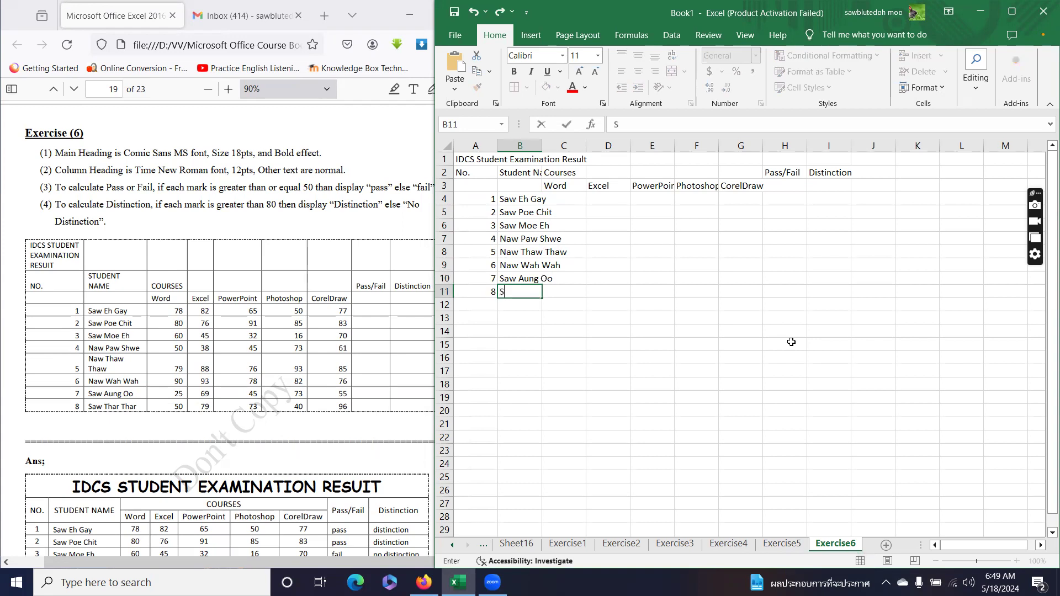
text(har Thar)
key(Return)
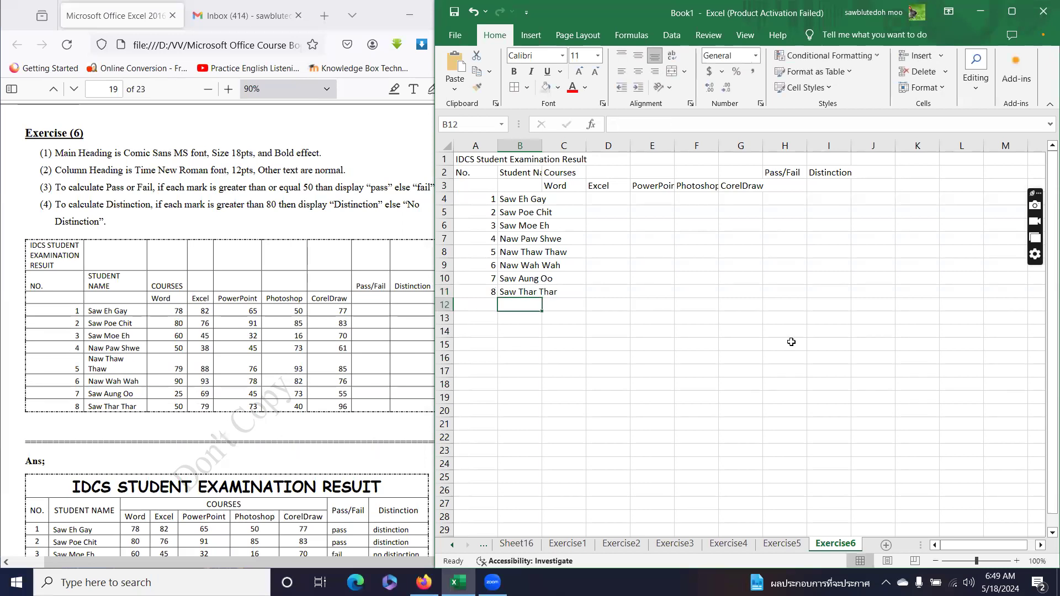
Widen column B, then enter Word marks 78, 80, 60, 50, 79, 90, 25, 50 in C4:C11.
drag(542, 145, 589, 145)
click(603, 201)
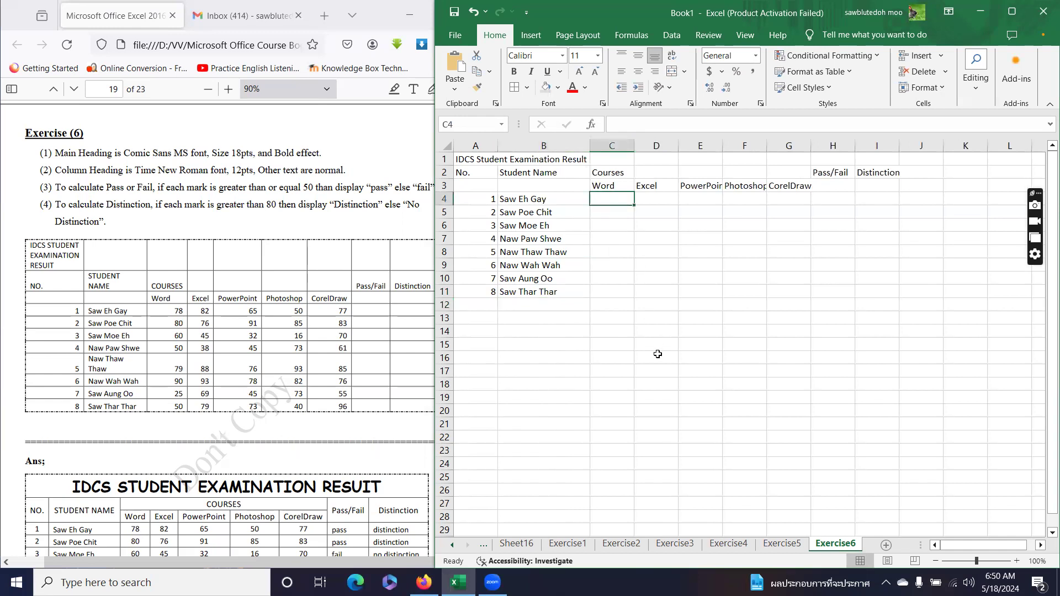
text(78)
key(Return)
text(5)
key(BackSpace)
text(80)
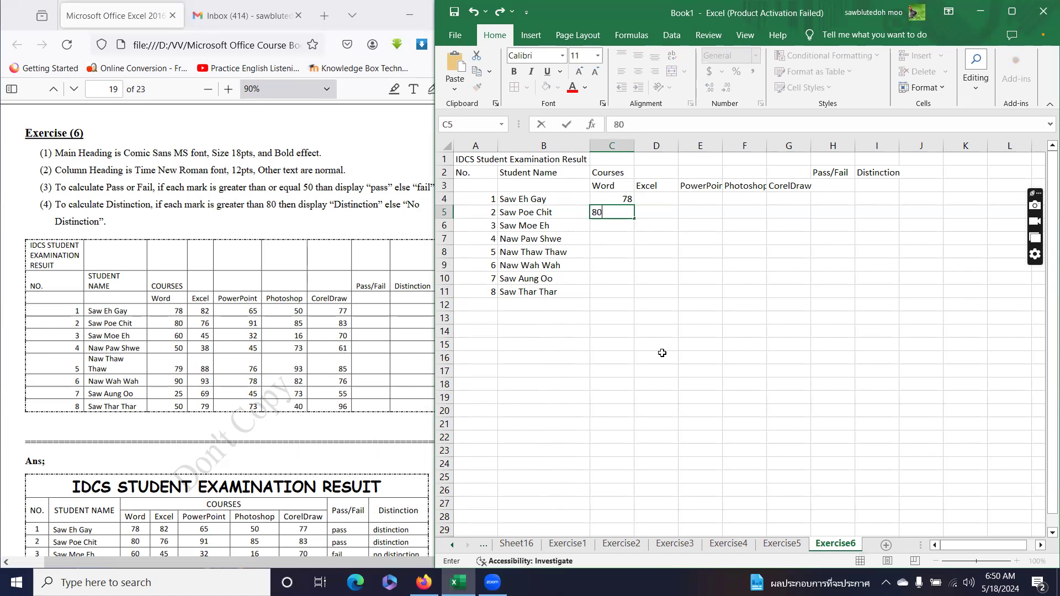
key(Return)
text(60)
key(Return)
text(50)
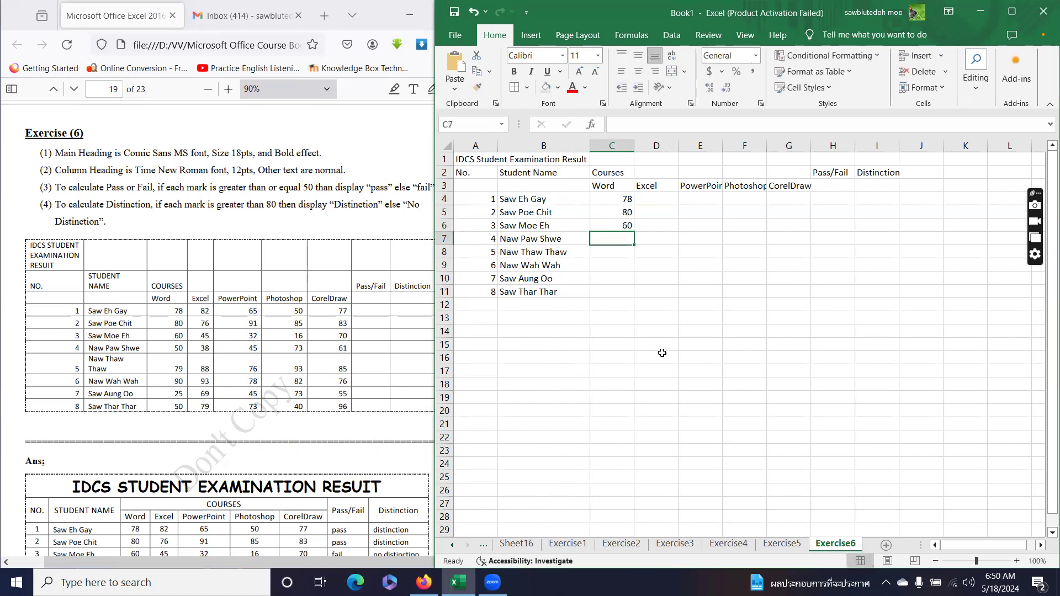
key(Return)
text(79)
key(Return)
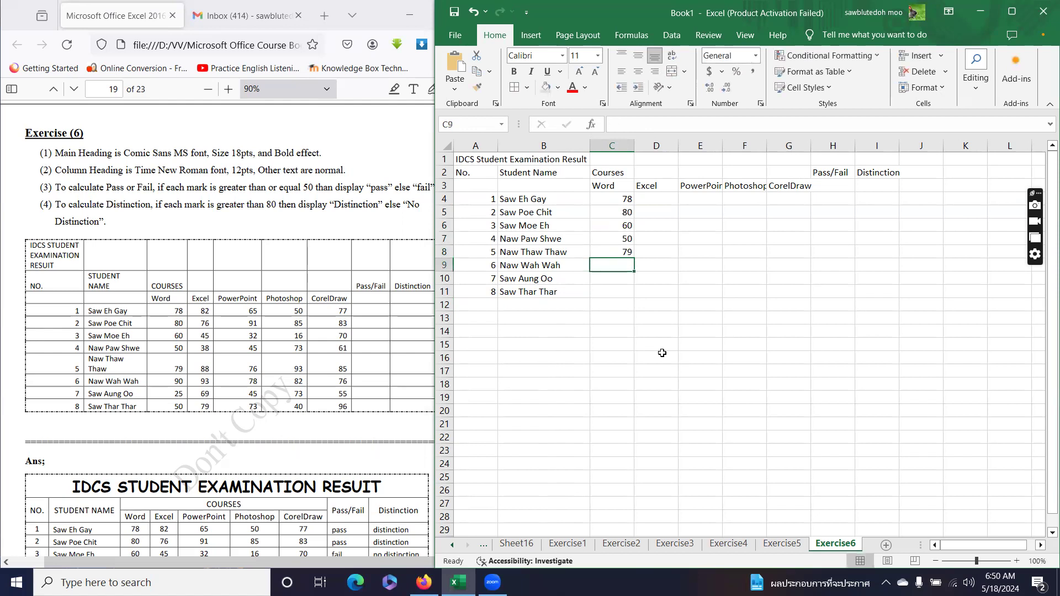
text(90)
key(Return)
text(25)
key(Return)
text(50)
key(Return)
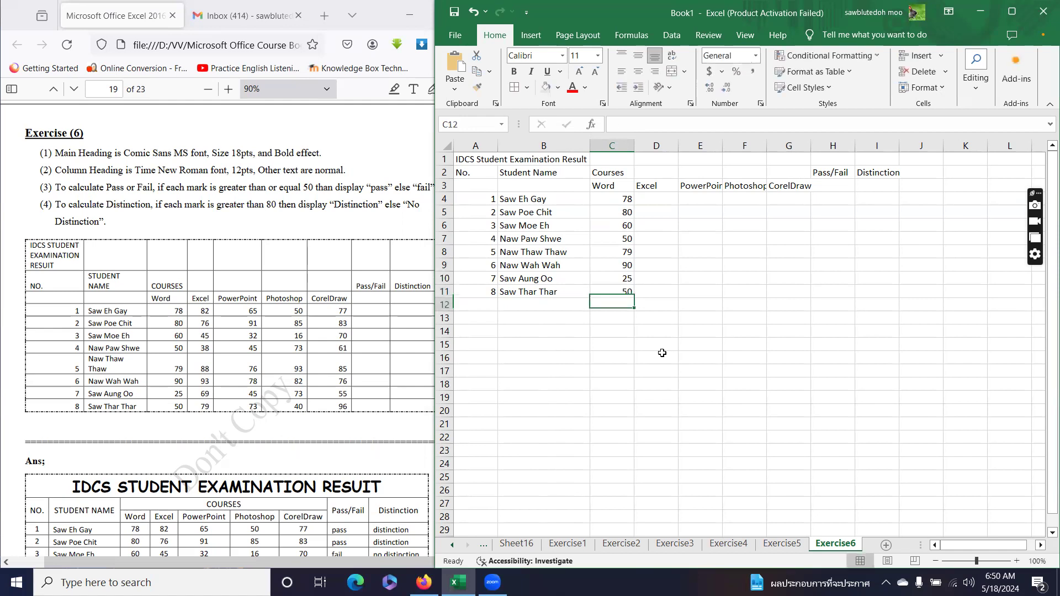
Enter Excel marks 82, 76, 45, 38, 88, 93, 69, 79 in D4:D11.
click(668, 201)
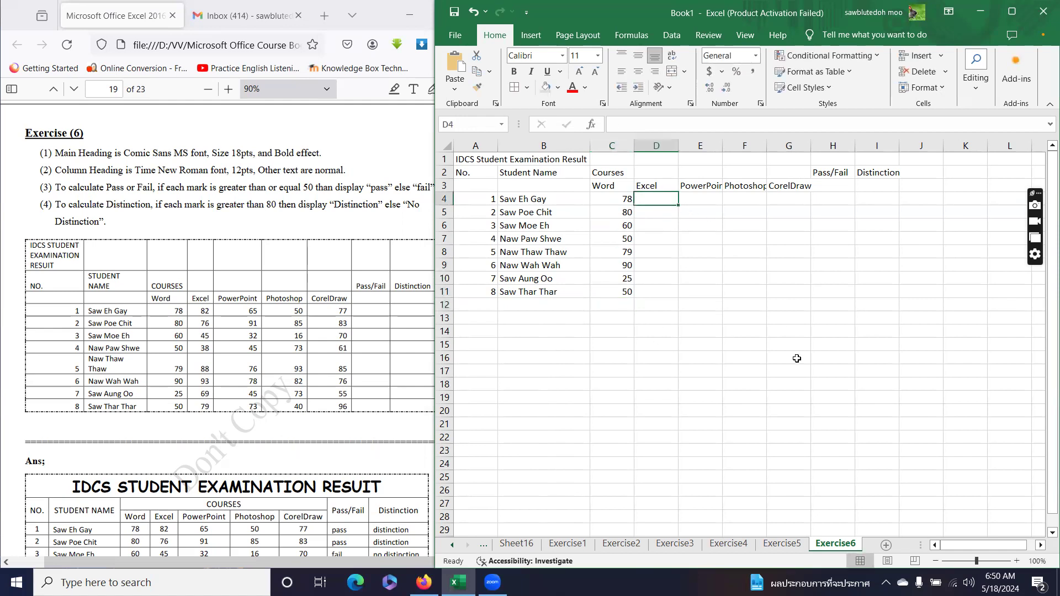
text(82)
key(Return)
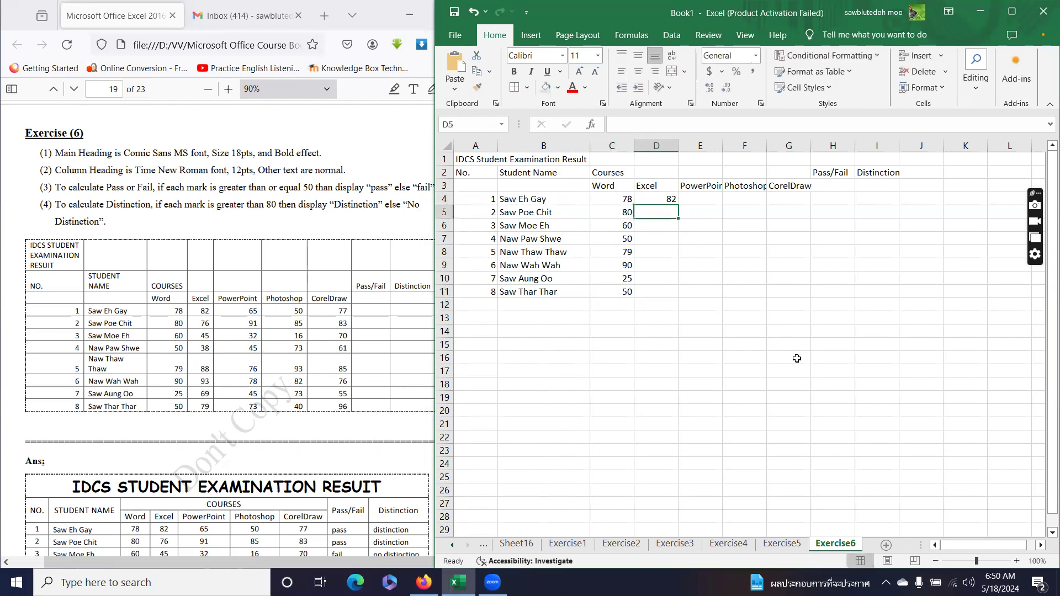
text(76)
key(Return)
text(45)
key(Return)
text(38)
key(Return)
text(88)
key(Return)
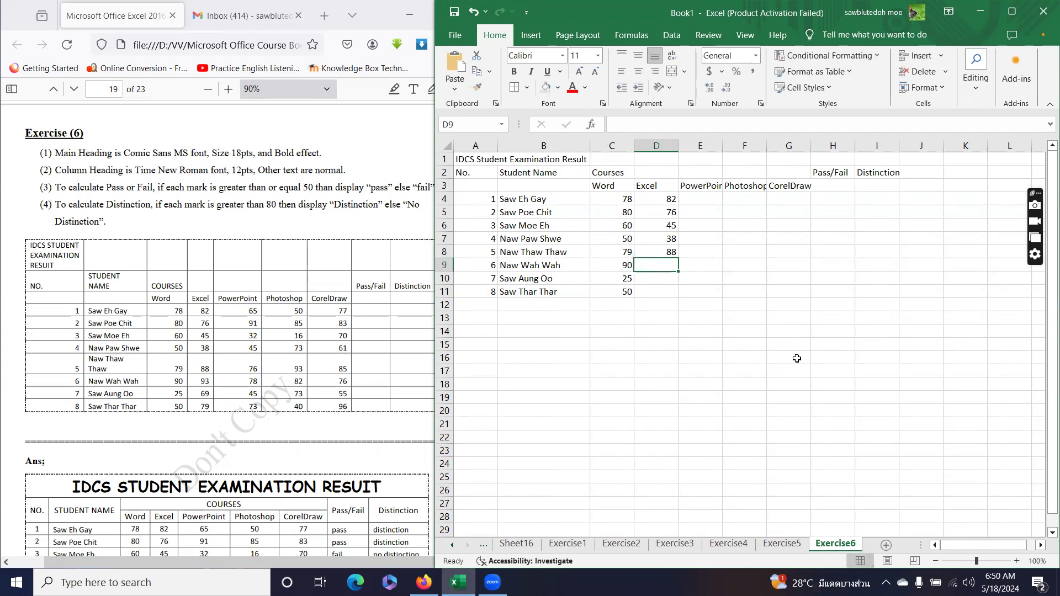
text(93)
key(Return)
text(9)
key(BackSpace)
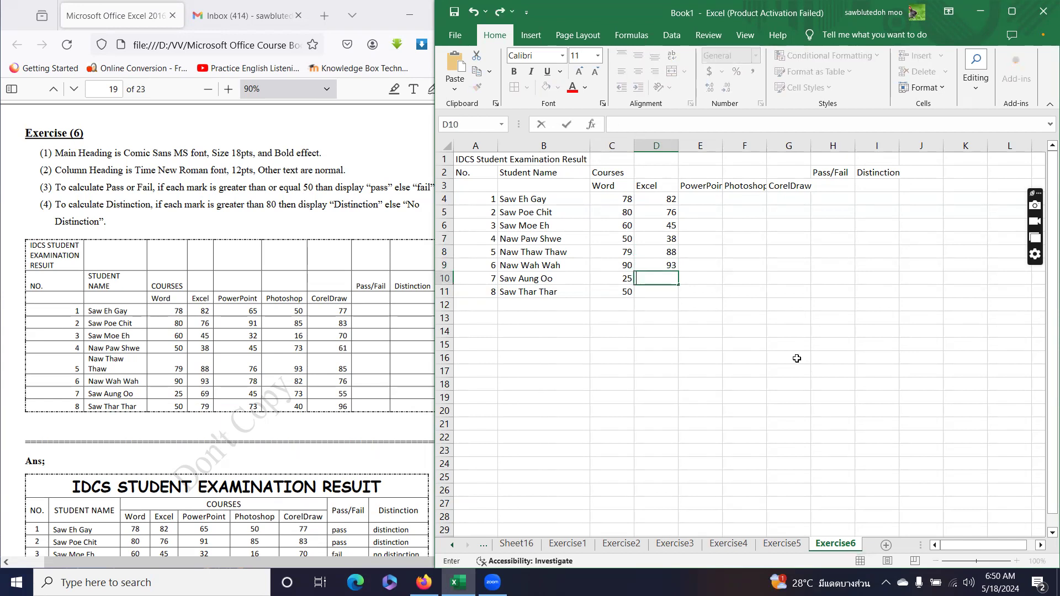
text(69)
key(Return)
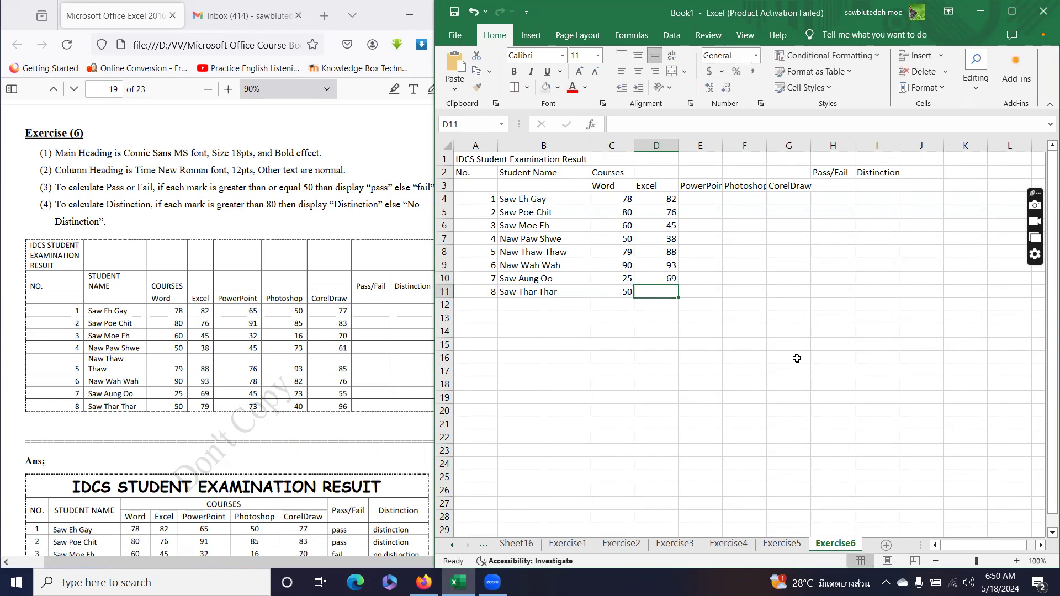
text(79)
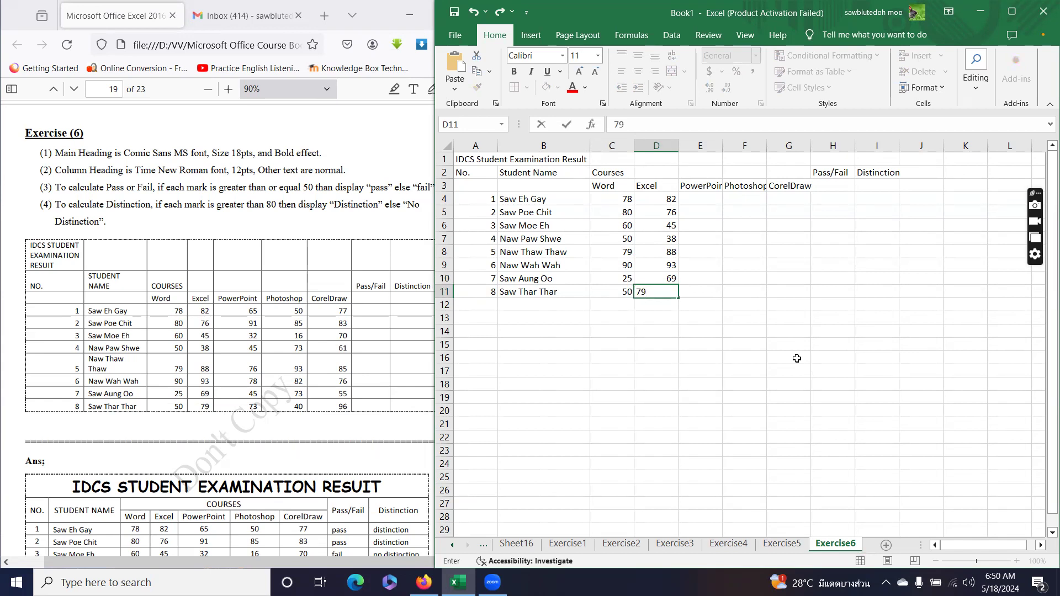
key(Return)
Enter PowerPoint marks 65, 91, 32, 45, 76, 78, 45, 73 in E4:E11.
click(718, 196)
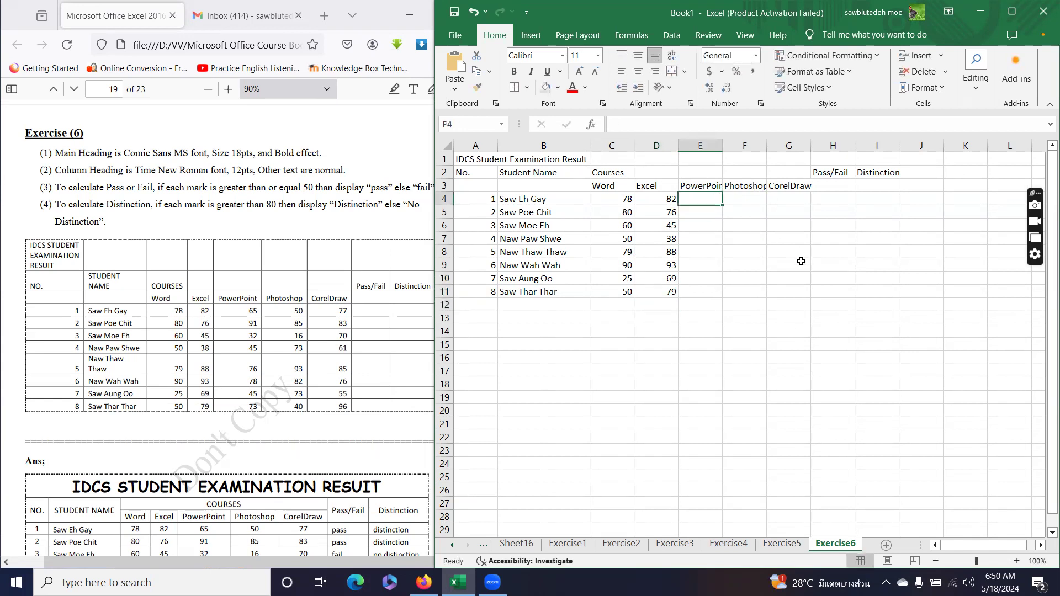
text(65)
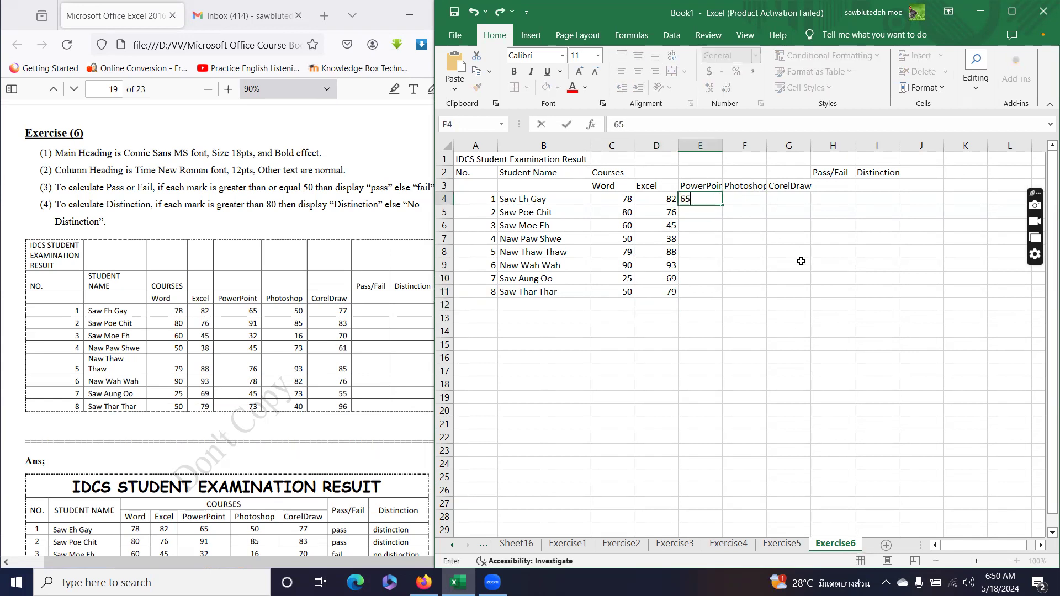
key(Return)
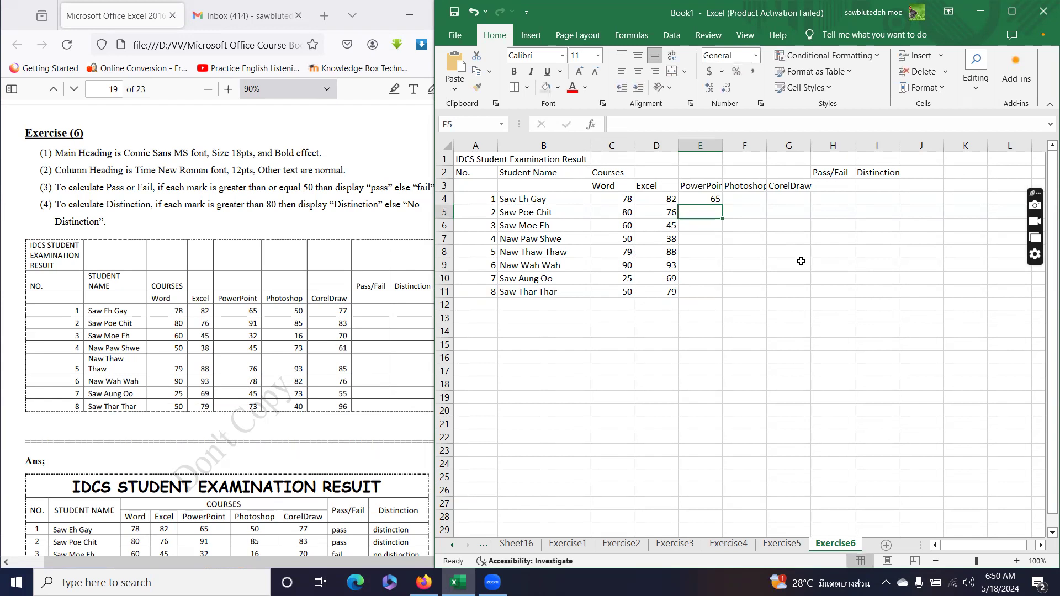
text(91)
key(Return)
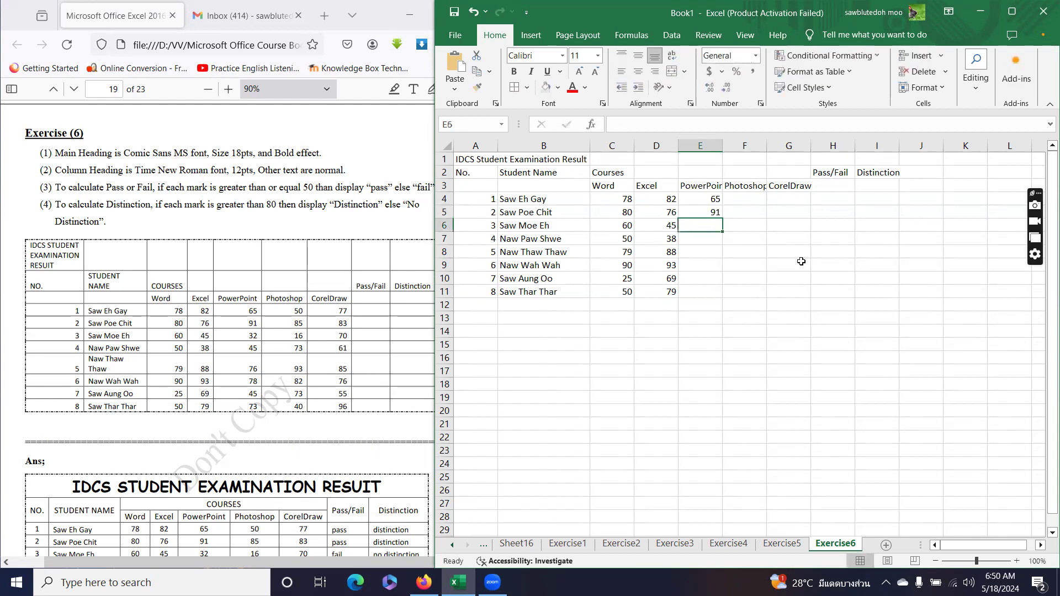
text(32)
key(Return)
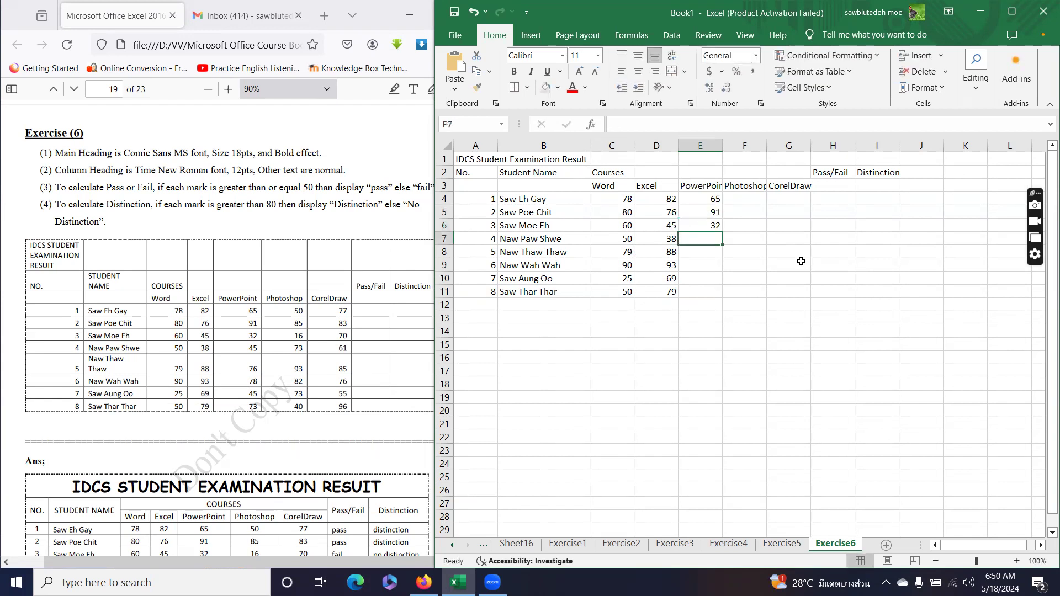
text(45)
key(Return)
text(76)
key(Return)
text(78)
key(Return)
text(45)
key(Return)
text(73)
key(Return)
Enter Photoshop marks 50, 85, 16, 73, 93, 82, 73, 40 in F4:F11.
click(753, 202)
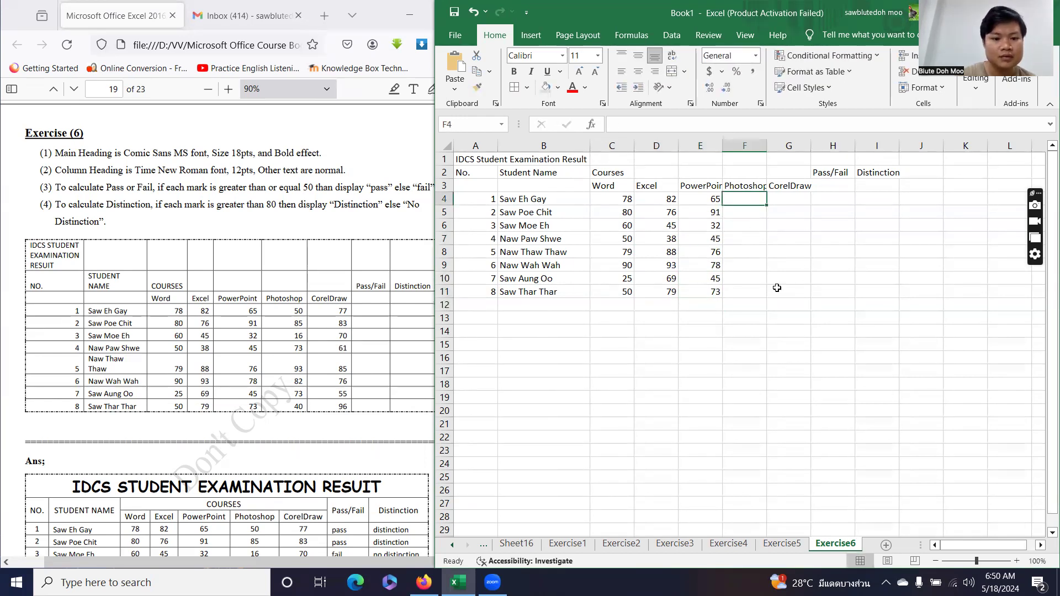
text(50)
key(Return)
text(85)
key(Return)
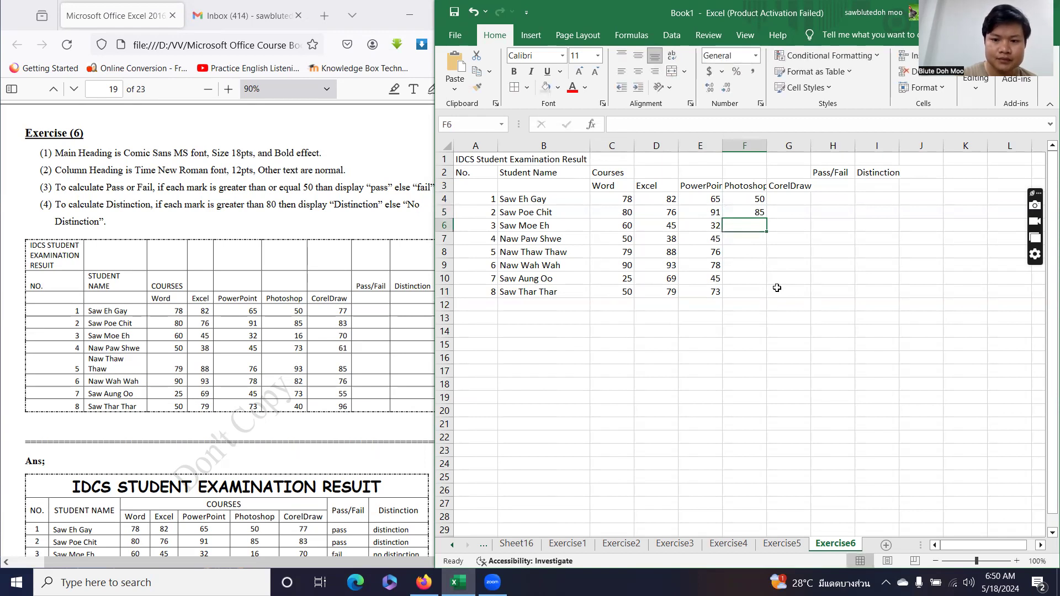
text(16)
key(Return)
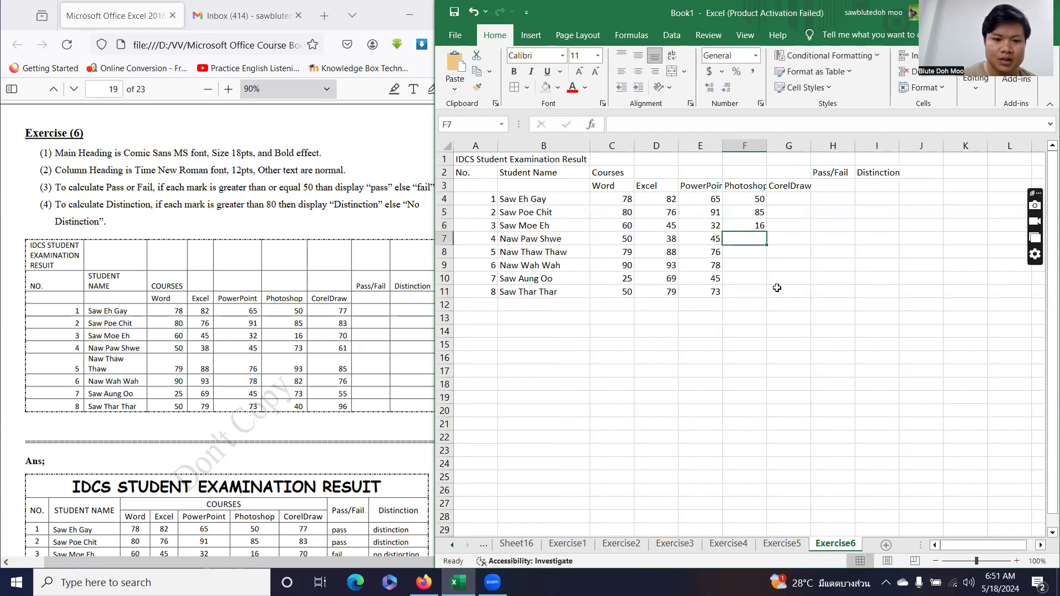
text(73)
key(Return)
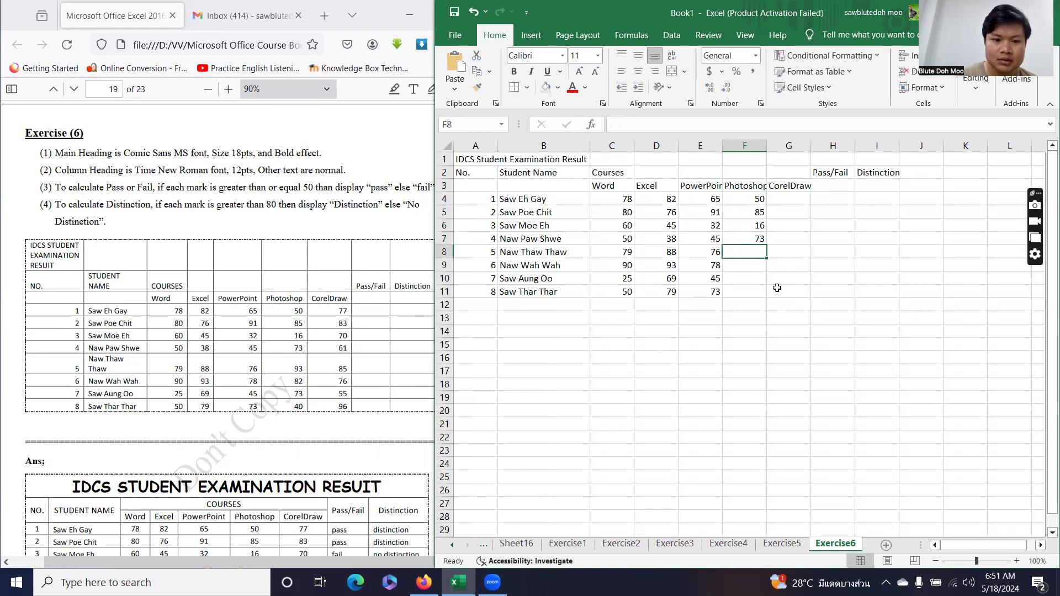
text(93)
key(Return)
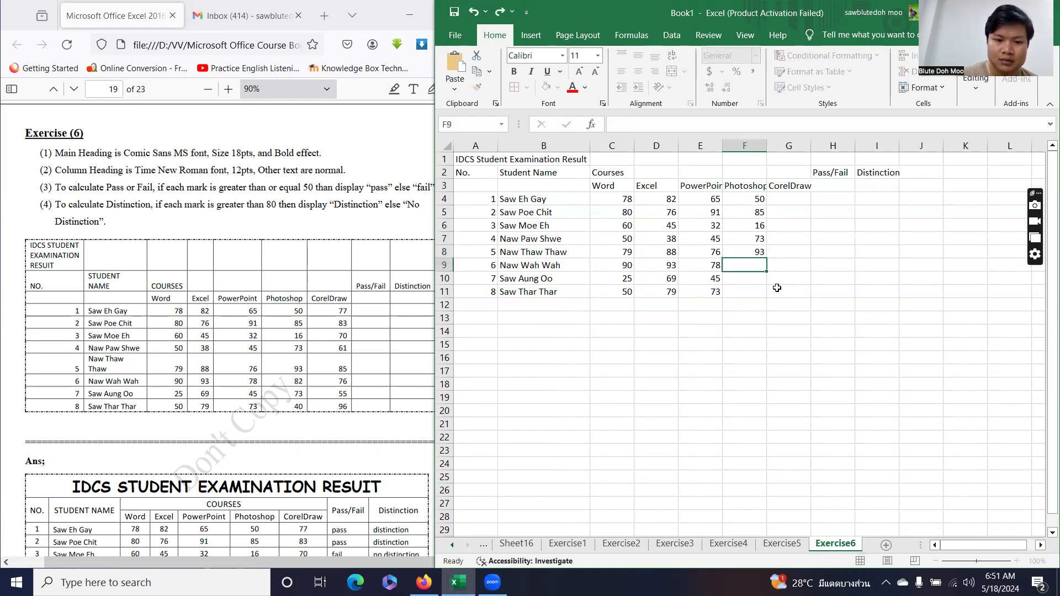
text(82)
key(Return)
text(73)
key(Return)
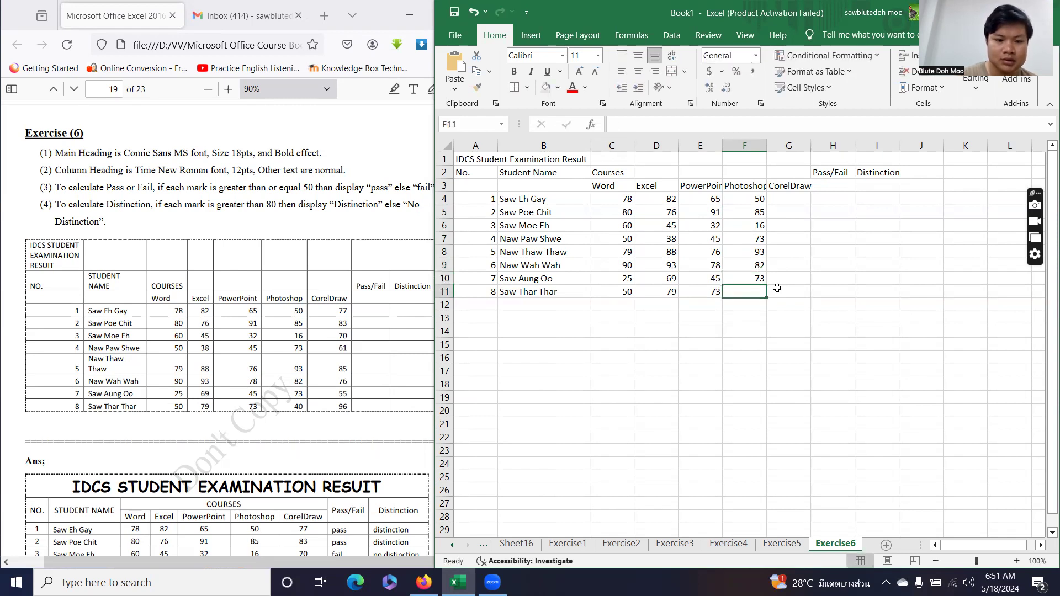
text(40)
key(Return)
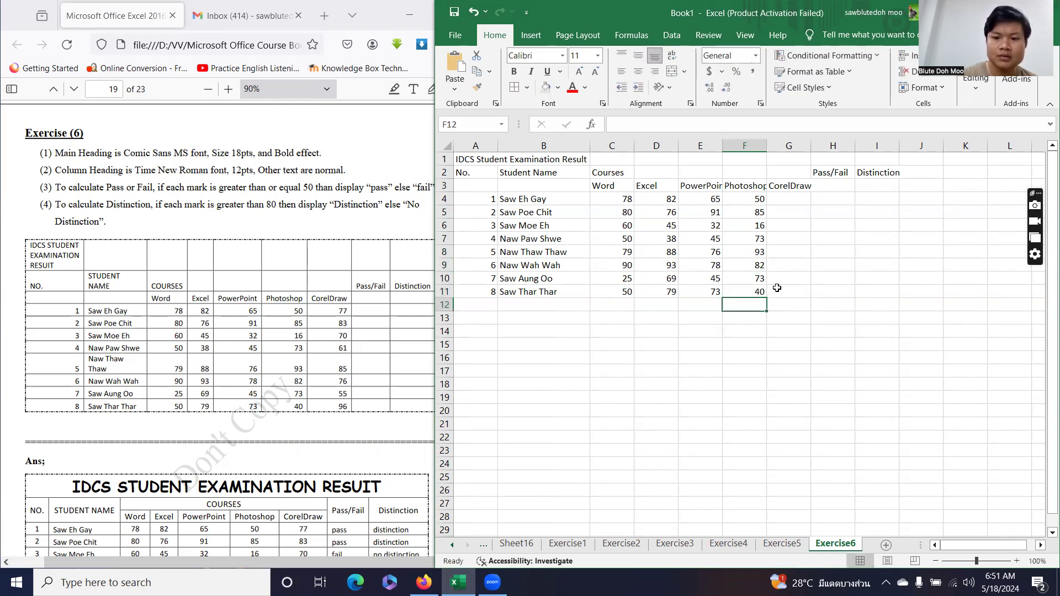
Enter CorelDraw marks 77, 83, 70, 61, 85, 76, 55, 96 in G4:G11.
click(792, 198)
text(77)
key(Return)
text(83)
key(Return)
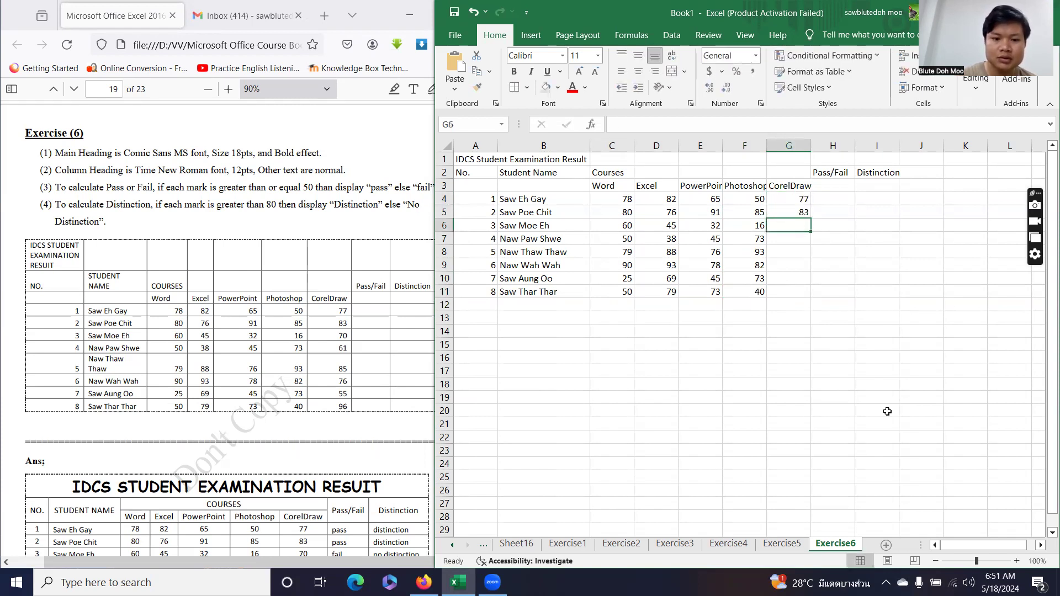
text(70)
key(Return)
text(61)
key(Return)
text(85)
key(Return)
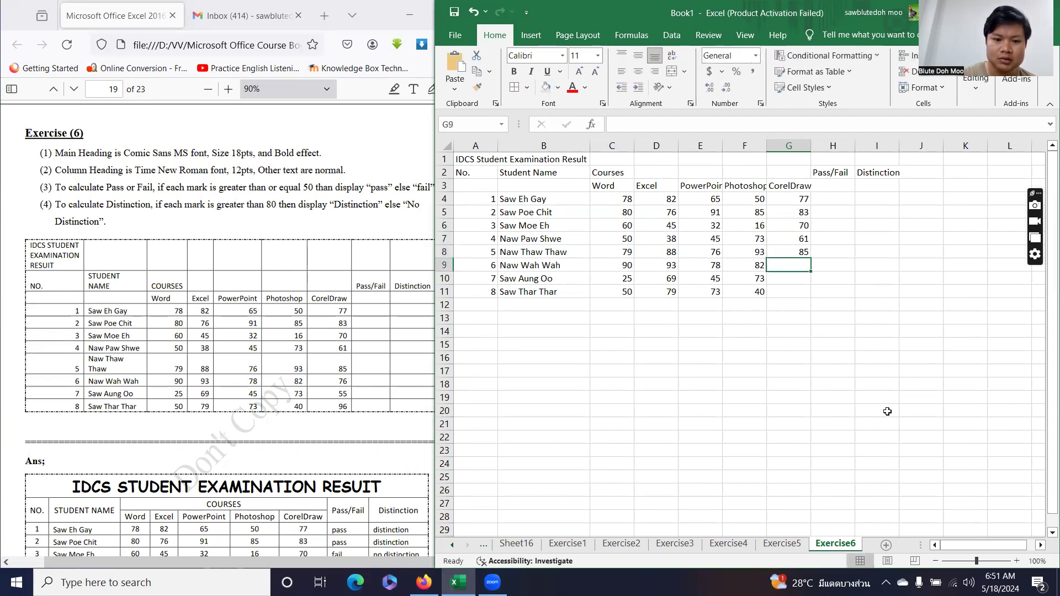
text(76)
key(Return)
text(55)
key(Return)
text(96)
key(Return)
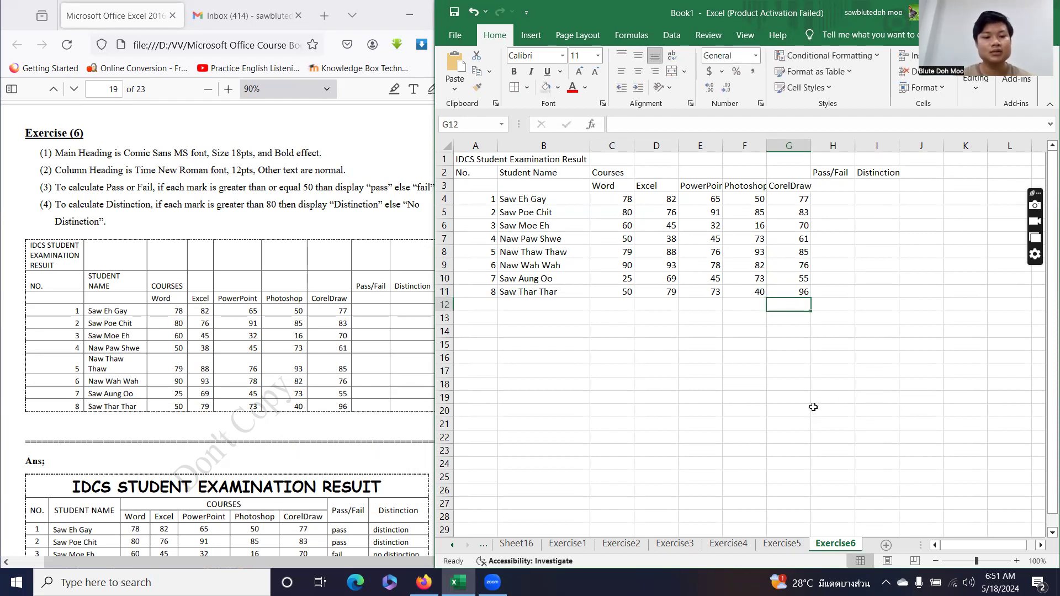
Widen columns E and F to fit their headings and select the whole table A1:I11.
drag(766, 146, 777, 145)
double_click(722, 146)
click(561, 242)
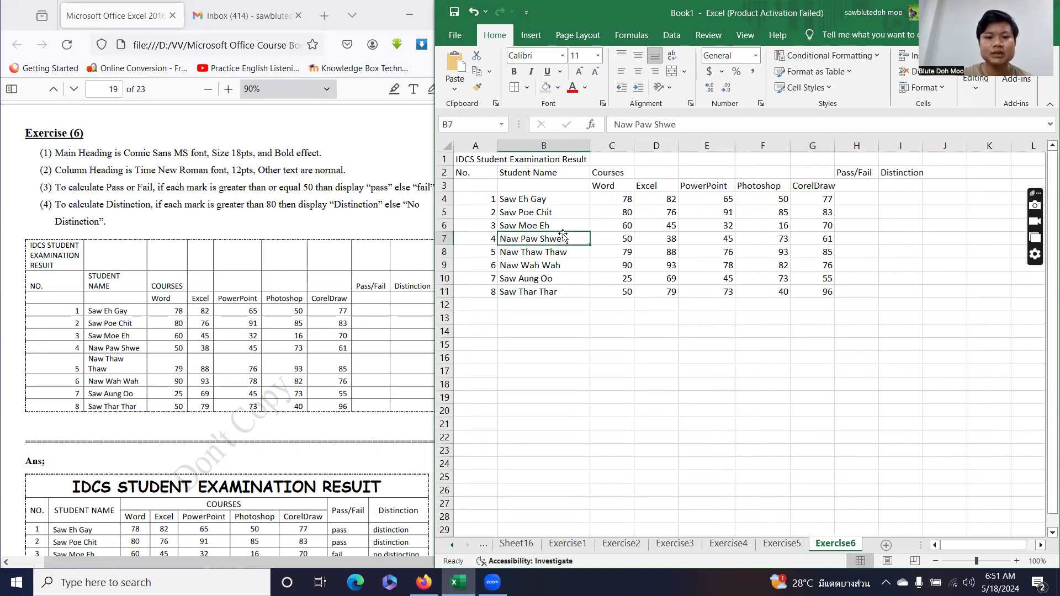
key(ctrl+a)
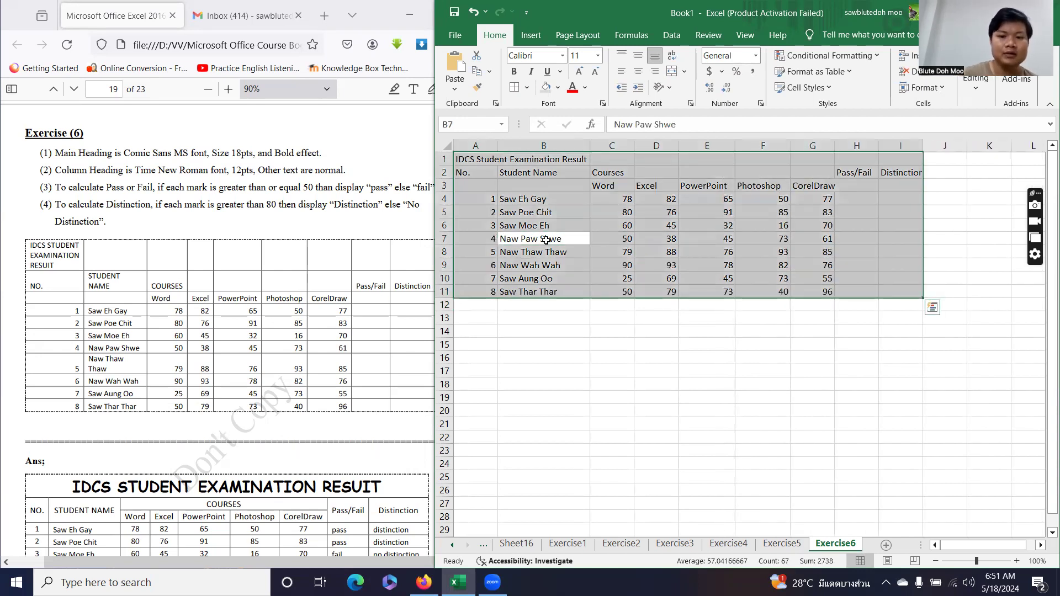
Apply dash-dot Outline and Inside borders to the table through More Borders.
click(527, 87)
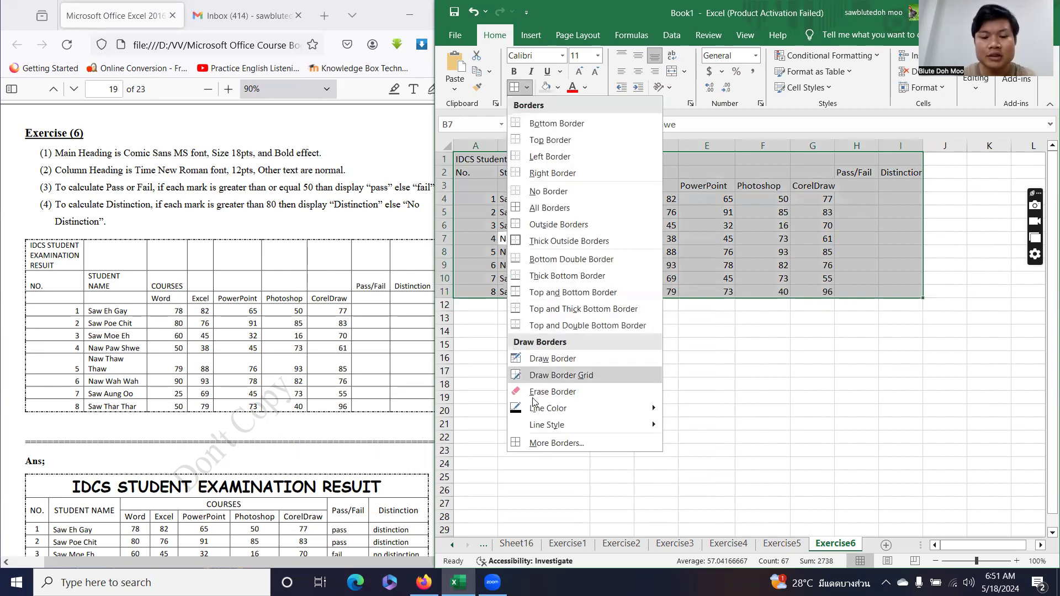
click(534, 439)
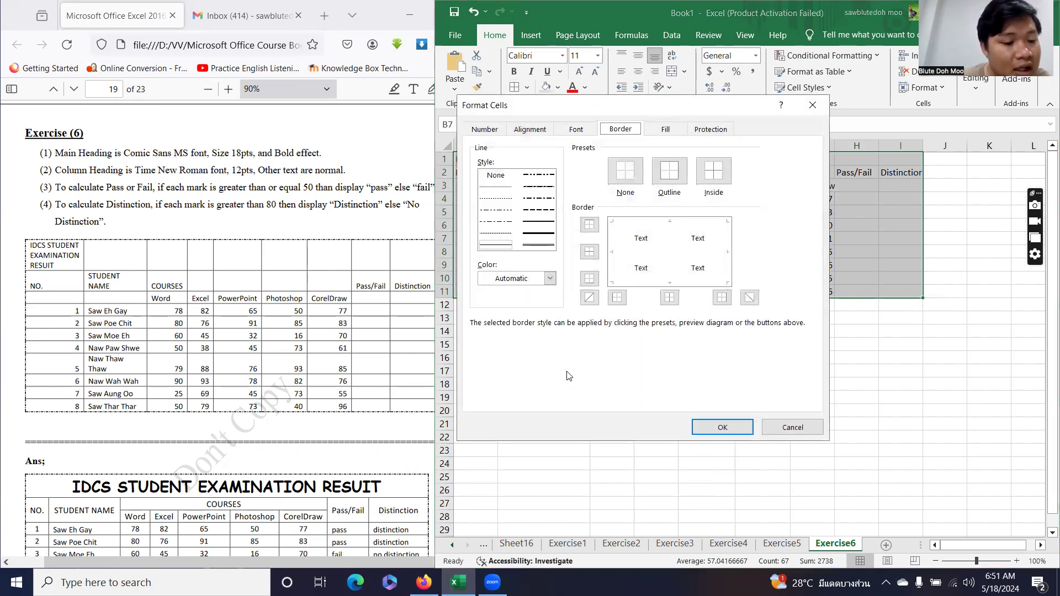
click(538, 199)
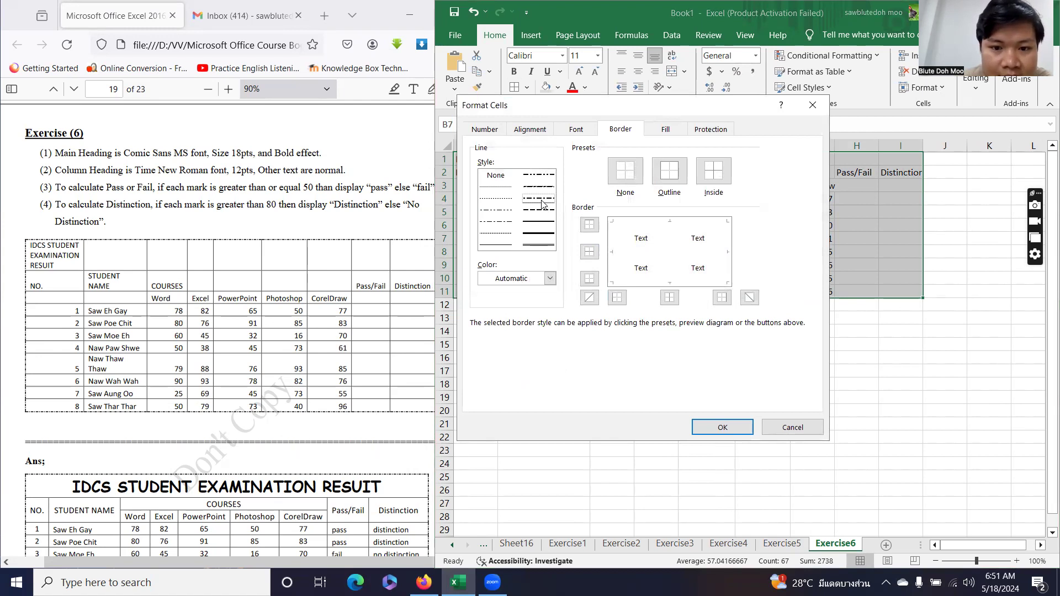
click(669, 172)
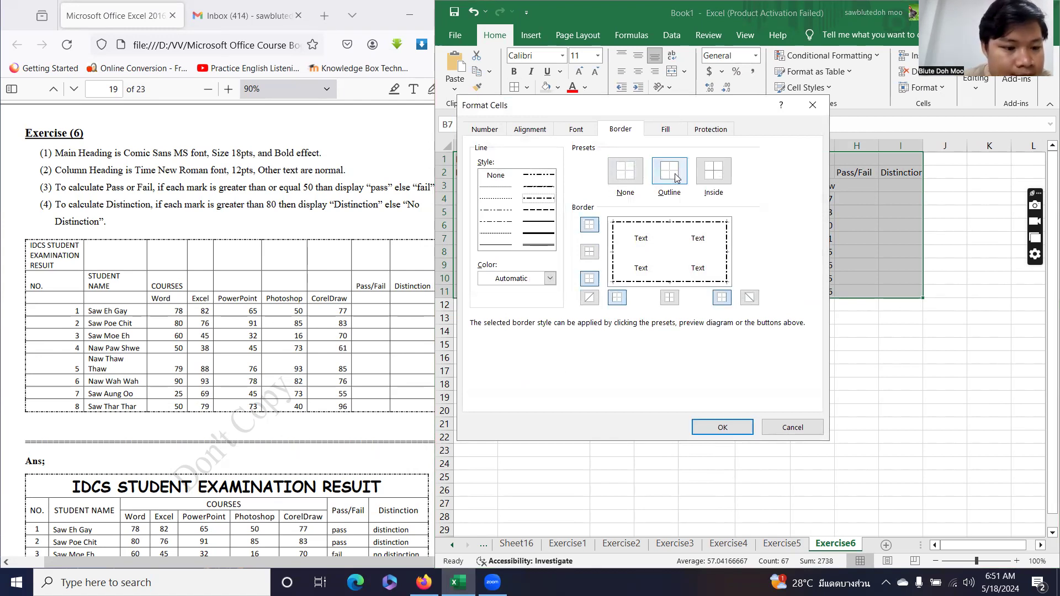
click(506, 246)
click(714, 172)
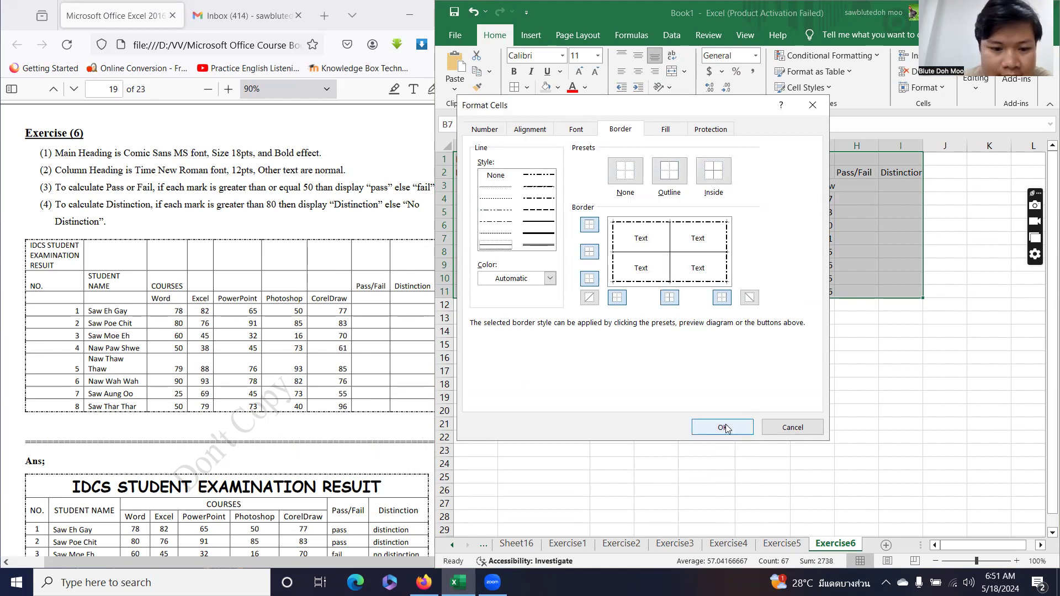
click(723, 428)
click(657, 266)
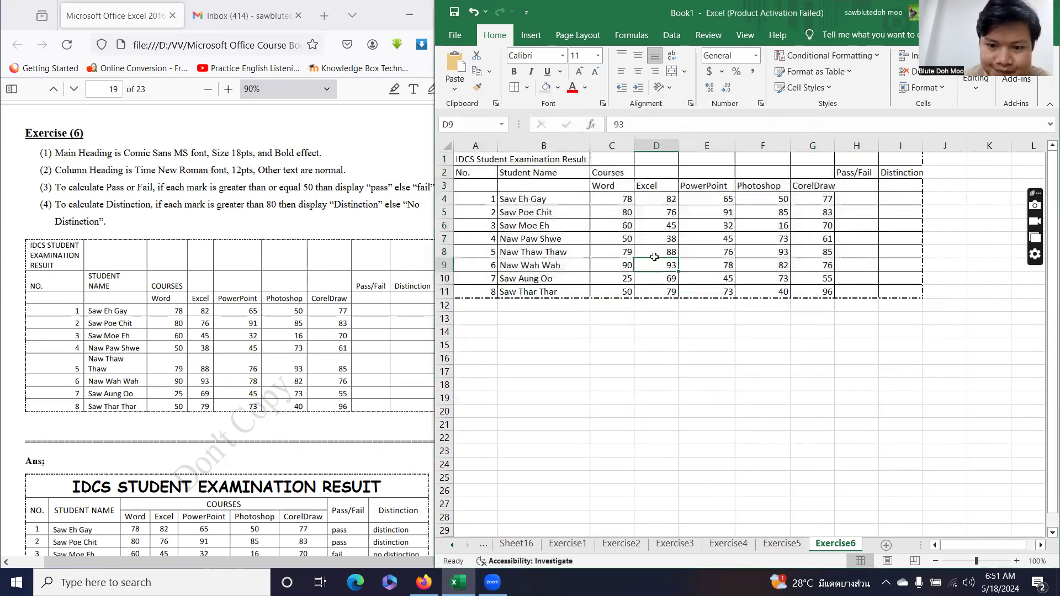
click(658, 343)
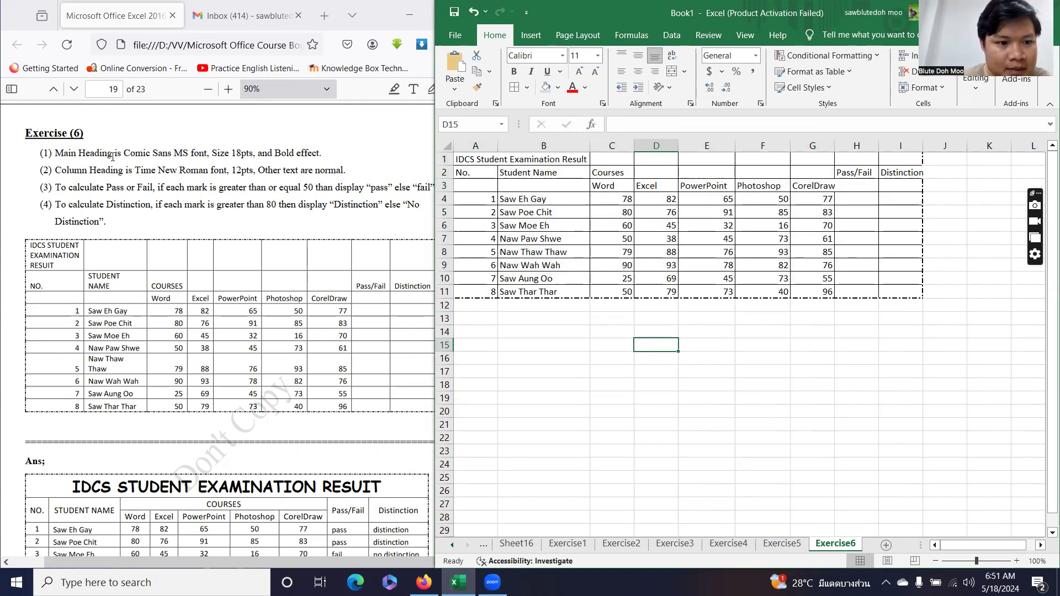
Format the title in A1 as Comic Sans MS, size 18, bold.
click(488, 161)
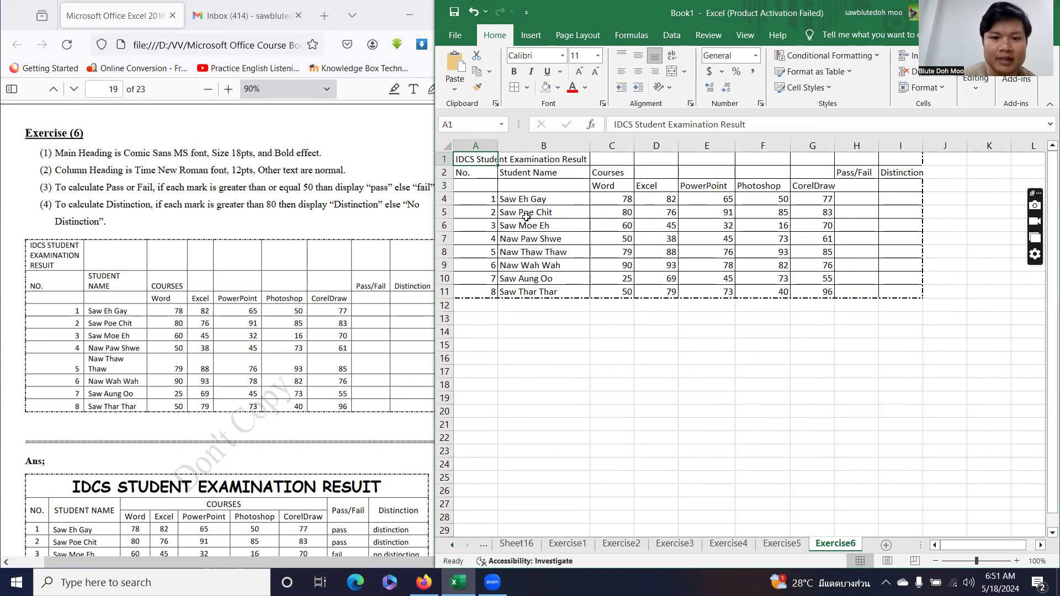
click(524, 56)
text(Comic Sans MS)
key(Return)
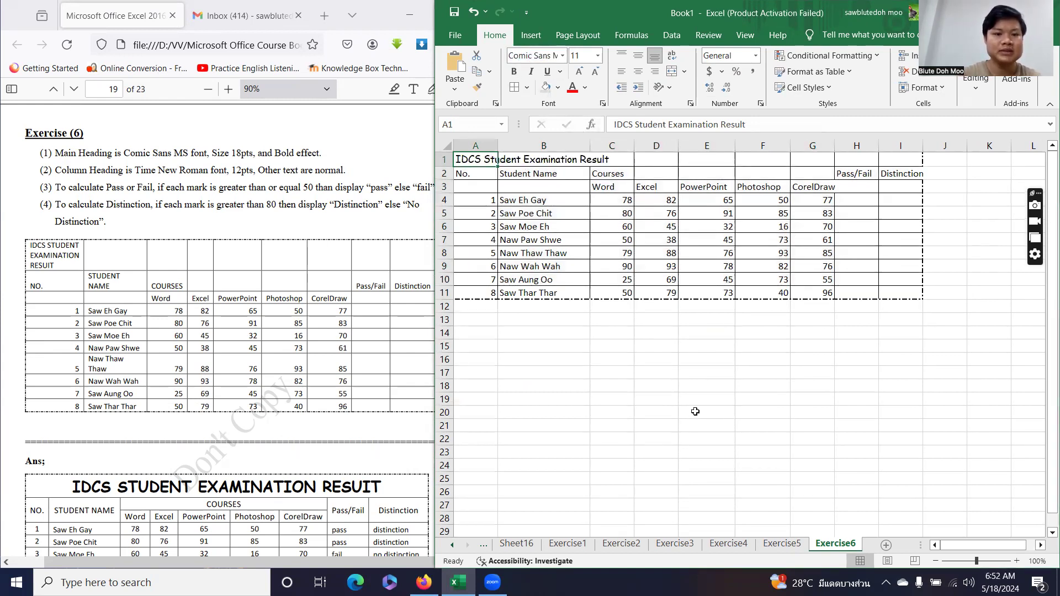
click(597, 55)
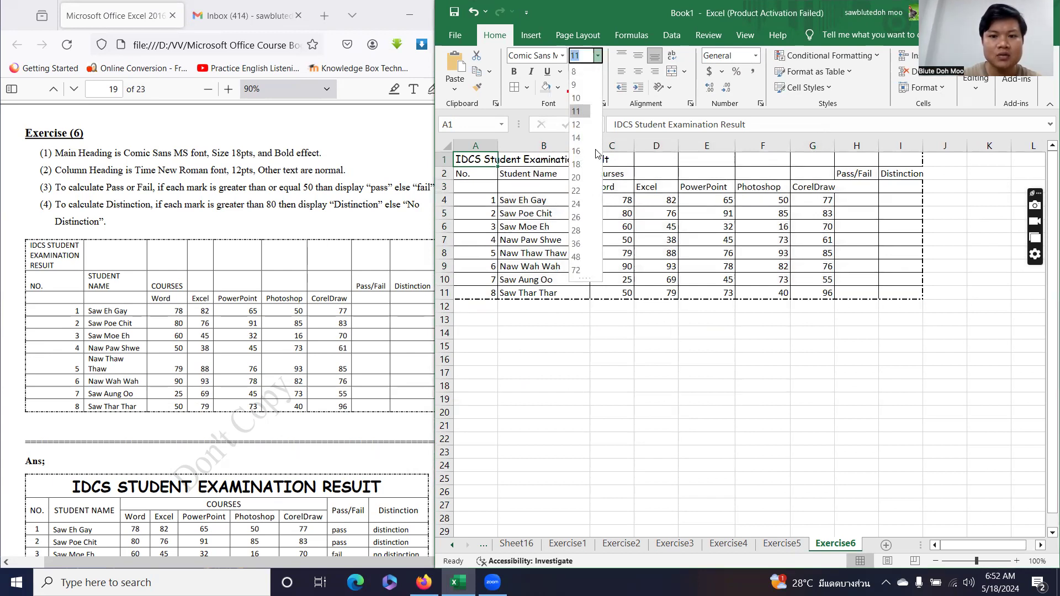
click(585, 164)
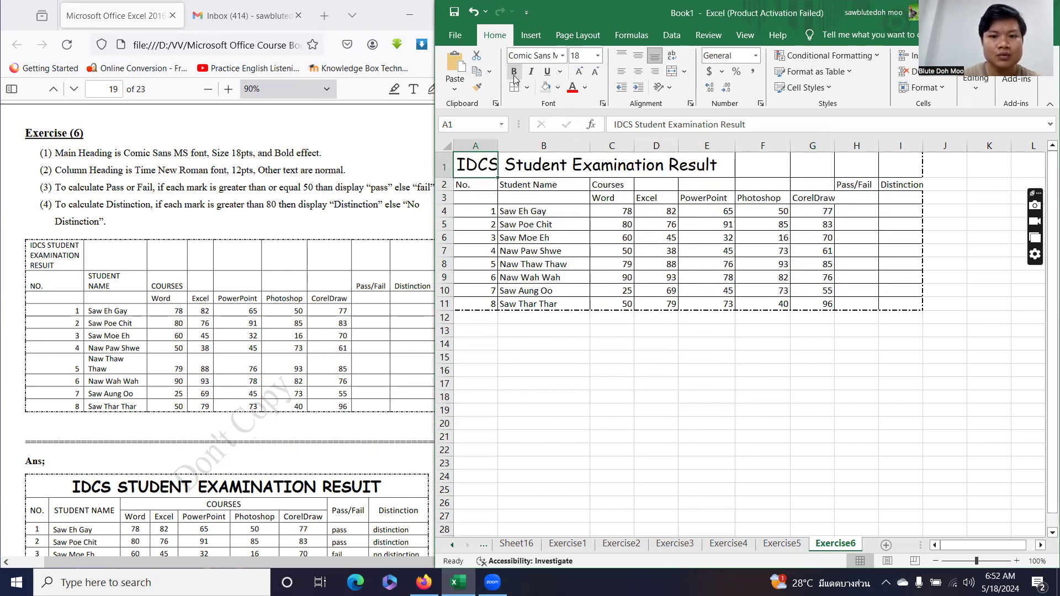
click(513, 71)
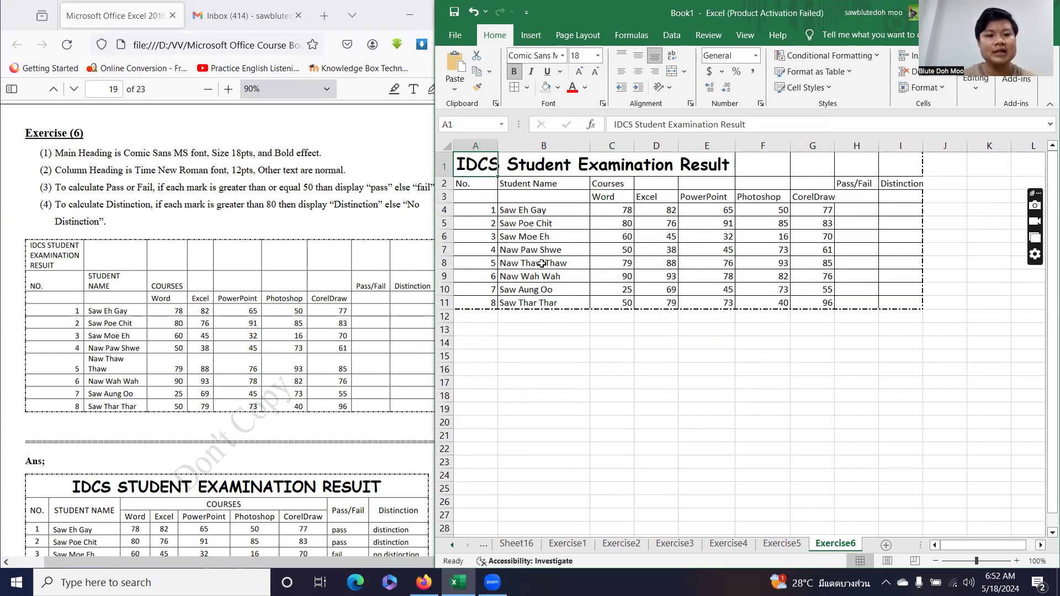
Merge and centre the title across A1:I1 and middle-align it.
drag(481, 164, 891, 160)
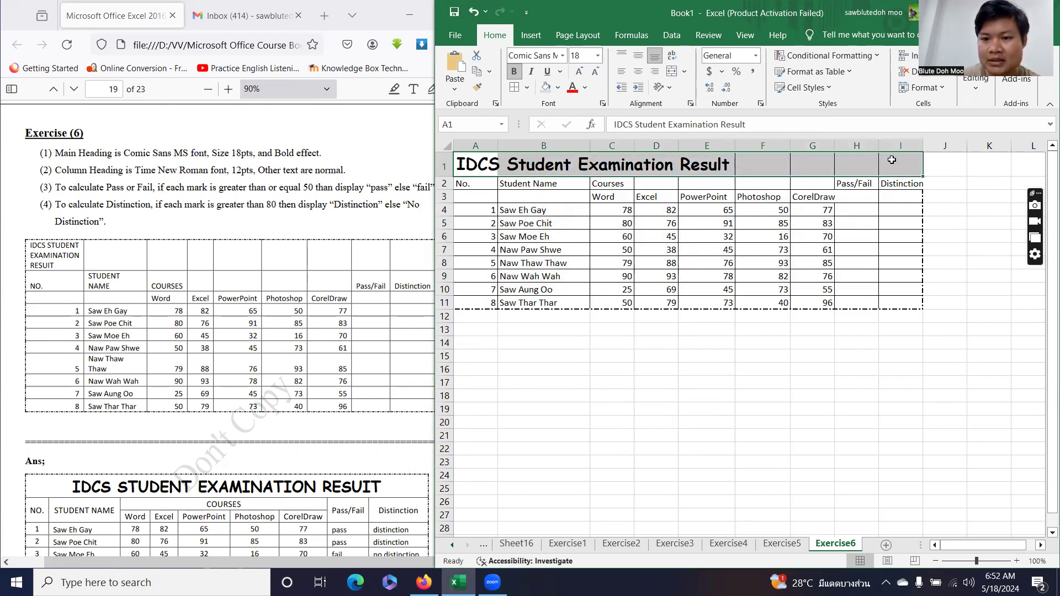
click(684, 71)
click(693, 89)
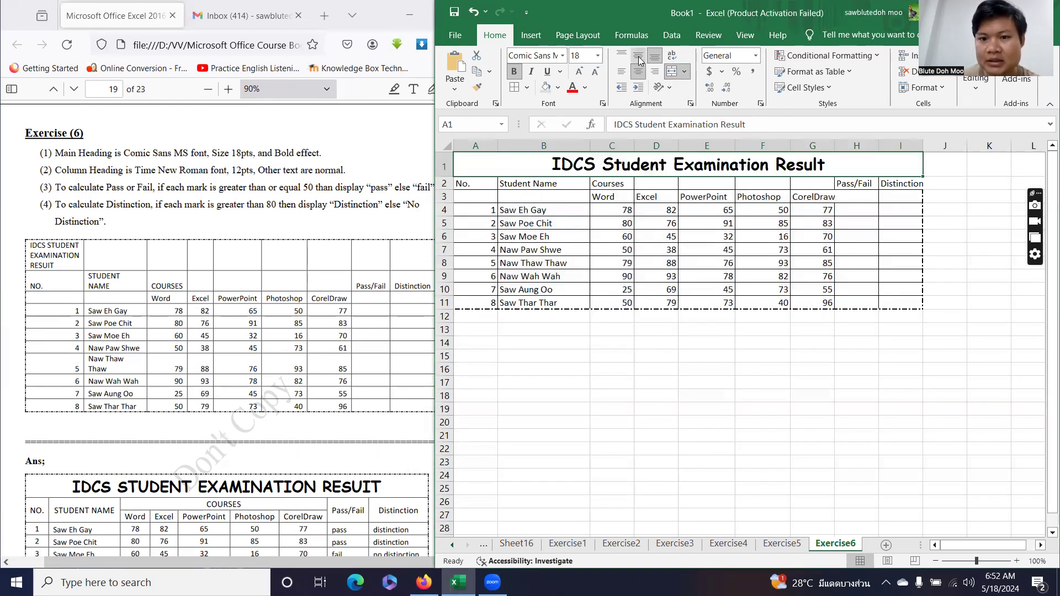
click(638, 56)
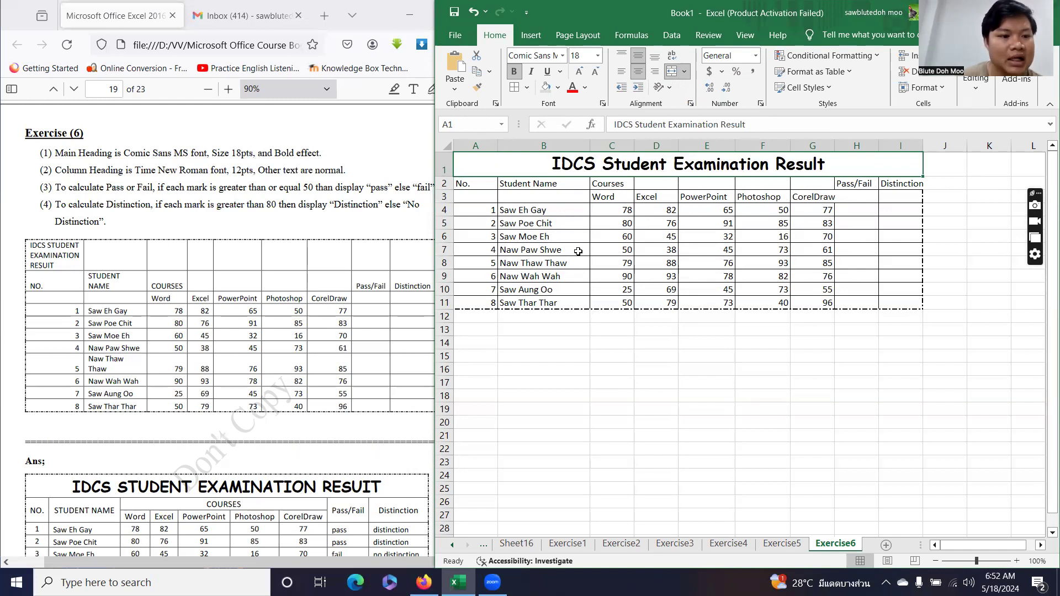
Set the heading range A2:I3 to Times New Roman, size 12.
drag(480, 187, 884, 200)
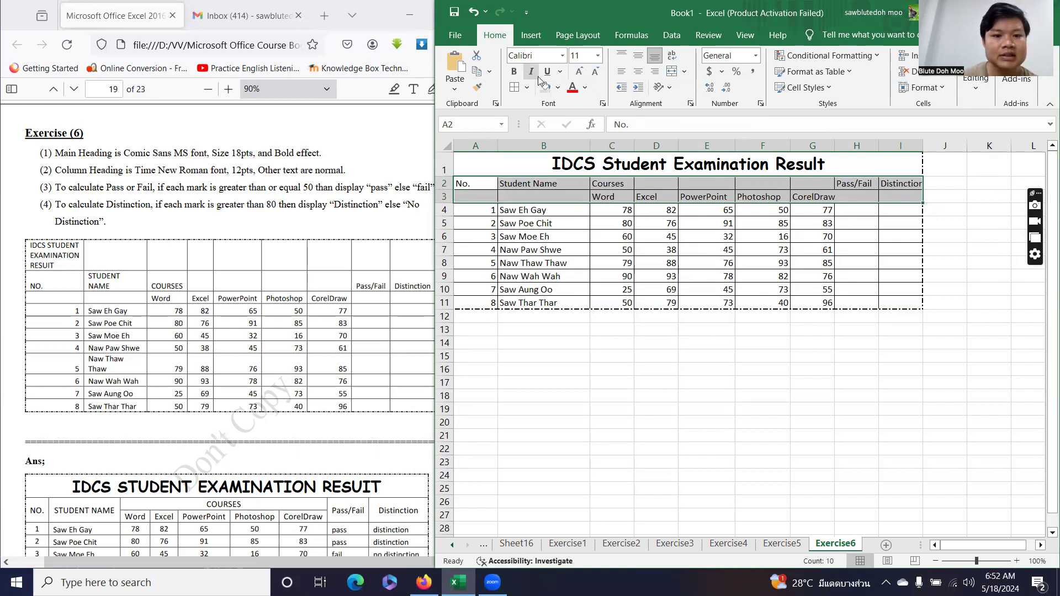
click(519, 55)
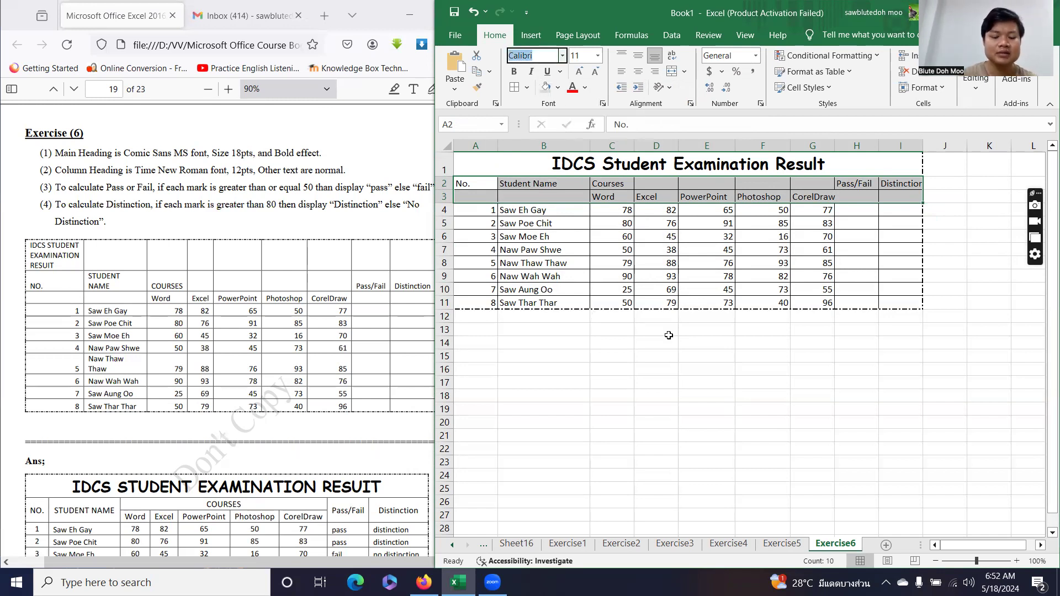
text(Times New Roman)
key(Return)
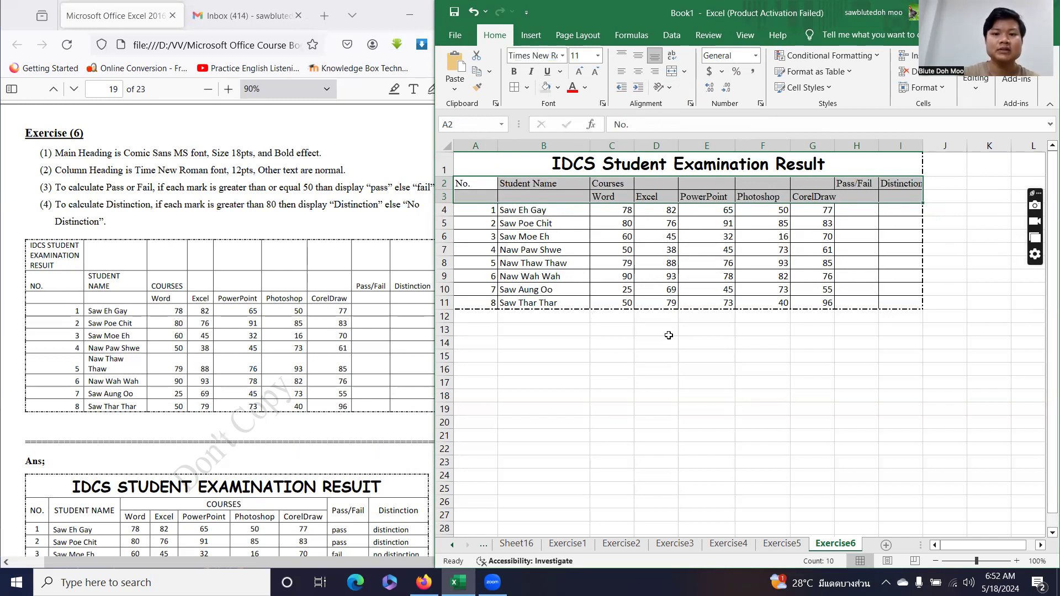
click(597, 56)
click(580, 127)
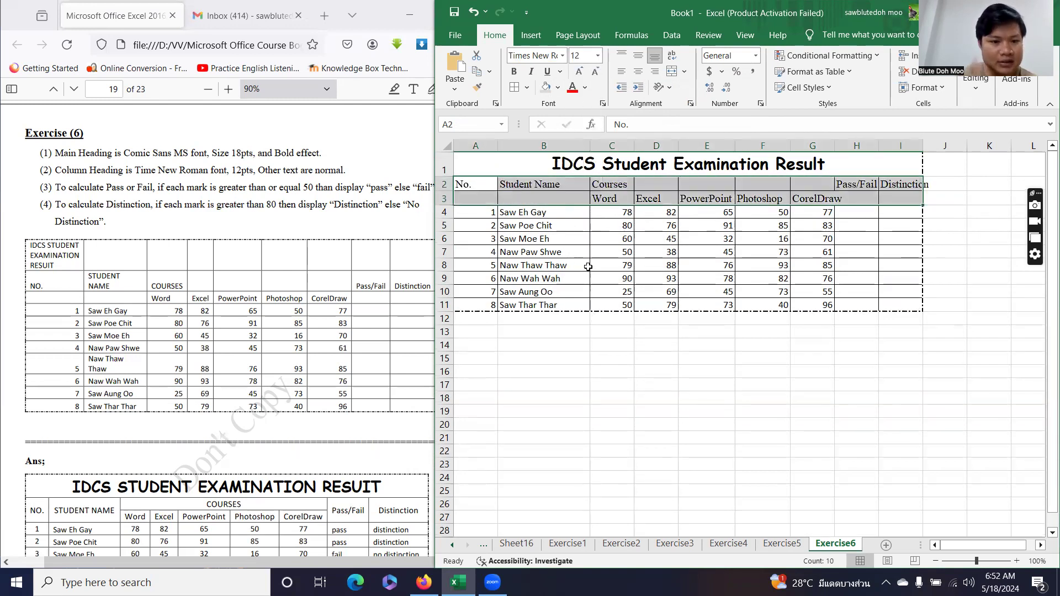
click(594, 237)
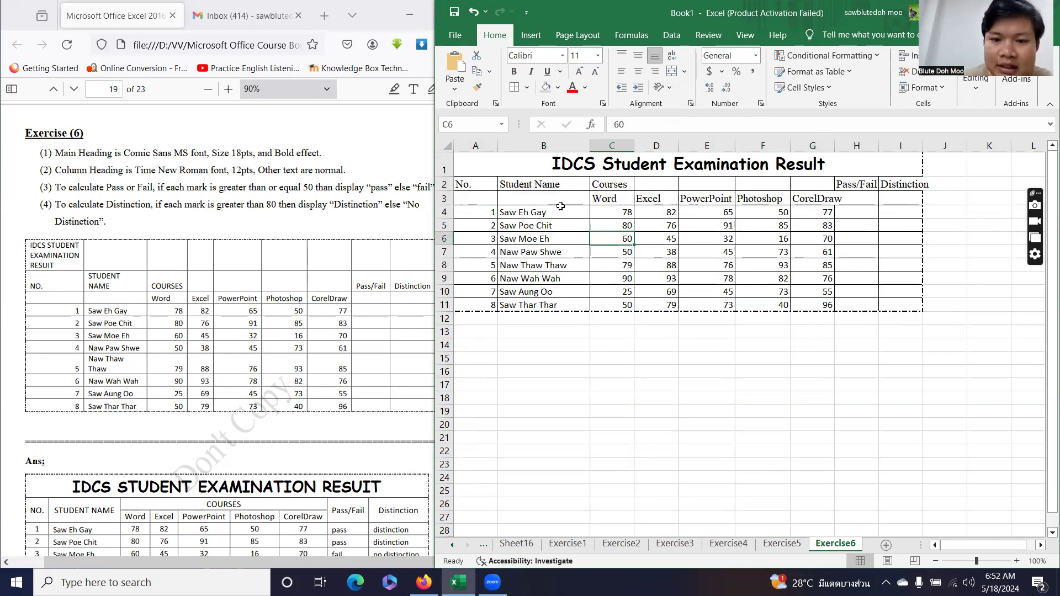
Merge and centre No. over A2:A3 and Student Name over B2:B3, middle-aligned.
click(472, 188)
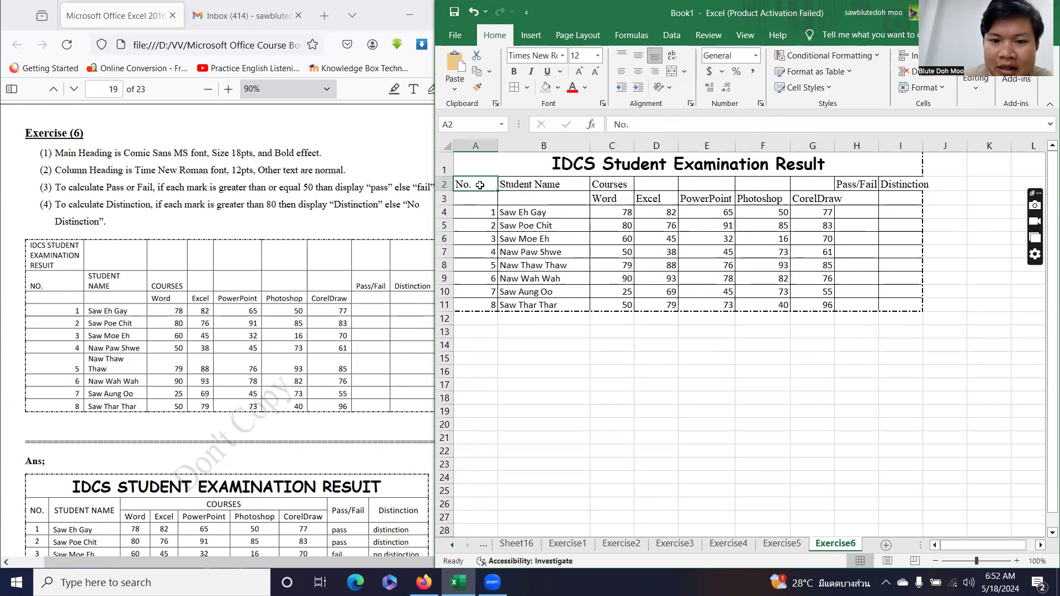
drag(479, 185, 482, 198)
click(685, 71)
click(690, 88)
click(638, 56)
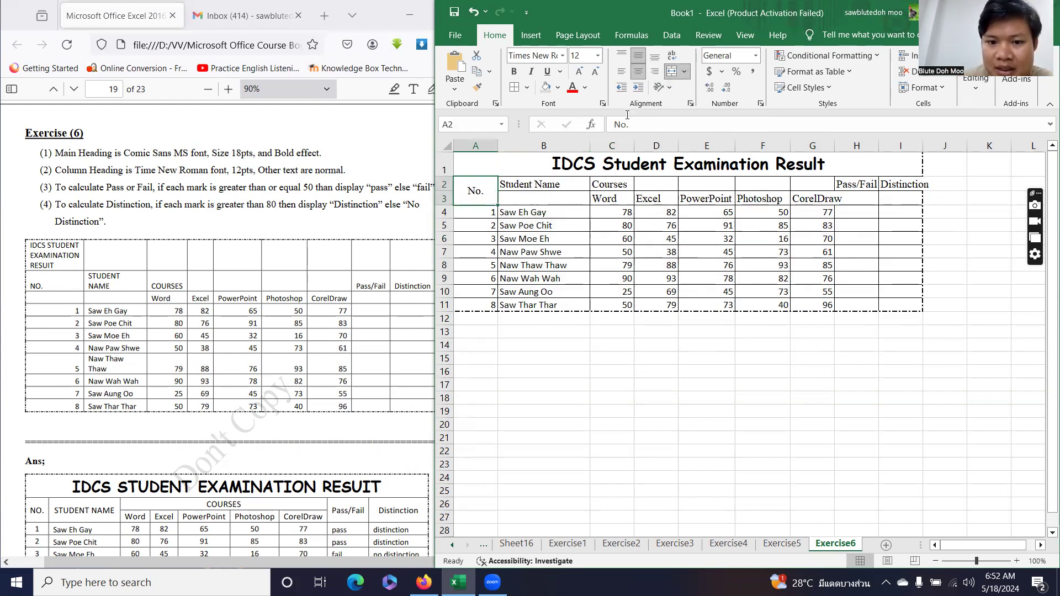
drag(546, 185, 547, 198)
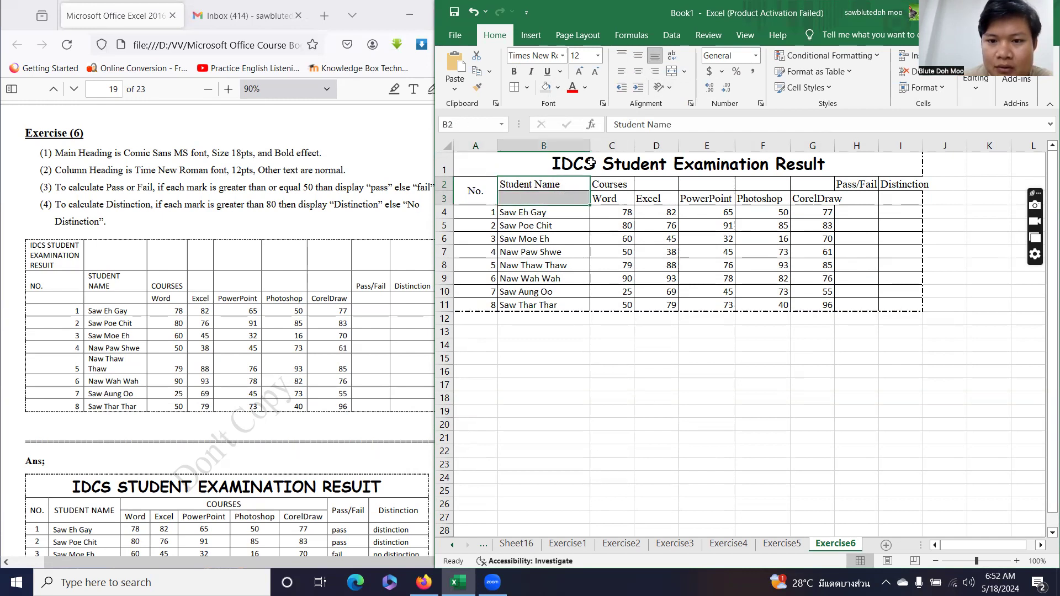
click(684, 71)
click(716, 89)
click(639, 55)
Merge Courses across C2:G2 and centre the subject headings C3:G3 horizontally and vertically.
click(616, 185)
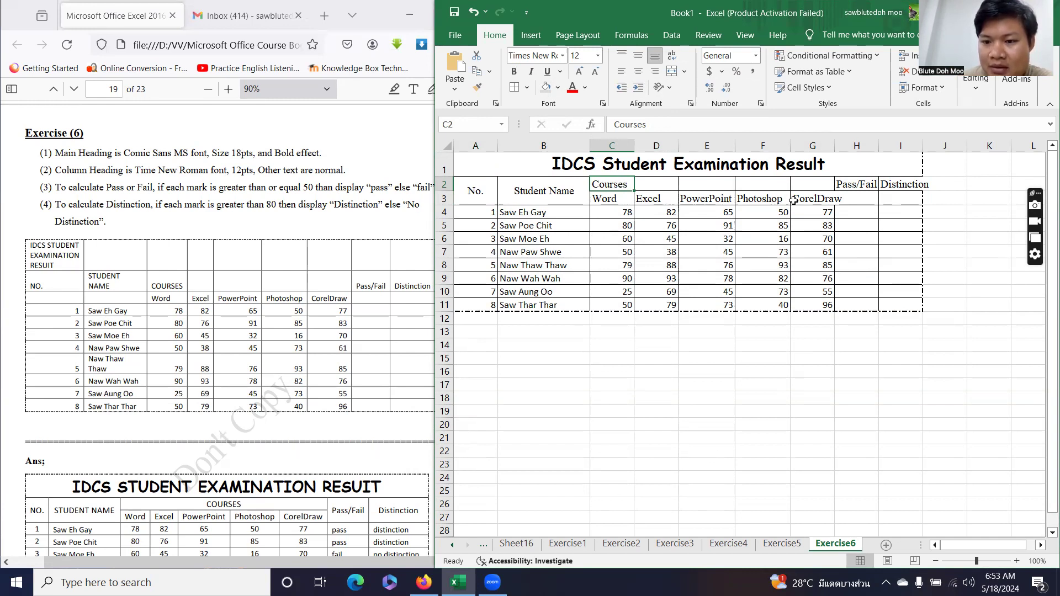
drag(628, 182, 810, 180)
click(684, 72)
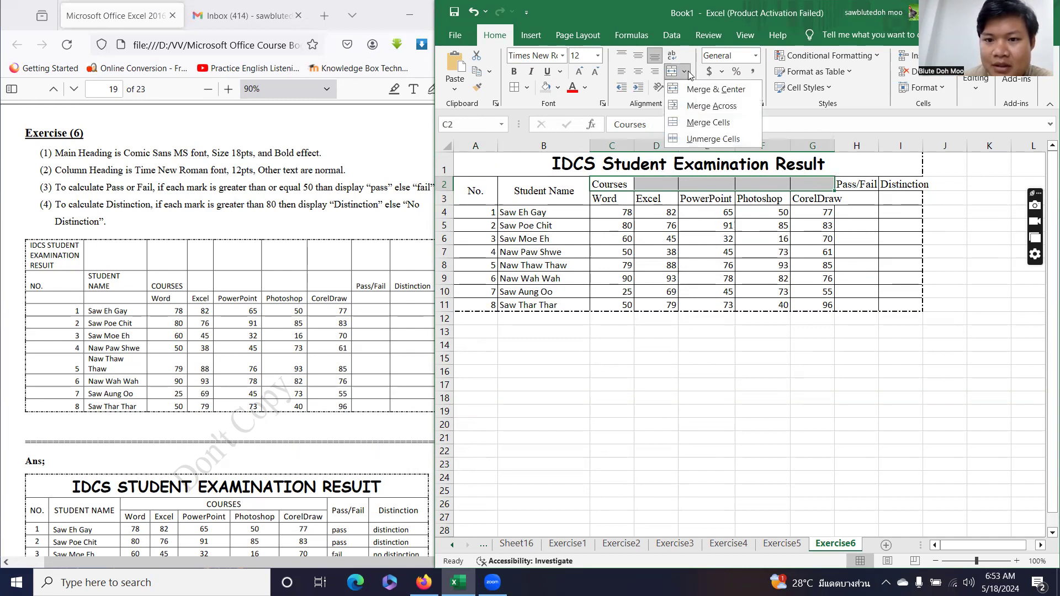
click(701, 90)
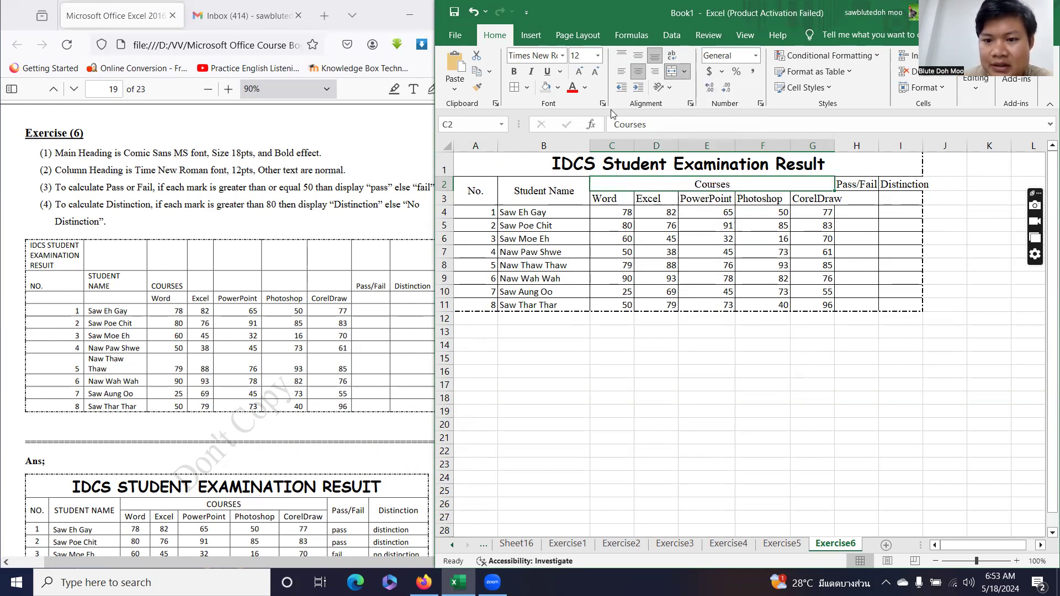
click(637, 56)
drag(610, 199, 806, 198)
click(638, 71)
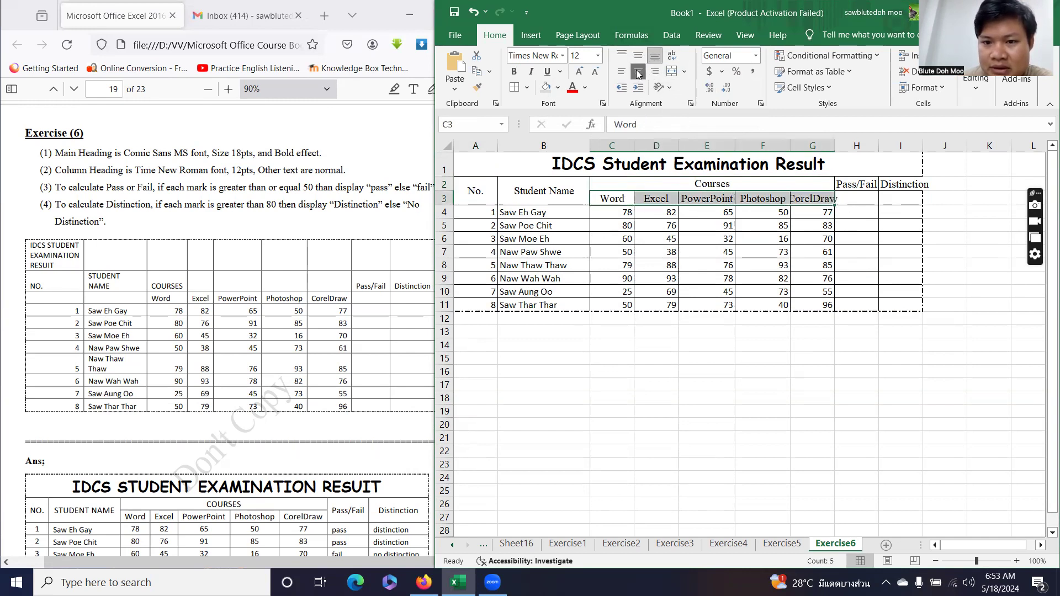
click(638, 56)
Widen column G and merge H2:H3 into a centred, middle-aligned Pass/Fail heading.
click(805, 237)
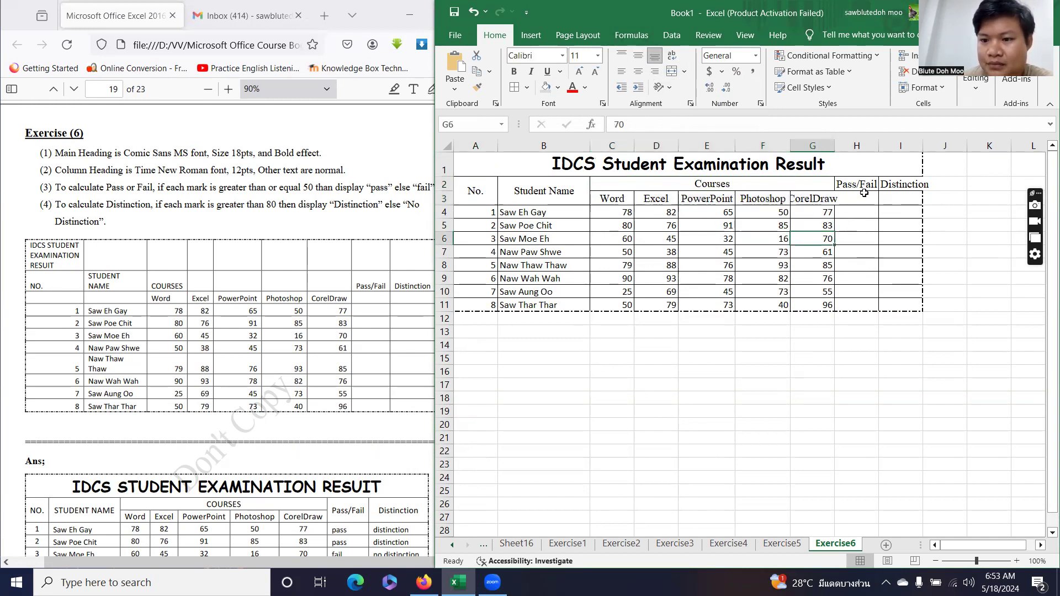
drag(834, 145, 848, 145)
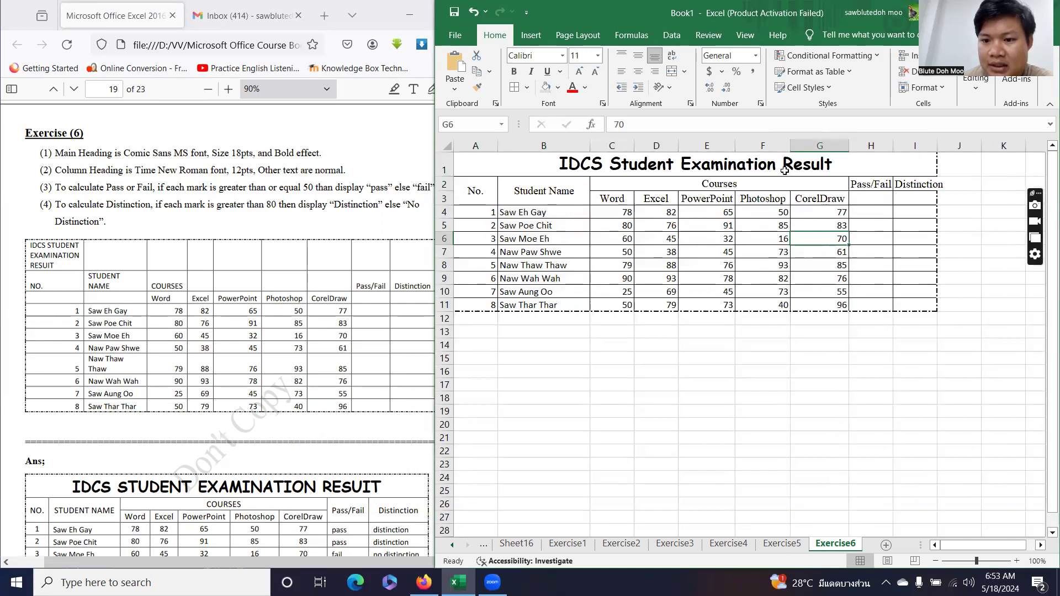
click(870, 188)
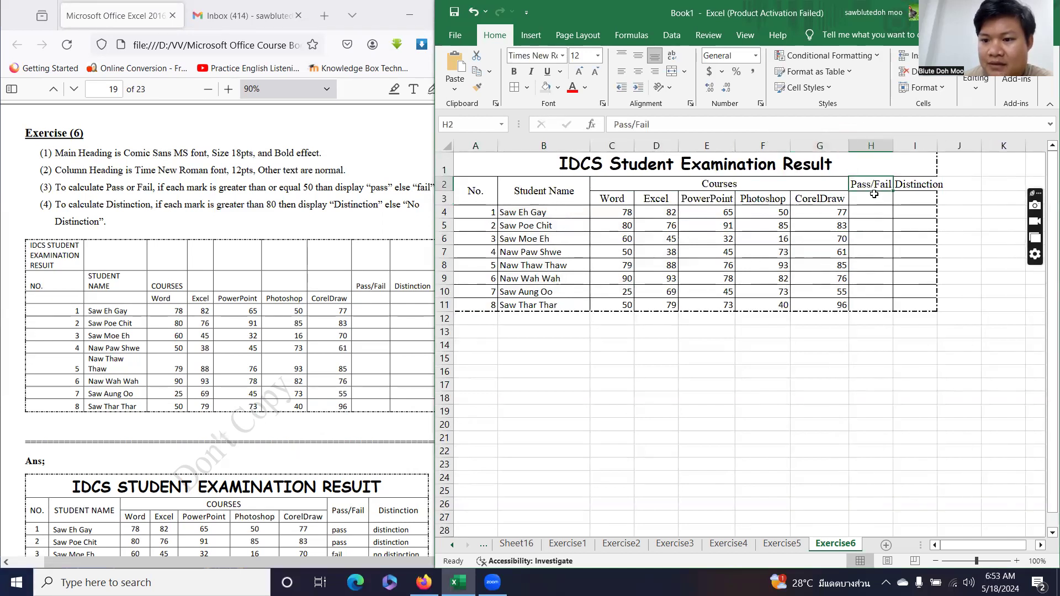
click(870, 200)
drag(870, 212, 872, 304)
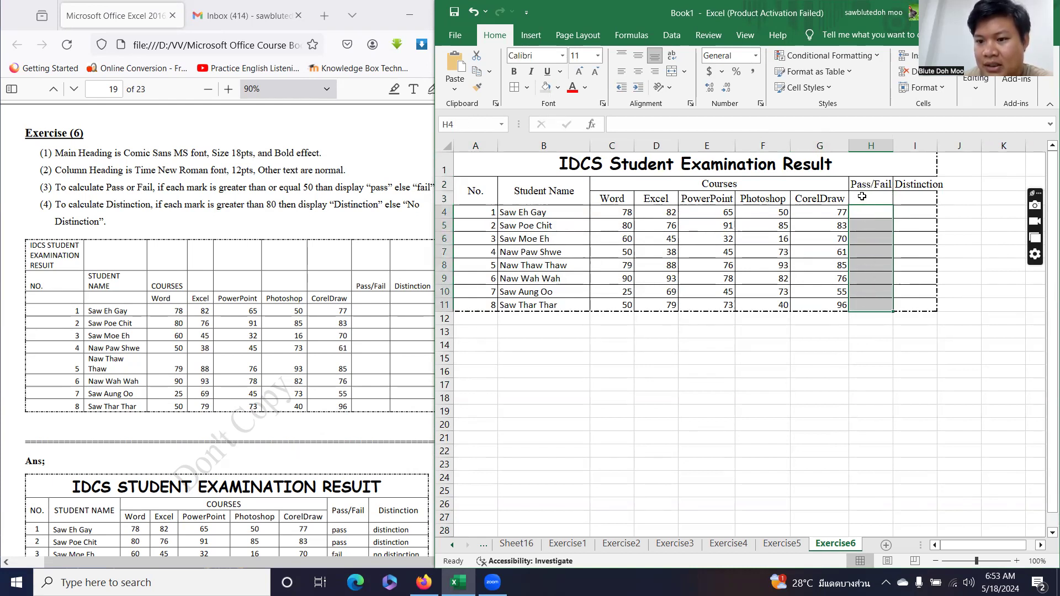
drag(865, 186, 864, 199)
click(685, 72)
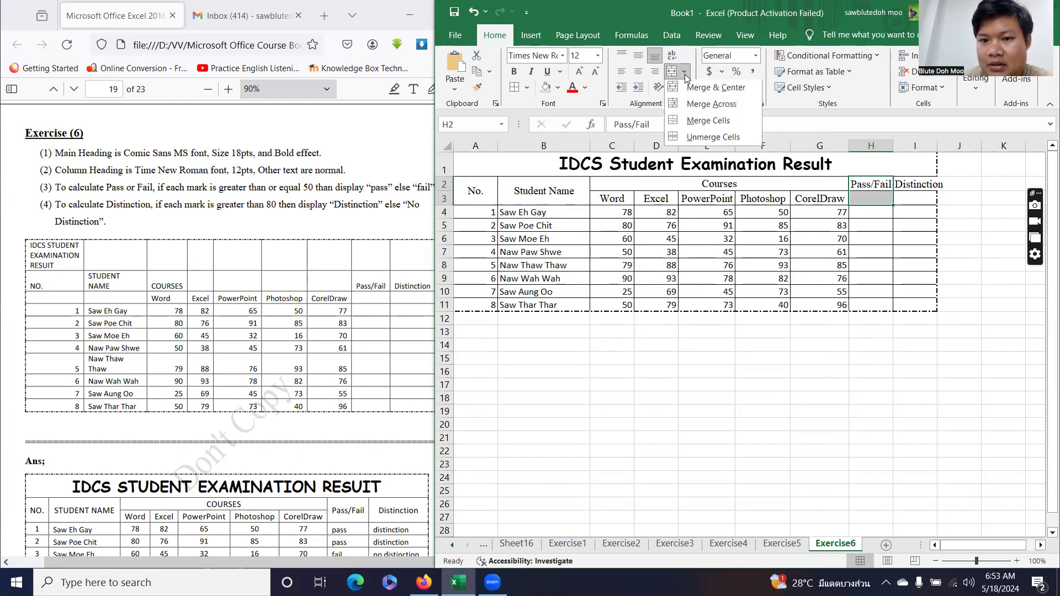
click(690, 95)
click(638, 55)
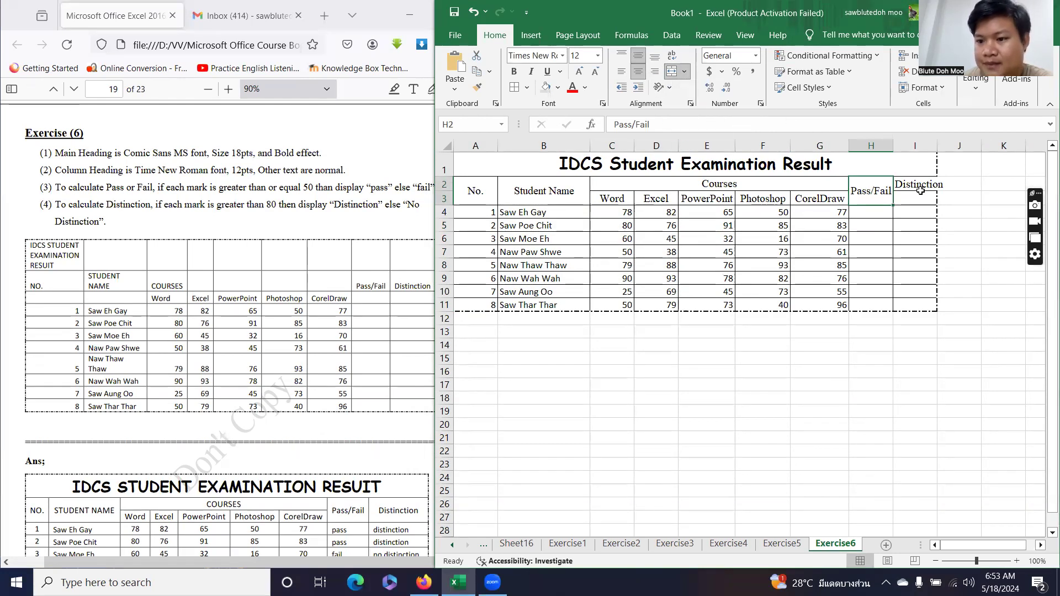
Widen column I and merge I2:I3 into a centred, middle-aligned Distinction heading.
drag(937, 146, 959, 146)
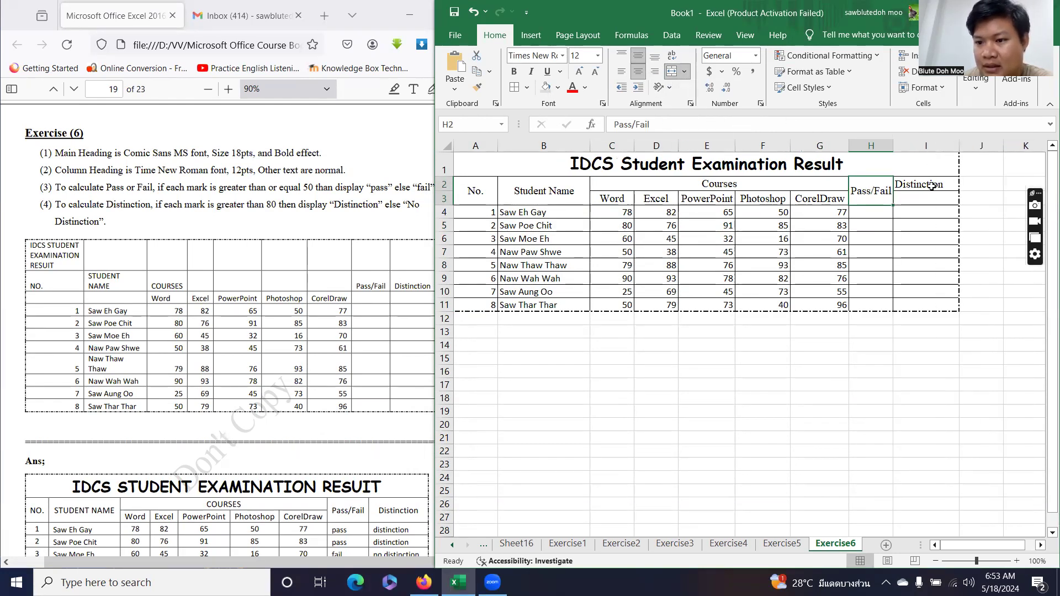
click(931, 186)
drag(926, 184, 928, 197)
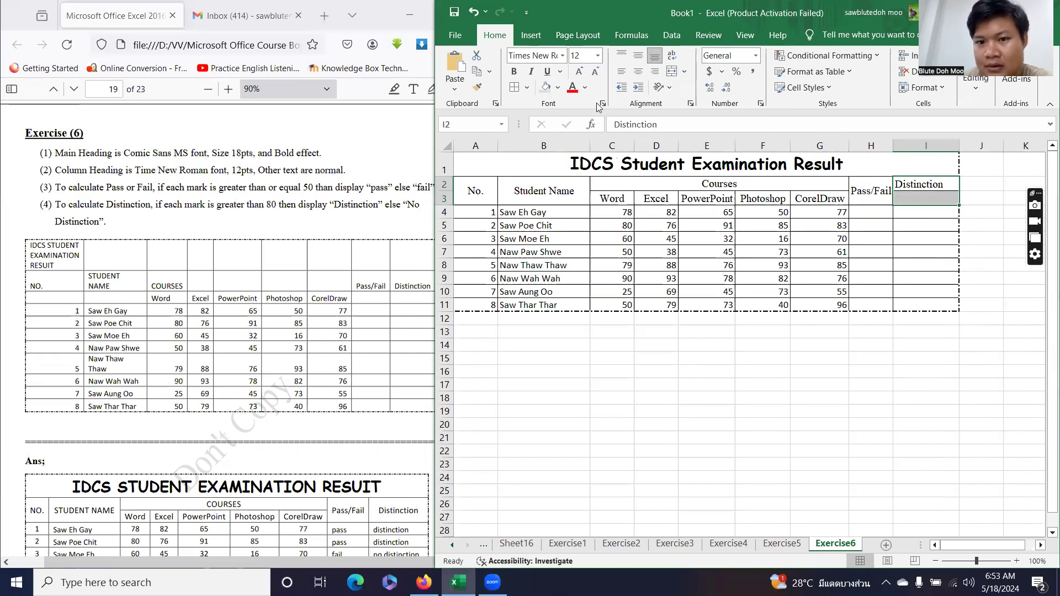
click(684, 71)
click(690, 95)
click(637, 55)
Centre the student numbers 1–8 in A4:A11 horizontally and vertically.
click(466, 214)
drag(469, 229, 474, 305)
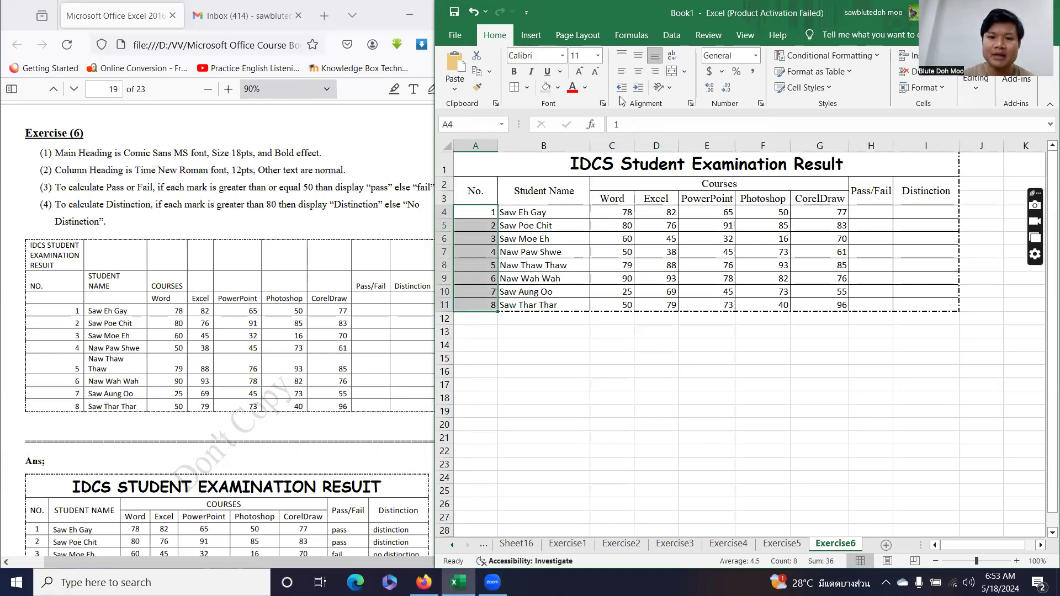
click(638, 72)
click(638, 55)
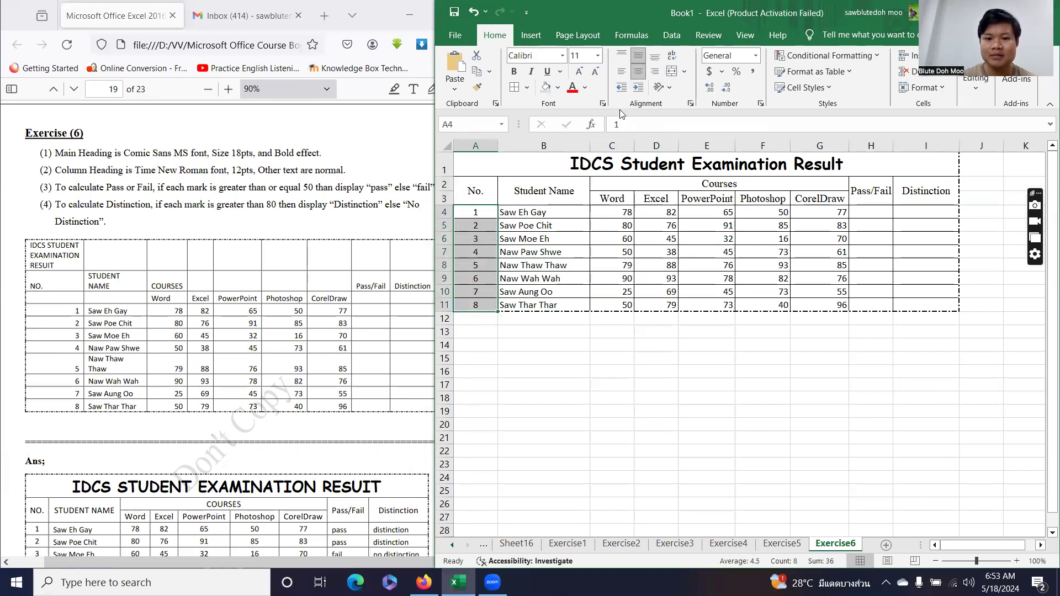
click(642, 270)
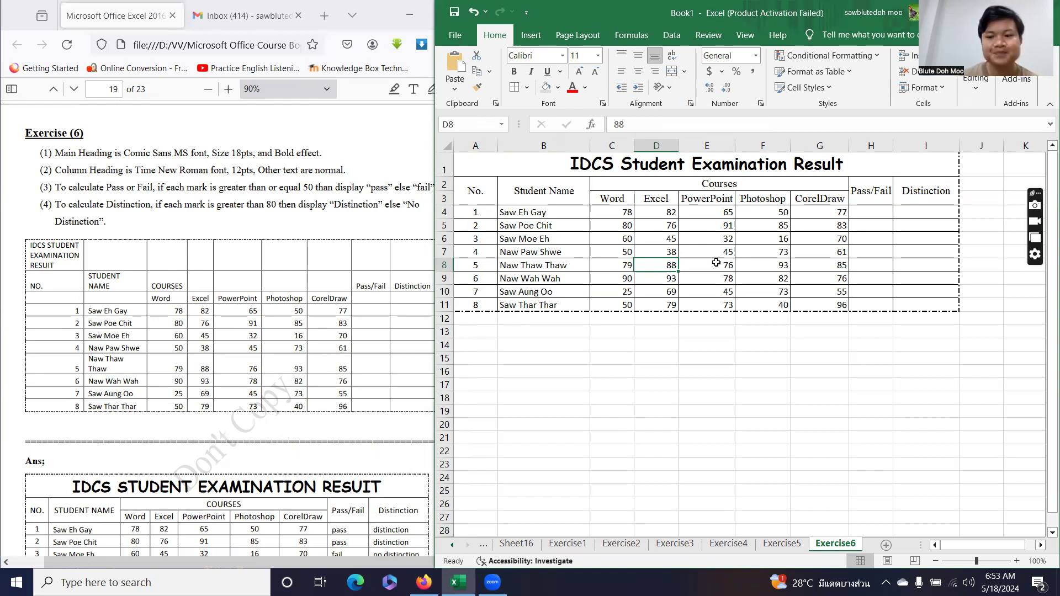
click(866, 211)
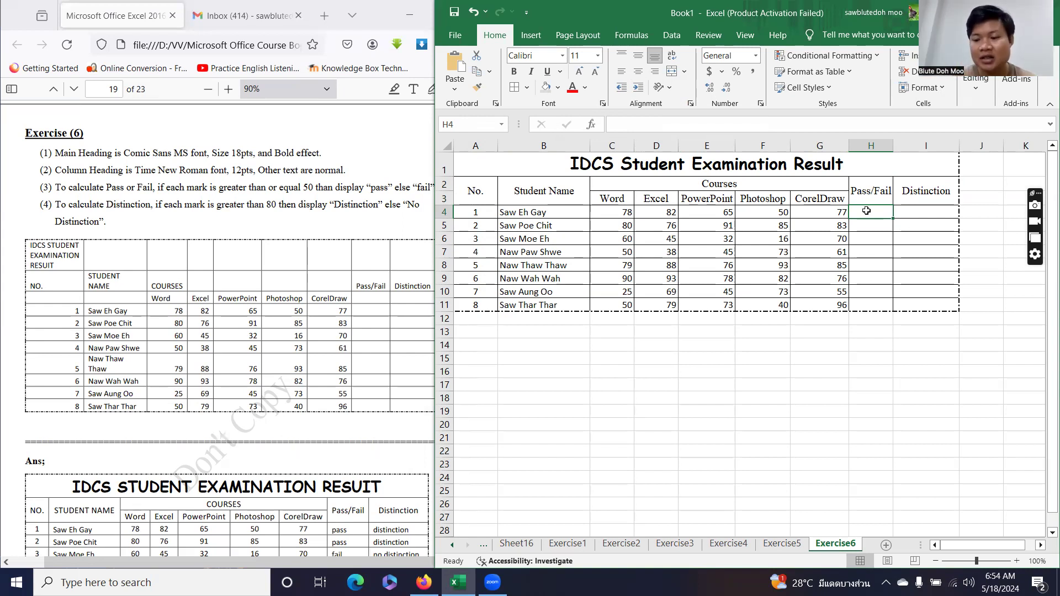
text(=)
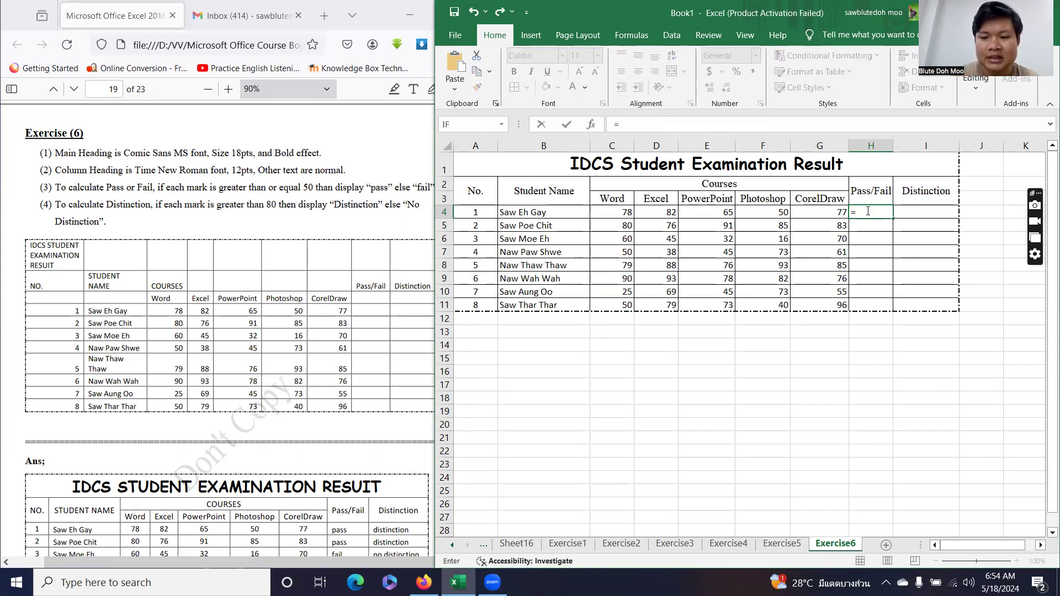
text(if)
key(Tab)
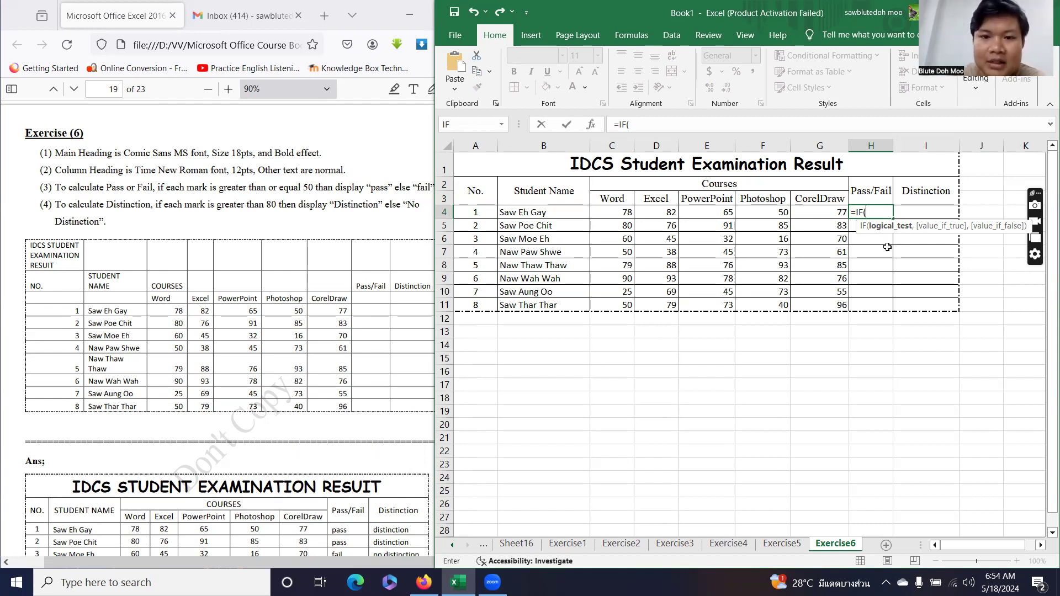
key(Escape)
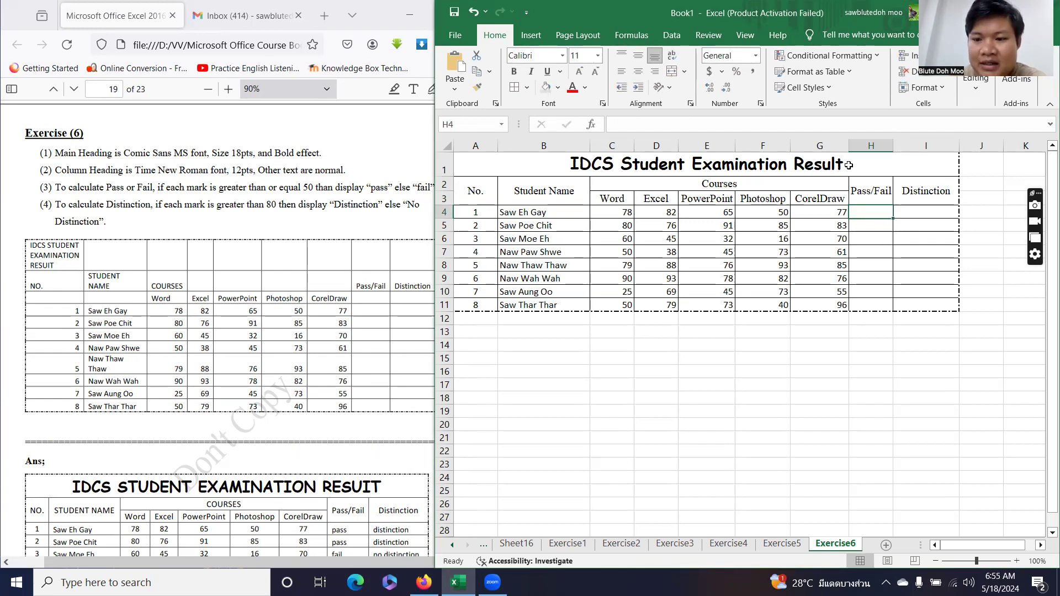
Enter the labels AND, OR and NOT in cells B14, B15 and B16.
click(545, 343)
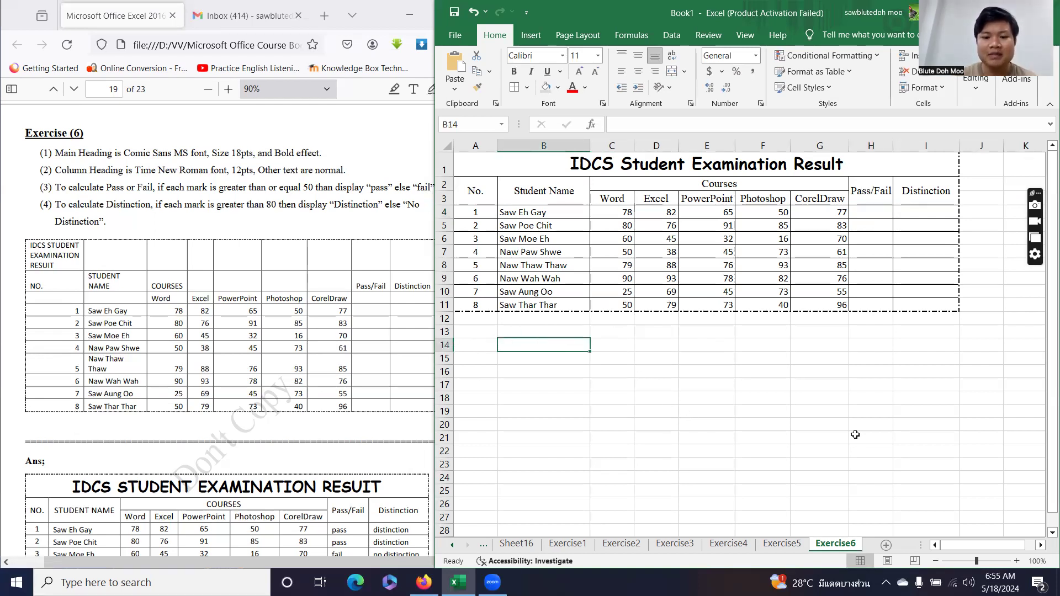
text(=)
key(BackSpace)
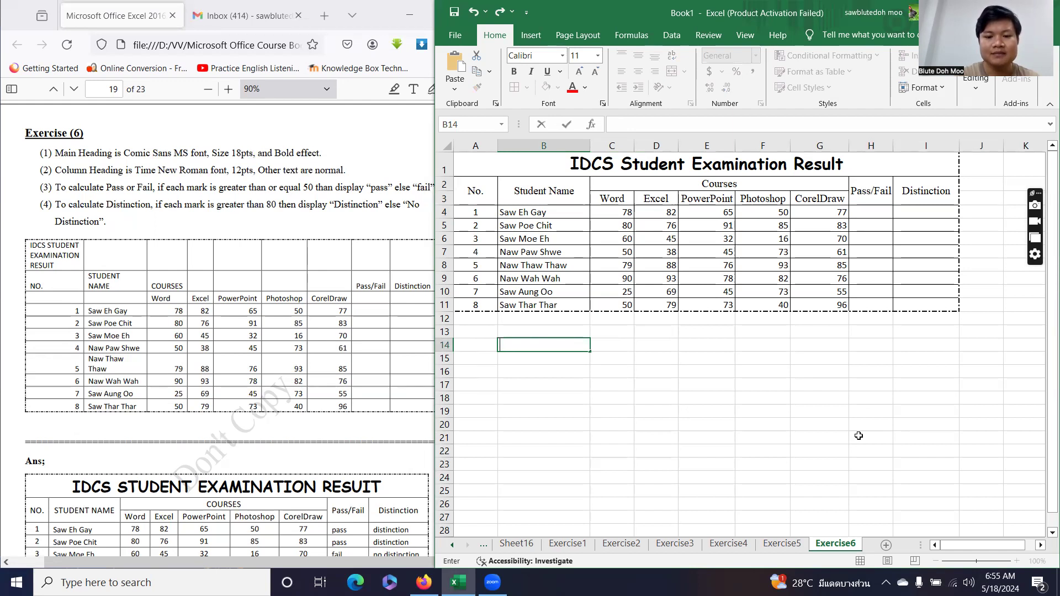
text(AND)
key(Return)
text(OR)
key(Return)
text(NOT)
key(Return)
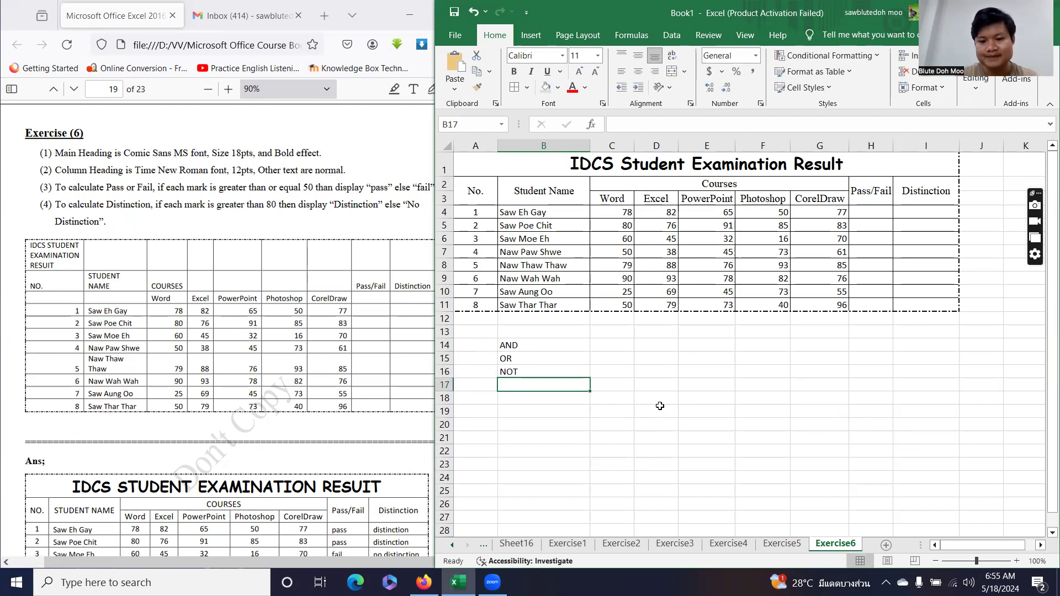
Point out the AND, OR and NOT labels one by one.
click(546, 348)
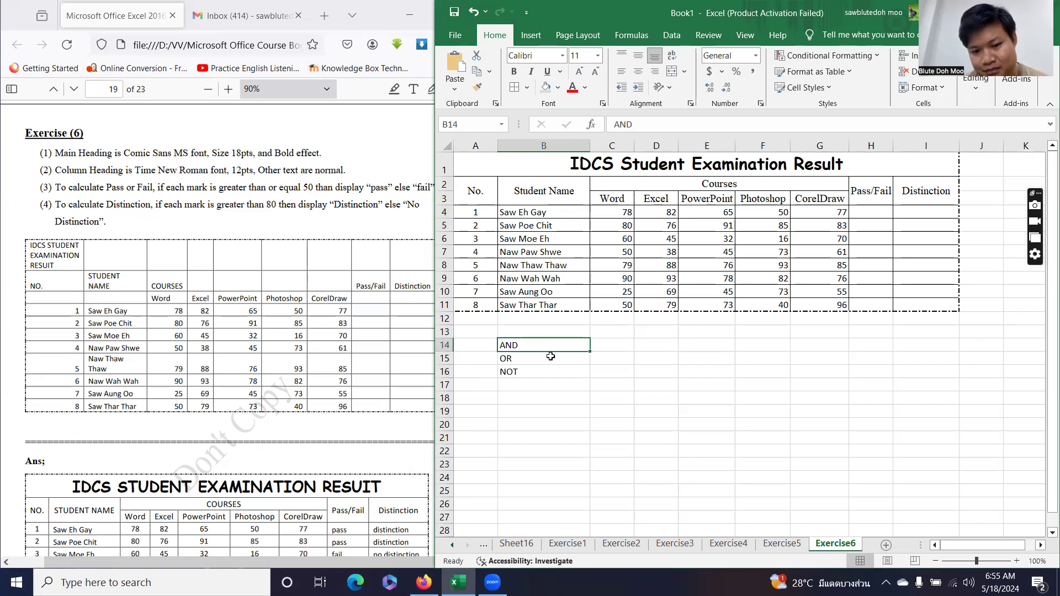
click(547, 358)
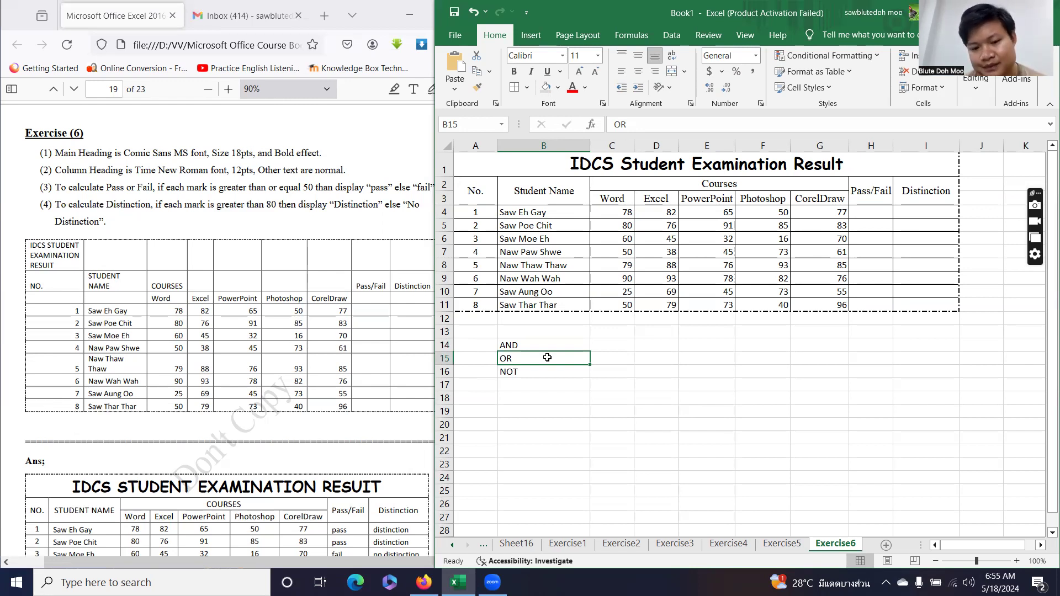
click(530, 371)
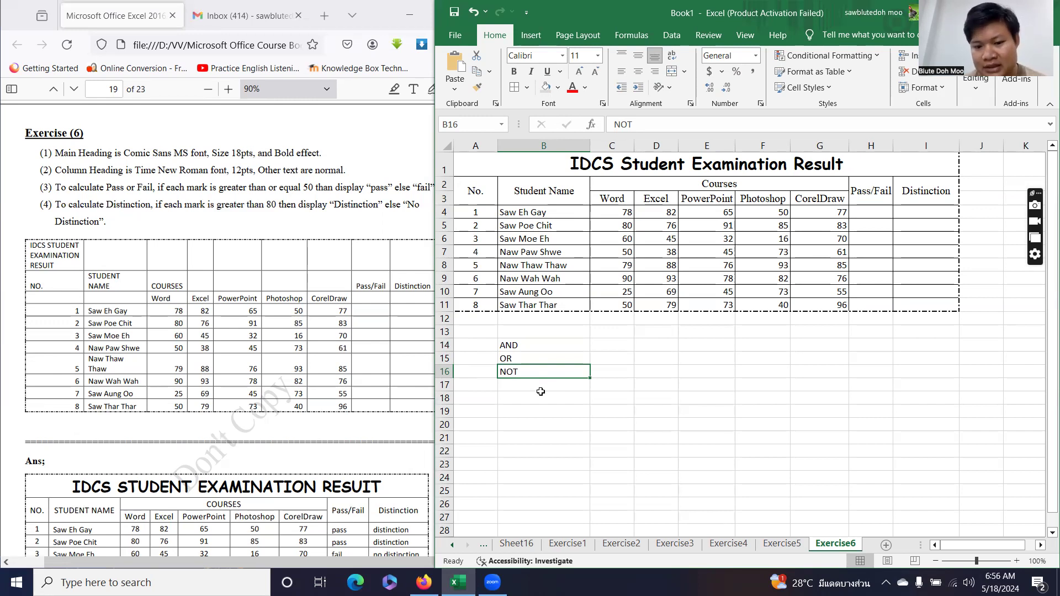
click(611, 345)
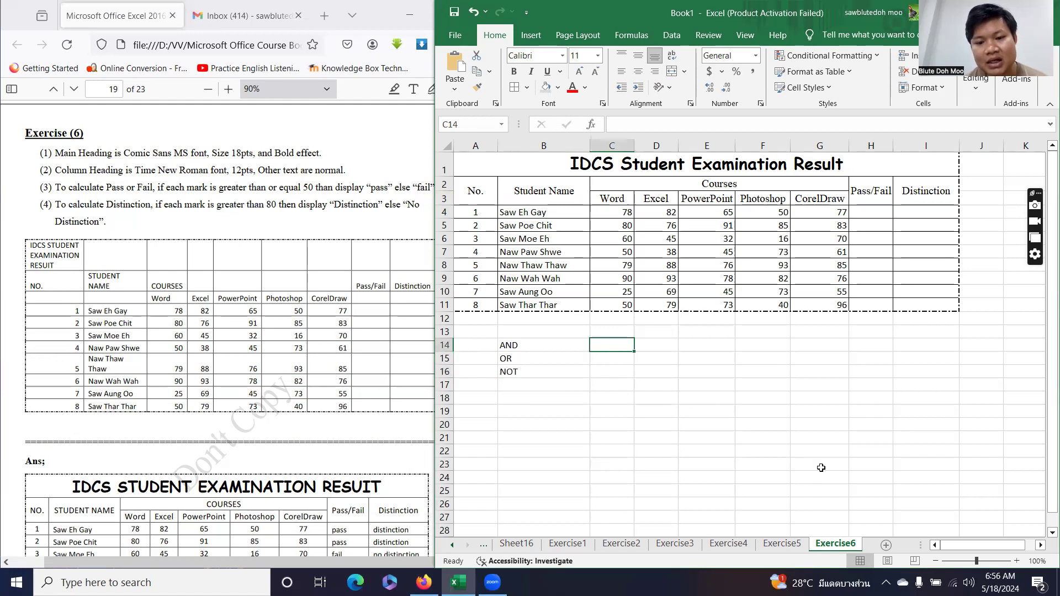
Build =AND(C4>=50,D4>=50,E4>=50,F4>=50,G4>=50) in C14 so it shows TRUE.
text(=AND()
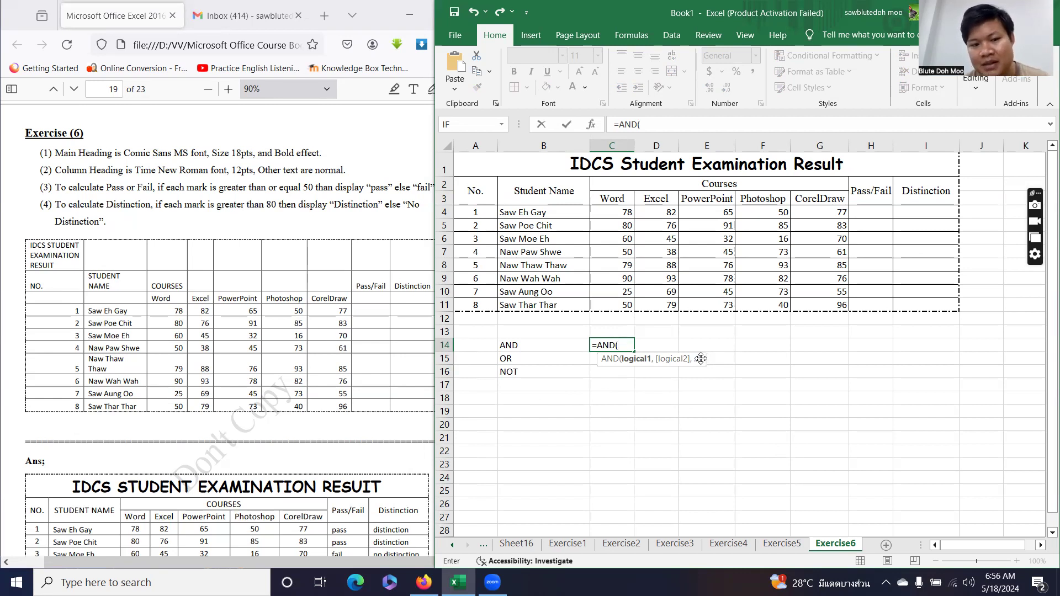
click(614, 213)
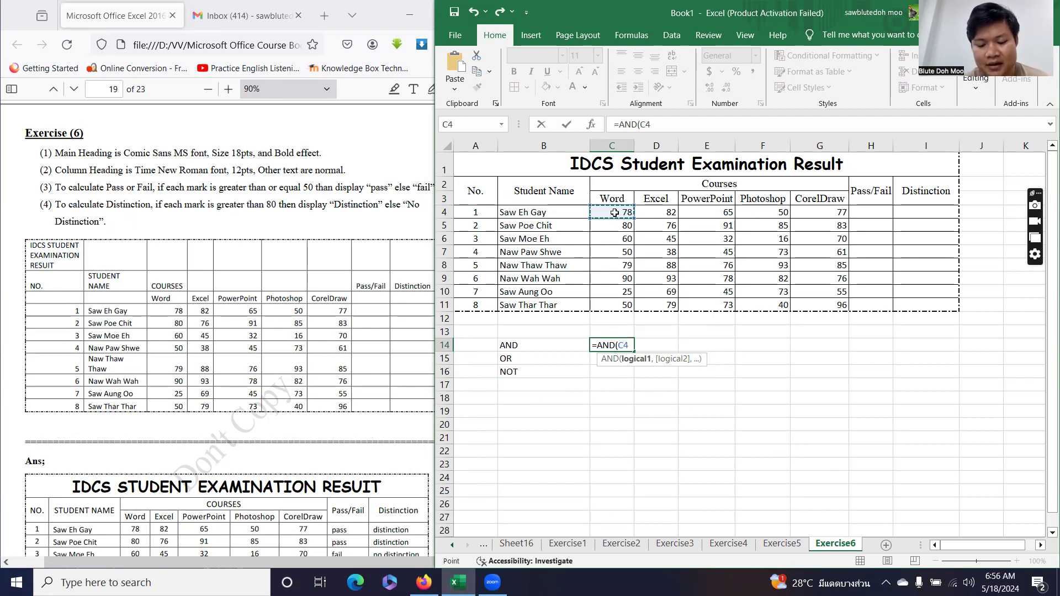
text(>=)
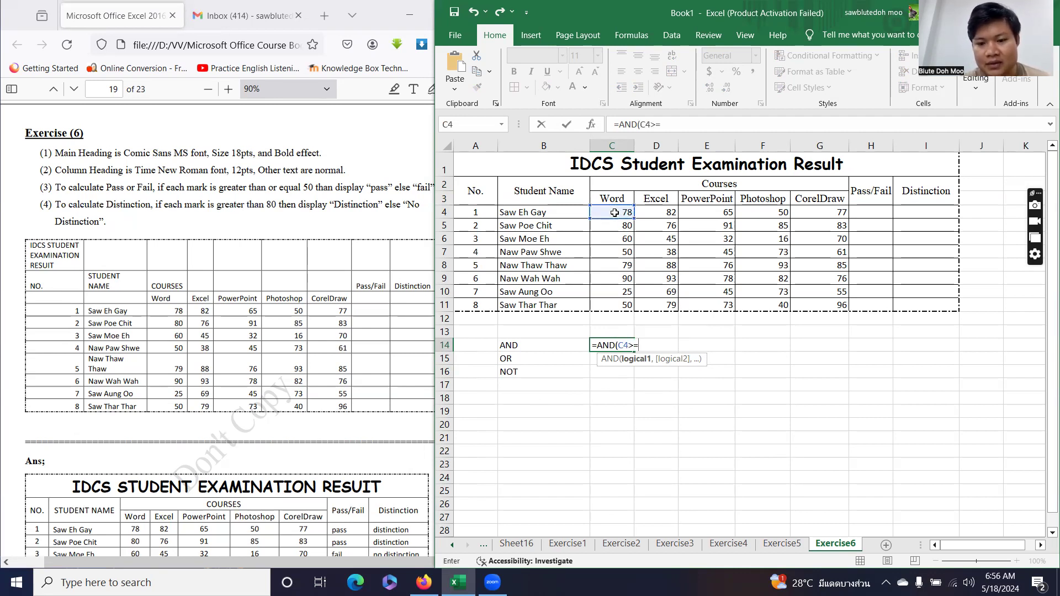
text(50)
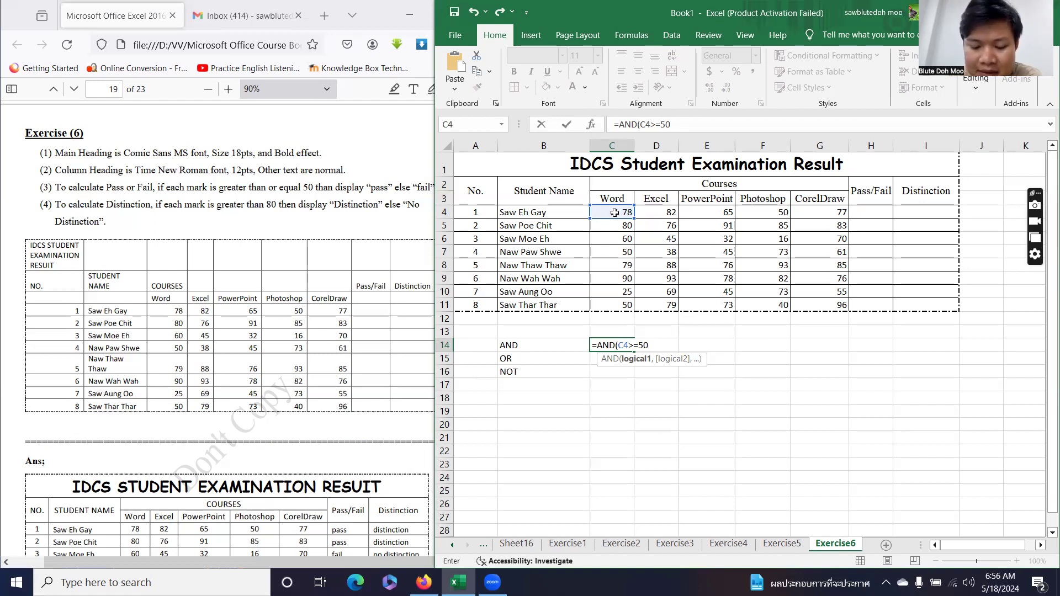
text(,)
click(655, 214)
text(>=50)
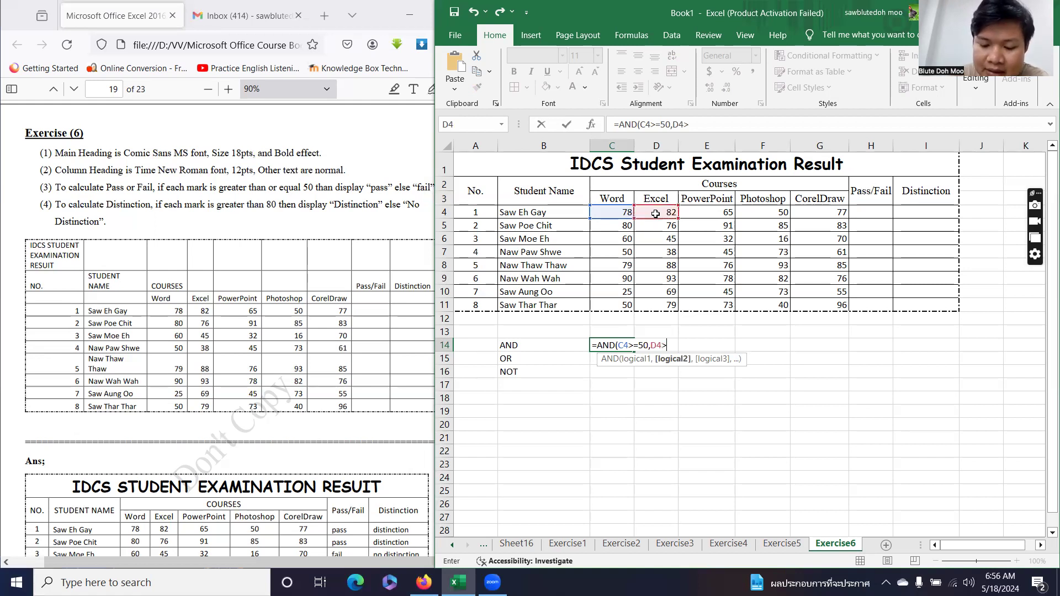
text(,)
click(713, 213)
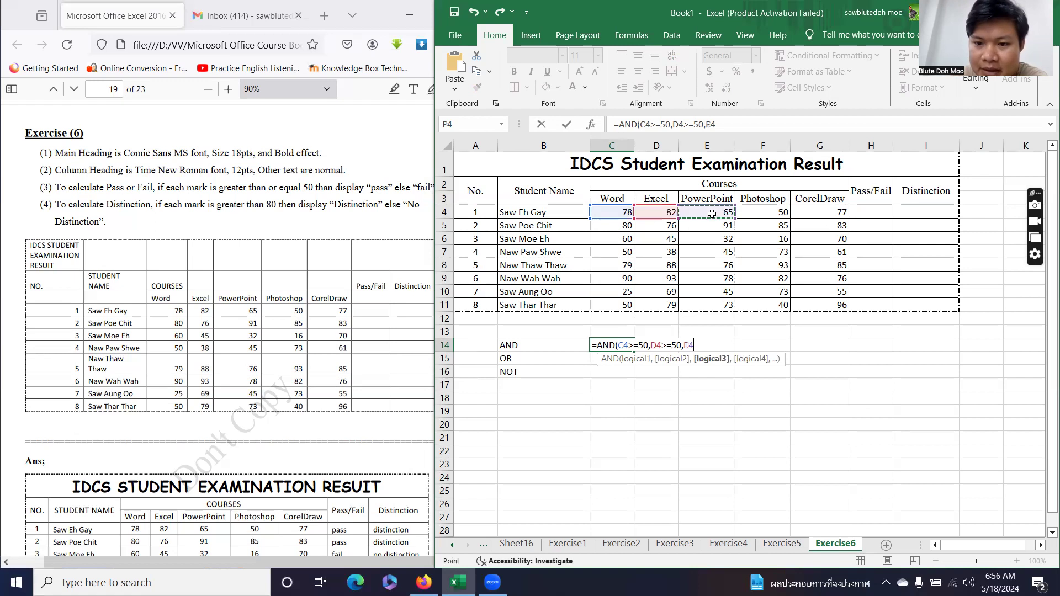
text(>=50,)
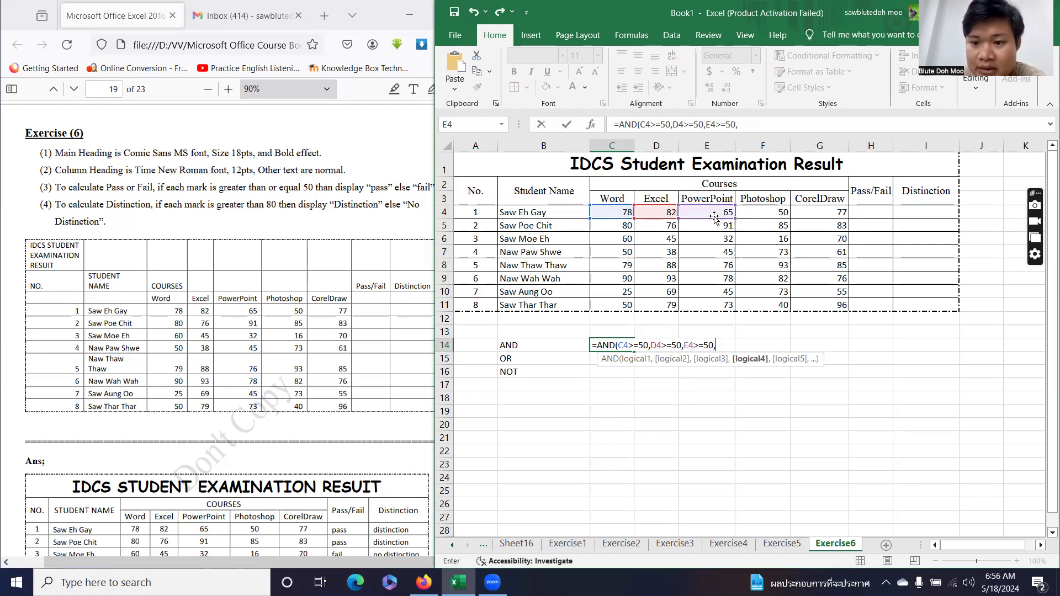
click(761, 215)
text(>=50)
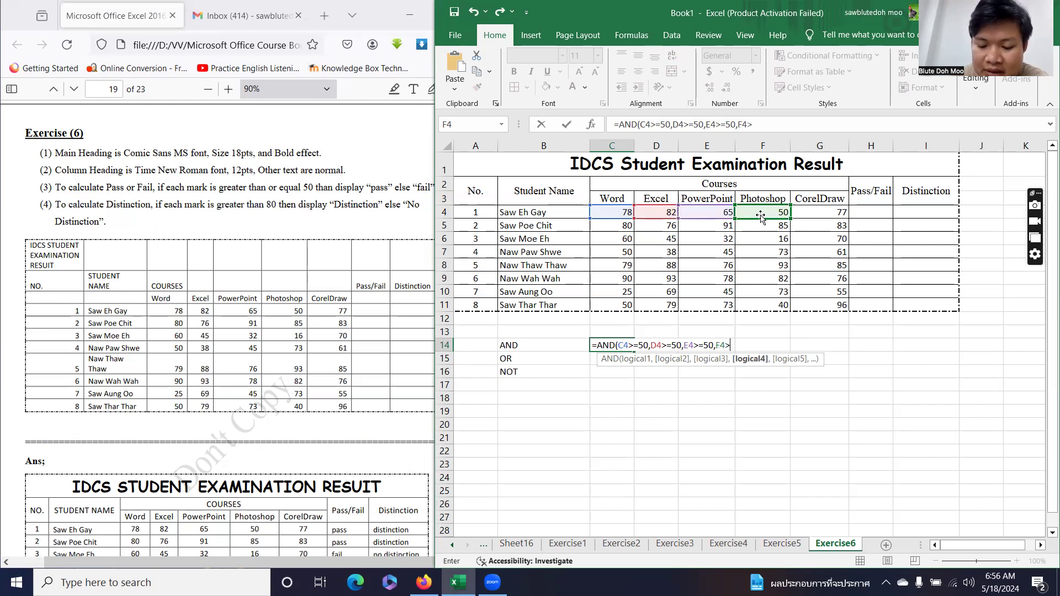
text(,)
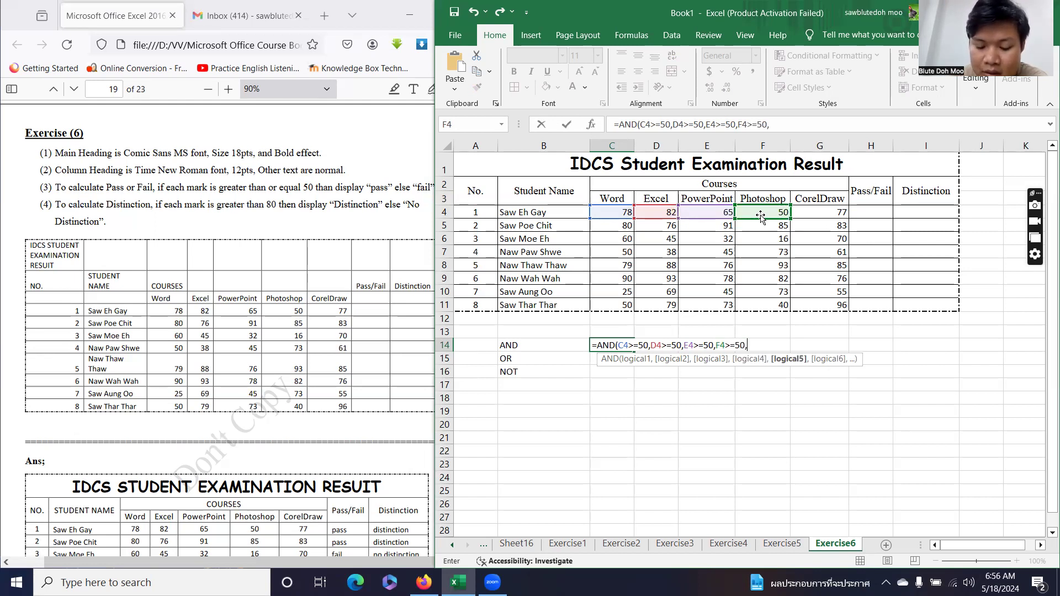
click(827, 217)
text(>=50)
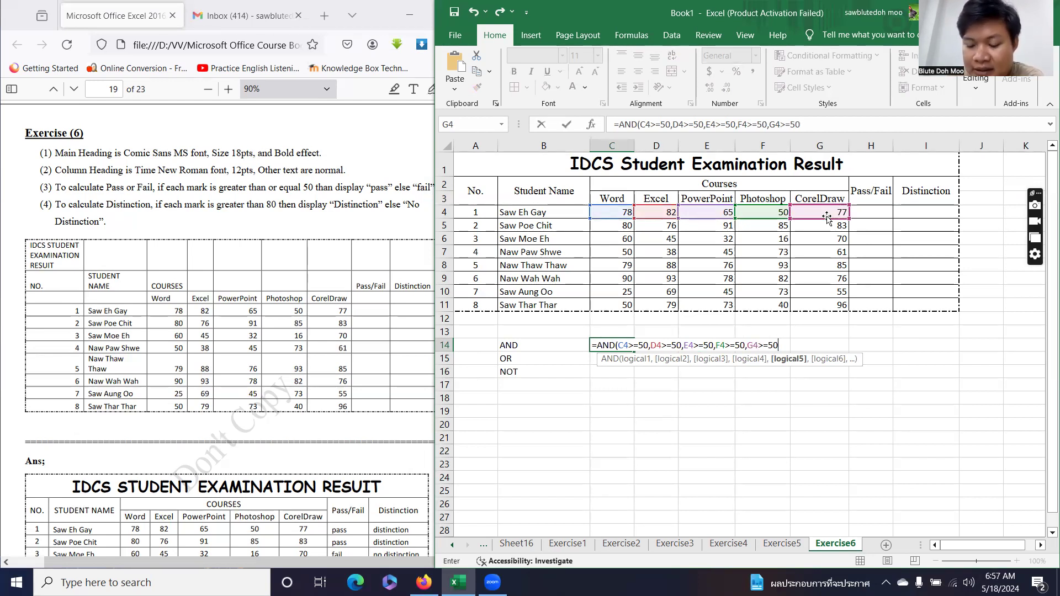
text())
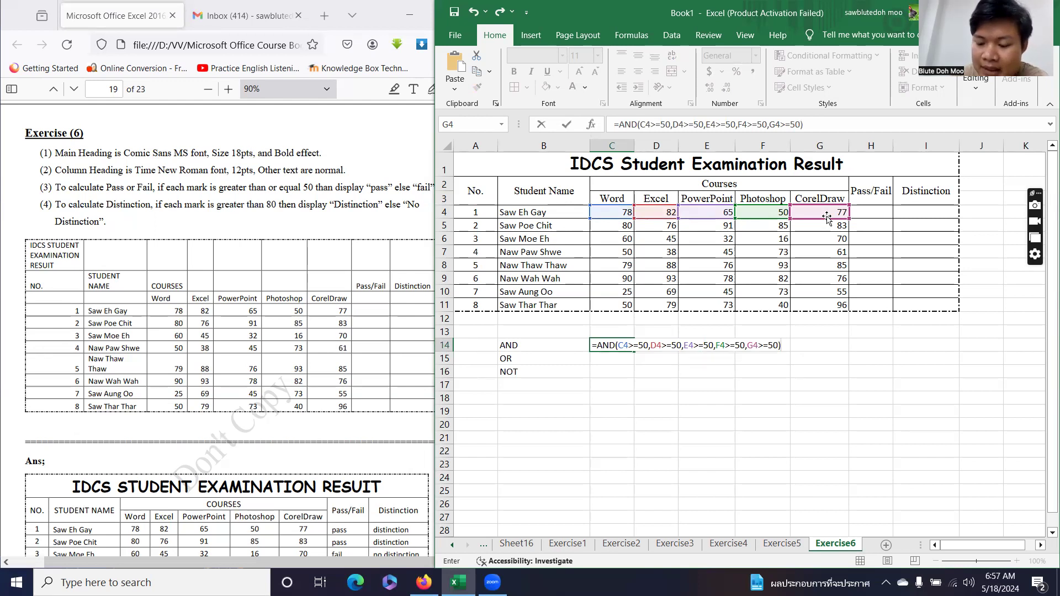
key(Return)
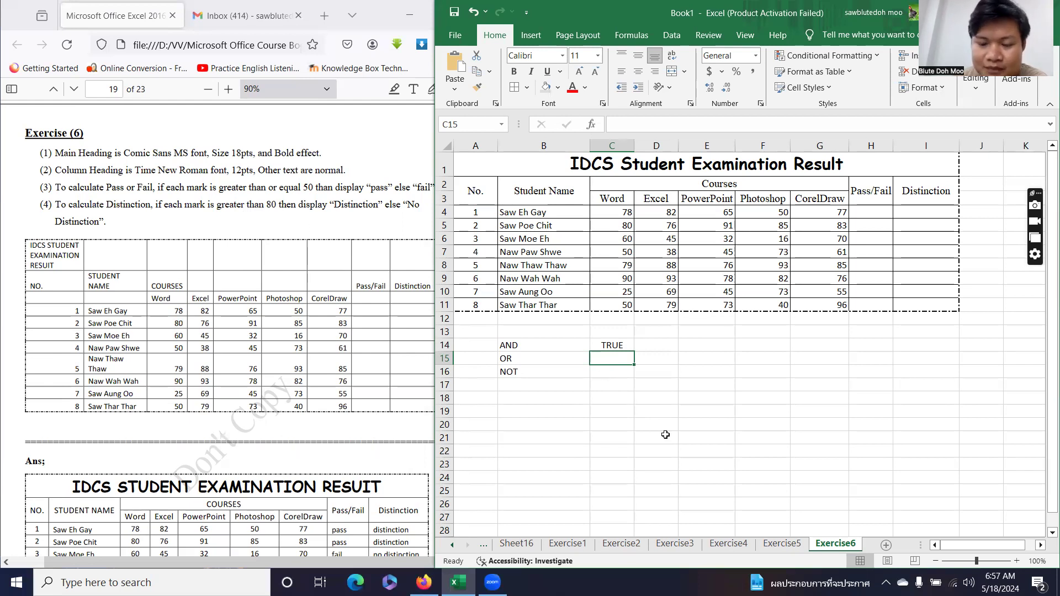
text(=or)
Enter =OR(C4>80,D4>80,E4>80,F4>80,G4>80) in C15, returning TRUE.
key(Tab)
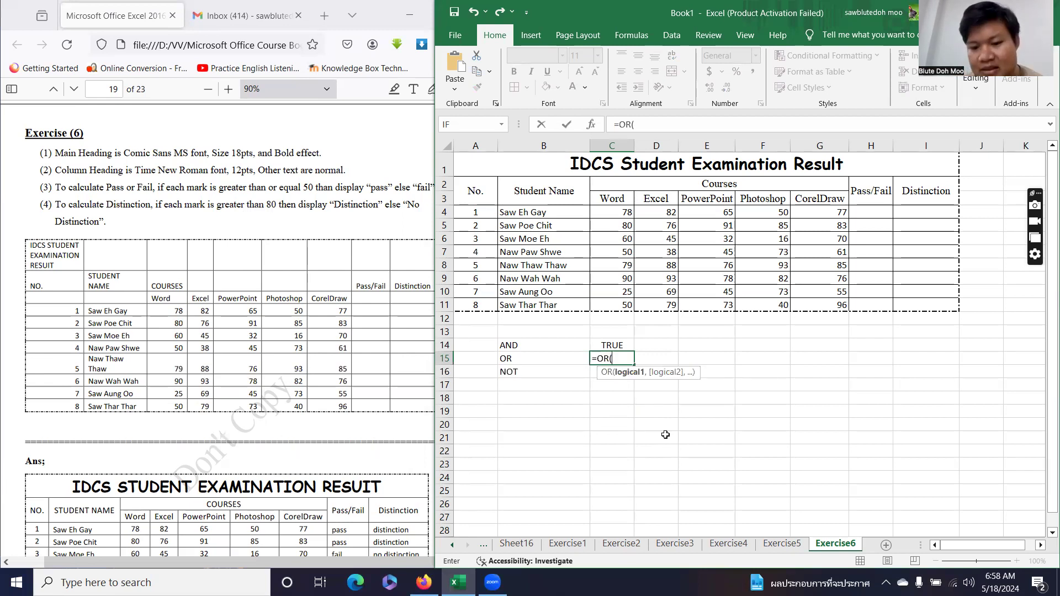
click(615, 212)
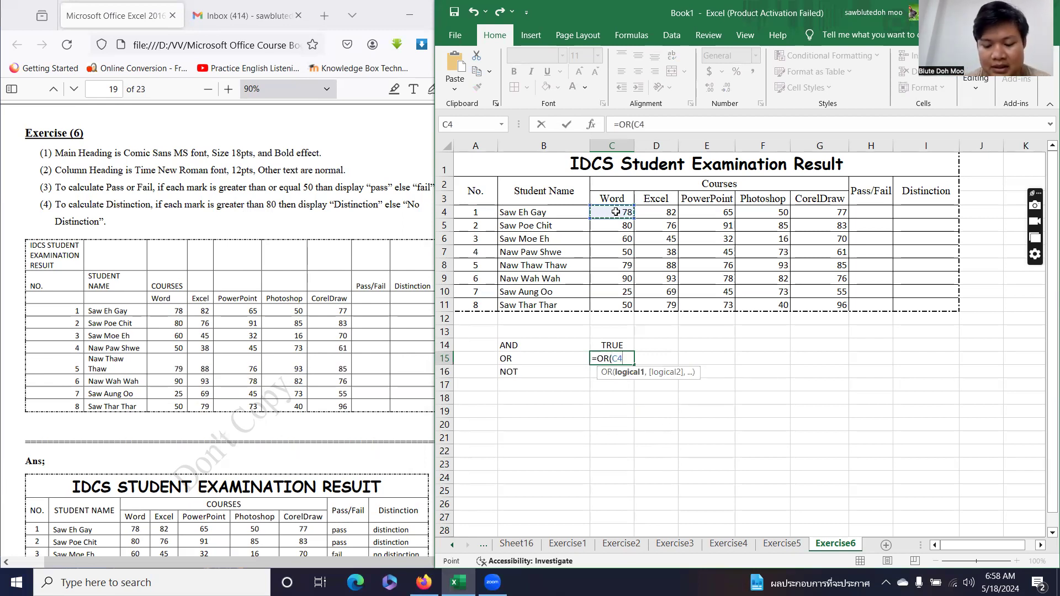
text(>)
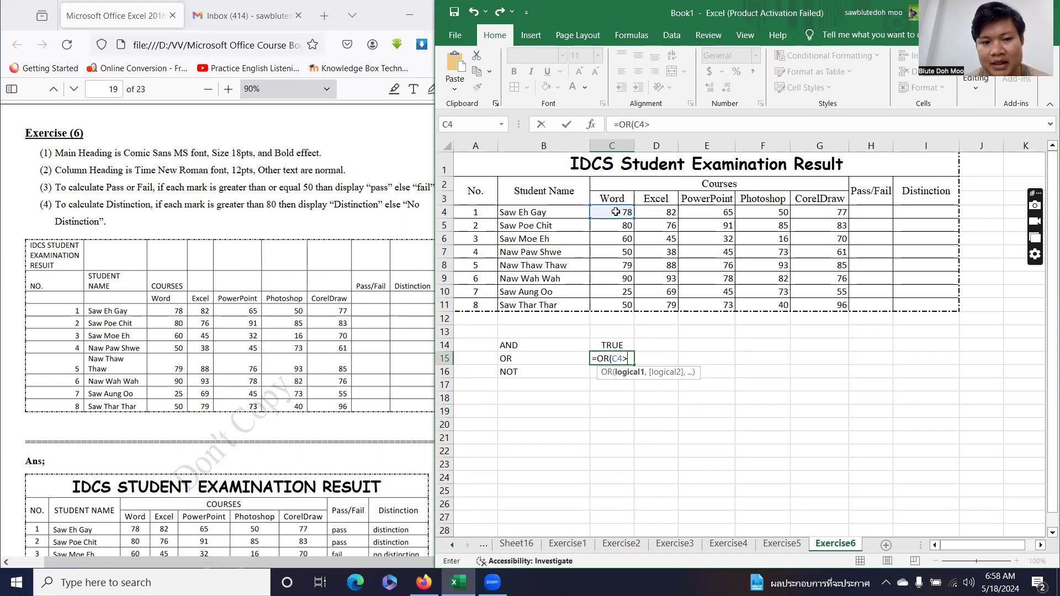
text(80)
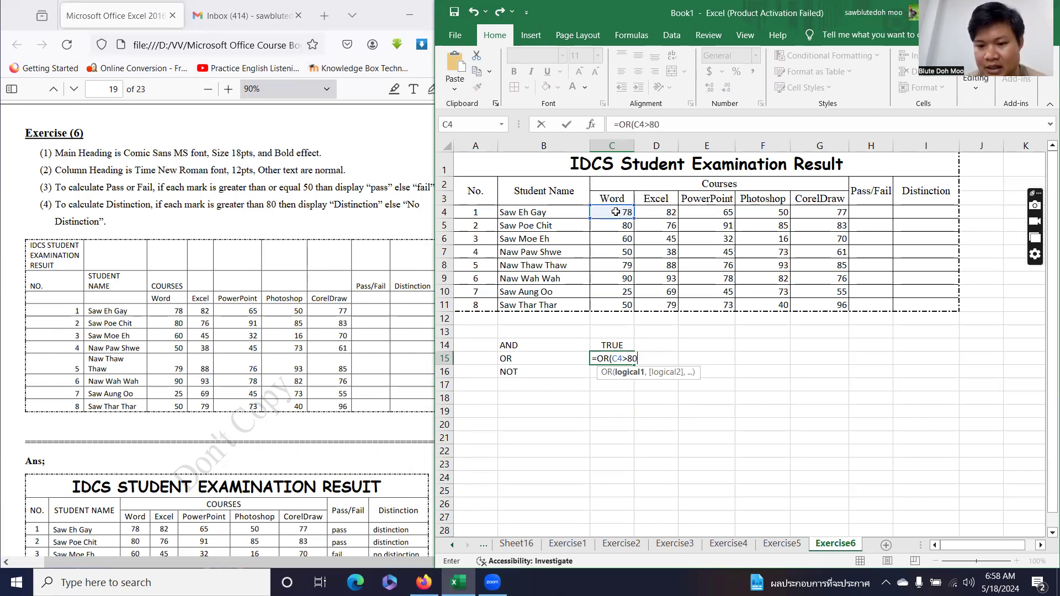
text(,)
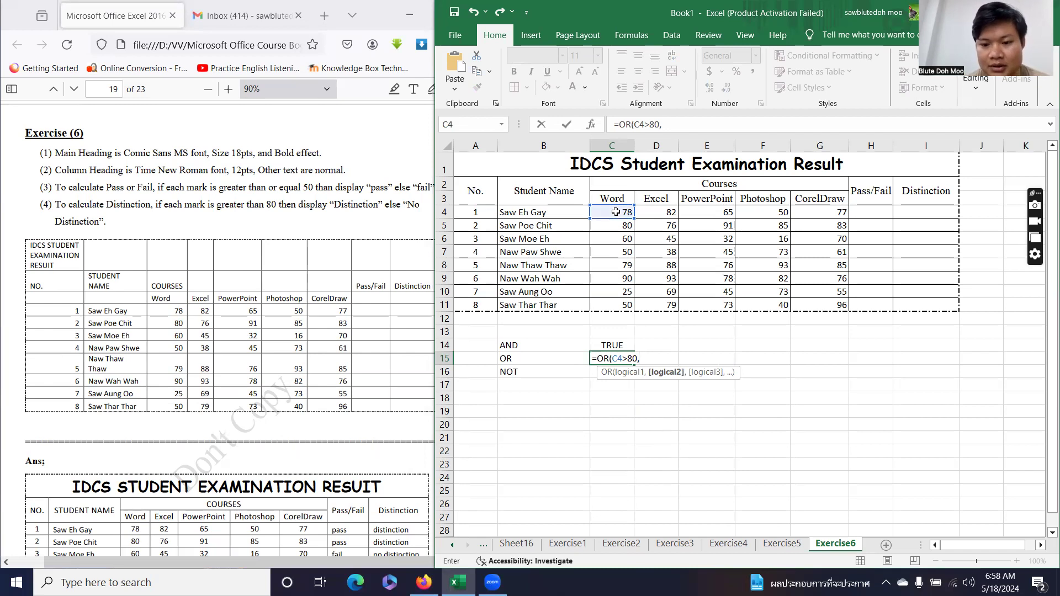
click(654, 212)
text(>80,)
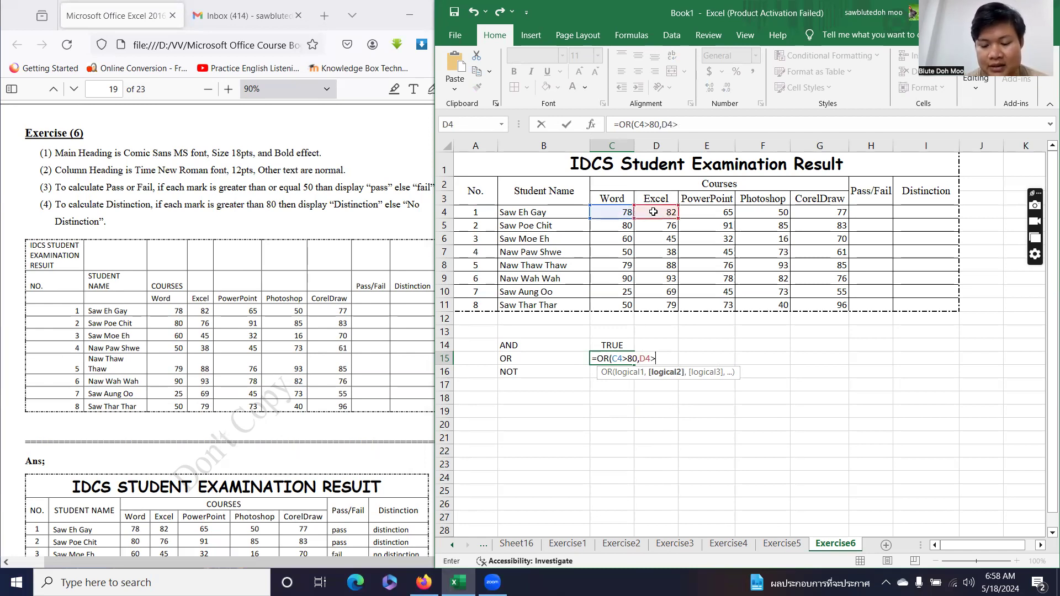
click(708, 217)
text(>80,)
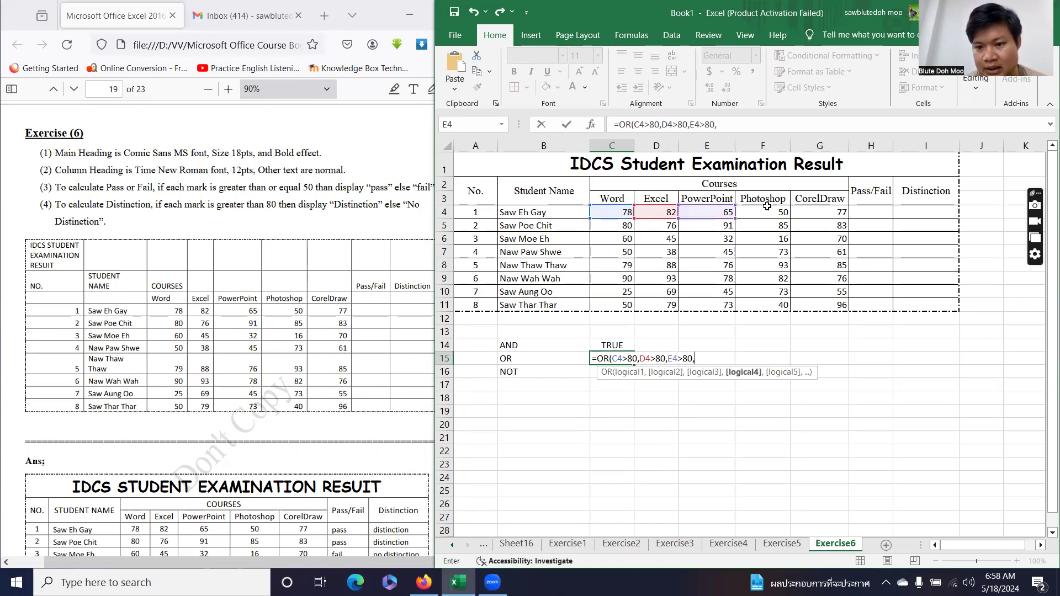
click(766, 211)
text(>80,)
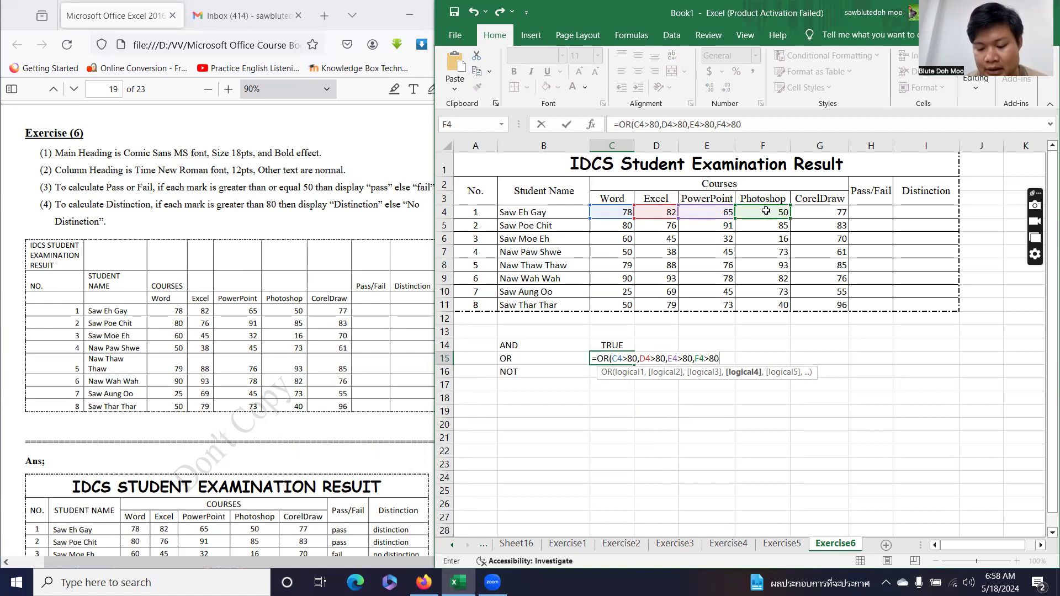
click(833, 215)
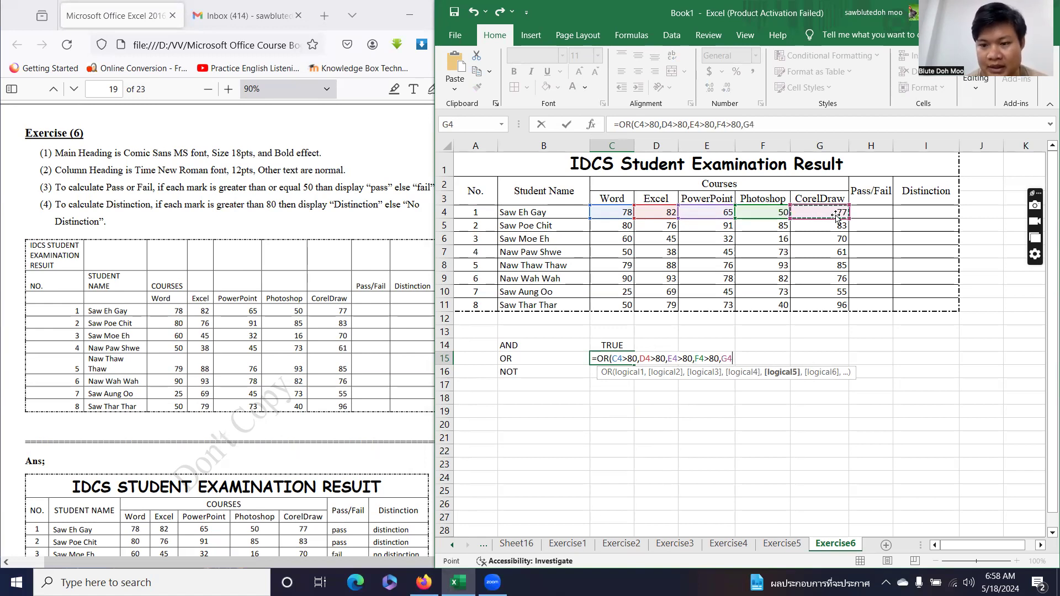
text(>80)
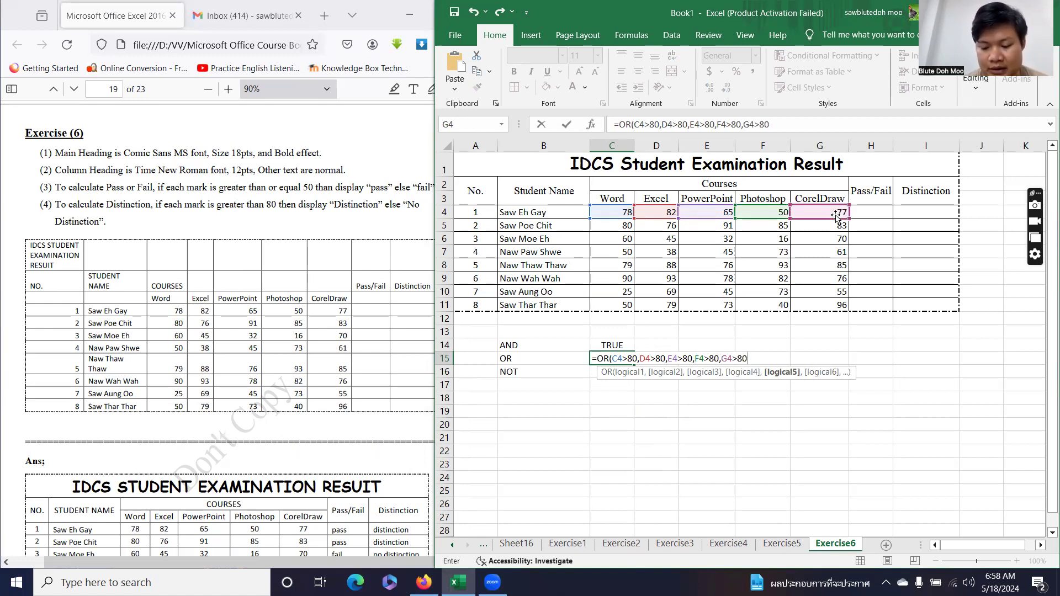
text())
key(Return)
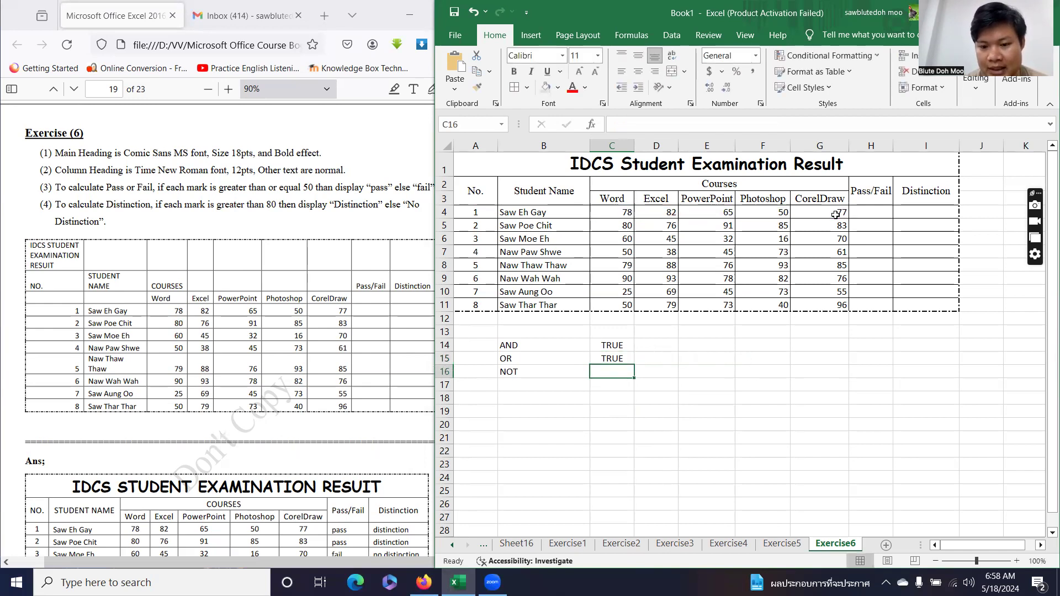
Review the OR formula against the first student's marks 78, 82, 65, 50 and 77.
click(631, 359)
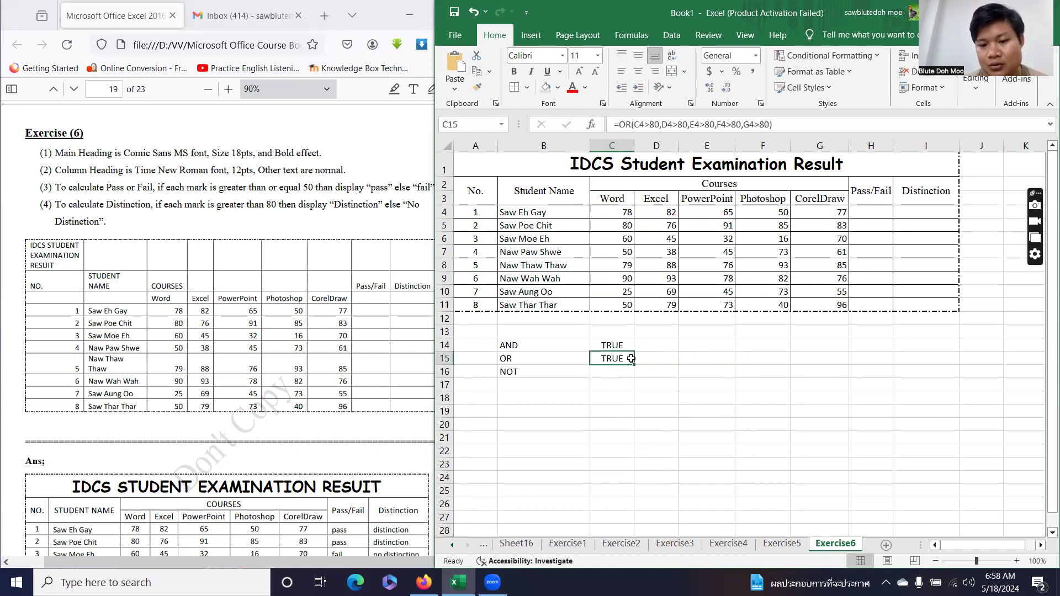
click(624, 215)
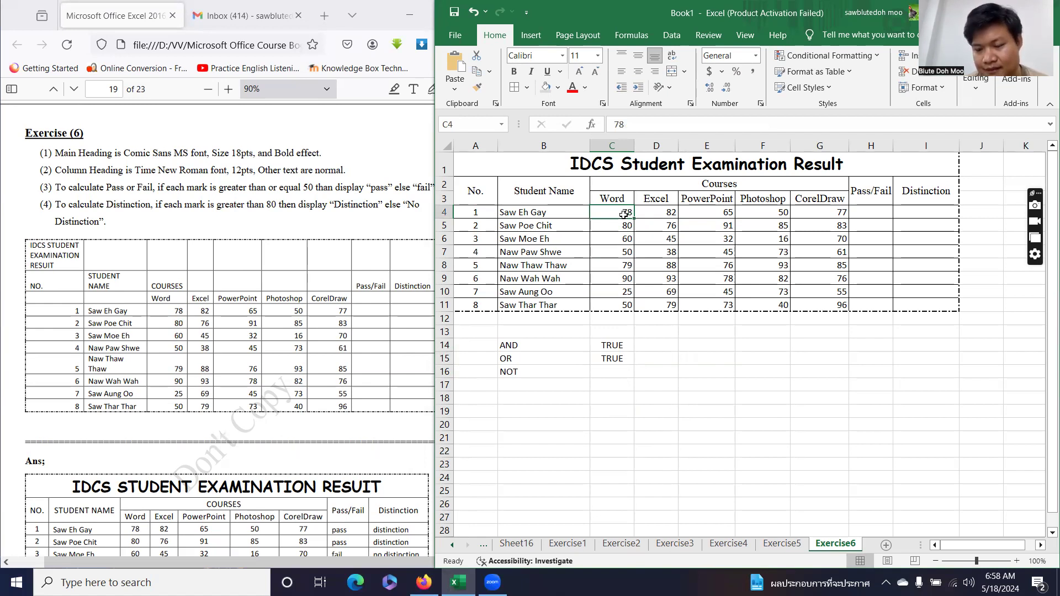
click(654, 214)
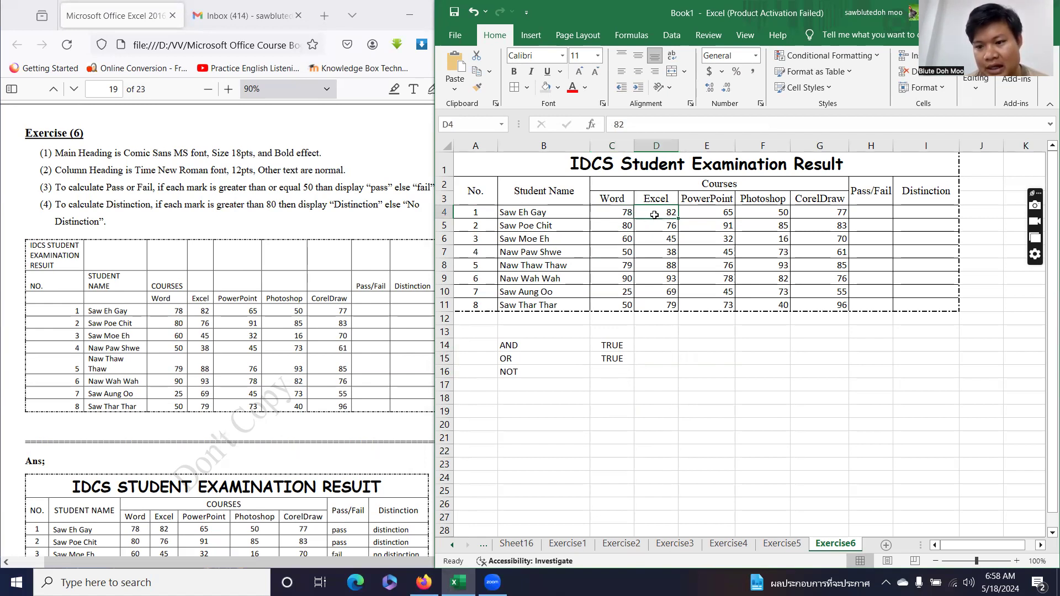
click(715, 213)
click(762, 214)
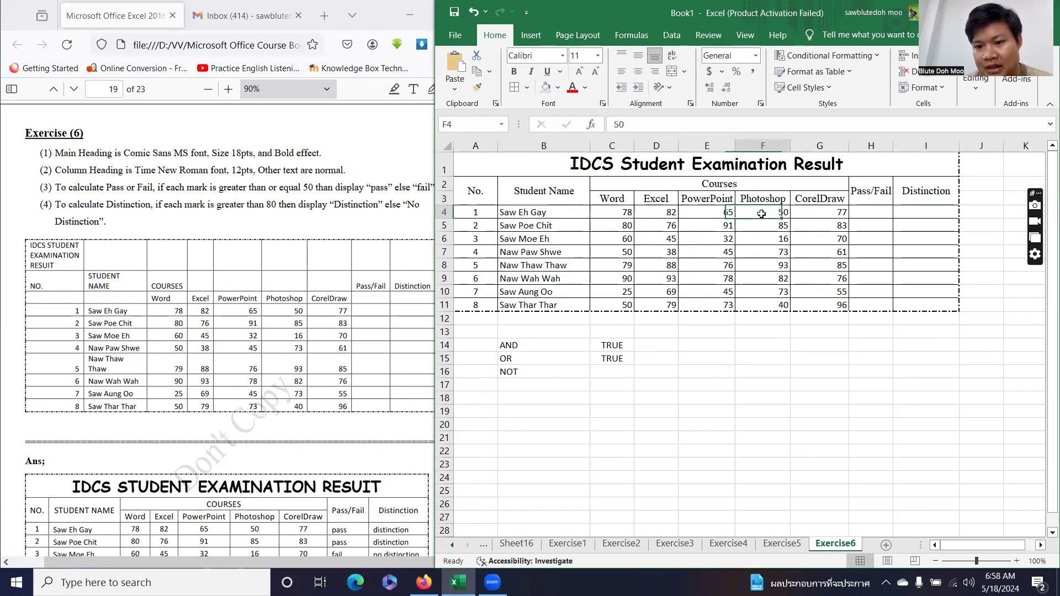
click(830, 215)
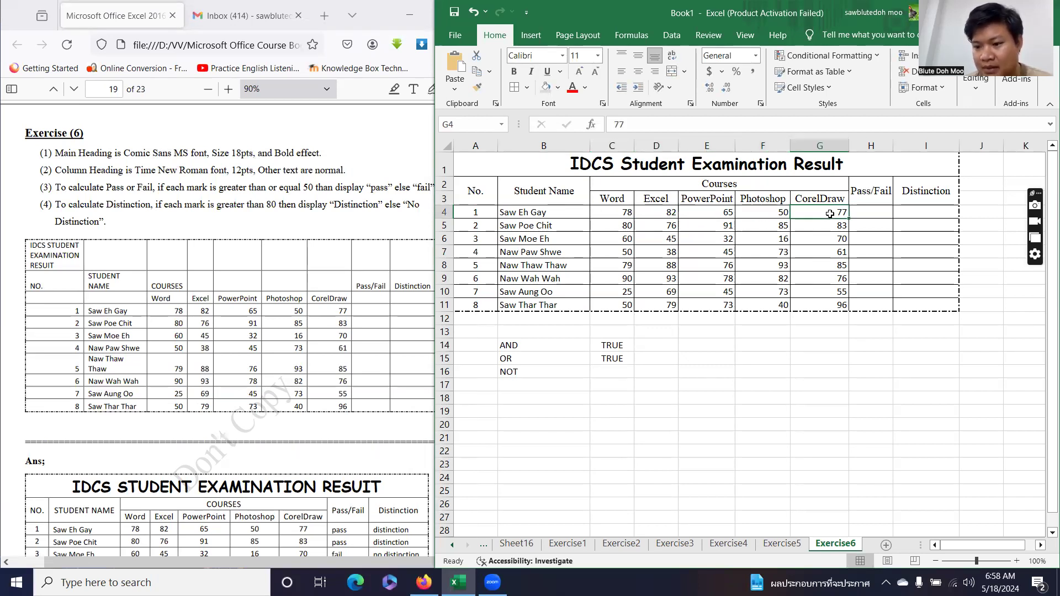
click(659, 214)
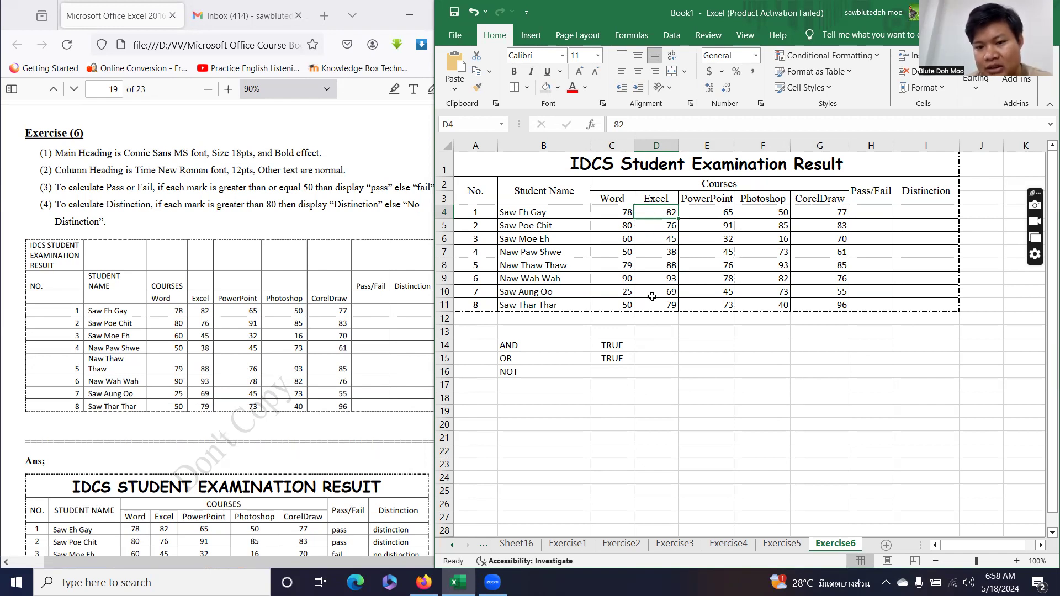
Show that the Excel mark 82 exceeds 80, then revisit the OR, AND and NOT labels.
click(619, 357)
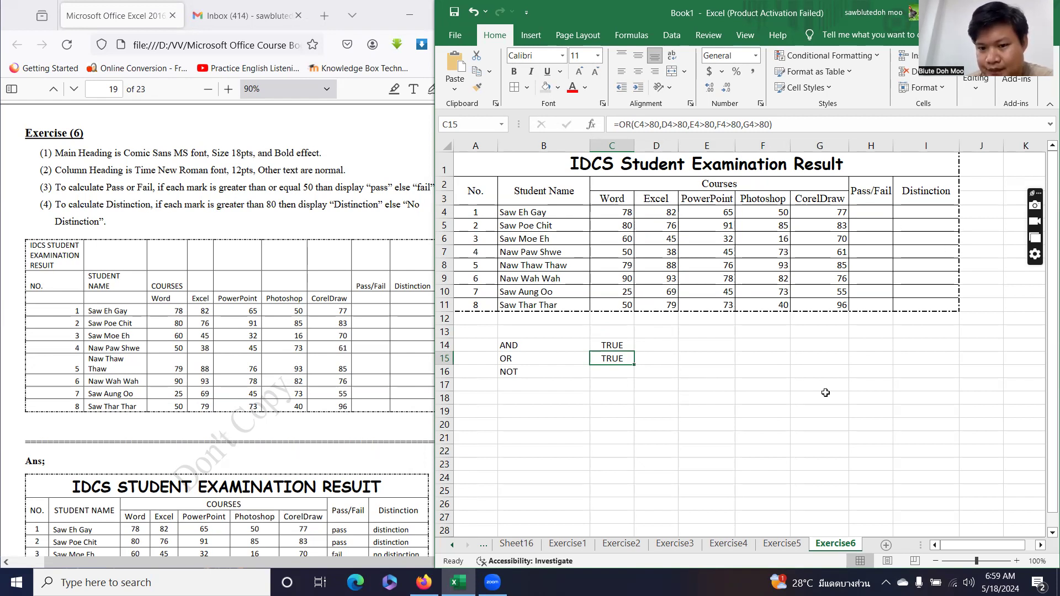
click(669, 215)
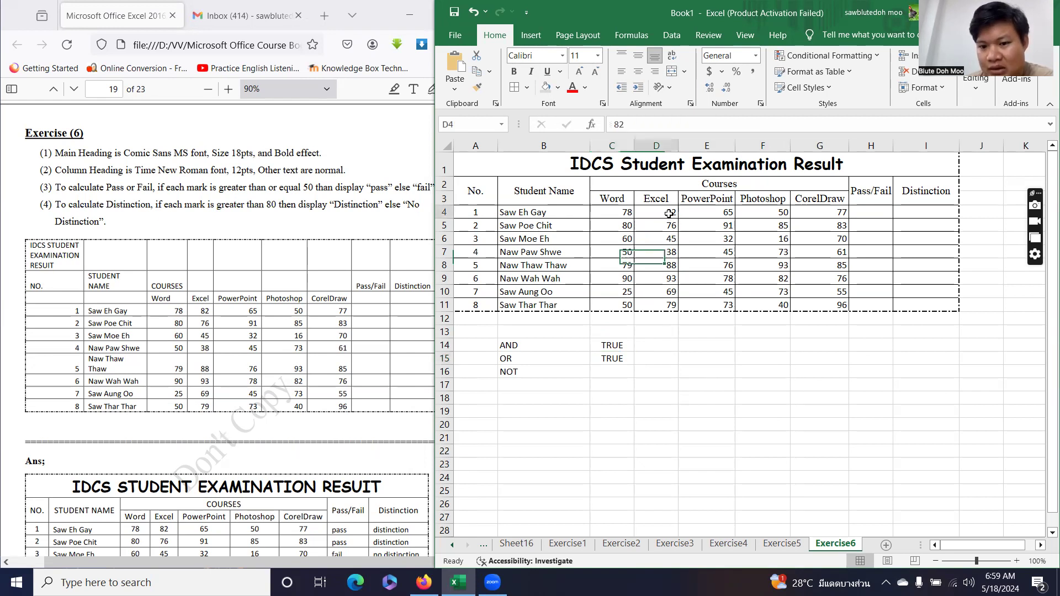
click(606, 360)
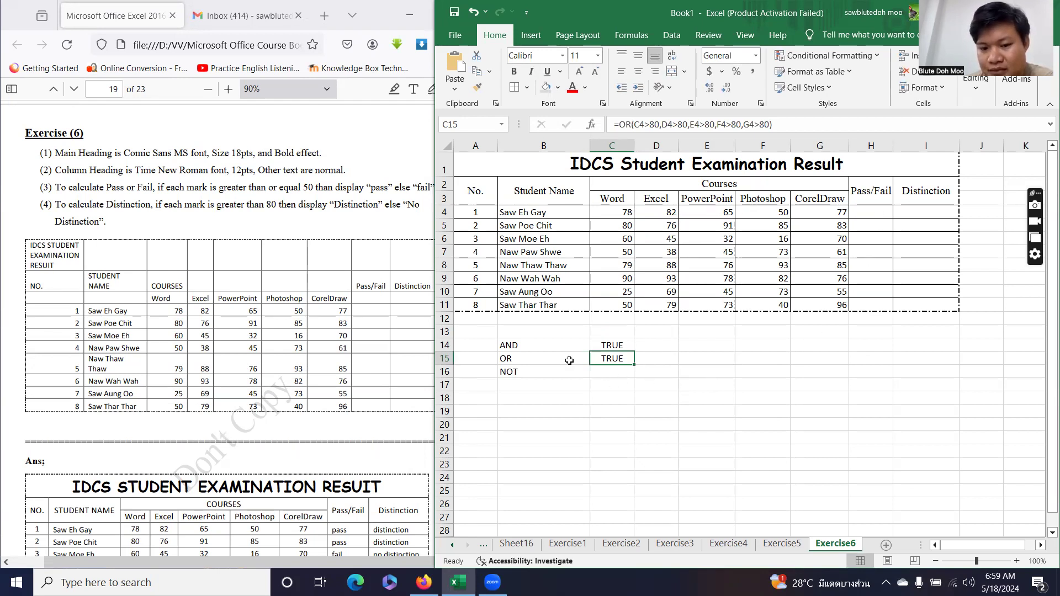
click(534, 358)
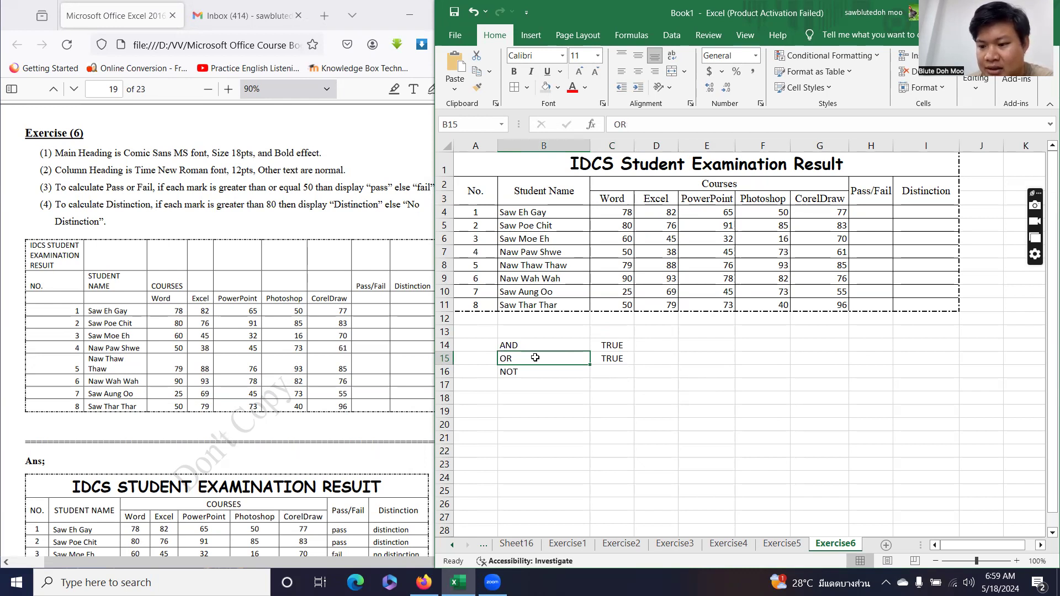
click(538, 344)
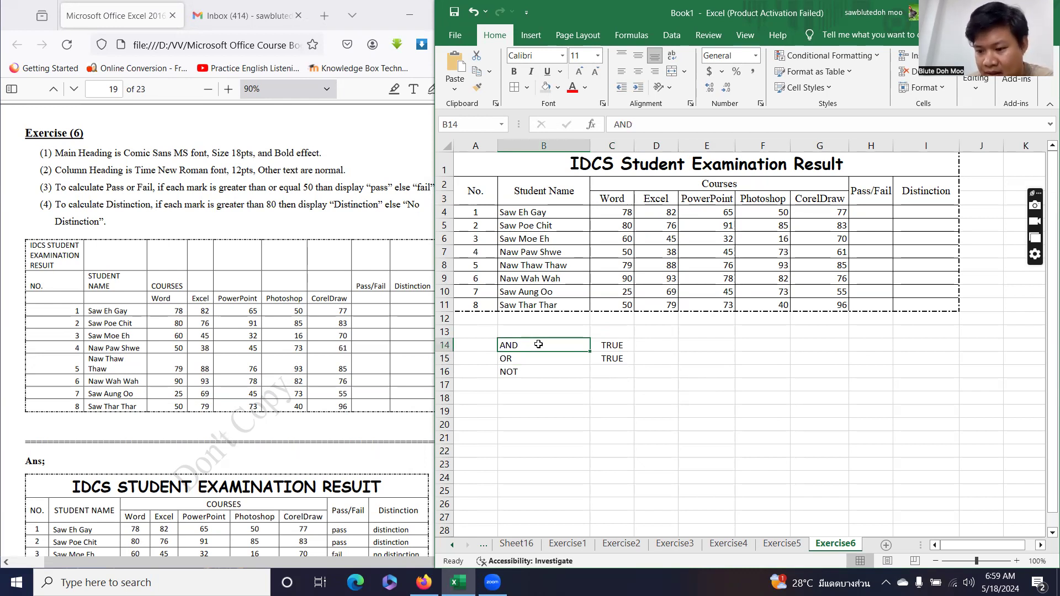
click(572, 377)
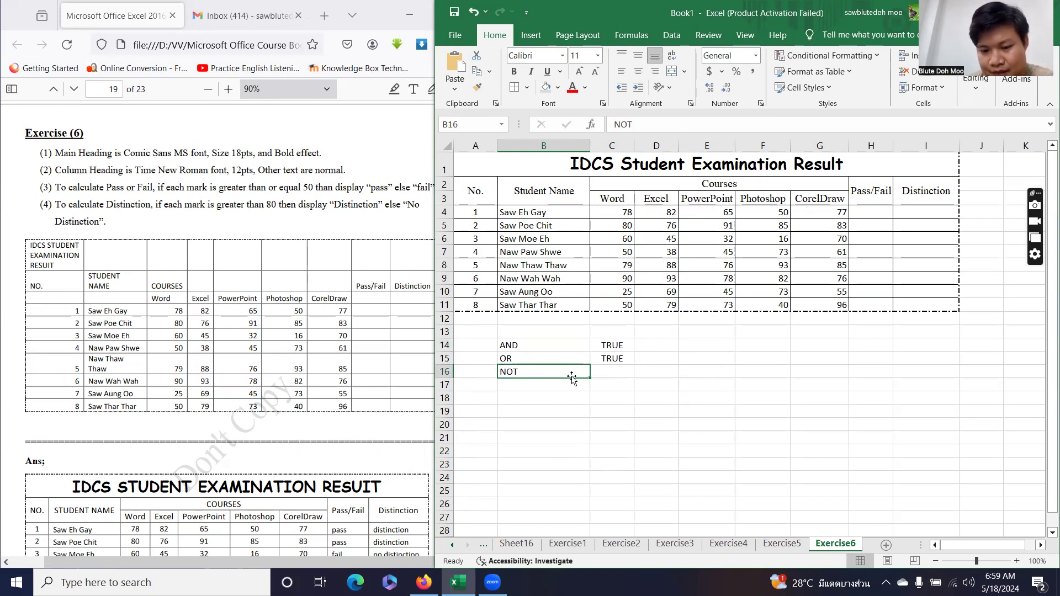
click(619, 371)
Enter =NOT(C4) in C16, which returns FALSE.
text(=NOT()
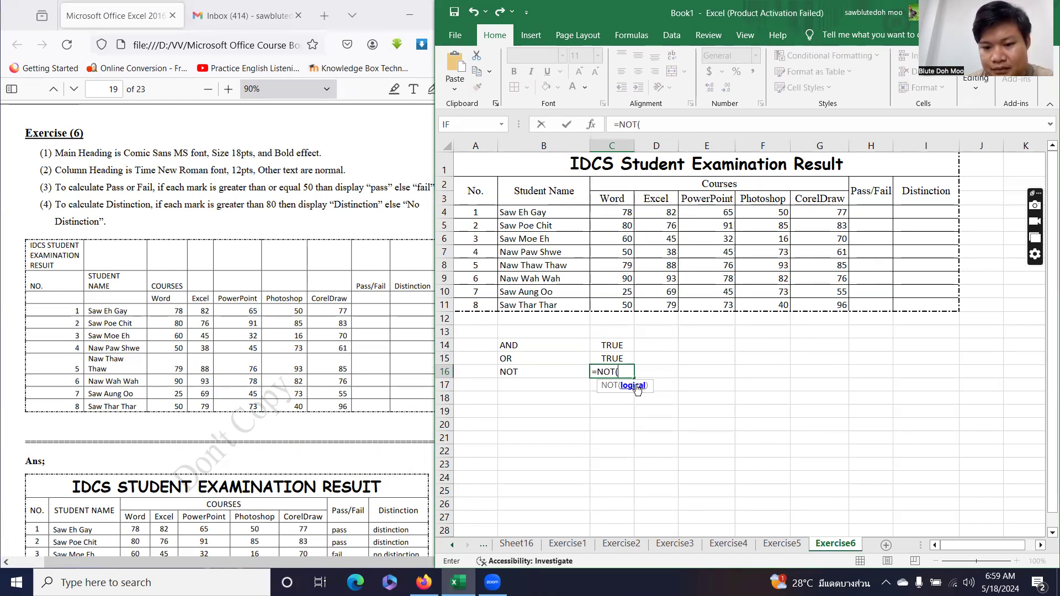
click(625, 213)
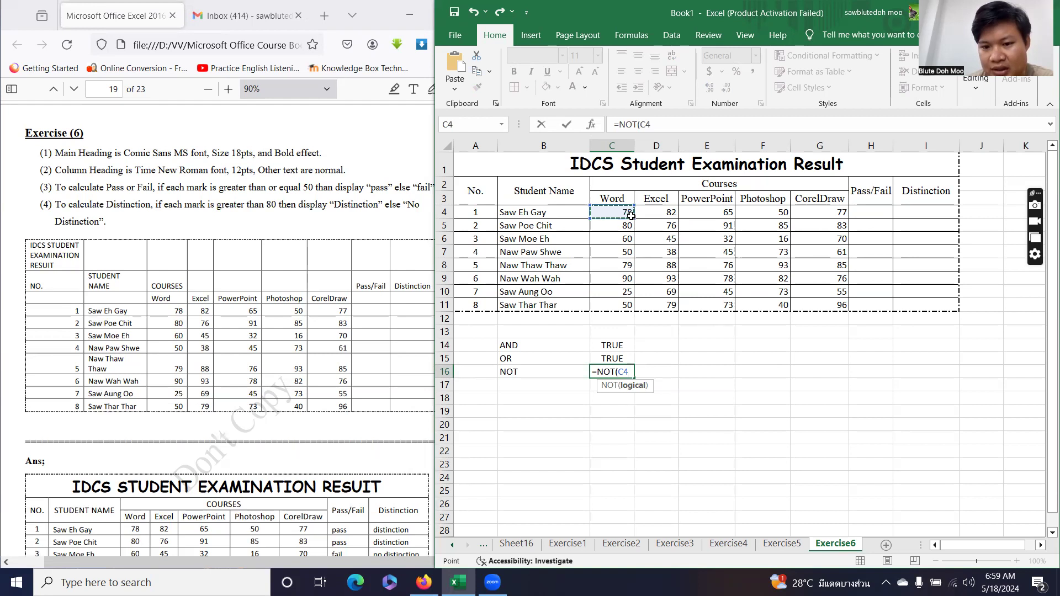
text())
key(Return)
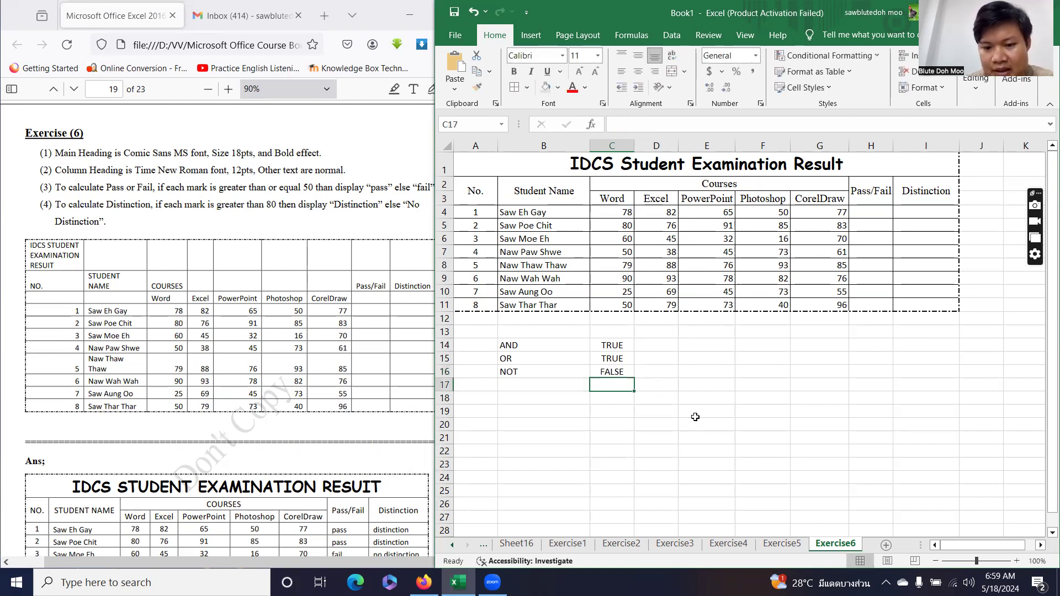
Review the NOT formula in C16 without changing it.
click(627, 372)
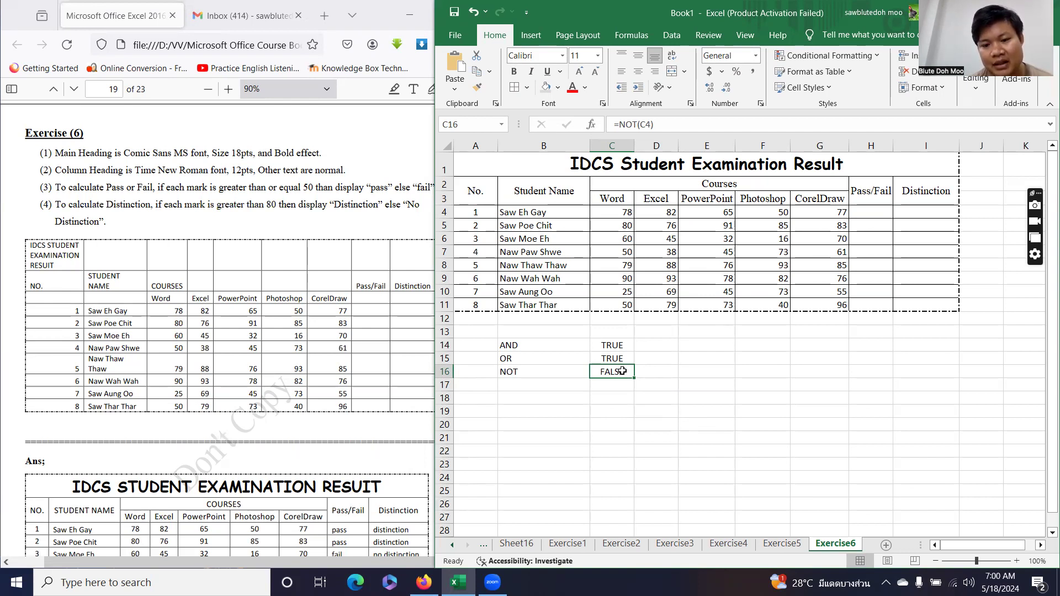
double_click(627, 369)
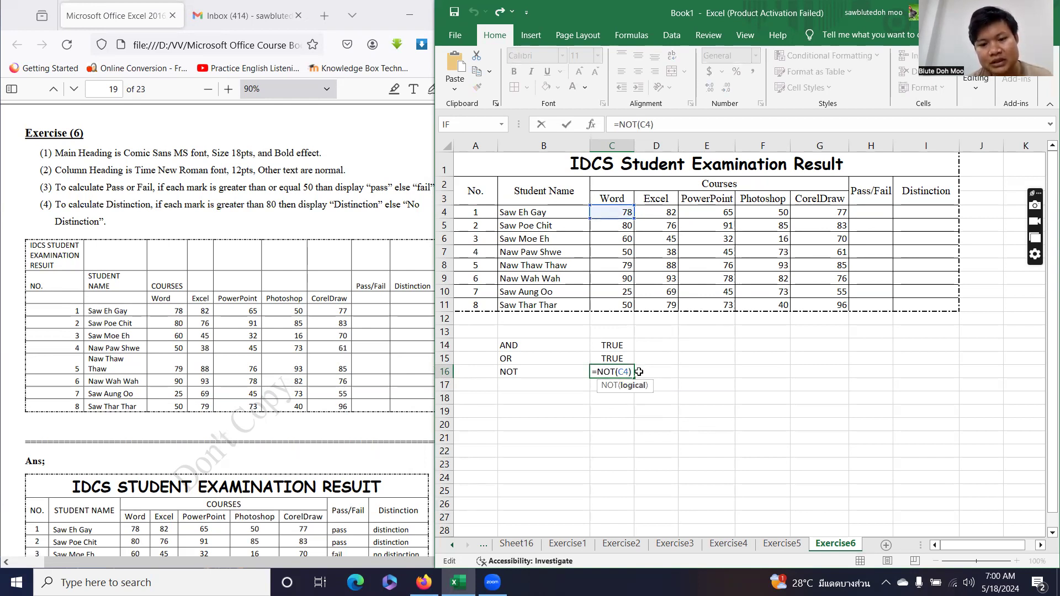
key(ctrl+Return)
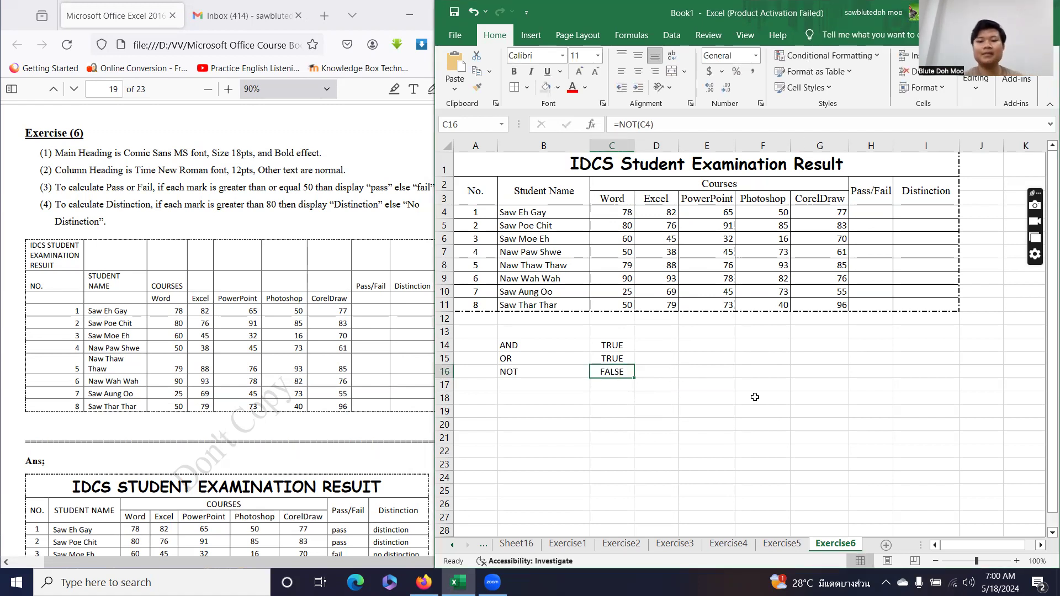
click(877, 210)
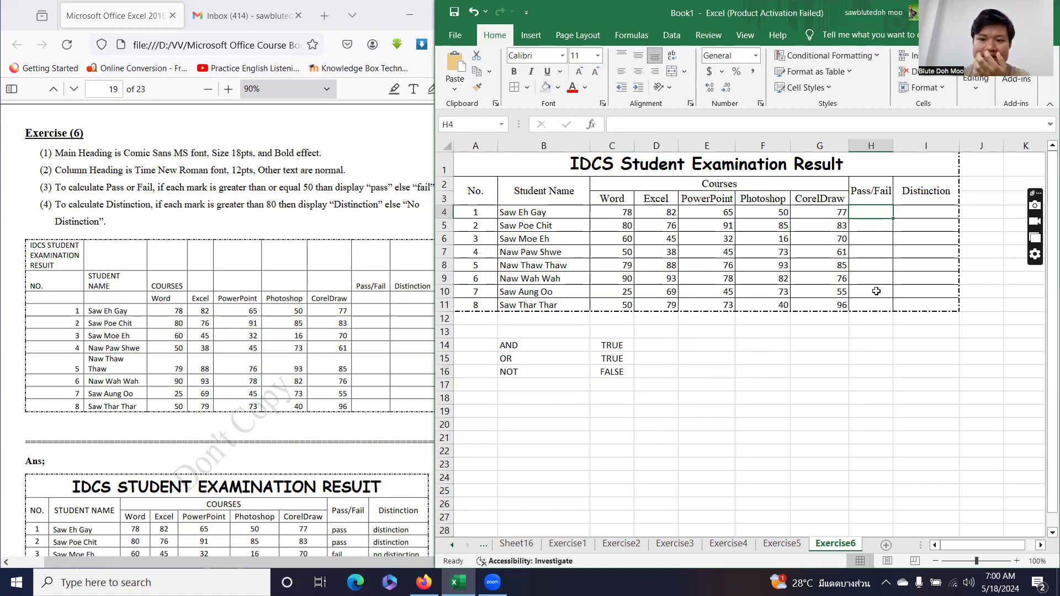
Begin the H4 formula as =IF(AND( using the IF and AND function suggestions.
text(=)
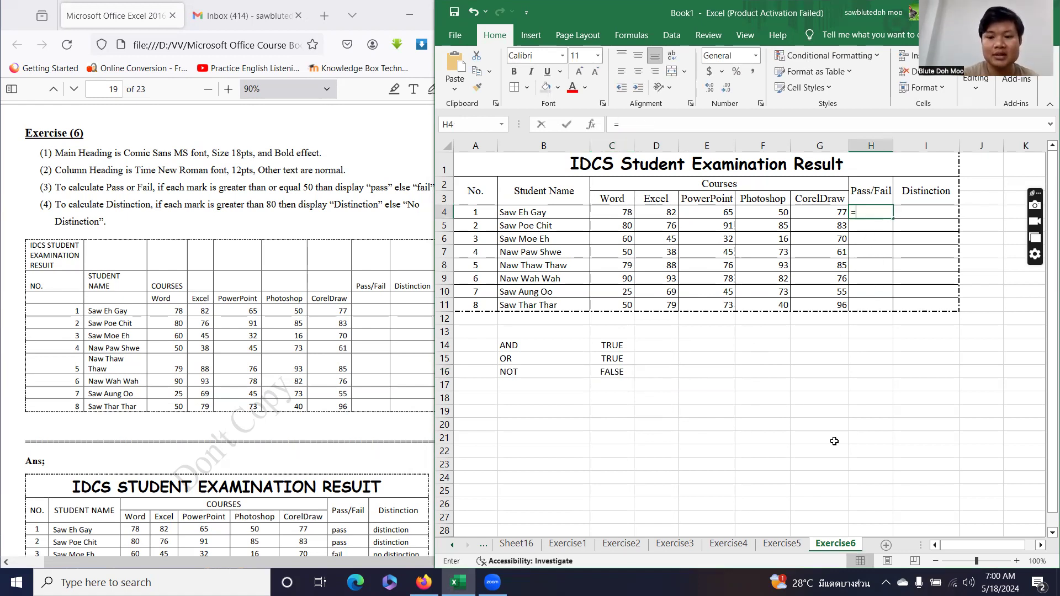
text(if)
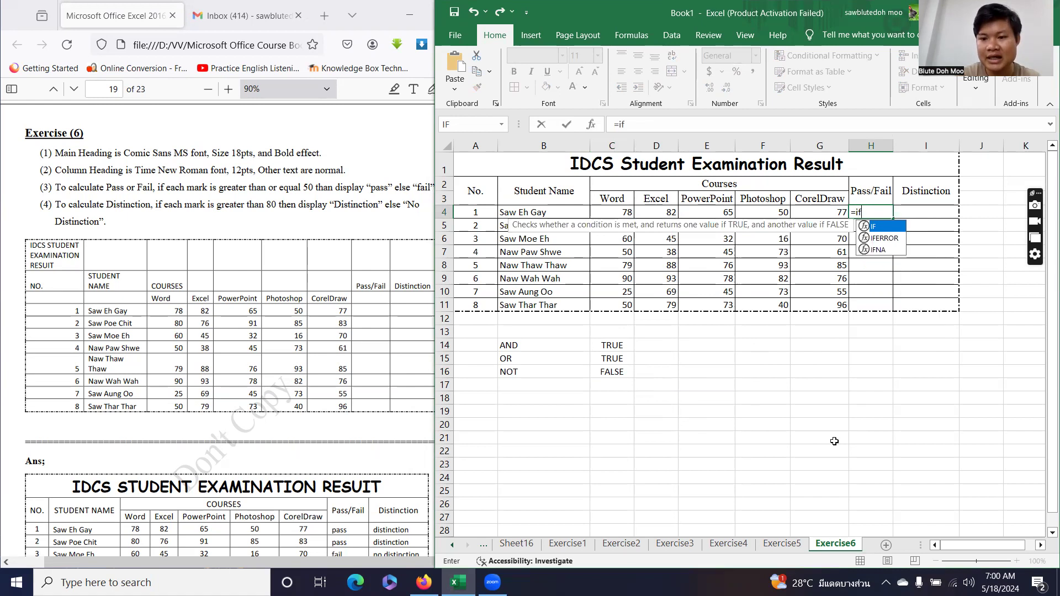
key(Tab)
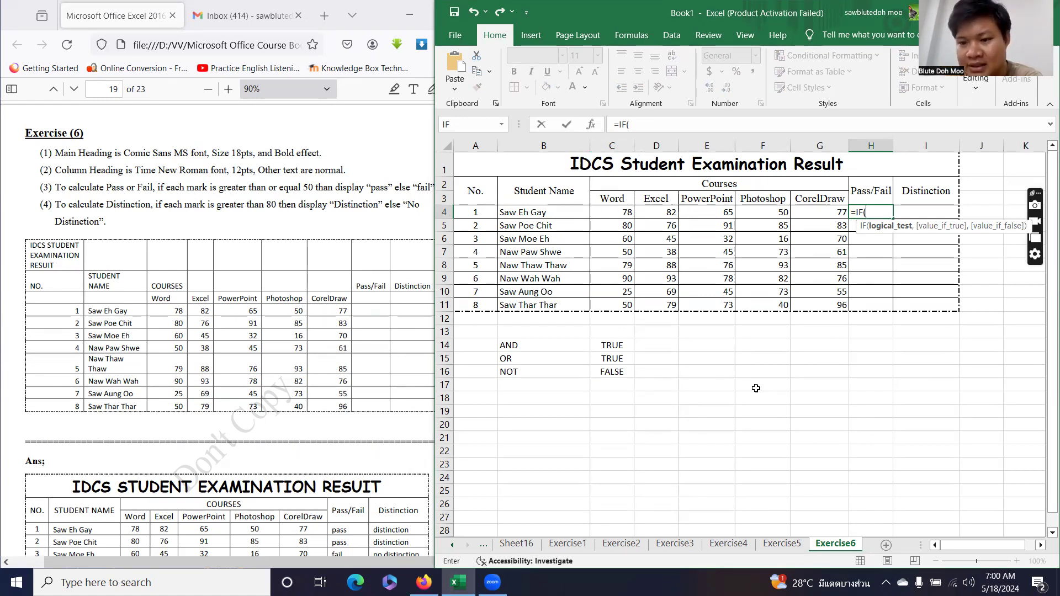
text(and)
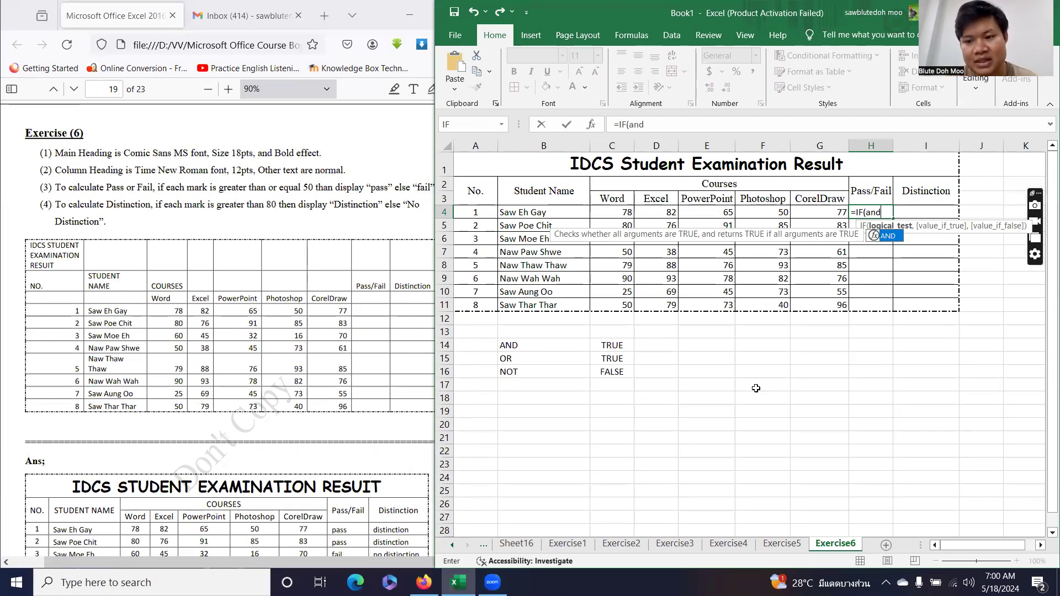
key(Tab)
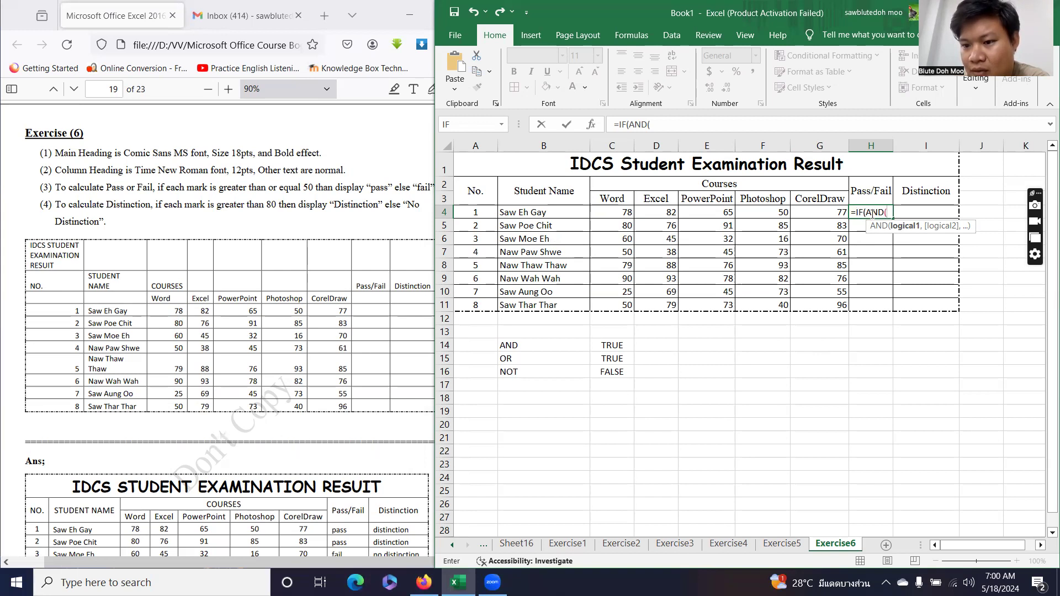
key(BackSpace)
key(BackSpace)
key(BackSpace)
key(BackSpace)
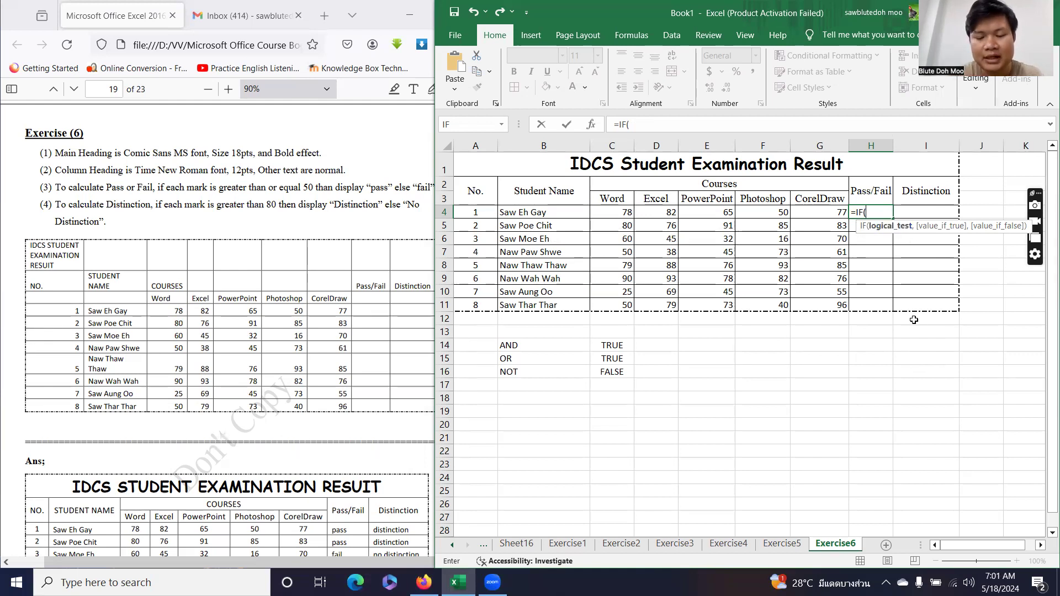
text(and)
key(Tab)
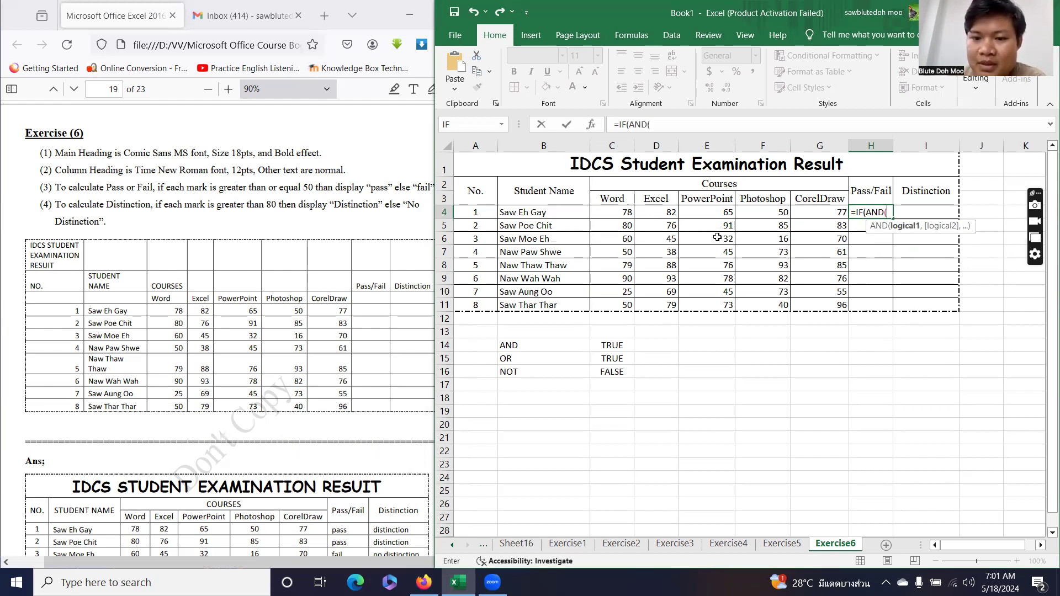
Add the conditions C4>=50, D4>=50, E4>=50, F4>=50 and G4>=50 inside the AND test.
click(623, 211)
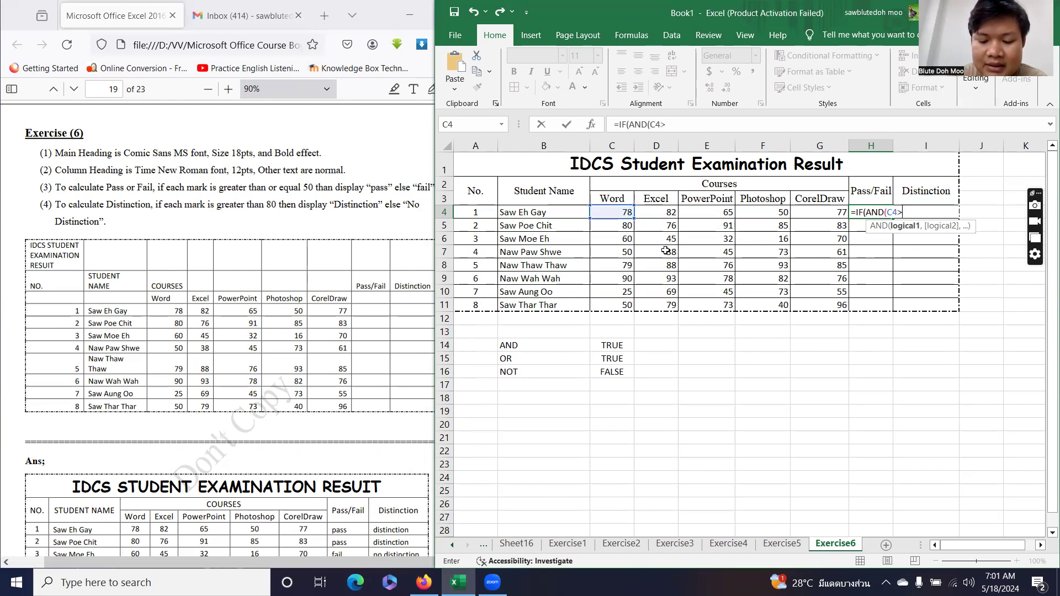
text(>=50)
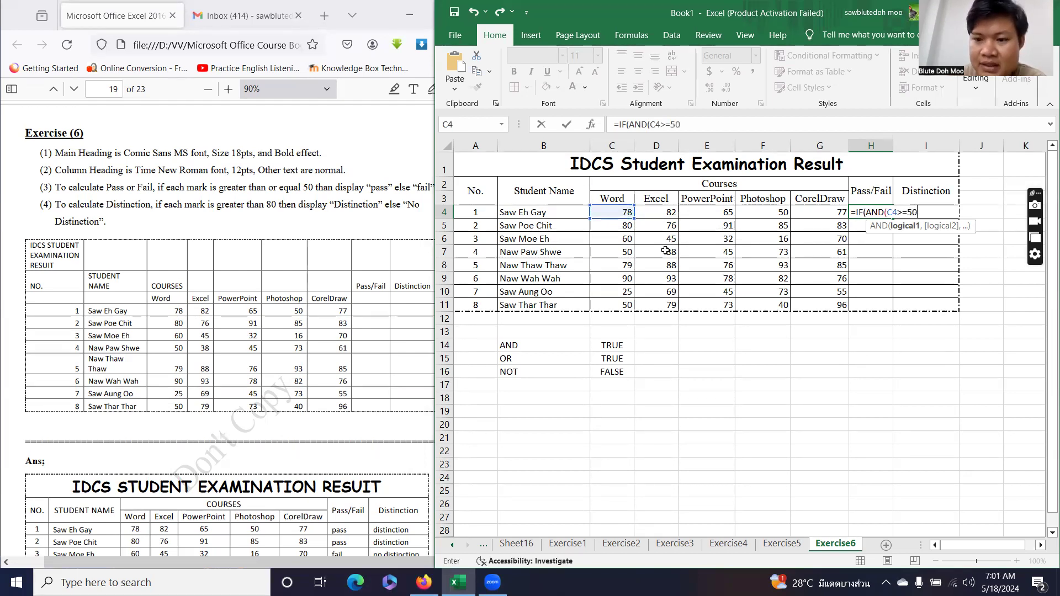
text(,)
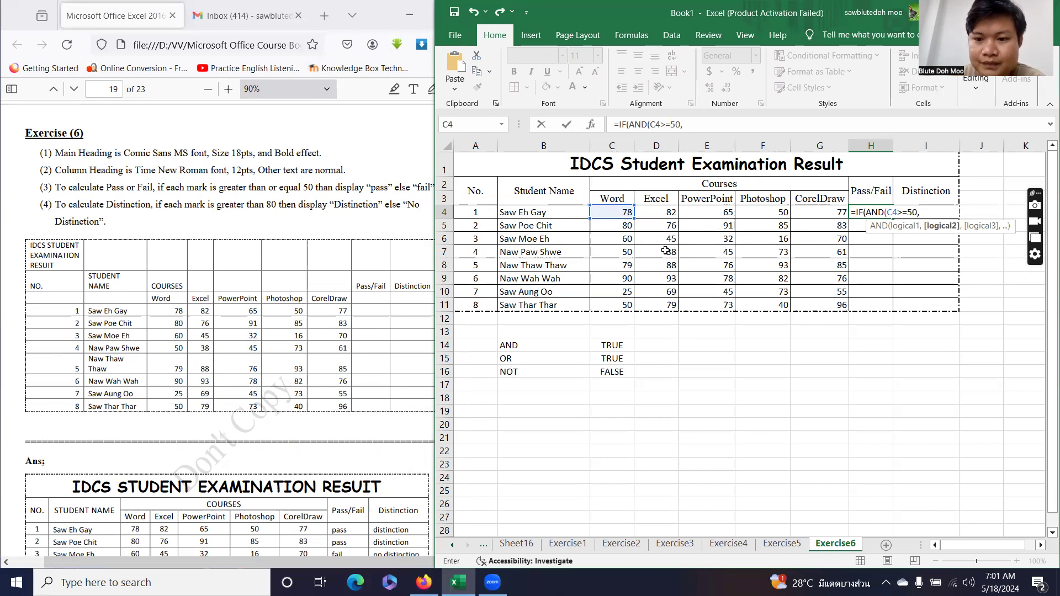
click(663, 211)
text(>=50,)
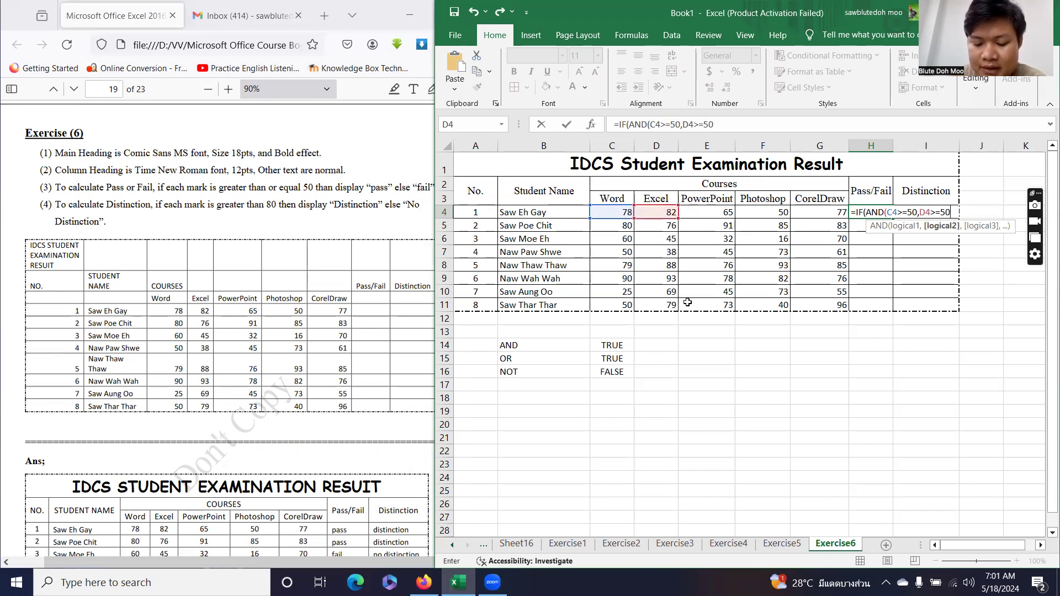
click(714, 211)
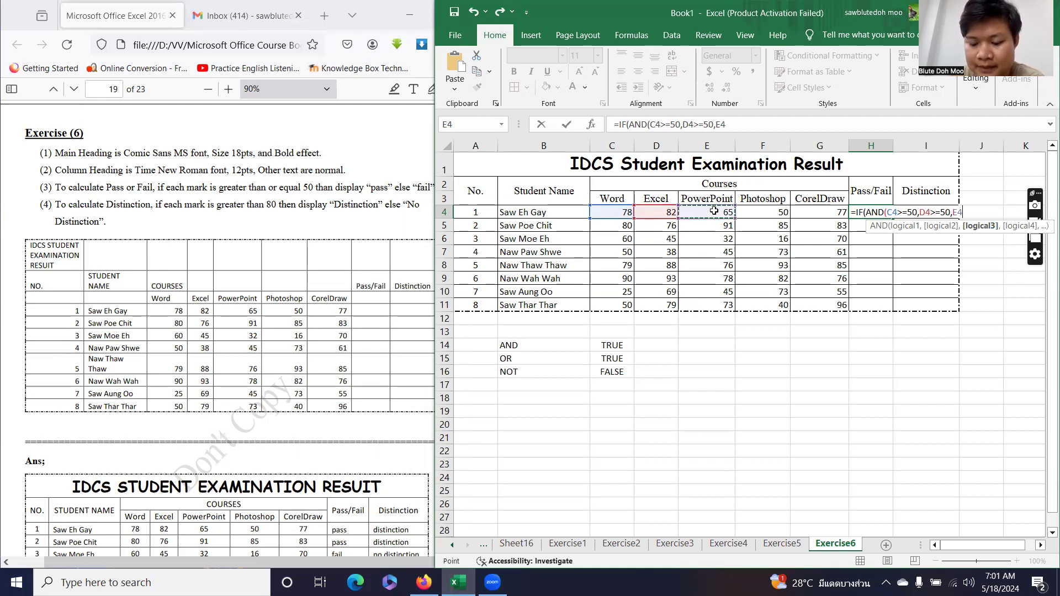
text(>=50)
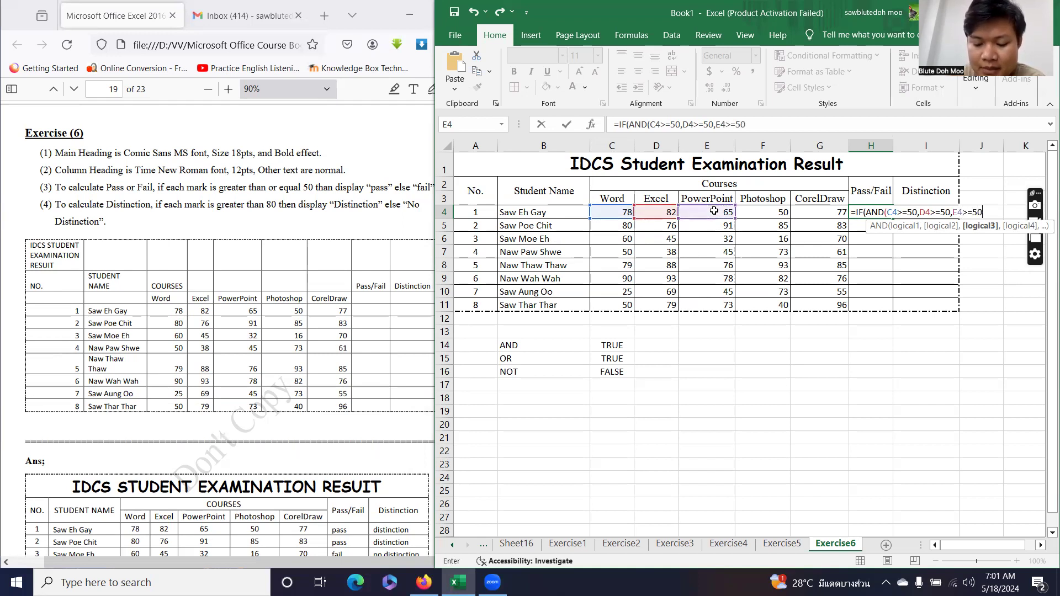
text(,)
click(757, 216)
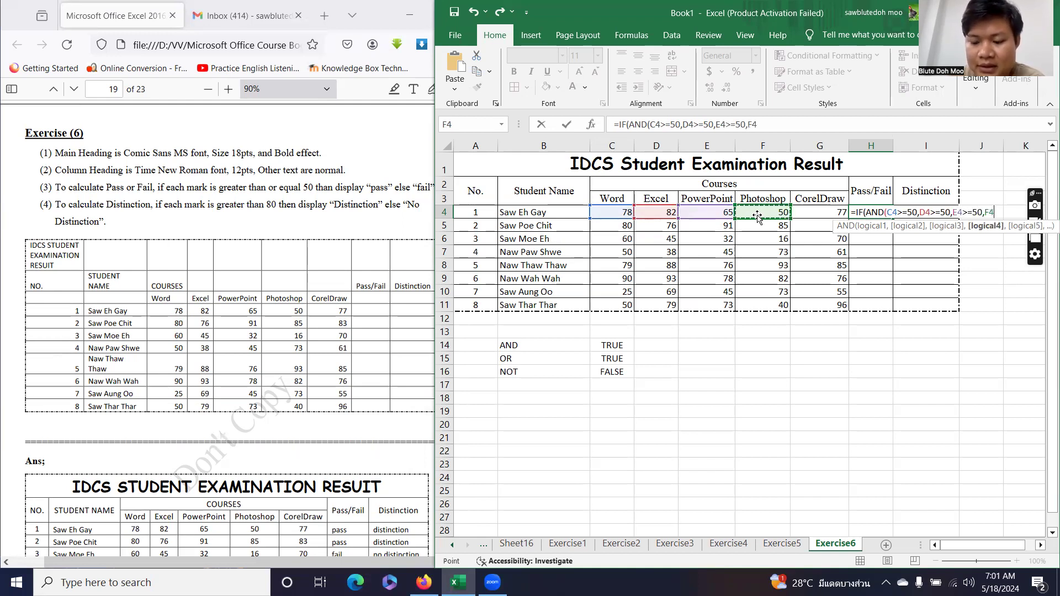
text(>=5)
text(0,)
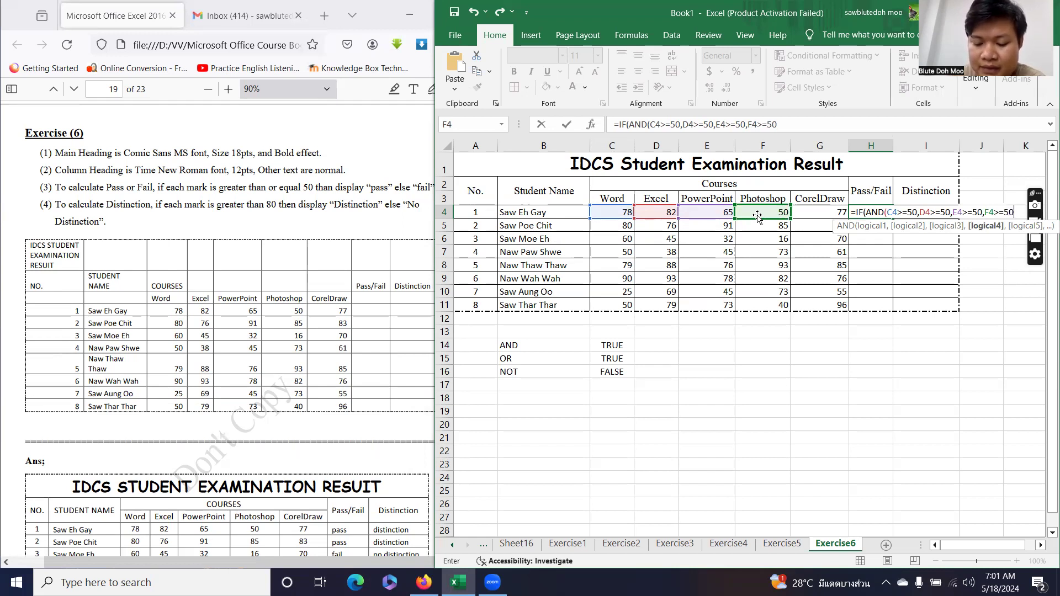
click(814, 212)
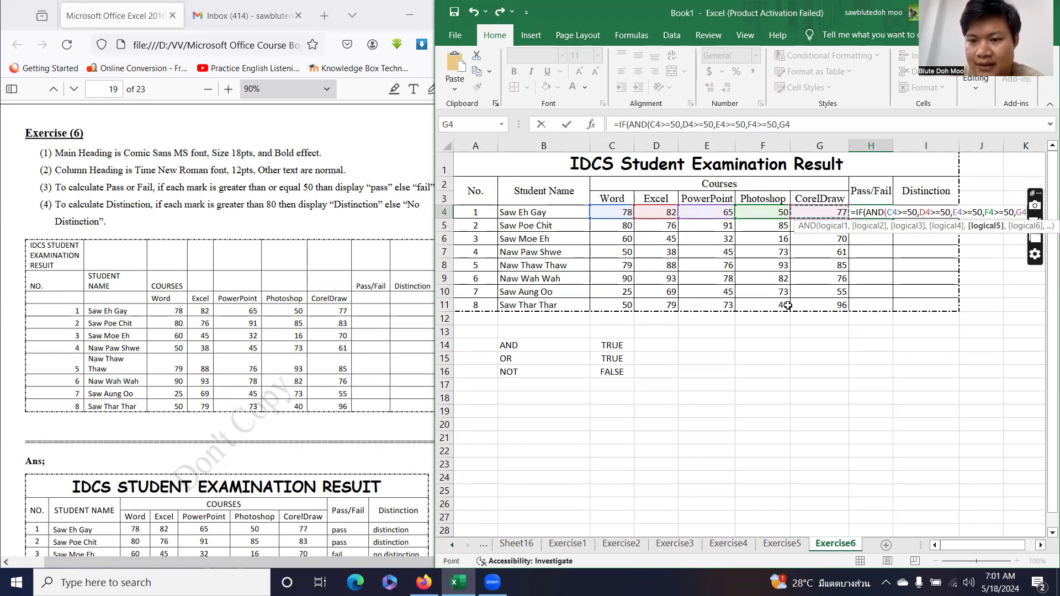
text(>=5)
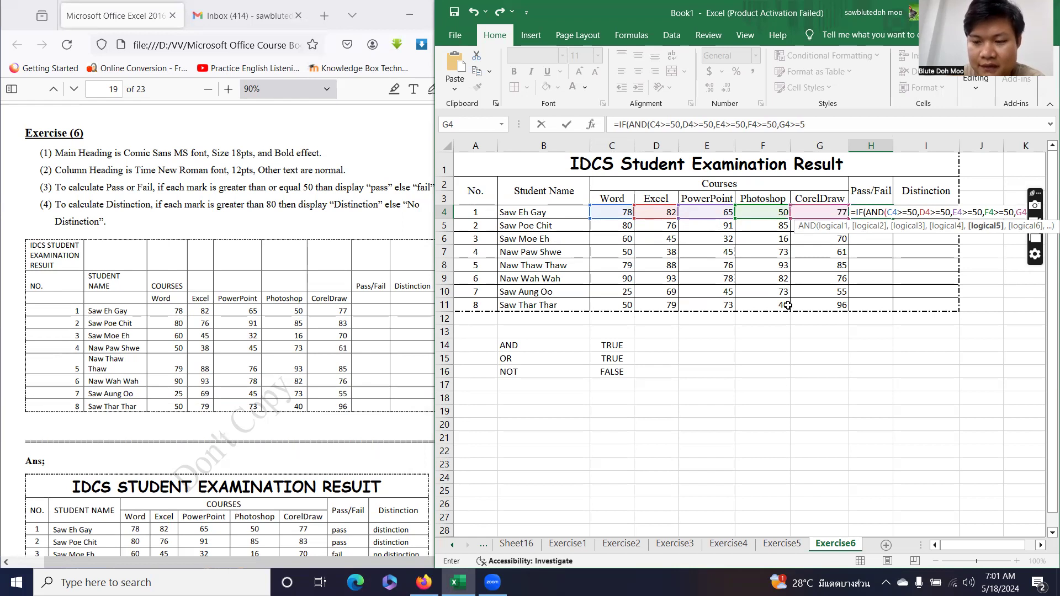
text(0)
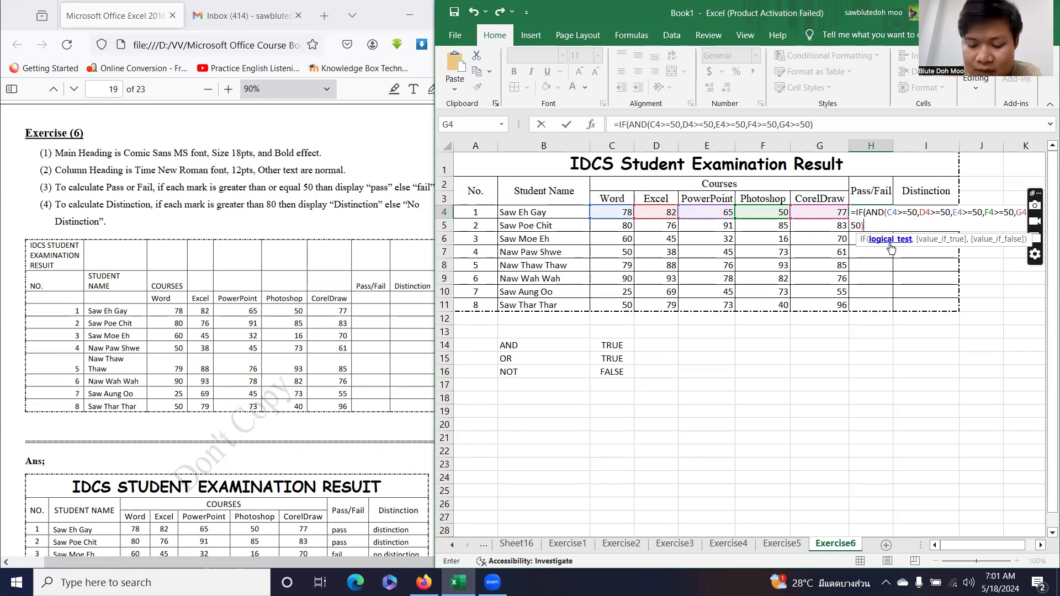
Append the results "Pass" and "Fail" to the H4 formula and commit it.
text(,)
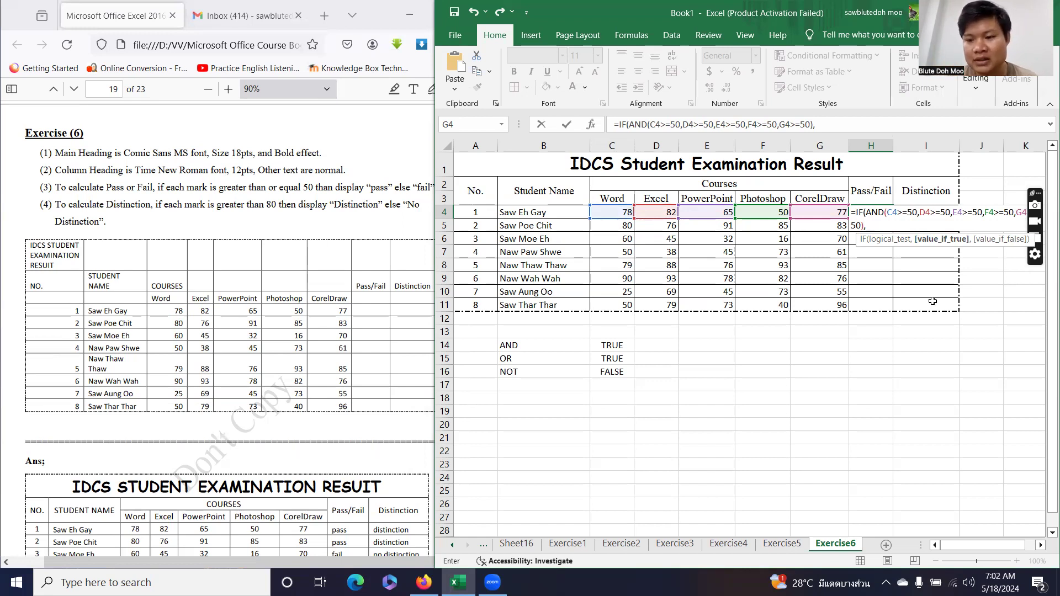
text(")
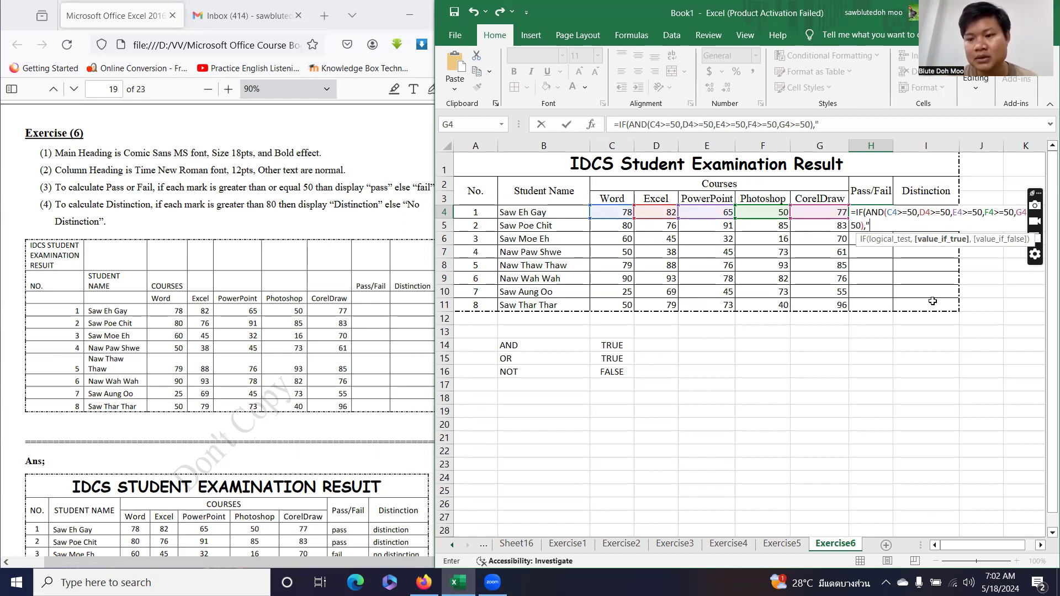
text(Pass)
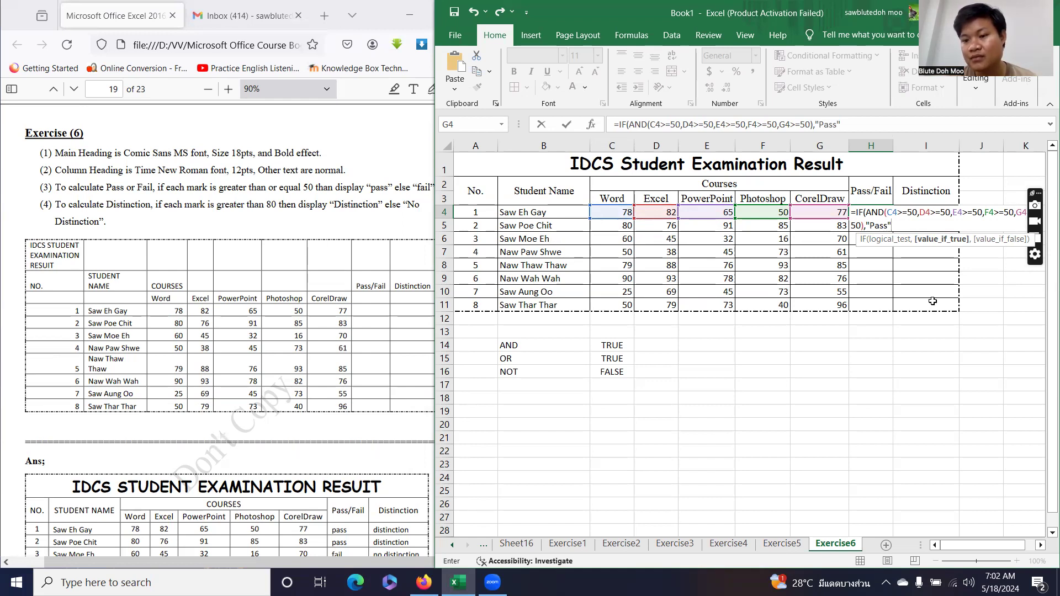
text(",)
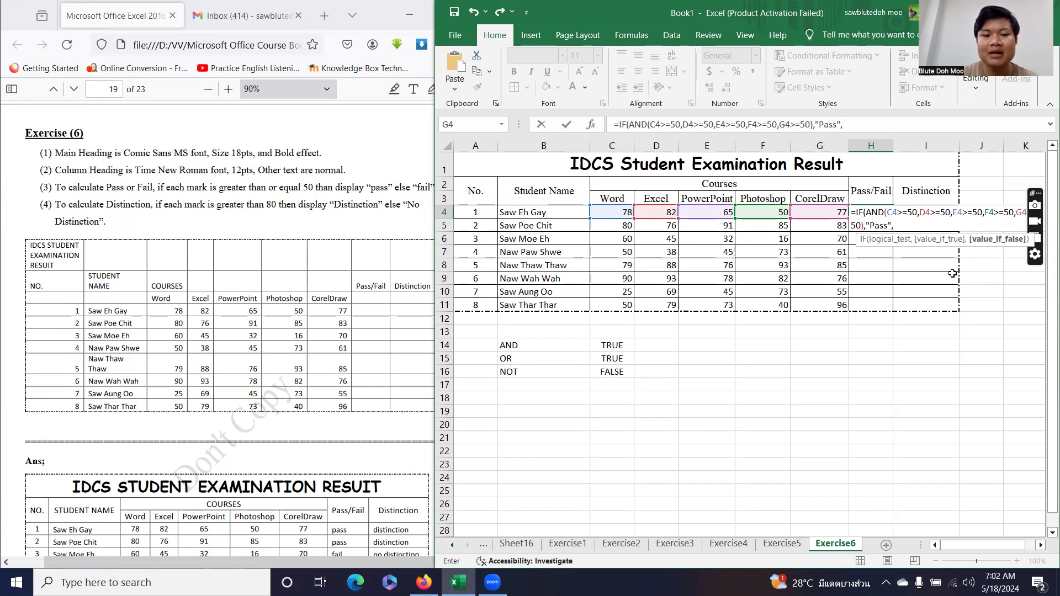
text(")
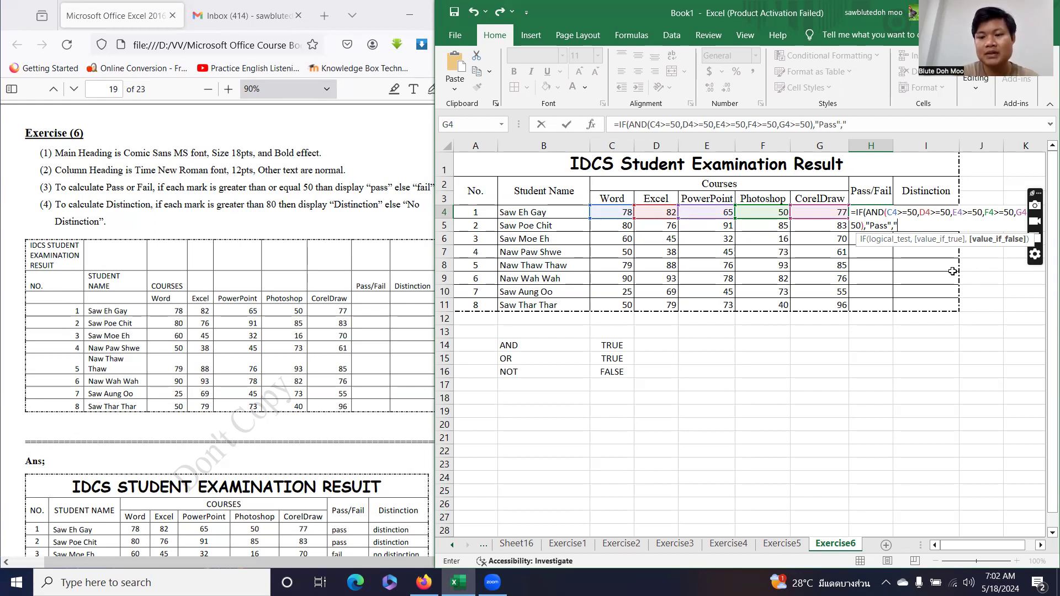
text(Fail)
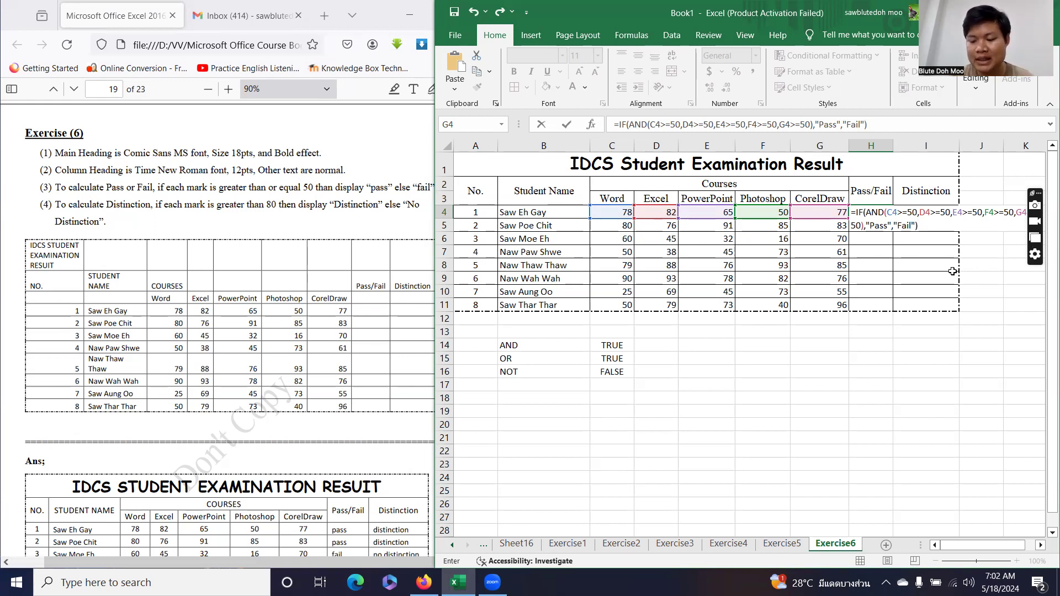
key(Return)
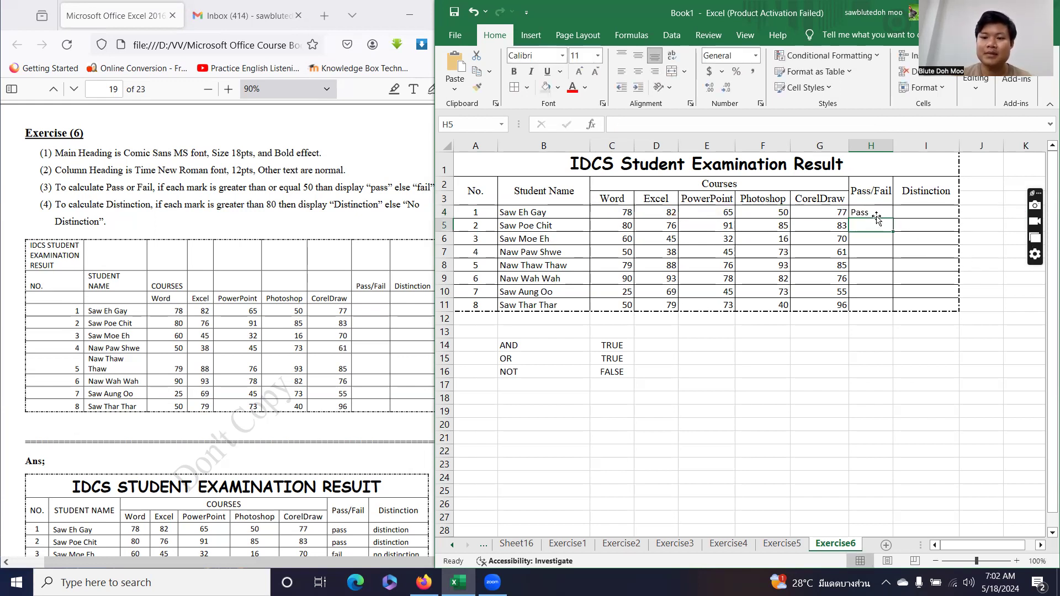
Fill the H4 Pass/Fail formula down to H11 and check the copied results.
click(876, 212)
drag(892, 219, 894, 309)
click(872, 358)
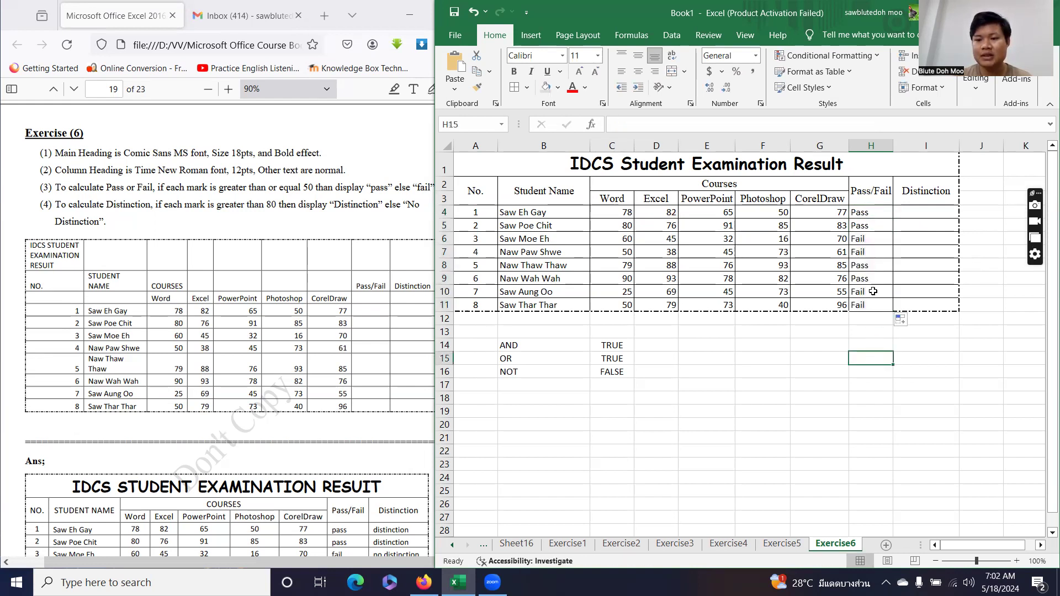
click(869, 213)
click(868, 226)
click(869, 238)
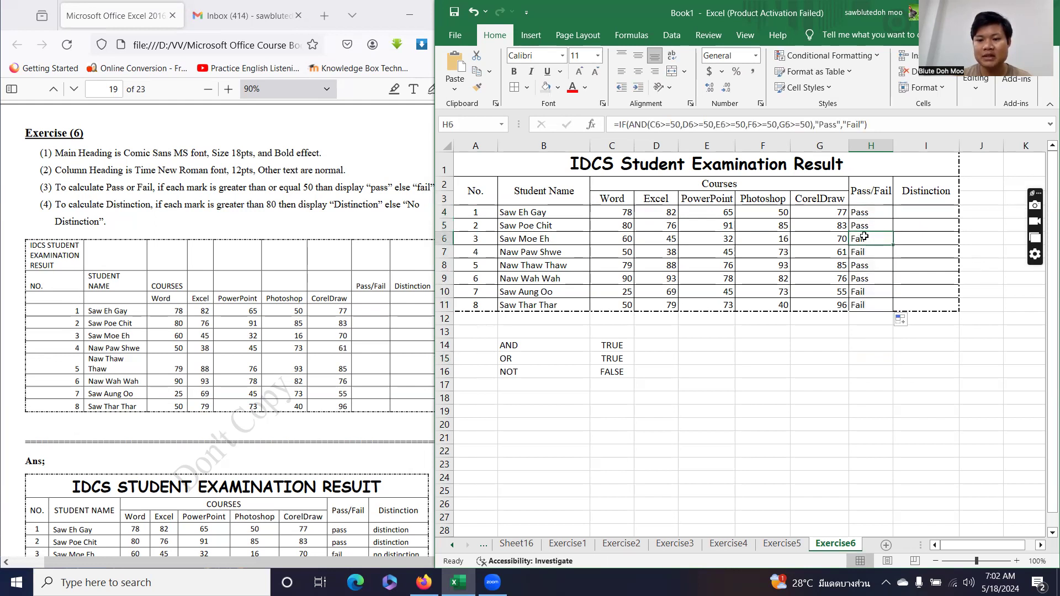
click(823, 237)
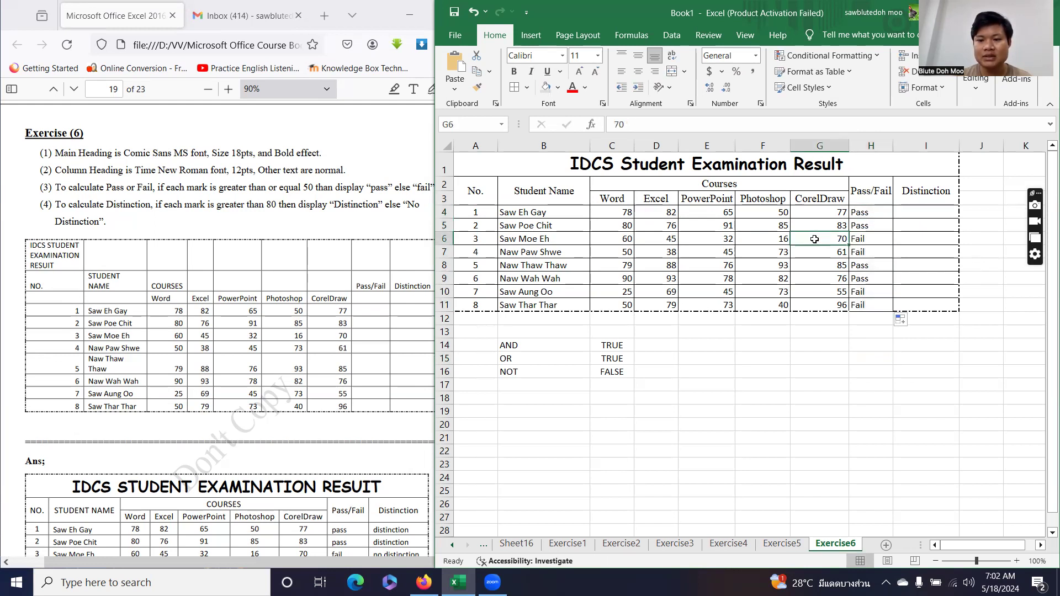
click(770, 239)
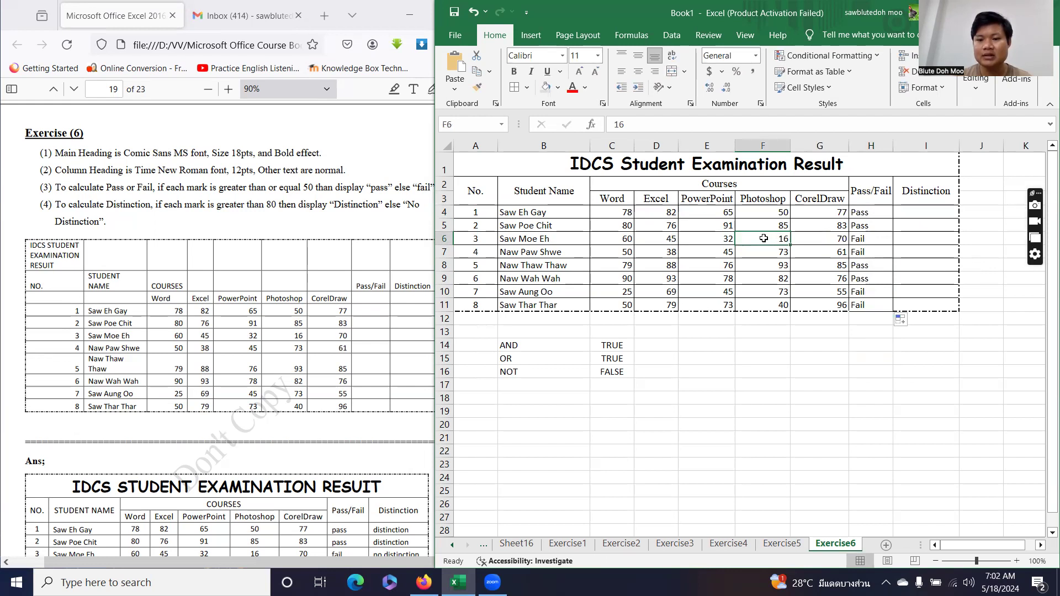
click(724, 238)
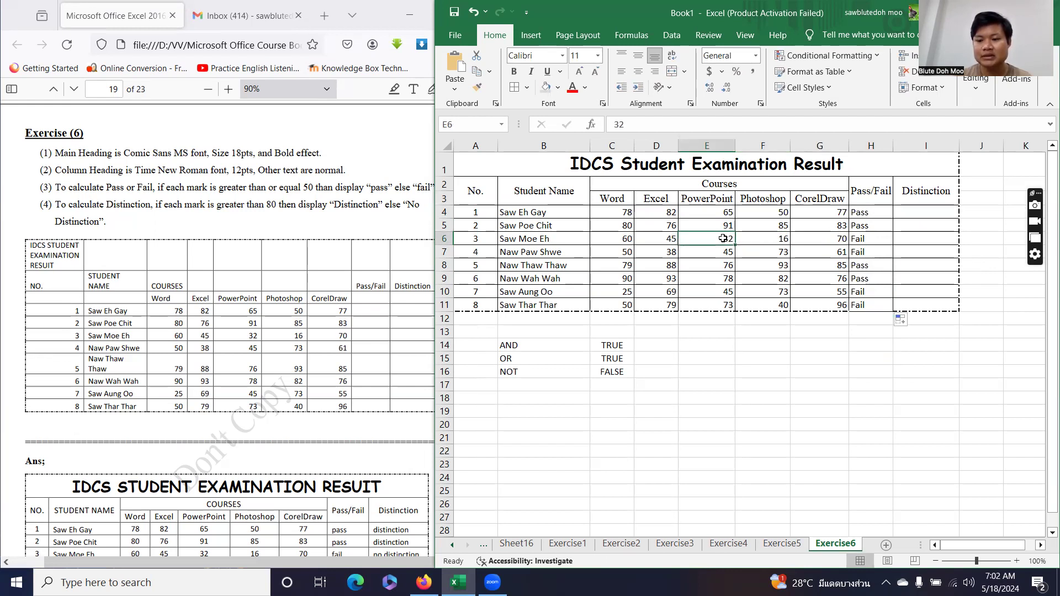
click(772, 241)
click(861, 239)
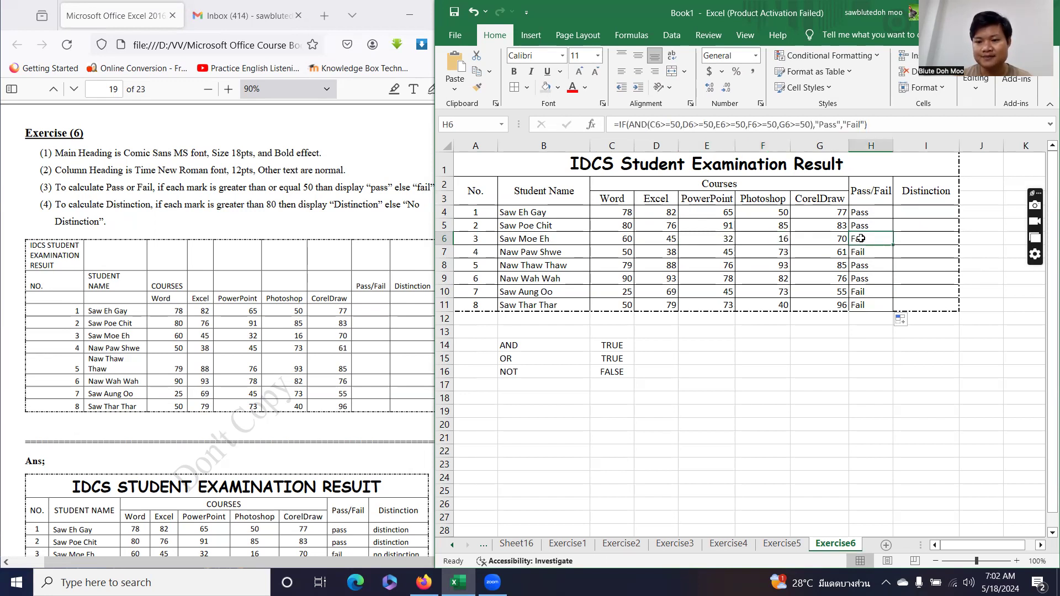
click(866, 253)
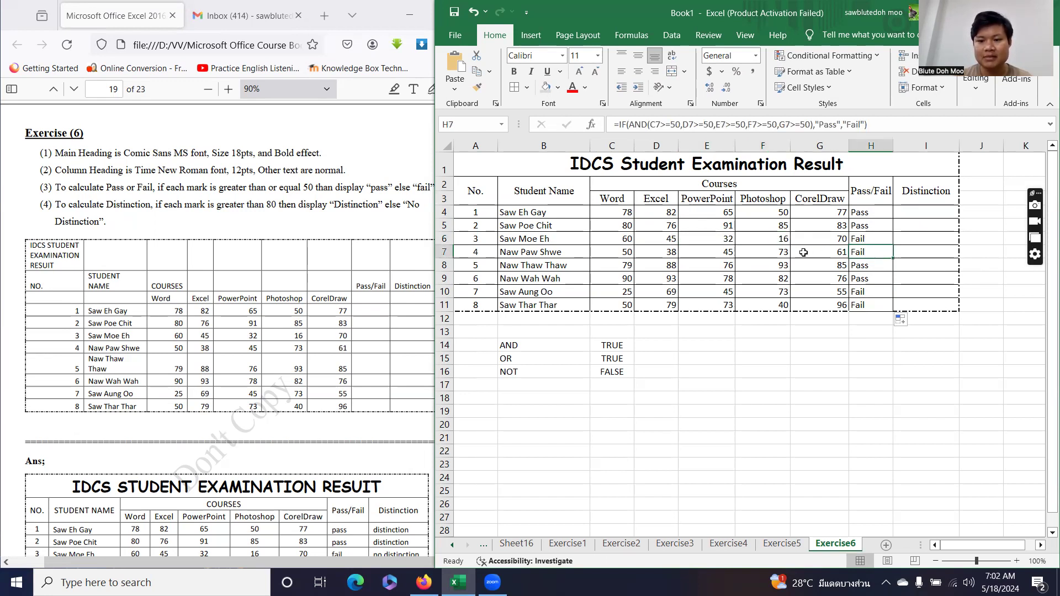
click(667, 255)
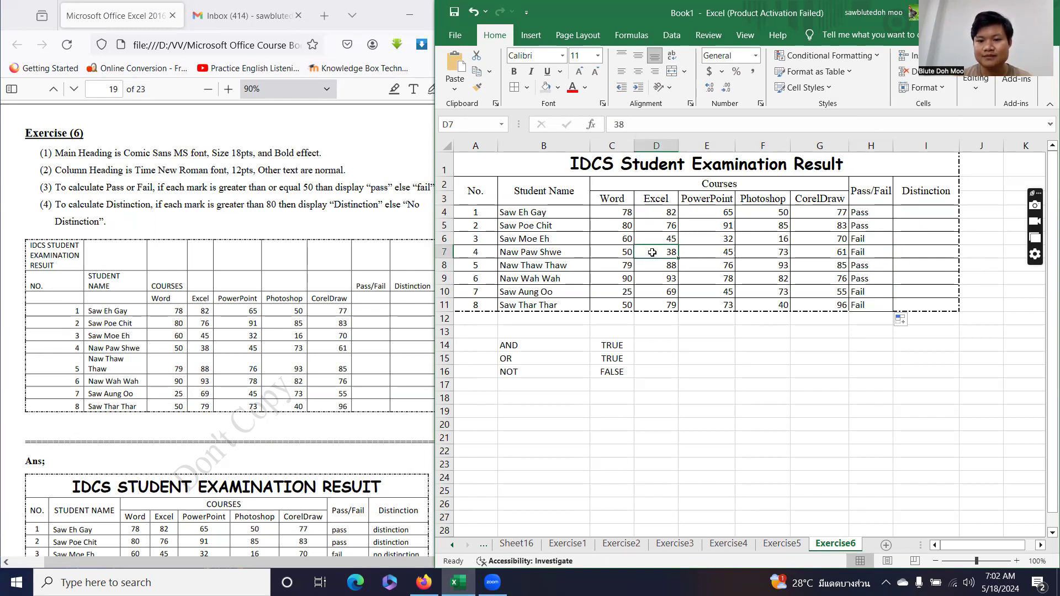
click(873, 249)
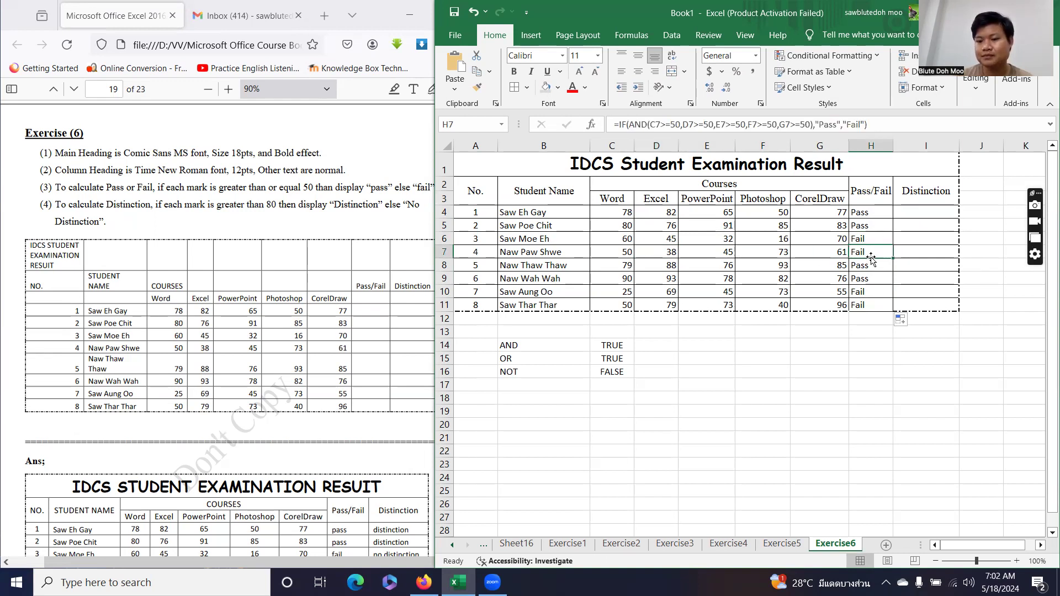
click(902, 214)
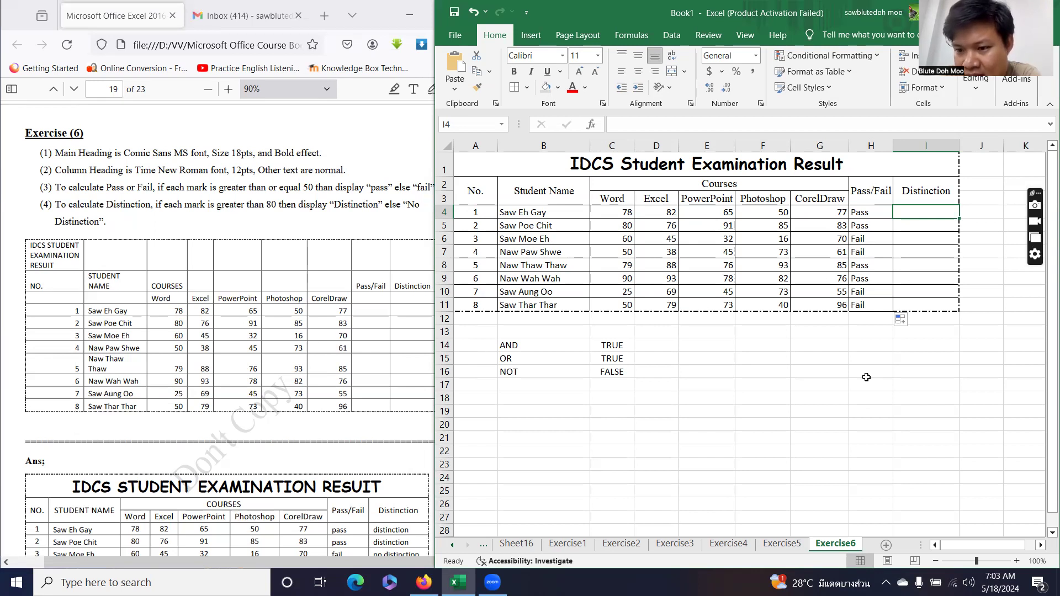
Begin the I4 formula as =IF(OR( from the function suggestions.
text(=)
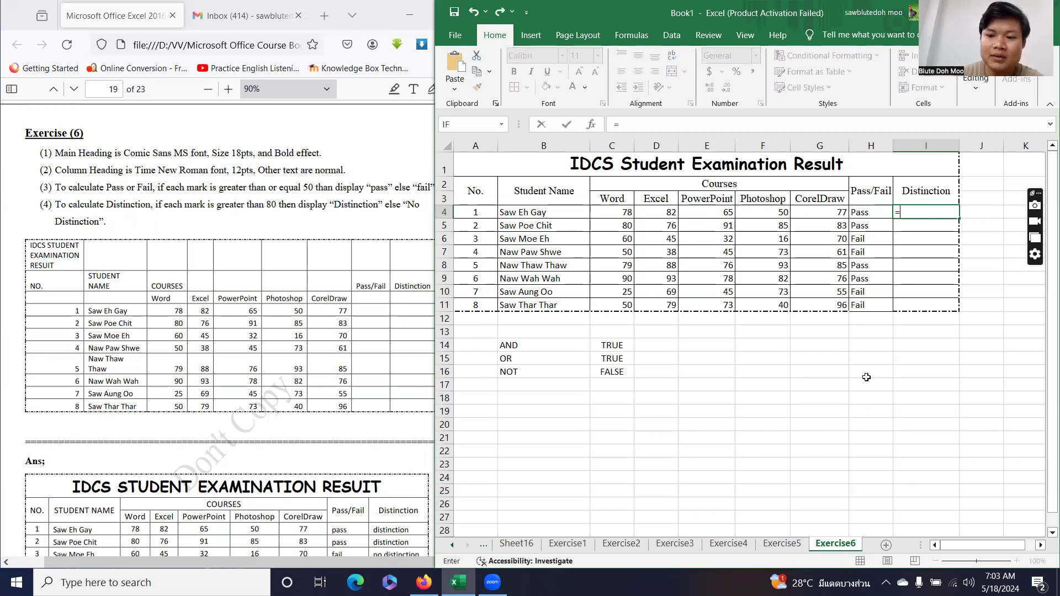
text(if)
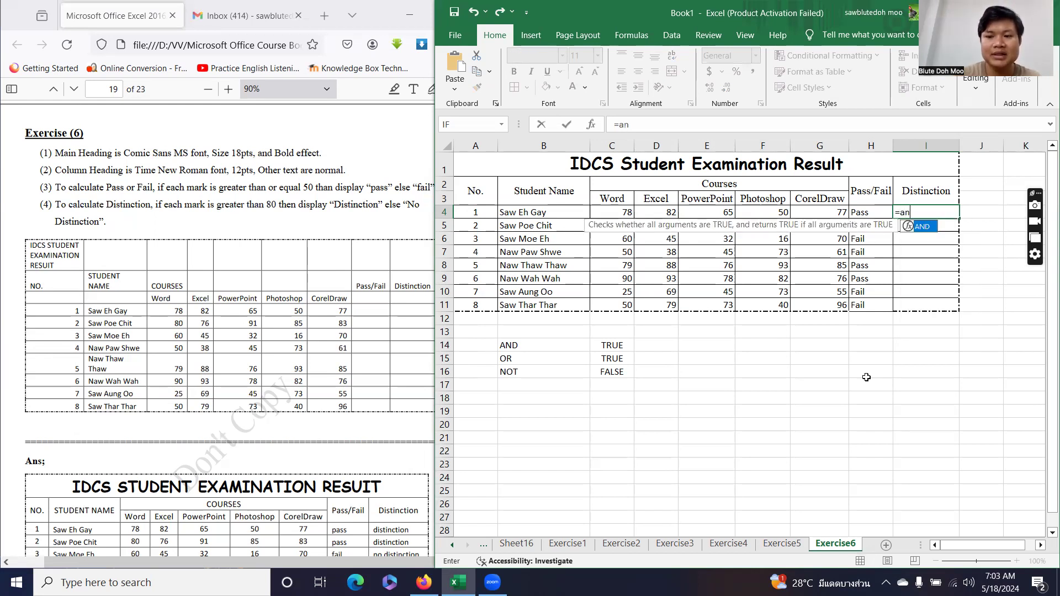
key(Tab)
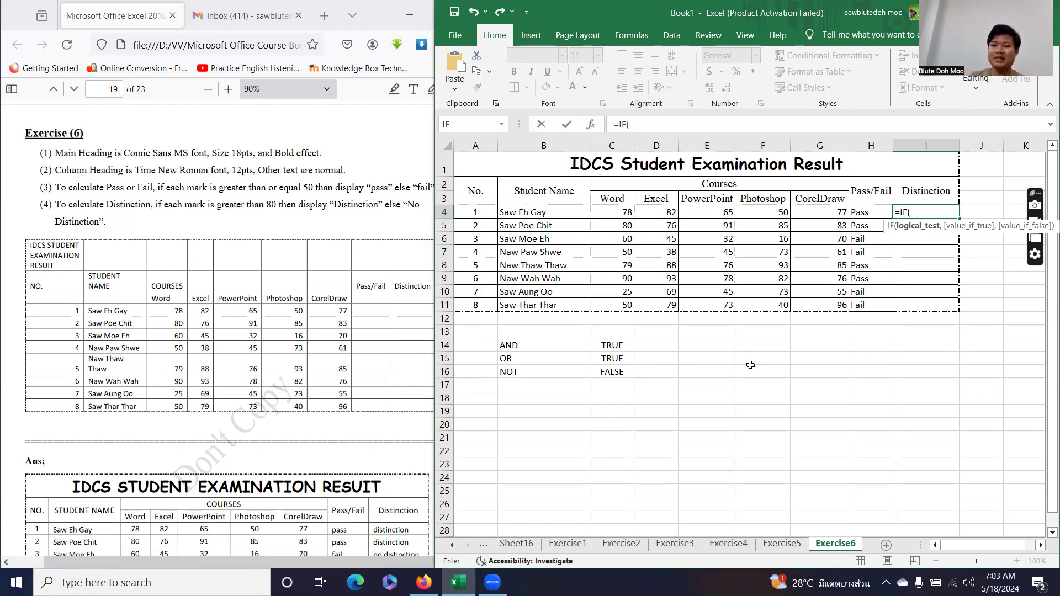
text(or)
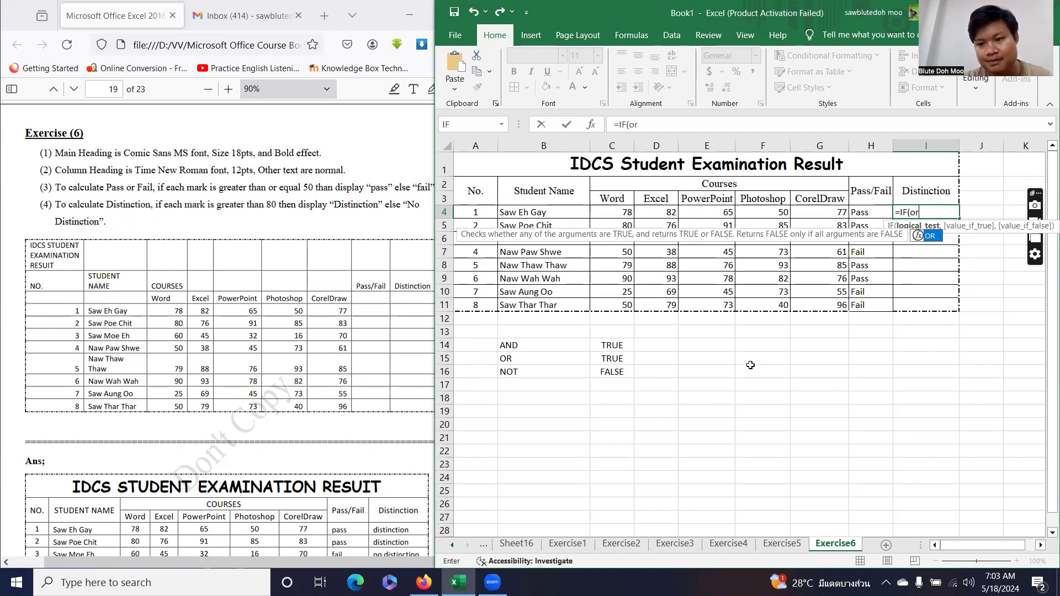
key(Tab)
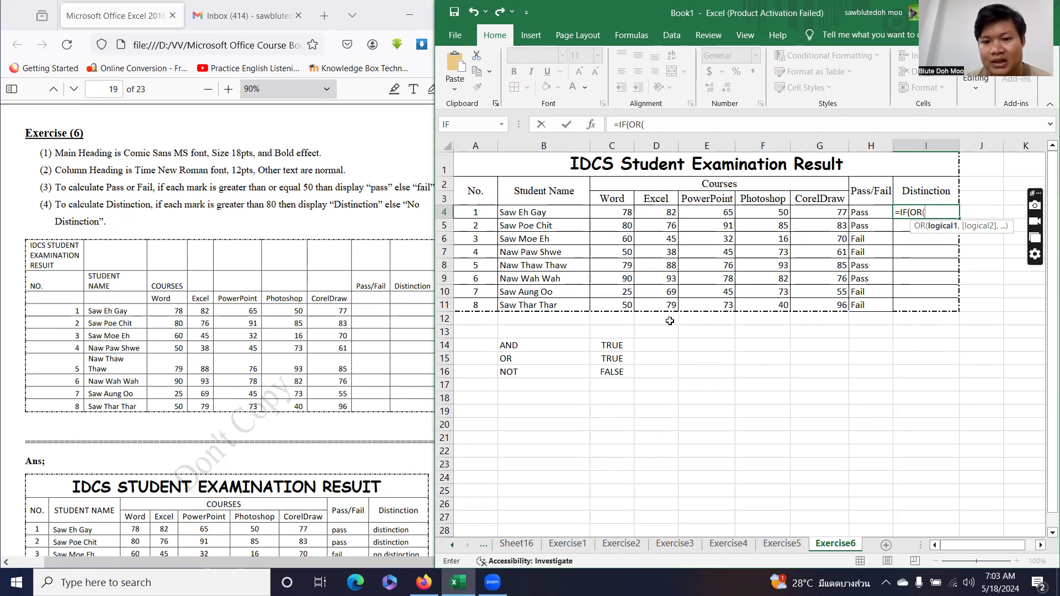
Add the conditions C4>80, D4>80, E4>80, F4>80 and G4>80 to the OR test.
click(621, 214)
text(>80)
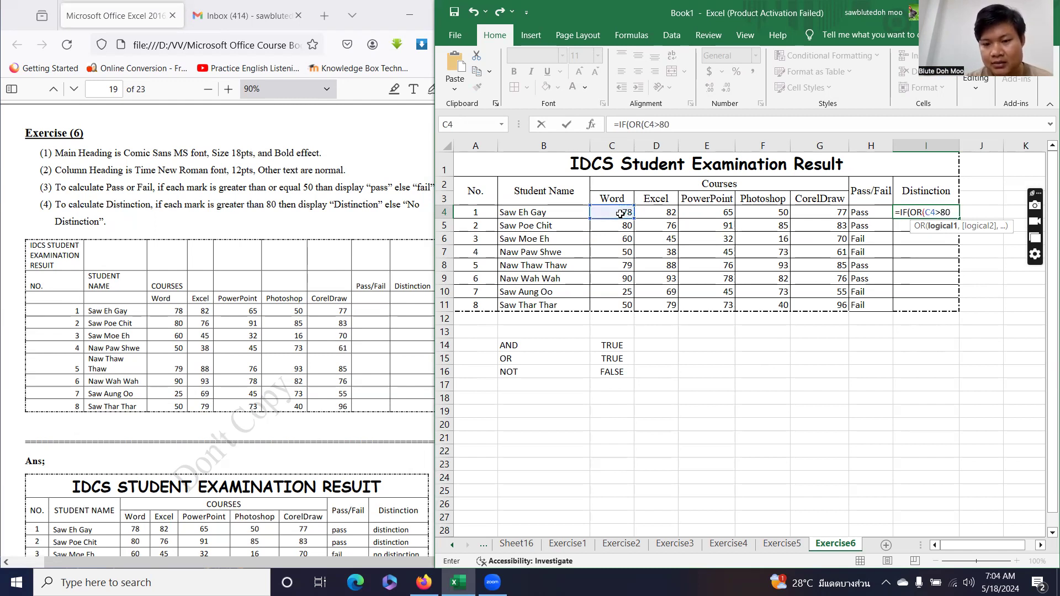
text(,)
click(663, 213)
text(>80,)
click(698, 211)
text(>80,)
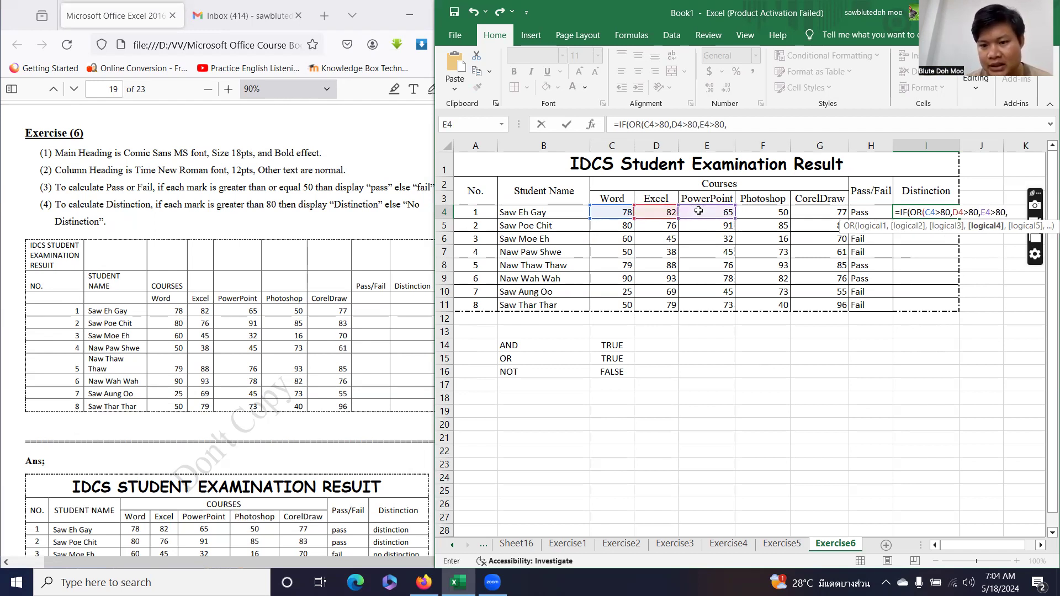
click(761, 211)
text(>80.)
key(BackSpace)
text(,)
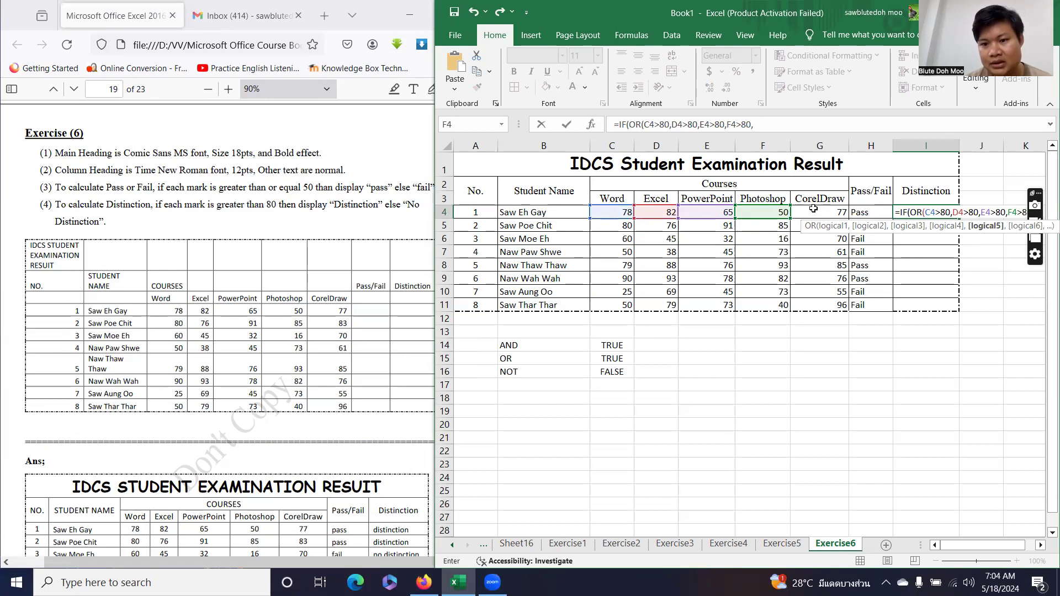
click(816, 211)
text(>80)
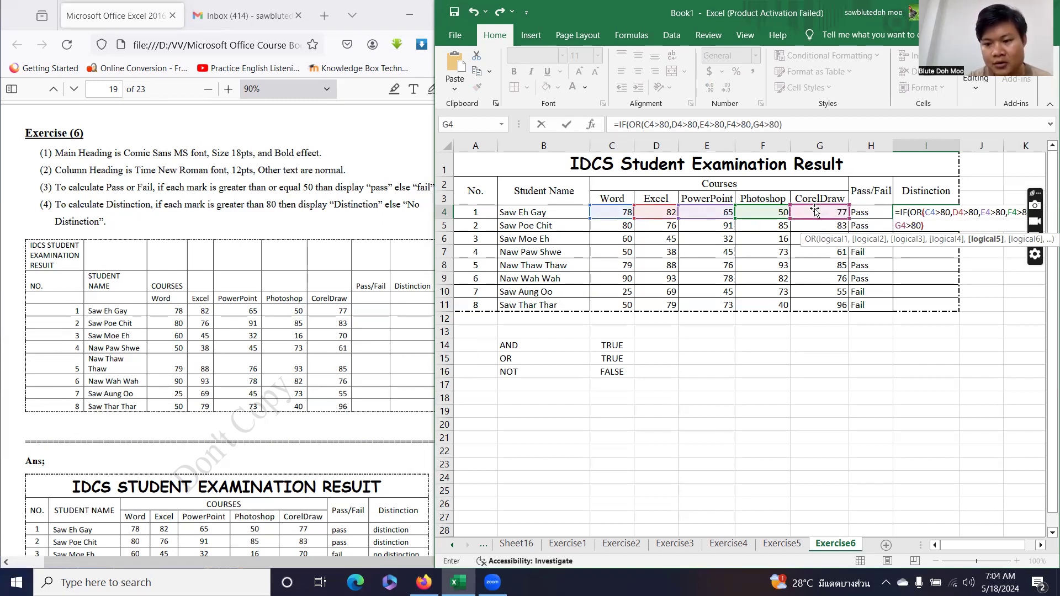
text())
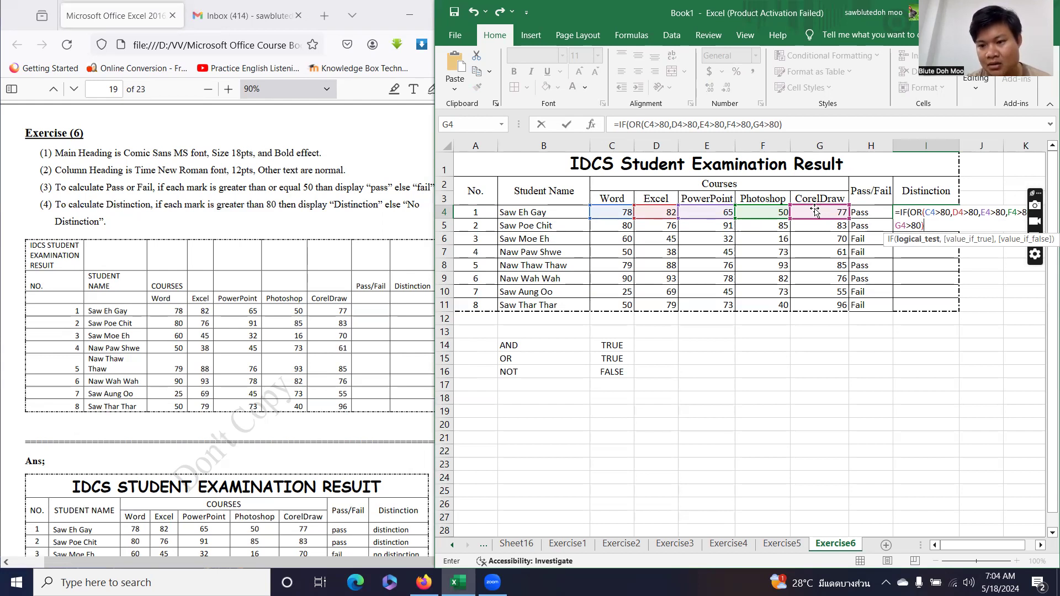
Add the results "Distinction" and "No Distinction" to the I4 formula.
text(,)
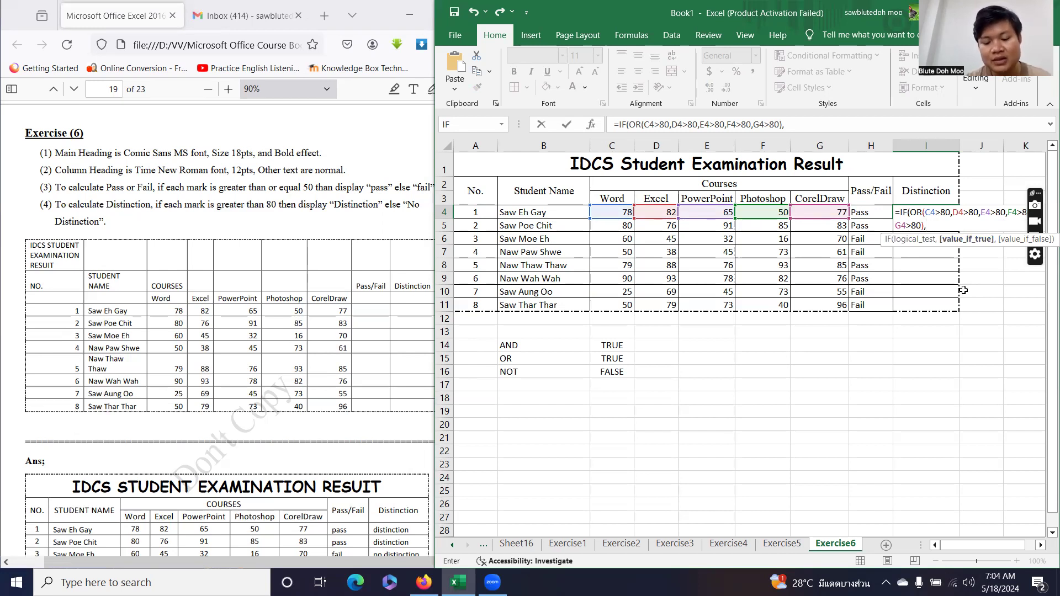
text(Distinction)
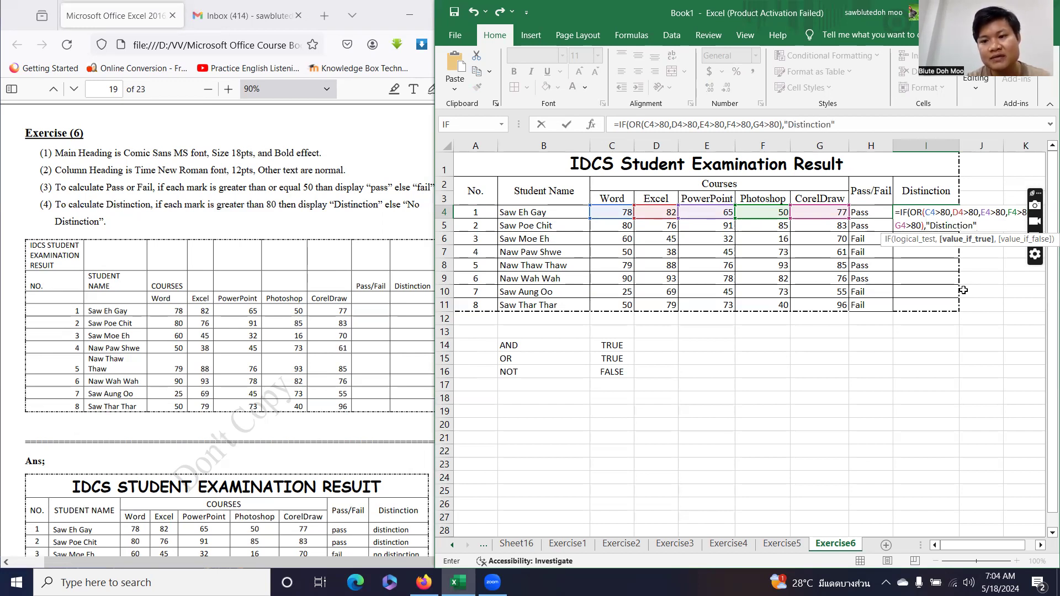
text(","No D)
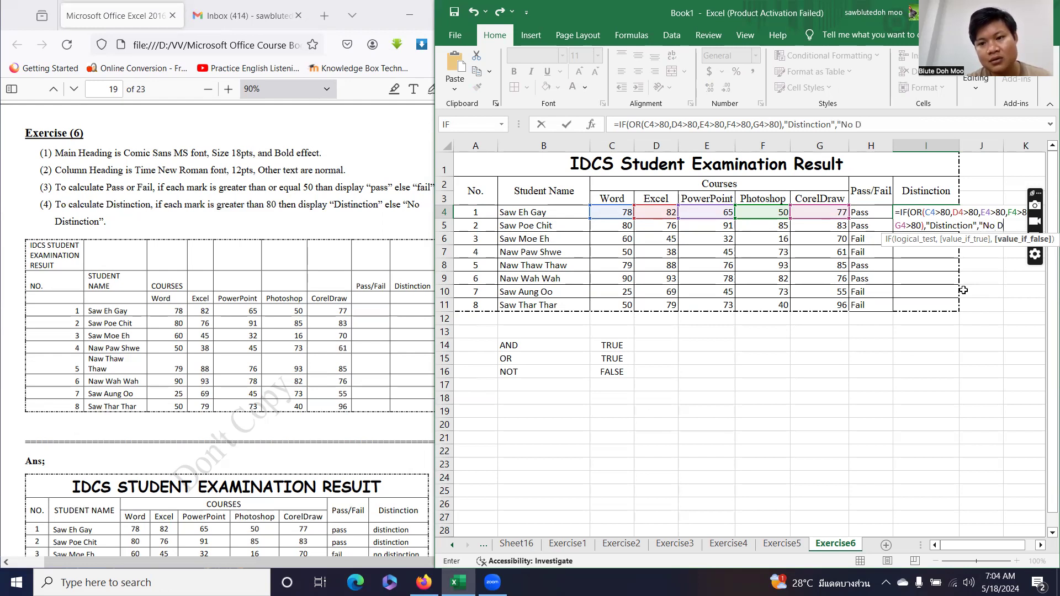
text(stincti)
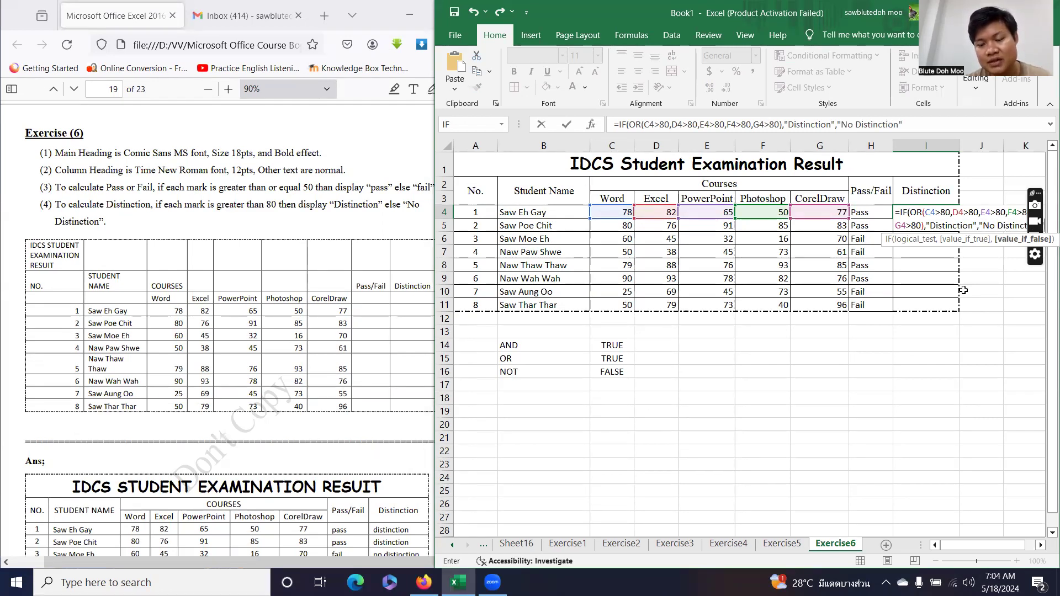
text(on")
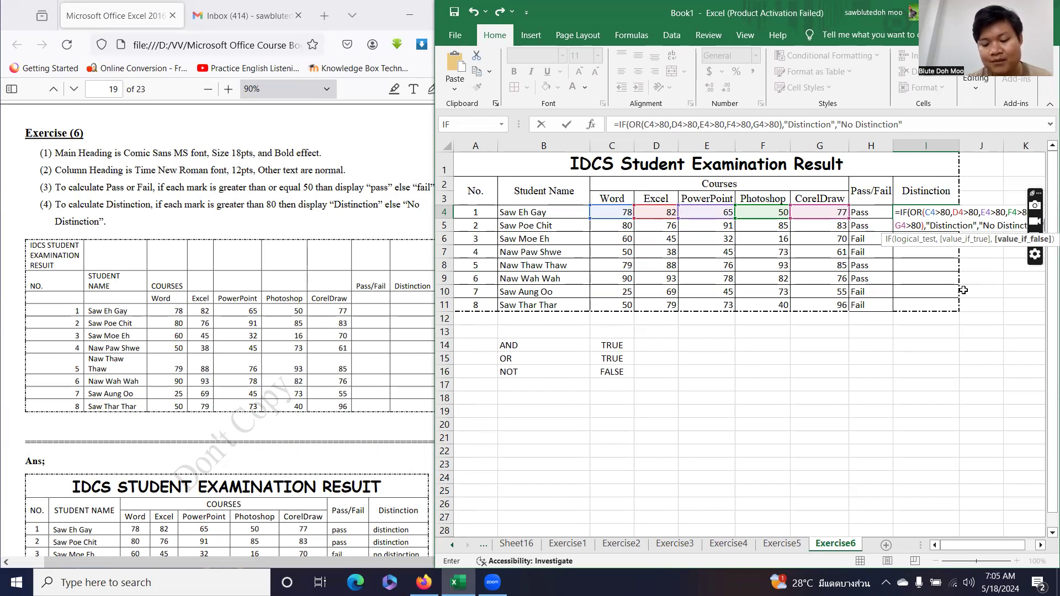
text())
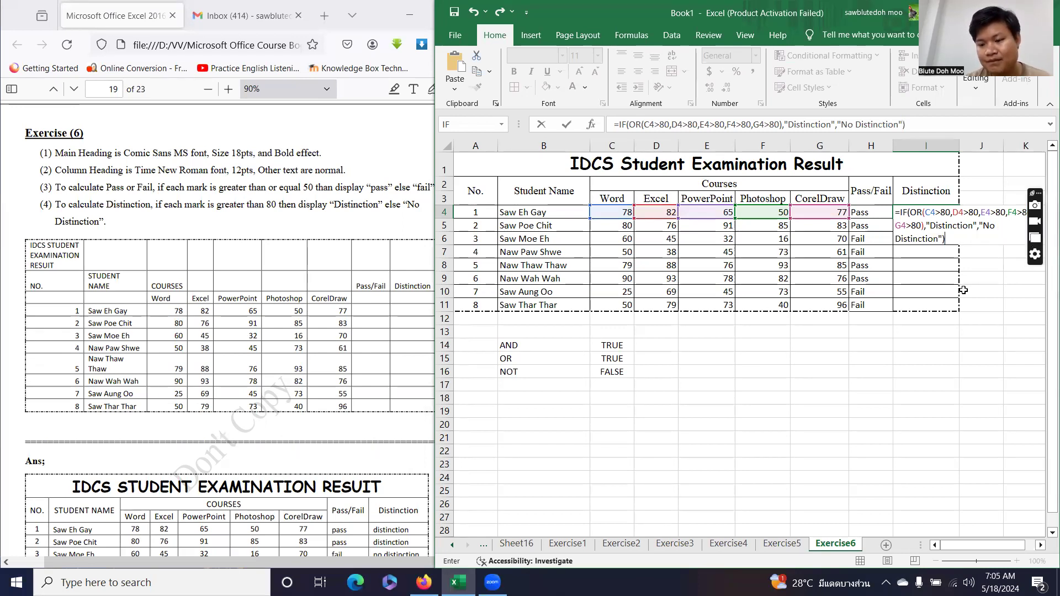
Commit the Distinction formula in I4 and fill it down to I11.
key(Return)
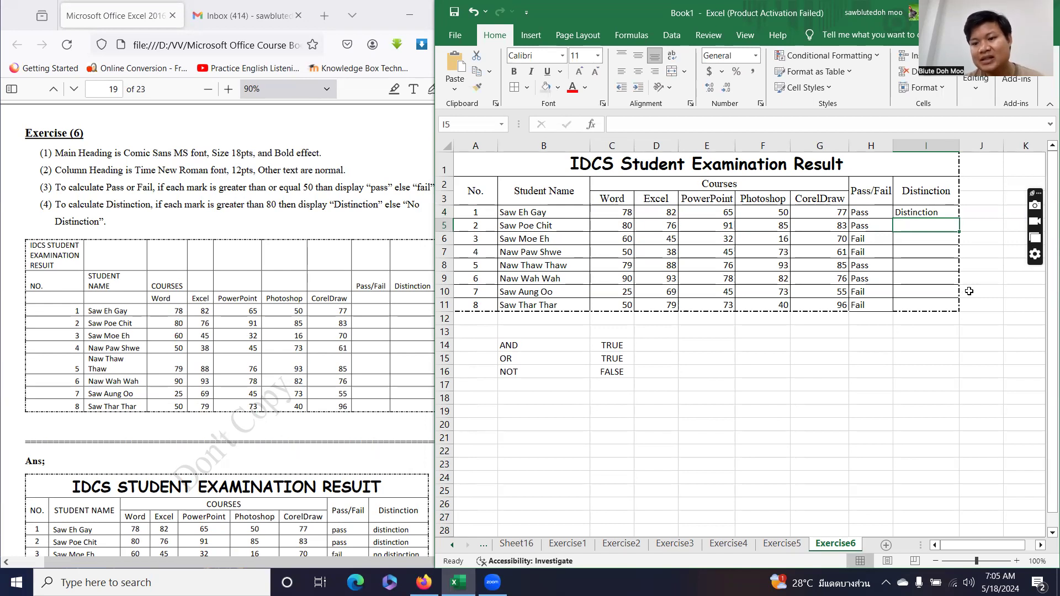
click(942, 214)
drag(960, 219, 959, 310)
click(929, 357)
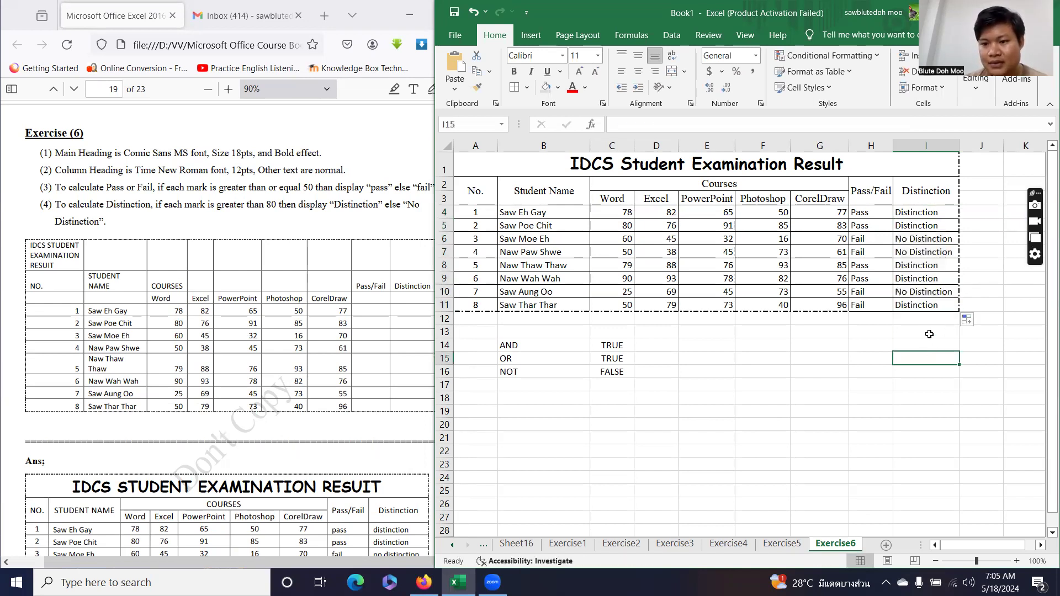
Check the formulas in I4, D4 and I6, then select the last row's cells H11:I11.
click(916, 216)
click(659, 212)
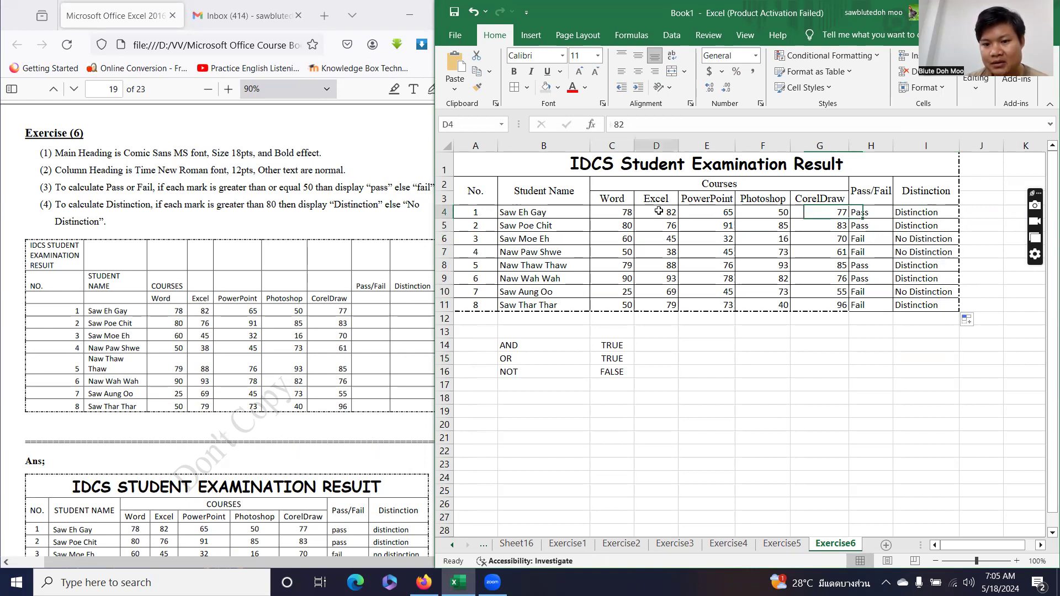
click(897, 237)
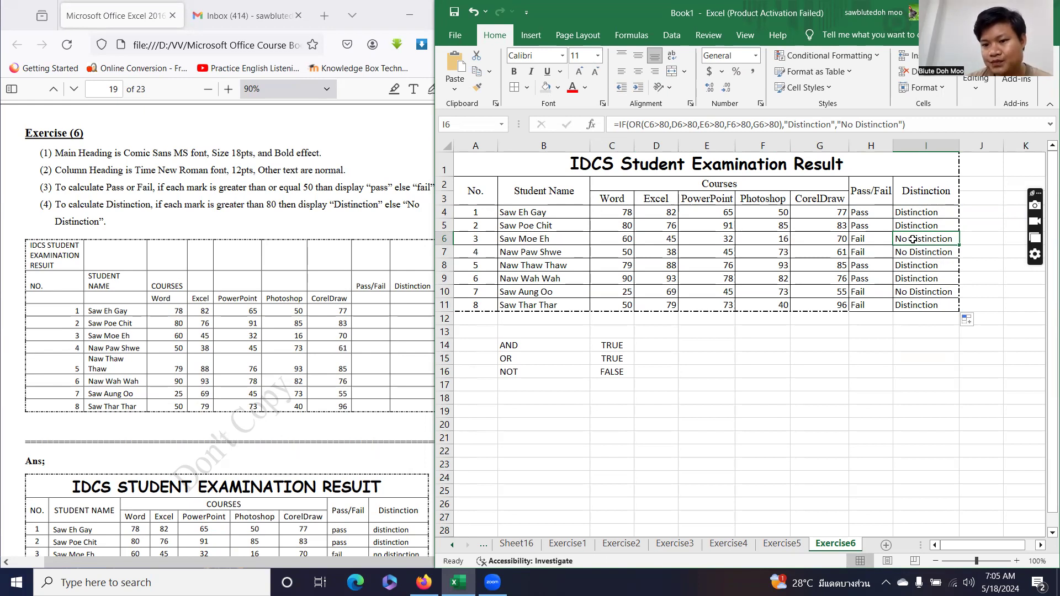
click(910, 369)
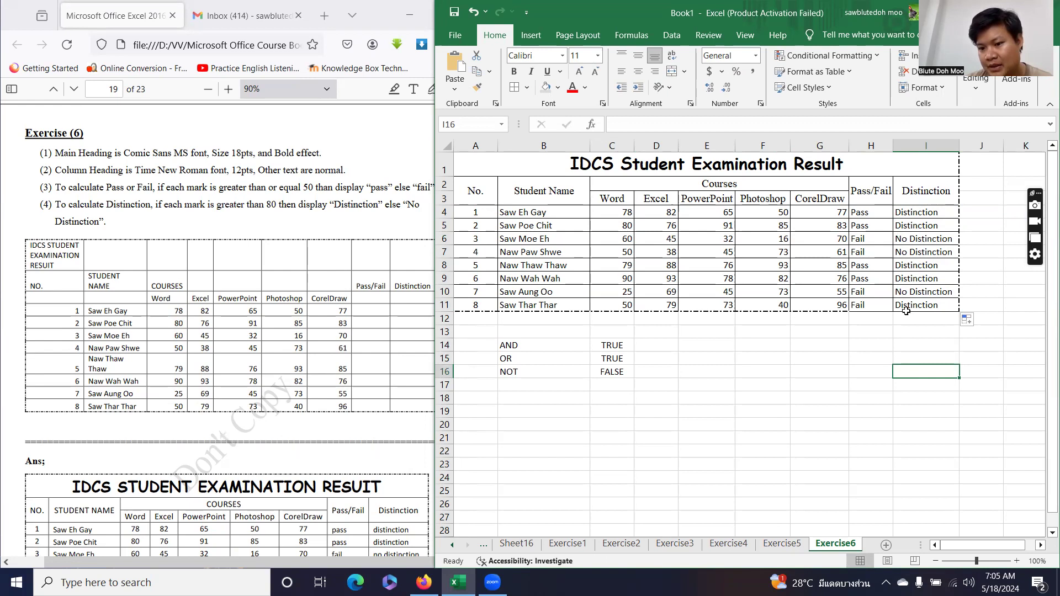
drag(878, 307, 925, 307)
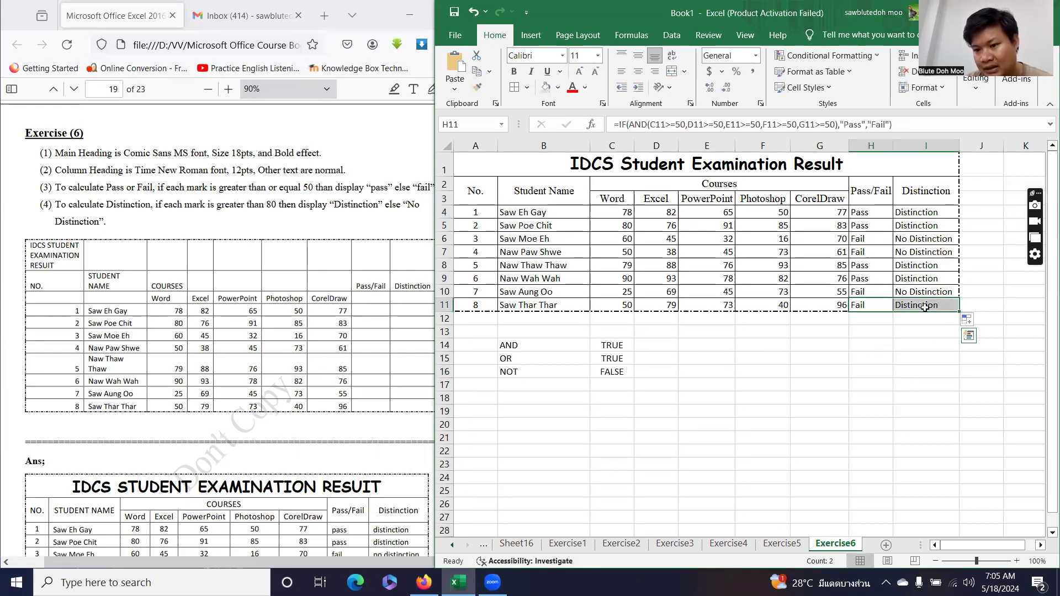
Add a dash-dot bottom border to H11:I11 through the More Borders dialog.
click(526, 87)
click(556, 444)
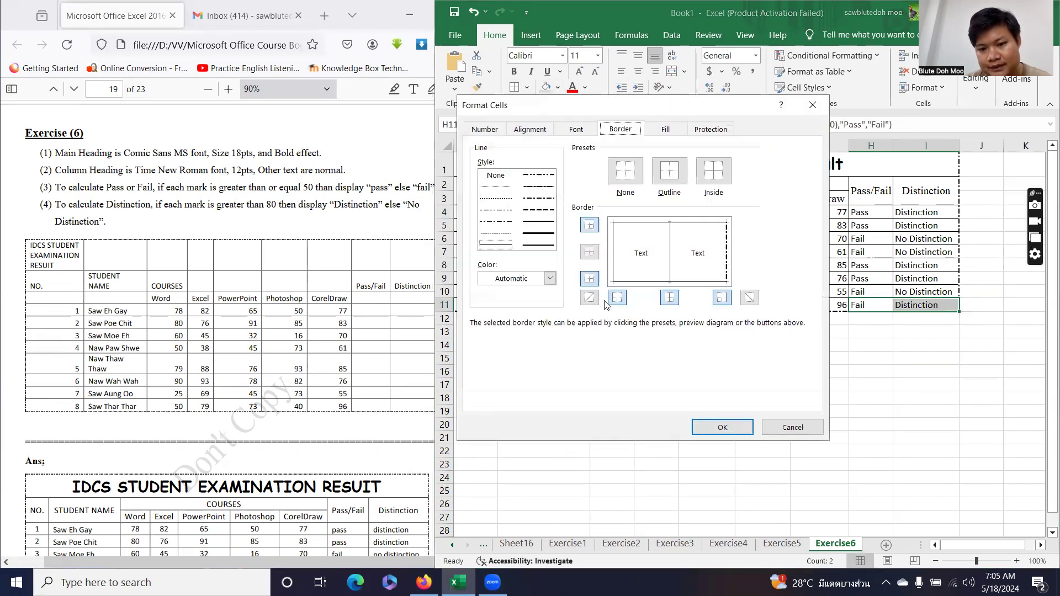
click(539, 210)
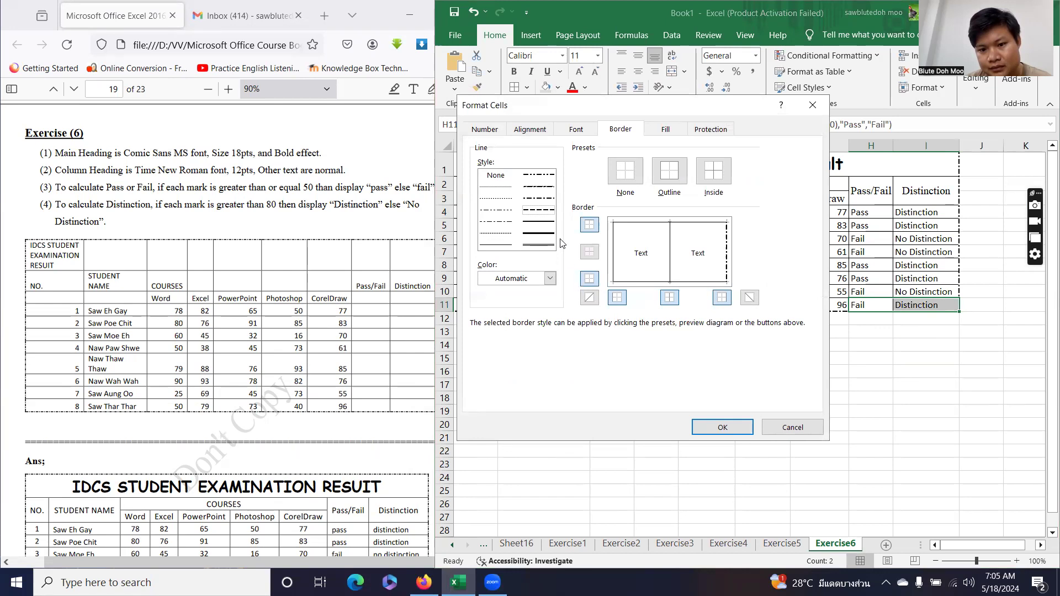
click(534, 198)
click(589, 279)
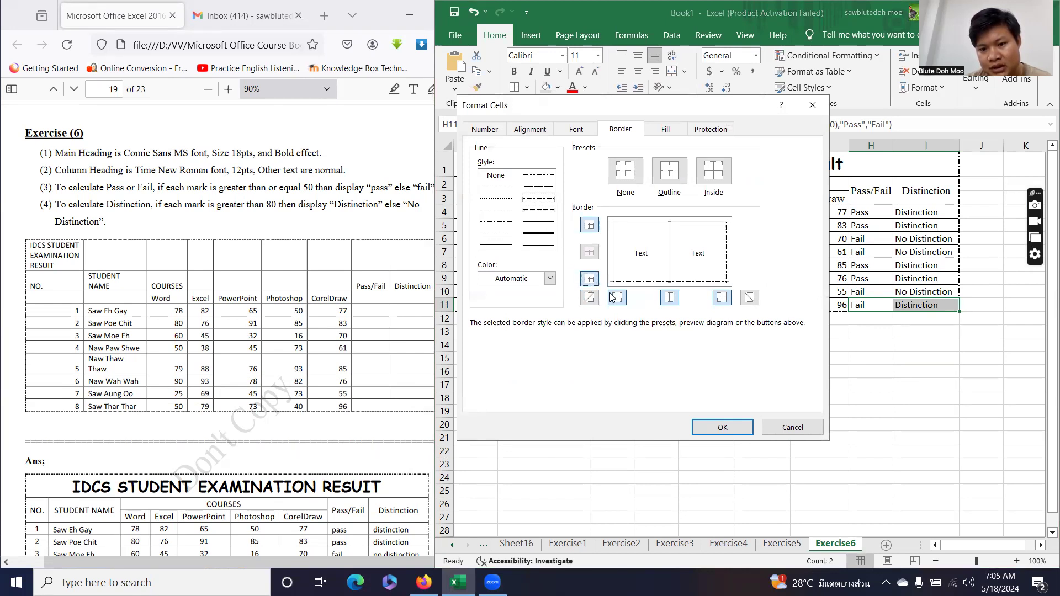
click(718, 426)
click(872, 423)
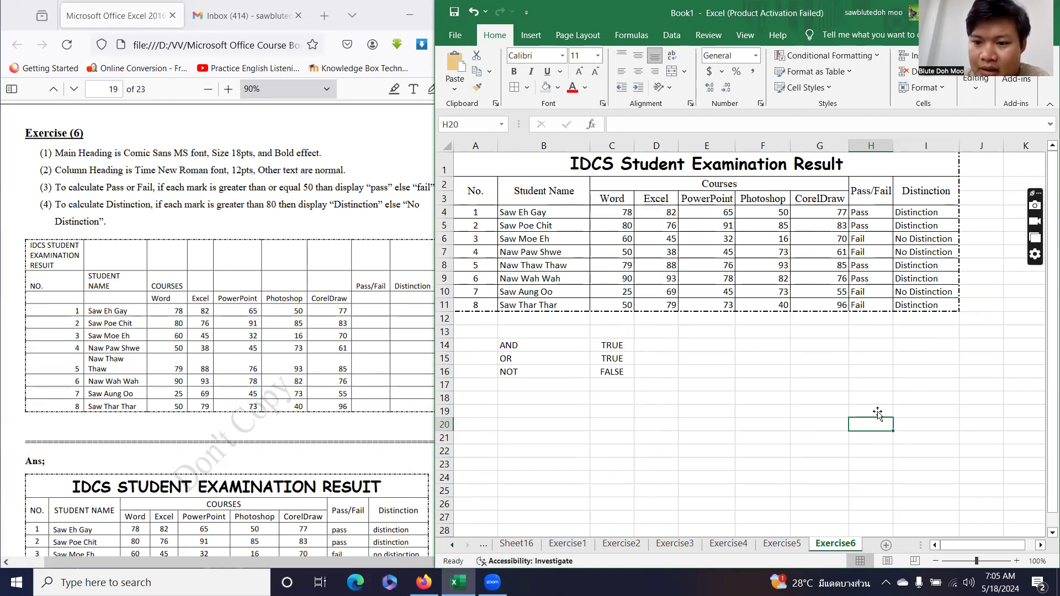
click(680, 410)
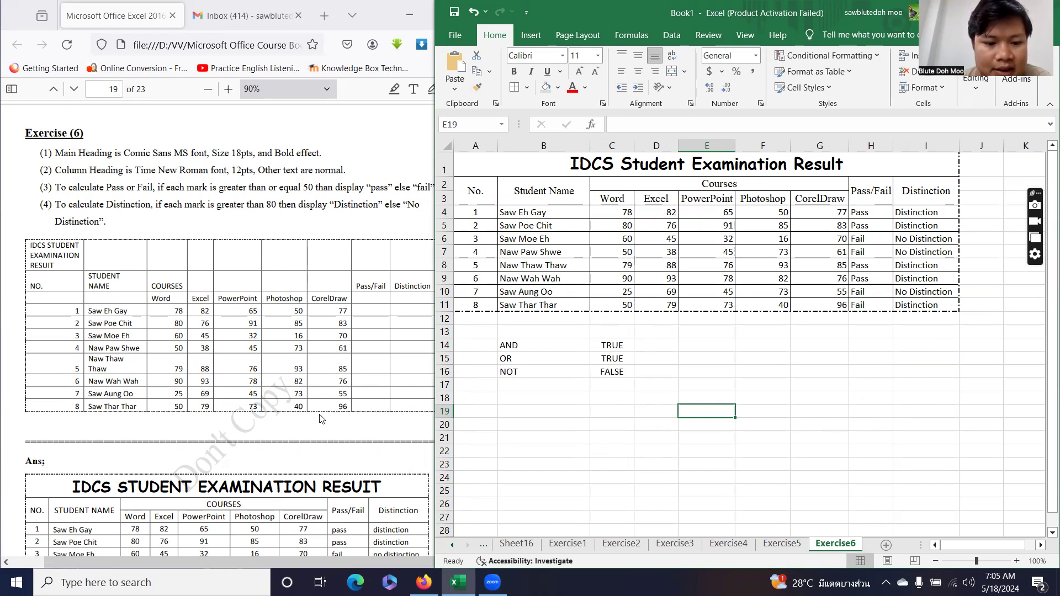
Add a blank worksheet and rename its Sheet23 tab to Exercise7.
scroll(319, 419, down, 12)
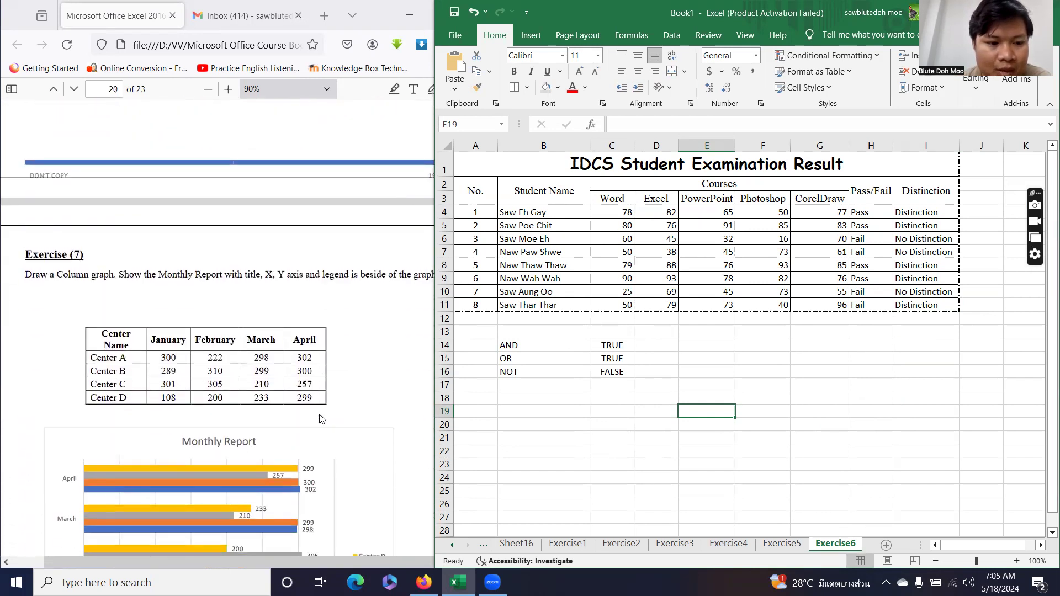
scroll(319, 419, down, 5)
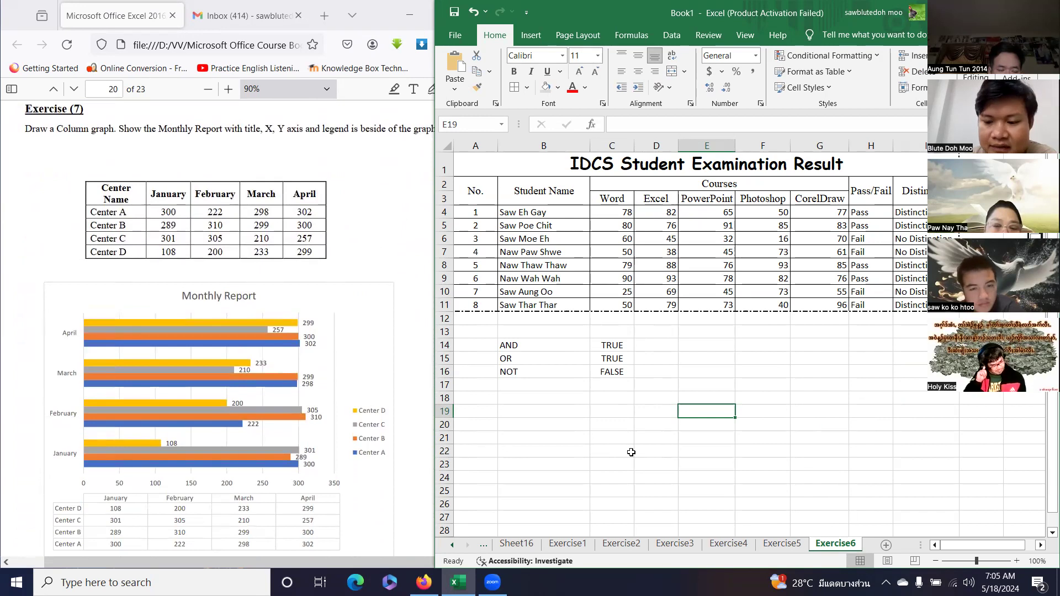
click(885, 545)
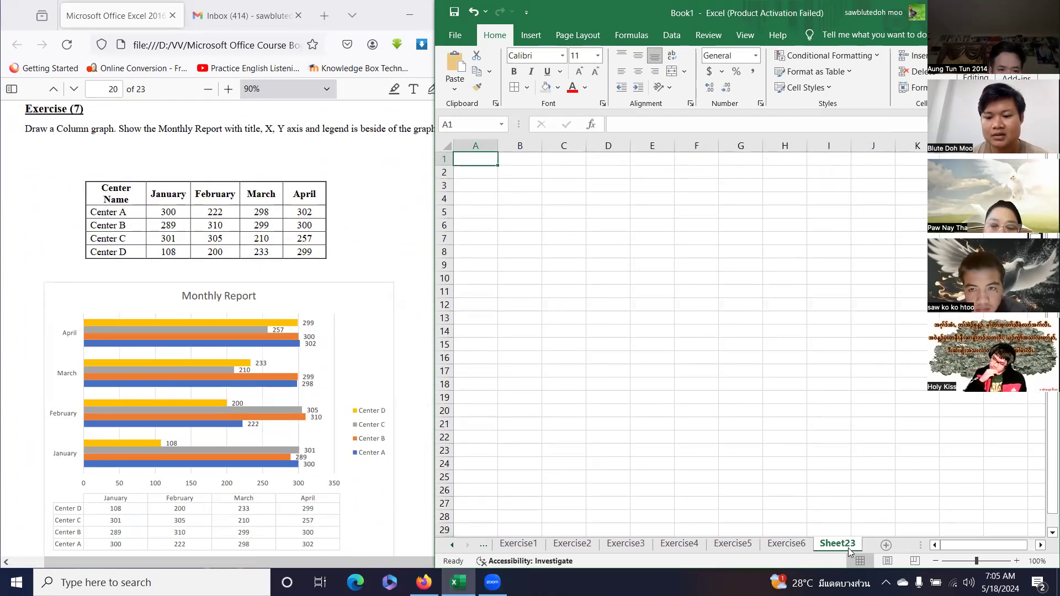
double_click(848, 546)
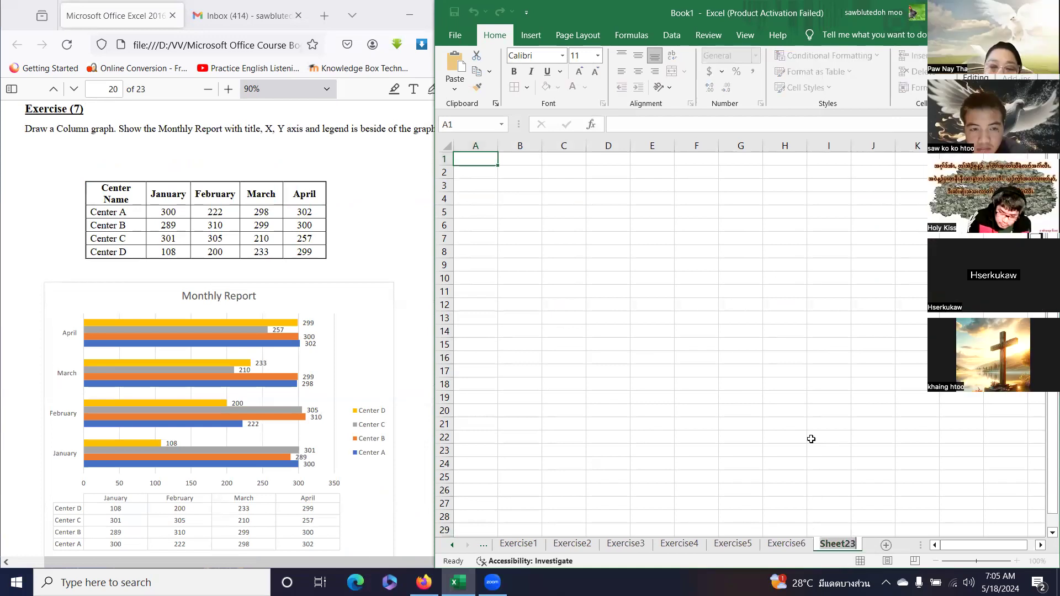
text(Exercise7)
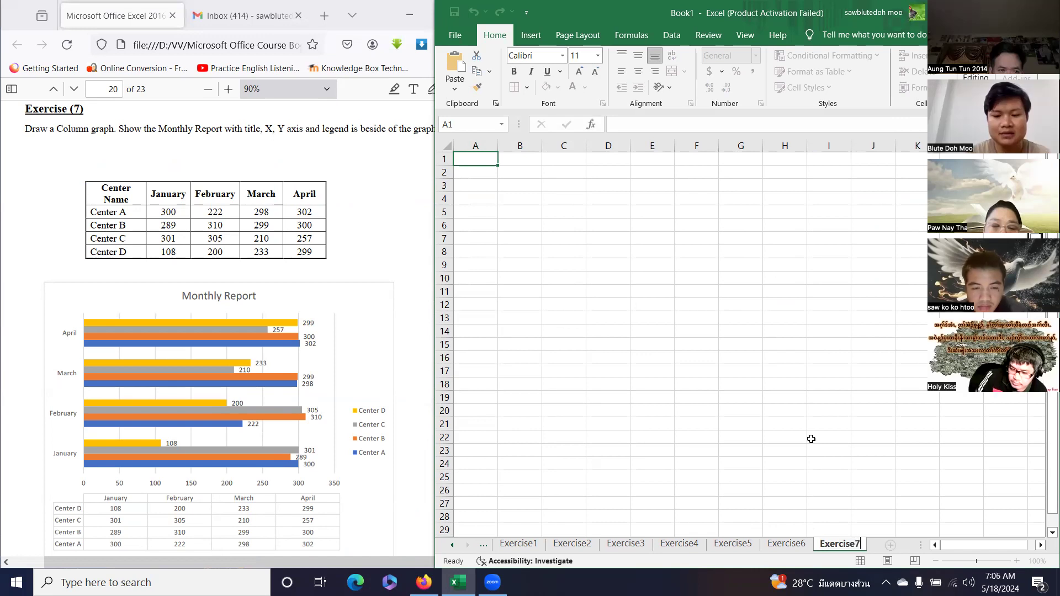
key(Return)
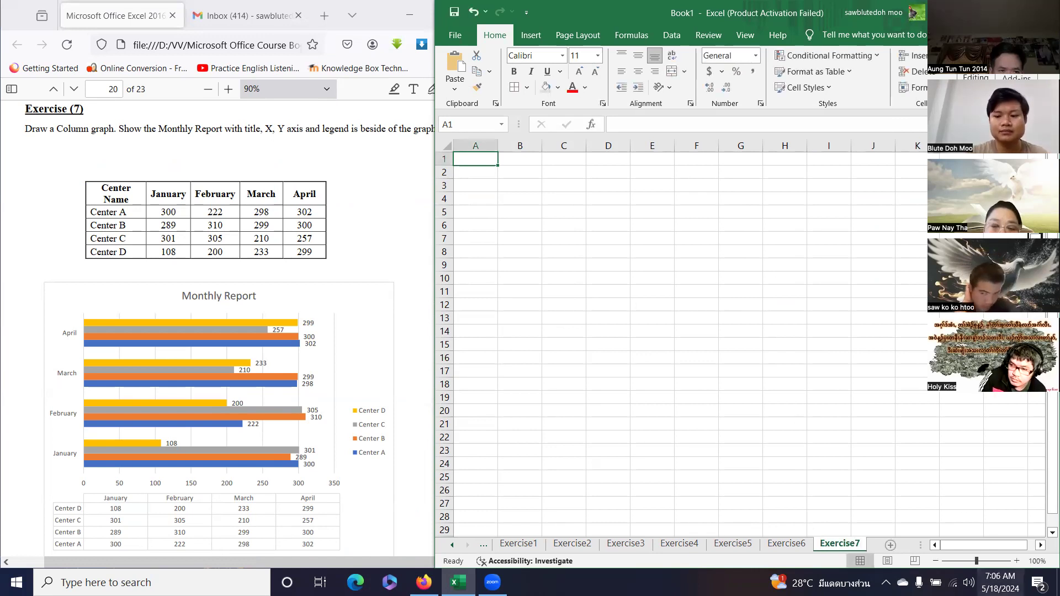
scroll(506, 334, up, 2)
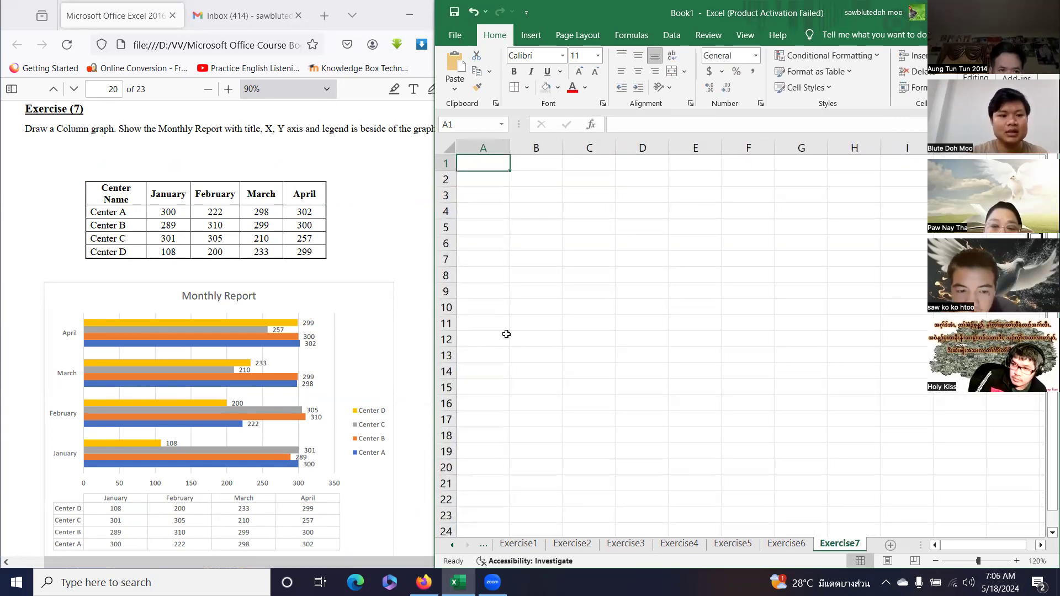
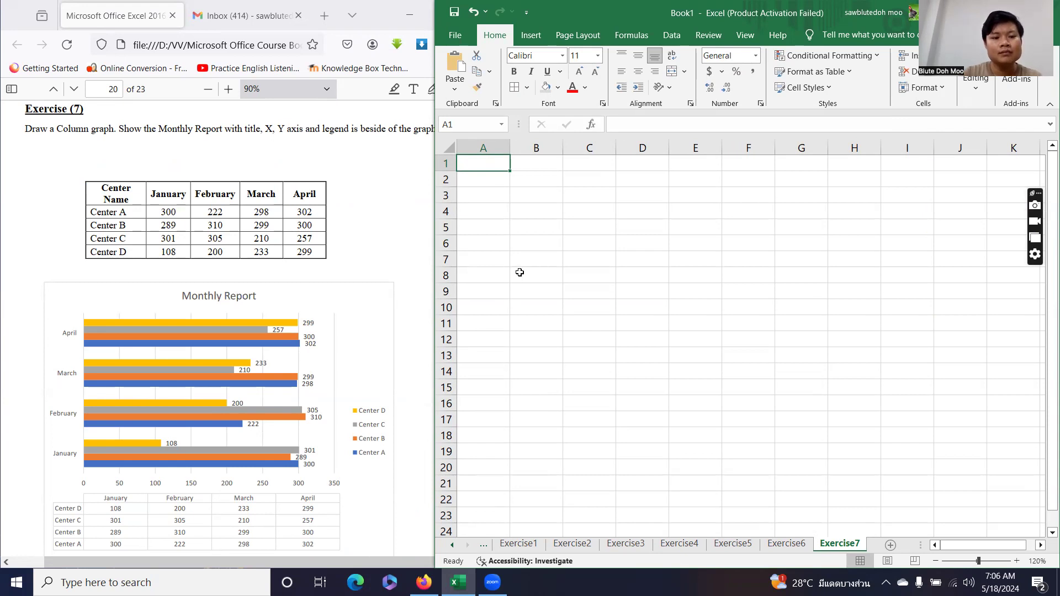
Enter the Center Name and January headings in B2:C2 and fill the months through April.
click(539, 178)
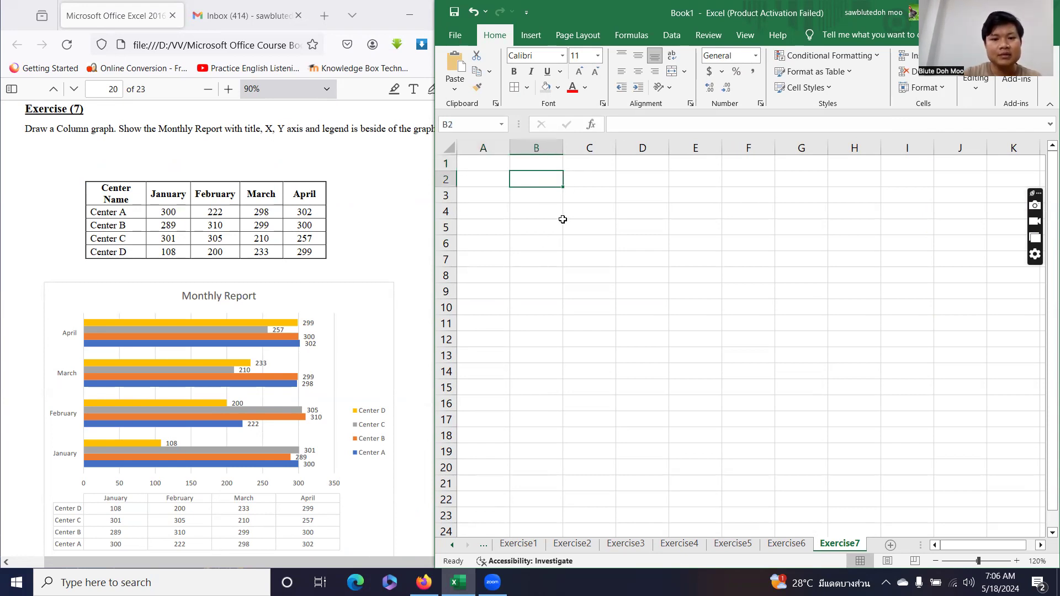
text(Cent)
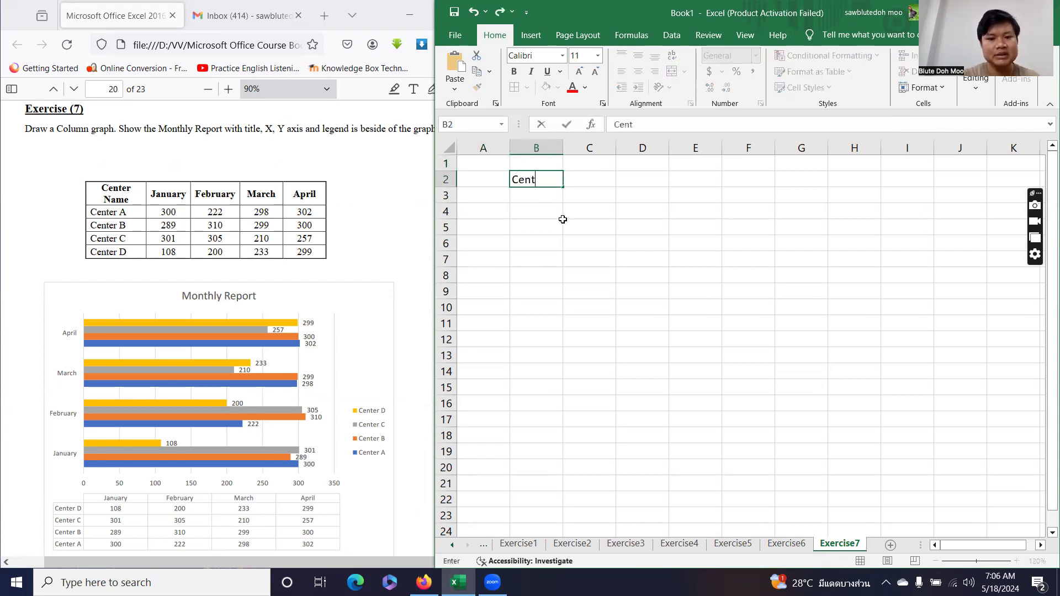
text(er Name)
key(Tab)
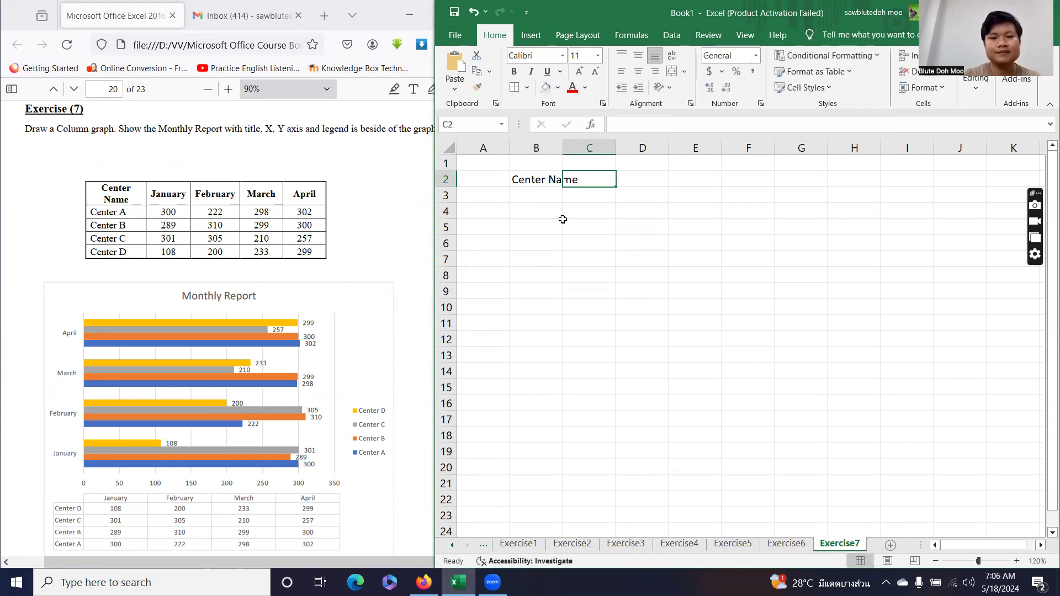
text(January)
key(Return)
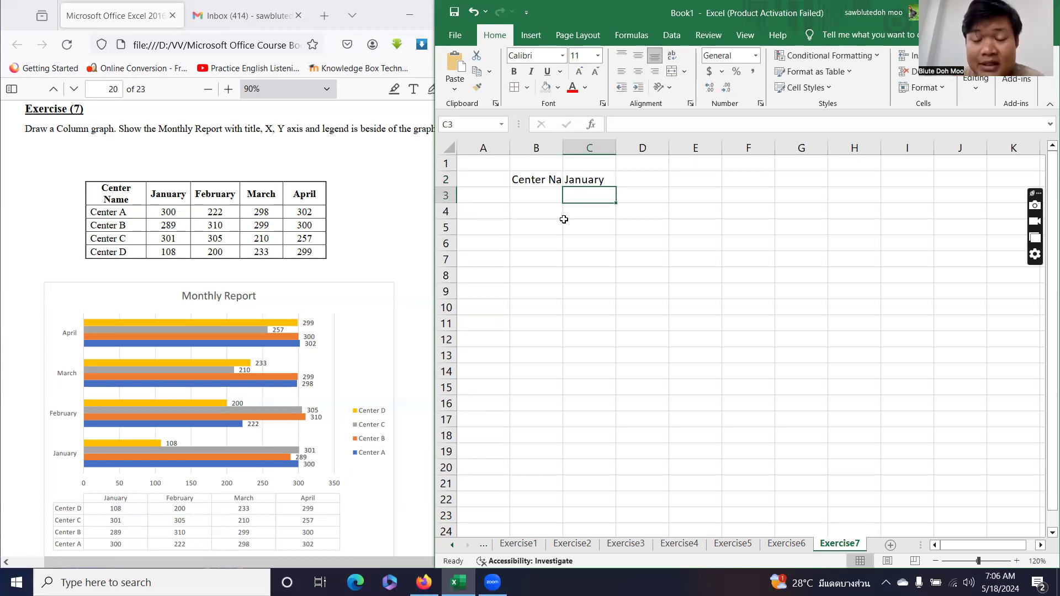
click(585, 180)
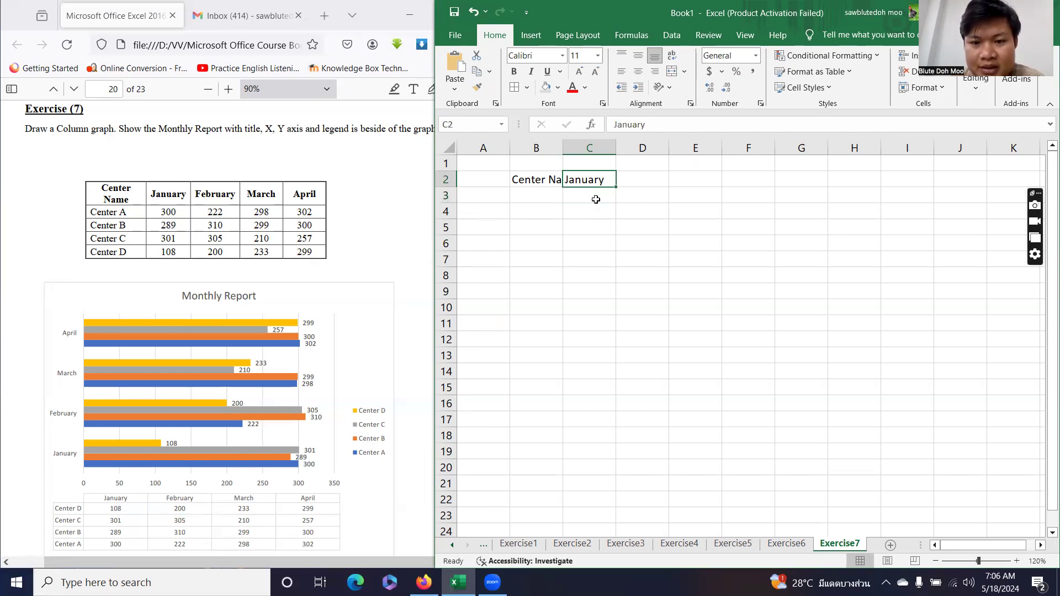
drag(615, 187, 752, 186)
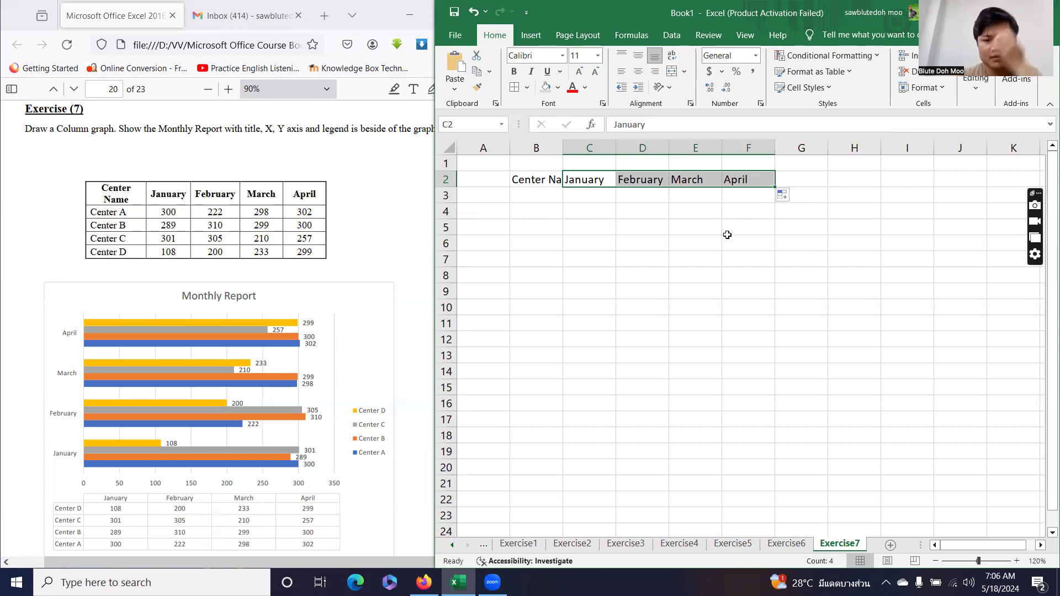
List Center A, Center B, Center C and Center D in B3:B6.
click(558, 194)
text(Center )
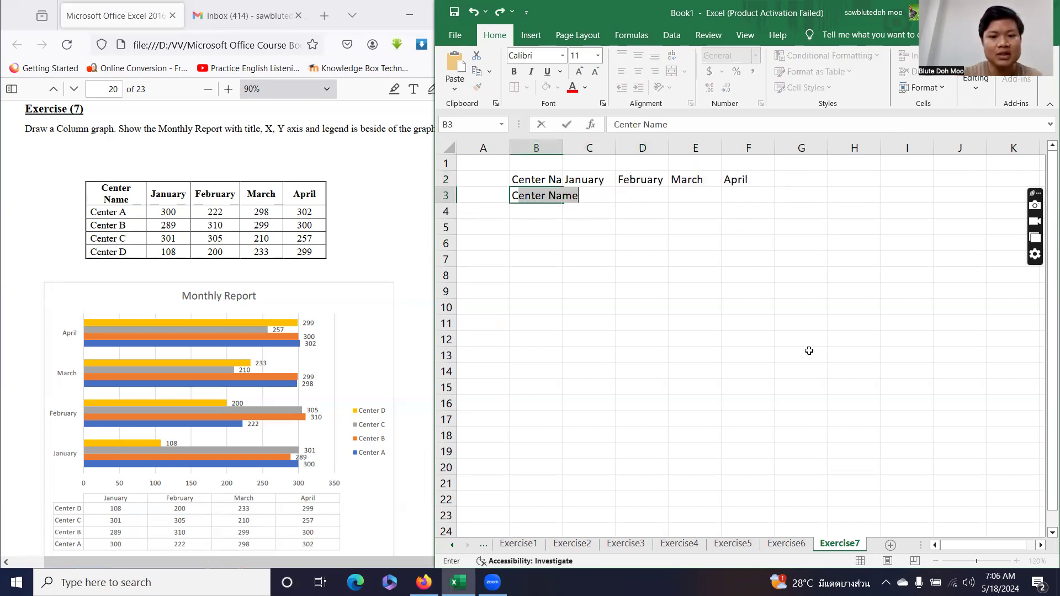
text(A)
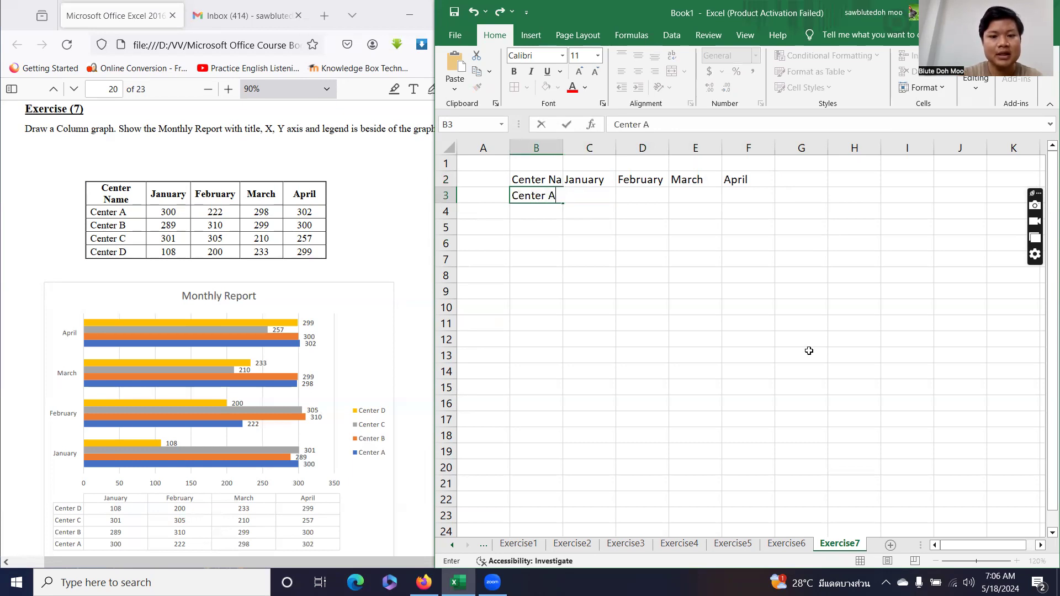
key(Return)
click(559, 199)
mouse_move(563, 203)
mouse_down()
mouse_move(566, 229)
mouse_move(561, 200)
mouse_up()
click(546, 210)
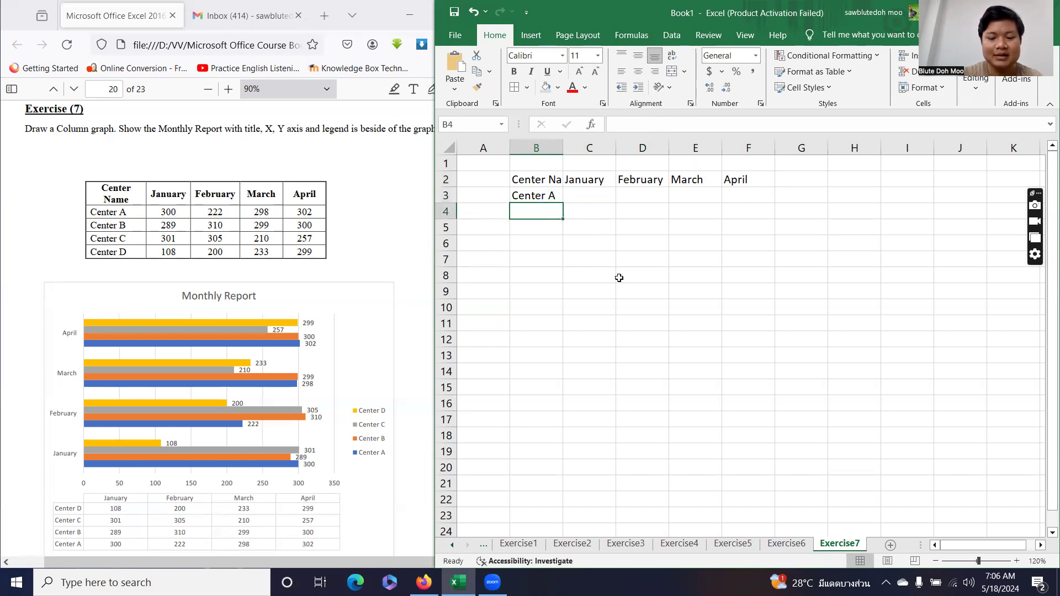
text(Center B)
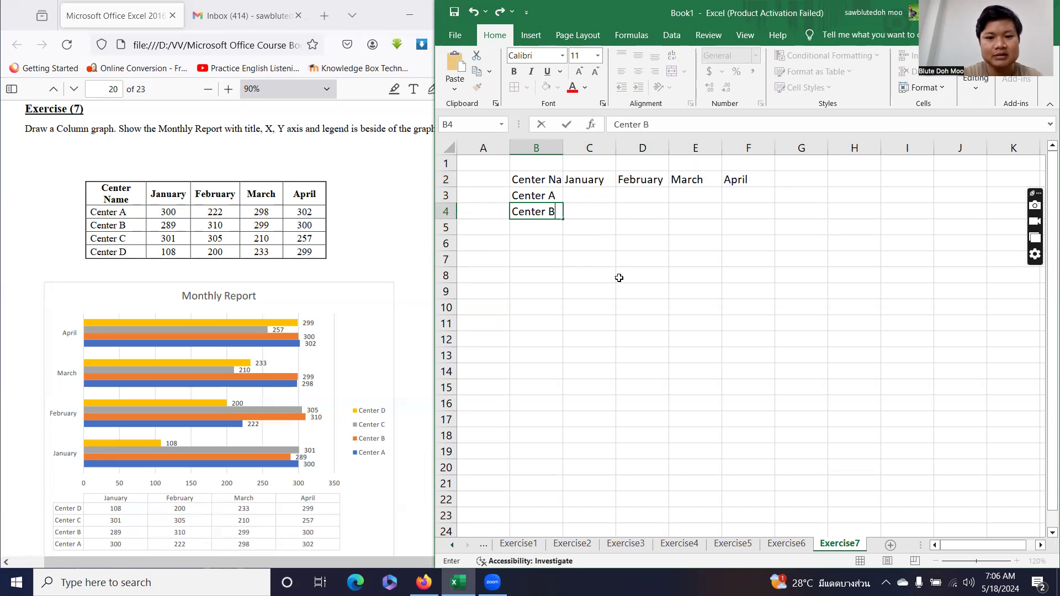
key(Return)
text(Ce)
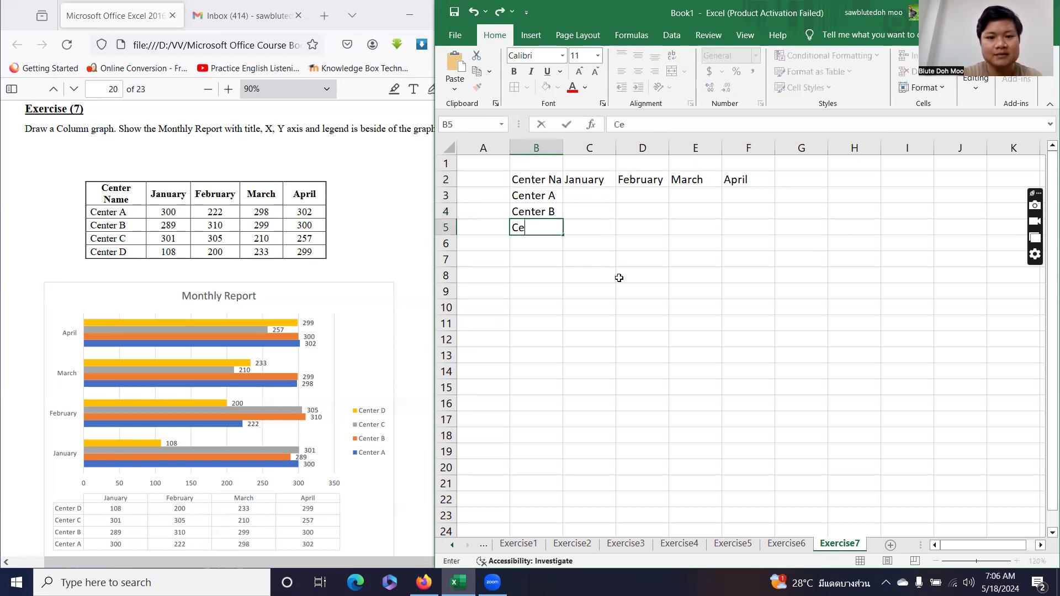
text(nter C)
key(Return)
text(Center D)
key(Return)
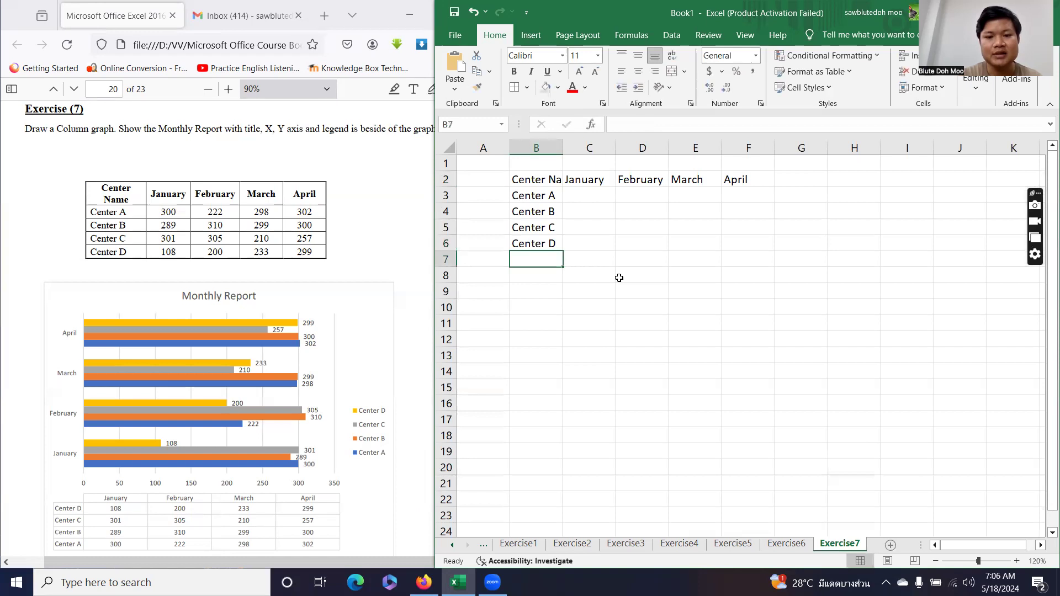
Enter the January figures 300, 289, 301 and 108 in C3:C6.
click(587, 197)
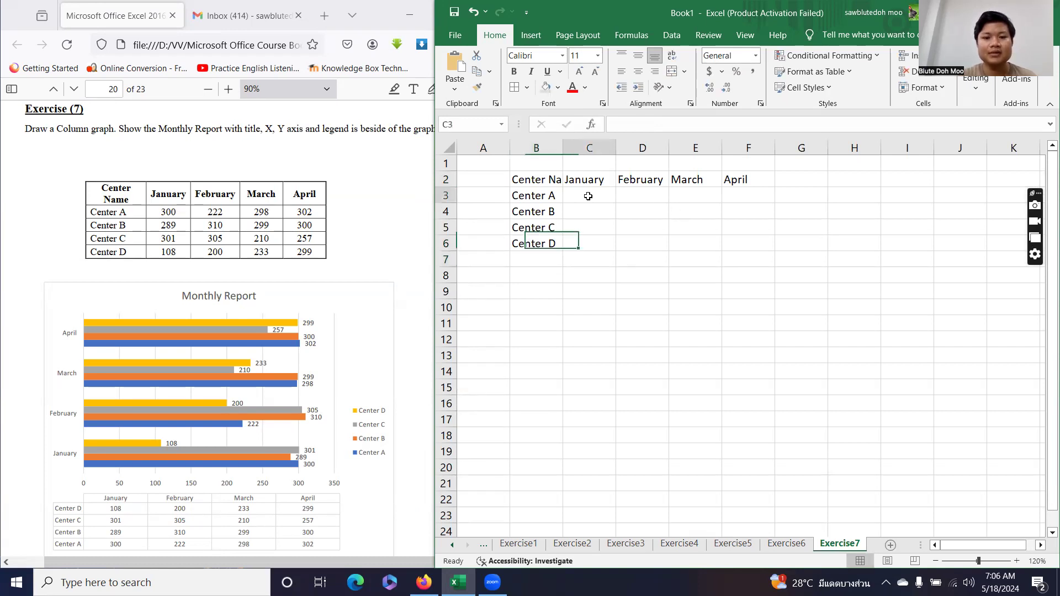
text(300)
key(Return)
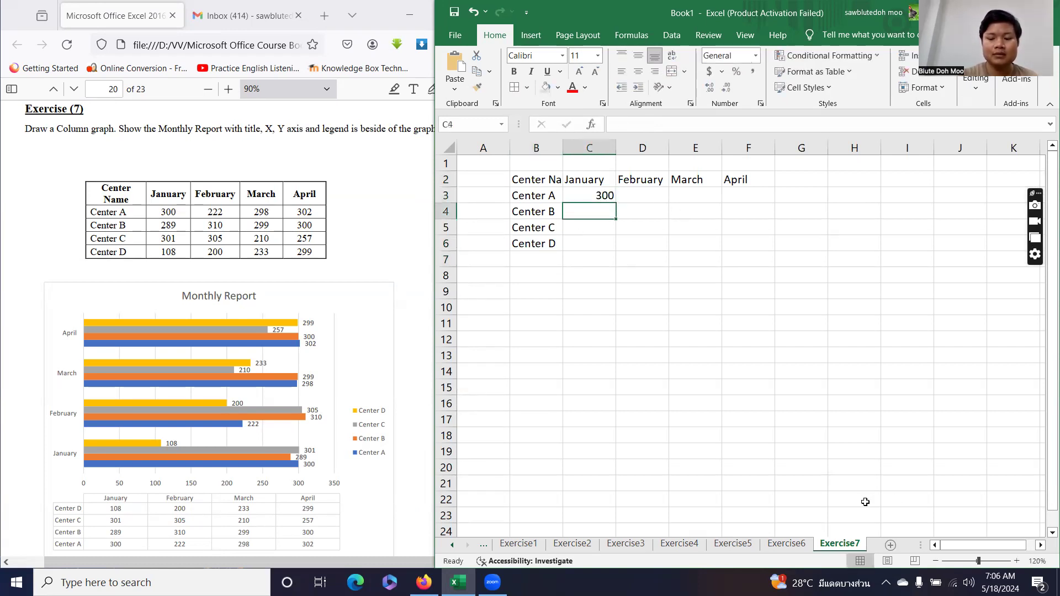
text(280)
key(BackSpace)
text(9)
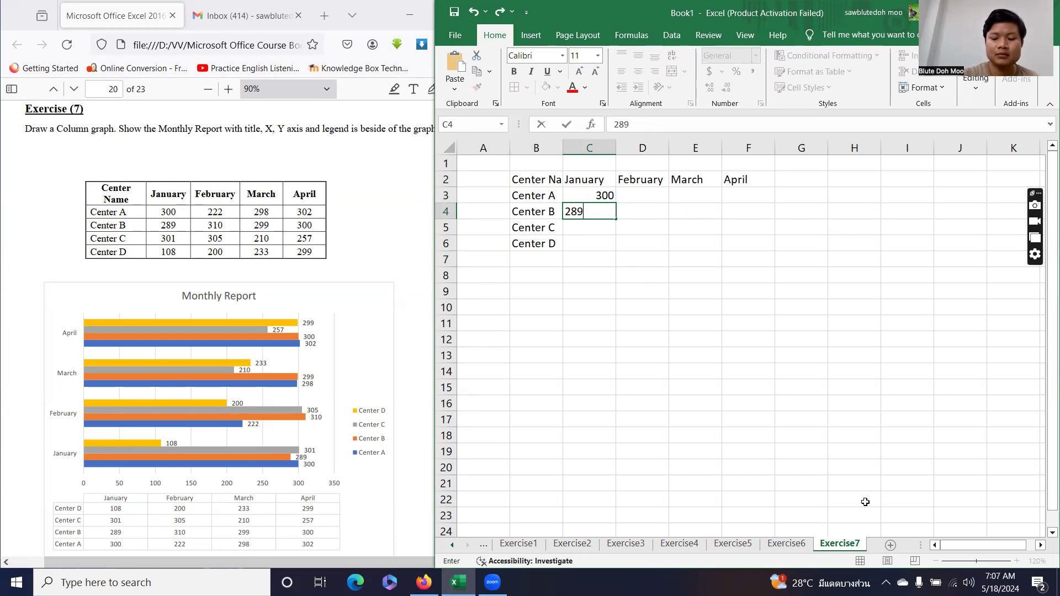
key(Return)
text(301)
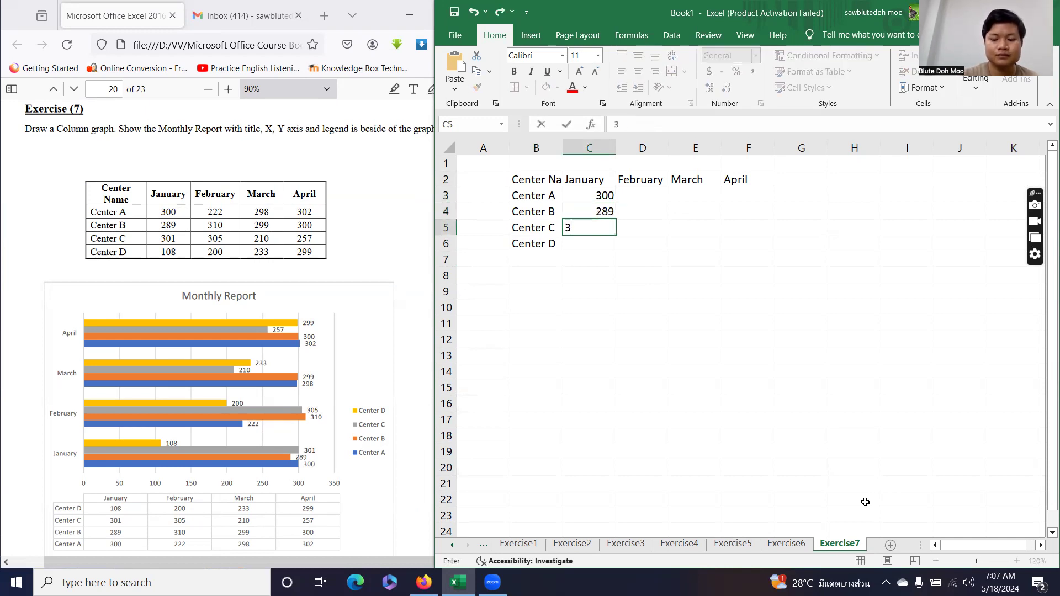
key(Return)
text(108)
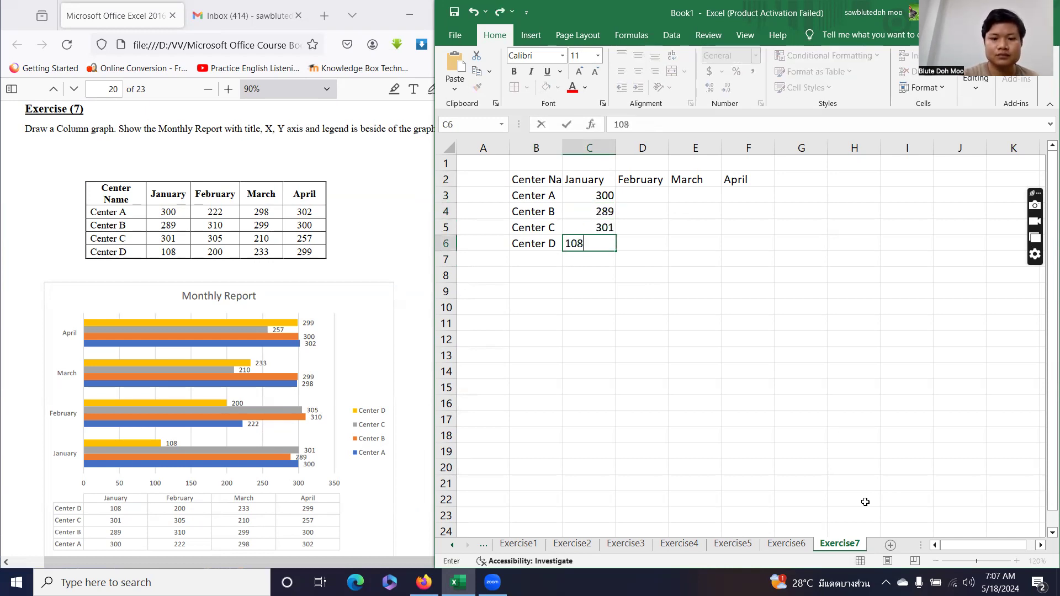
key(Return)
Enter the February figures 222, 310, 305 and 200 in D3:D6.
click(630, 201)
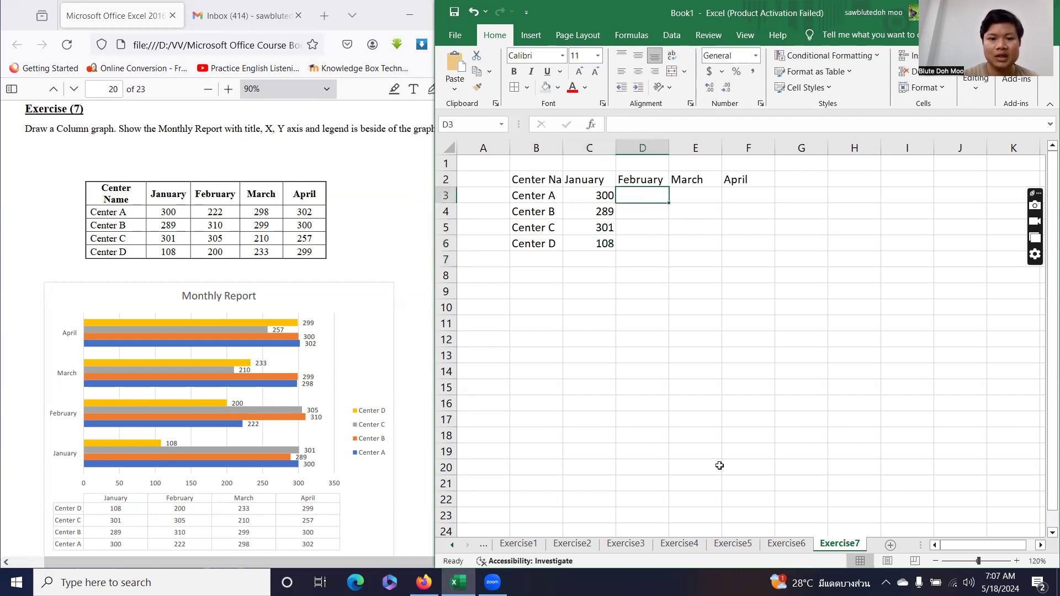
text(222)
key(Return)
text(310)
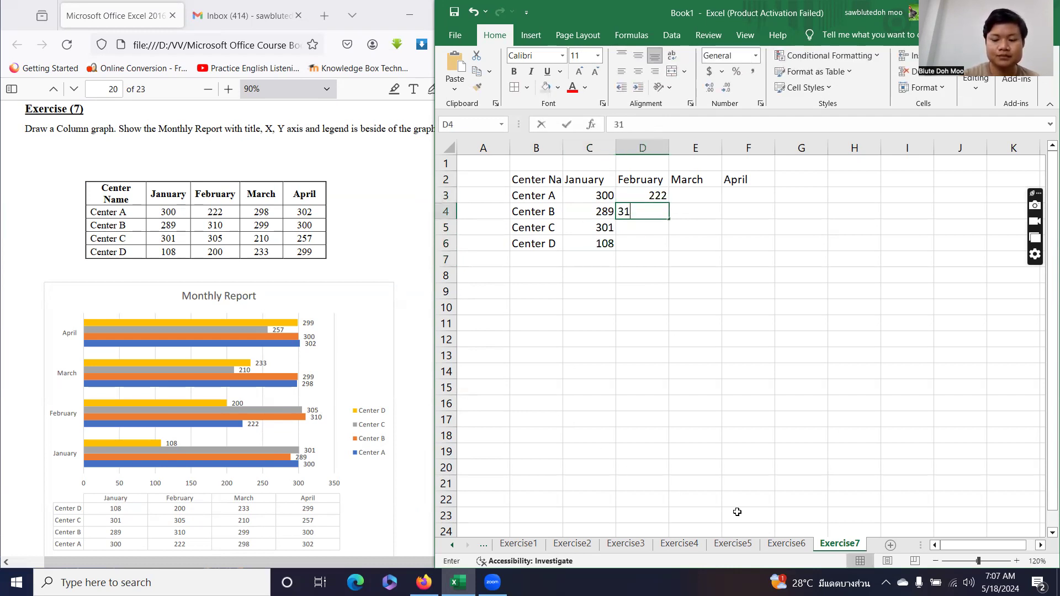
key(Return)
text(305)
key(Return)
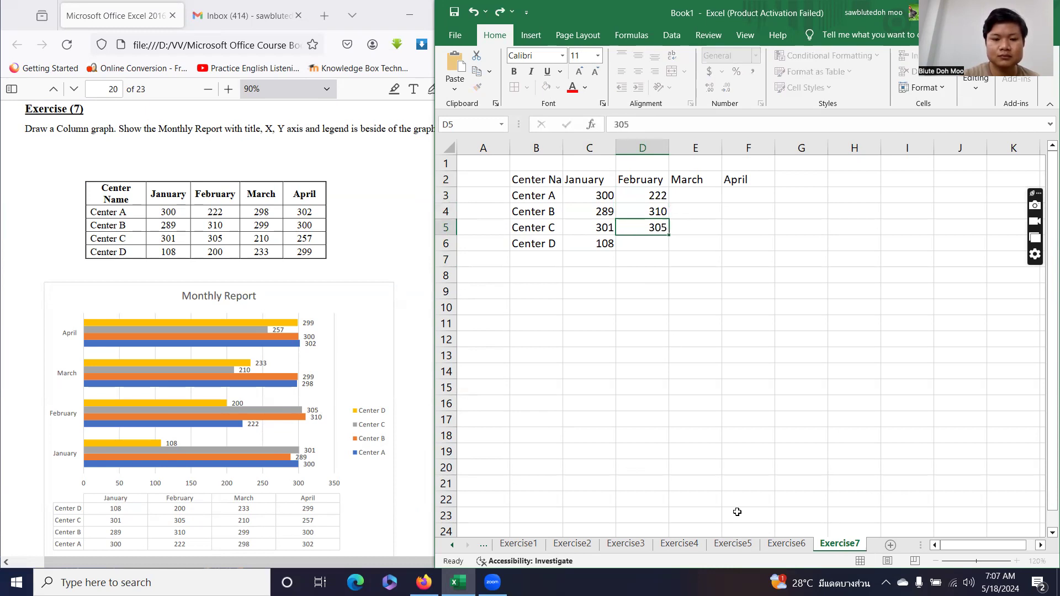
text(200)
key(Return)
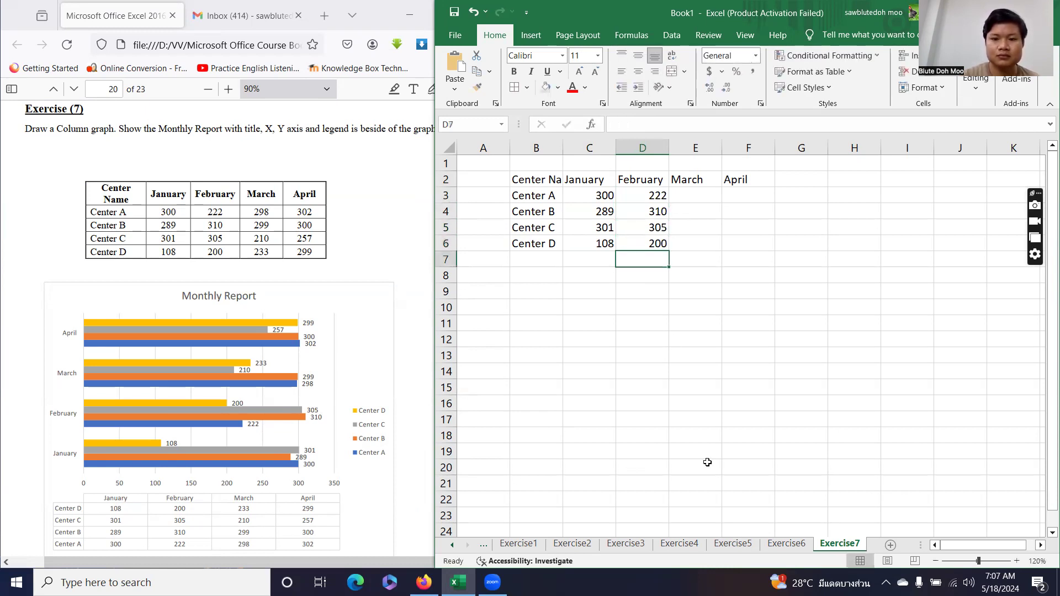
Enter the March figures 298, 299, 210 and 233 in E3:E6.
click(678, 195)
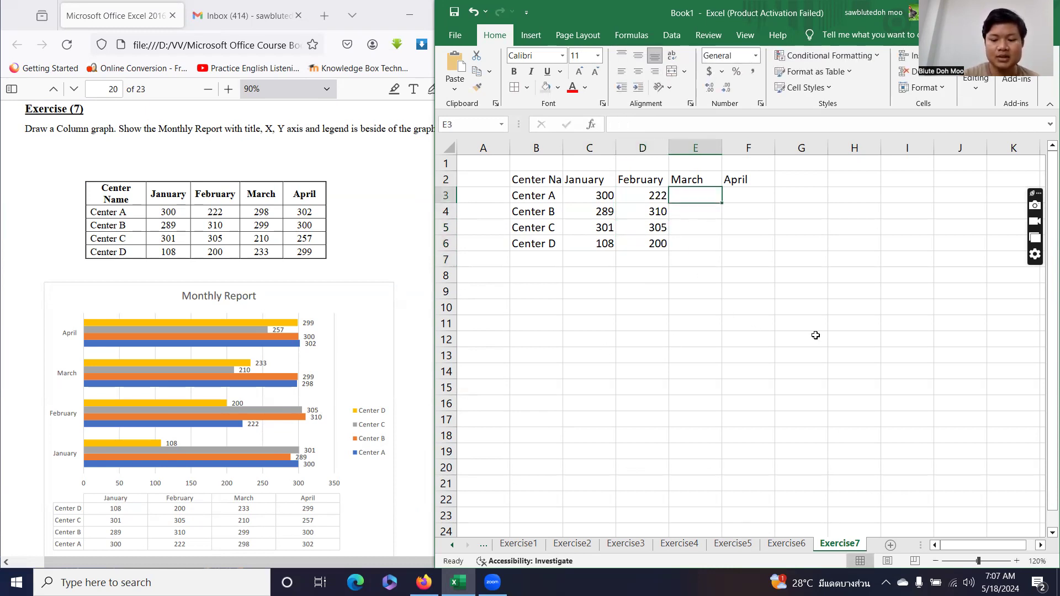
text(298)
key(Return)
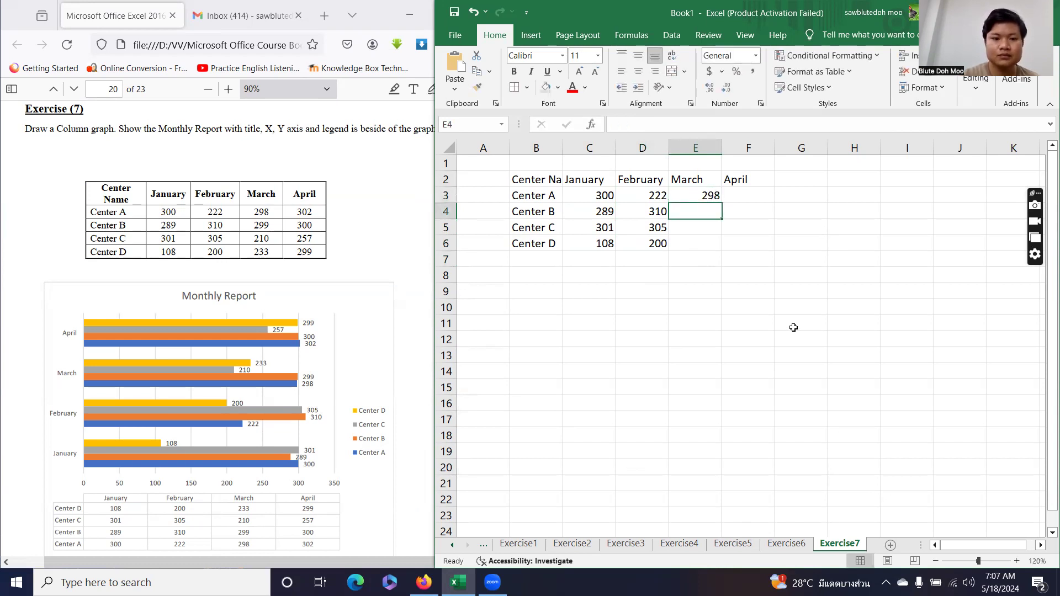
text(299)
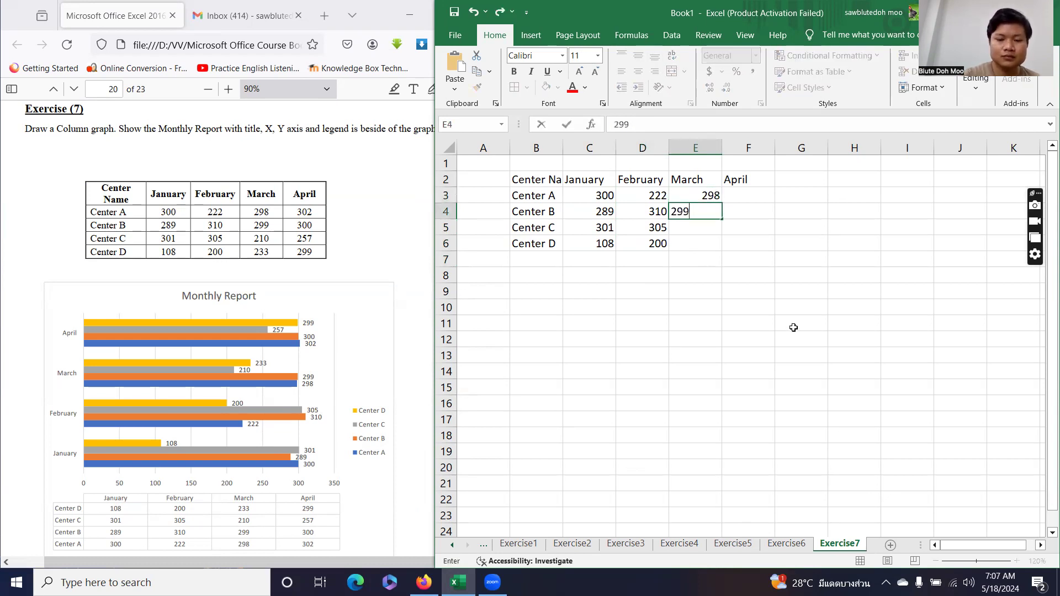
key(Return)
text(210)
key(Return)
text(233)
key(Return)
Enter the April figures 302, 300, 257 and 299 in F3:F6.
click(748, 197)
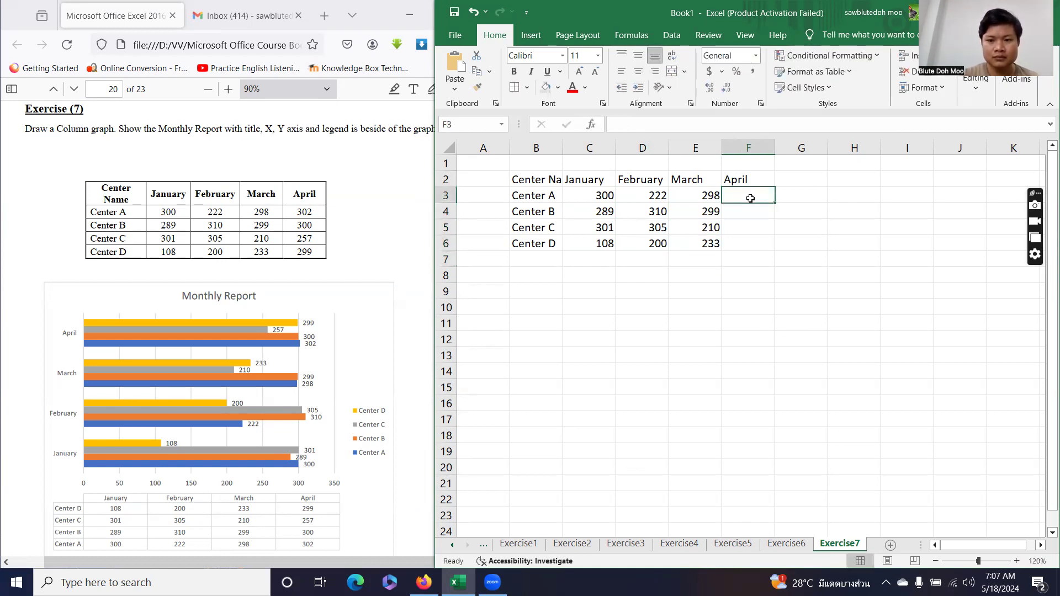
text(302)
key(Return)
text(300)
key(Return)
text(257)
key(Return)
text(299)
key(Return)
Give table B2:F6 a thick outside border and lines between all inner cells.
click(561, 210)
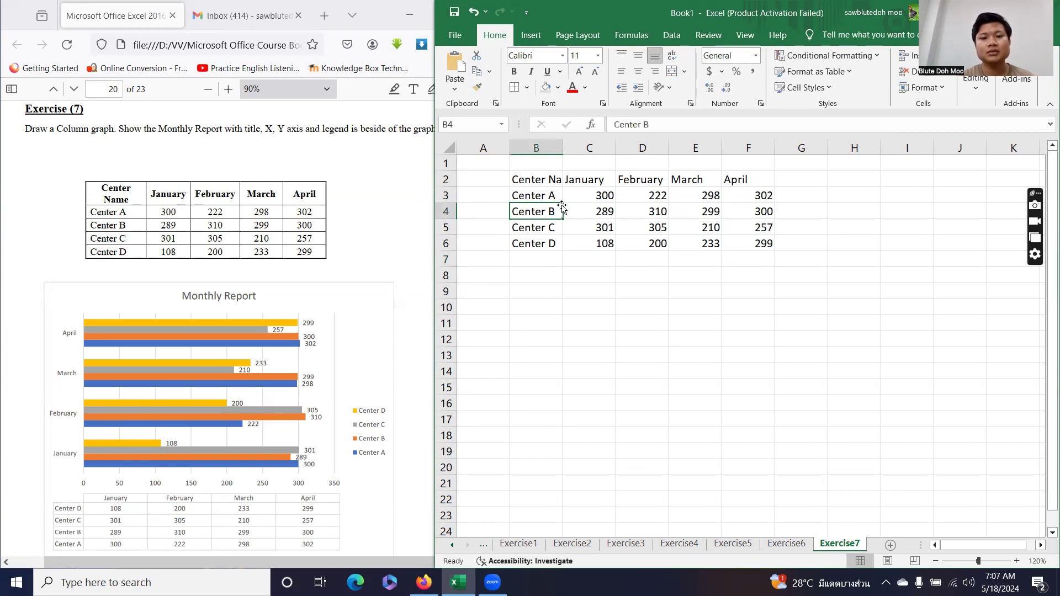
key(ctrl+a)
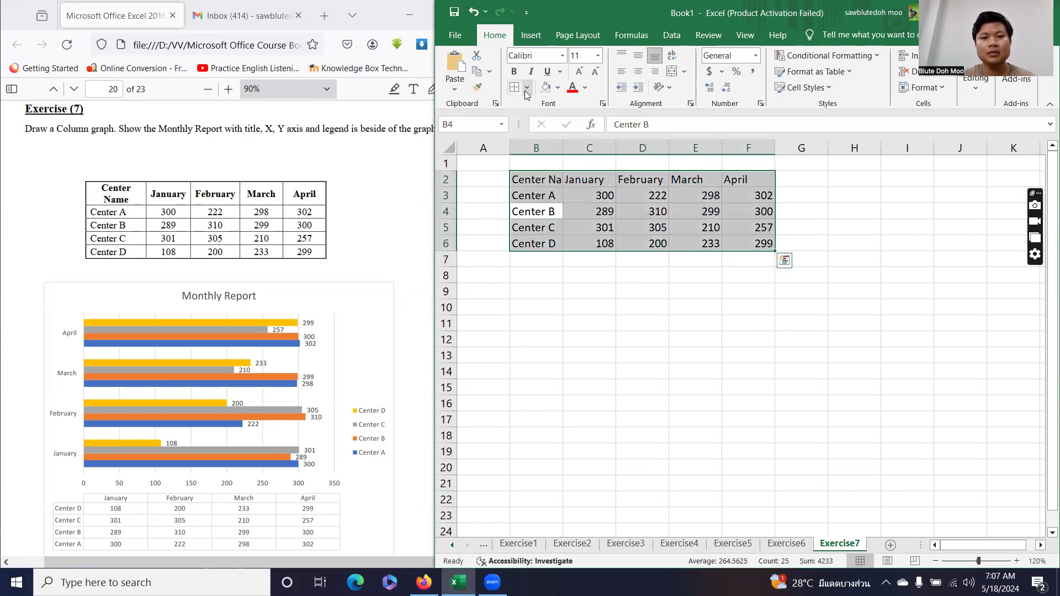
click(526, 87)
click(591, 444)
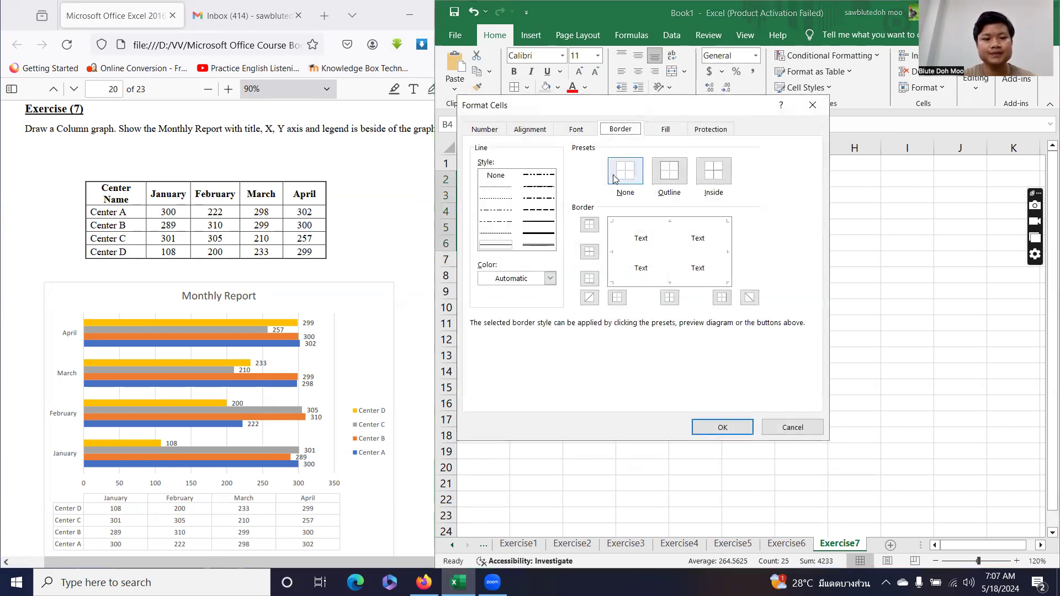
click(538, 221)
click(669, 171)
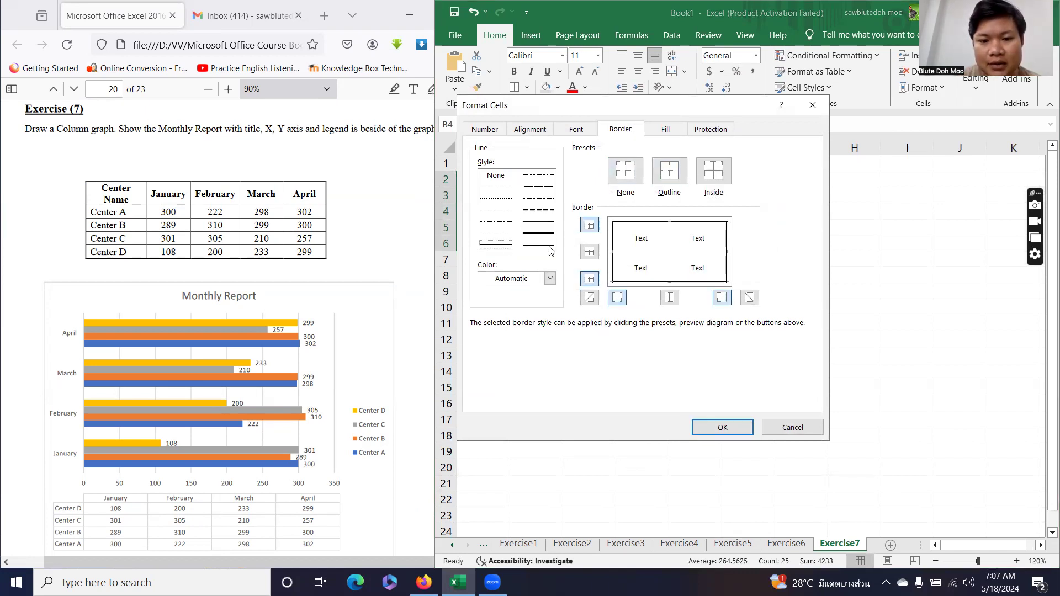
click(714, 171)
click(724, 427)
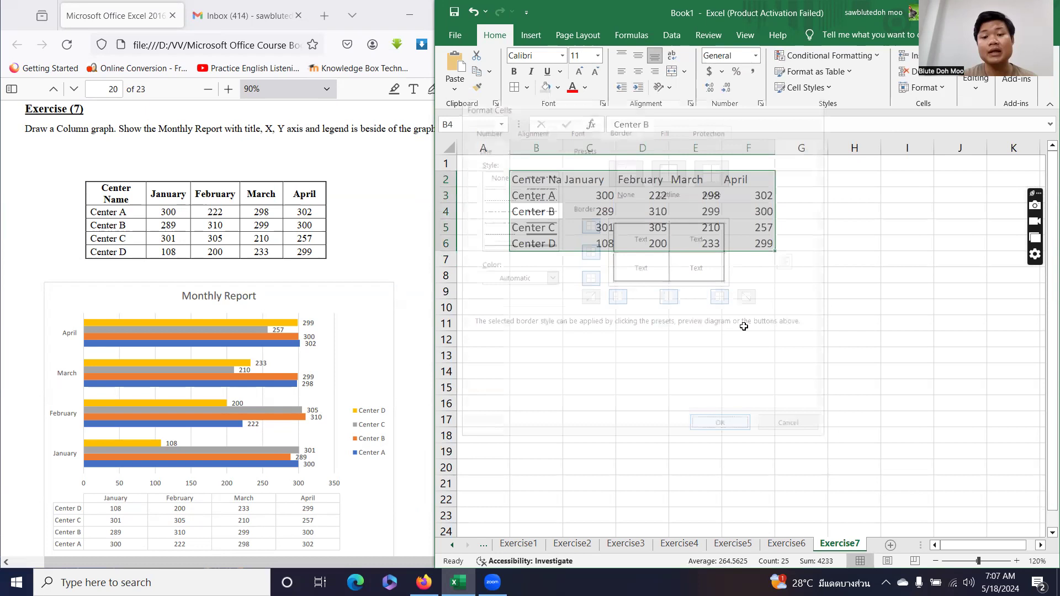
click(744, 326)
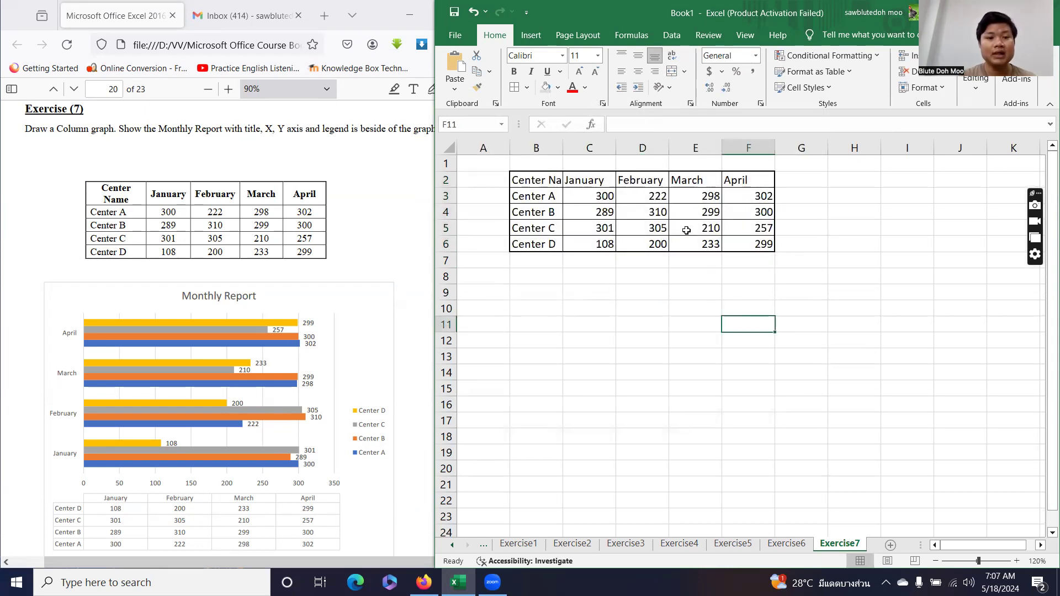
Wrap the Center Name heading and make B2:F2 centred, middle-aligned, bold Times New Roman.
click(553, 179)
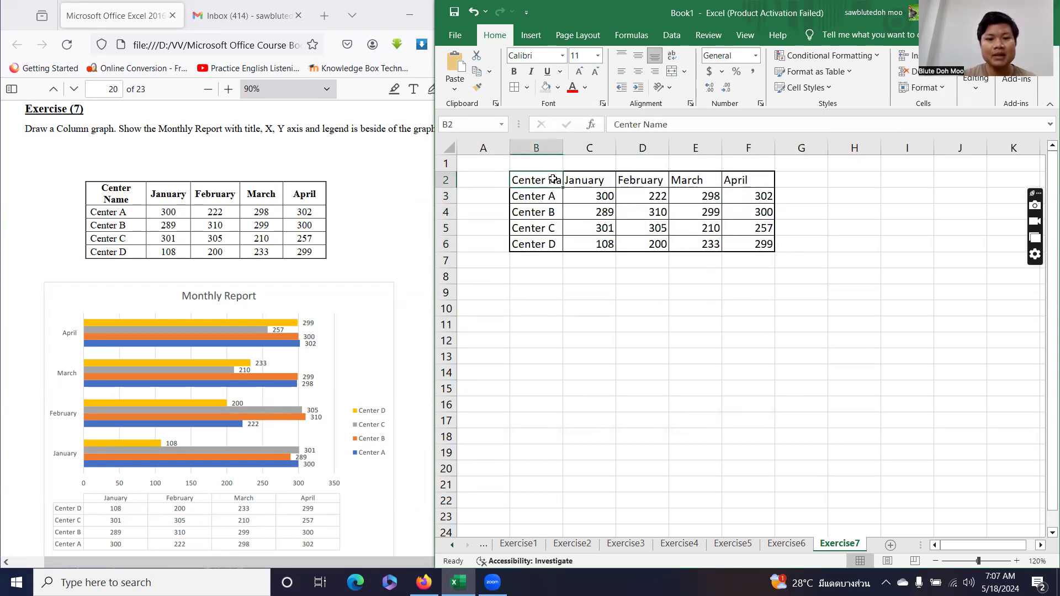
click(673, 56)
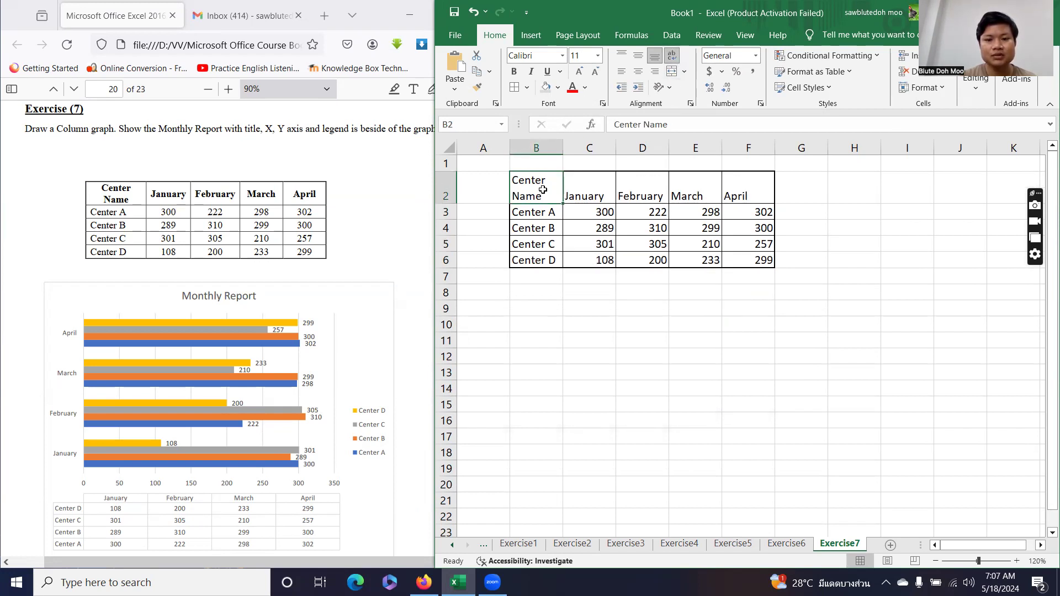
drag(547, 190, 739, 190)
click(637, 73)
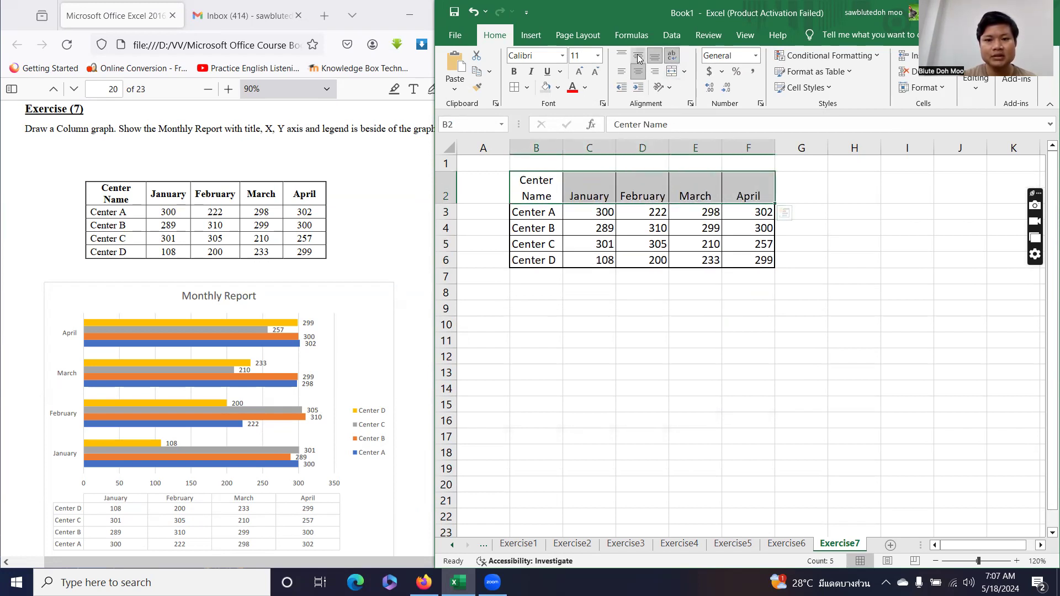
click(638, 57)
click(546, 56)
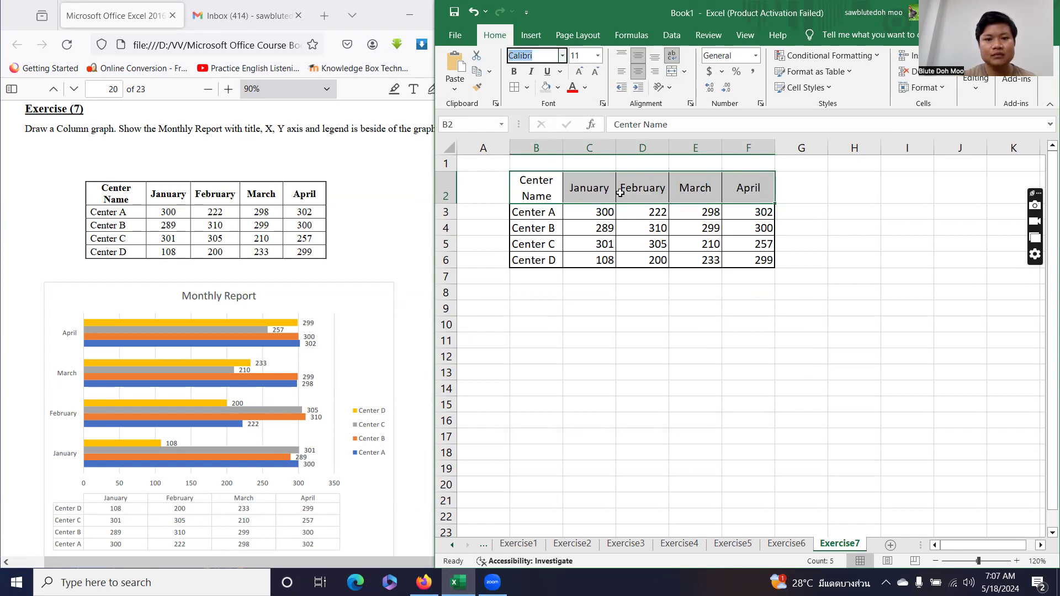
text(Times New R)
key(Return)
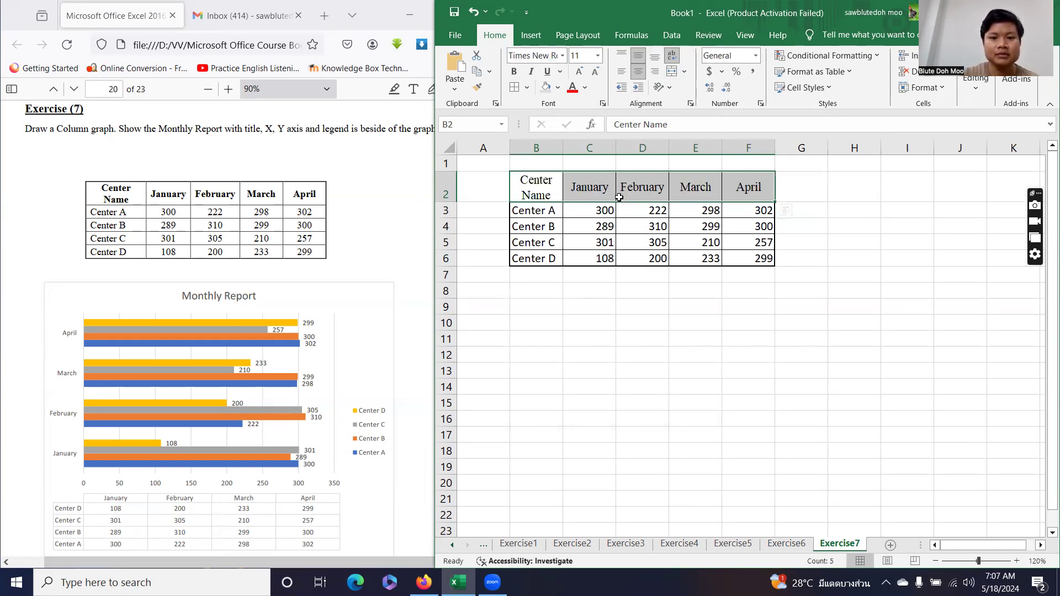
click(514, 72)
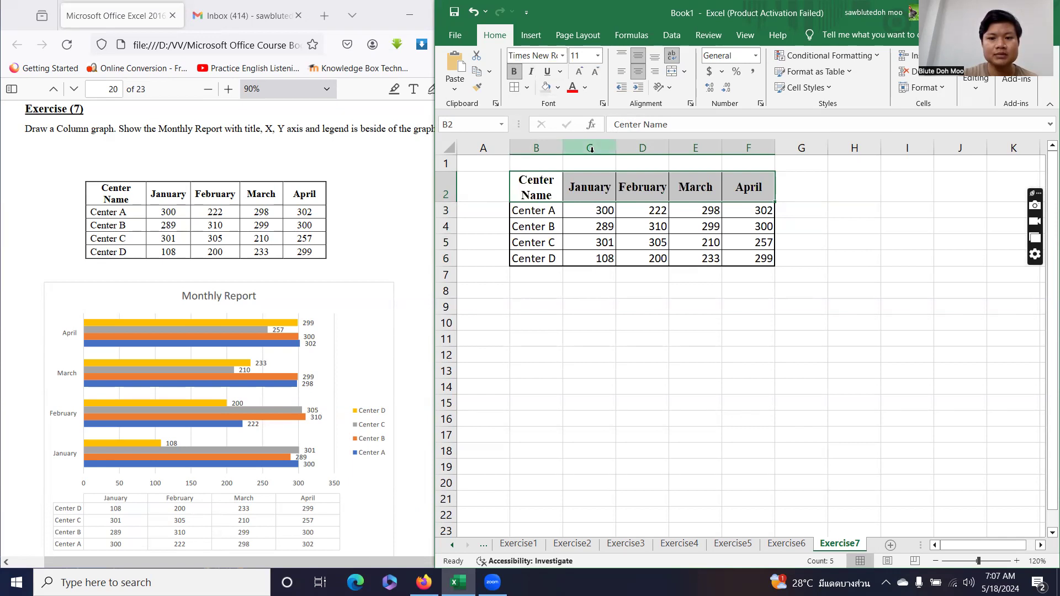
click(633, 322)
Centre the monthly figures in C3:F6 and select the whole table B2:F6.
drag(587, 216, 756, 258)
click(638, 72)
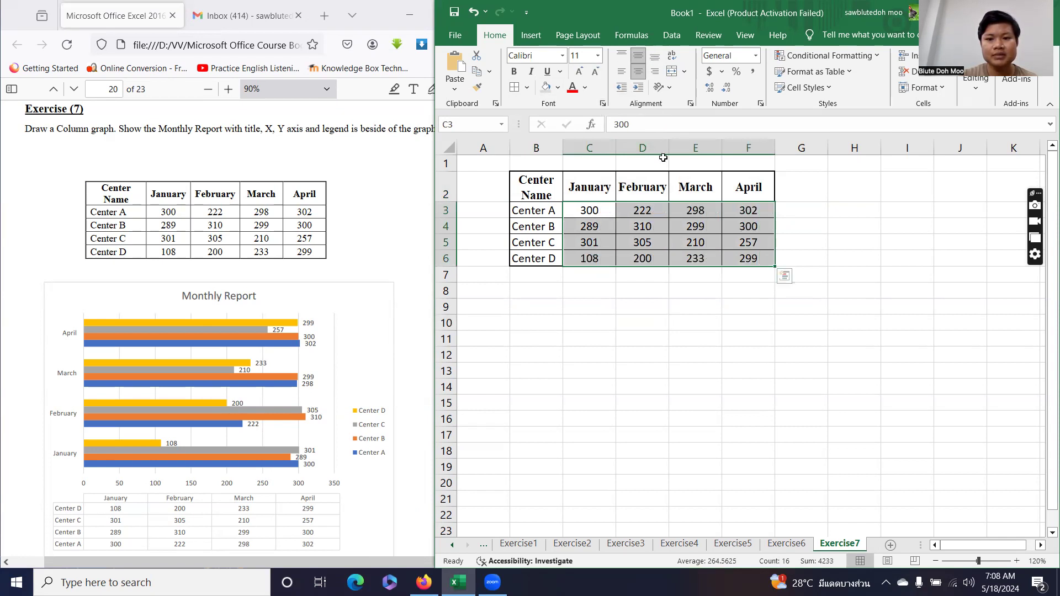
click(668, 320)
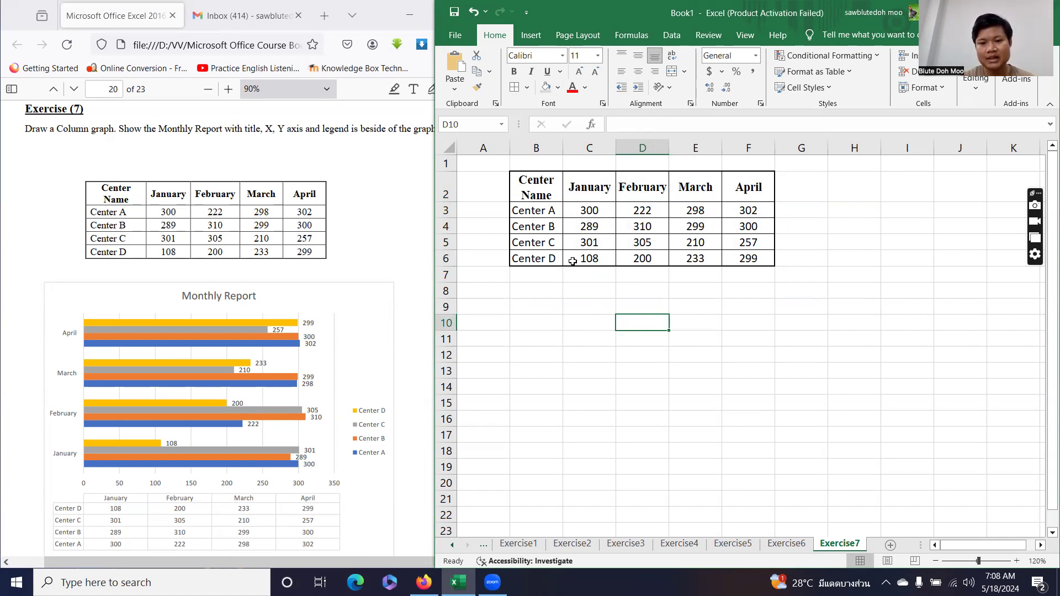
drag(539, 182, 749, 258)
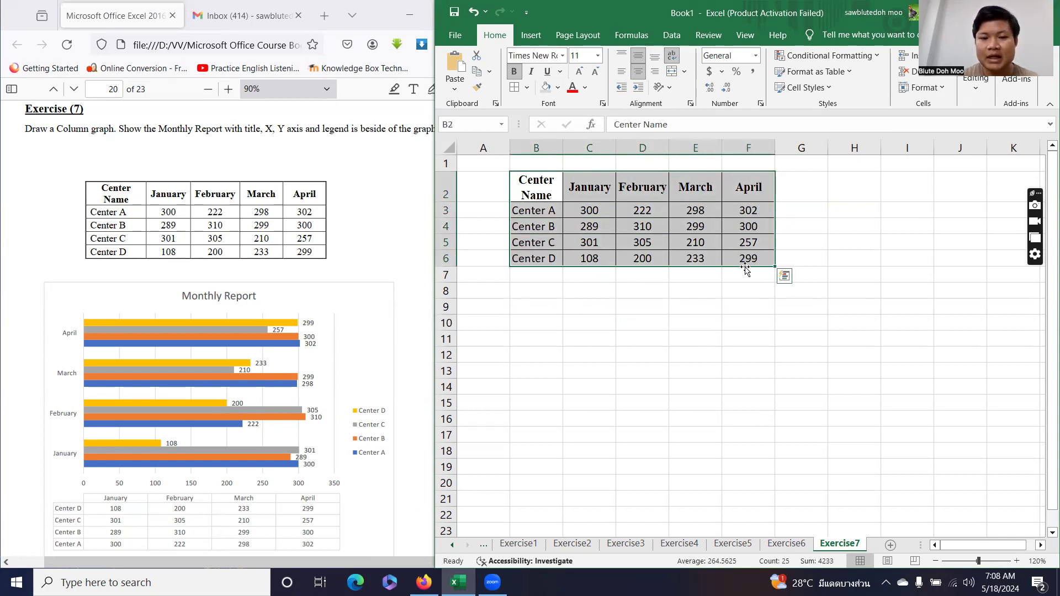
click(441, 189)
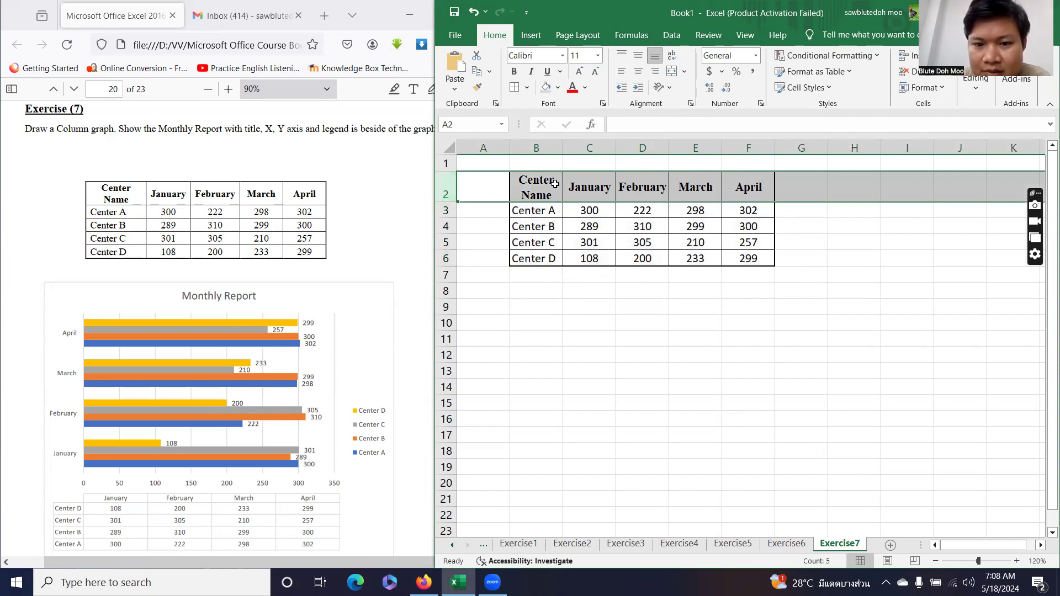
click(595, 187)
key(Right)
key(Right)
key(Right)
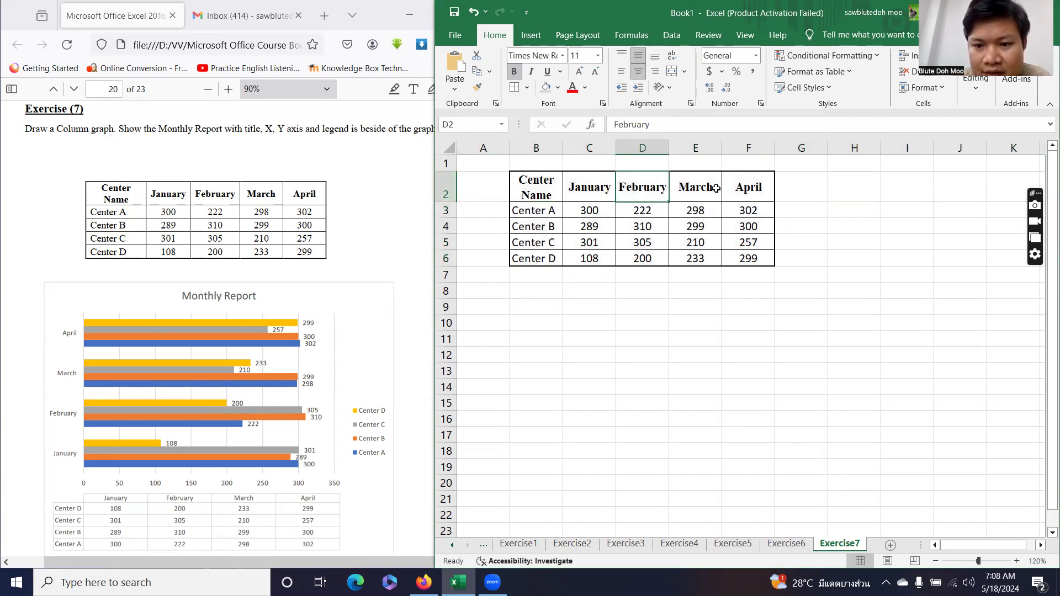
drag(539, 189, 744, 258)
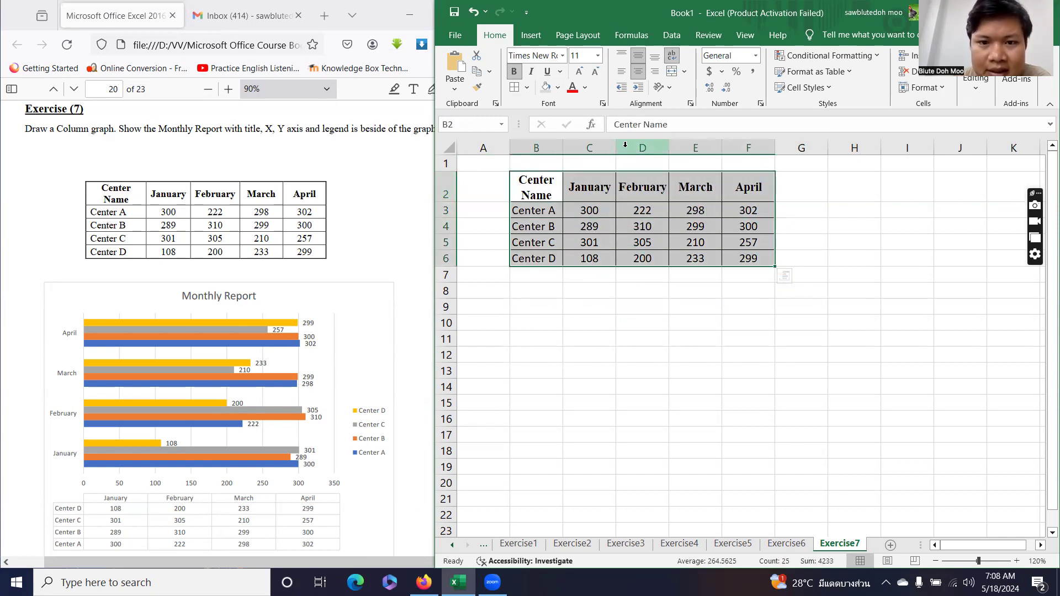
click(531, 36)
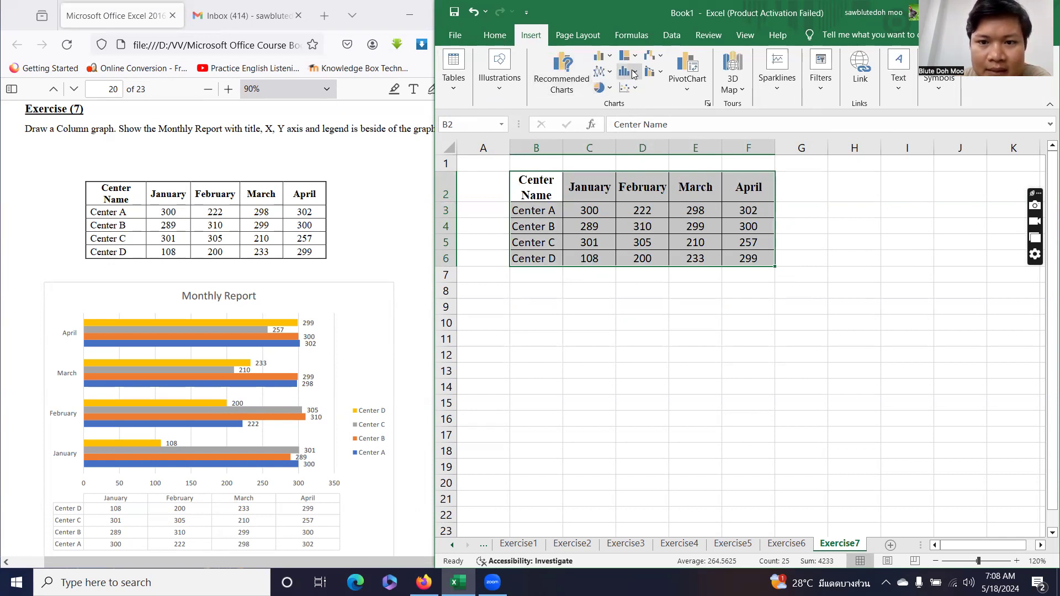
Insert a 2-D clustered bar chart of B2:F6 and drag it below the table.
click(617, 58)
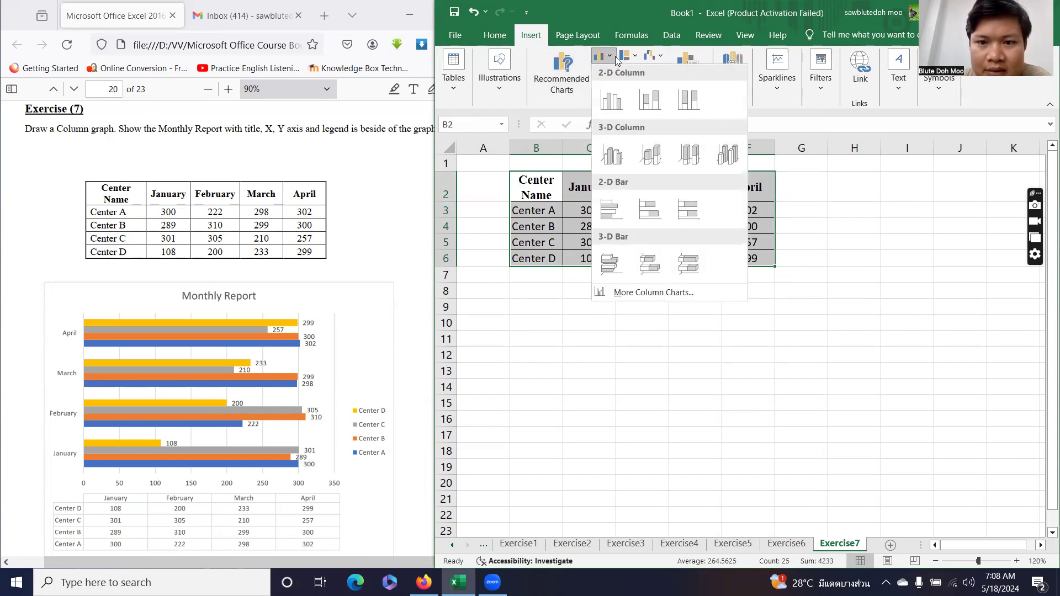
click(609, 215)
drag(841, 233, 755, 286)
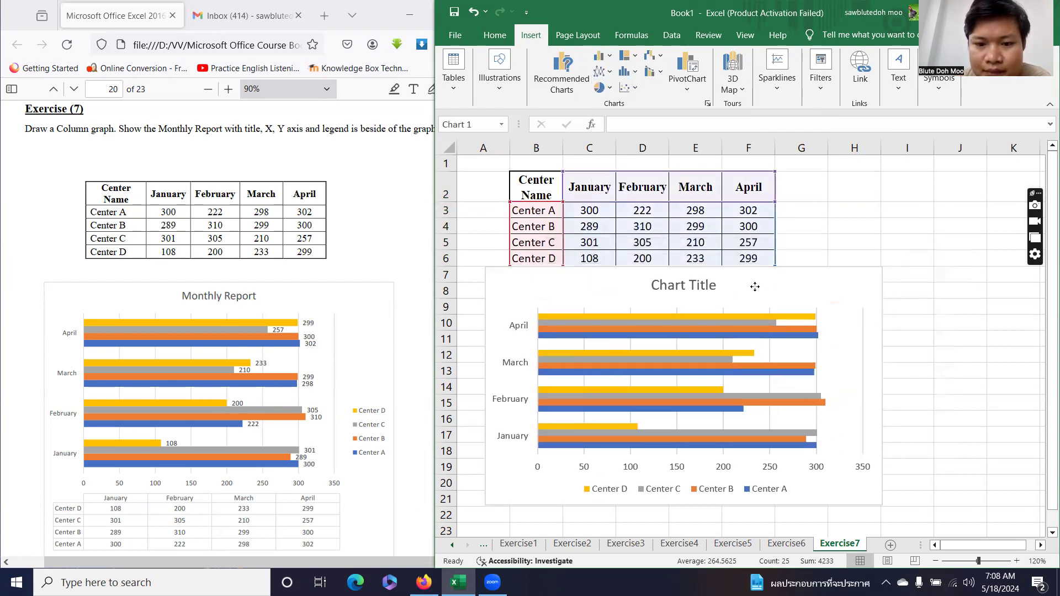
click(673, 308)
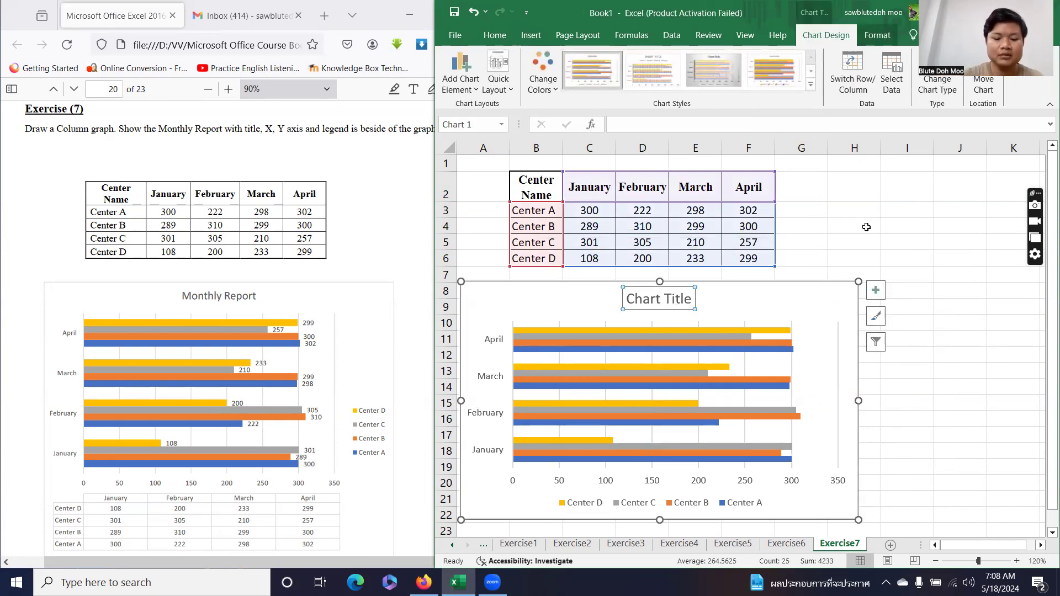
Replace the default chart title with 'Monthly Report'.
text(M)
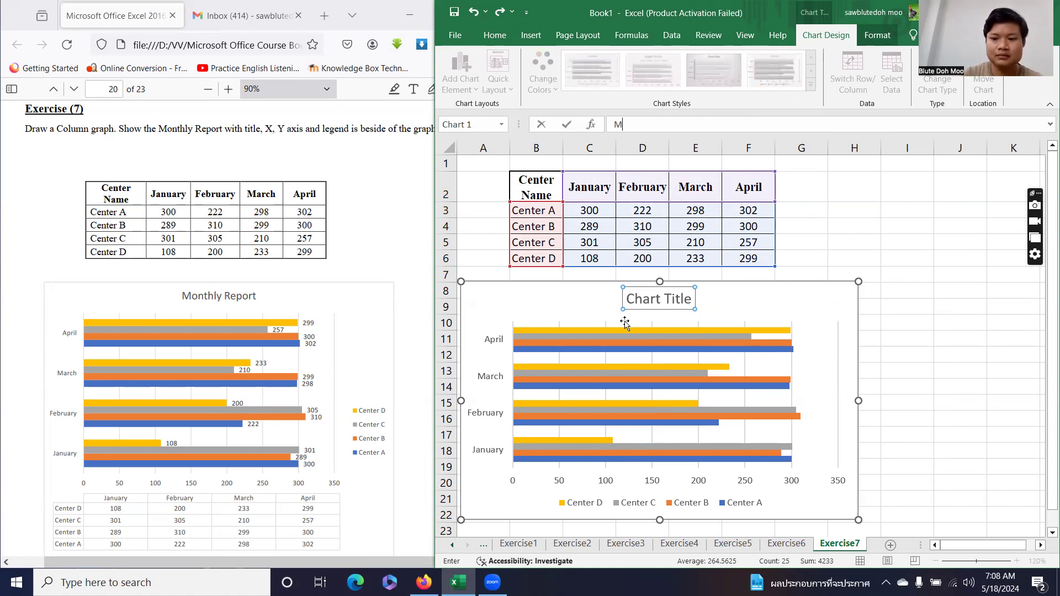
key(Return)
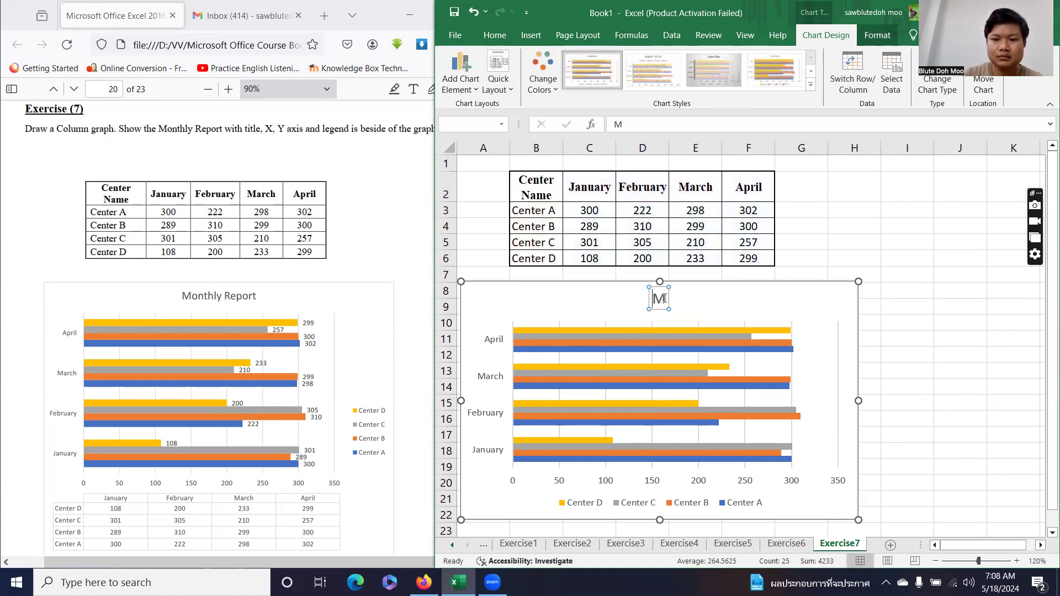
text(onthly Report)
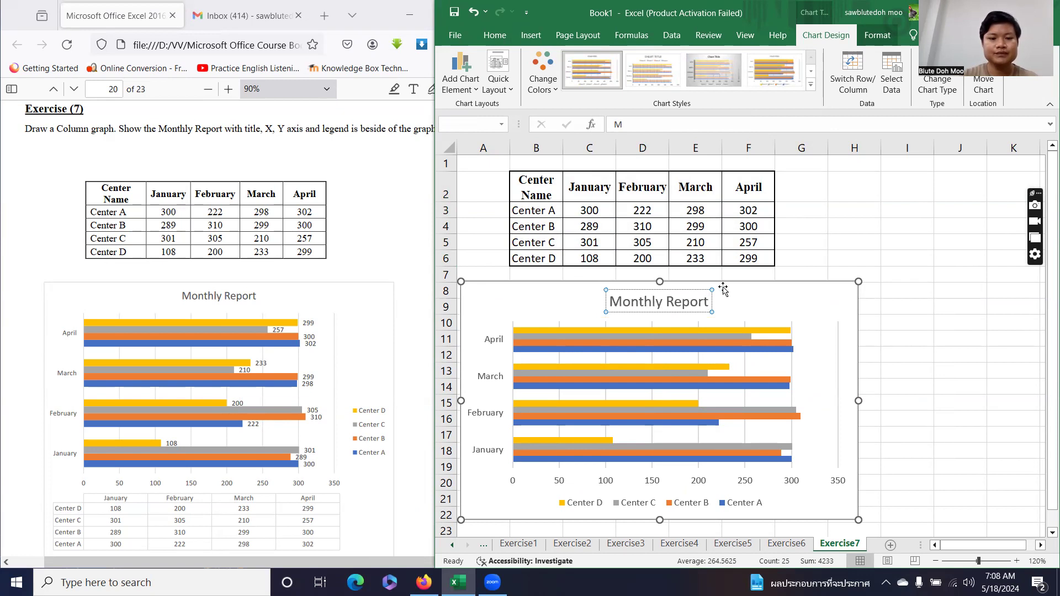
click(803, 292)
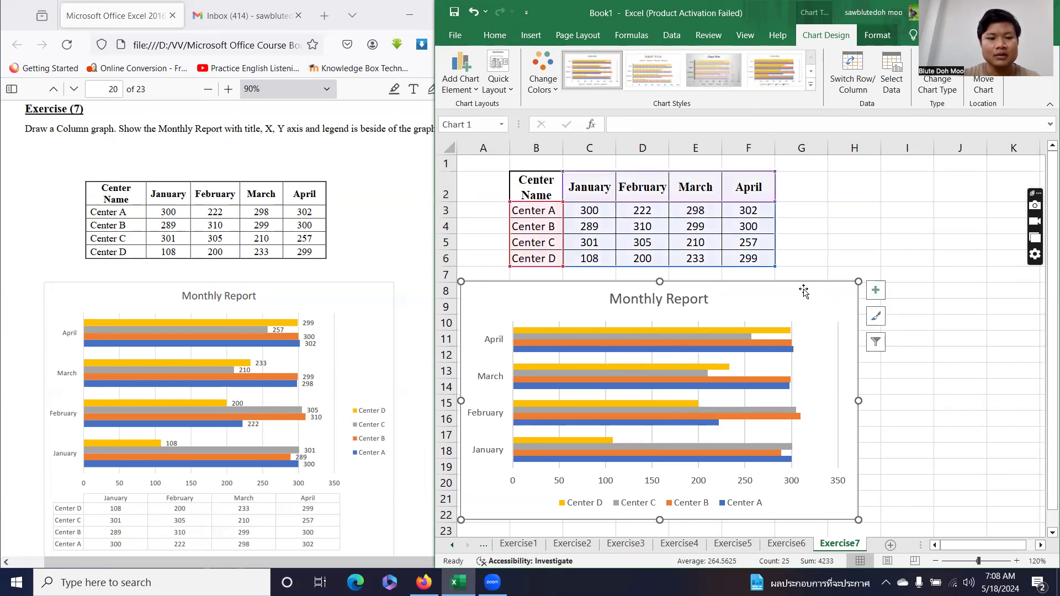
mouse_move(735, 416)
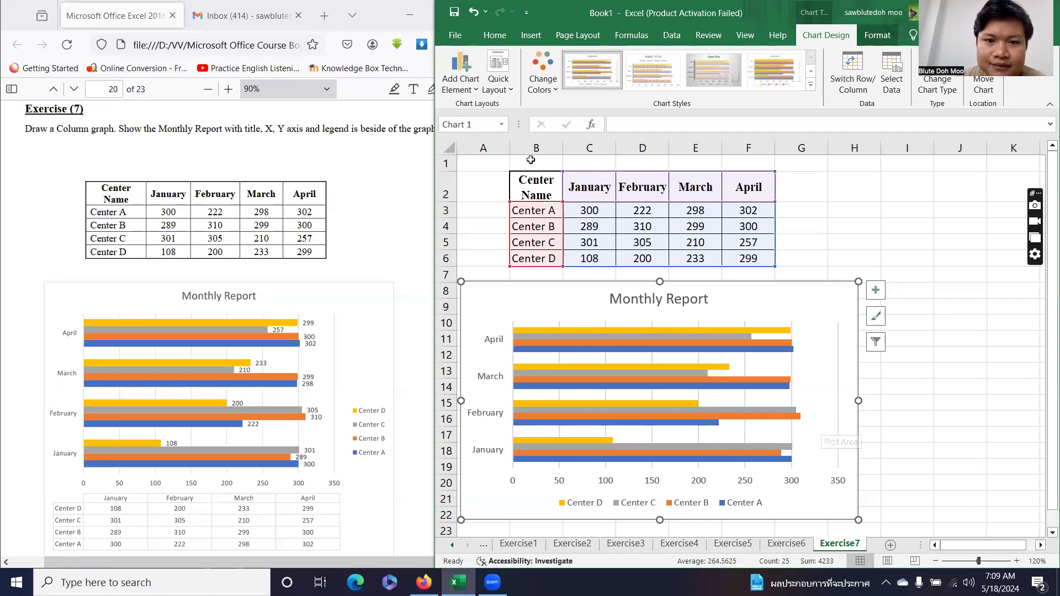
Place the chart legend on the right.
click(468, 81)
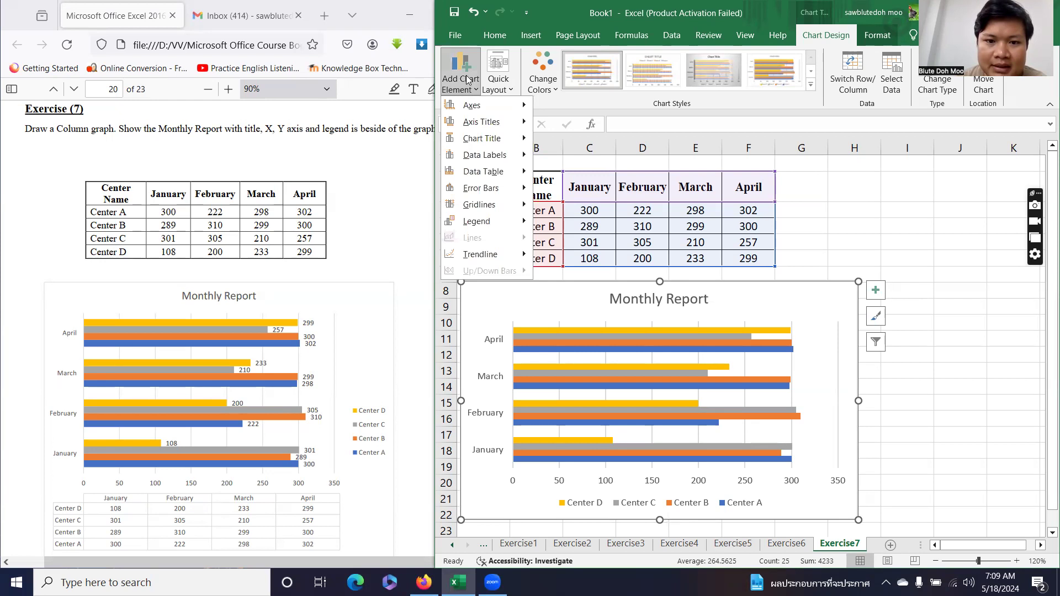
mouse_move(483, 222)
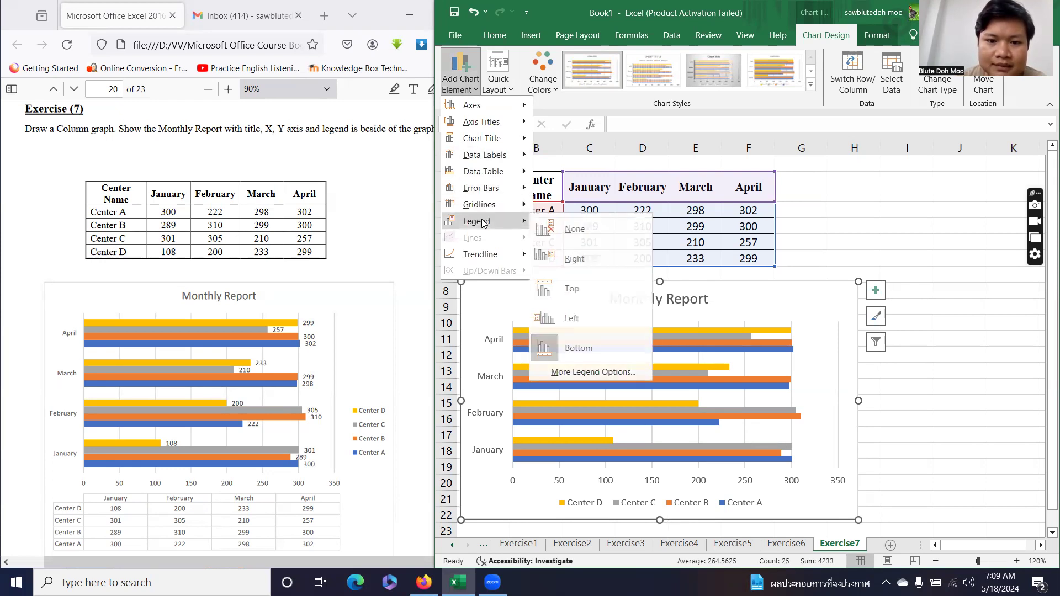
click(576, 259)
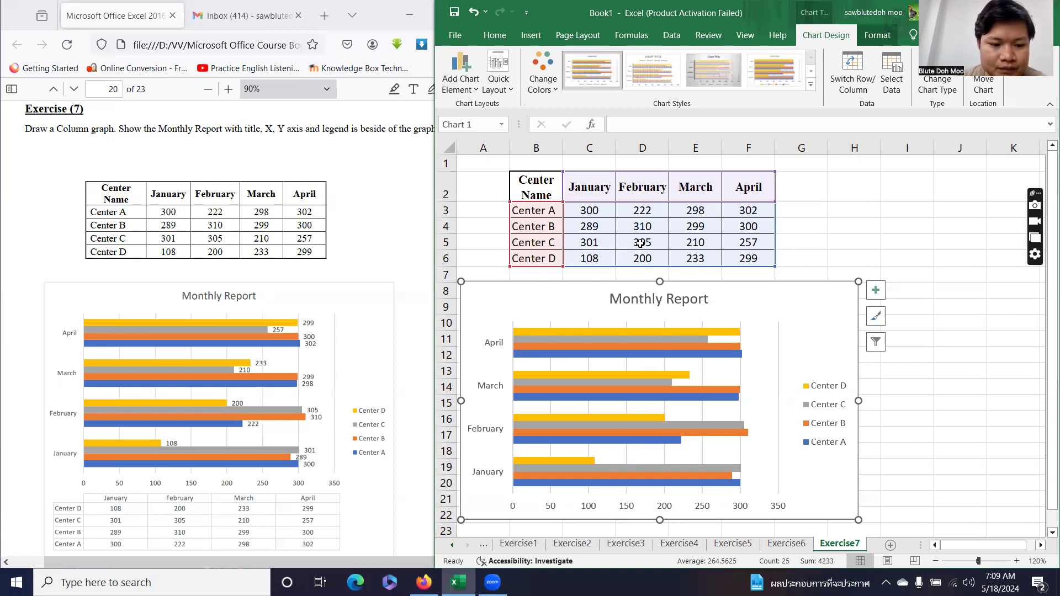
Add a data table without legend keys beneath the bars.
click(475, 87)
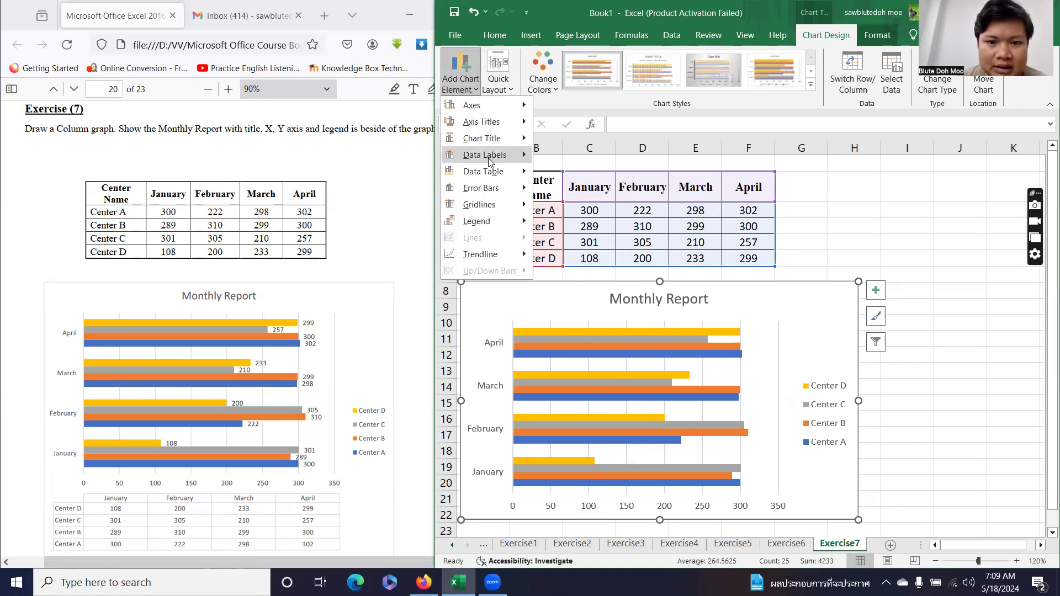
mouse_move(489, 174)
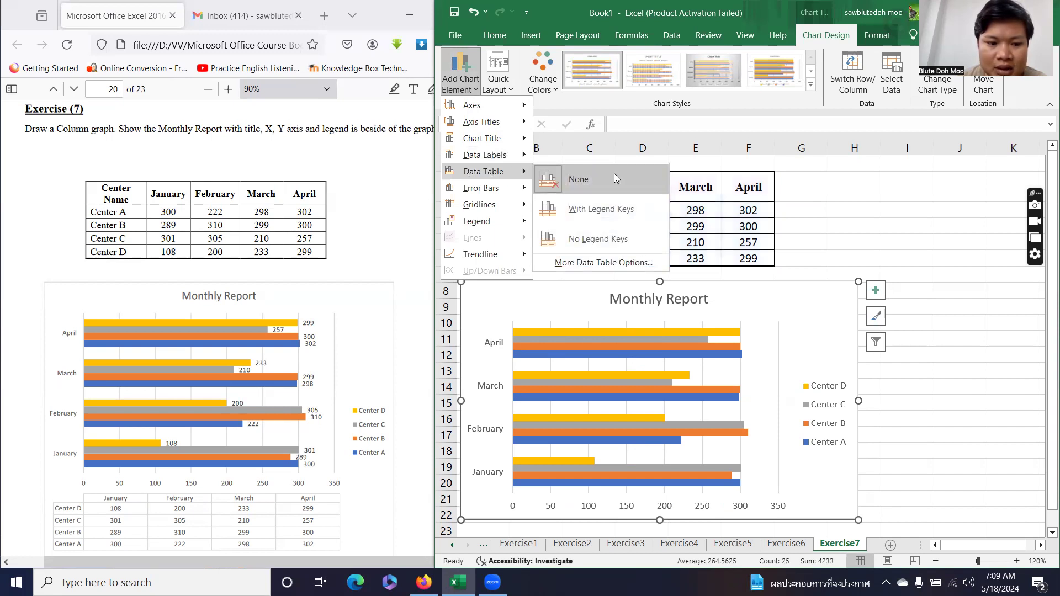
click(615, 239)
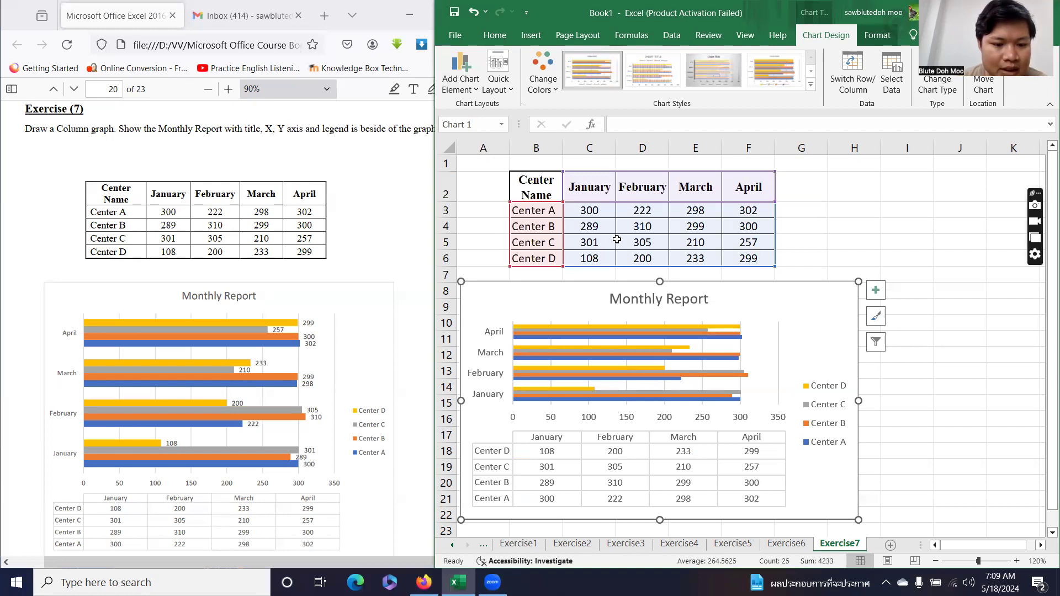
Show data labels at the outside end of each bar.
click(464, 77)
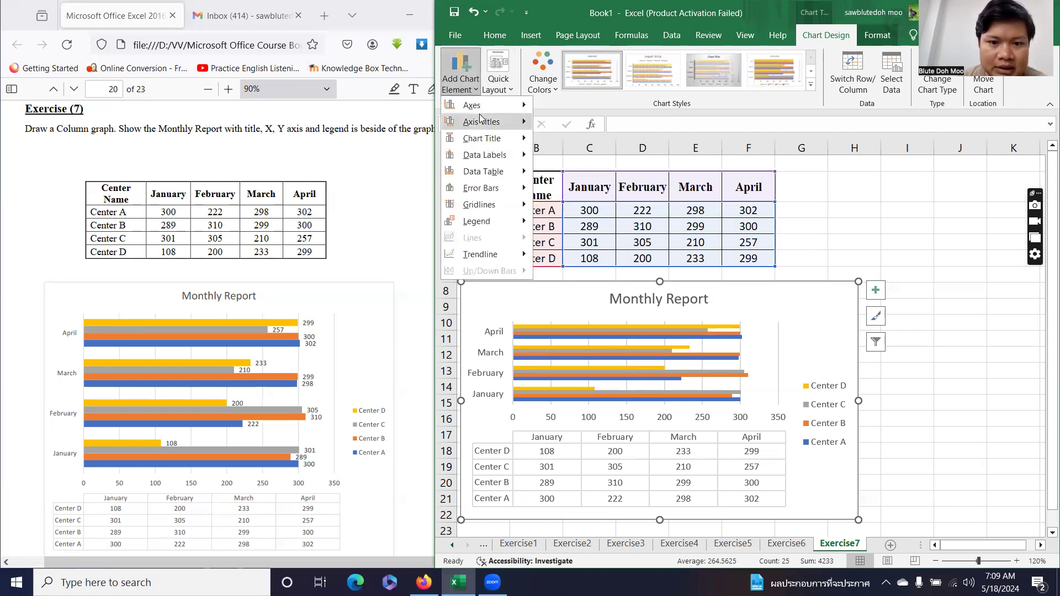
mouse_move(483, 156)
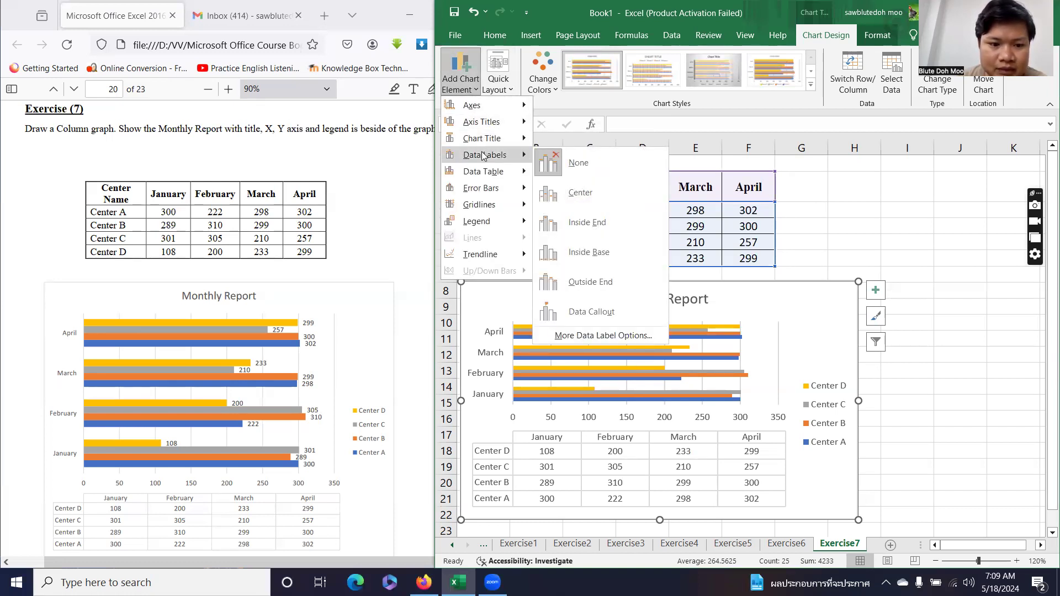
click(589, 282)
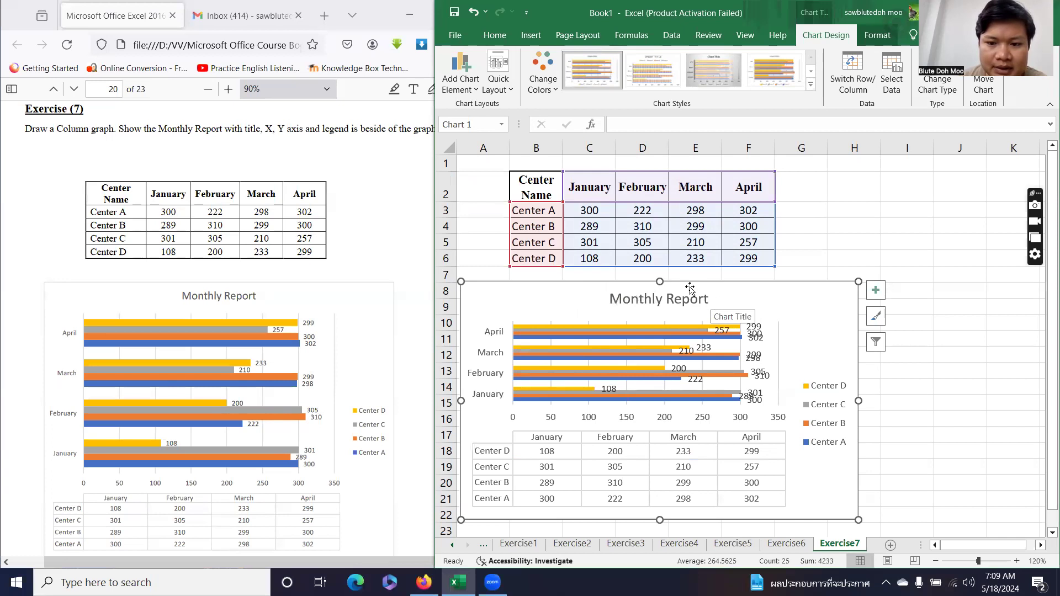
Stretch the chart's bottom edge down to about row 24 so its data table fits.
drag(690, 288, 689, 283)
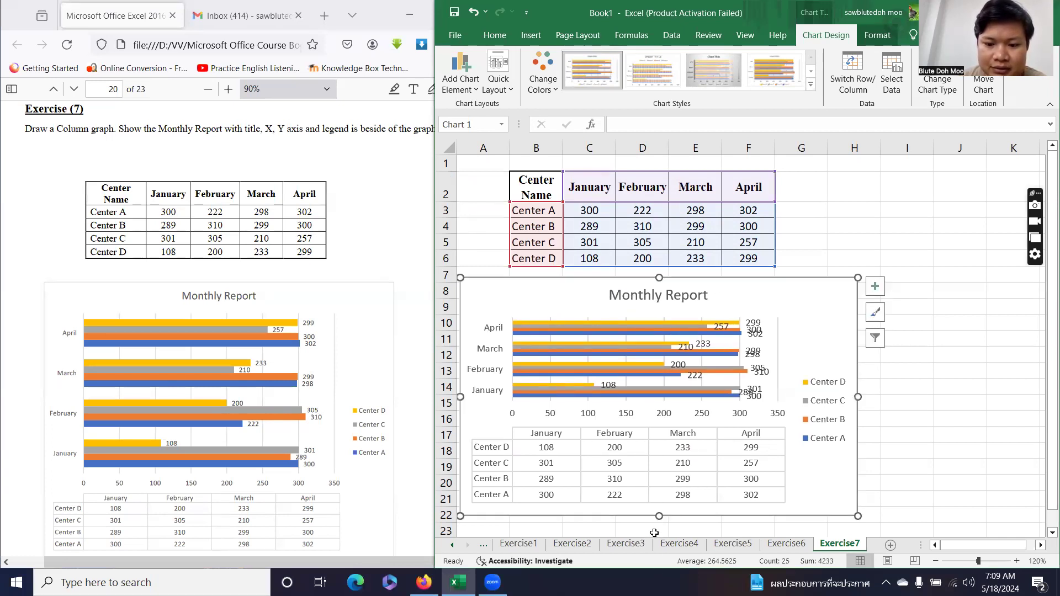
drag(660, 518, 660, 529)
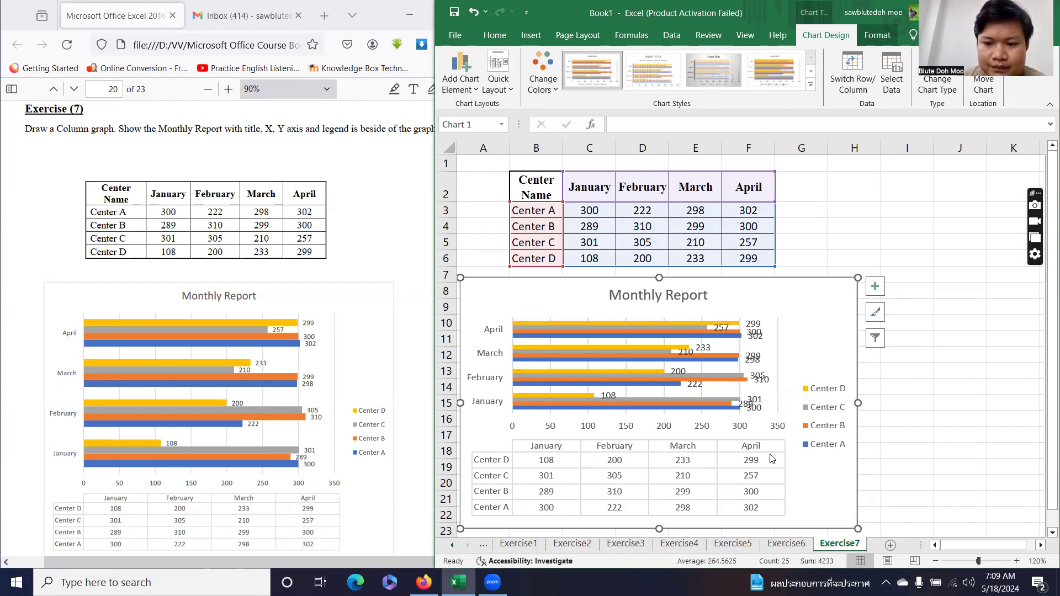
click(935, 561)
drag(640, 490, 641, 525)
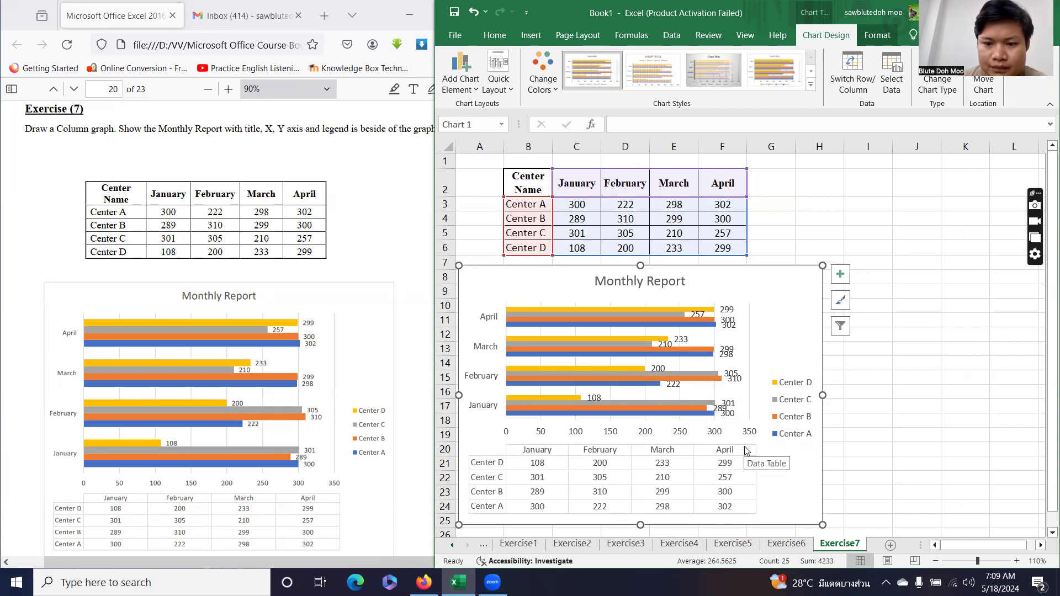
scroll(746, 450, down, 1)
drag(641, 467, 640, 481)
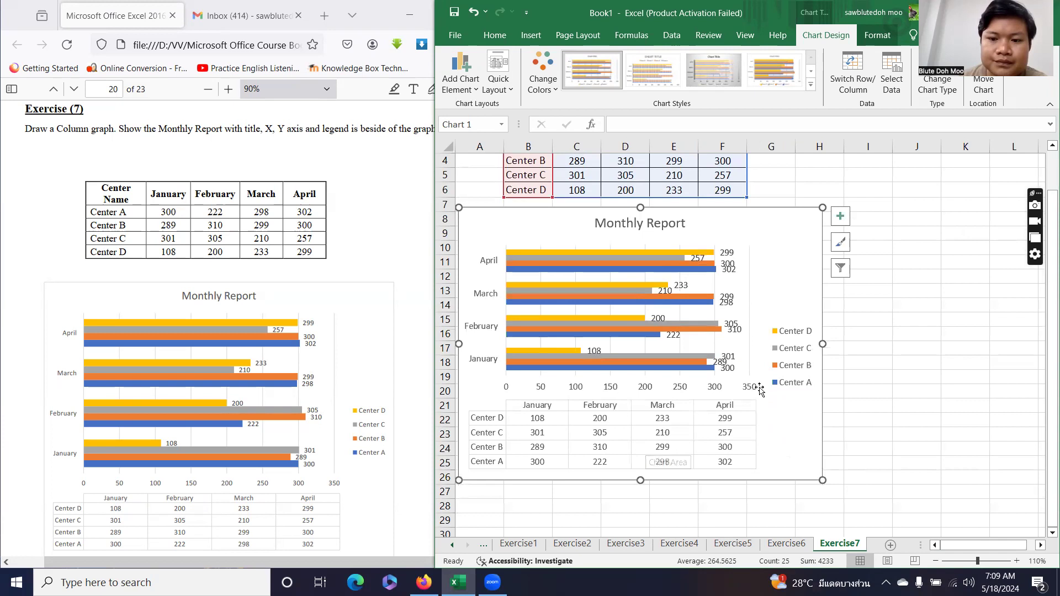
scroll(753, 417, up, 1)
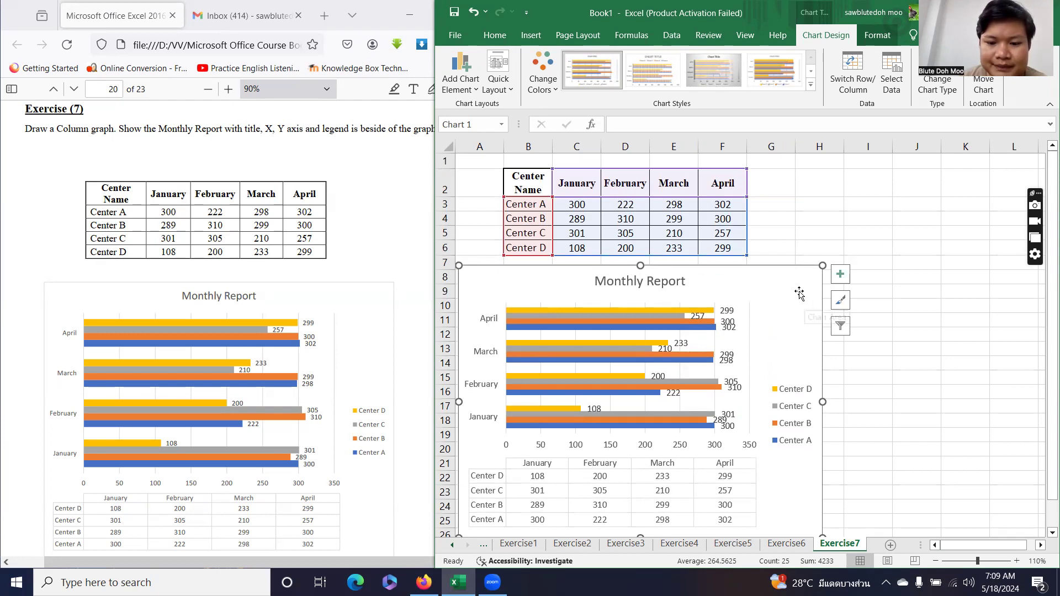
click(792, 226)
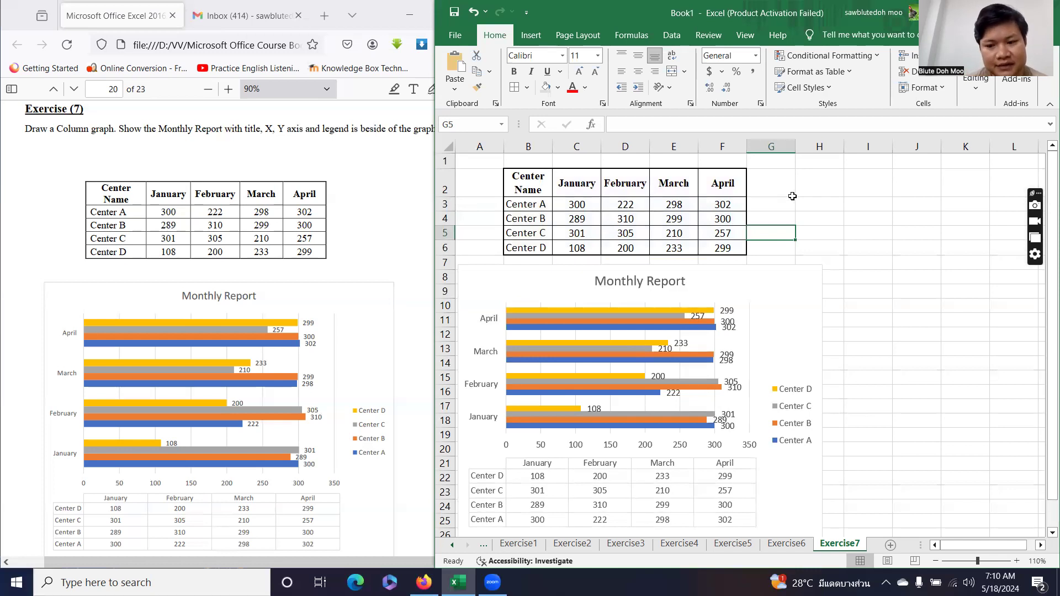
scroll(153, 394, down, 10)
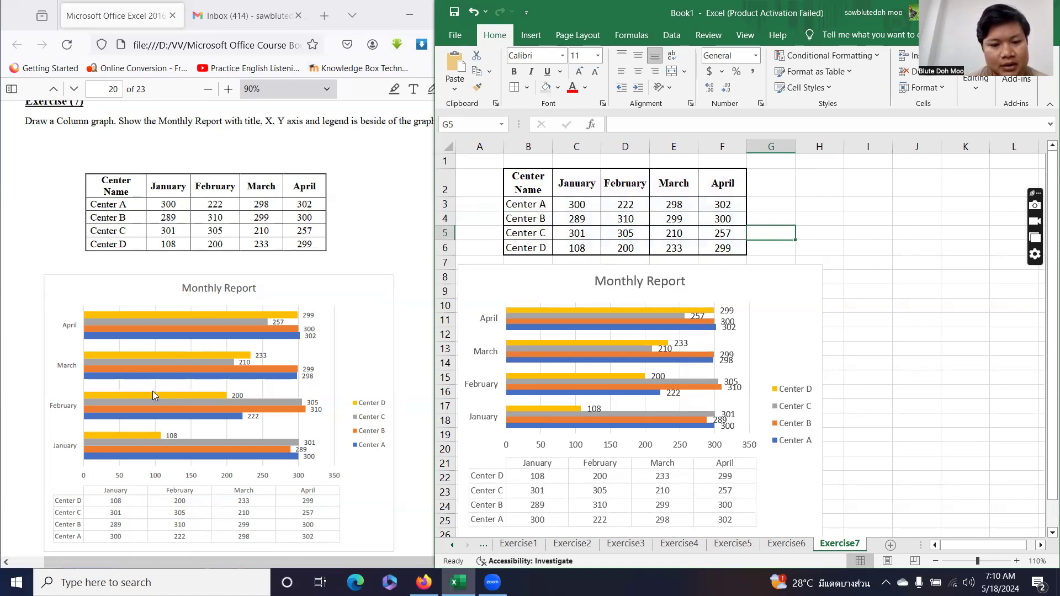
scroll(152, 391, down, 1)
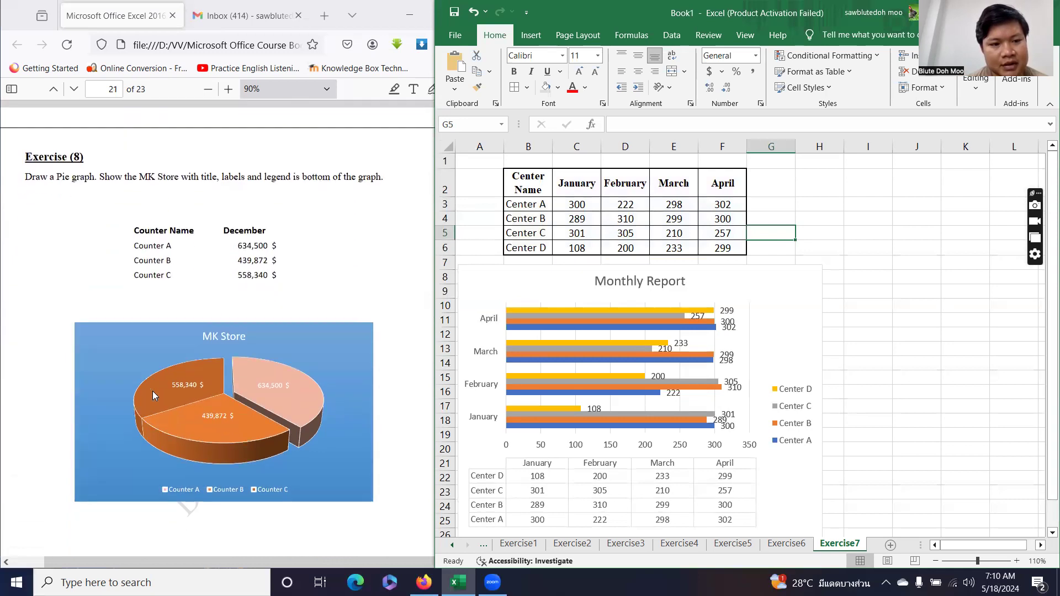
Add a new worksheet named Exercise8 and set its zoom to 110%.
click(890, 545)
click(468, 545)
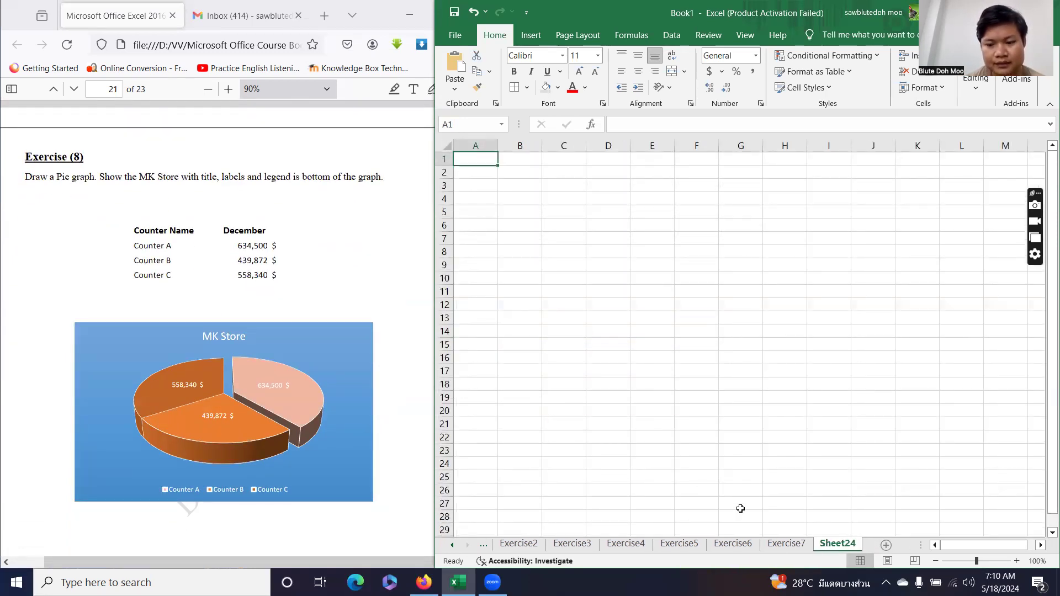
double_click(831, 543)
text(Exercise)
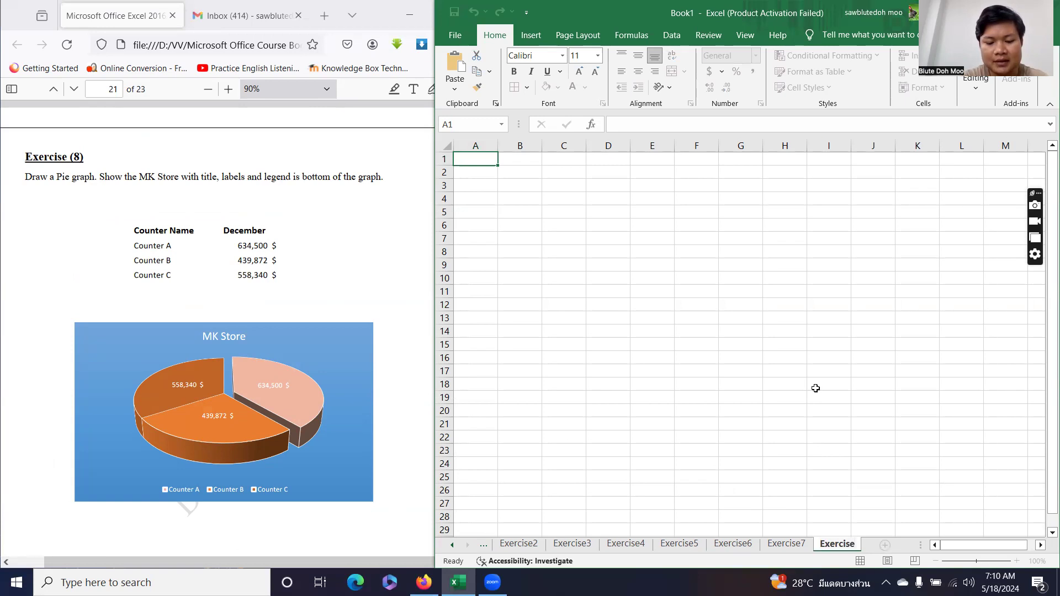
text(8)
key(Return)
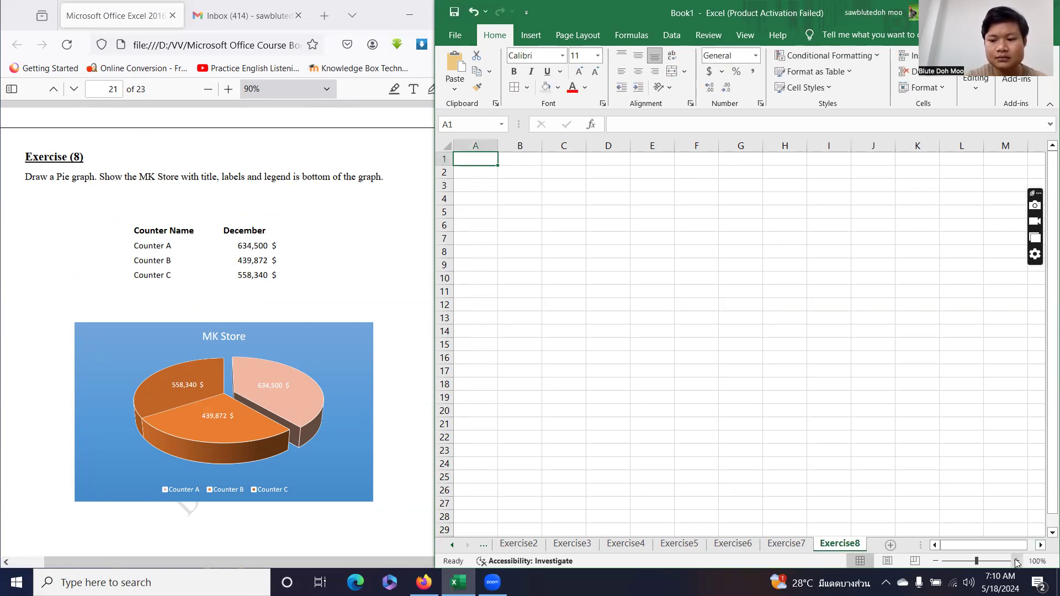
click(1016, 561)
Enter the Counter Name and December headings in B2:C2 and widen column B.
click(521, 172)
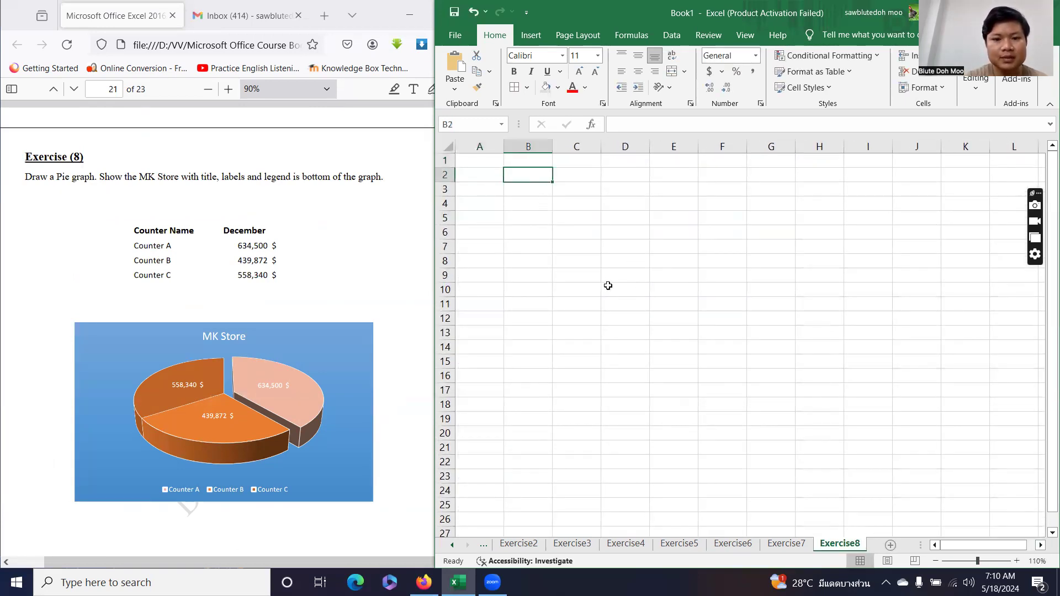
text(Counter Name)
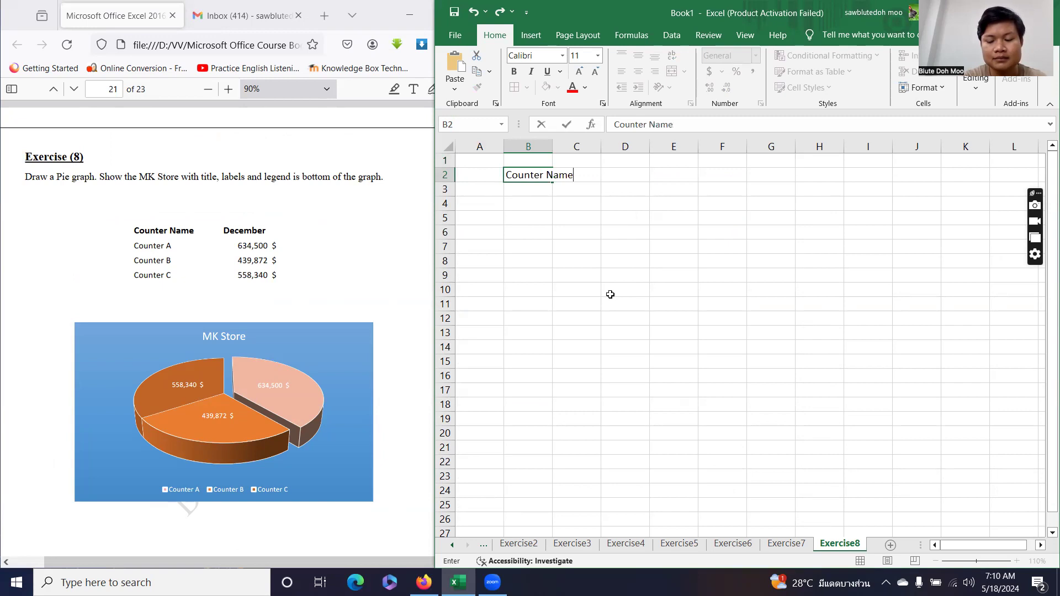
key(Tab)
text(December)
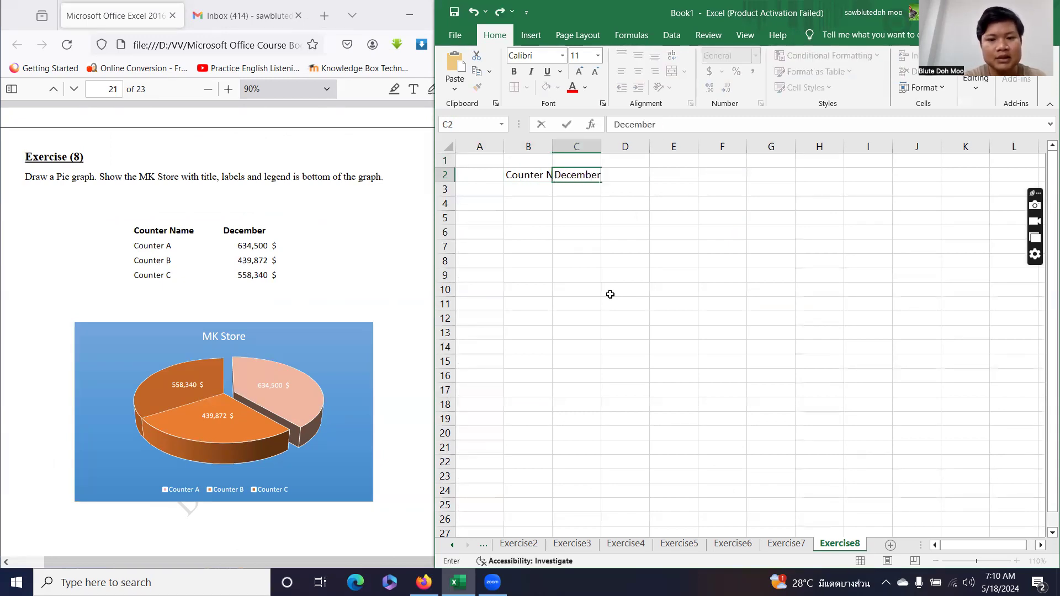
key(Return)
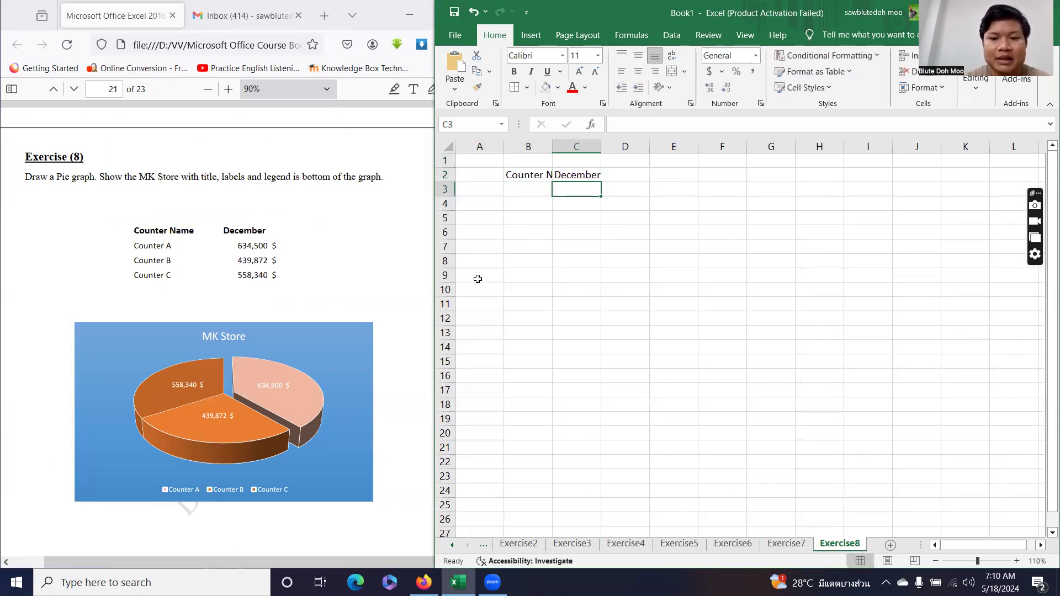
drag(552, 146, 664, 147)
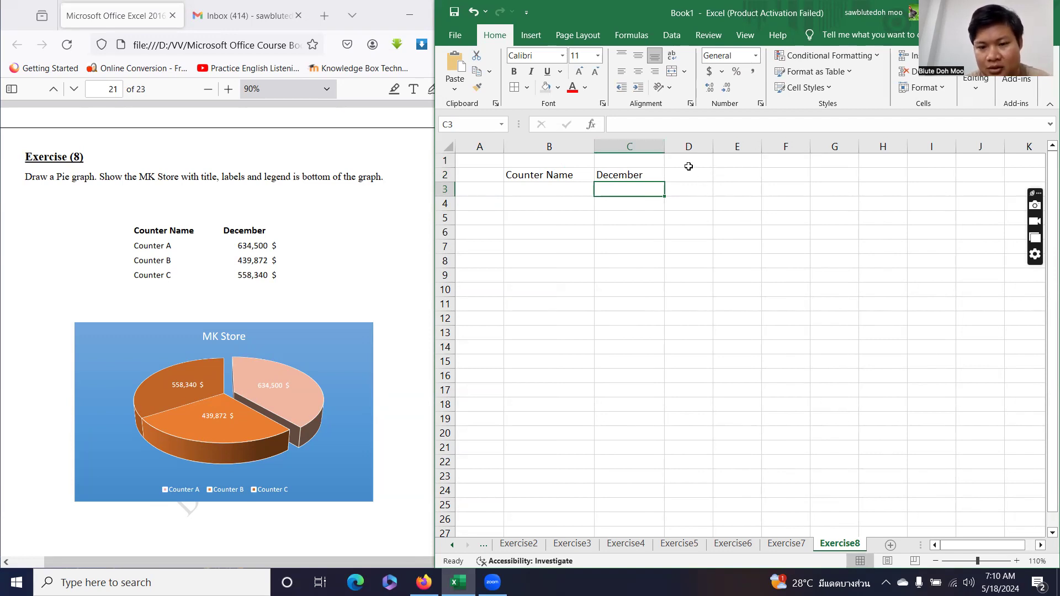
List Counter A, Counter B and Counter C in B3:B5.
click(546, 193)
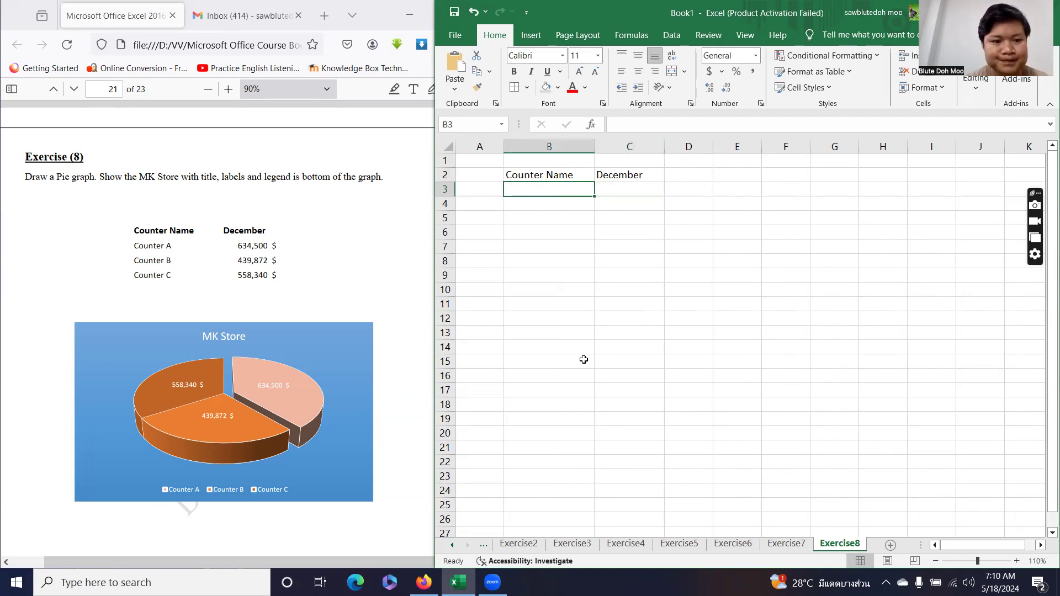
text(Counter )
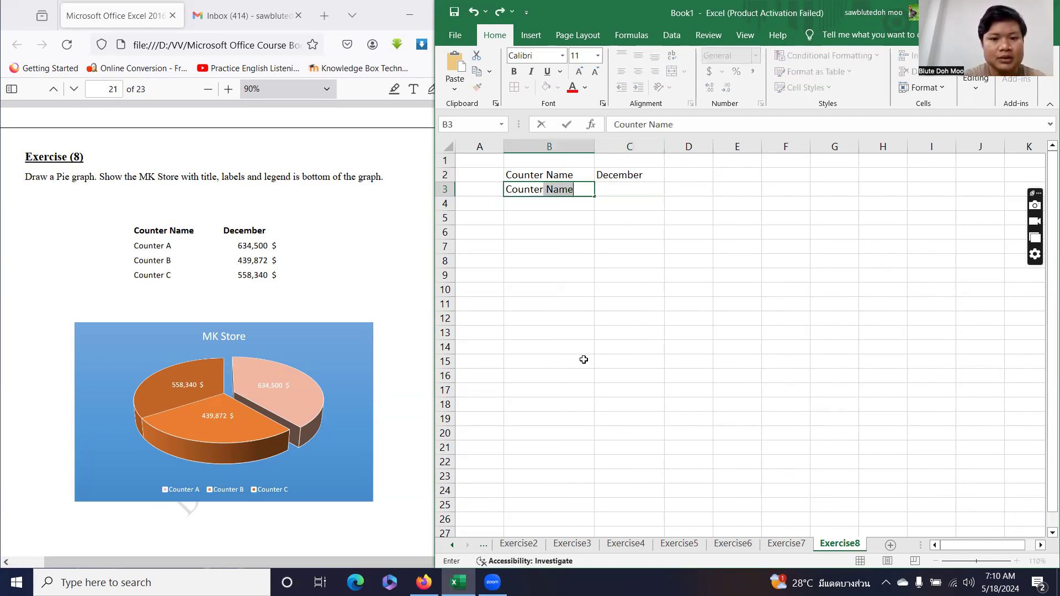
text(A)
key(Return)
text(Coua)
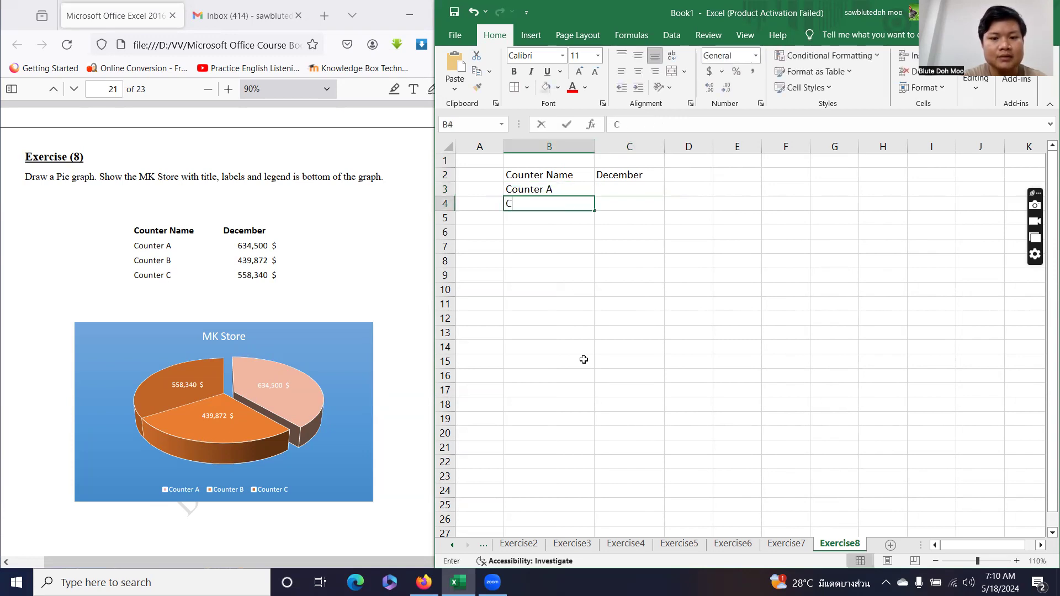
text(ter B)
key(Return)
text(Counte)
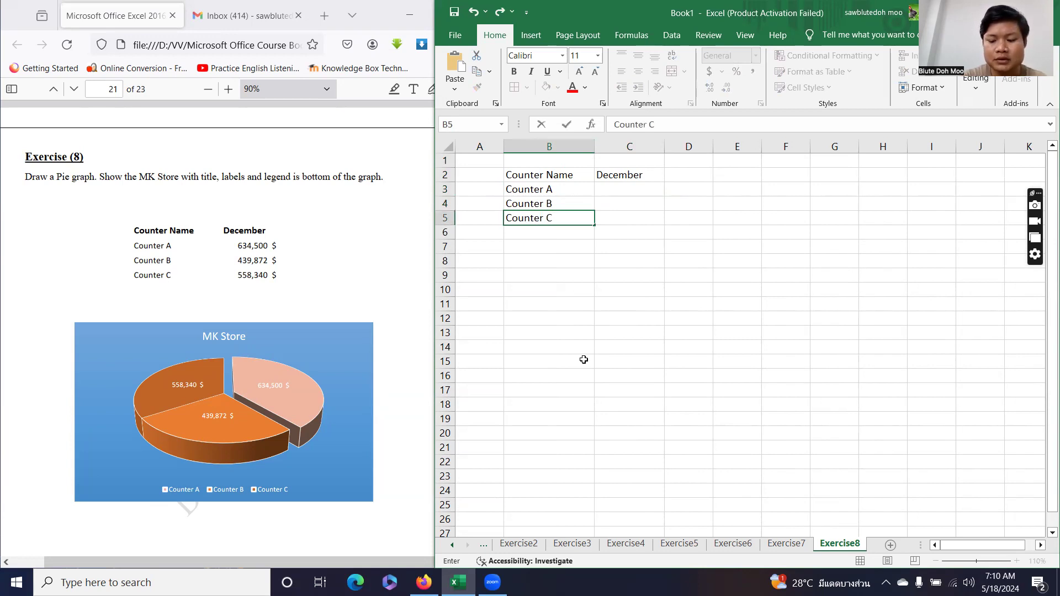
key(Tab)
Enter the December values 634500, 439872 and 558340 in C3:C5.
key(Up)
key(Up)
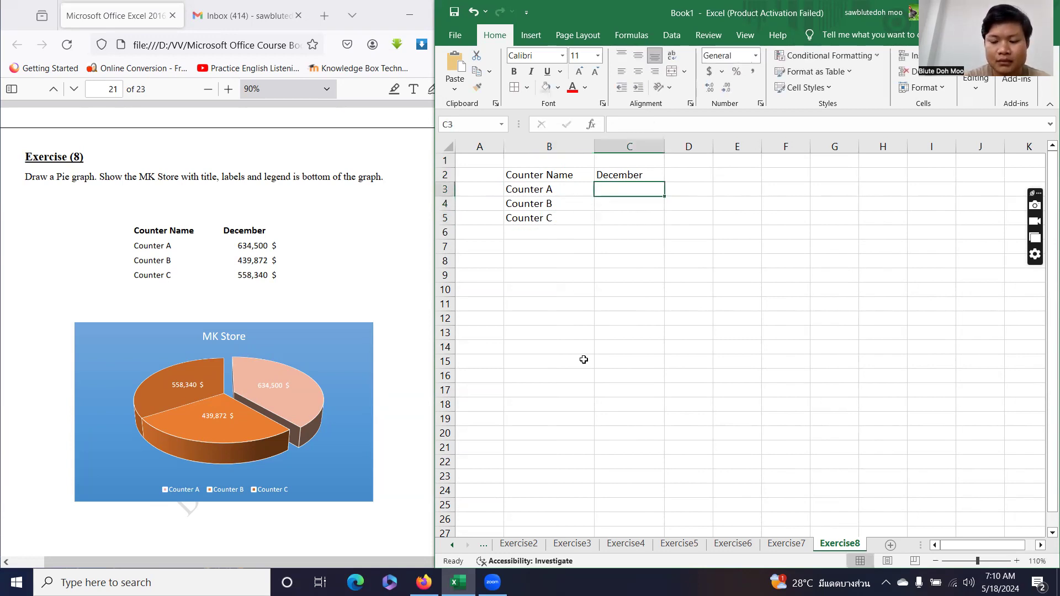
text(634500)
key(Return)
text(4398)
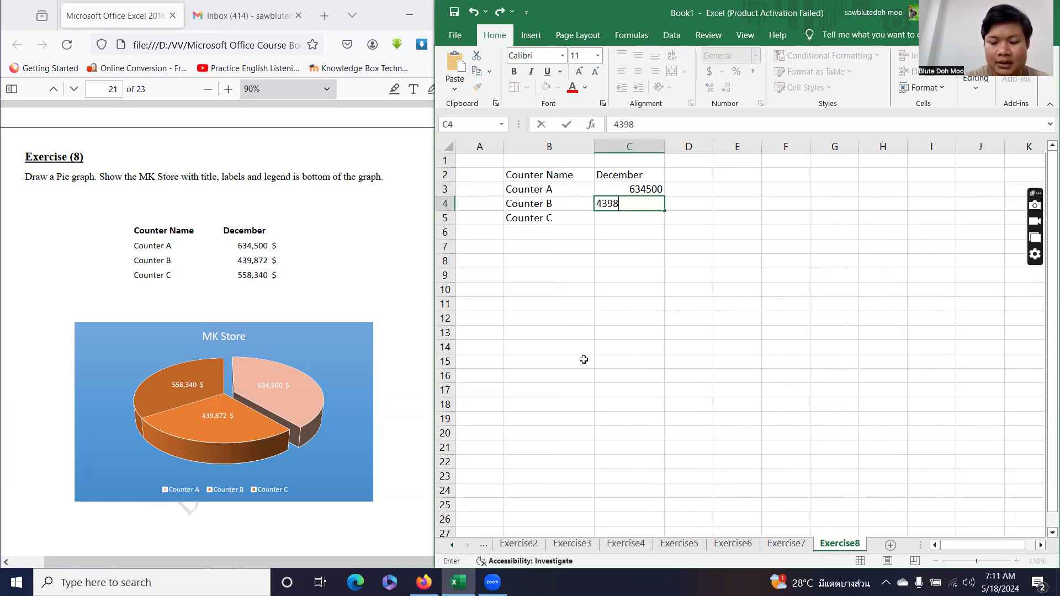
text(7255)
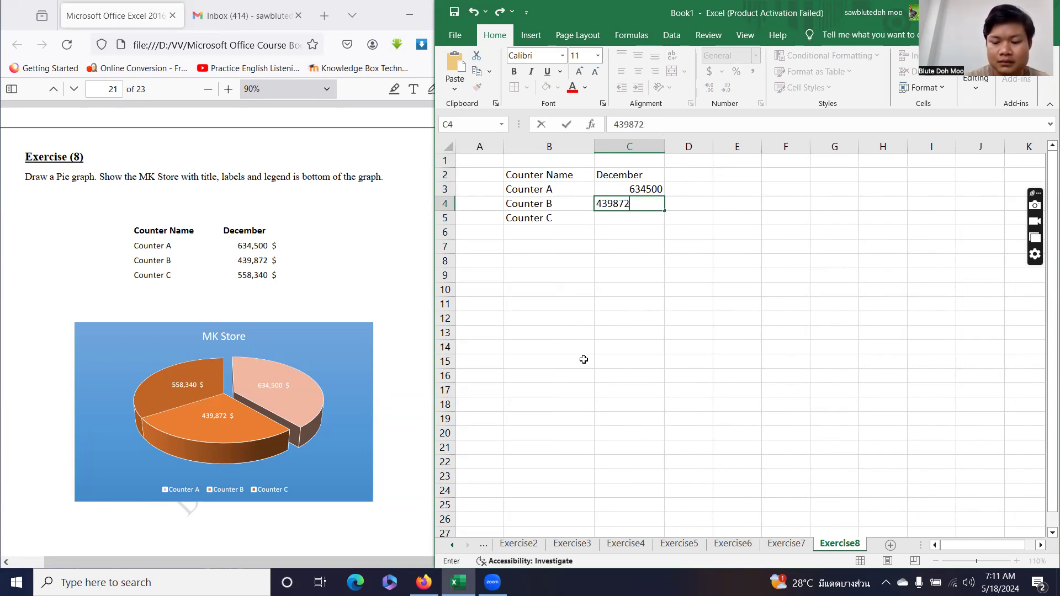
key(Return)
text(558)
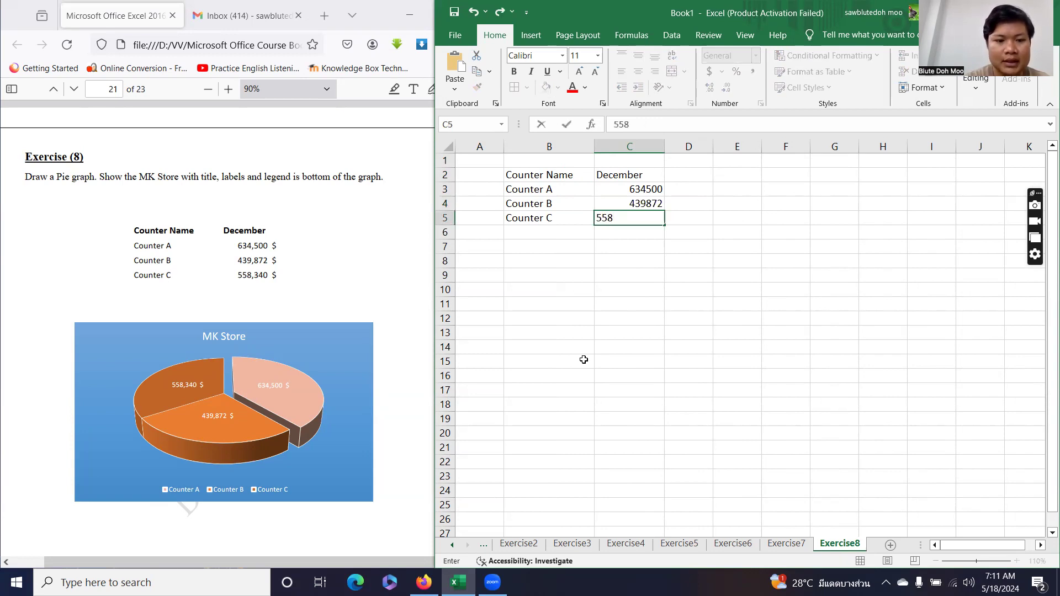
text(340)
key(Return)
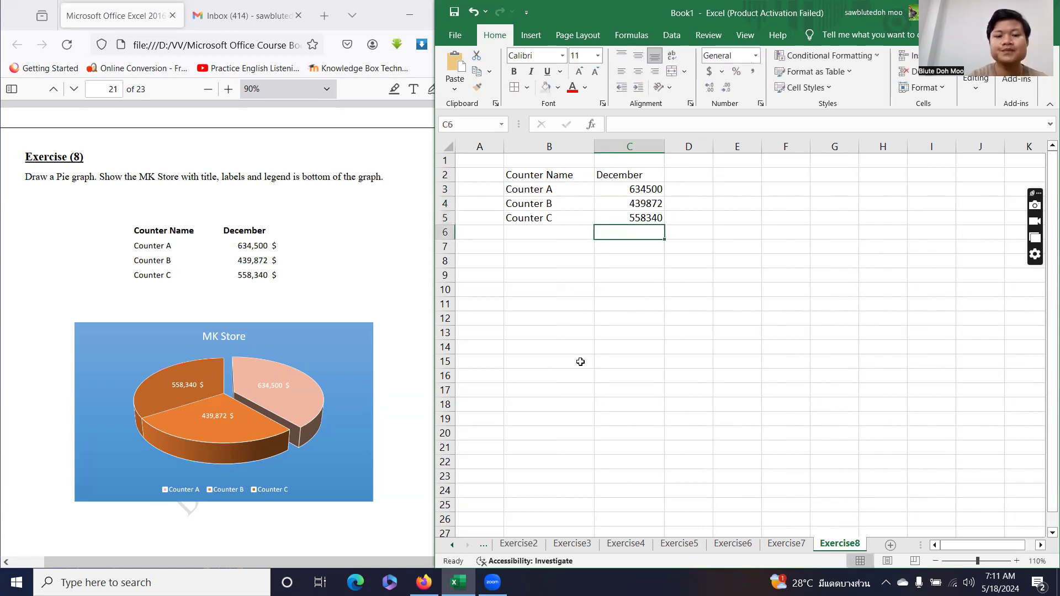
Format December values C3:C5 as Accounting with the $ English (Canada) symbol and 2 decimals.
drag(596, 189, 603, 217)
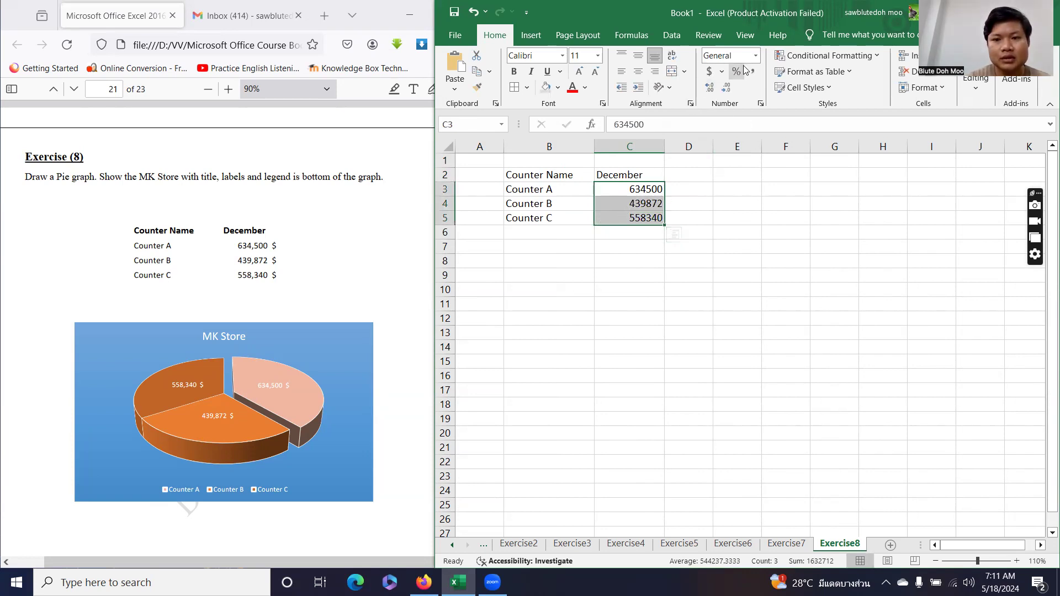
click(723, 72)
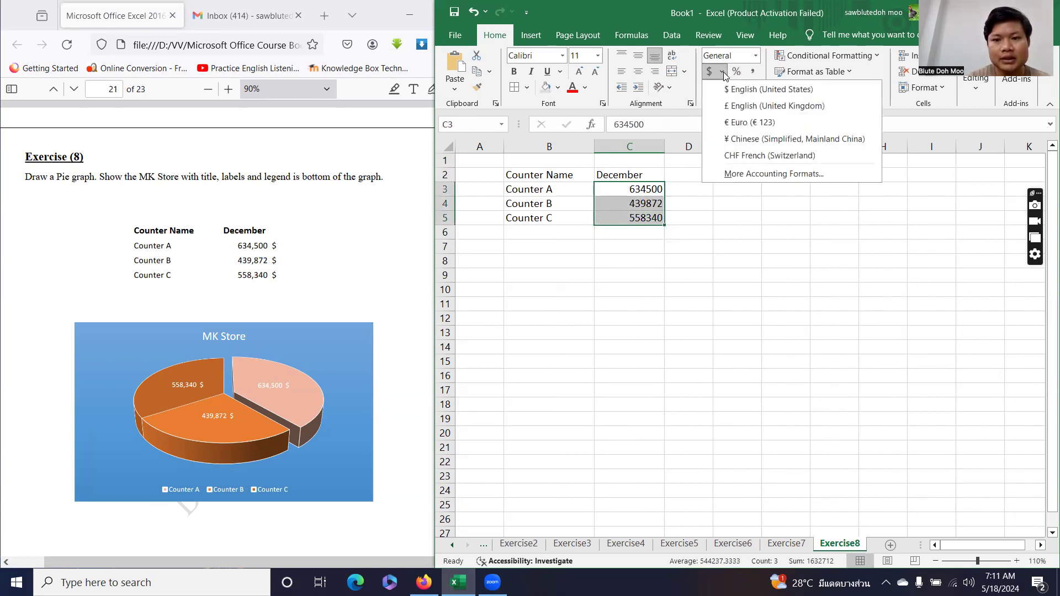
click(740, 173)
click(698, 212)
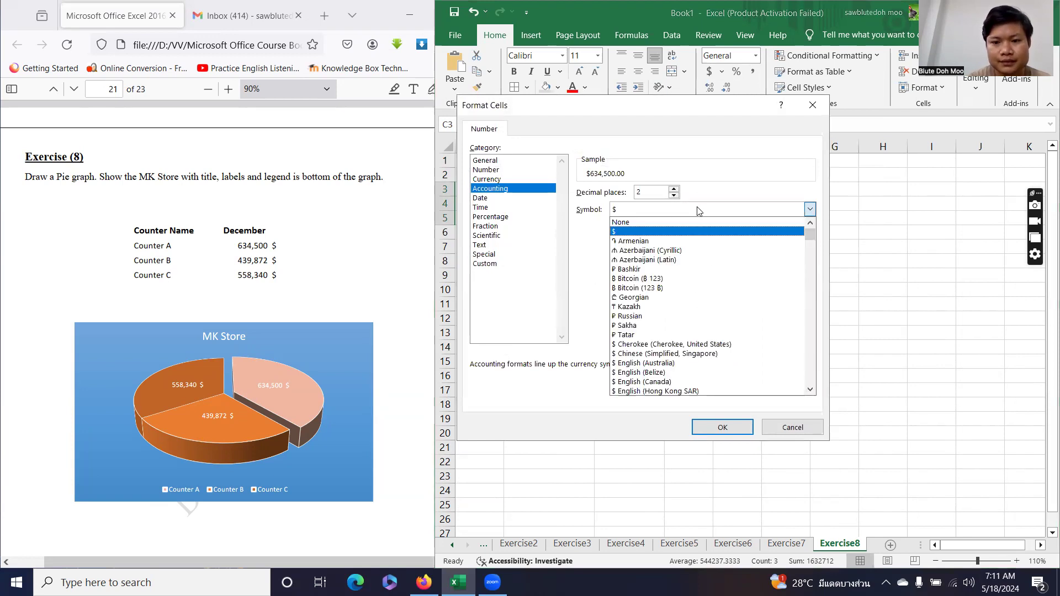
scroll(723, 332, down, 2)
scroll(725, 341, down, 4)
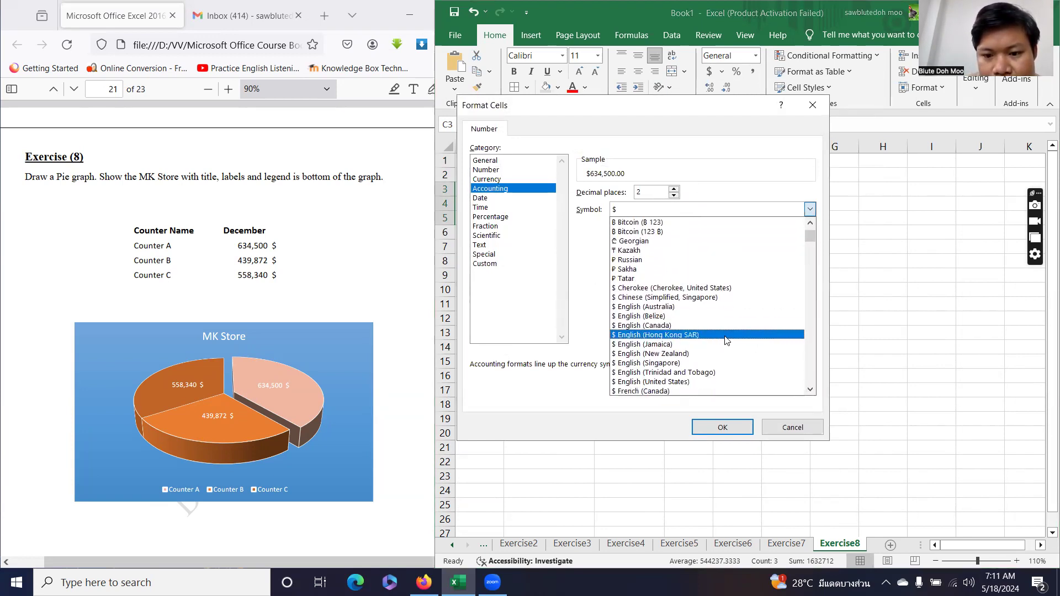
scroll(731, 345, down, 5)
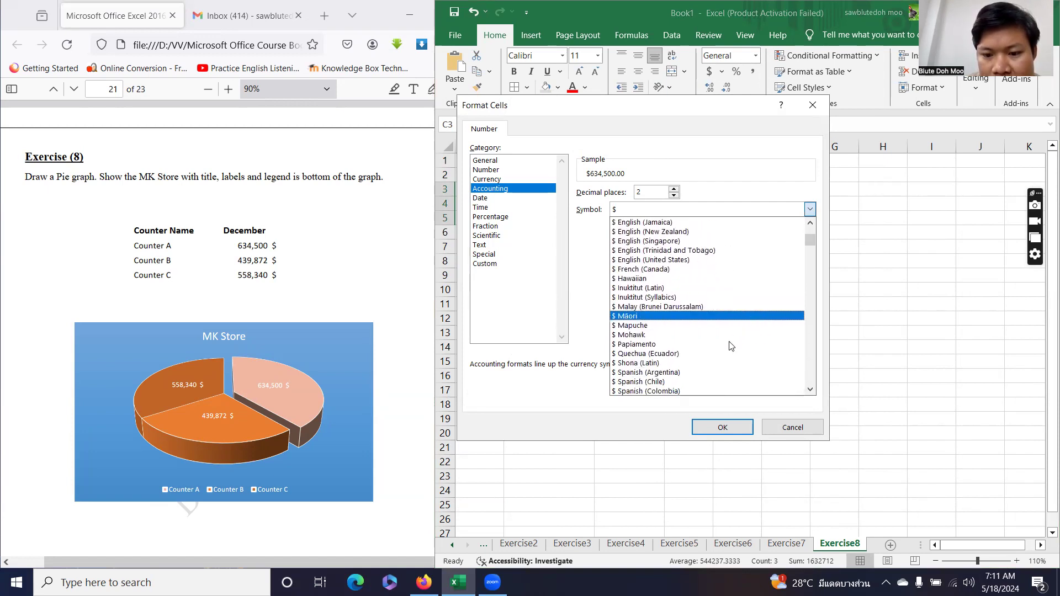
scroll(731, 345, down, 4)
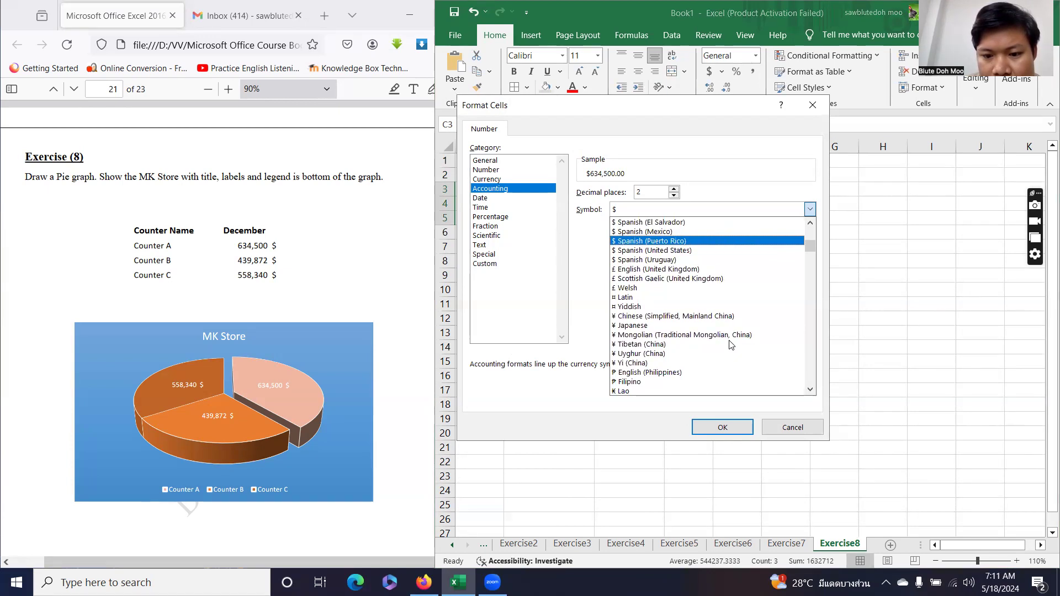
scroll(731, 345, down, 1)
scroll(731, 346, down, 4)
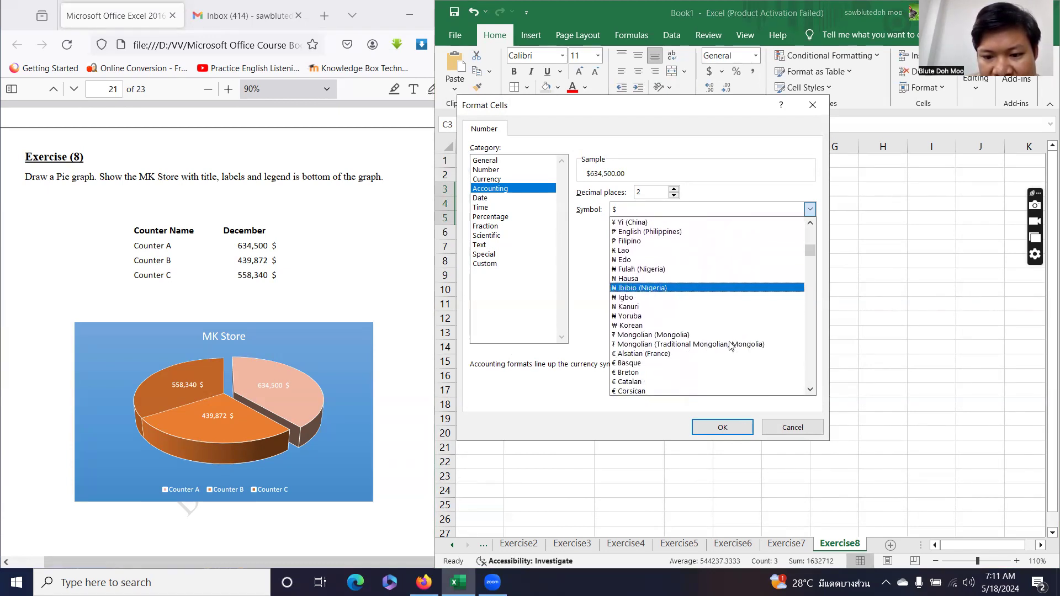
scroll(730, 347, down, 3)
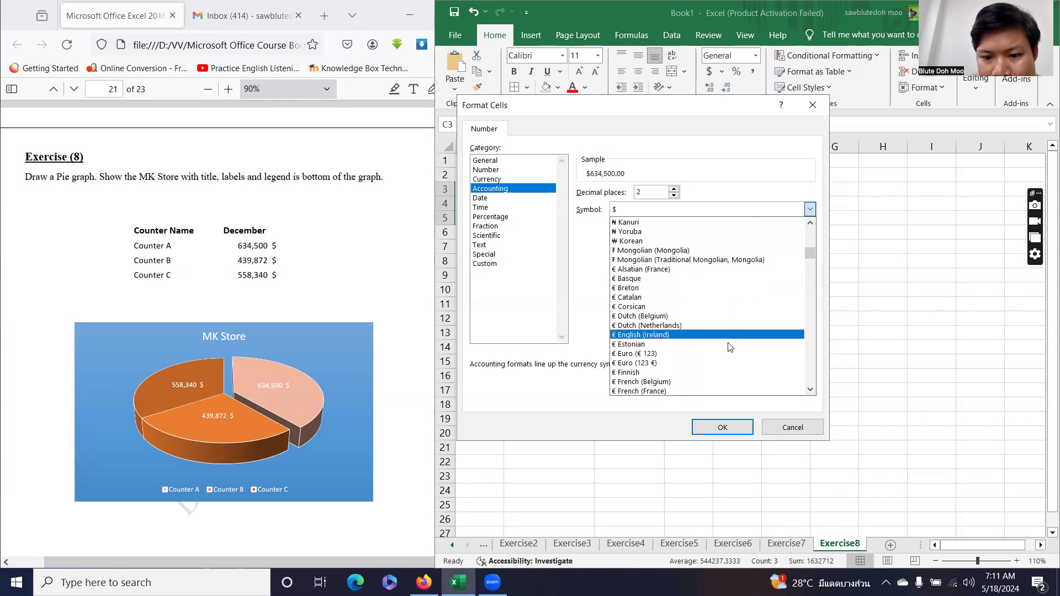
scroll(730, 347, down, 2)
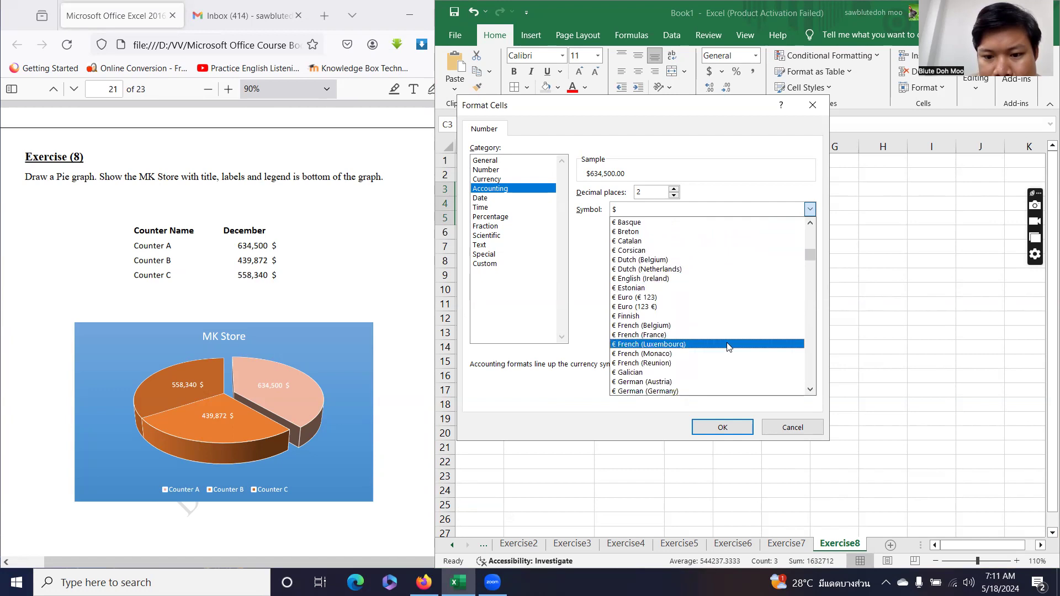
scroll(729, 345, down, 4)
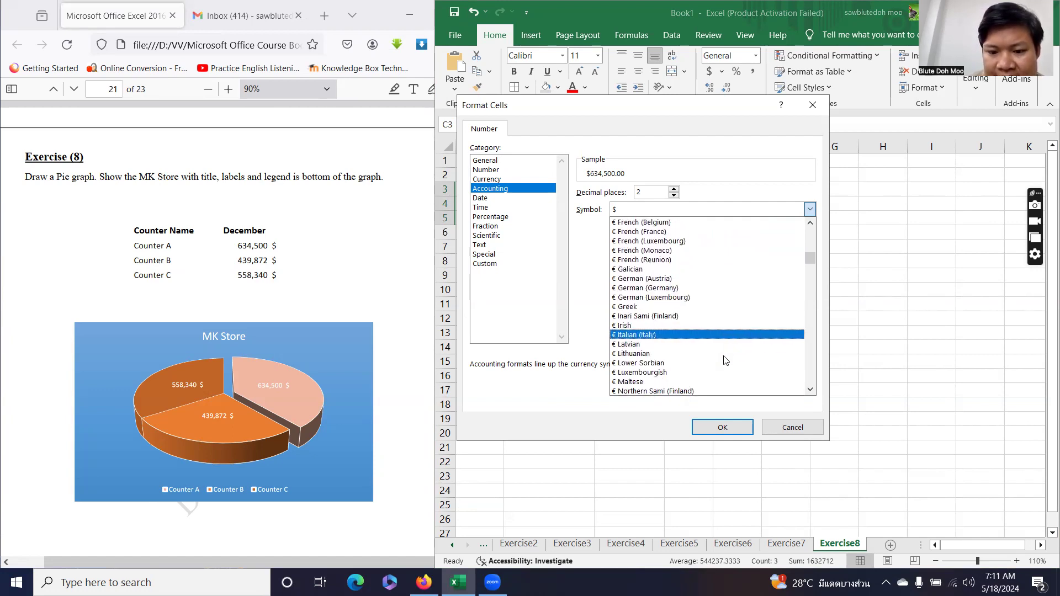
scroll(734, 343, down, 2)
scroll(734, 344, down, 4)
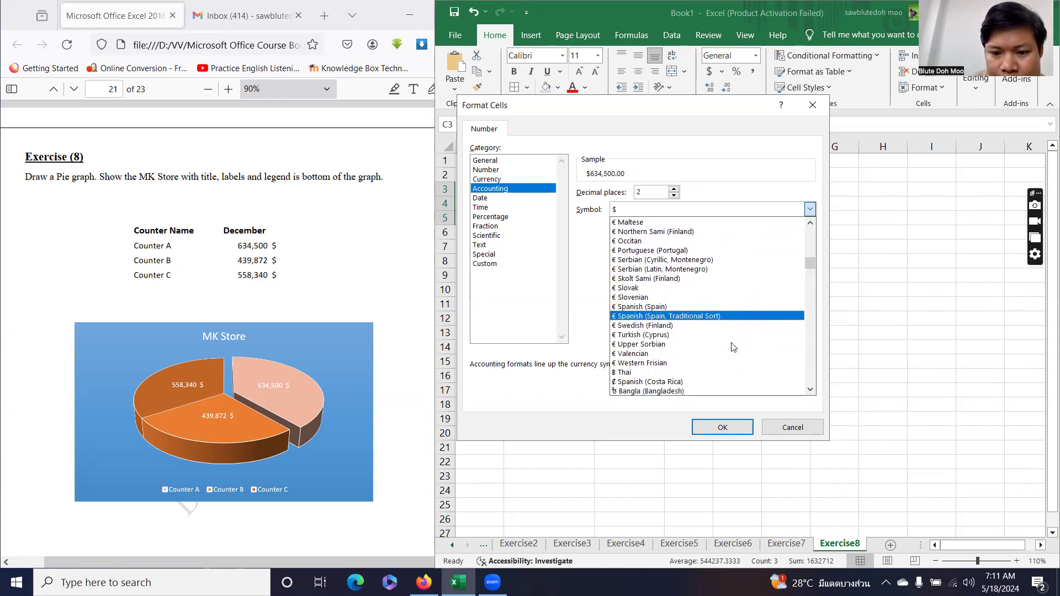
scroll(733, 347, down, 1)
scroll(733, 348, down, 4)
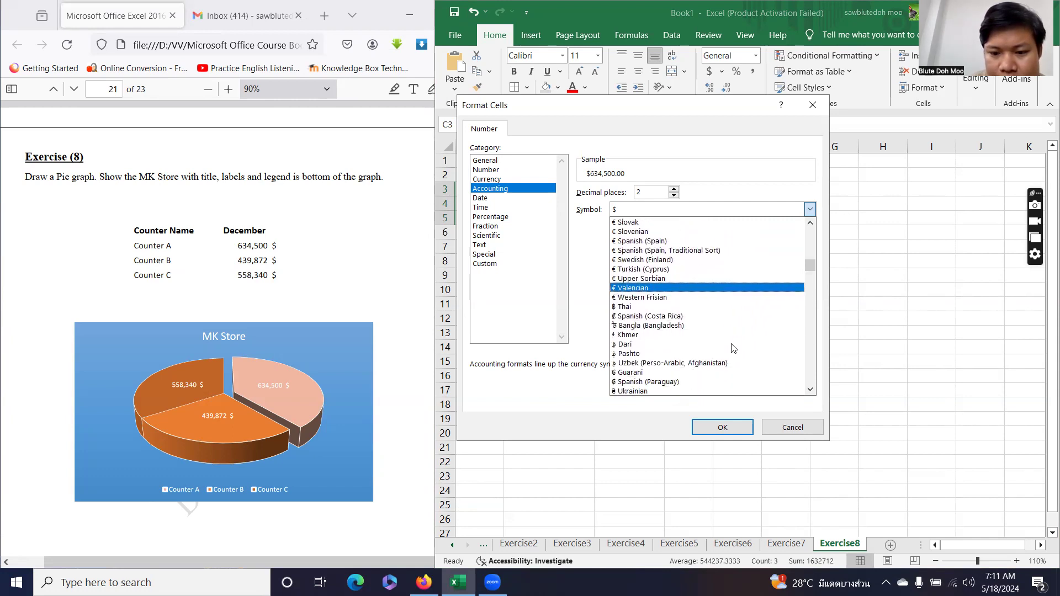
scroll(733, 349, down, 1)
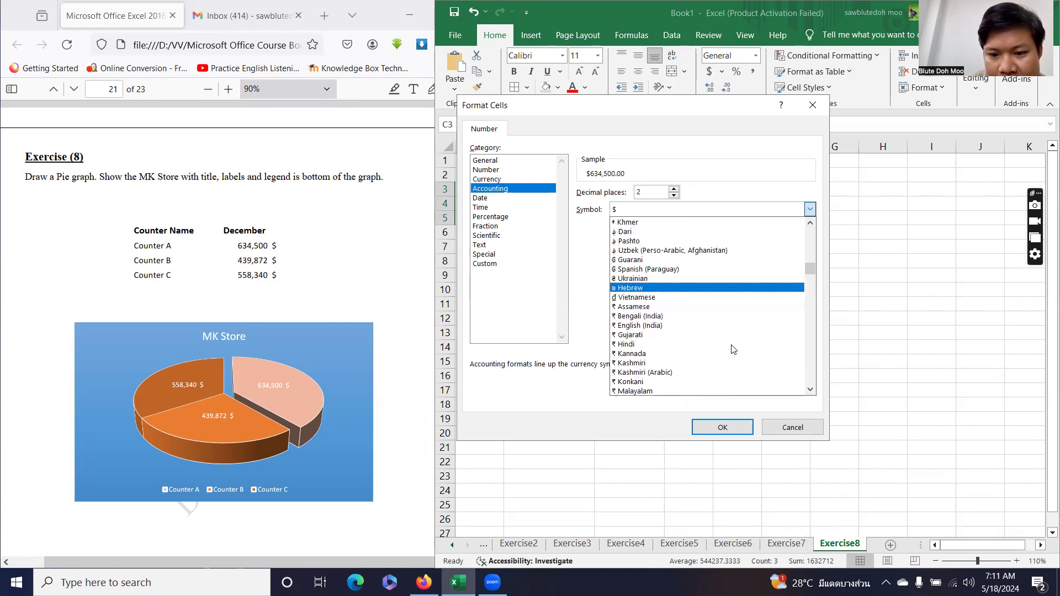
scroll(734, 349, down, 2)
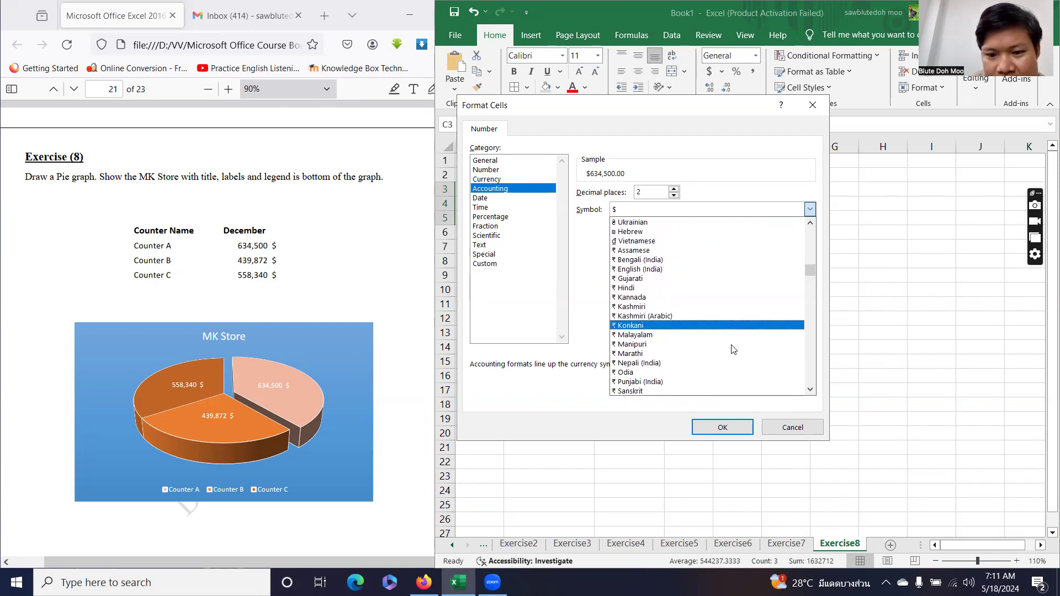
scroll(734, 349, down, 4)
scroll(732, 348, down, 5)
scroll(733, 349, down, 4)
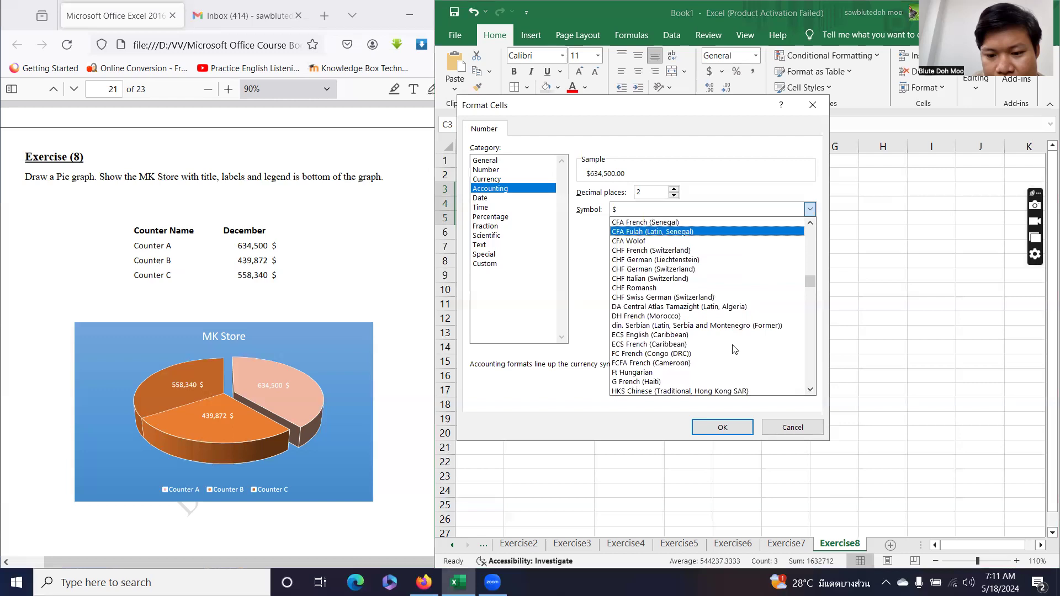
scroll(735, 348, down, 2)
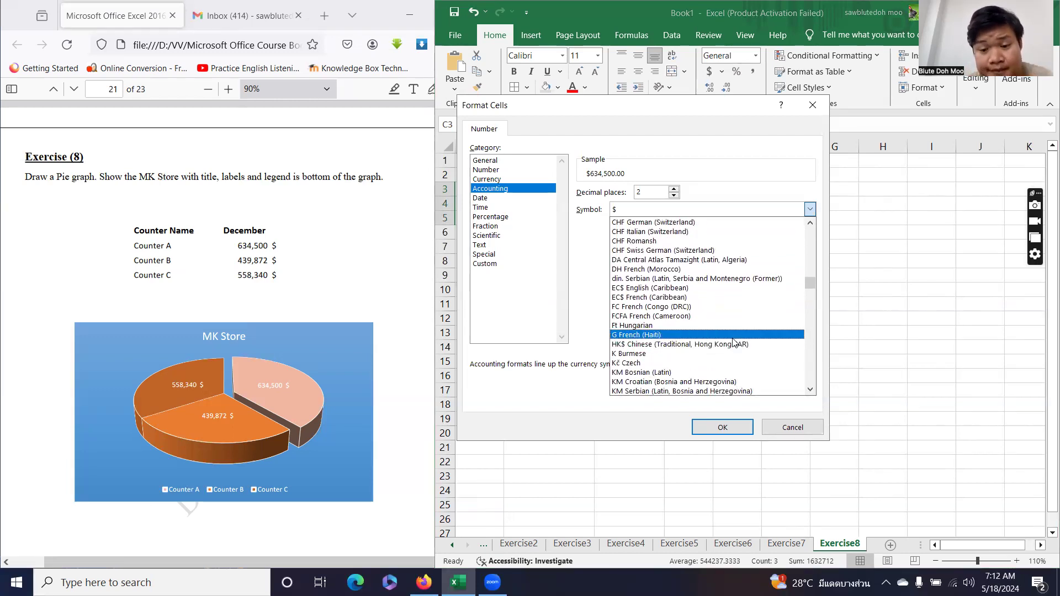
scroll(733, 343, down, 6)
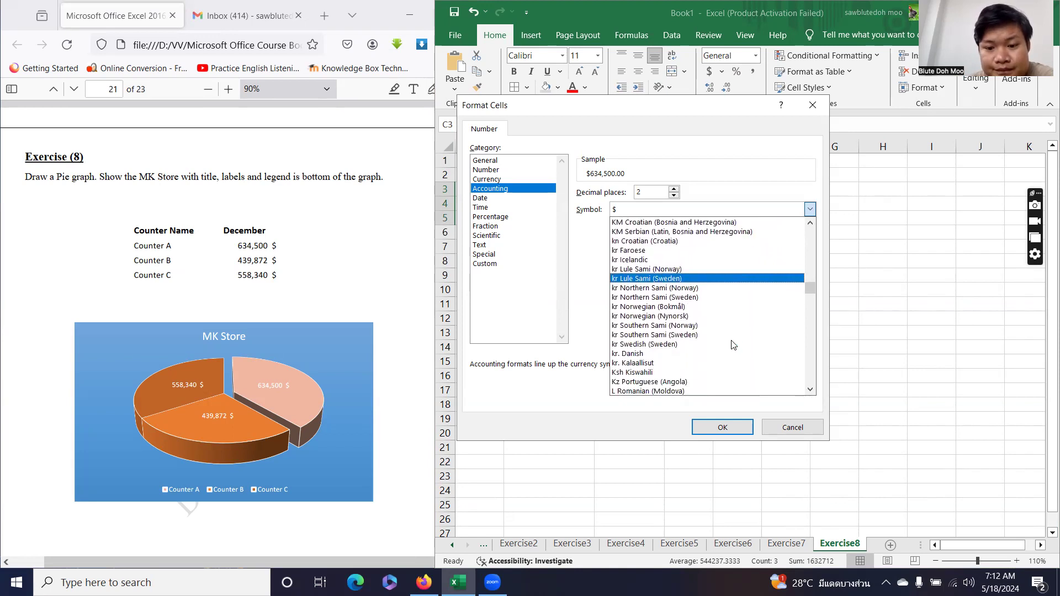
scroll(733, 346, down, 2)
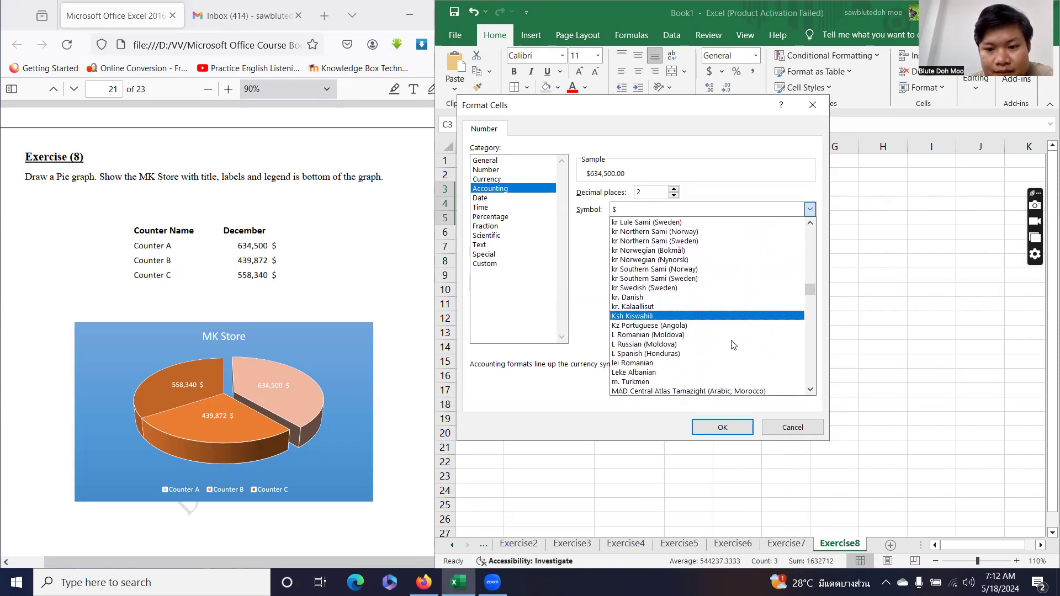
scroll(733, 345, down, 4)
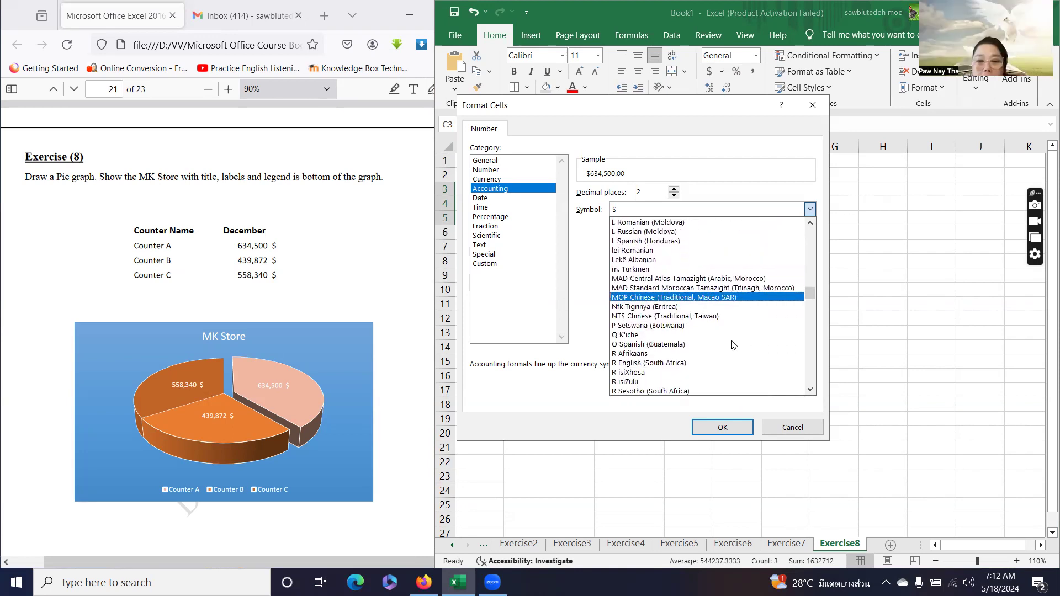
scroll(733, 345, down, 5)
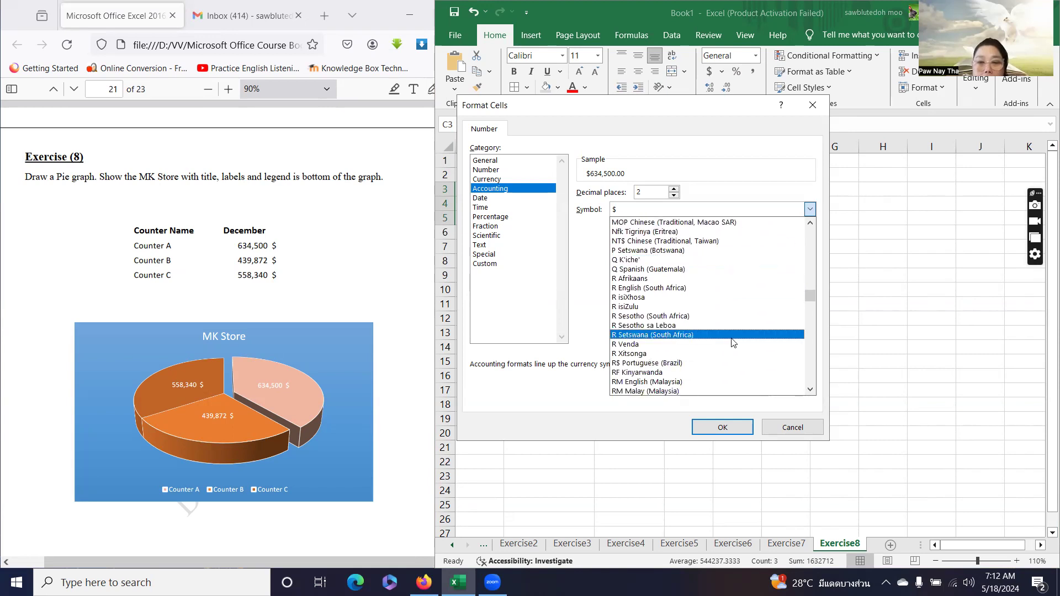
scroll(733, 345, down, 4)
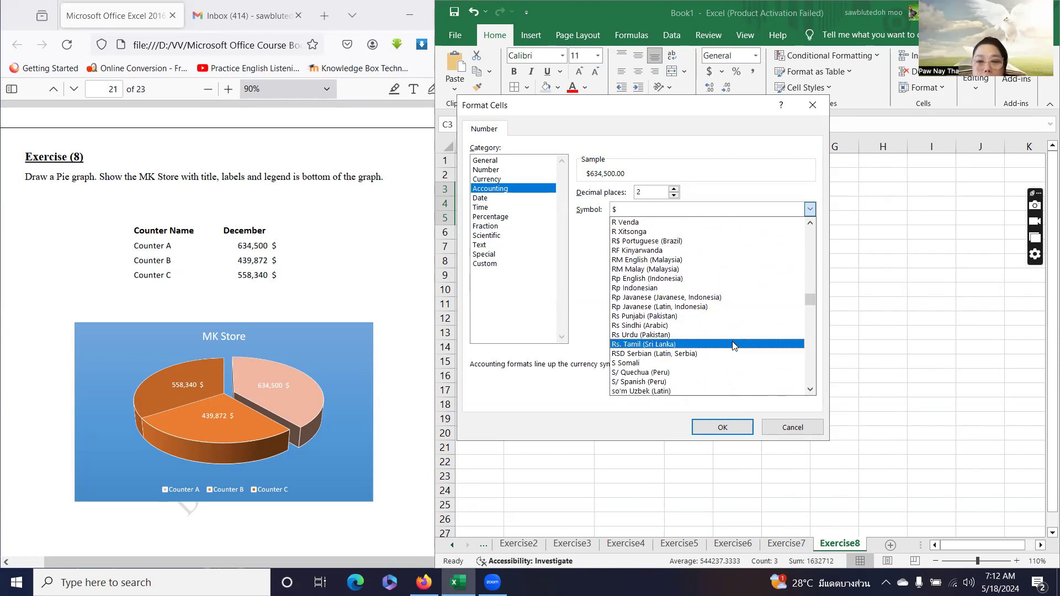
drag(811, 302, 811, 204)
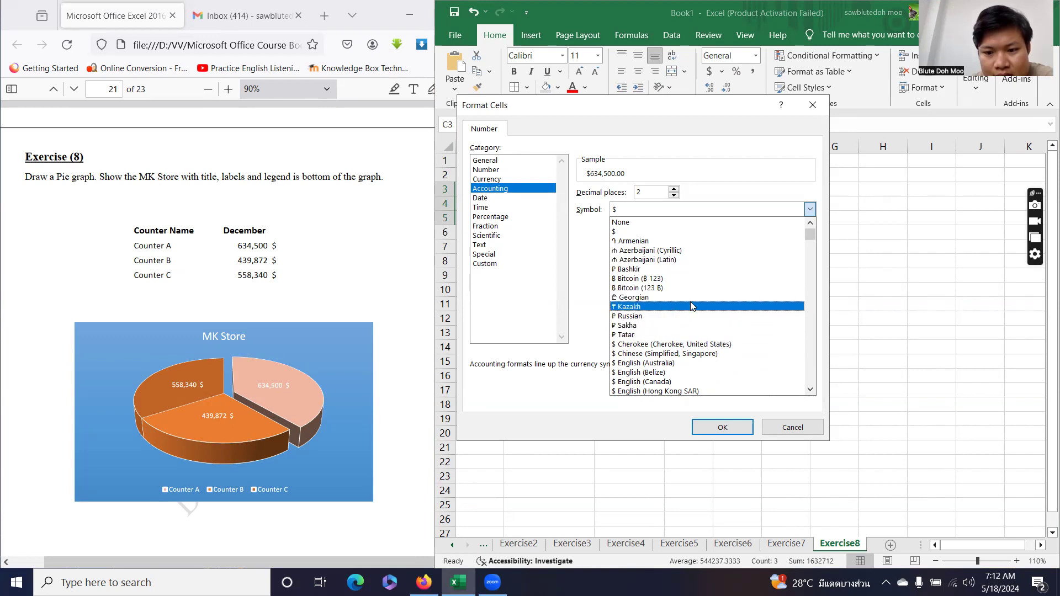
scroll(690, 306, down, 2)
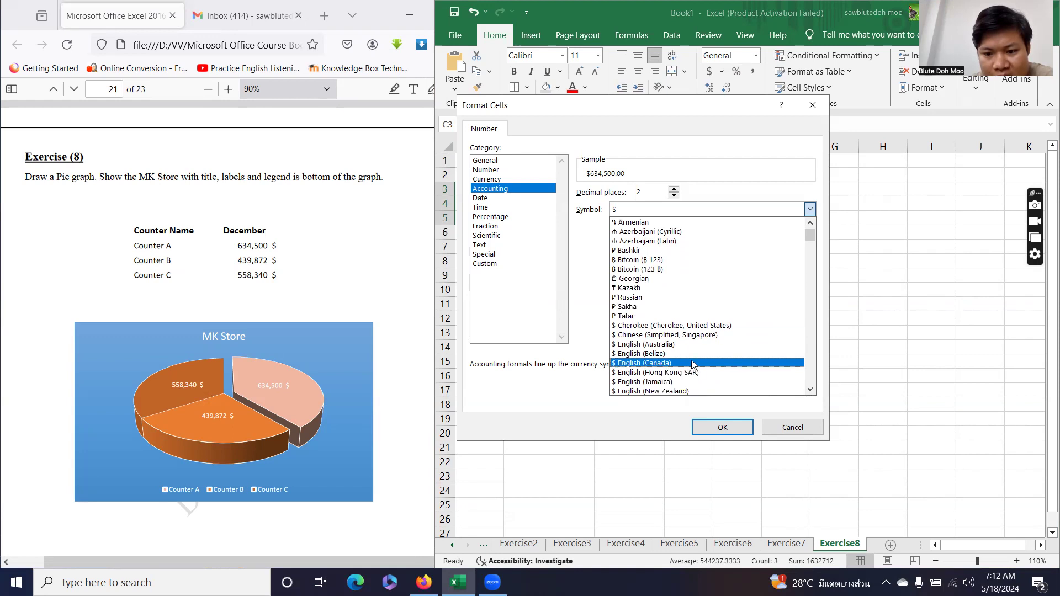
click(642, 363)
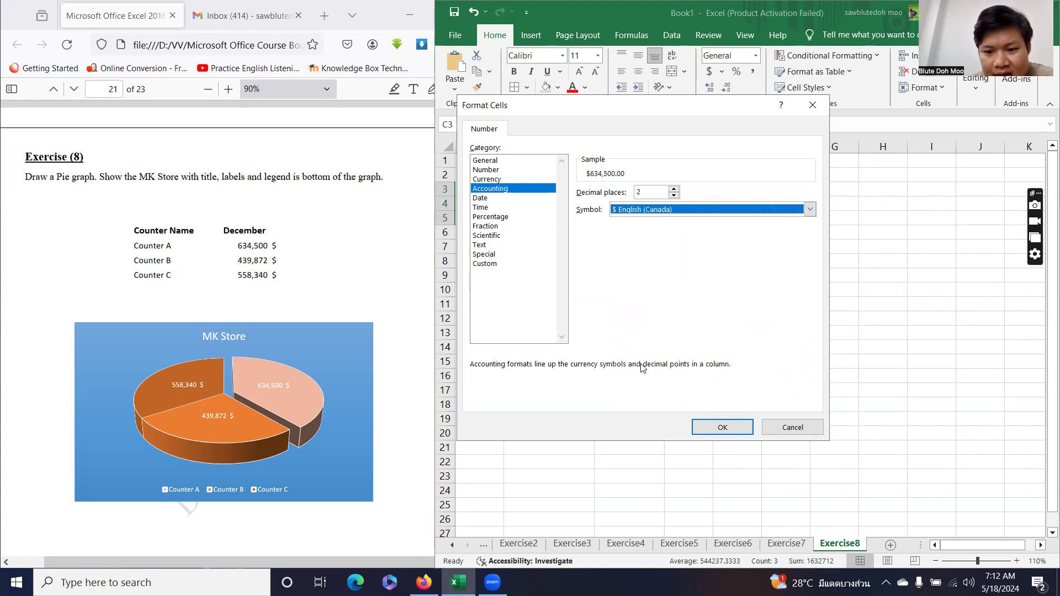
click(723, 427)
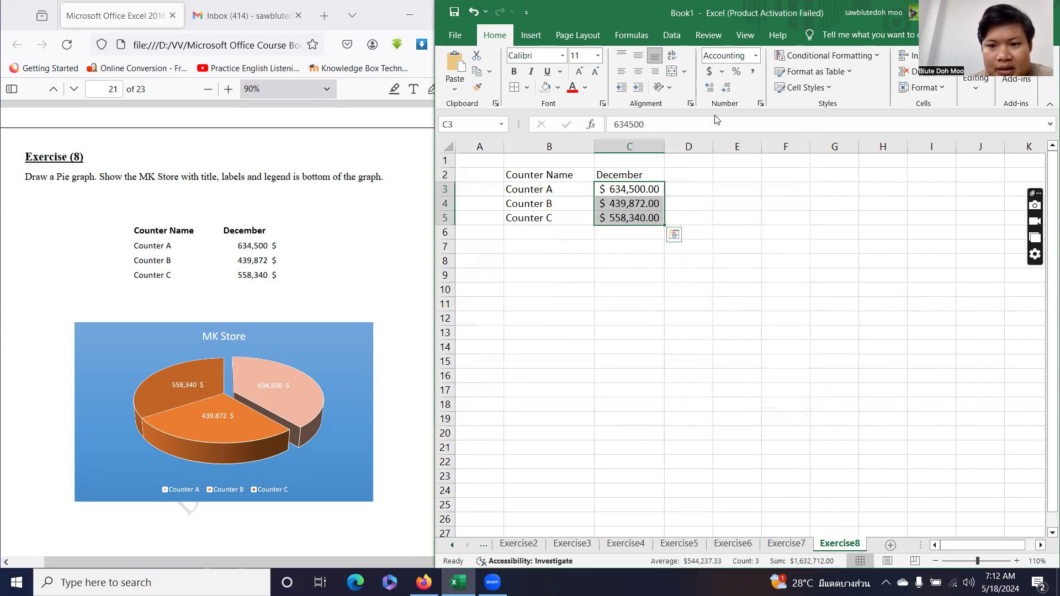
Remove two decimal places, then apply the $ English (Hong Kong SAR) accounting symbol to the December values.
click(726, 88)
click(726, 88)
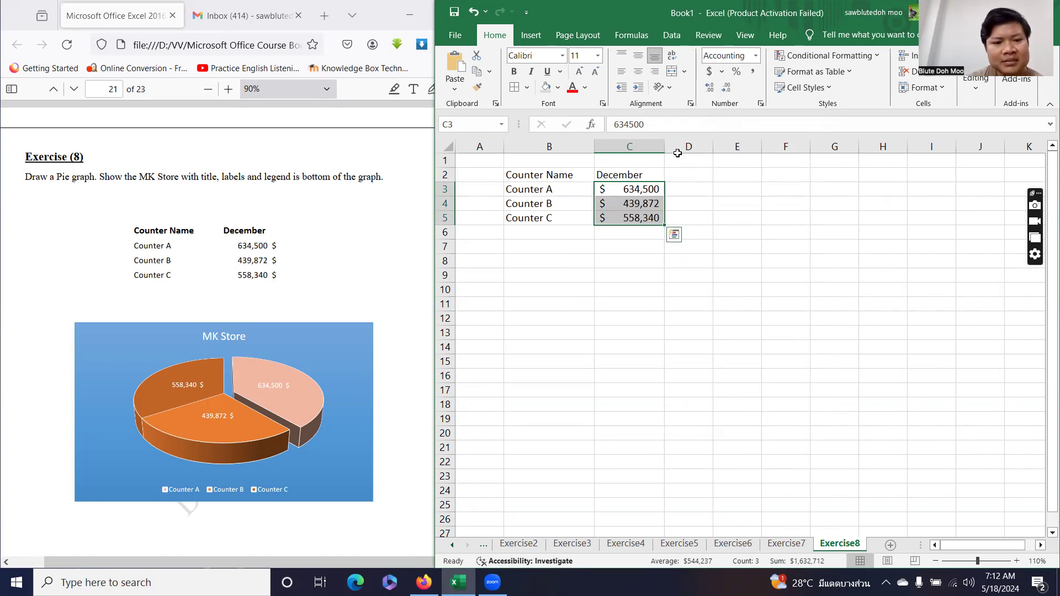
click(722, 72)
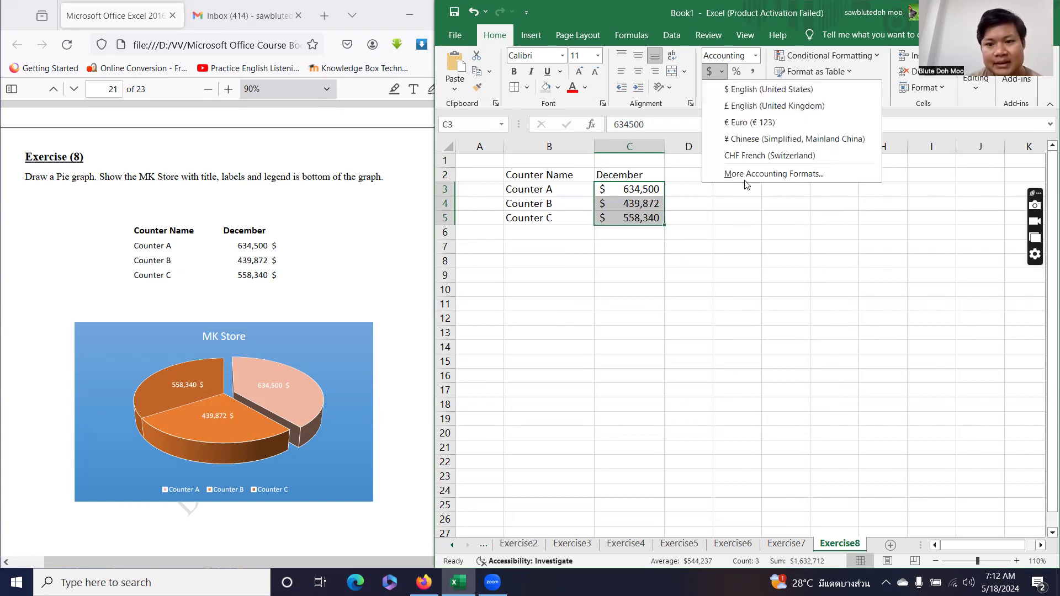
click(751, 175)
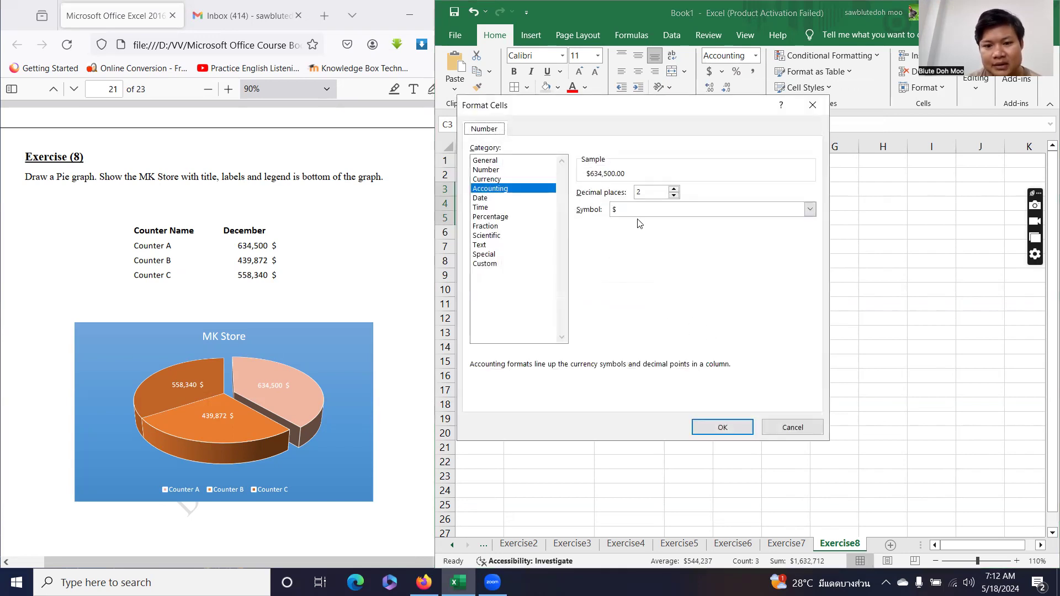
click(643, 210)
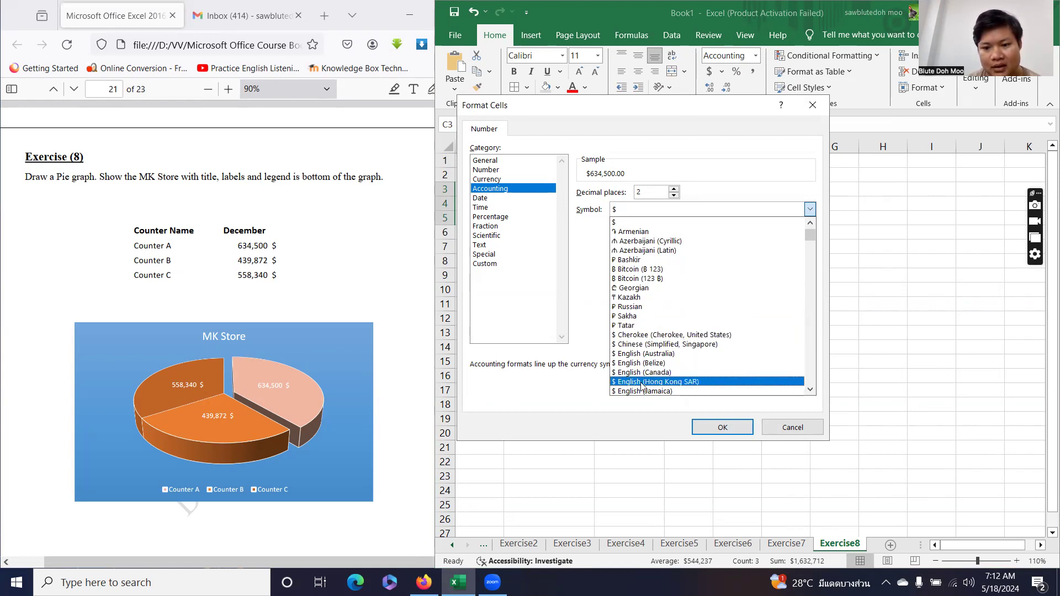
click(718, 382)
click(710, 427)
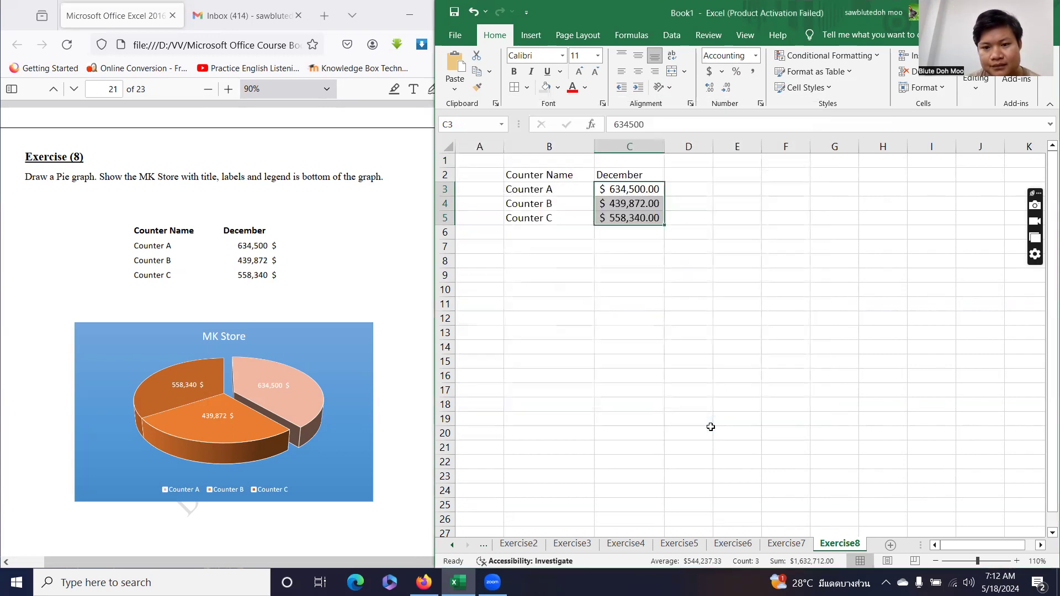
Switch the accounting symbol to $ English (Australia) and bring the accounting format settings back up.
click(722, 72)
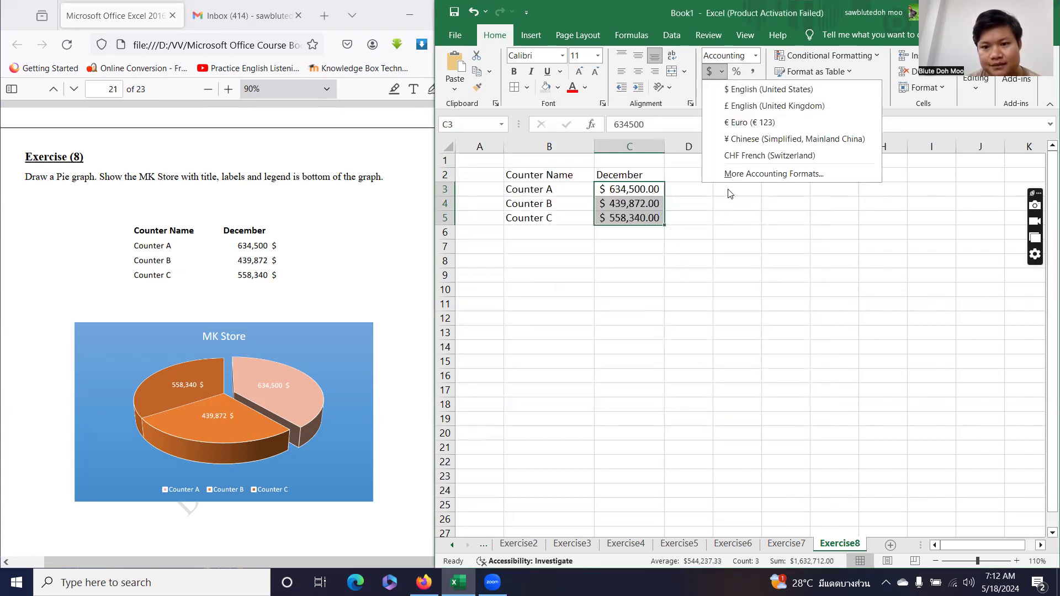
click(734, 173)
click(809, 209)
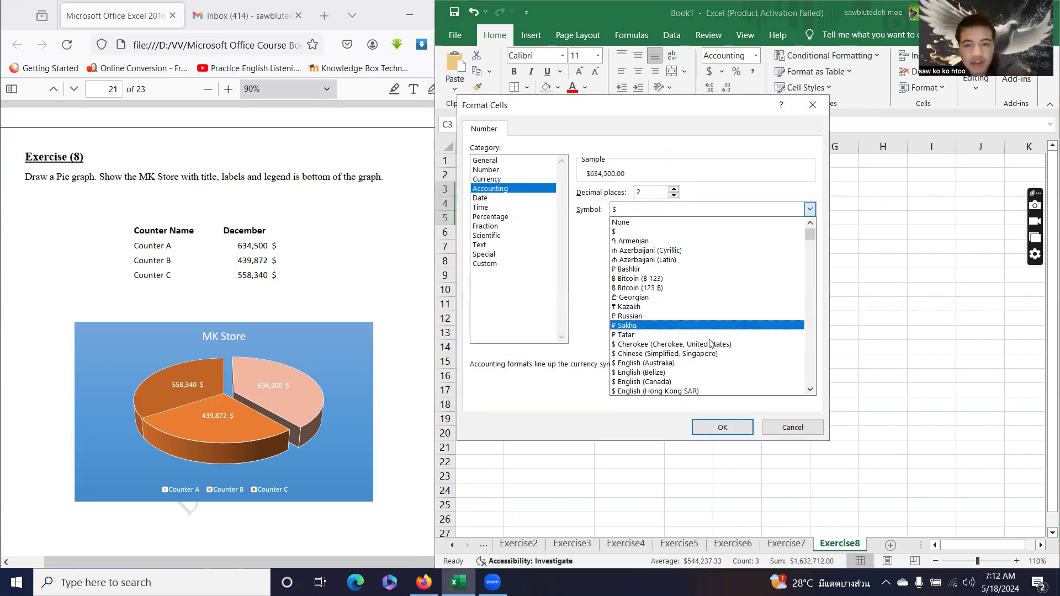
scroll(712, 347, down, 3)
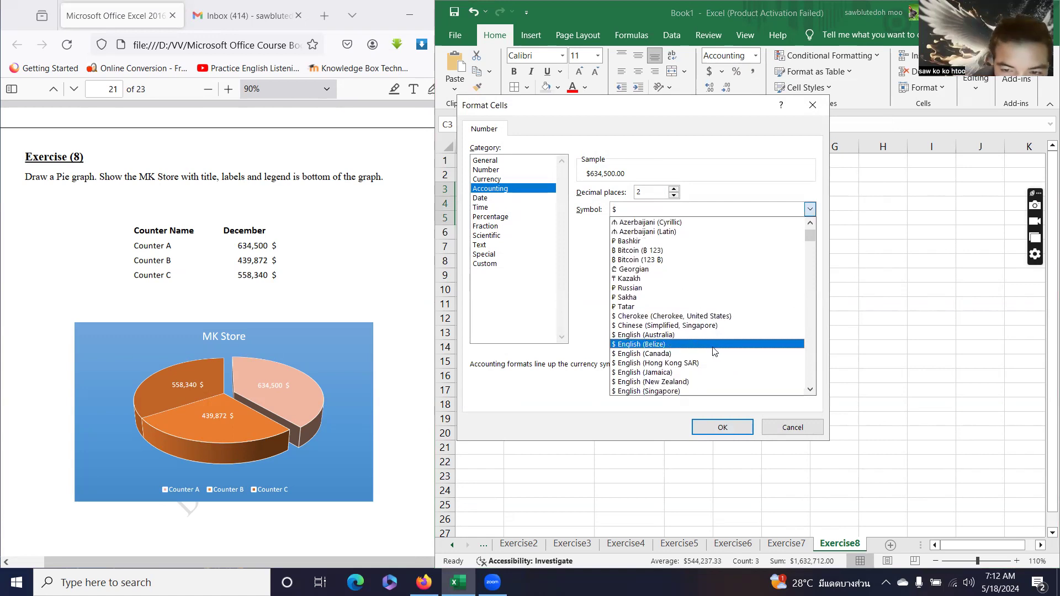
scroll(714, 351, down, 1)
scroll(715, 352, down, 1)
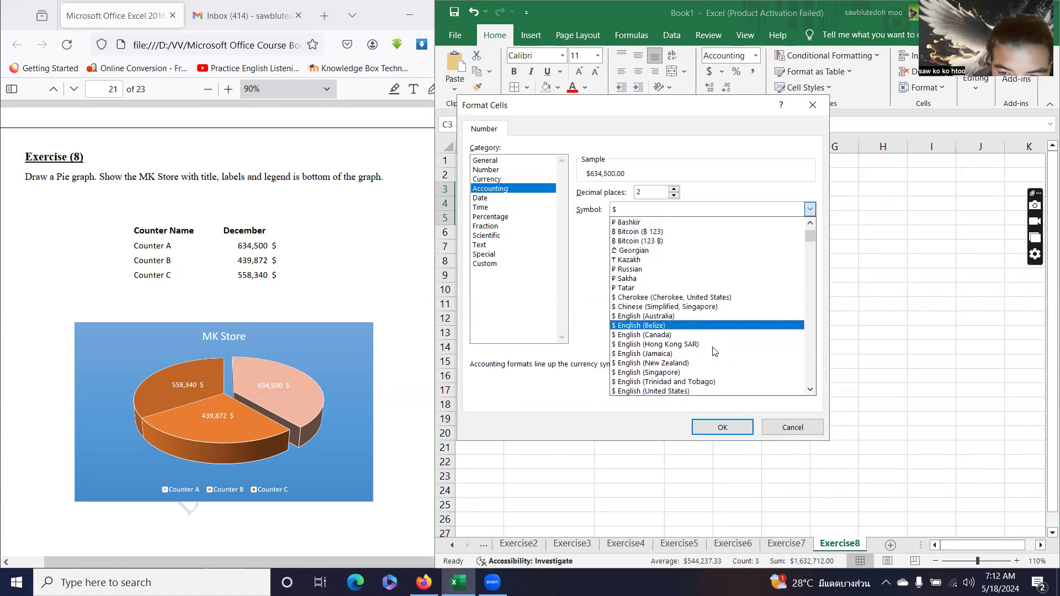
click(681, 317)
click(716, 427)
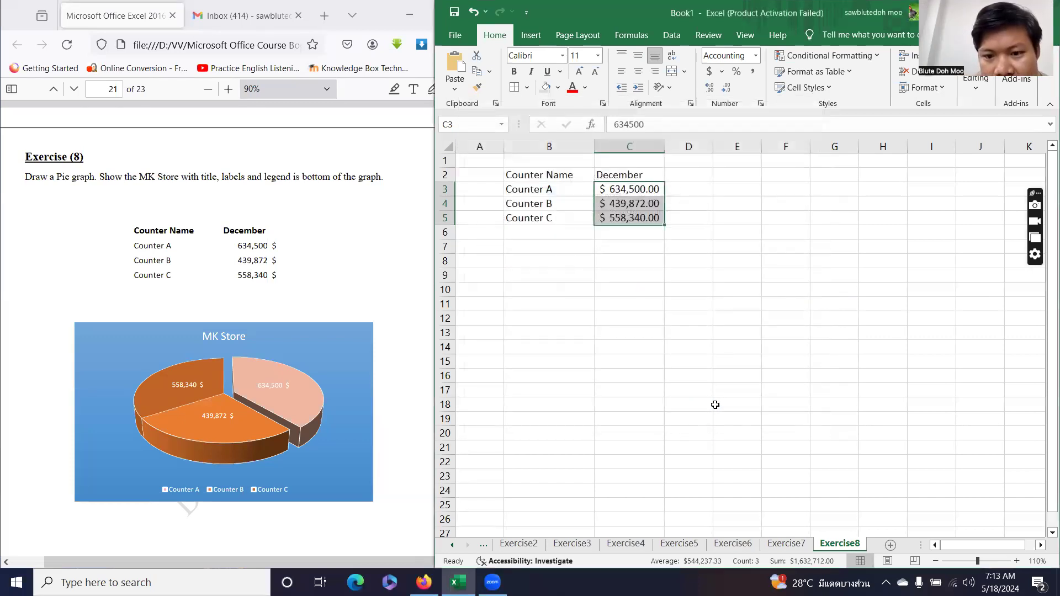
click(721, 71)
click(743, 175)
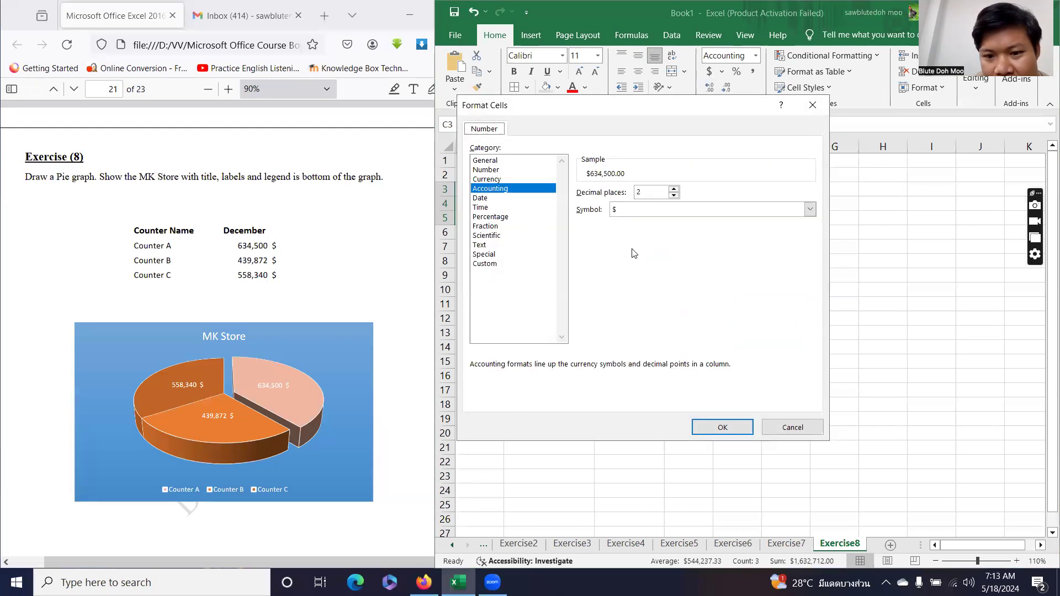
Change the accounting symbol to $ French (Canada) so the dollar sign follows the amount.
click(632, 210)
scroll(699, 336, down, 1)
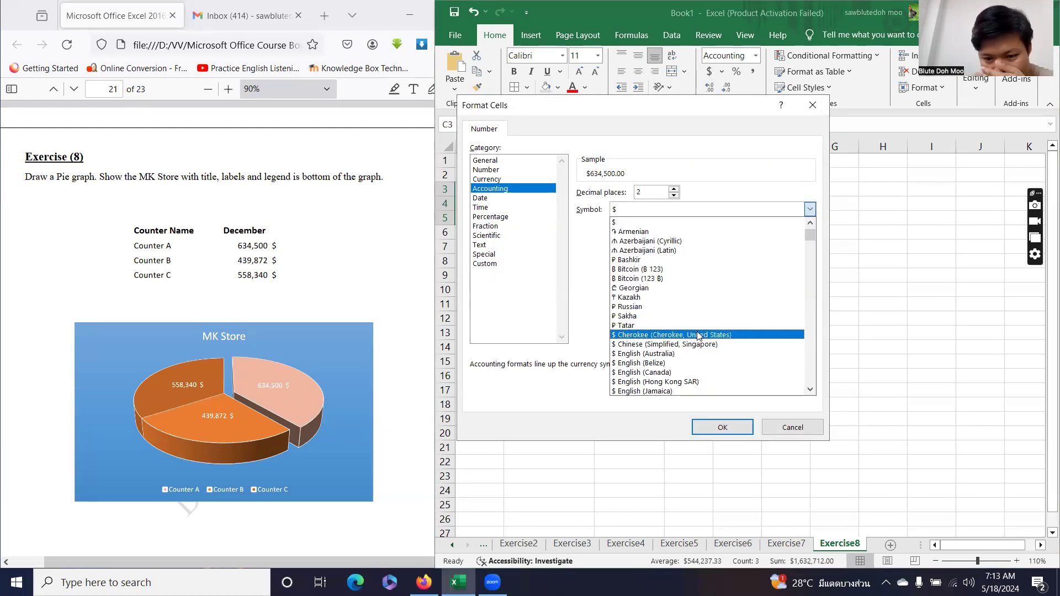
scroll(684, 338, down, 5)
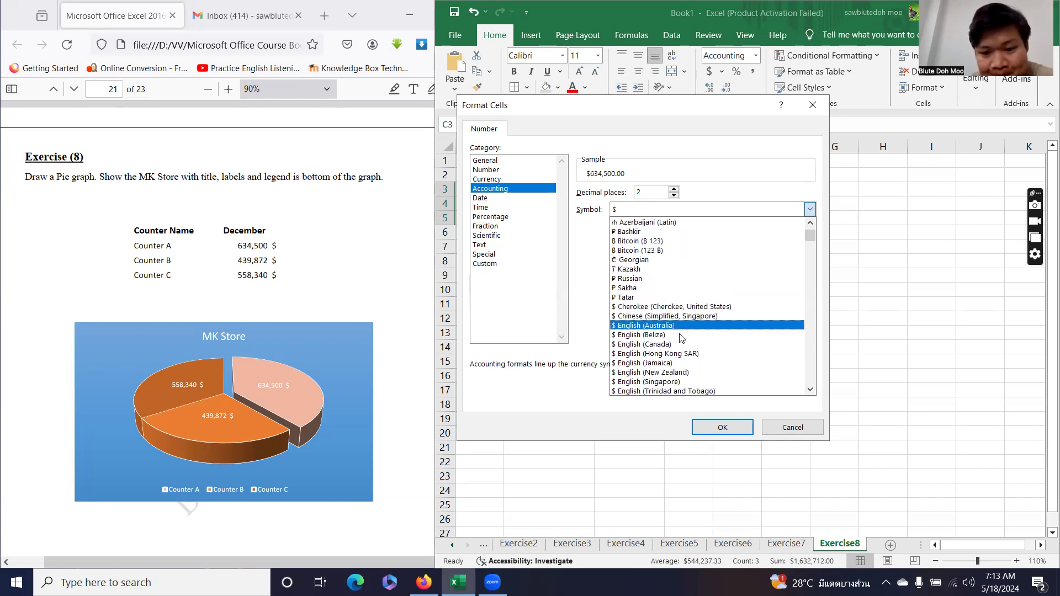
scroll(678, 341, down, 2)
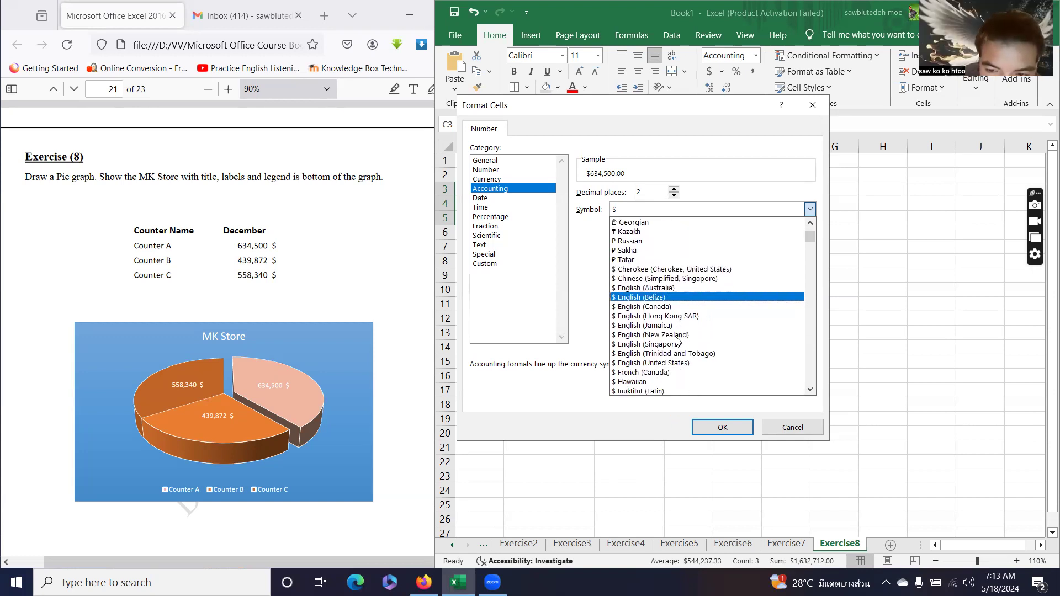
click(647, 373)
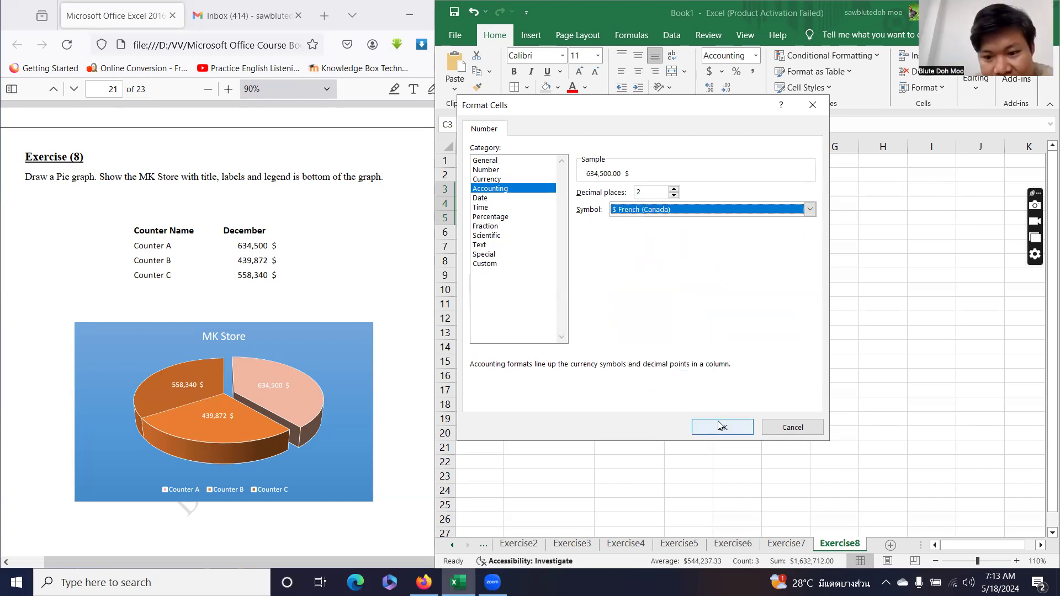
click(719, 426)
Autofit column C and reduce the amounts to no decimals, e.g. 634,500 $.
double_click(665, 147)
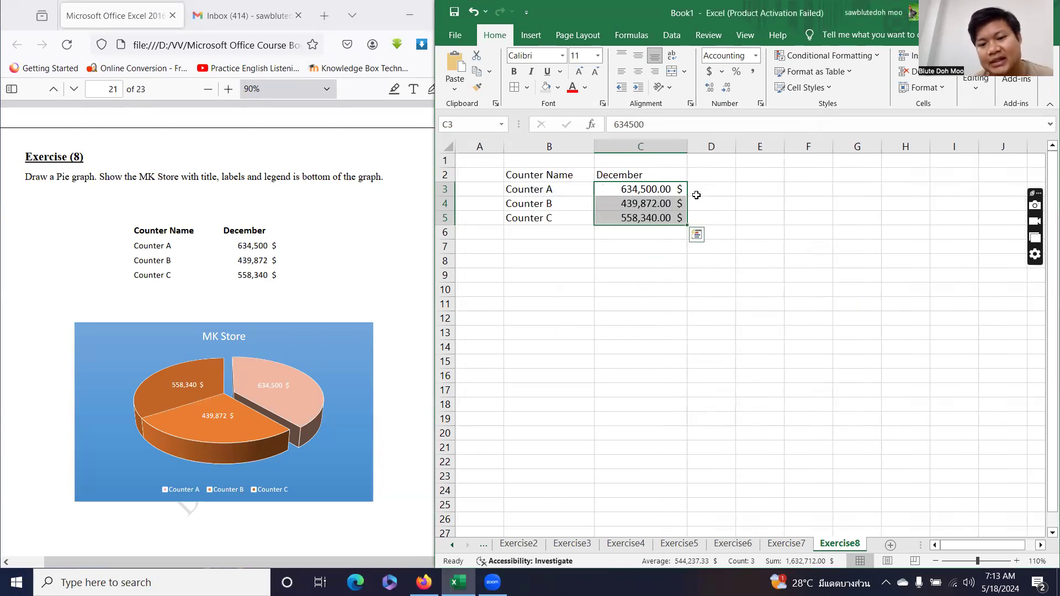
click(725, 88)
click(724, 89)
click(654, 256)
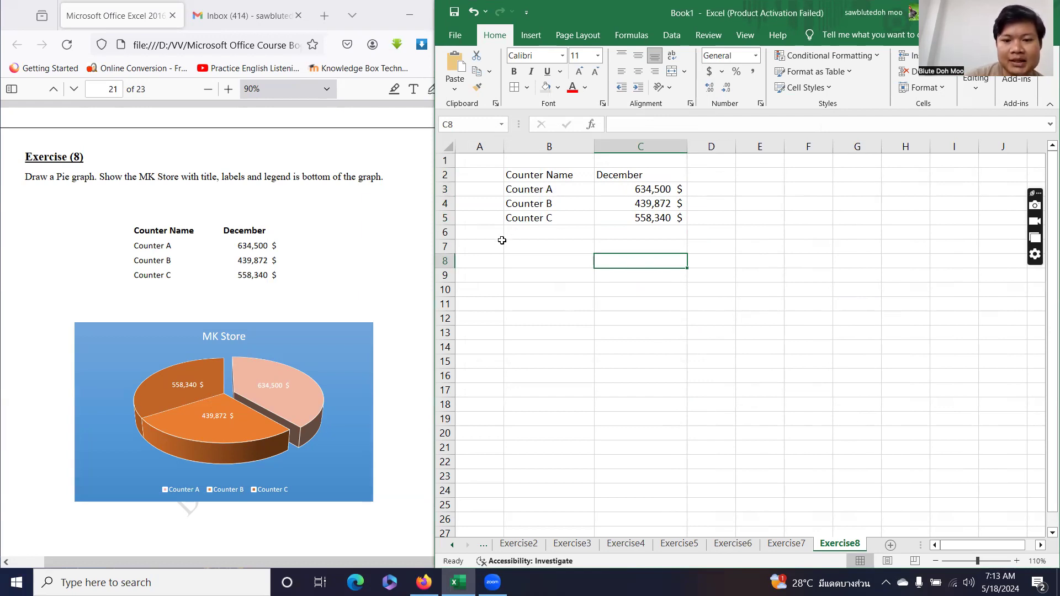
drag(533, 178, 638, 211)
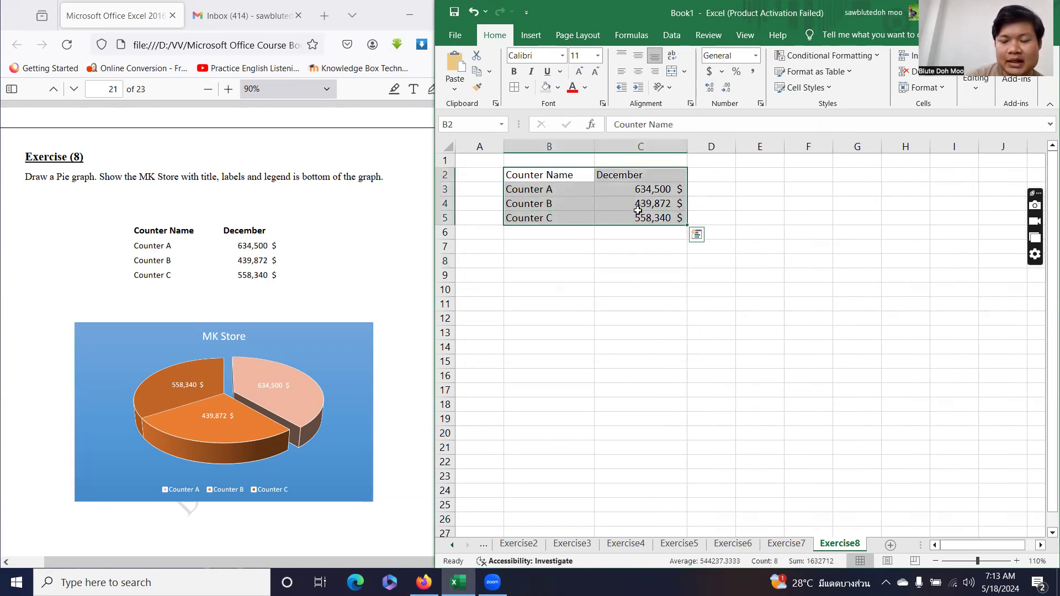
click(639, 147)
click(906, 55)
click(774, 292)
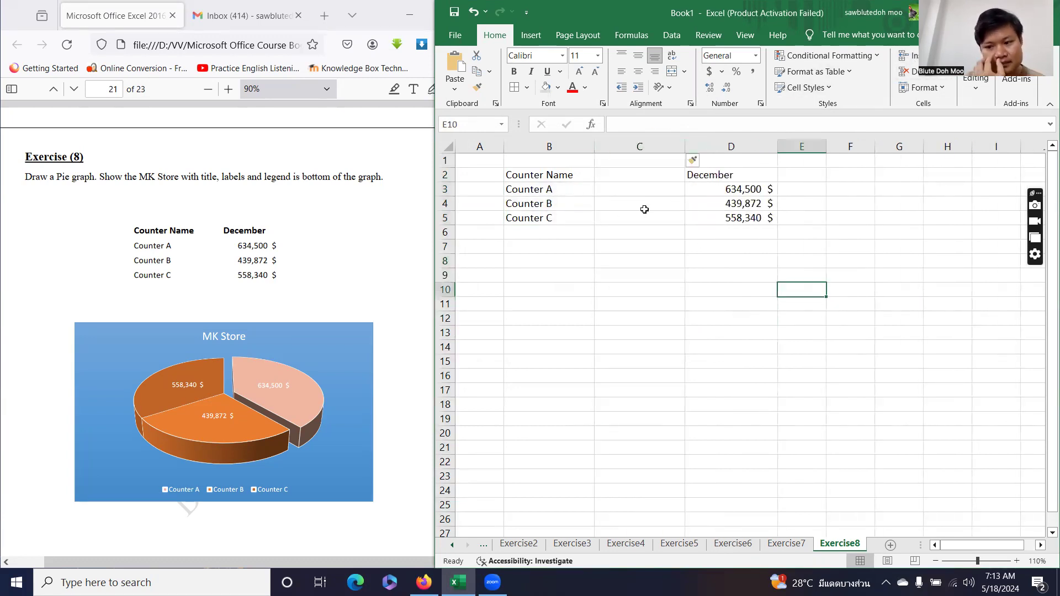
drag(569, 179, 725, 218)
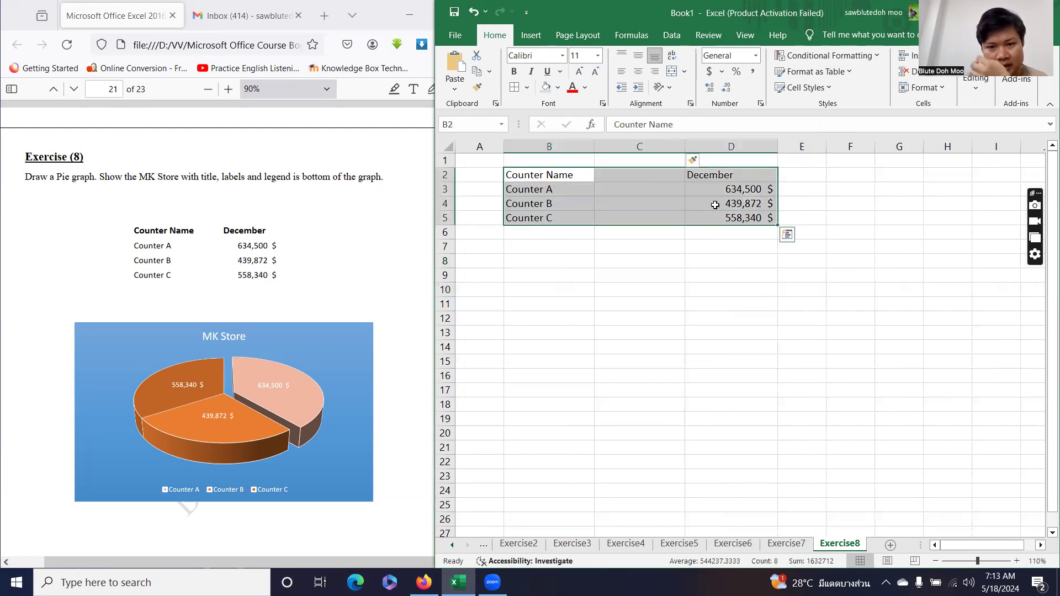
click(530, 35)
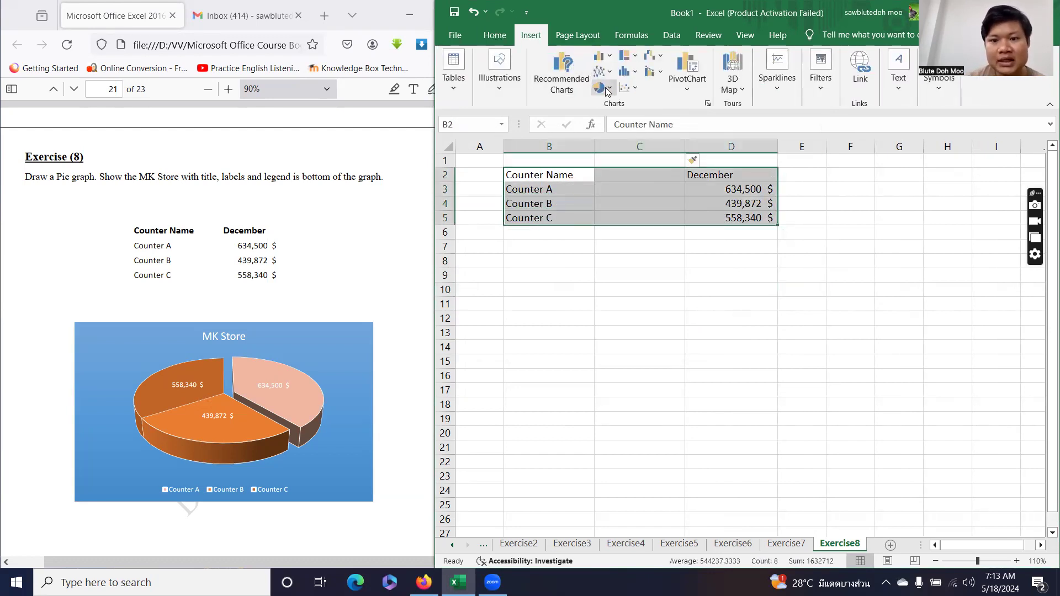
click(606, 90)
click(611, 186)
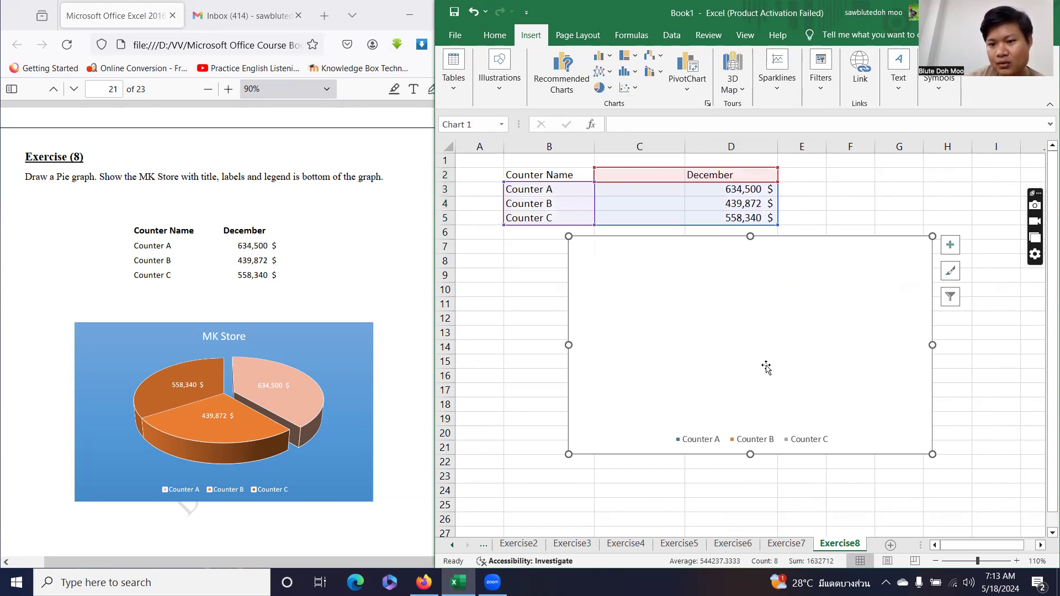
key(ctrl+z)
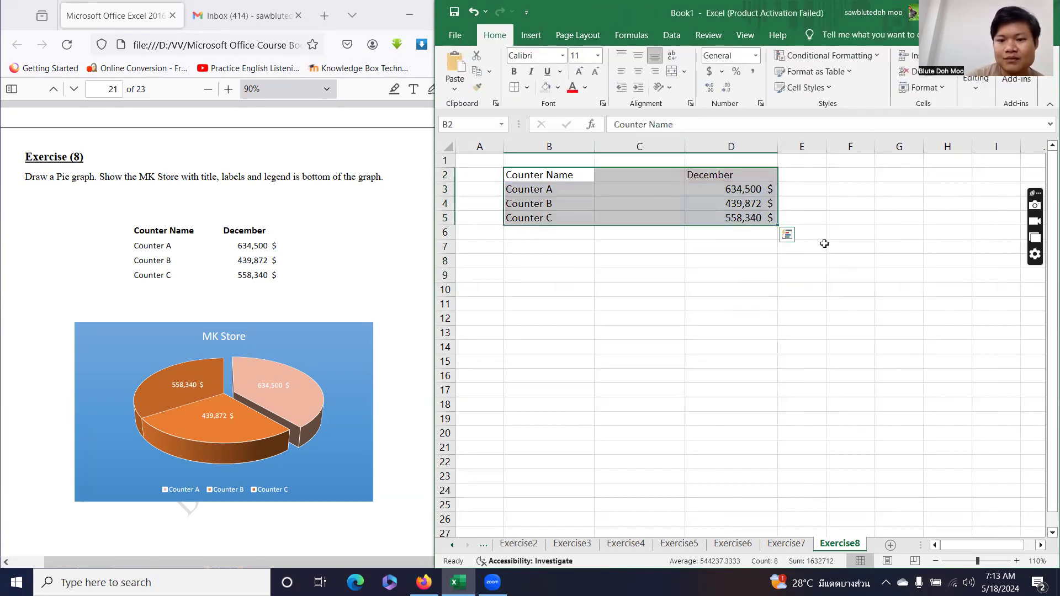
click(722, 292)
click(639, 146)
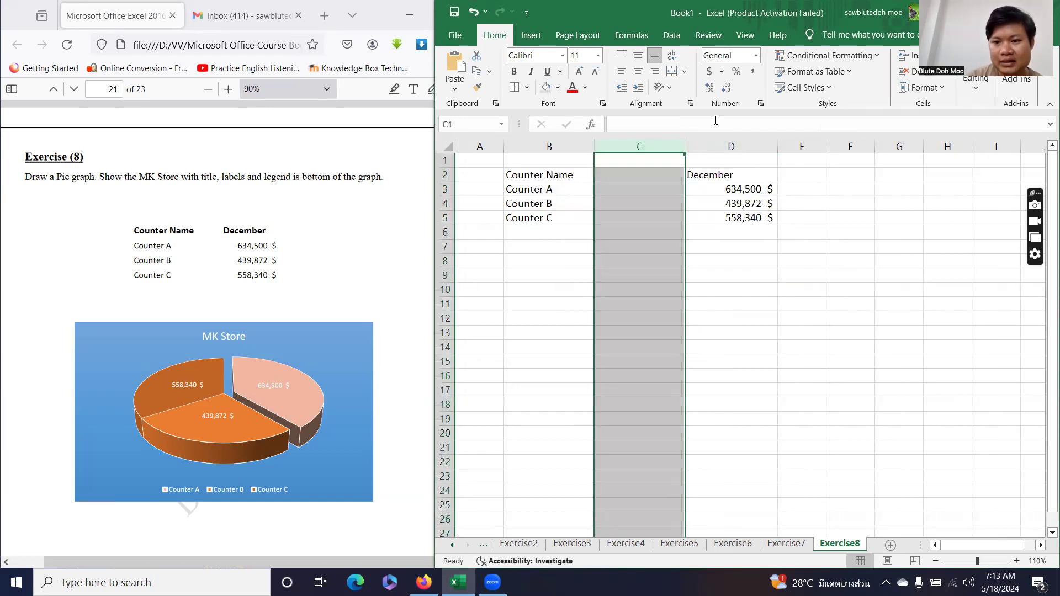
click(915, 75)
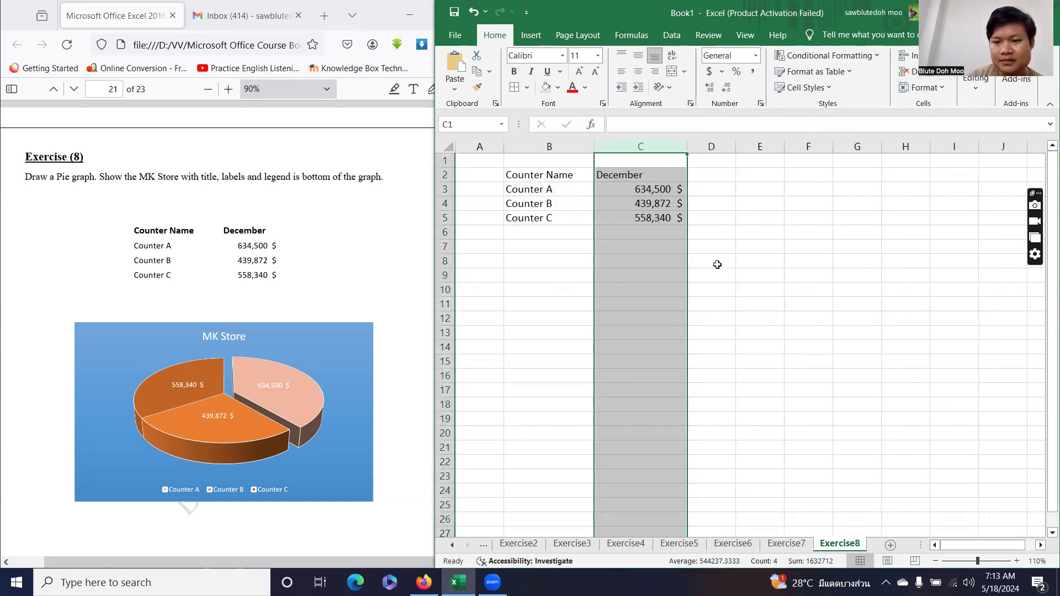
click(757, 274)
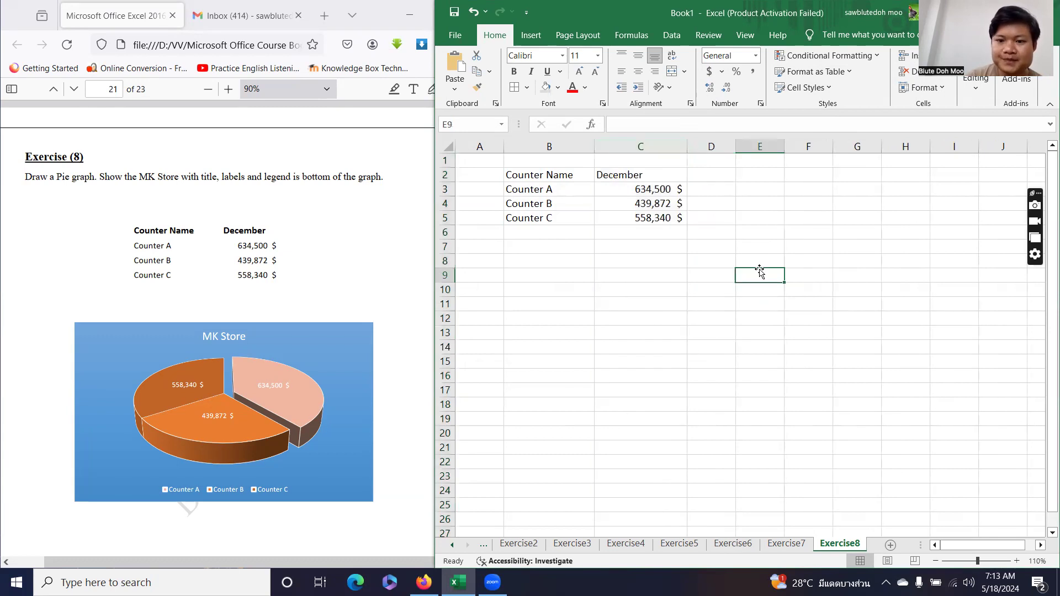
drag(563, 175, 640, 216)
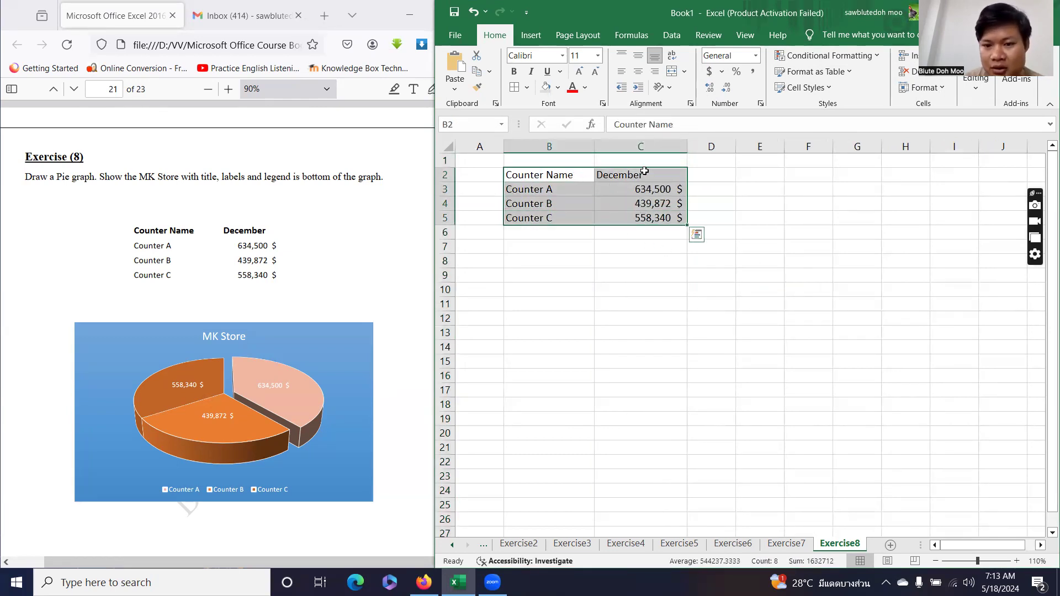
click(445, 175)
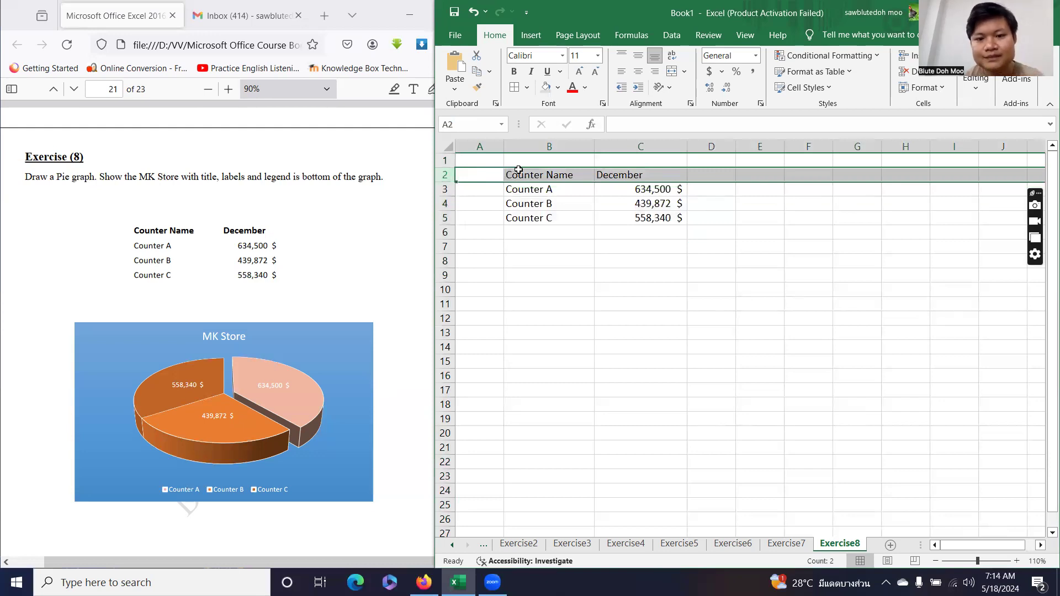
click(554, 174)
click(611, 172)
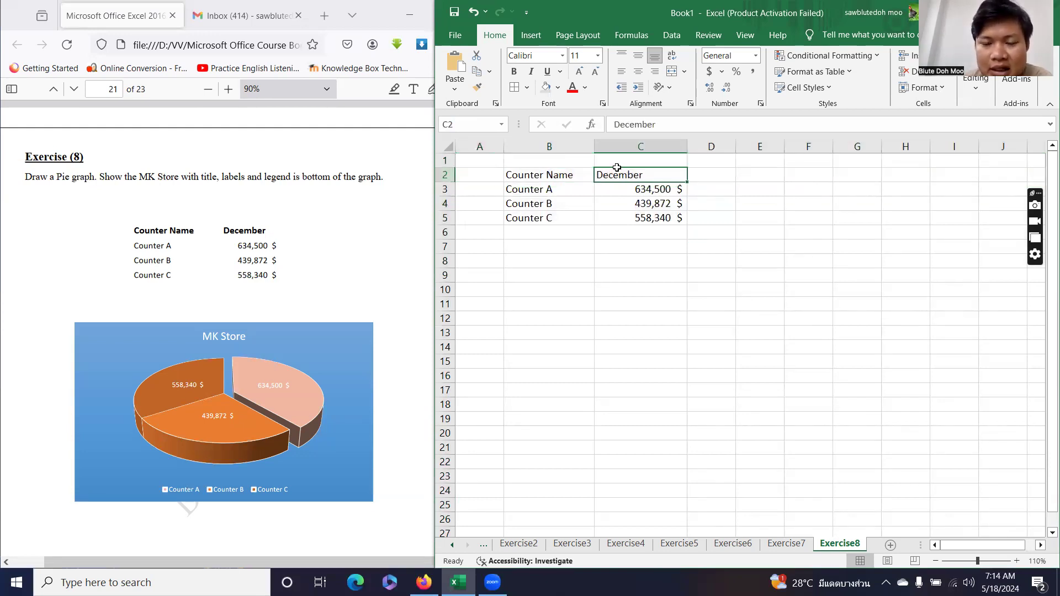
drag(568, 173, 641, 216)
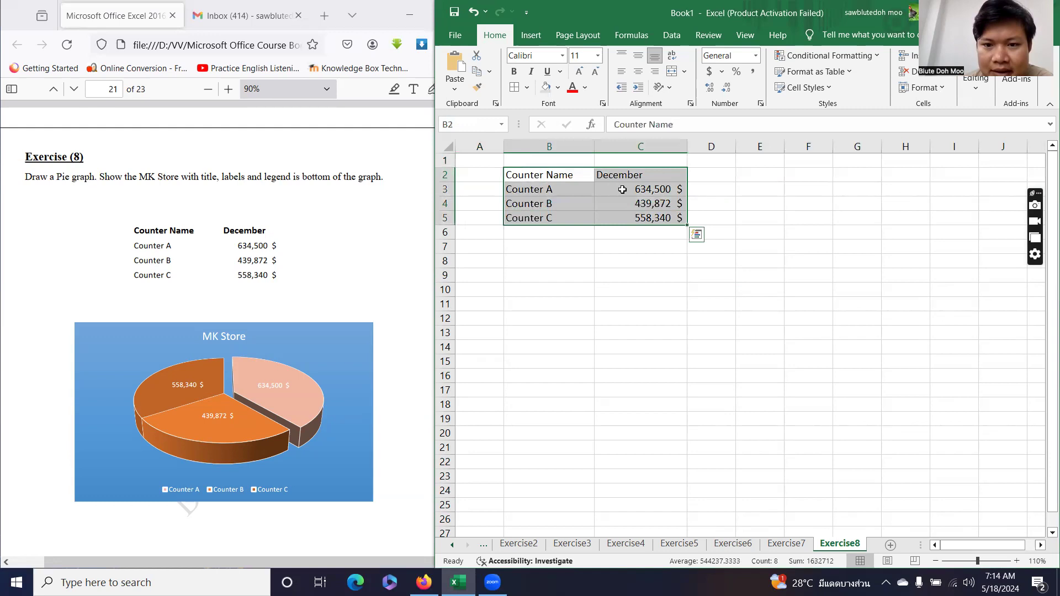
Insert a 3-D pie chart of the December counter data and place it below the table.
click(532, 35)
click(601, 88)
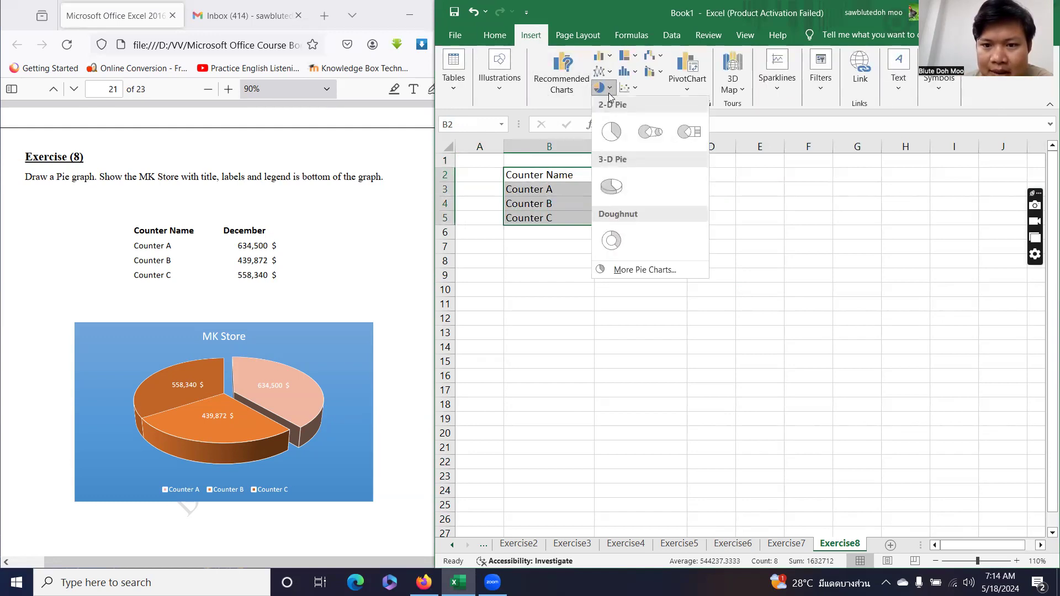
click(611, 186)
drag(635, 246, 523, 250)
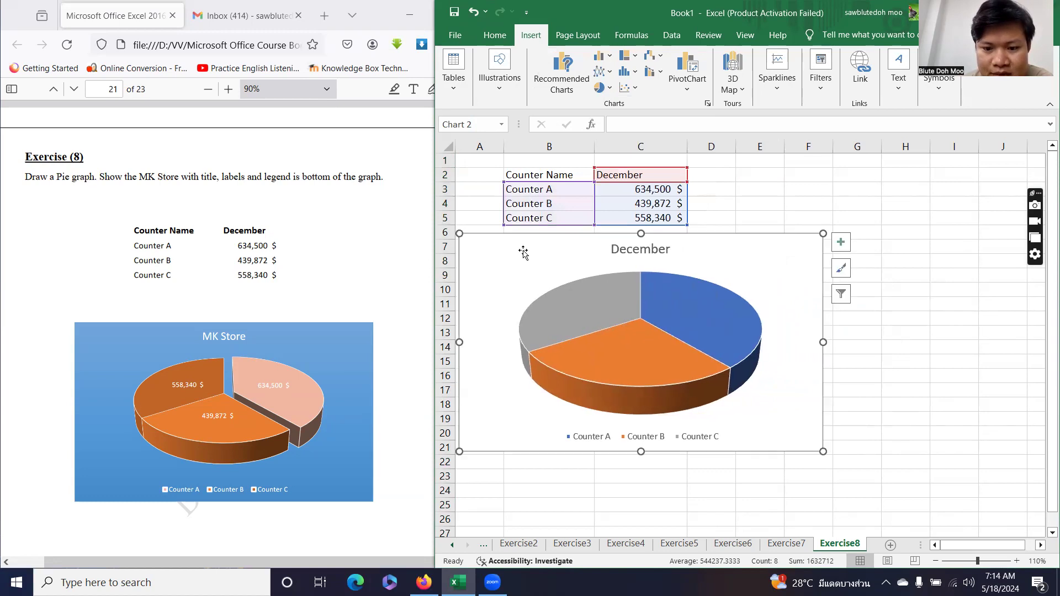
Retitle the pie chart 'MK Store'.
click(629, 253)
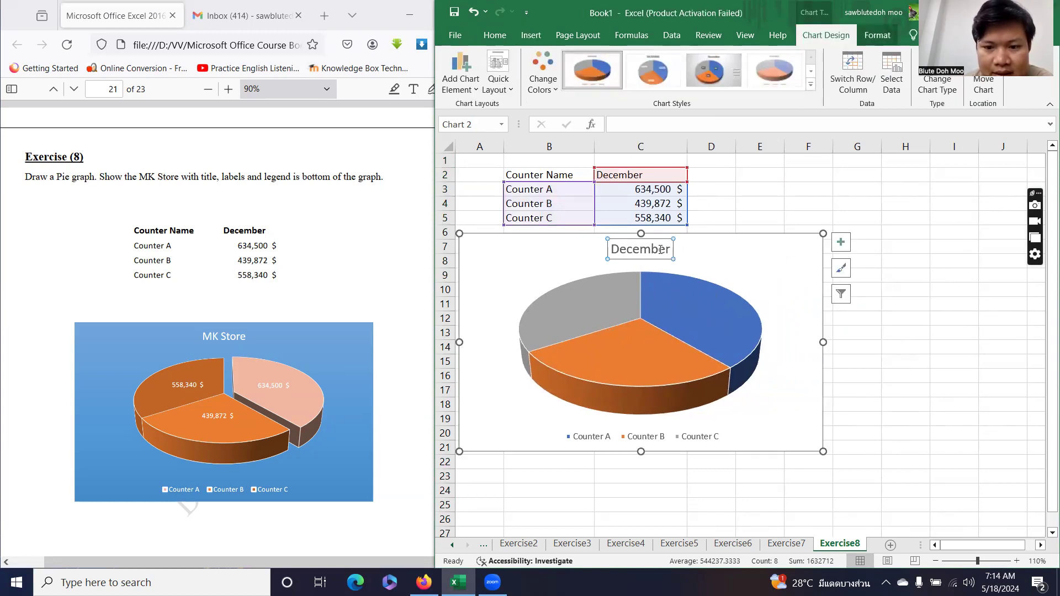
double_click(661, 249)
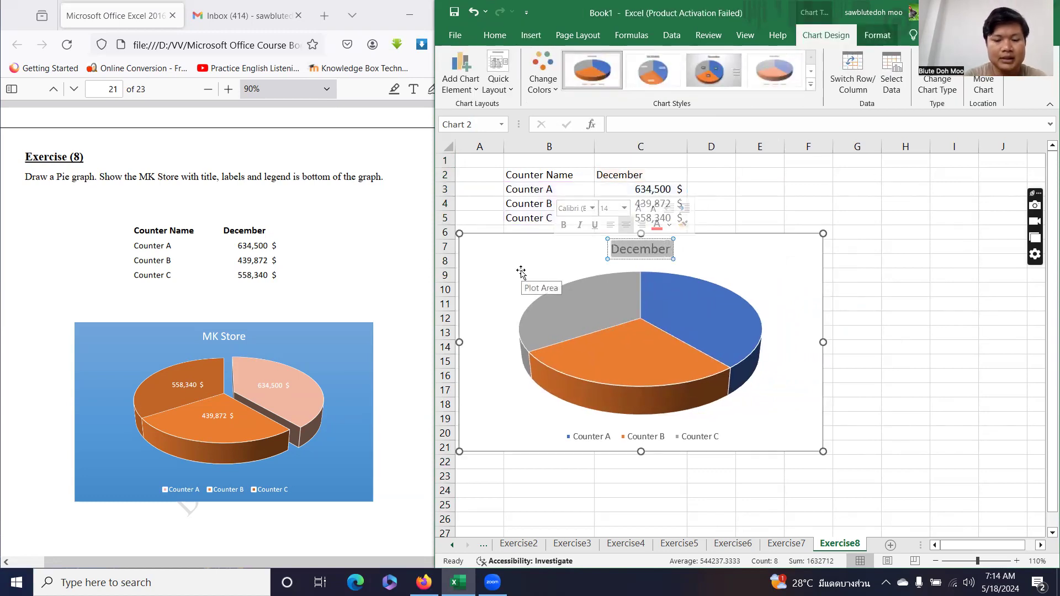
text(MK Store)
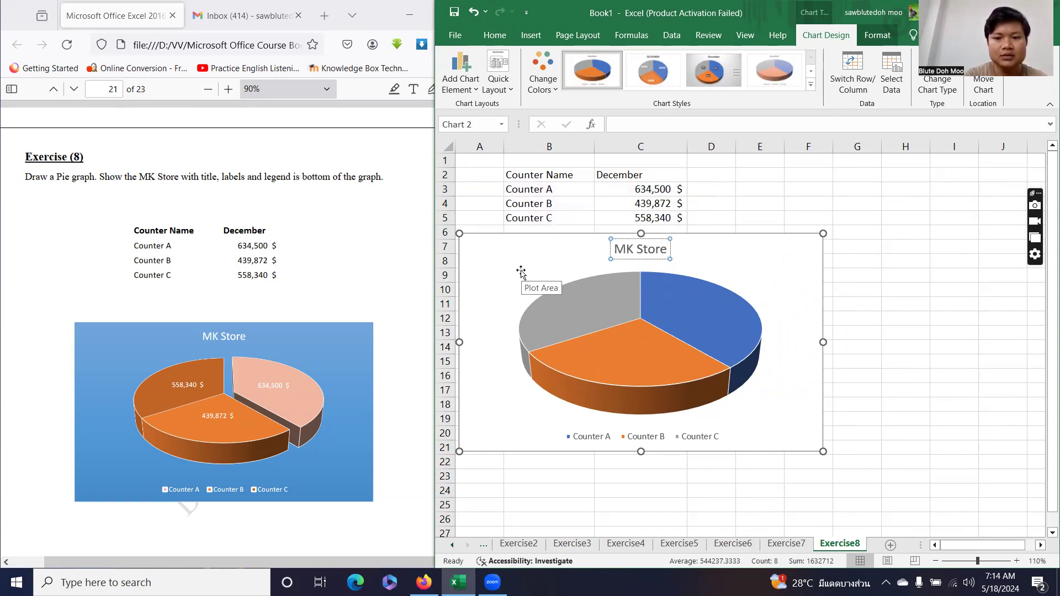
click(521, 259)
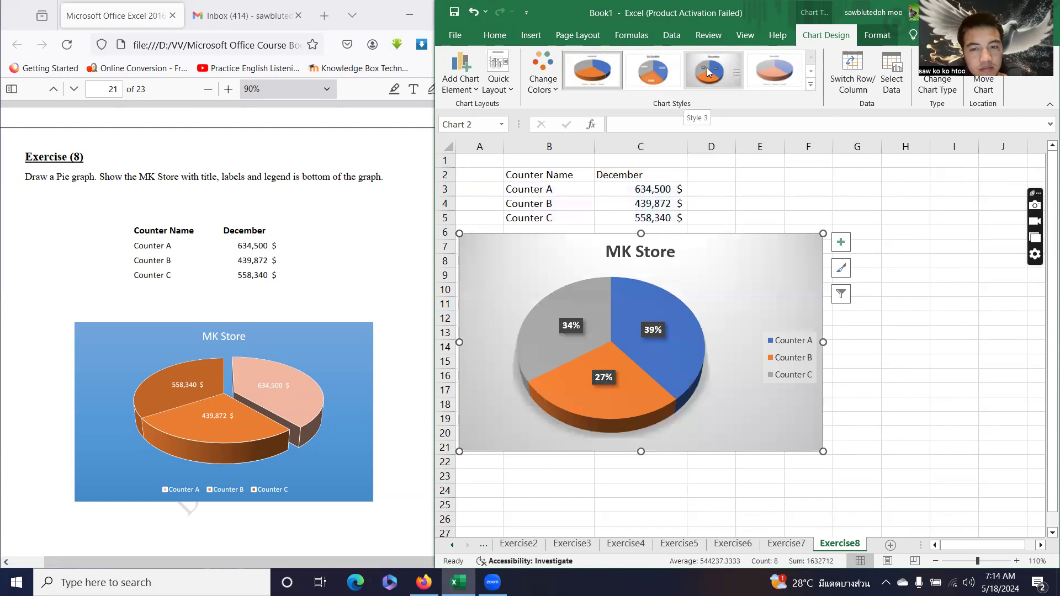
Apply the dark Chart Style 7 and add data labels centred on the slices.
click(811, 84)
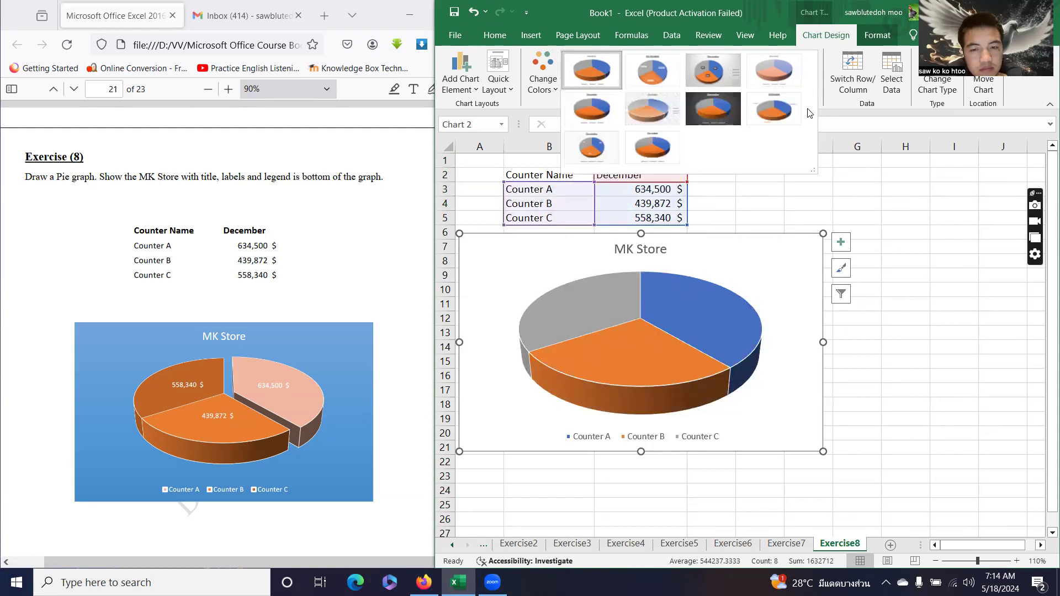
click(728, 122)
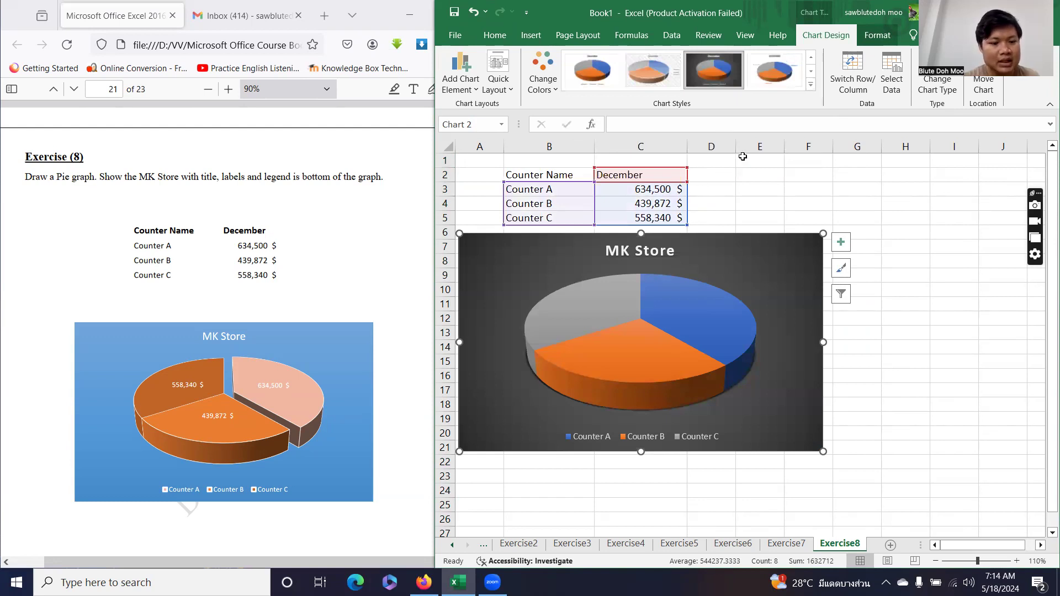
click(460, 77)
mouse_move(486, 122)
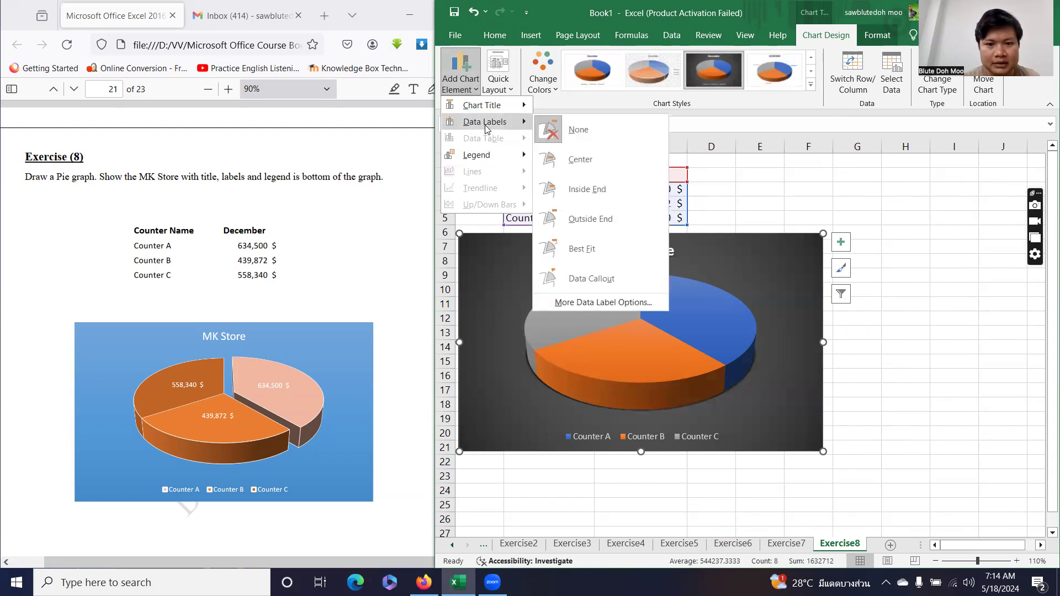
click(590, 160)
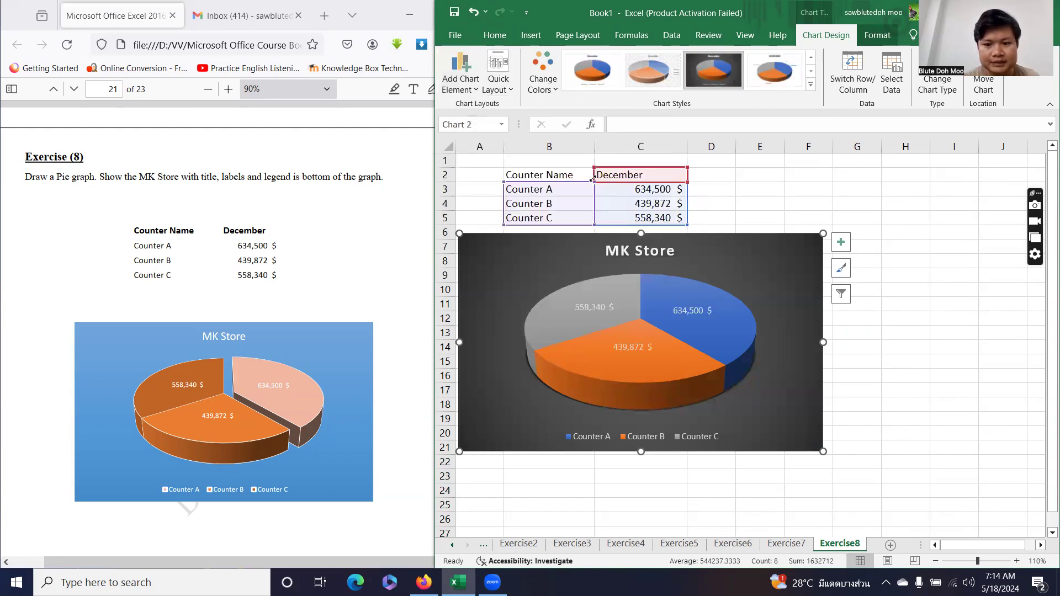
Pull the Counter A slice out from the pie.
mouse_move(734, 327)
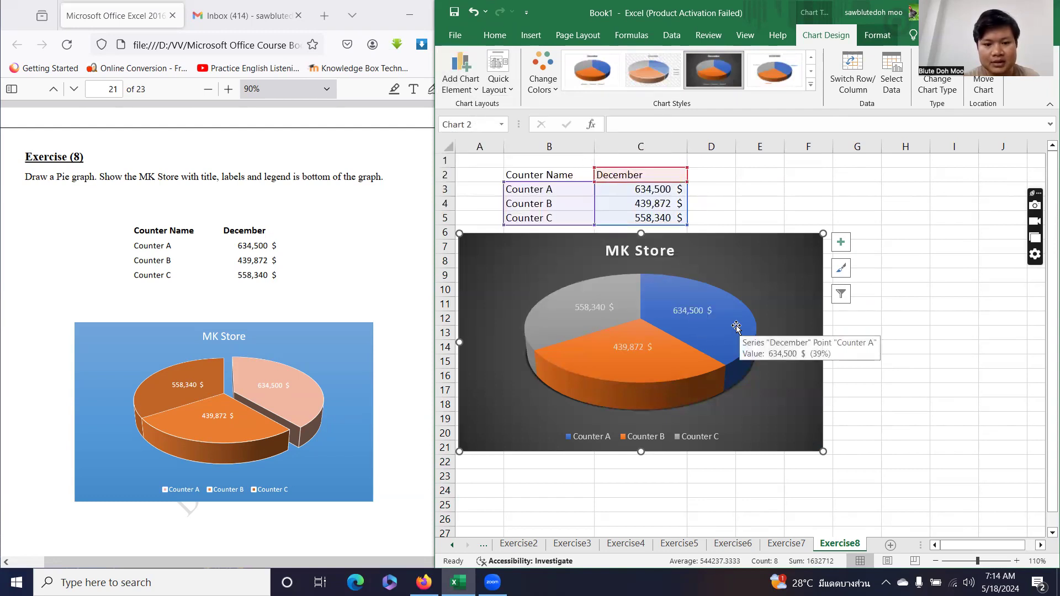
click(723, 324)
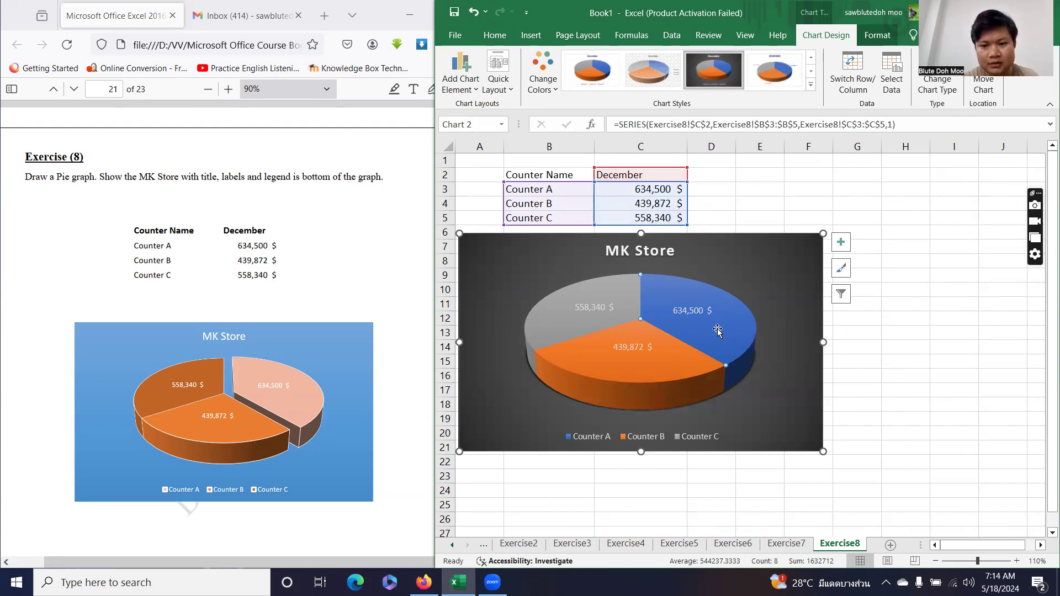
drag(739, 321, 740, 322)
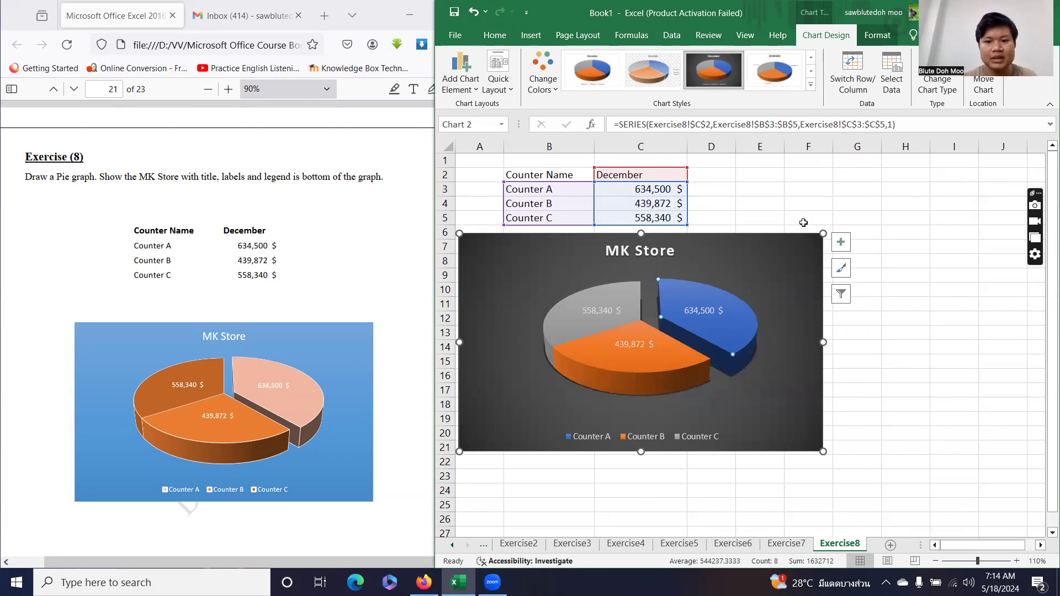
click(803, 205)
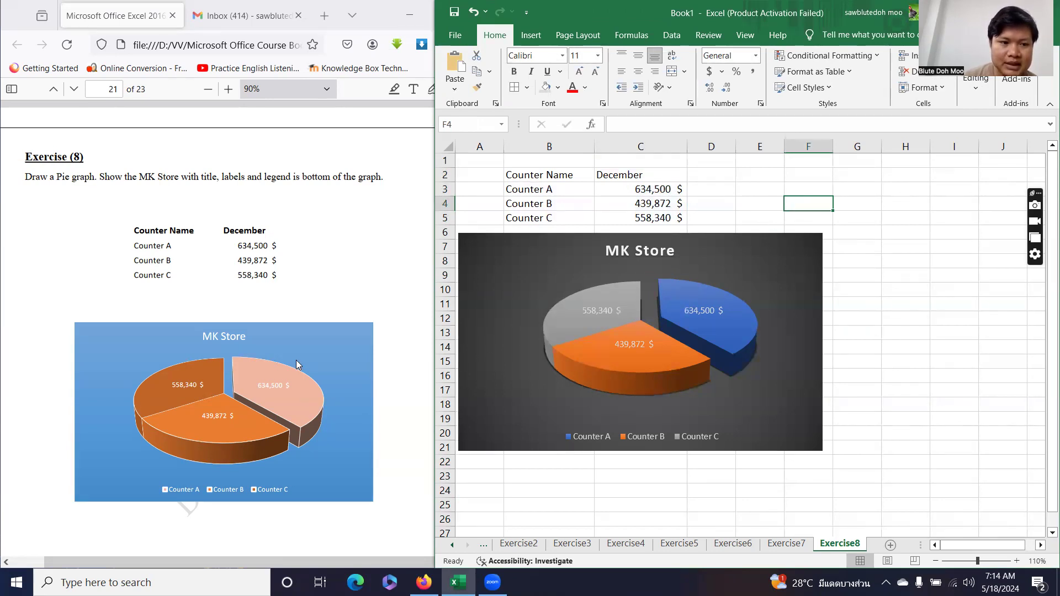
Add a sheet after Exercise8 named Exercise9 and zoom its view to 120%.
scroll(298, 359, down, 6)
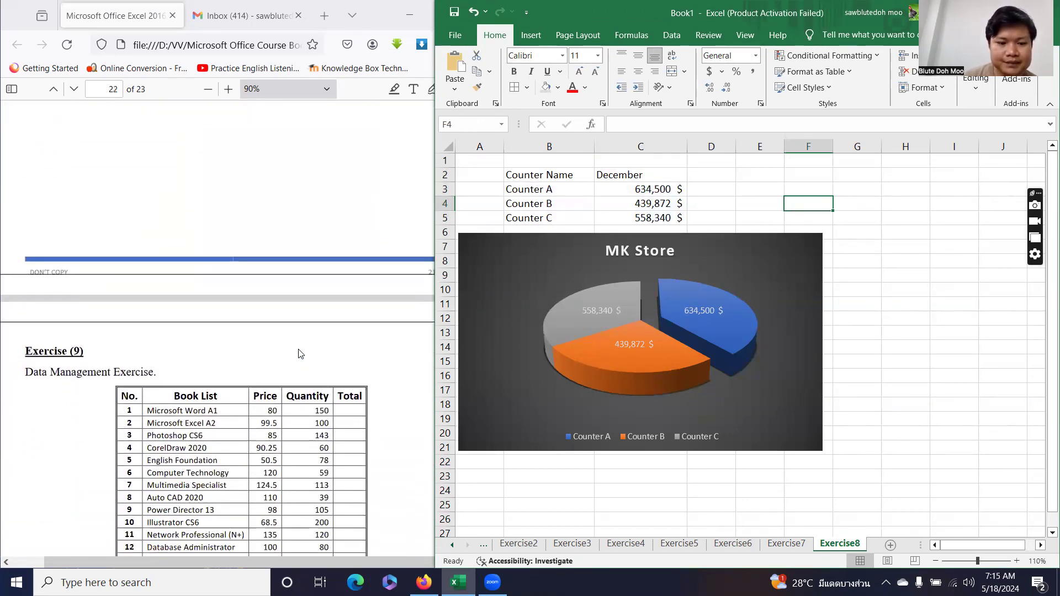
scroll(298, 354, down, 4)
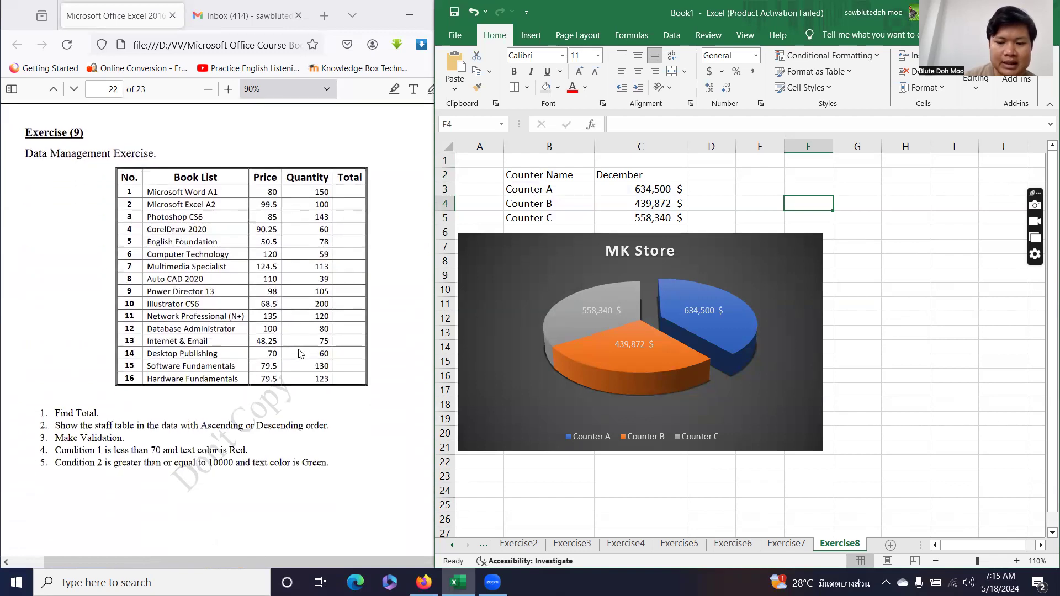
click(890, 545)
double_click(840, 544)
text(Exercise9)
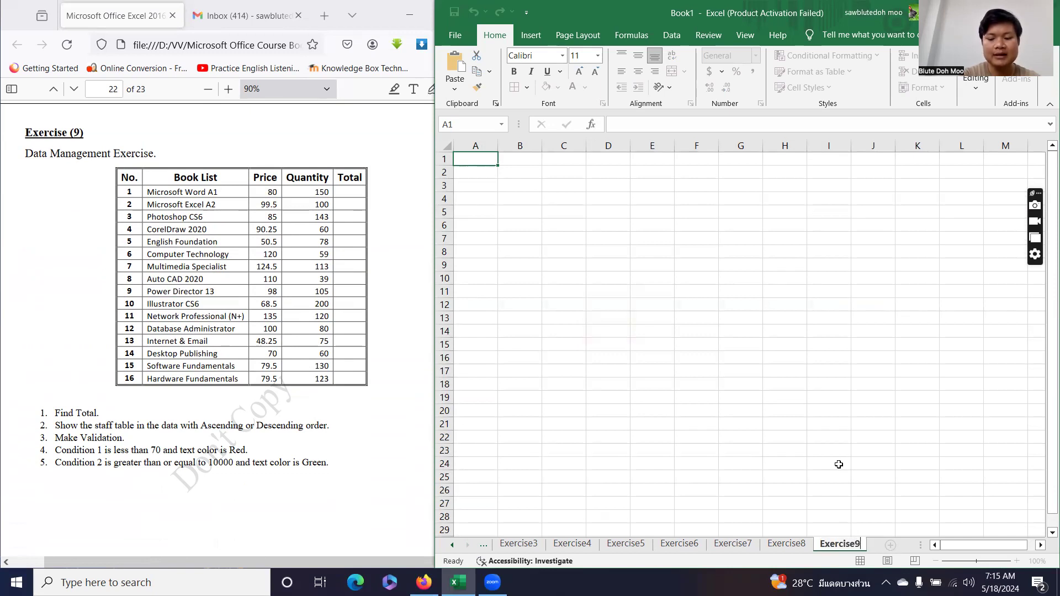
key(Return)
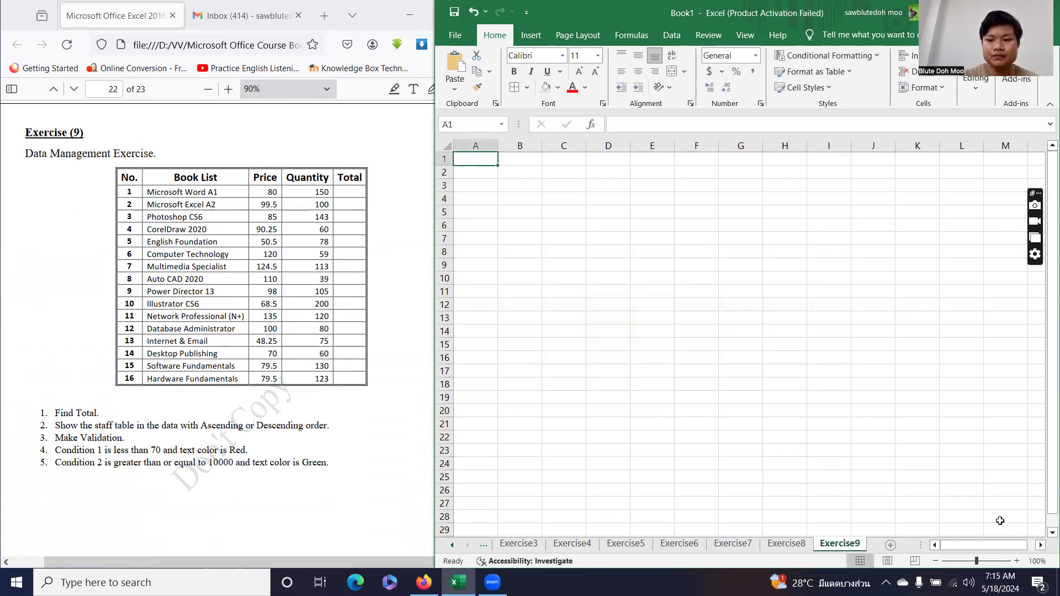
click(1017, 561)
click(1016, 561)
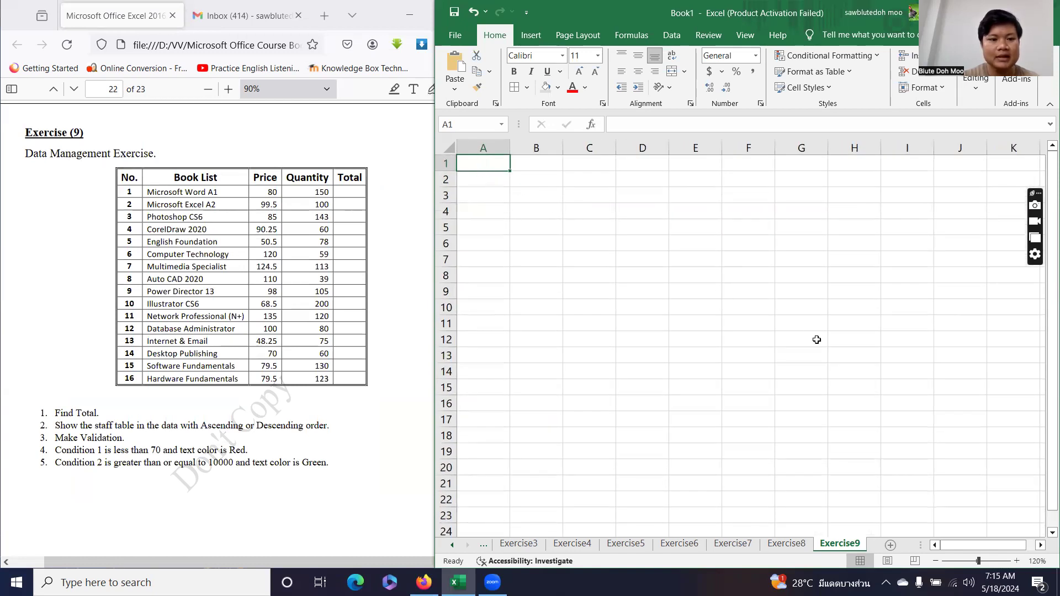
Enter the headers No., Book List, Price, Quantity and Total across A1:E1.
text(No.)
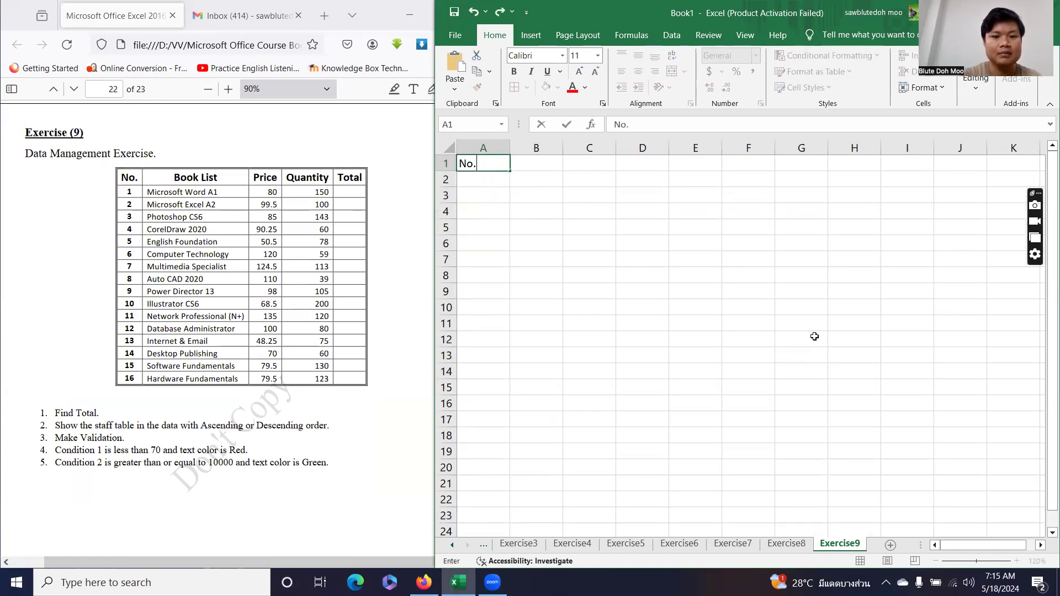
key(Tab)
text(Book)
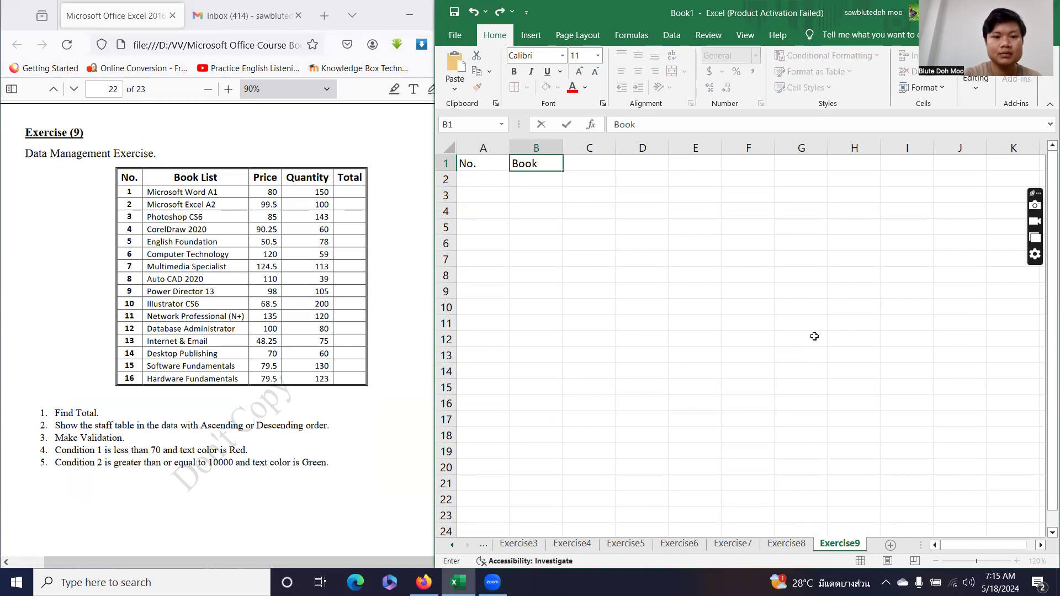
text( List)
key(Tab)
text(Price)
key(Tab)
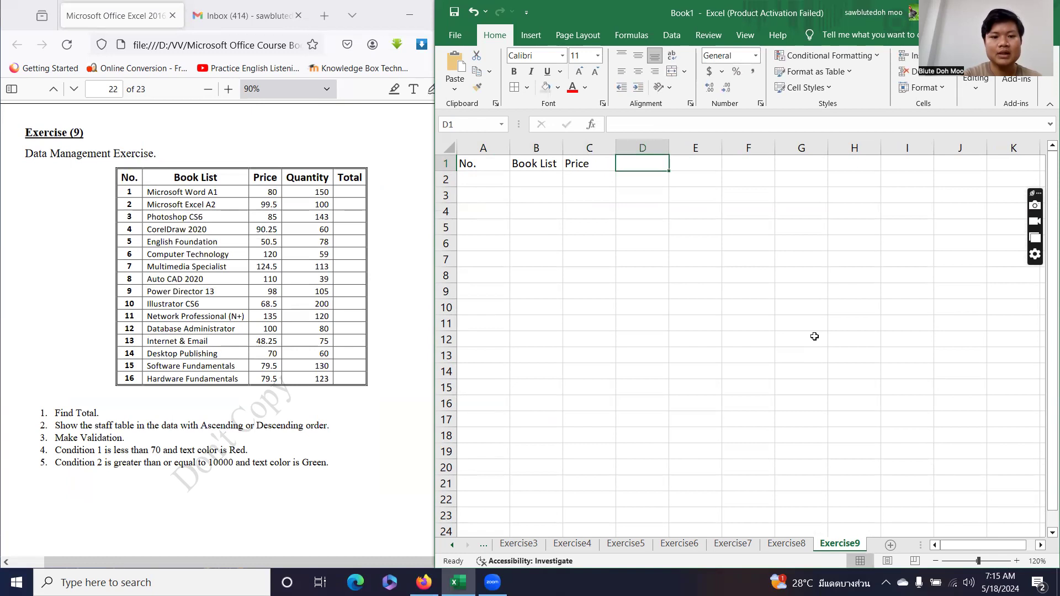
text(q)
key(BackSpace)
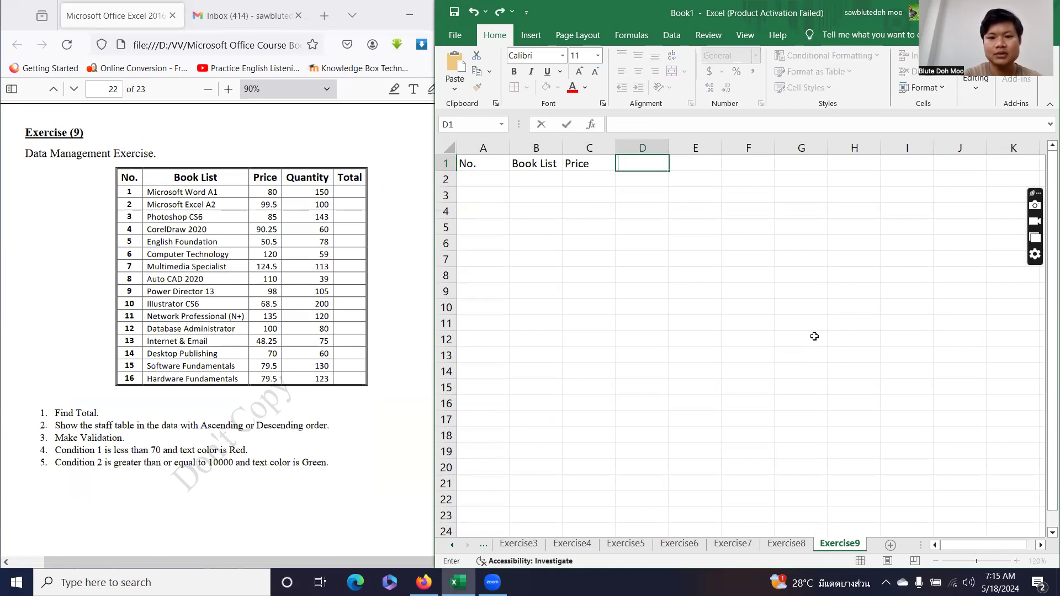
text(Quan)
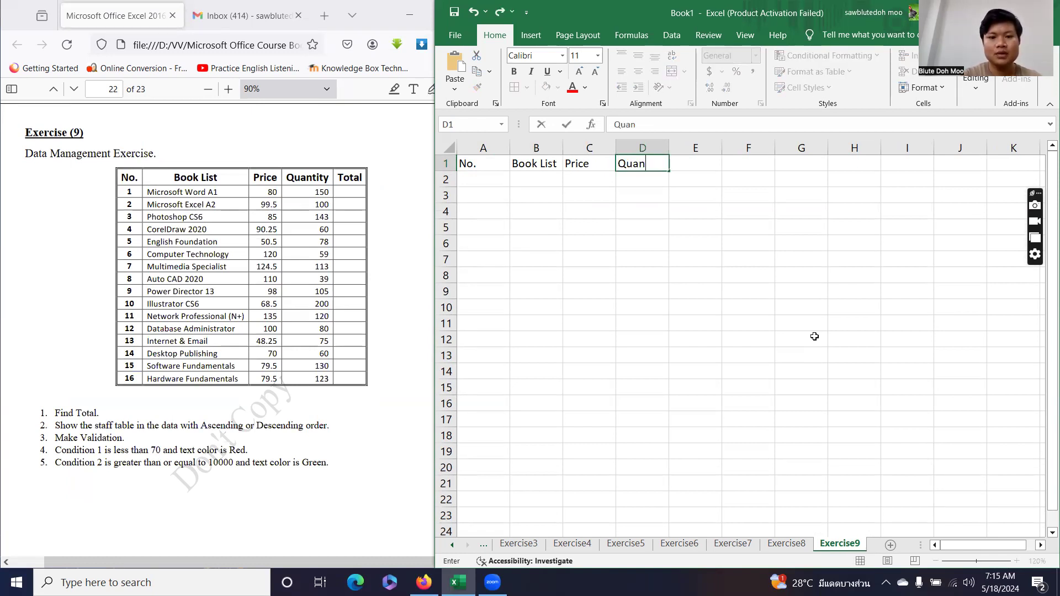
text(tity)
key(Tab)
text(Tot)
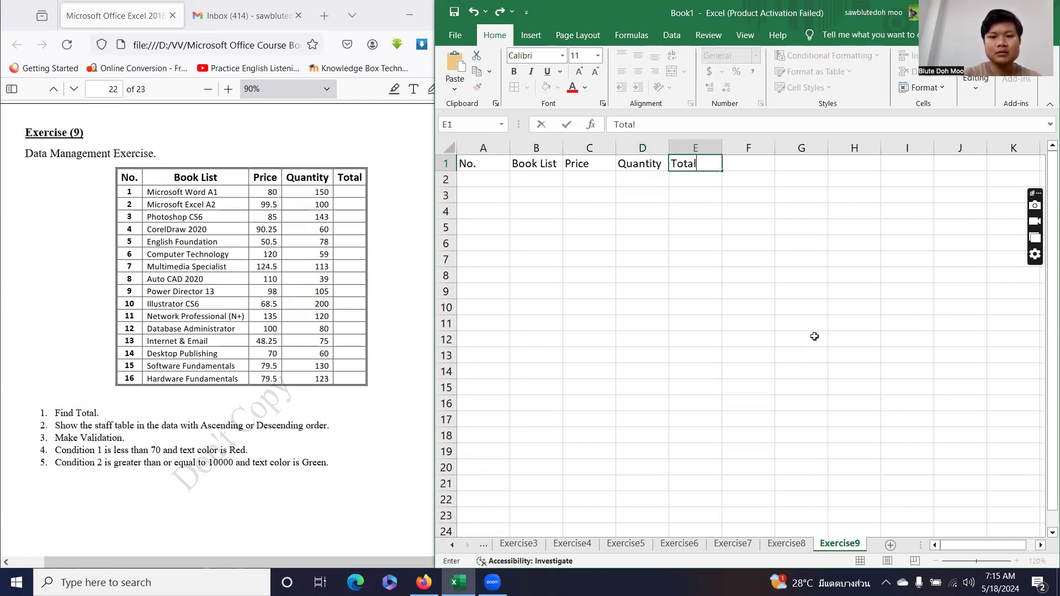
key(Return)
Enter 1 in A2 to start the No. column.
key(Left)
key(Left)
key(Left)
key(Left)
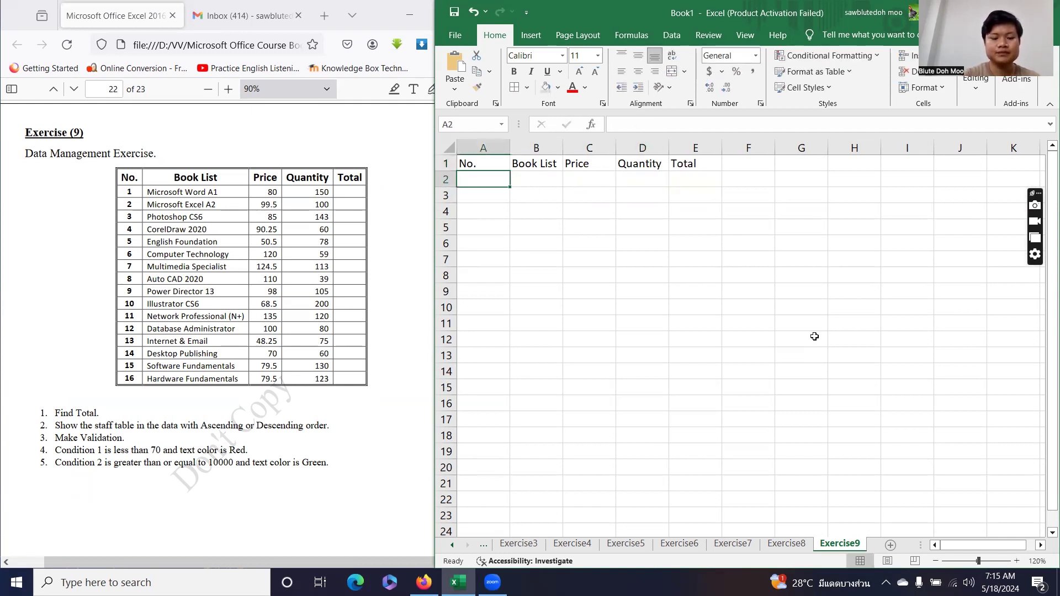
text(1)
key(Return)
Enter 2 in A3 and fill the numbering down column A to 16.
text(2)
click(476, 177)
drag(476, 177, 515, 429)
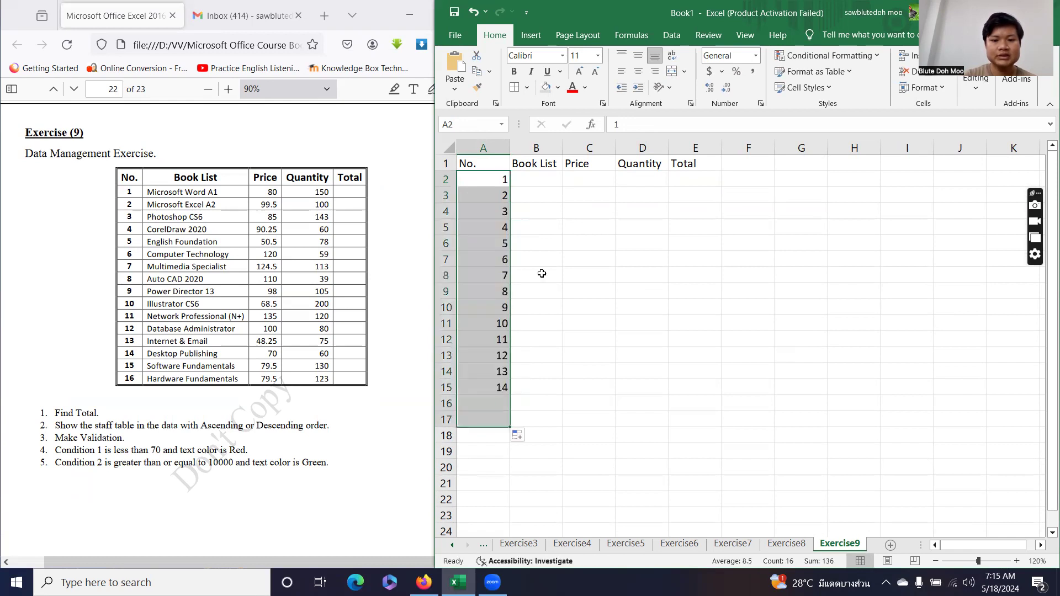
Enter Microsoft Word A1, Microsoft Excel A2, Photoshop CS6, CorelDraw 2020 and English Foundation in B2:B6.
click(540, 180)
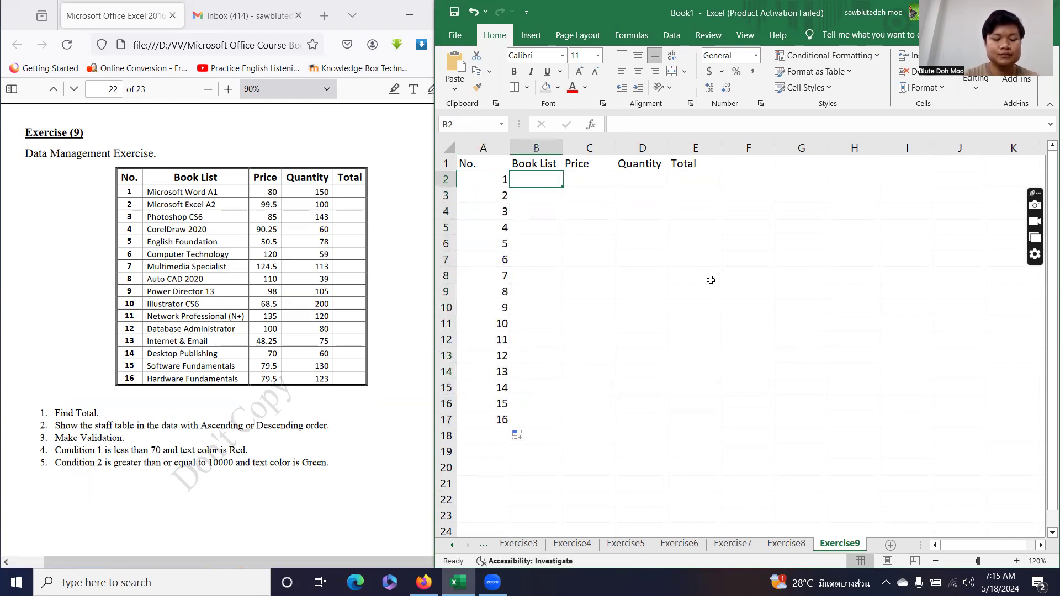
text(Micro)
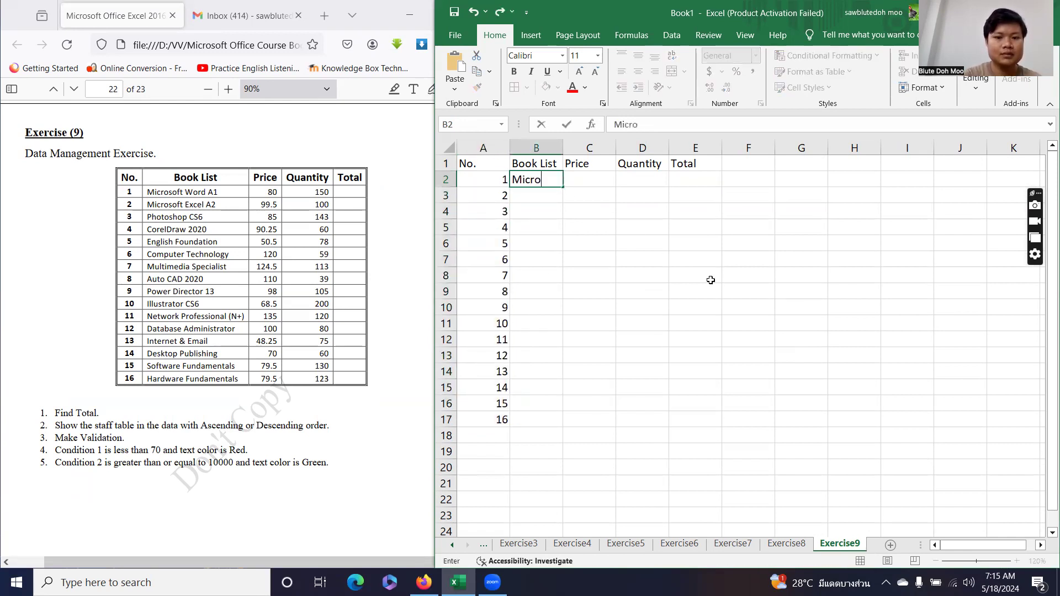
text(soft Word)
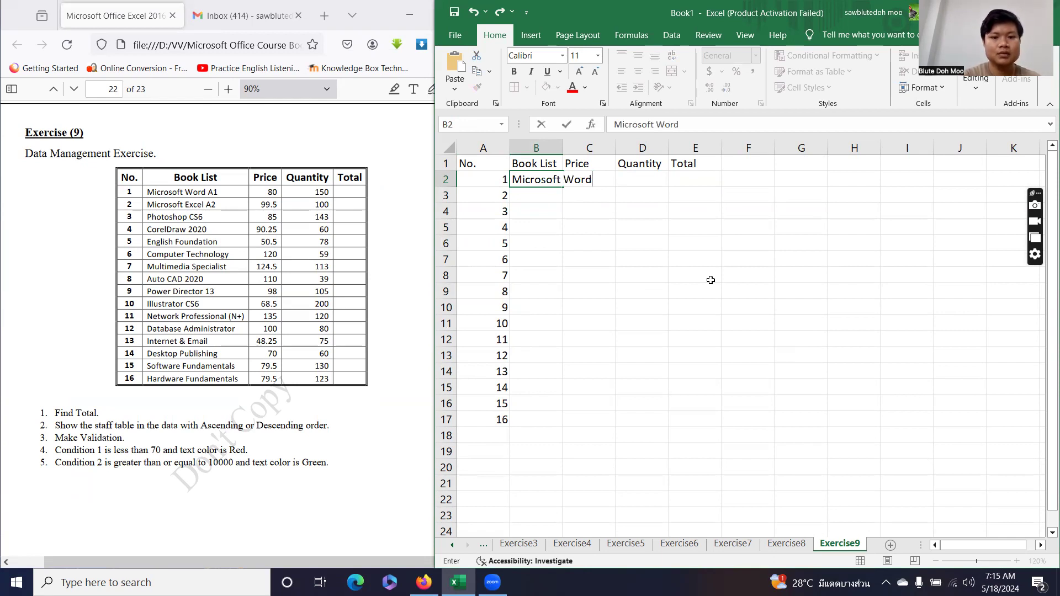
text( A1)
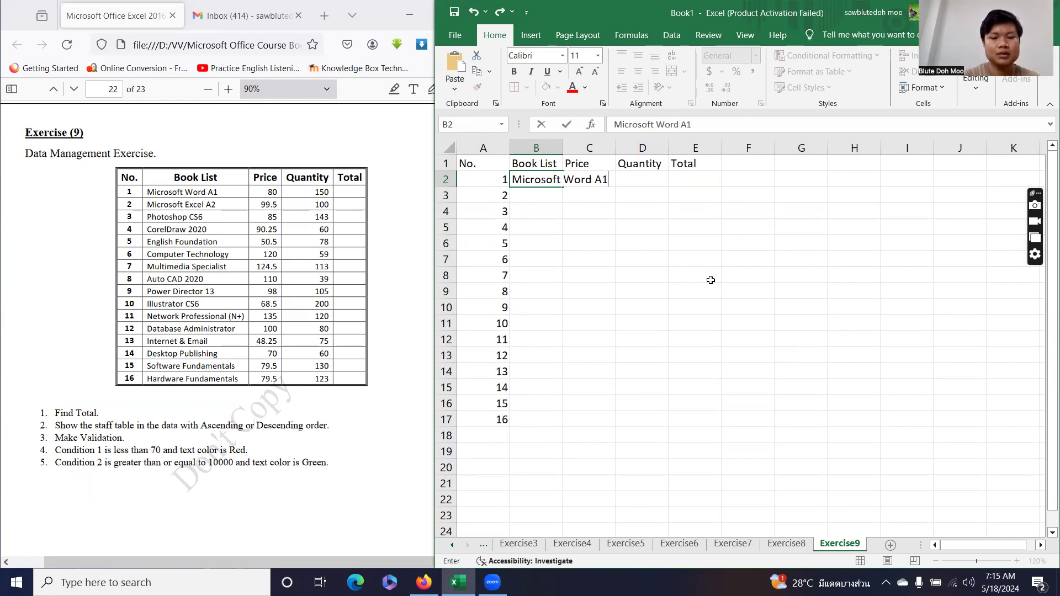
key(Return)
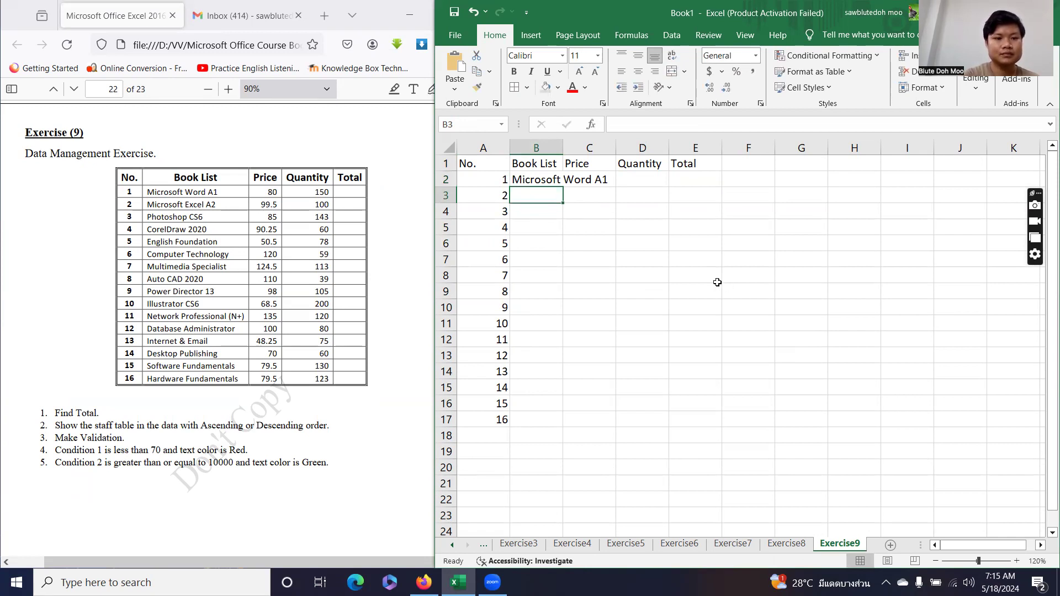
text(Micoroso)
key(BackSpace)
key(BackSpace)
key(BackSpace)
key(BackSpace)
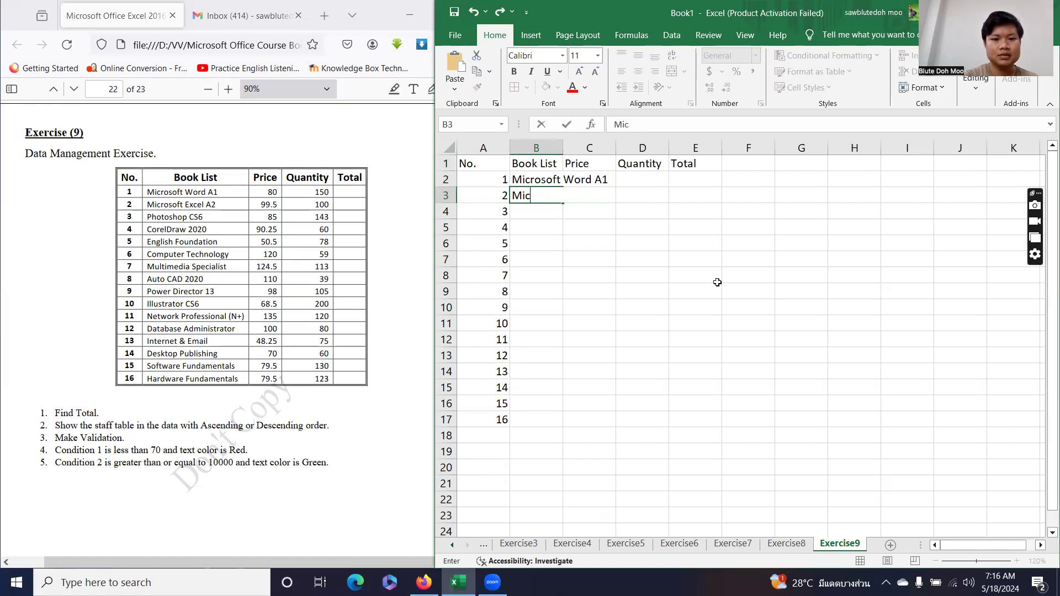
text(rosoft E)
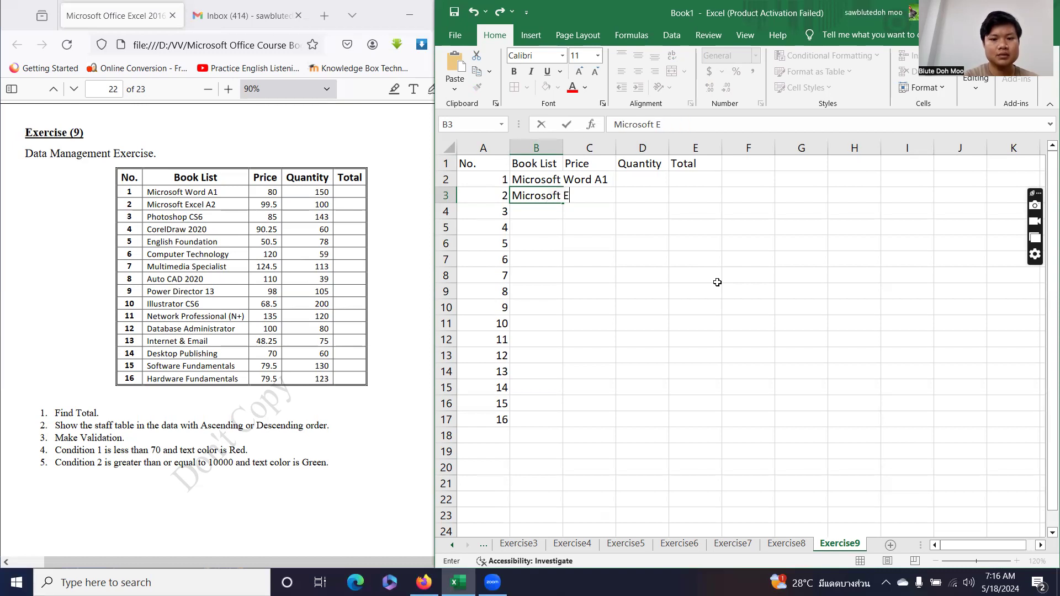
text(xcel A2)
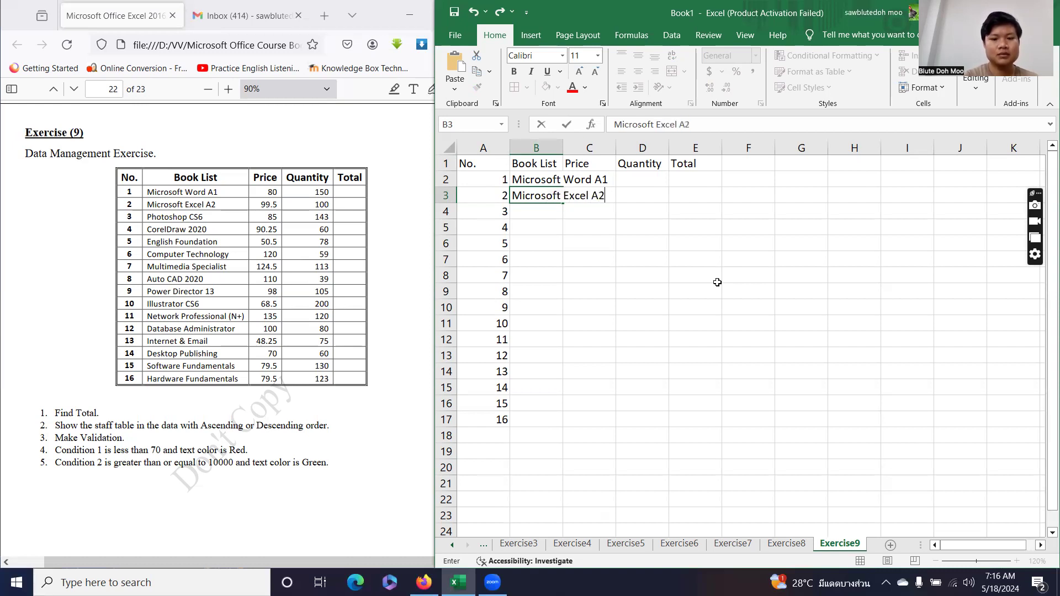
key(Return)
text(Ph)
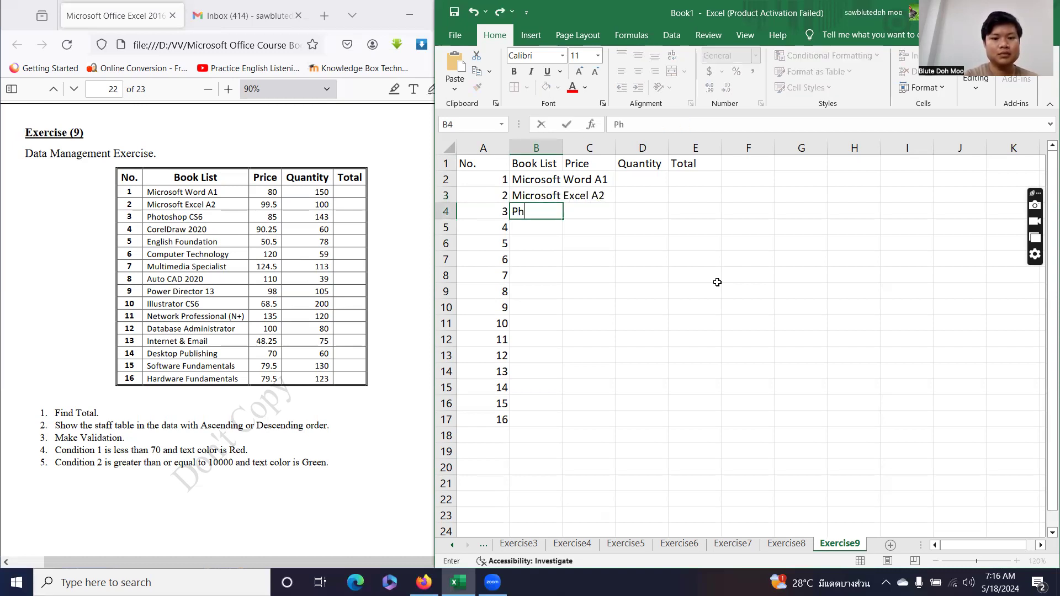
text(otoshop CS)
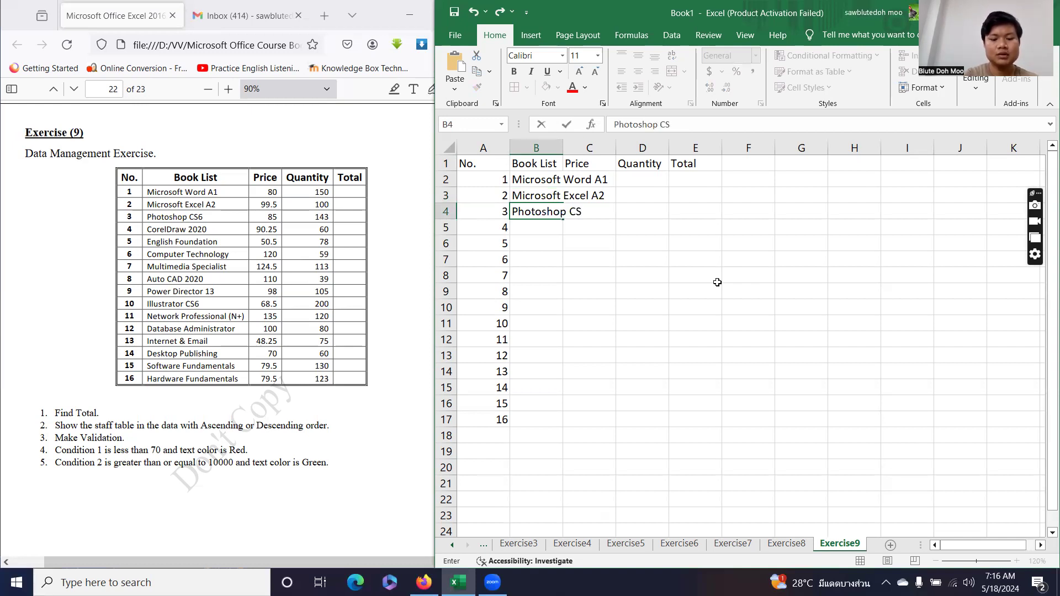
text(6)
key(Return)
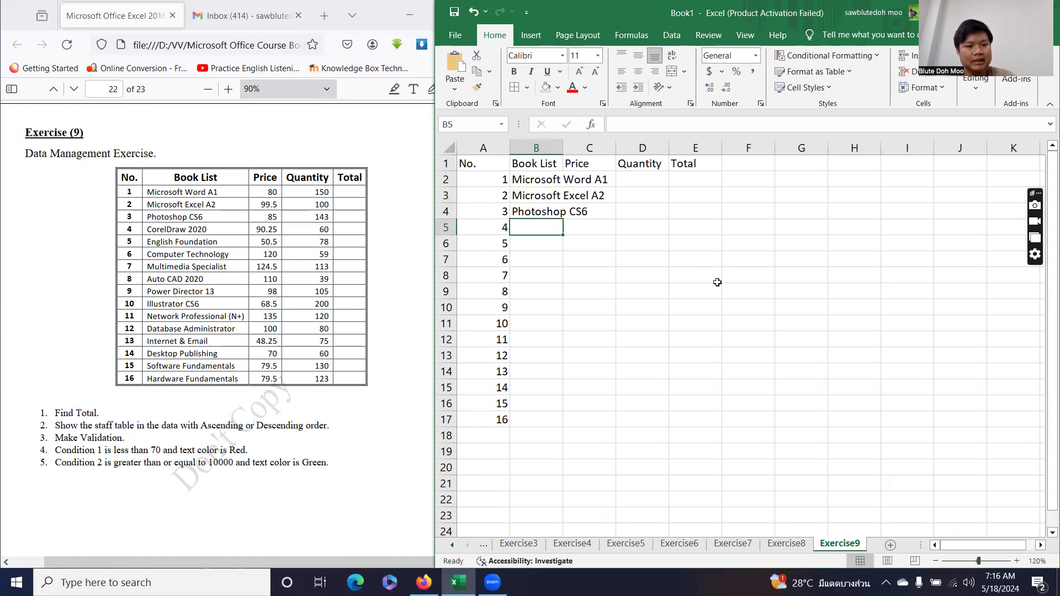
text(Cor)
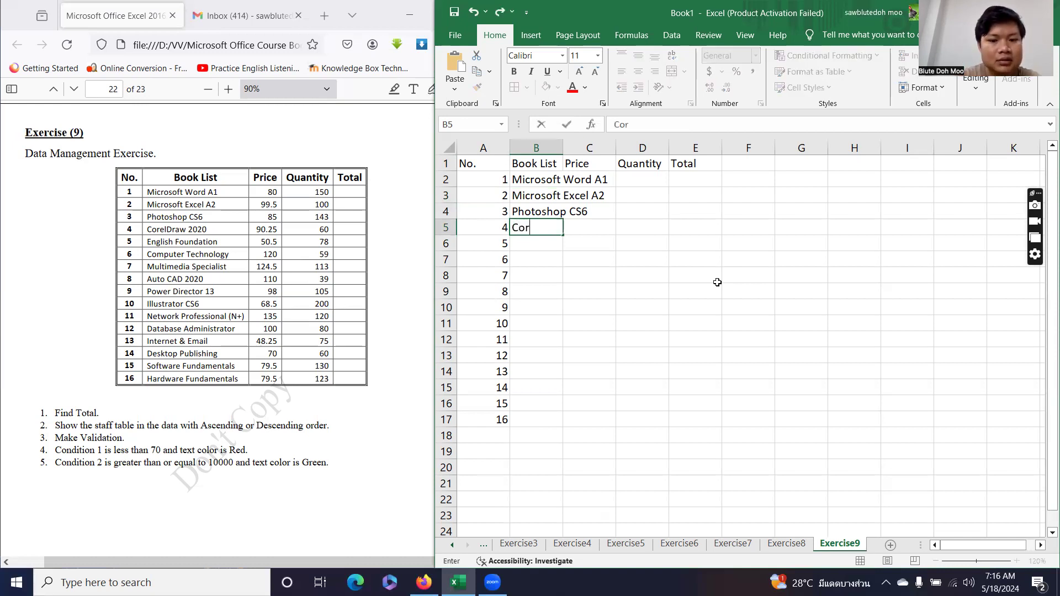
text(elDraw)
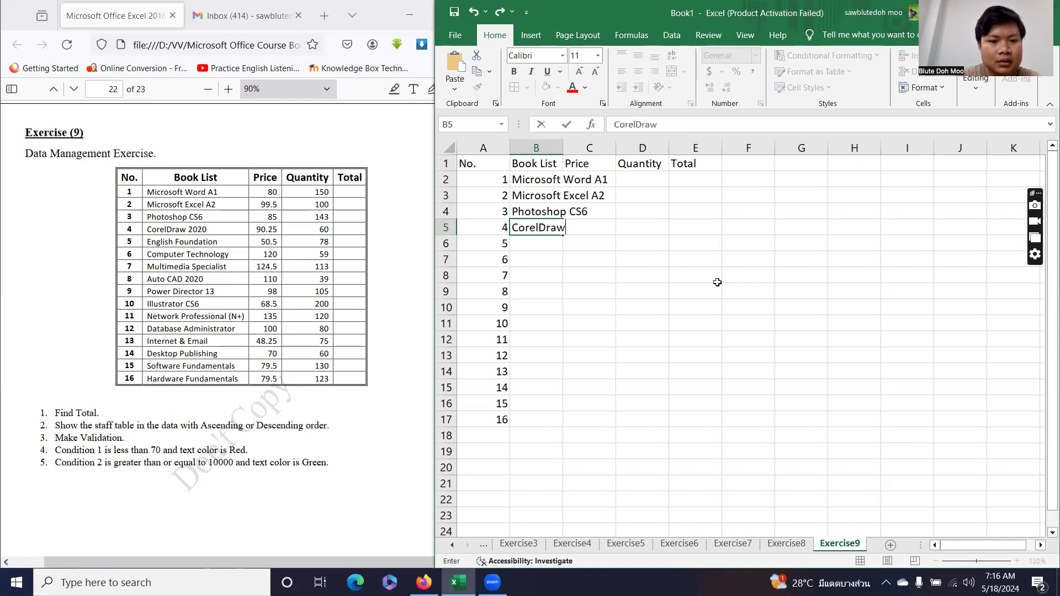
text( 2020)
key(Return)
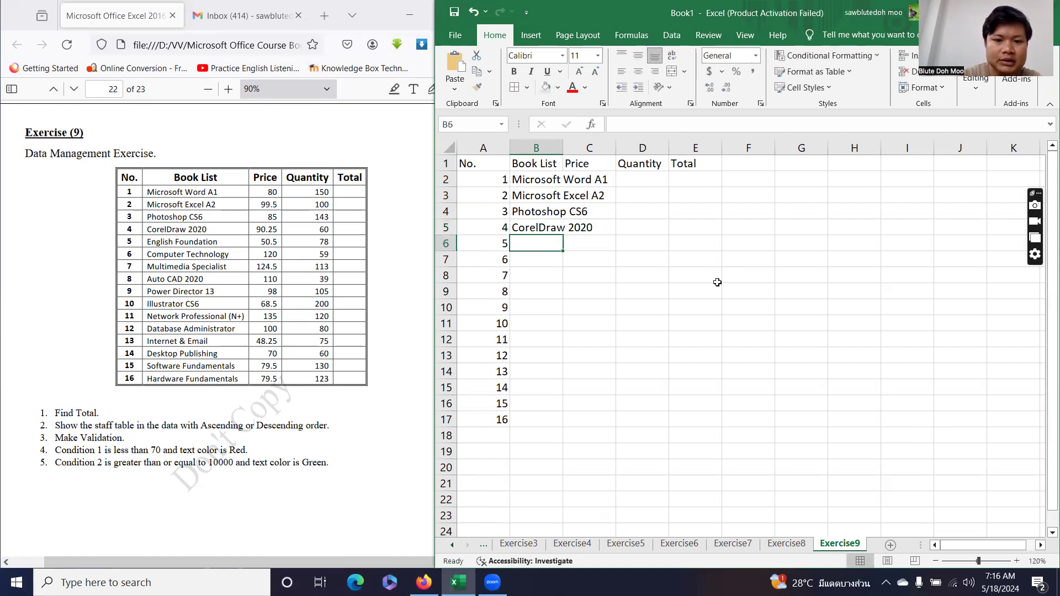
text(Engl)
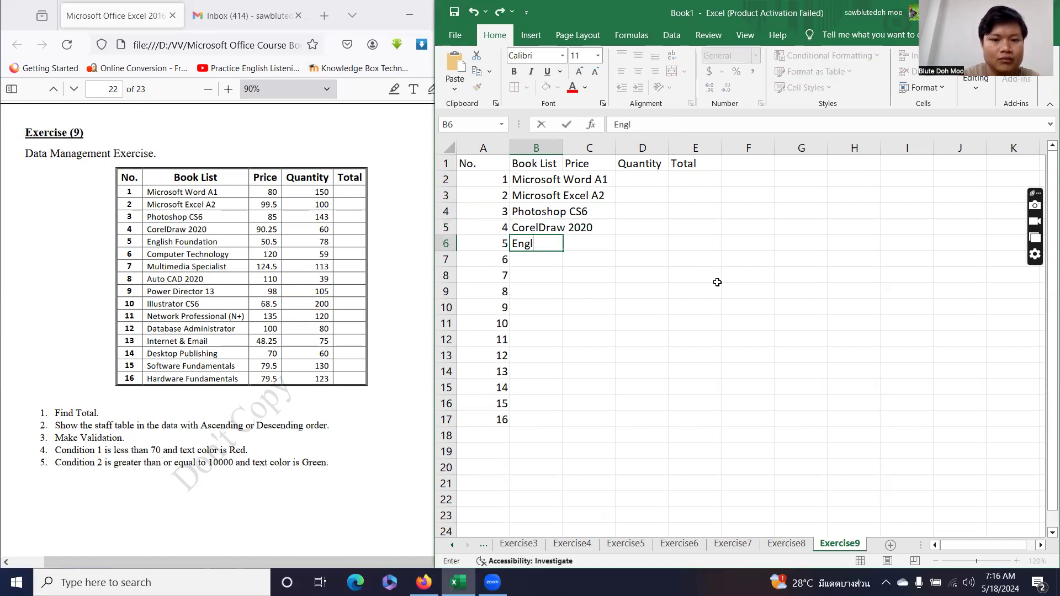
text(ish Foun)
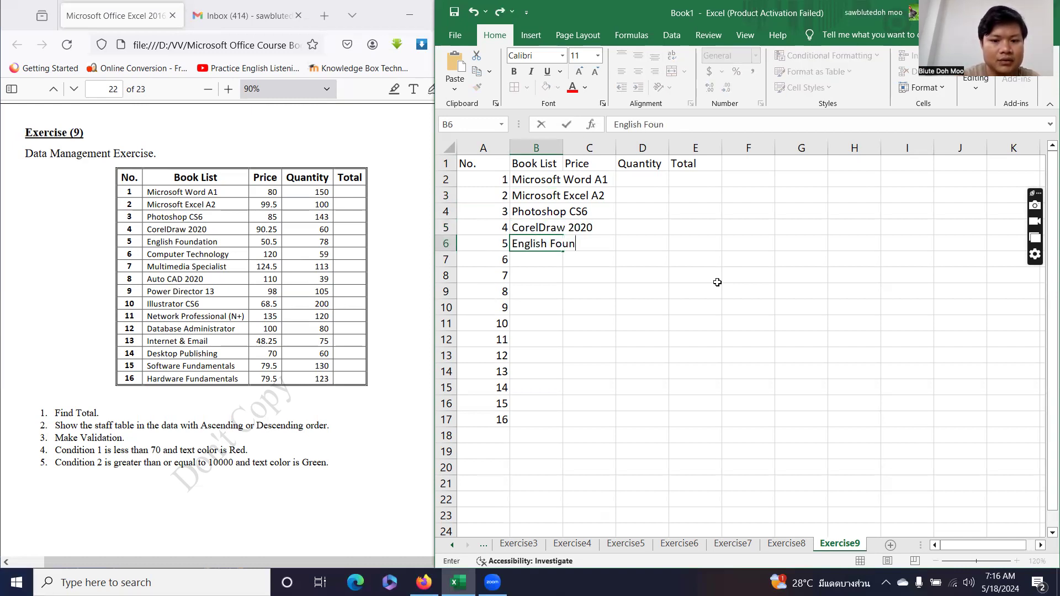
text(dationn)
key(Return)
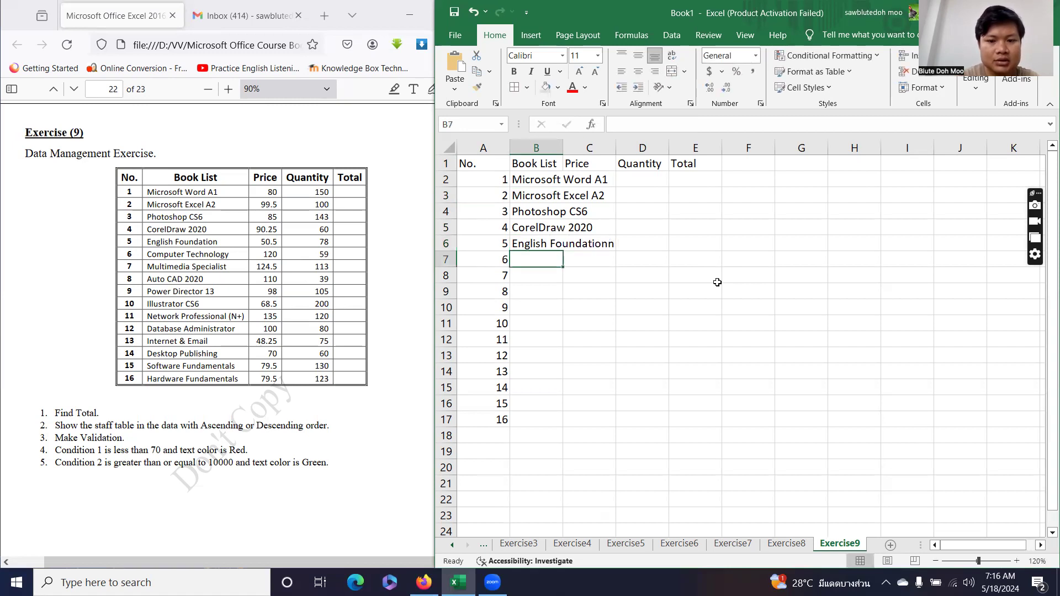
double_click(615, 245)
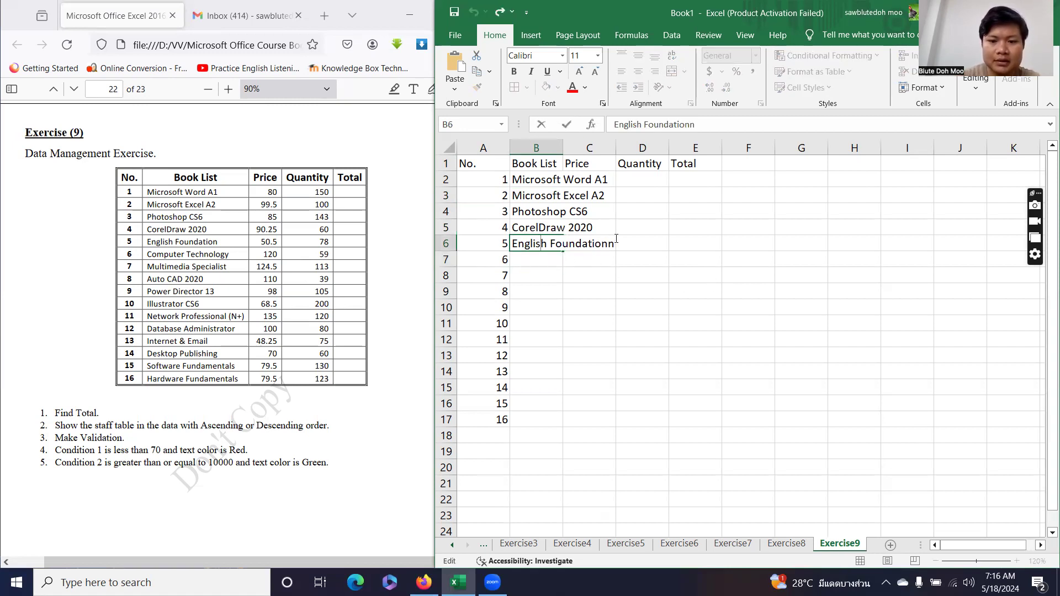
key(BackSpace)
key(Return)
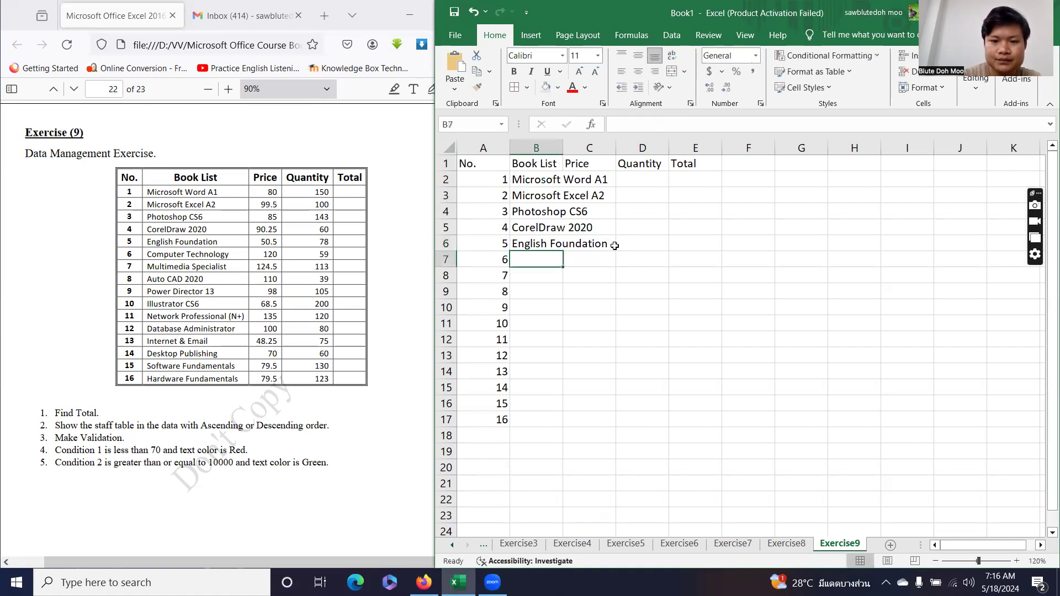
Add Computer Technology, Multimedia Specialist, Auto CAD 2020, Power Director 13, Illustrator CS6 and Network Professional (N+).
text(Com)
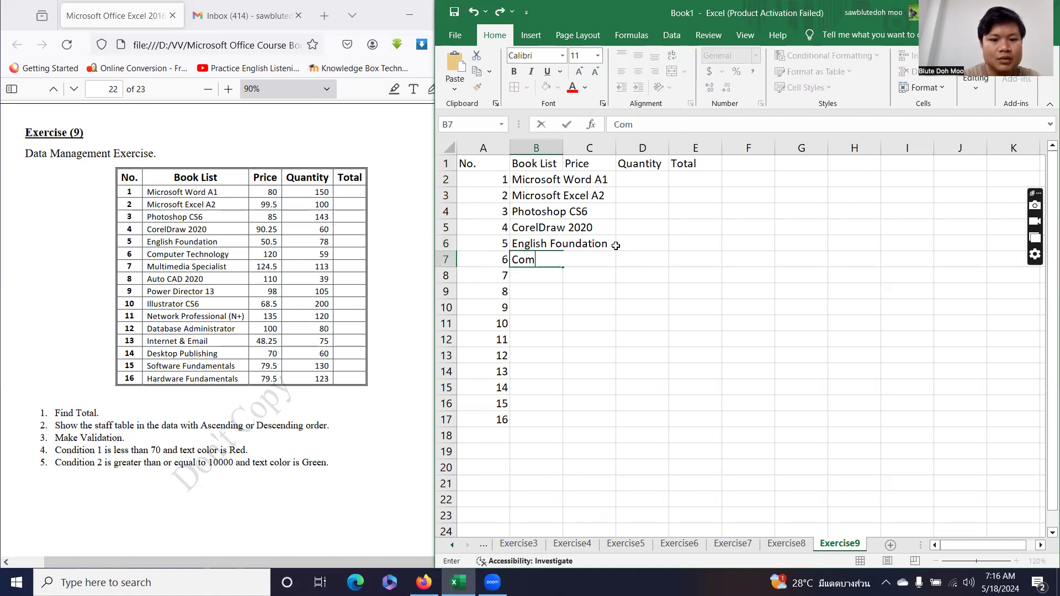
text(puter Te)
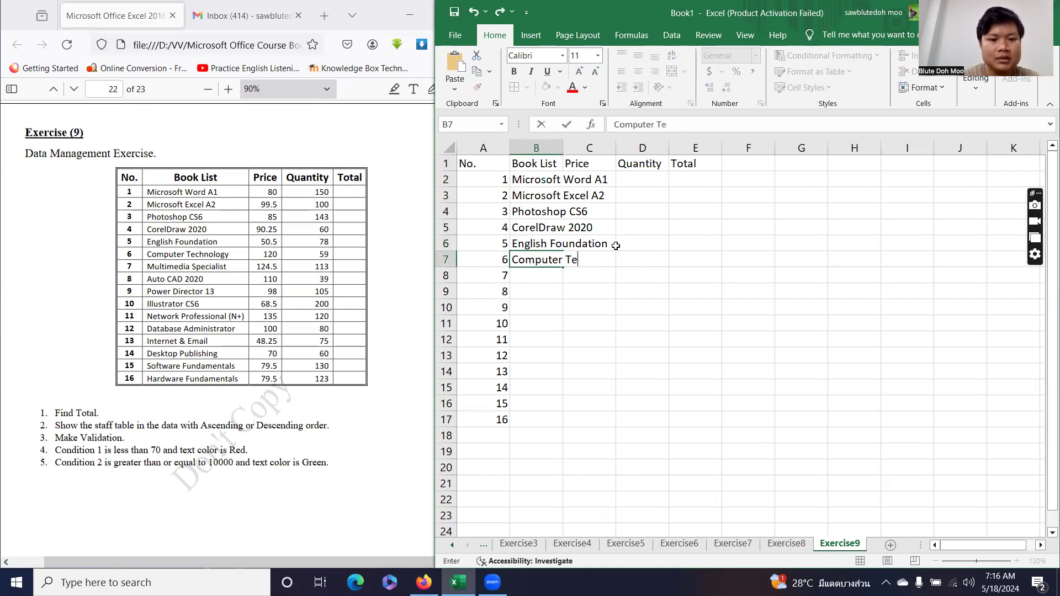
text(chnology)
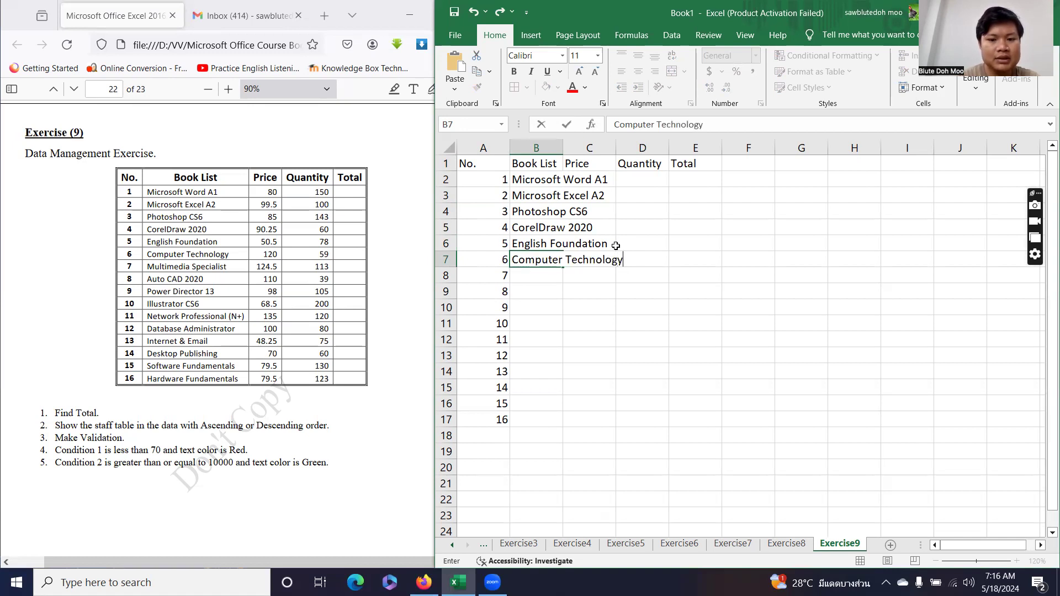
key(Return)
text(Mul)
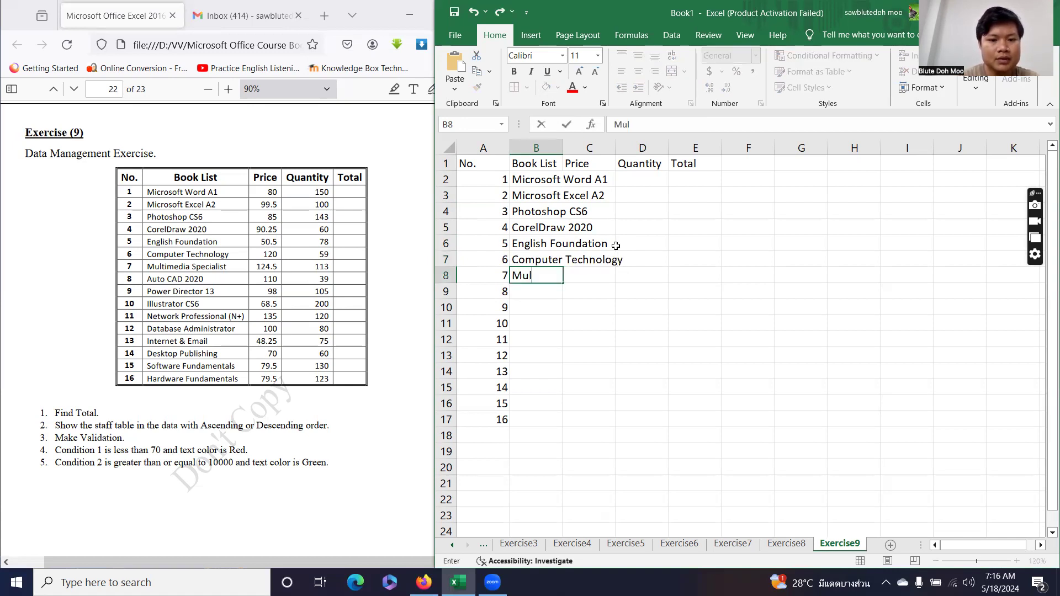
text(timed)
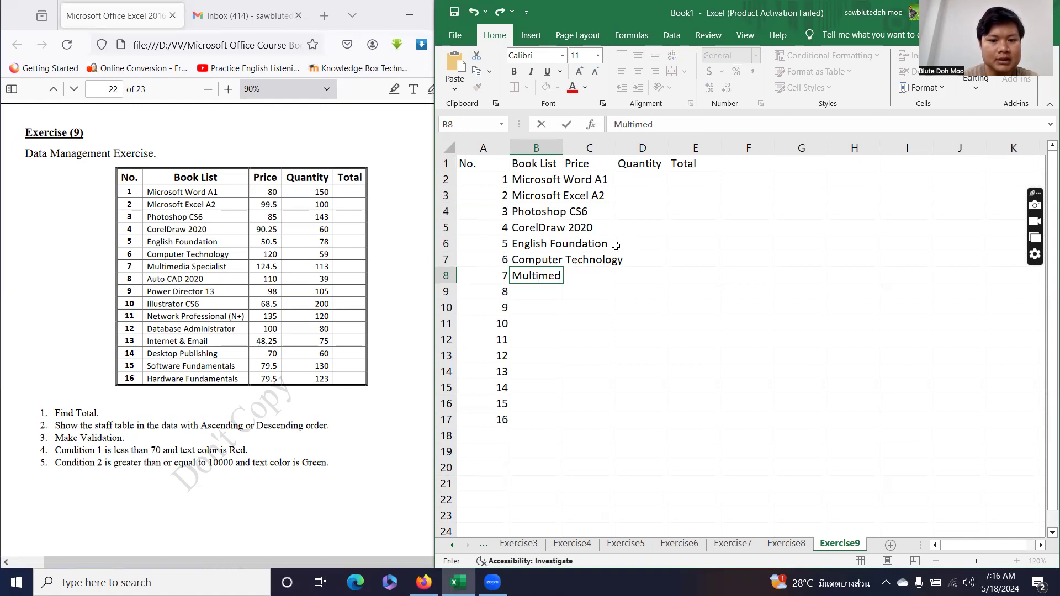
text(ia Special)
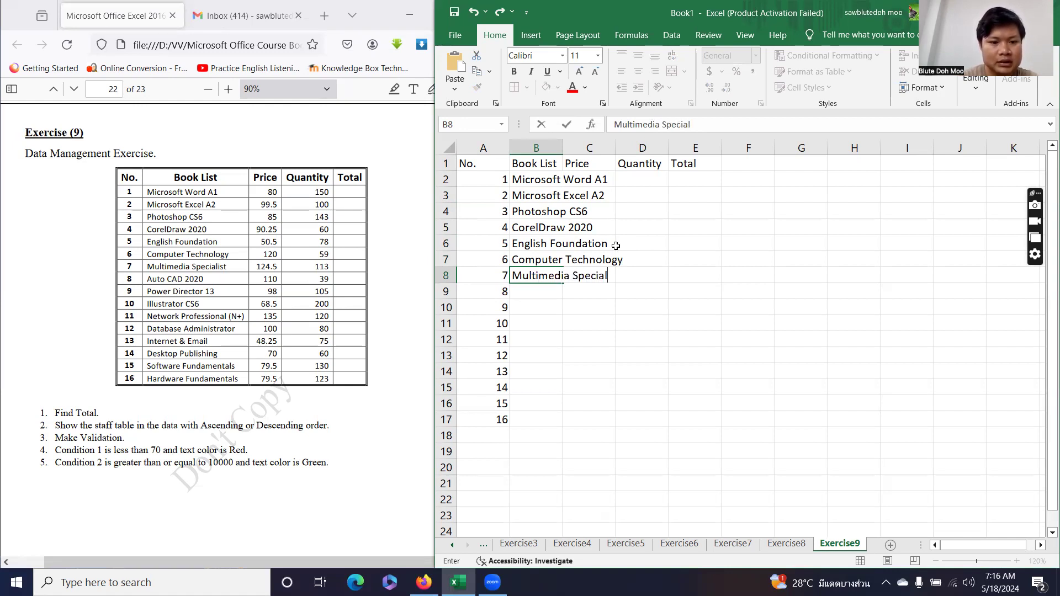
text(ist)
key(Return)
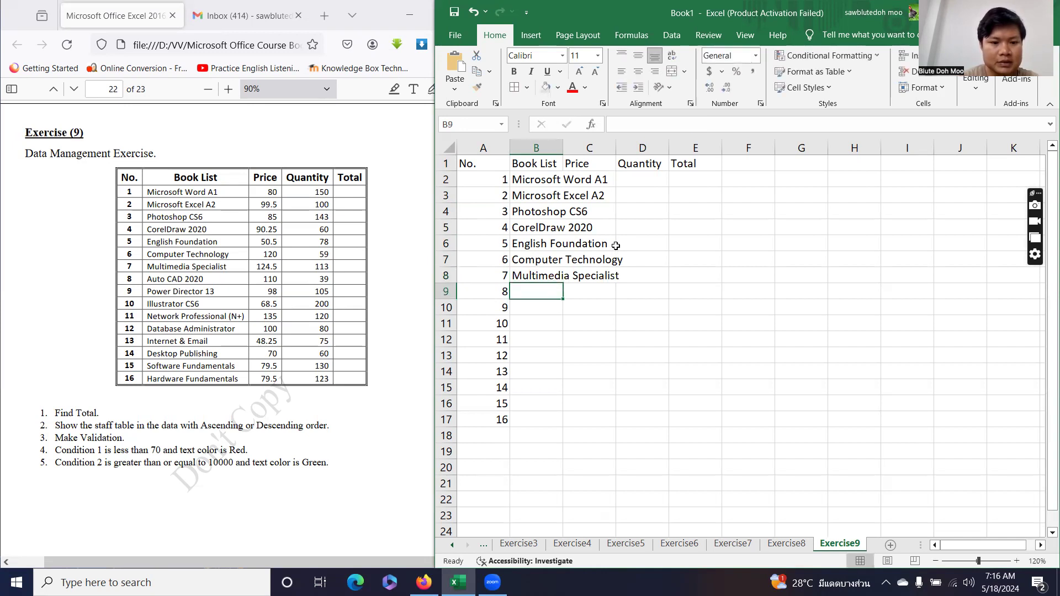
text(Aut)
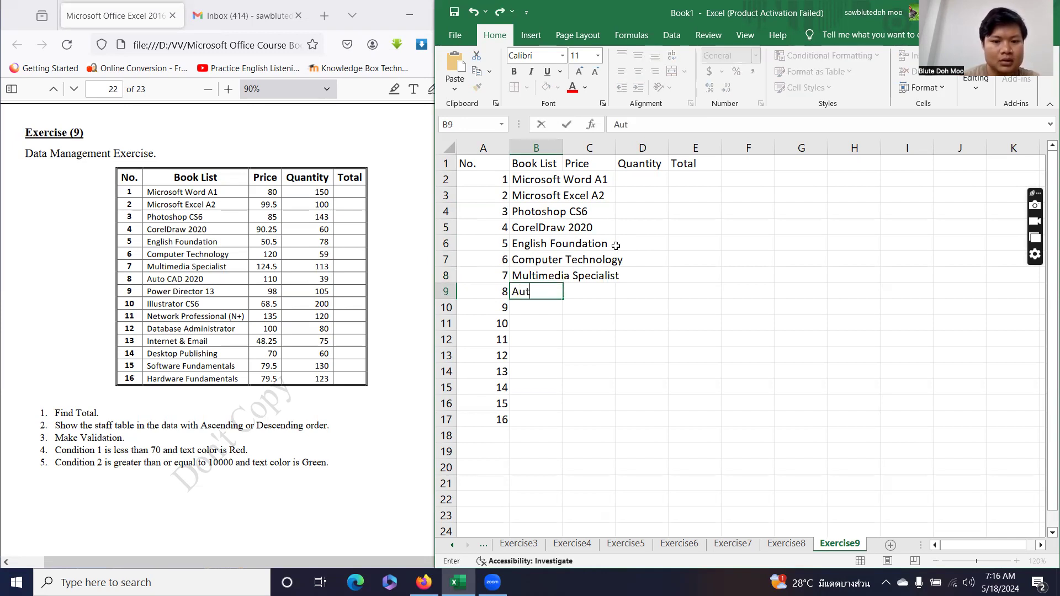
text(o CAD)
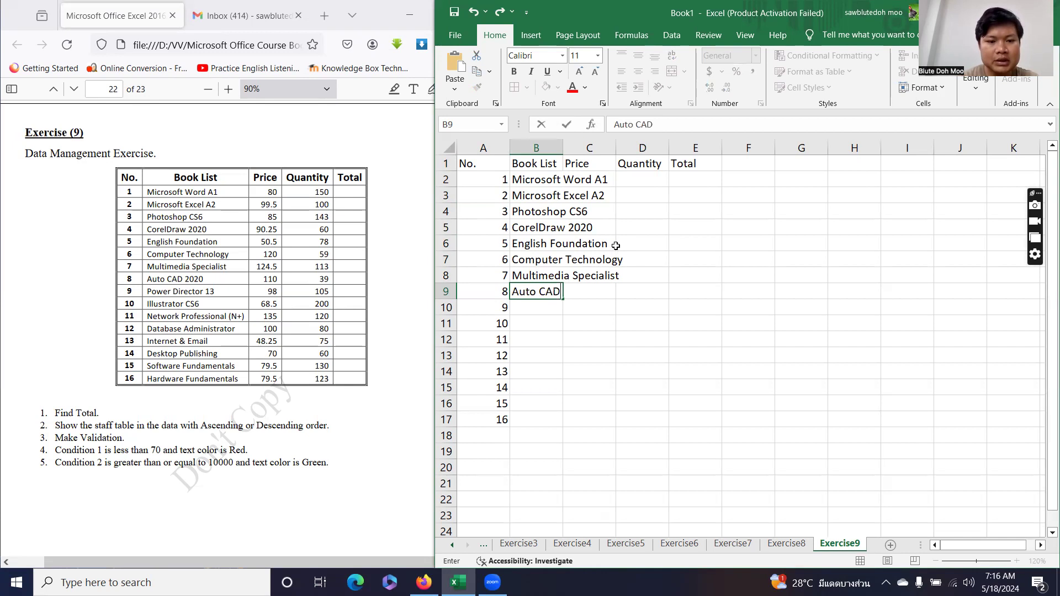
text( 2020)
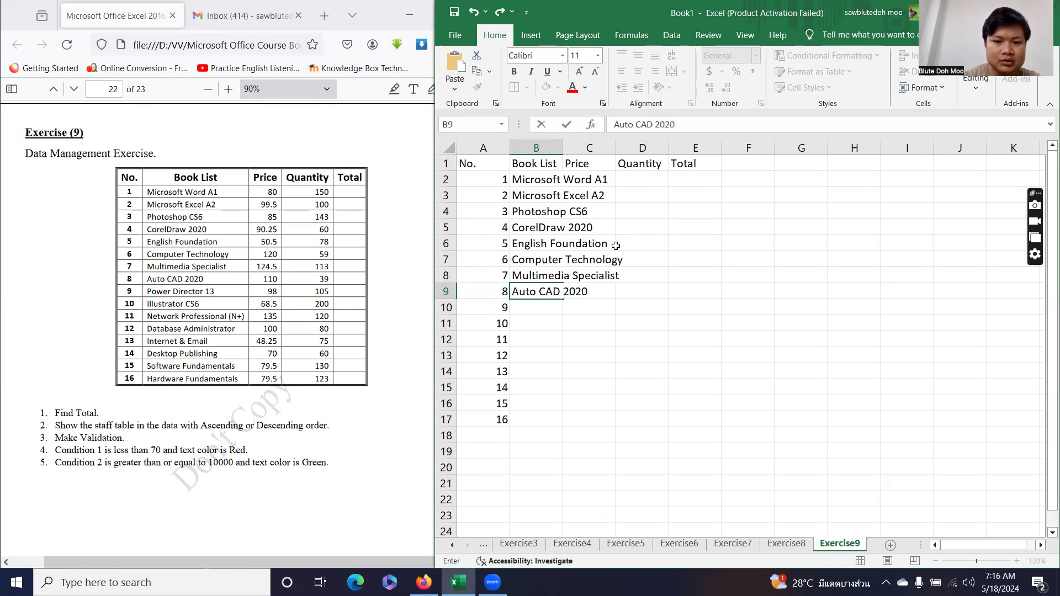
key(Return)
text(P)
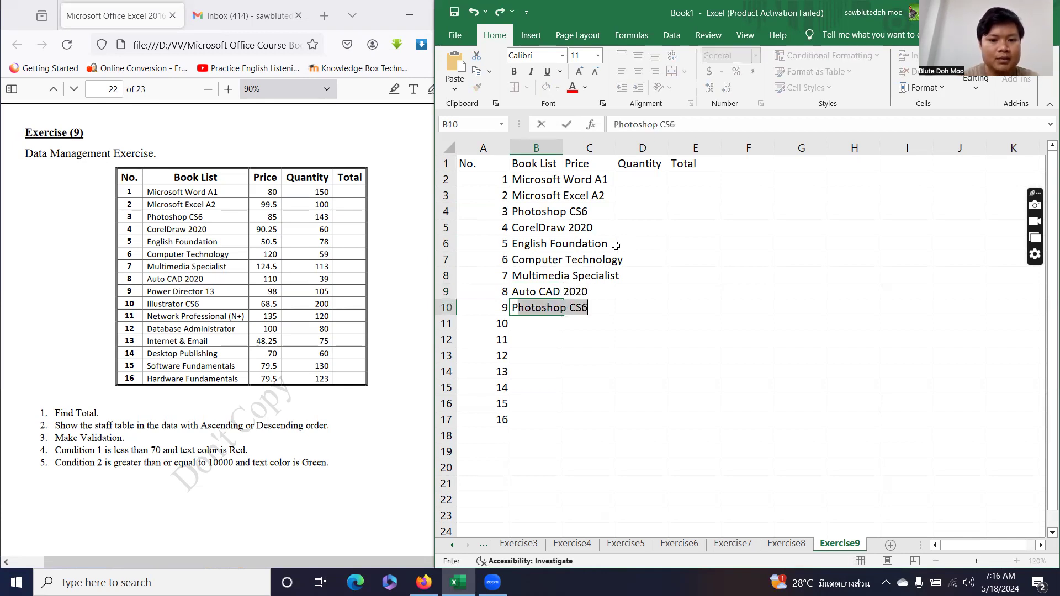
text(ower D)
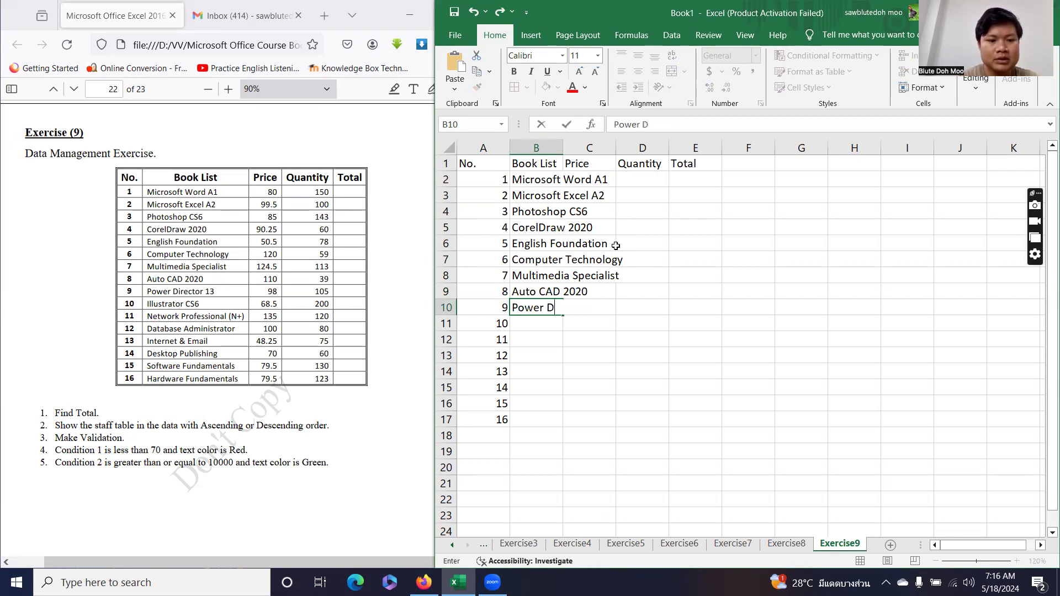
text(irector 13)
key(Return)
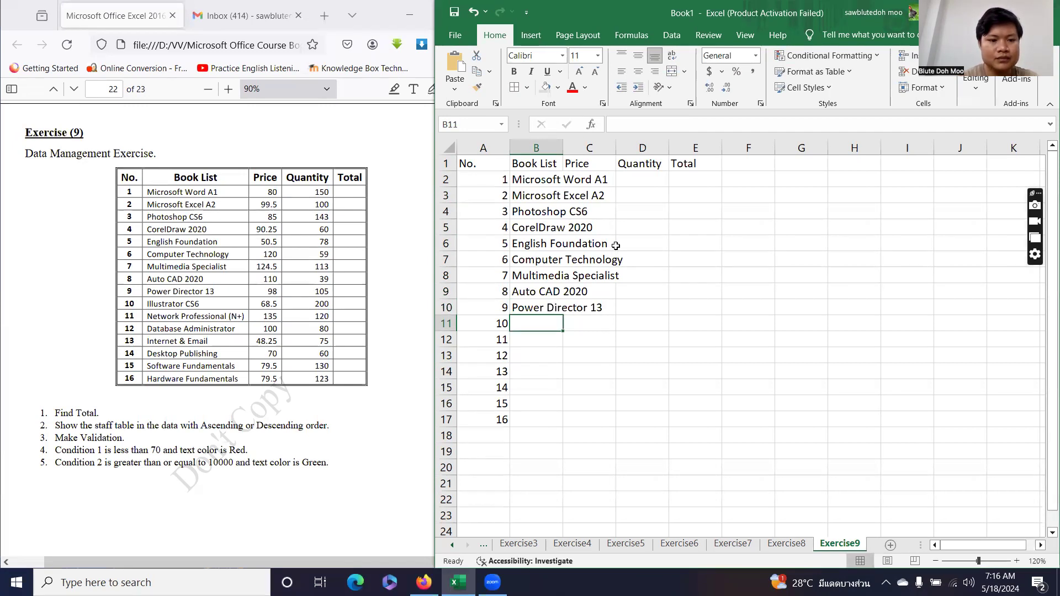
text(Illustrator CS6)
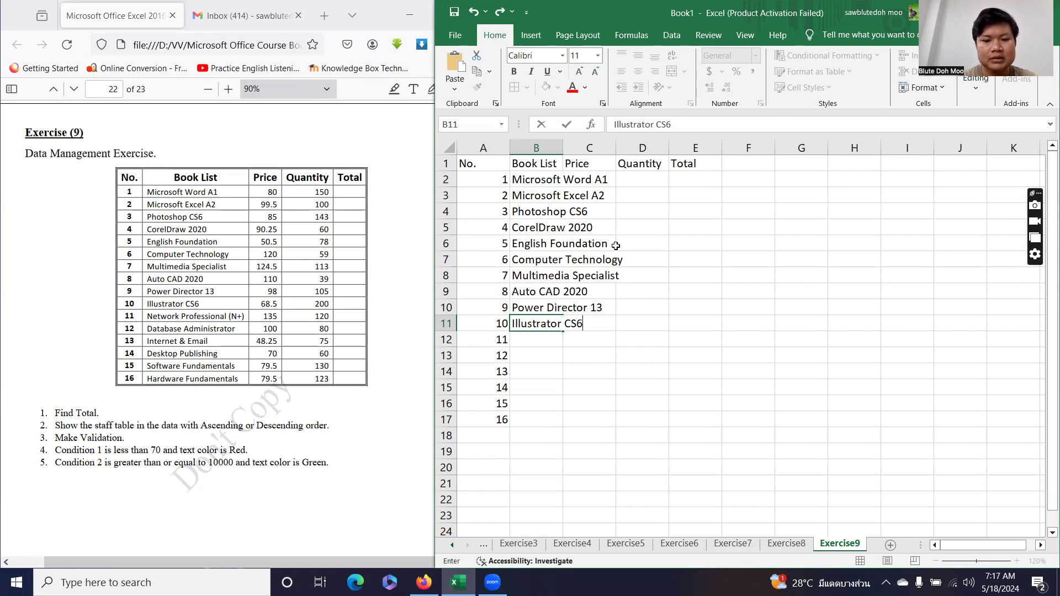
key(Return)
text(Network P)
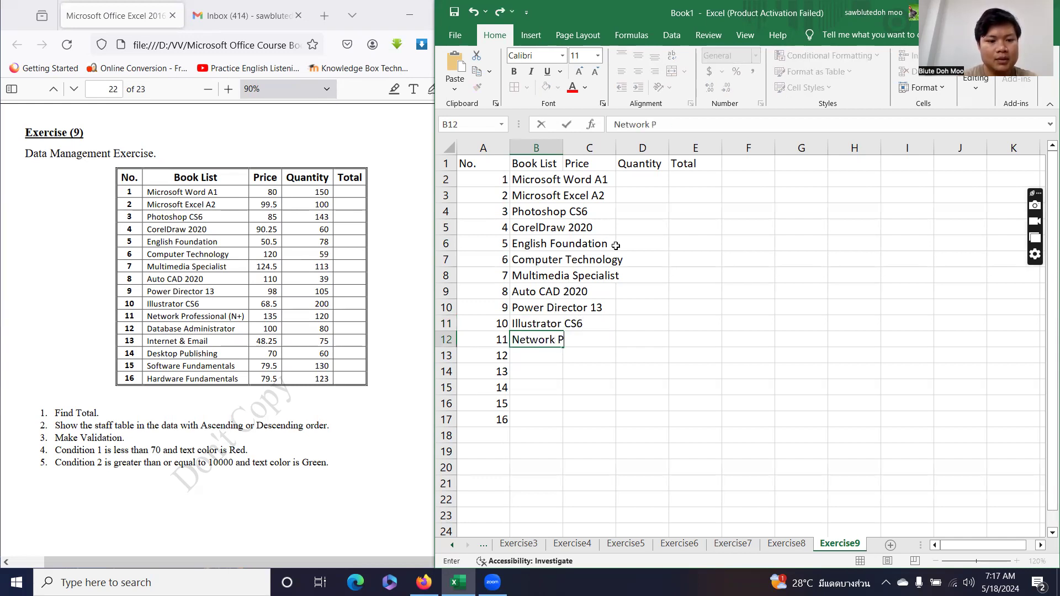
text(rofec)
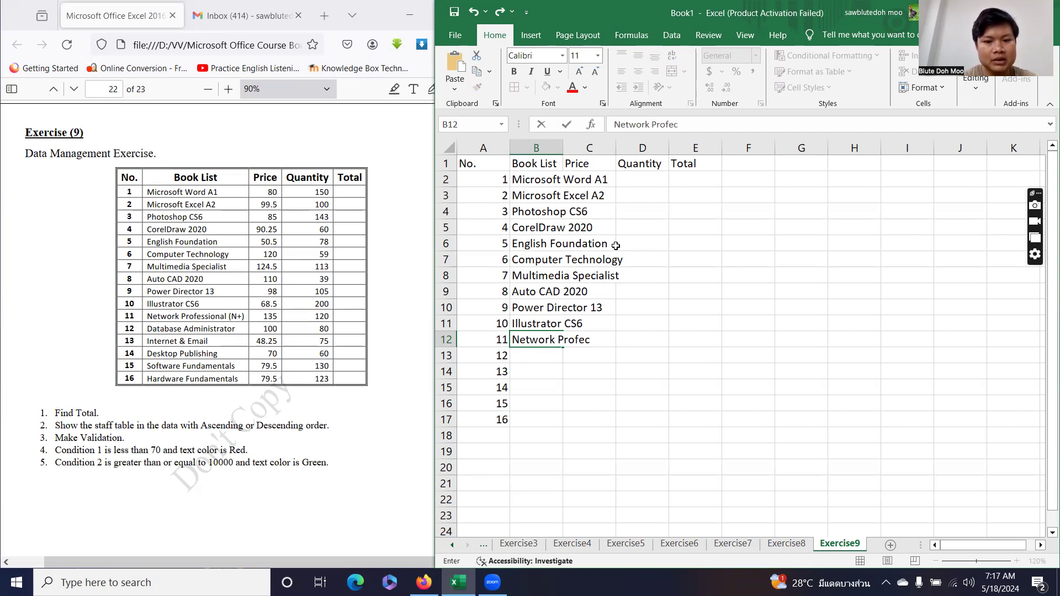
key(BackSpace)
text(ssionall)
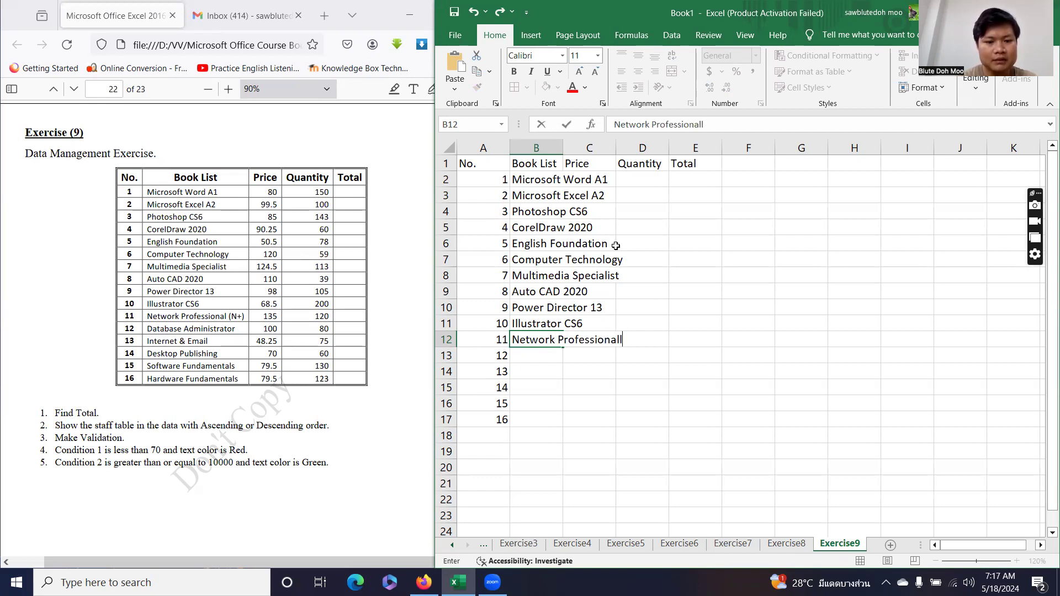
text( (N+)
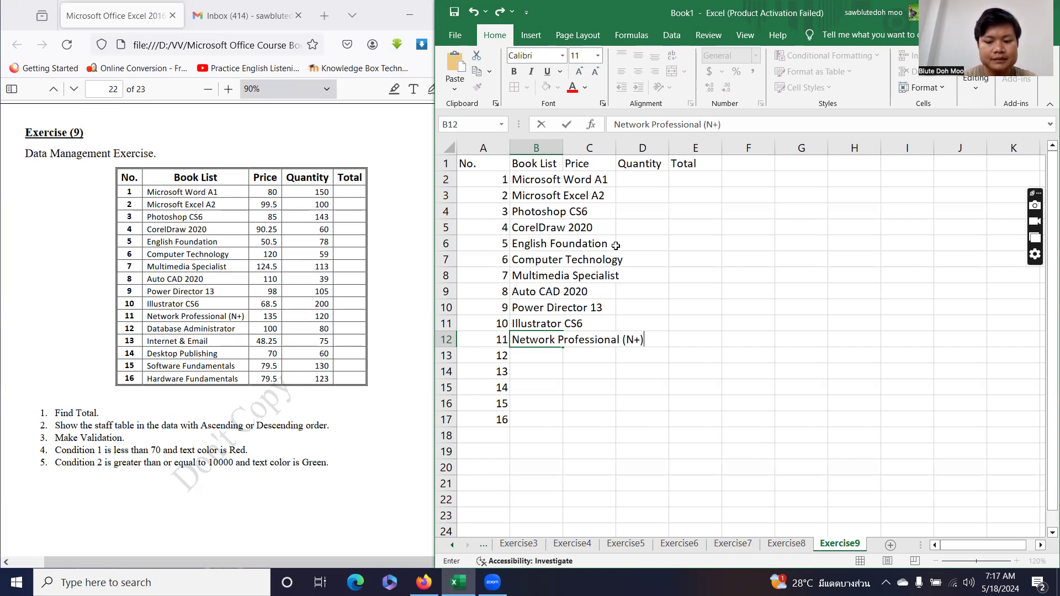
key(Return)
Enter the titles Database Administrator, Internet & Email and Desktop Publishing down the Book List column.
text(D)
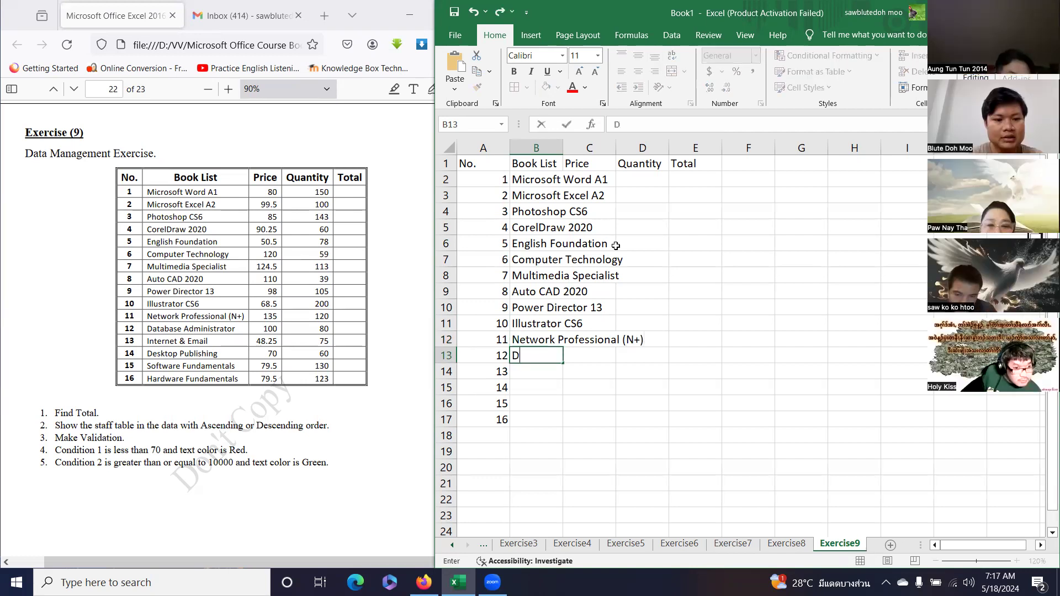
text(atabase )
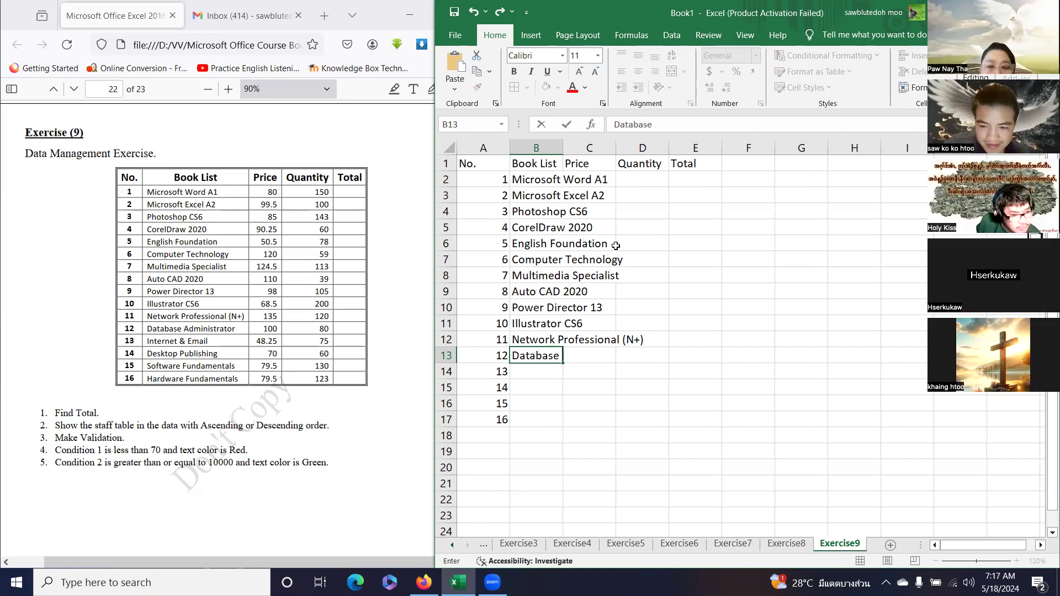
text(Admini)
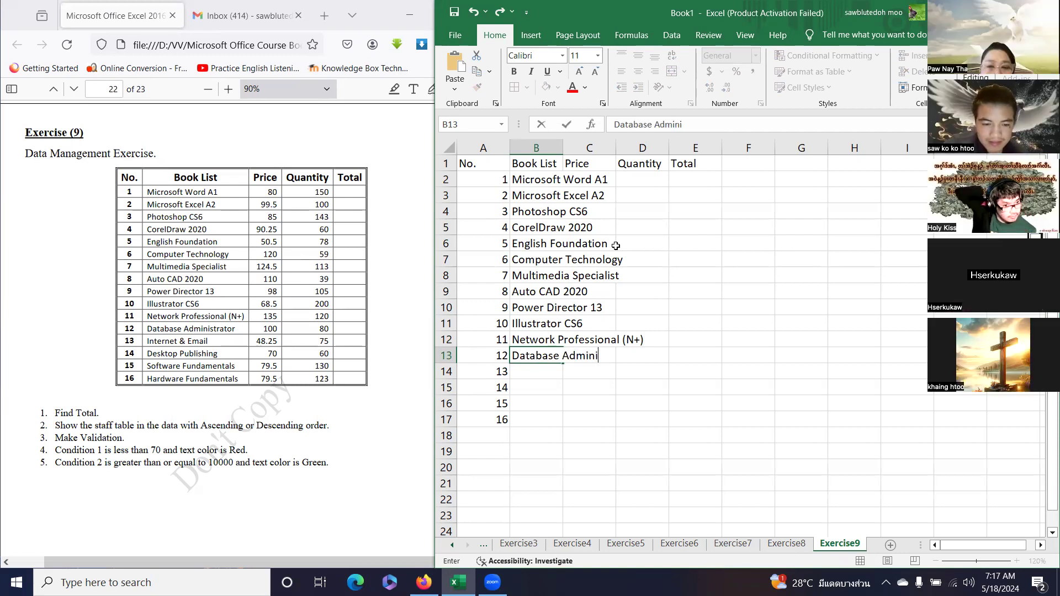
text(strator)
key(Return)
text(Inte)
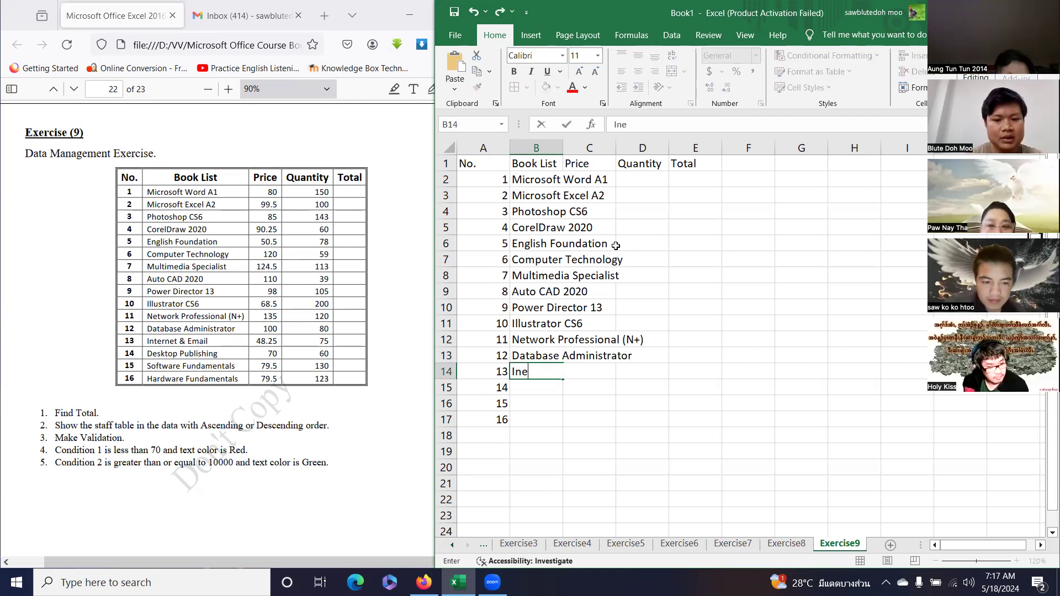
text(rn)
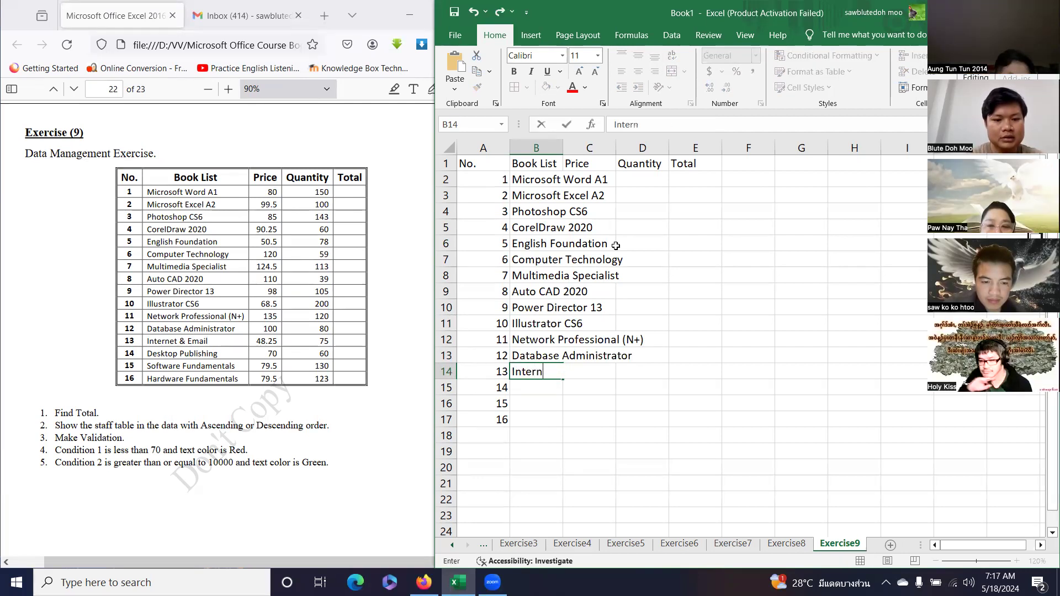
text(et&)
key(BackSpace)
text(&)
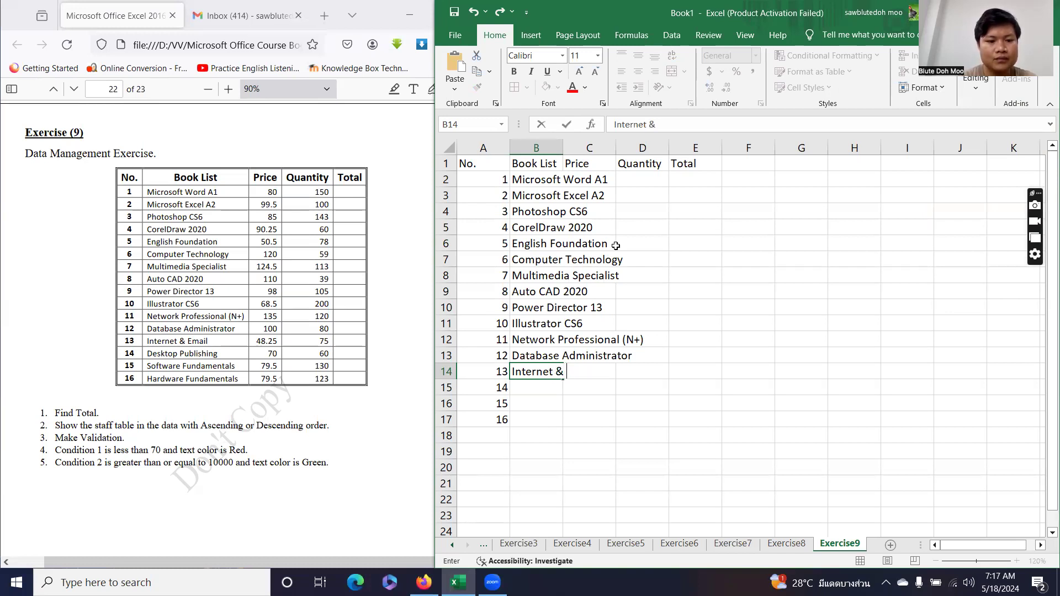
text( Email)
key(Return)
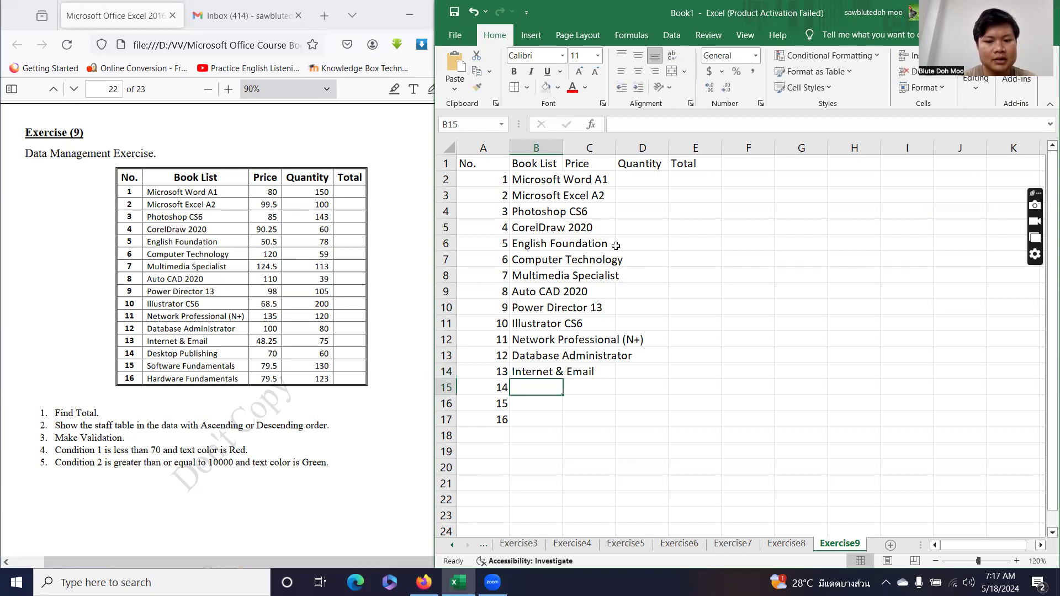
text(Desk)
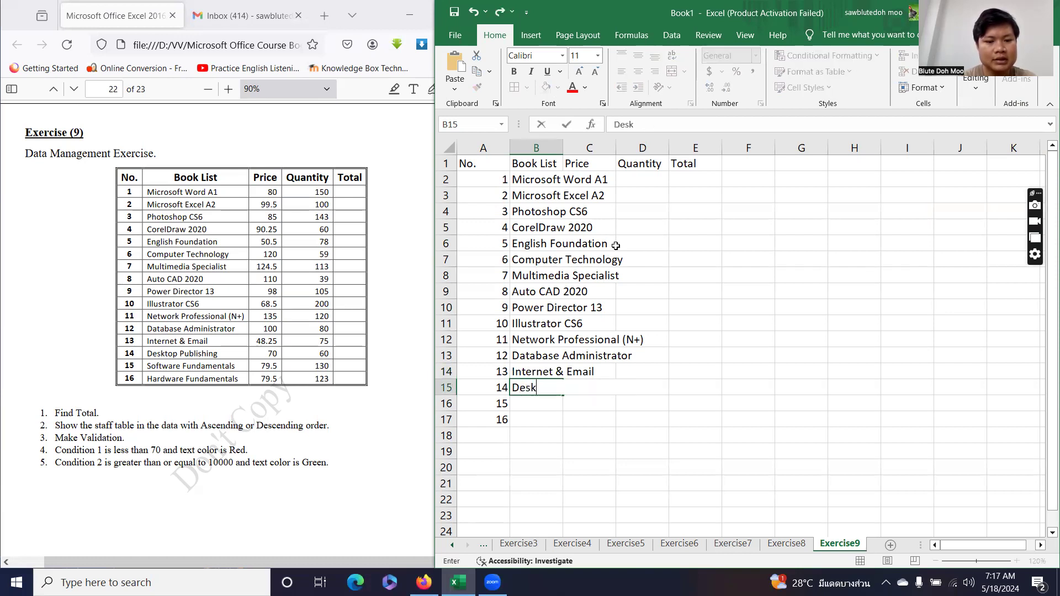
text(top Publishing)
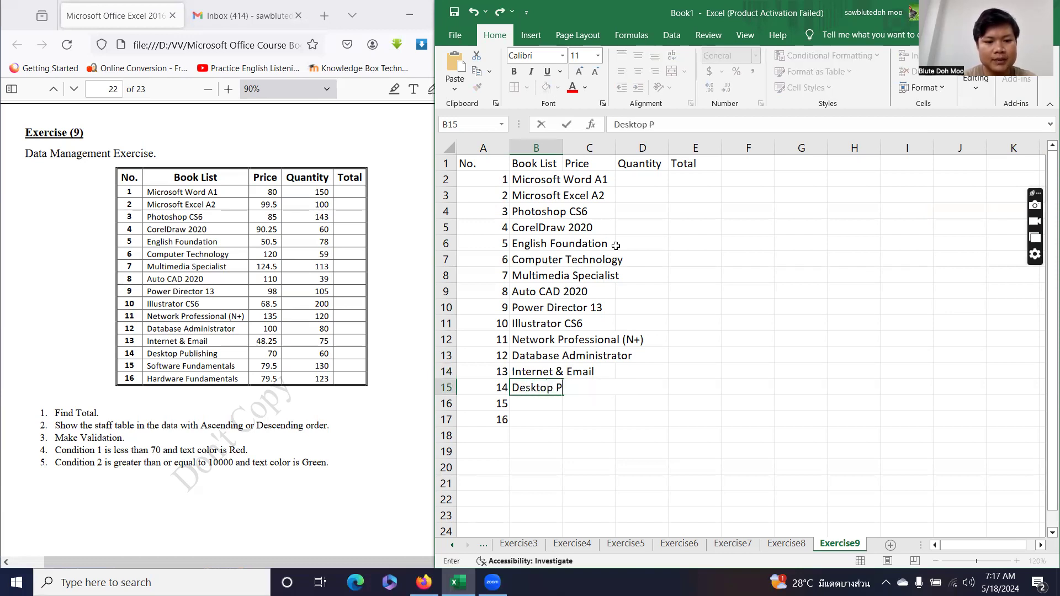
key(ctrl+Return)
key(Return)
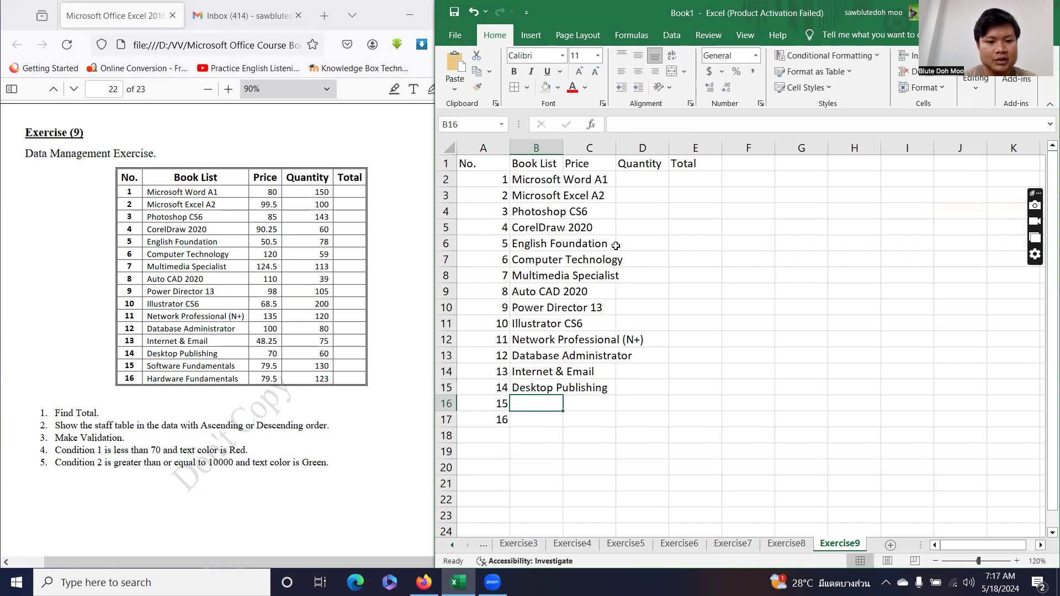
Enter Software Fundamentals in B16 and Hardware Fundamentals in B17.
text(Software F)
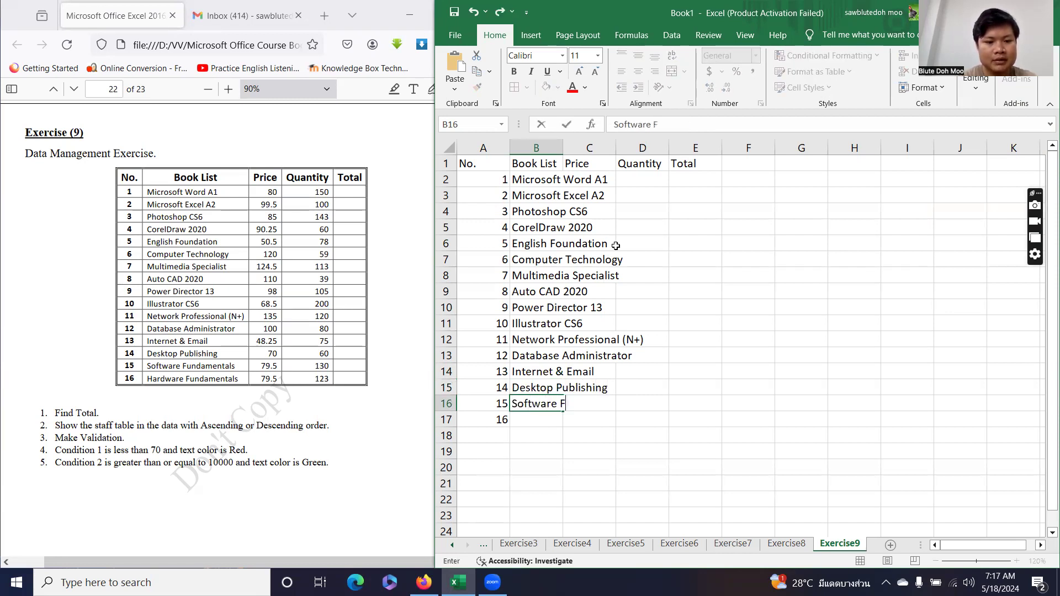
text(undamentals)
key(Return)
text(H)
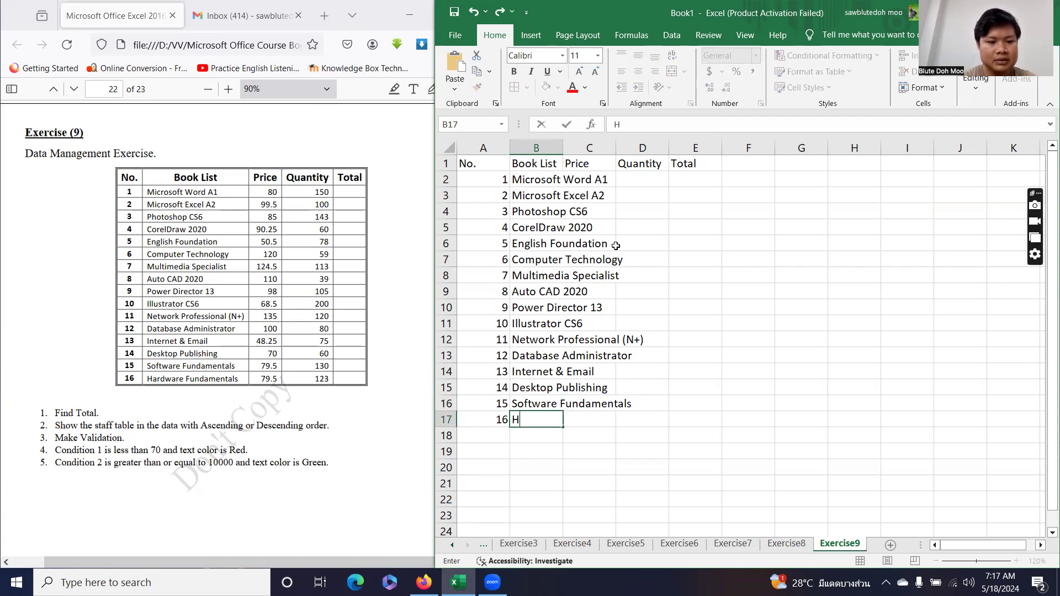
text(ardware)
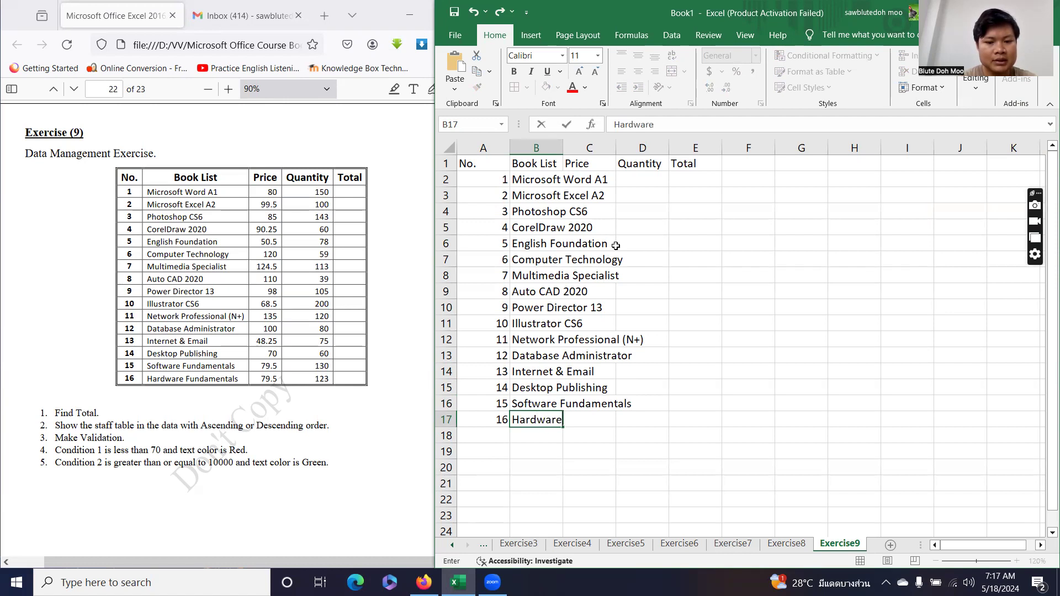
text( Fundamentals)
key(Return)
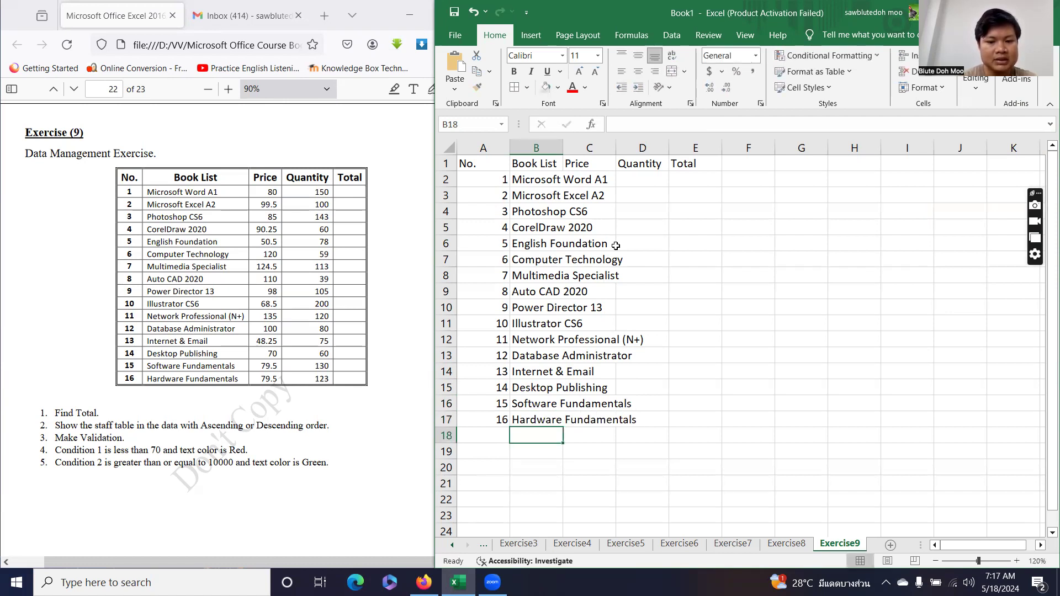
Widen the Book List column and enter prices 80, 99.5, 85 and 90.25 from C2.
drag(563, 148, 665, 157)
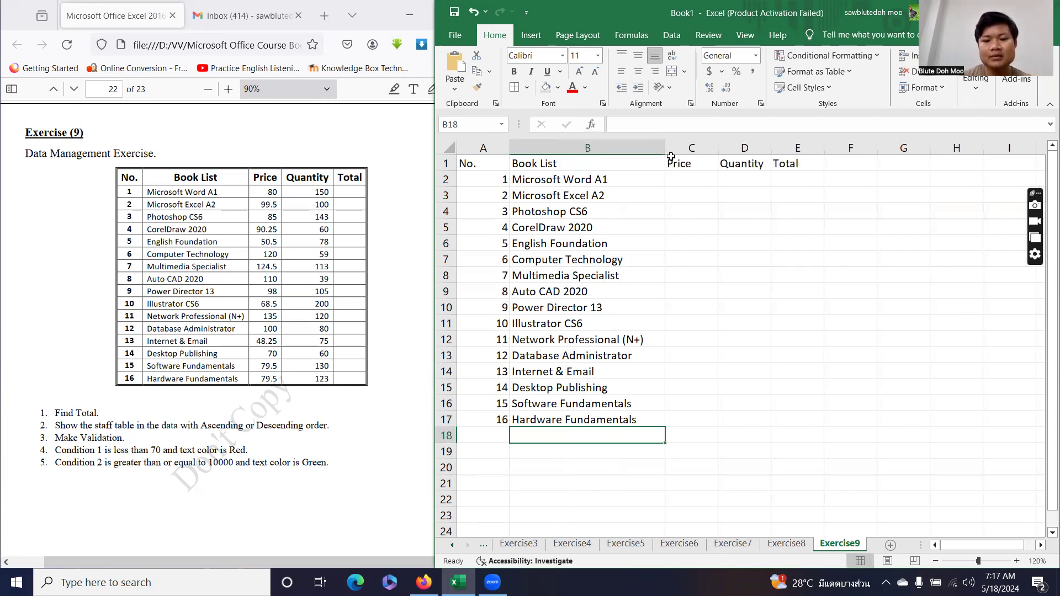
click(693, 179)
text(80)
key(Return)
text(99.5)
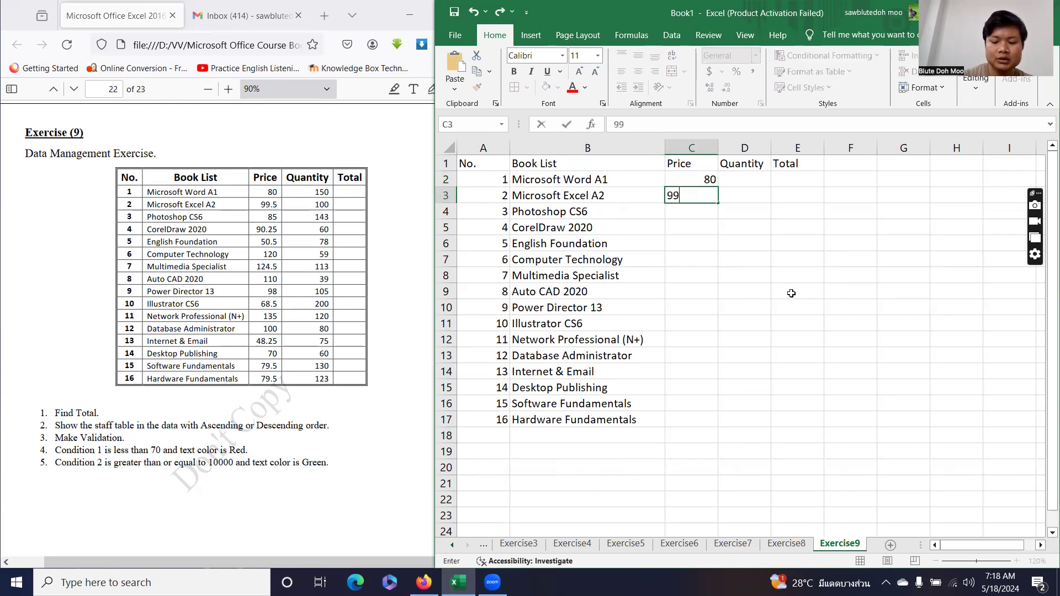
key(Return)
text(85)
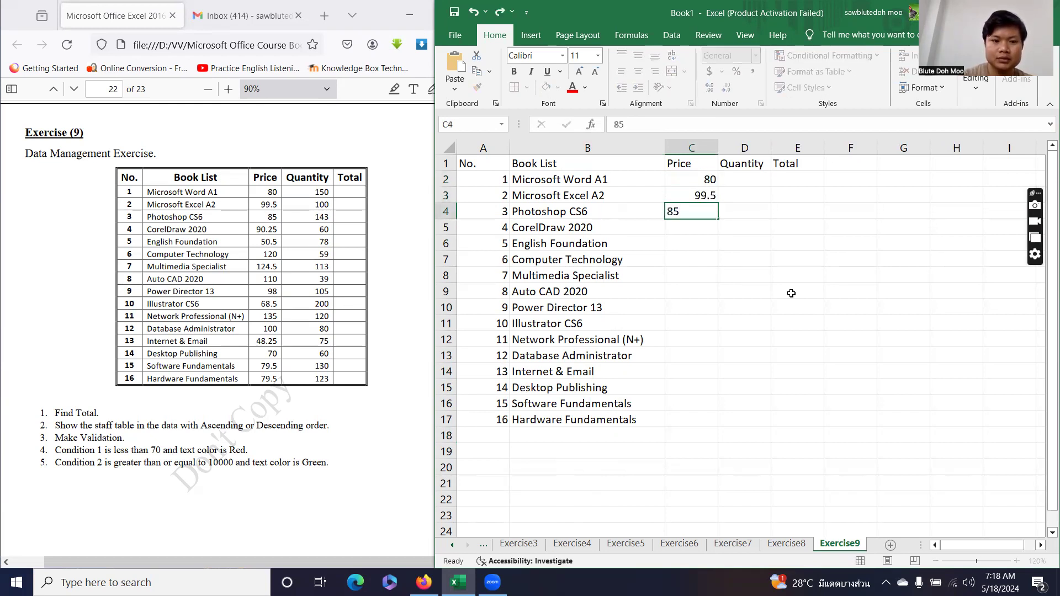
key(Return)
text(90)
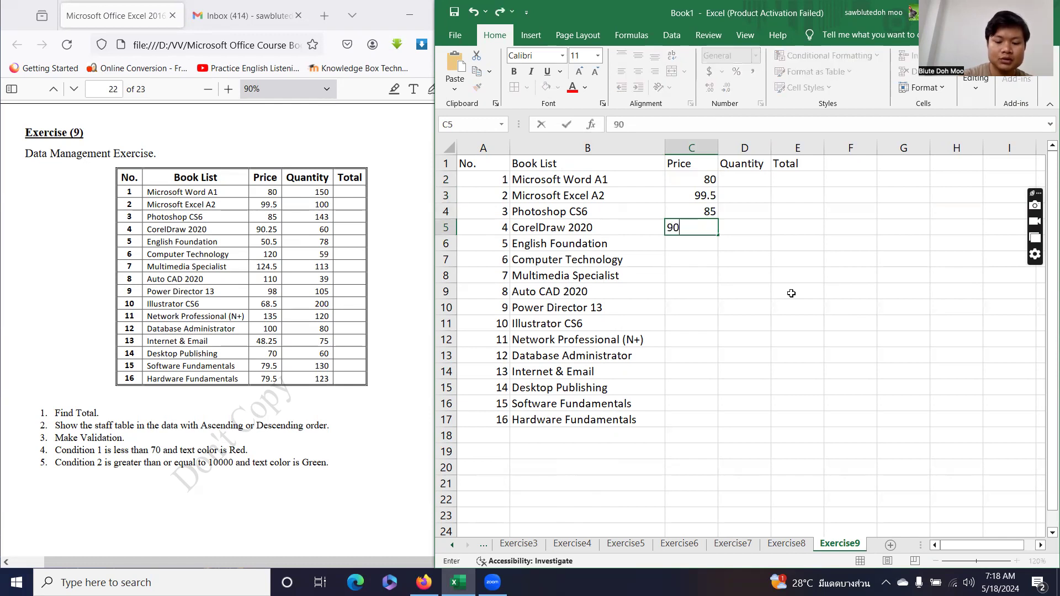
text(.25)
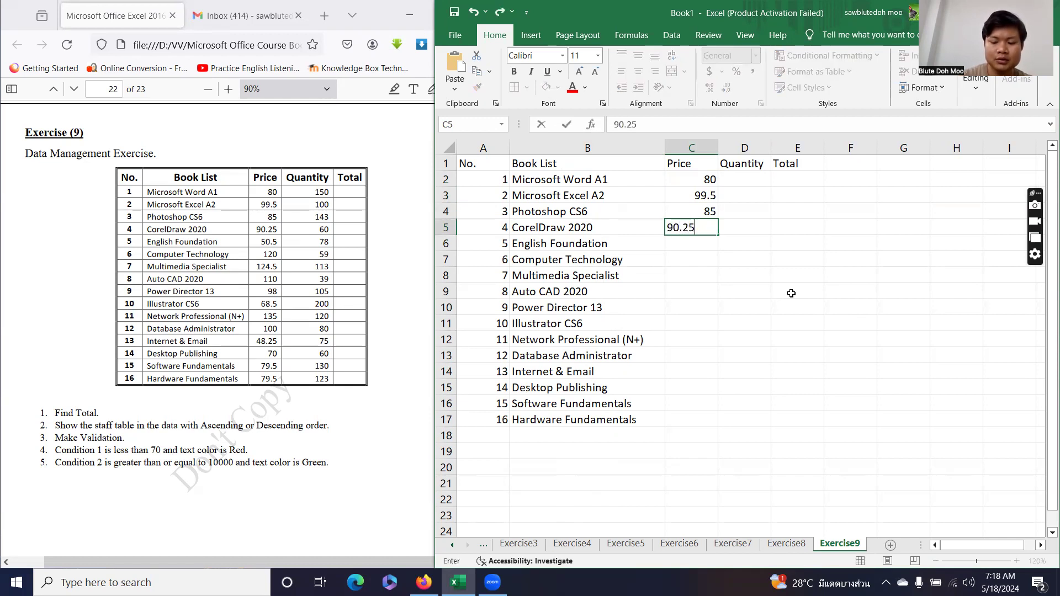
key(Return)
Continue the Price column with 50.5, 120, 124, 110 and 98.
text(50.5)
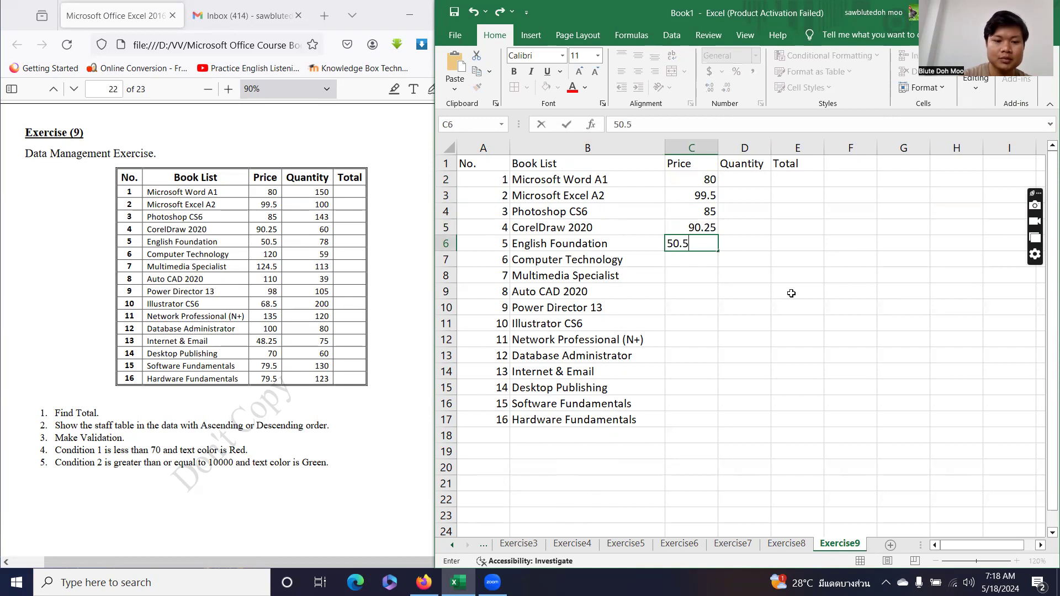
key(Return)
text(120)
key(Return)
text(124.5)
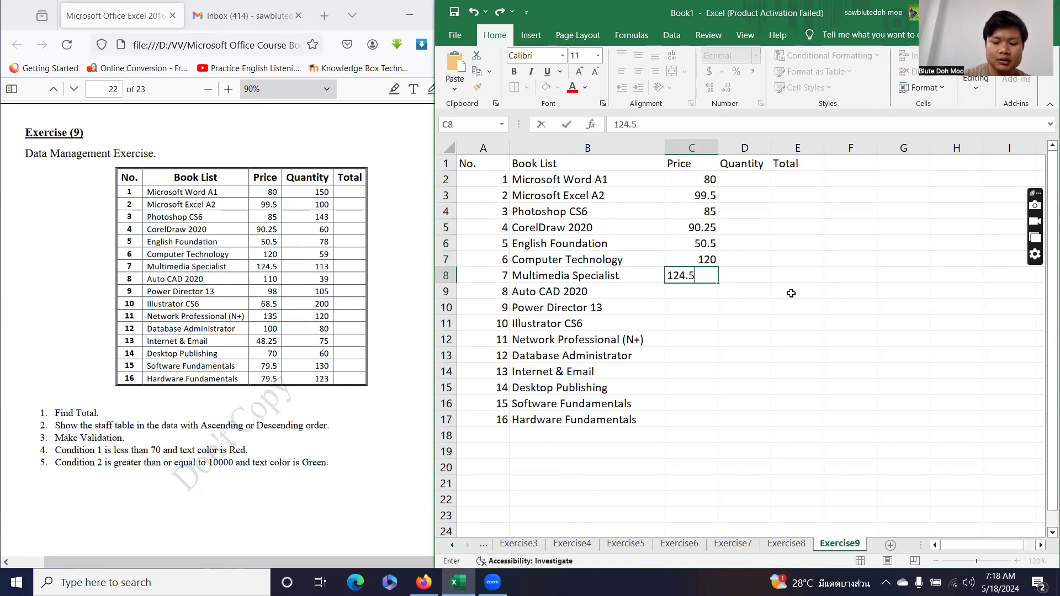
key(Return)
text(110)
key(Return)
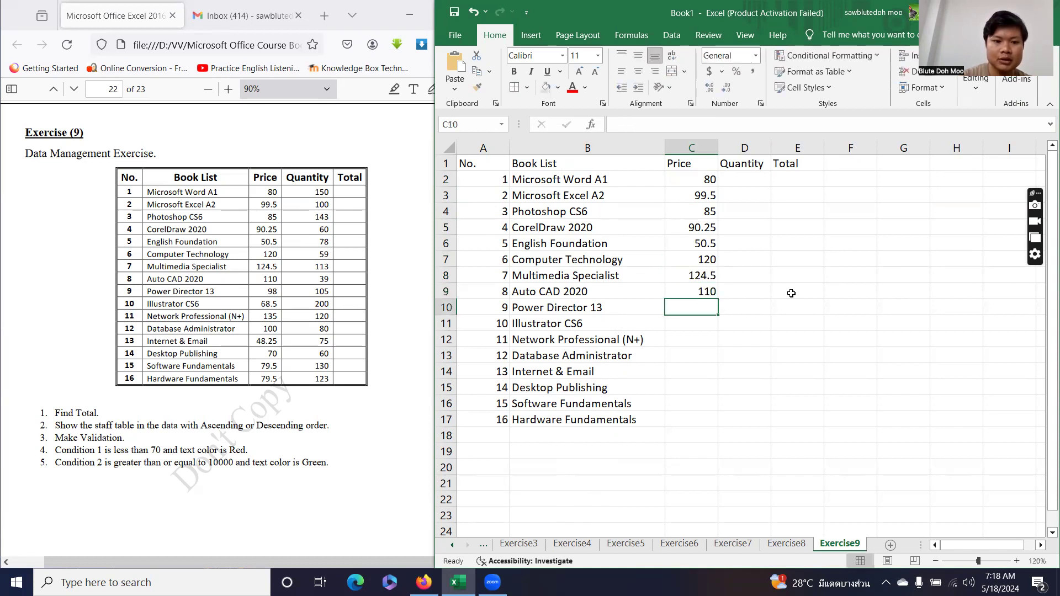
text(0)
key(BackSpace)
text(98)
key(Return)
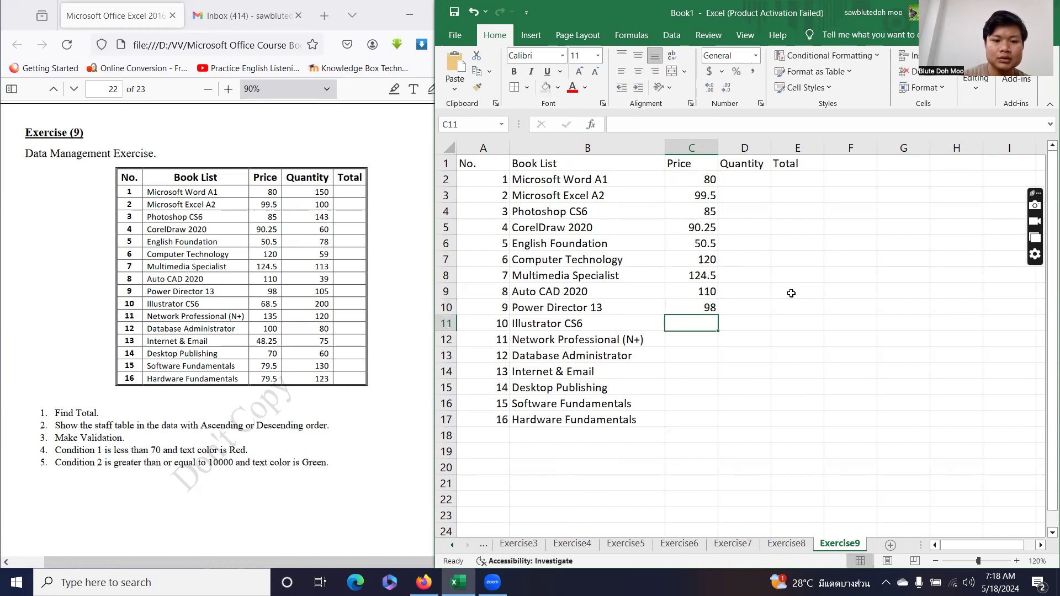
Finish the prices with 68.5, 135, 100, 48.25, 70, 79.5 and 79.5 through C17.
text(68.5)
key(Return)
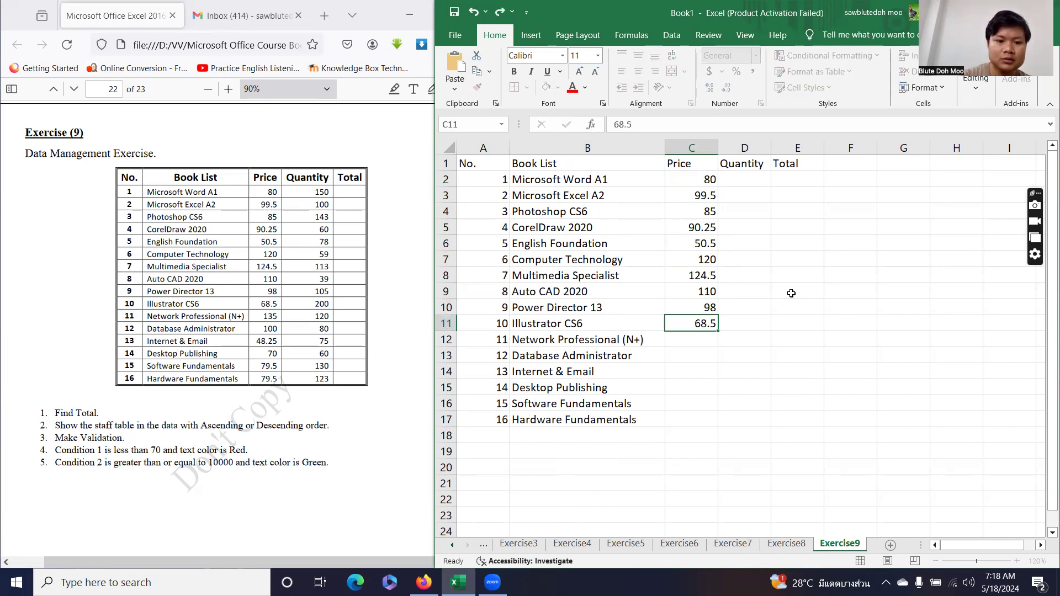
text(135)
key(Return)
text(100)
key(Return)
text(48.25)
key(Return)
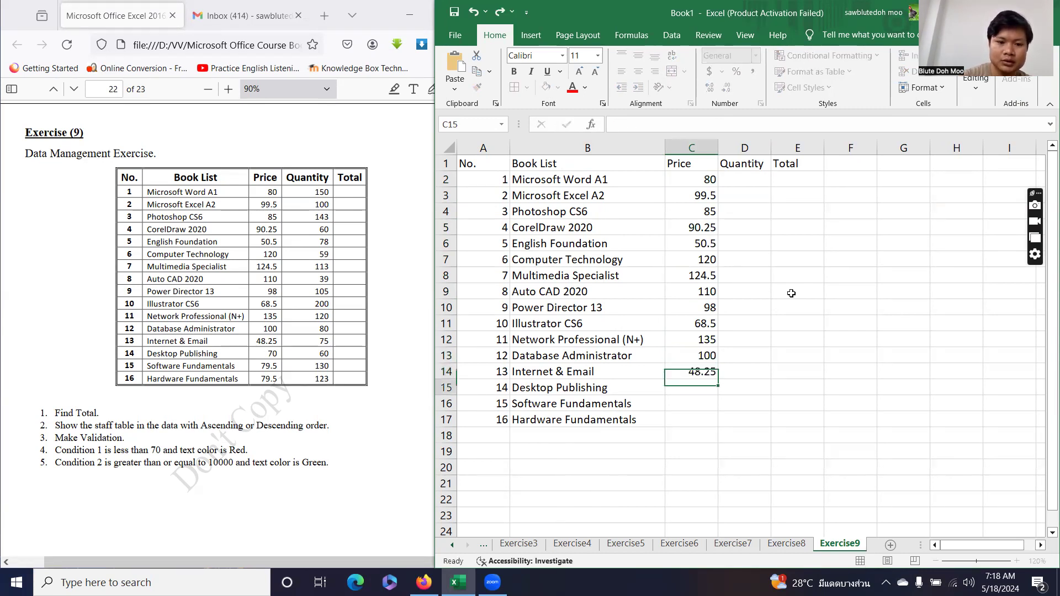
text(70)
key(Return)
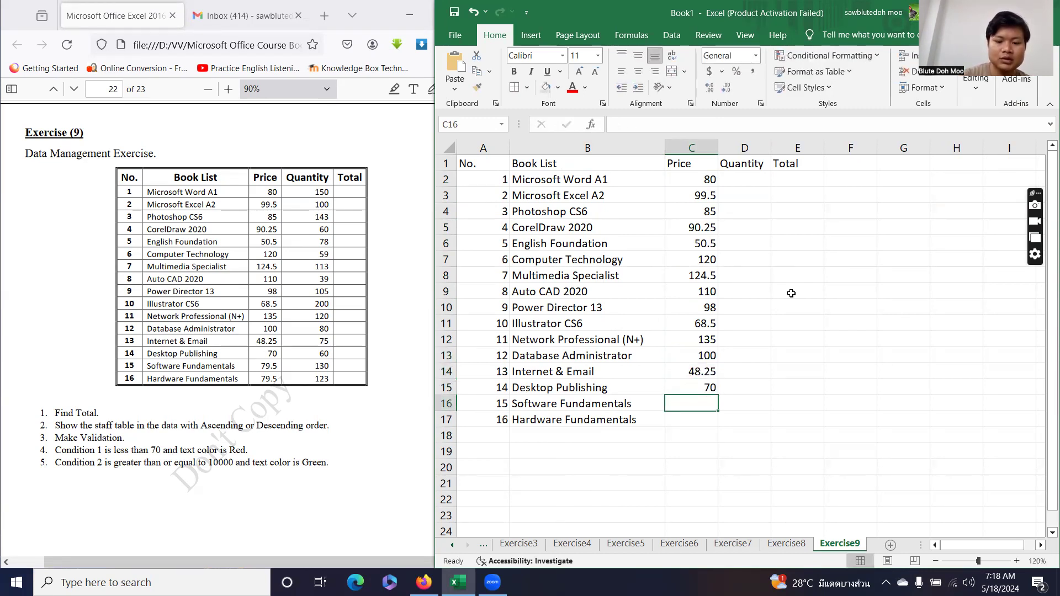
text(79.5)
key(Return)
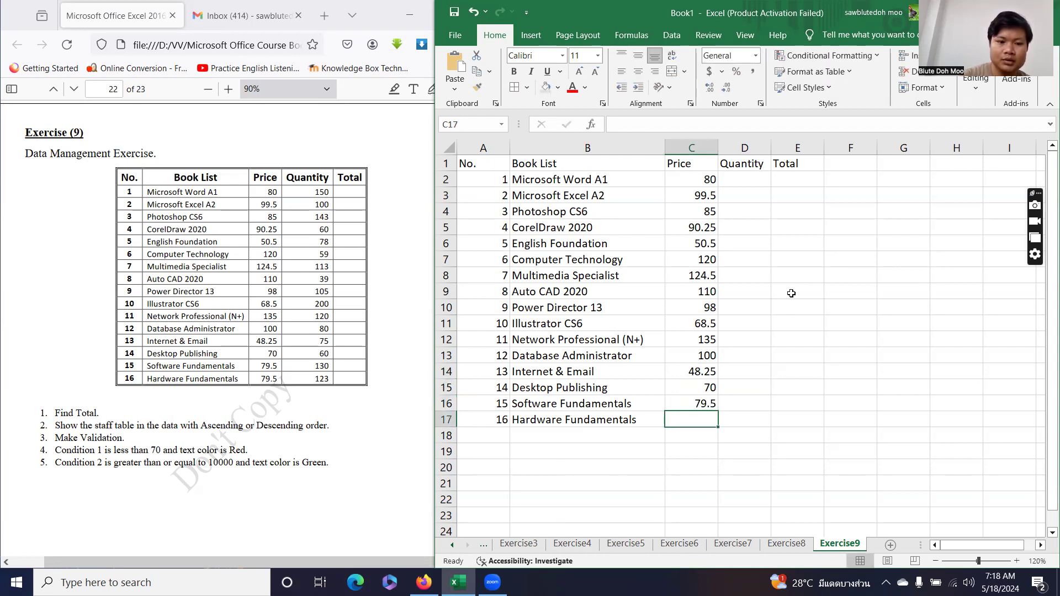
text(79.5)
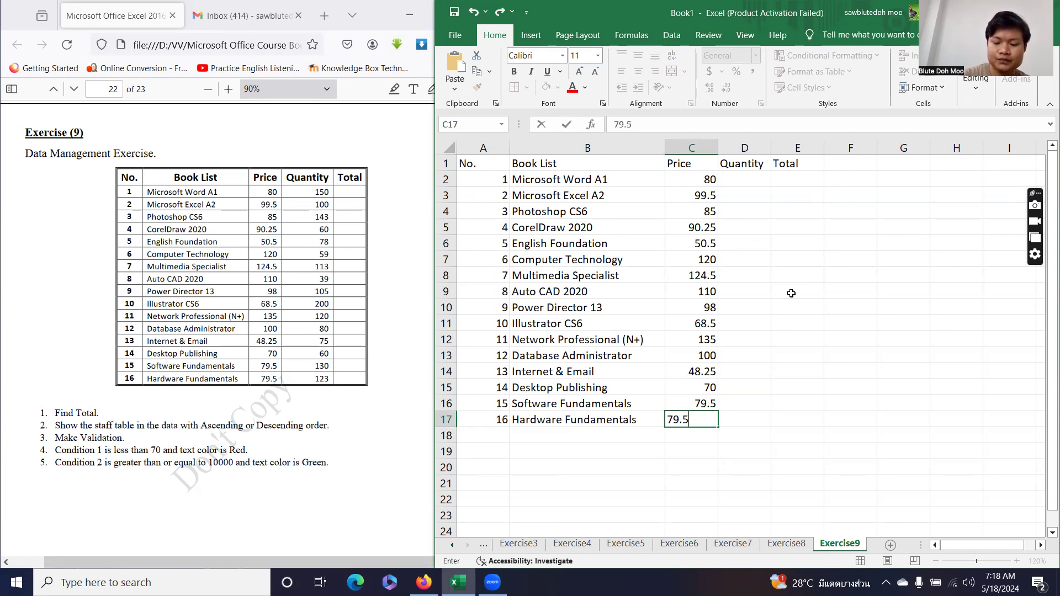
key(Return)
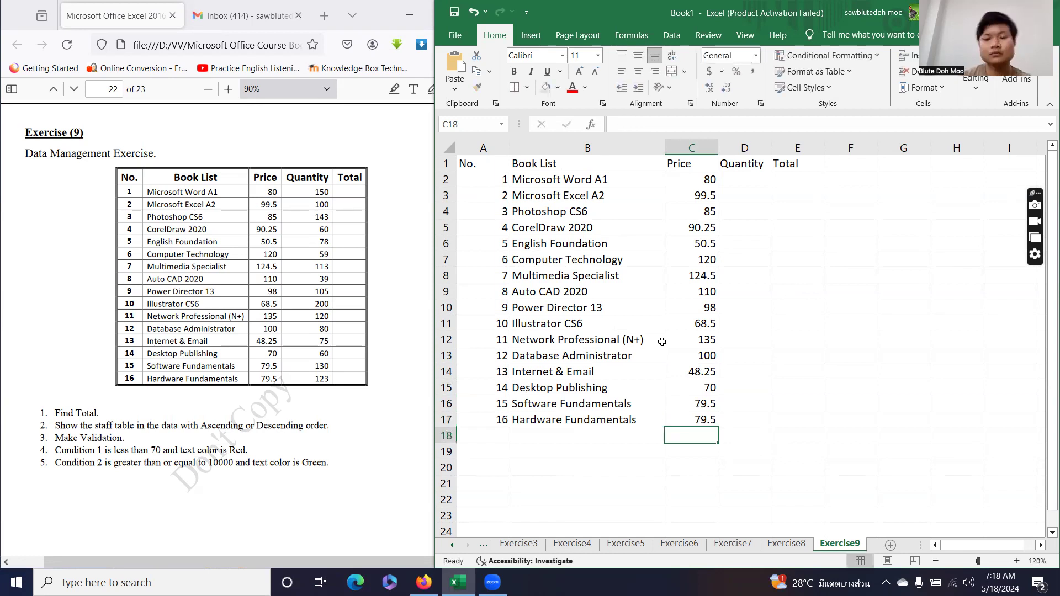
Enter quantities 150, 100, 143, 60, 78 and 59 starting at D2.
click(767, 182)
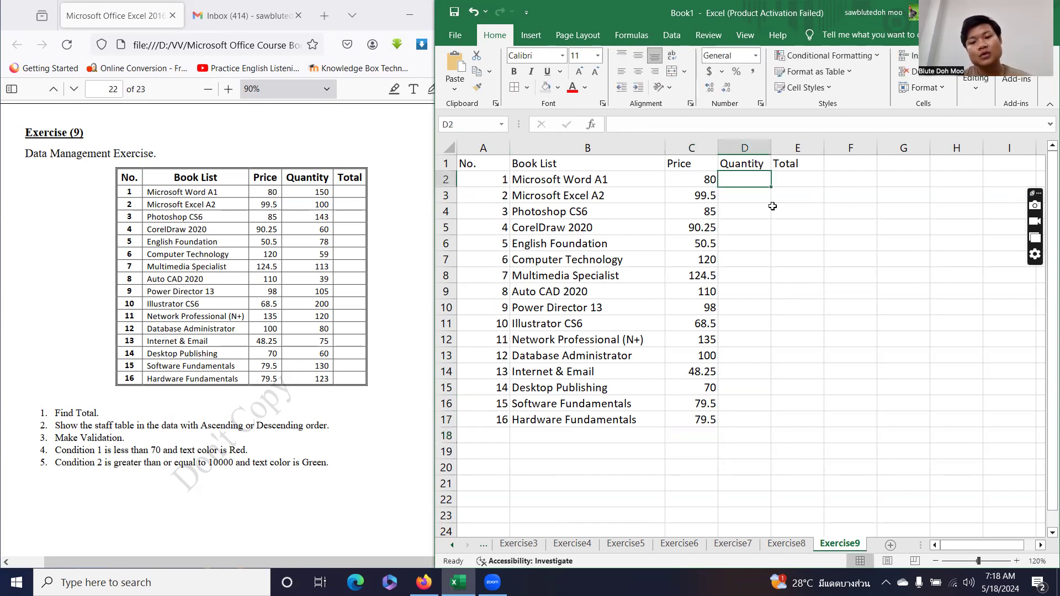
text(150)
key(Return)
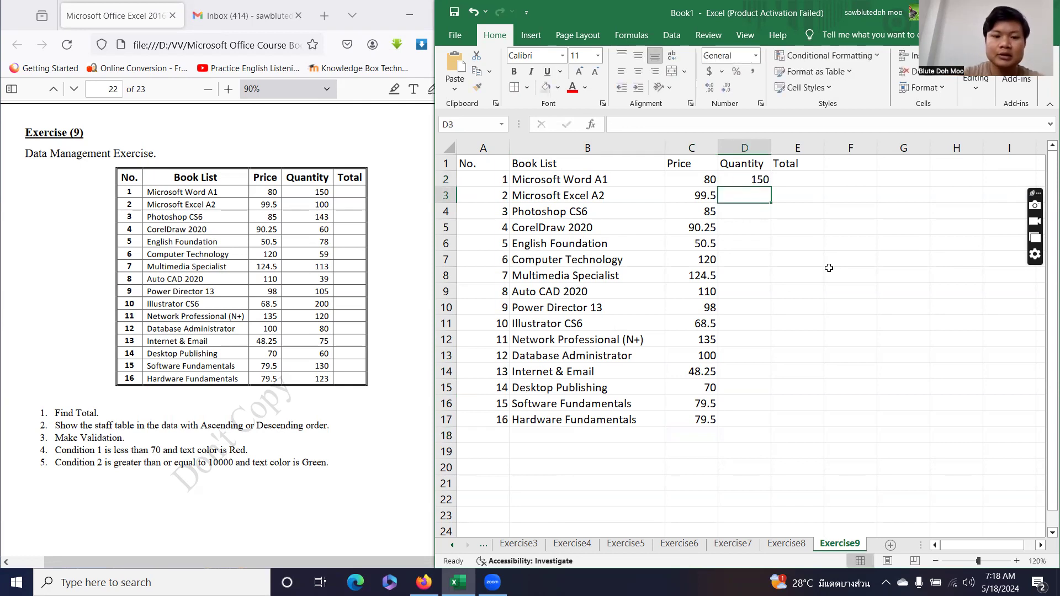
text(100)
key(Return)
text(143)
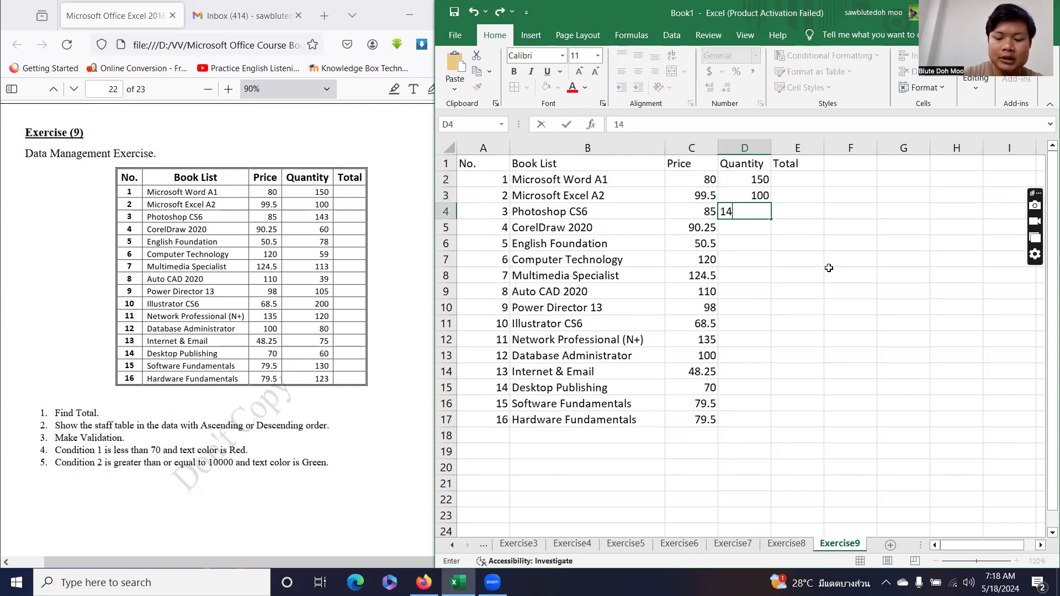
key(Return)
text(60)
key(Return)
text(78)
key(Return)
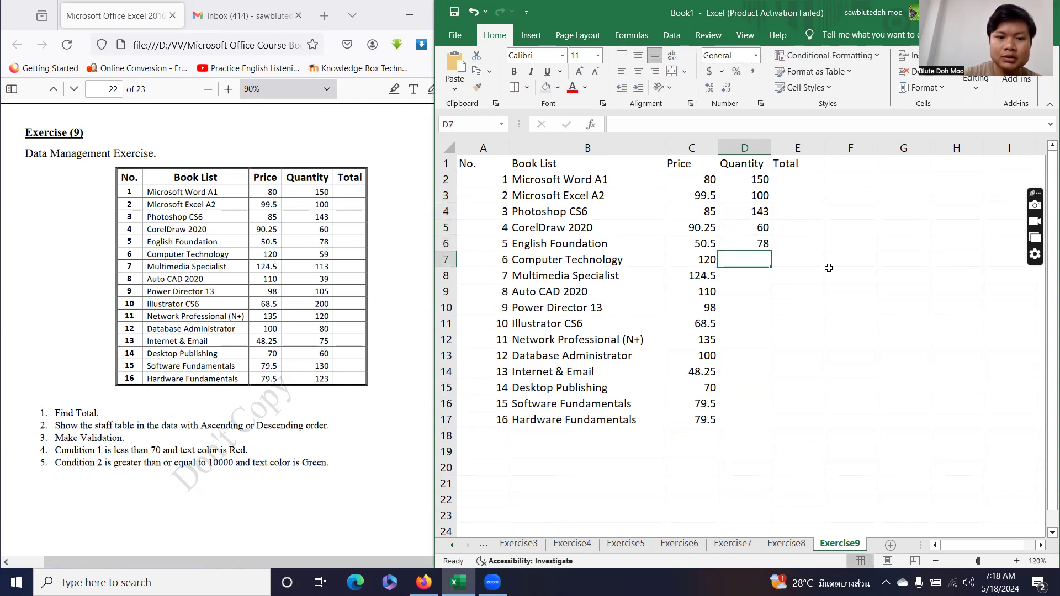
text(59)
key(Return)
Continue the Quantity column with 113, 39, 105, 200, 120 and 80.
text(113)
key(Return)
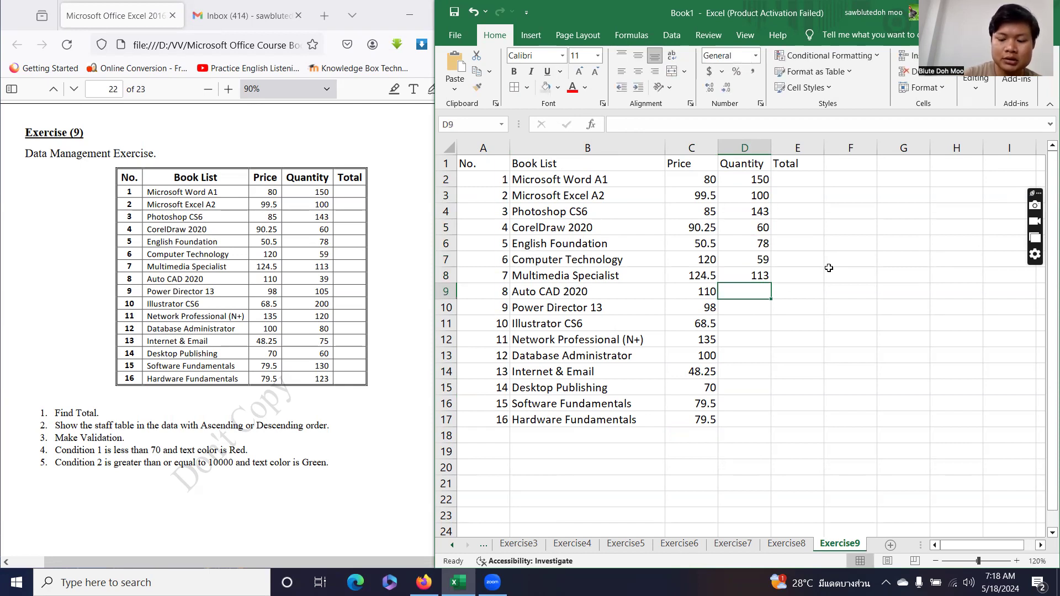
text(39)
key(Return)
text(105)
key(Return)
text(200)
key(Return)
text(120)
key(Return)
text(80)
key(Return)
Finish the quantities with 75, 60, 130 and 123 through D17.
text(75)
key(Return)
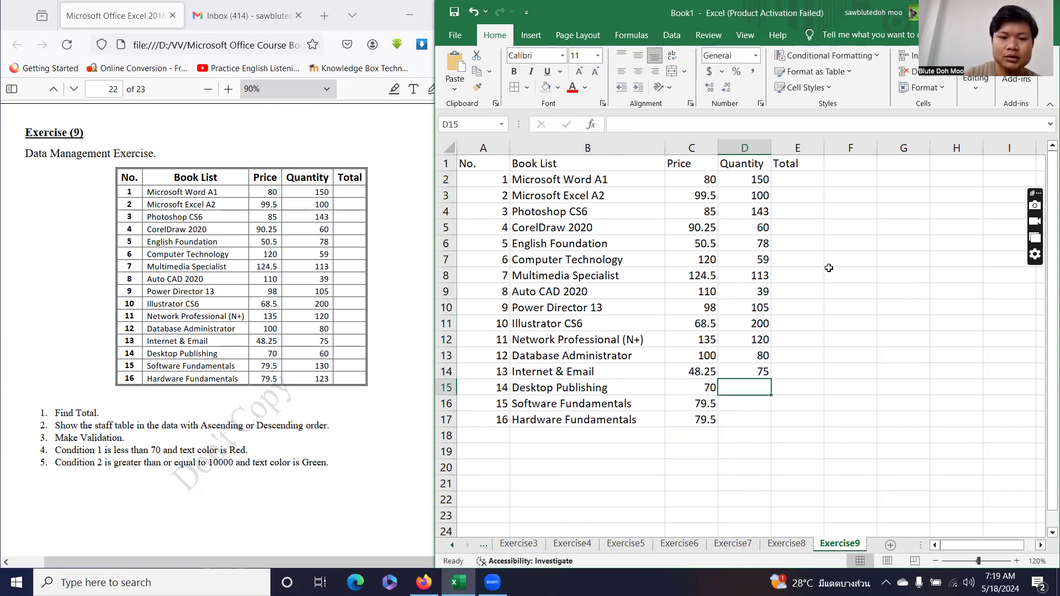
text(60)
key(Return)
text(130)
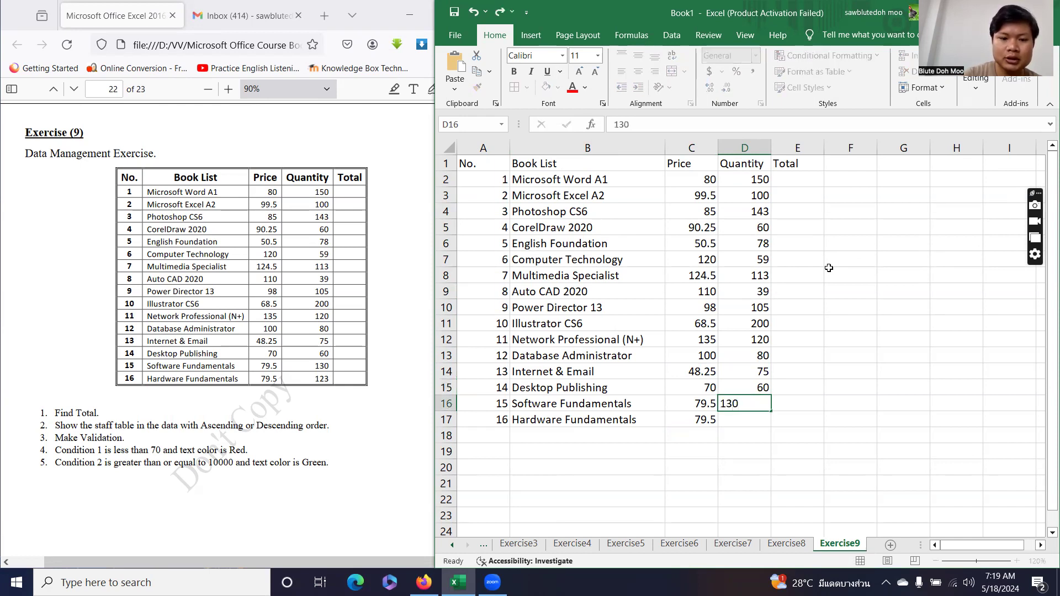
key(Return)
text(123)
key(Return)
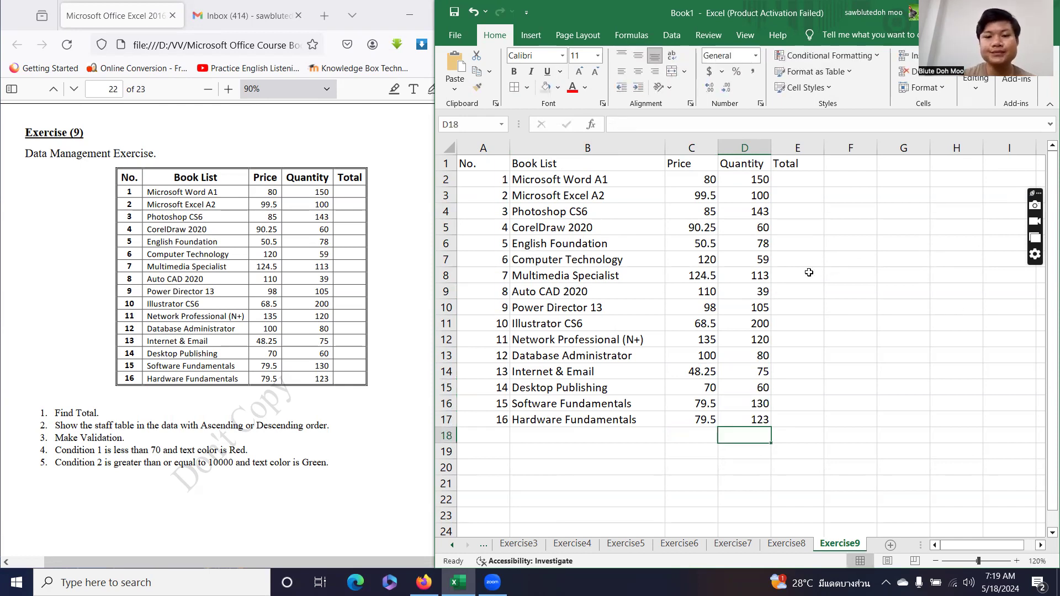
Give the whole book table A1:E17 an outline border and thin inside borders.
click(596, 263)
key(ctrl+a)
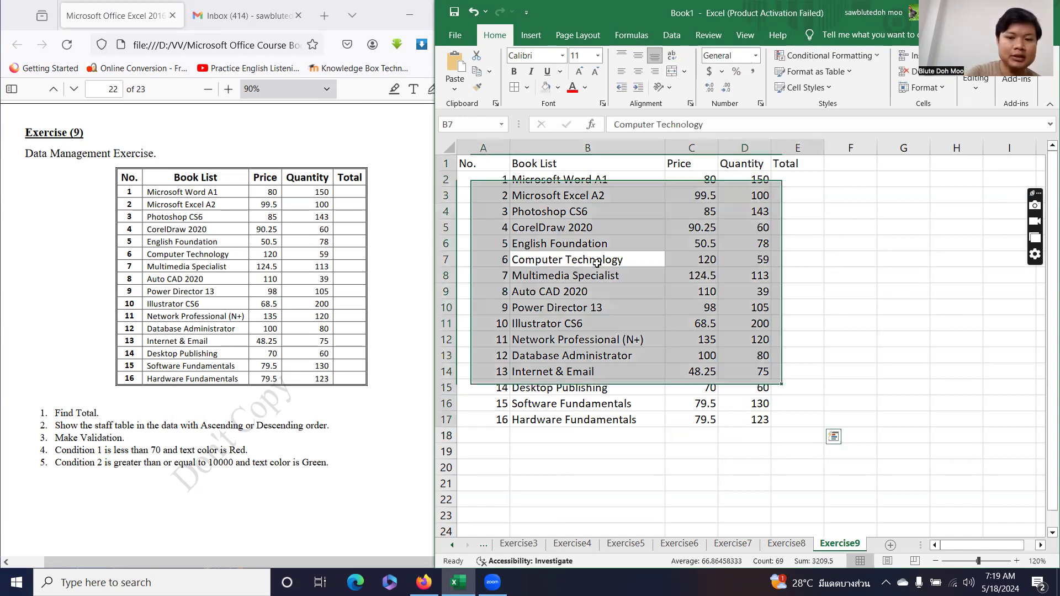
click(527, 87)
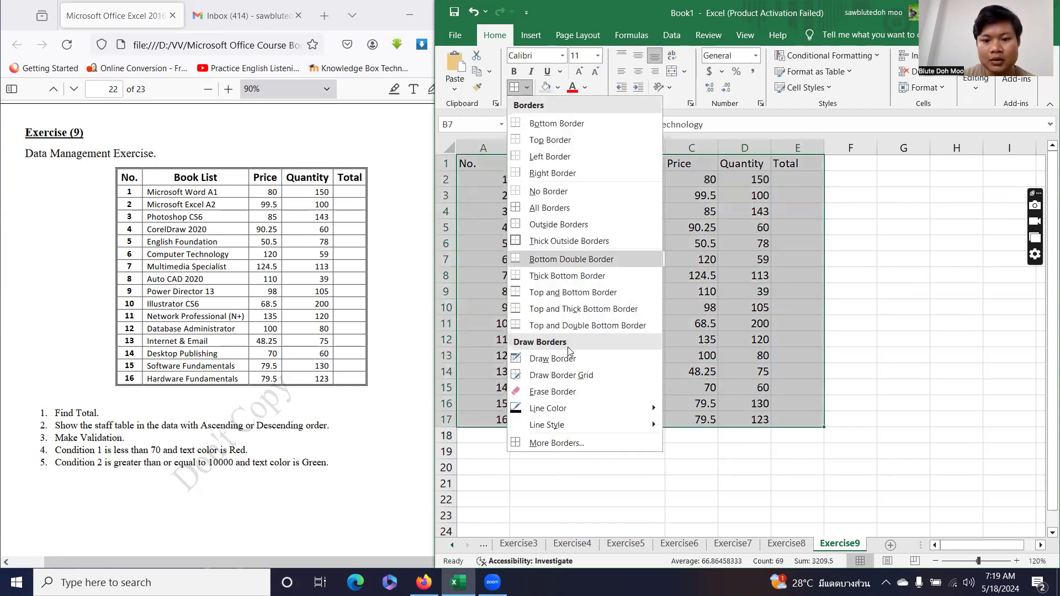
click(557, 443)
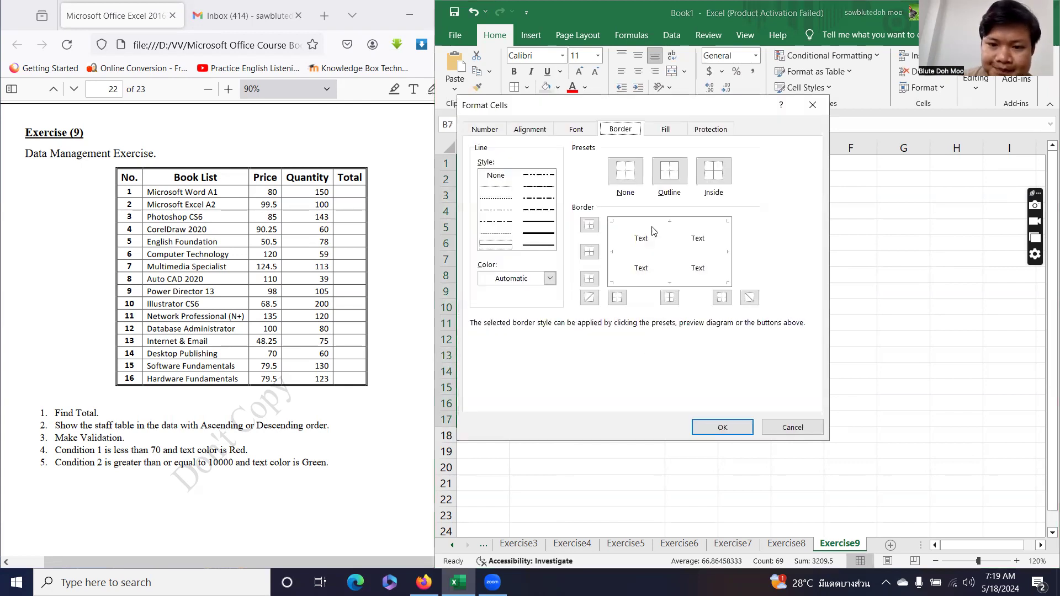
click(539, 245)
click(665, 175)
click(502, 245)
click(701, 177)
click(722, 427)
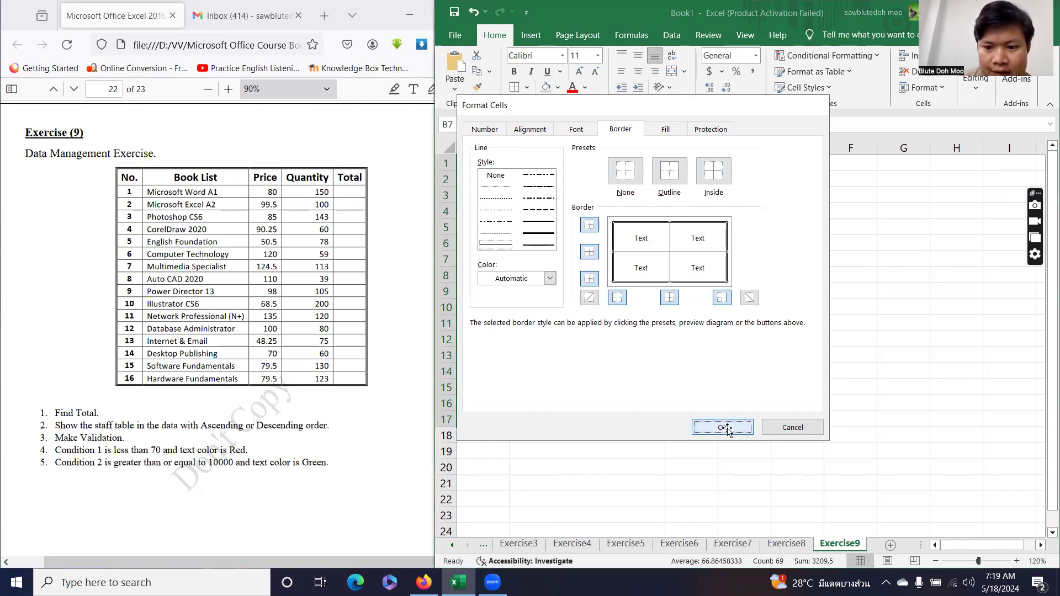
click(868, 356)
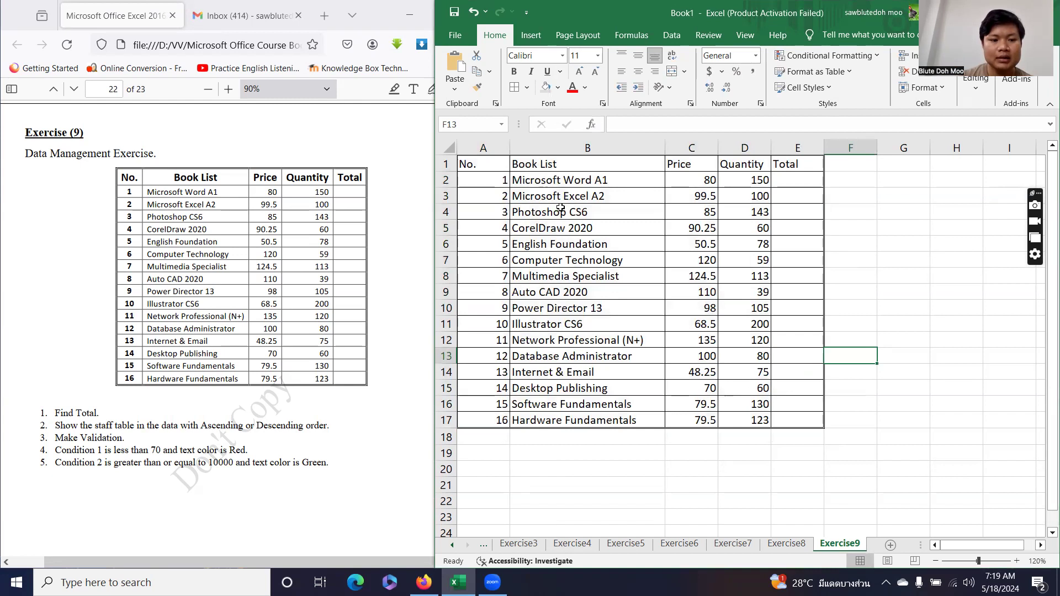
Make the header row No. through Total bold and centred horizontally and vertically.
drag(489, 164, 821, 162)
click(514, 71)
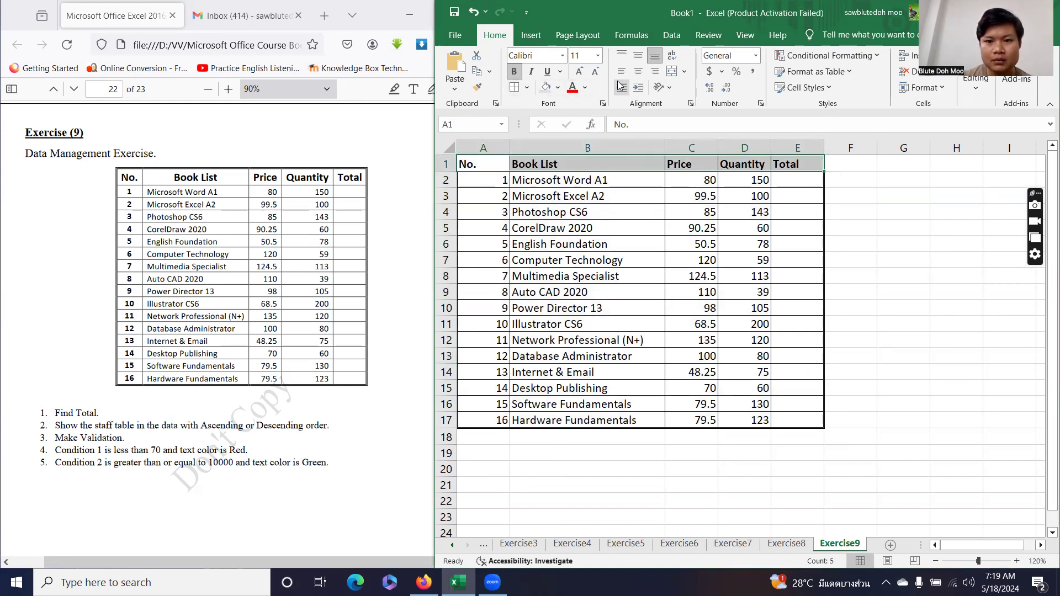
click(638, 72)
click(637, 55)
Centre the No. column numbers horizontally and vertically.
drag(487, 180, 511, 424)
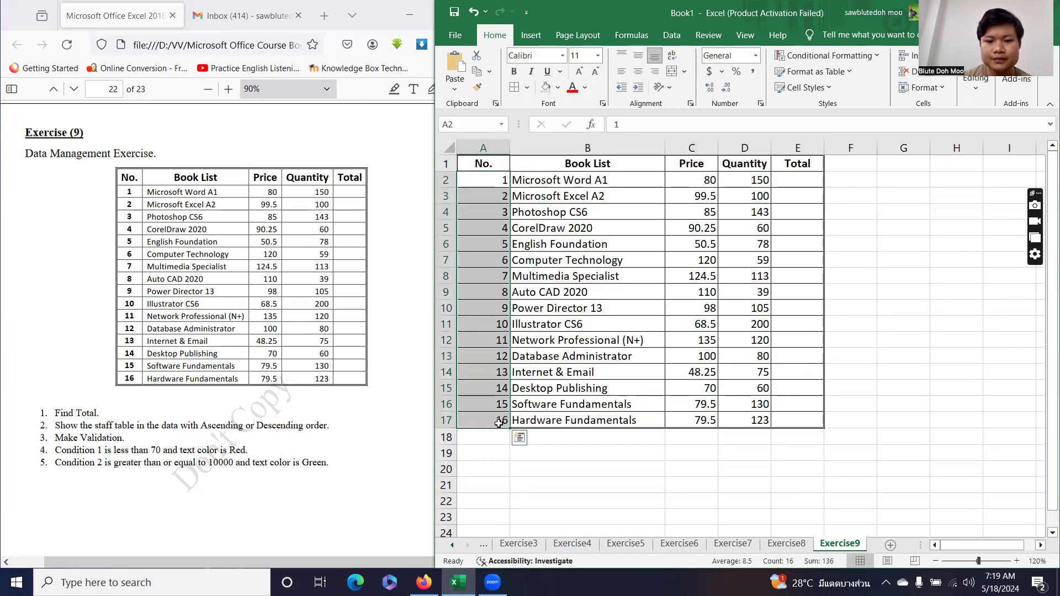
click(638, 71)
click(638, 55)
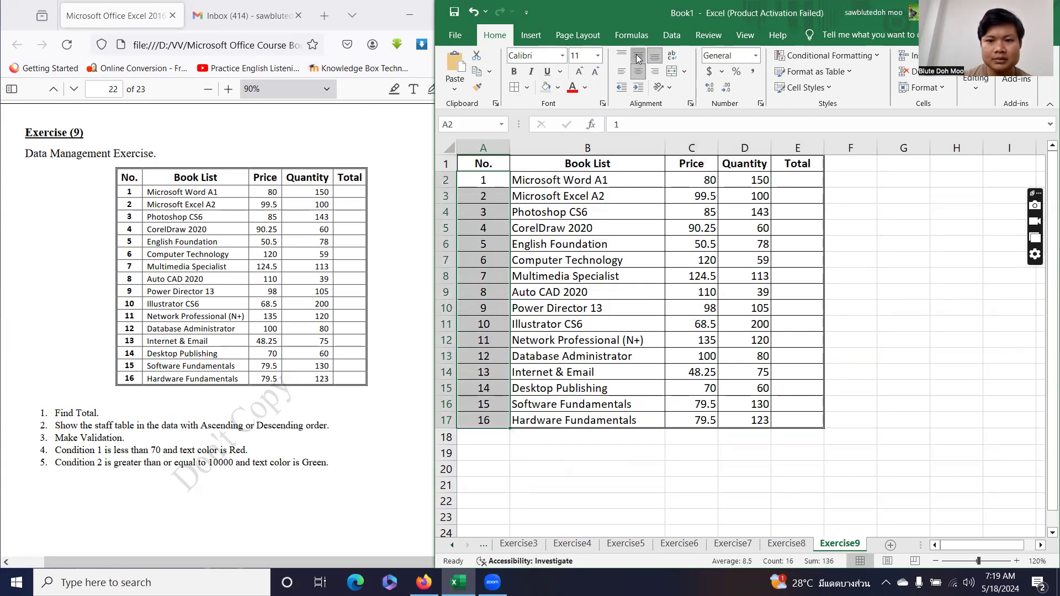
click(653, 344)
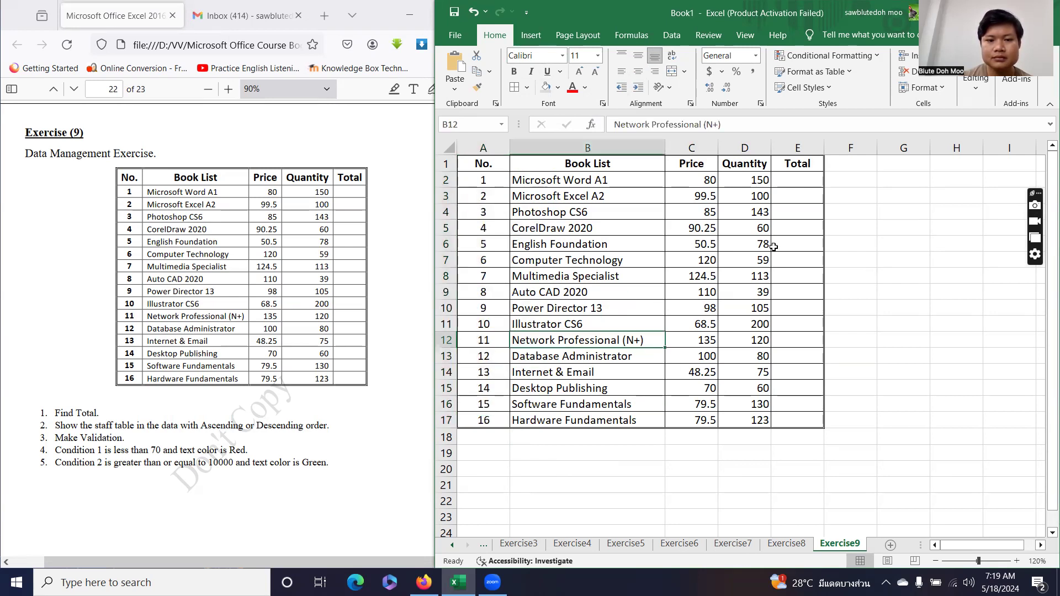
click(796, 182)
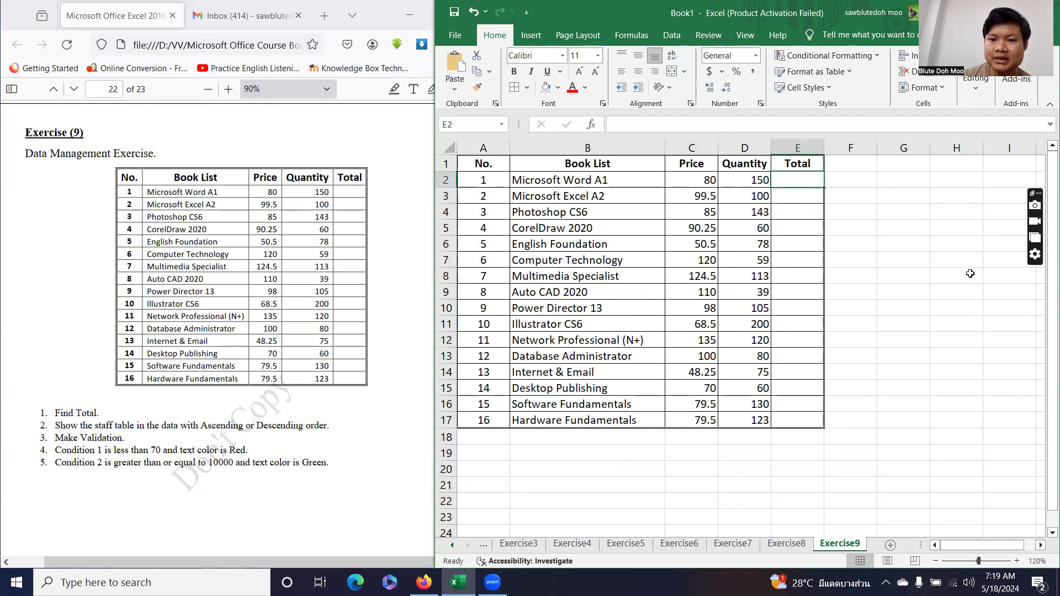
Enter =C2*D2 in E2 and fill it down to E17.
text(=)
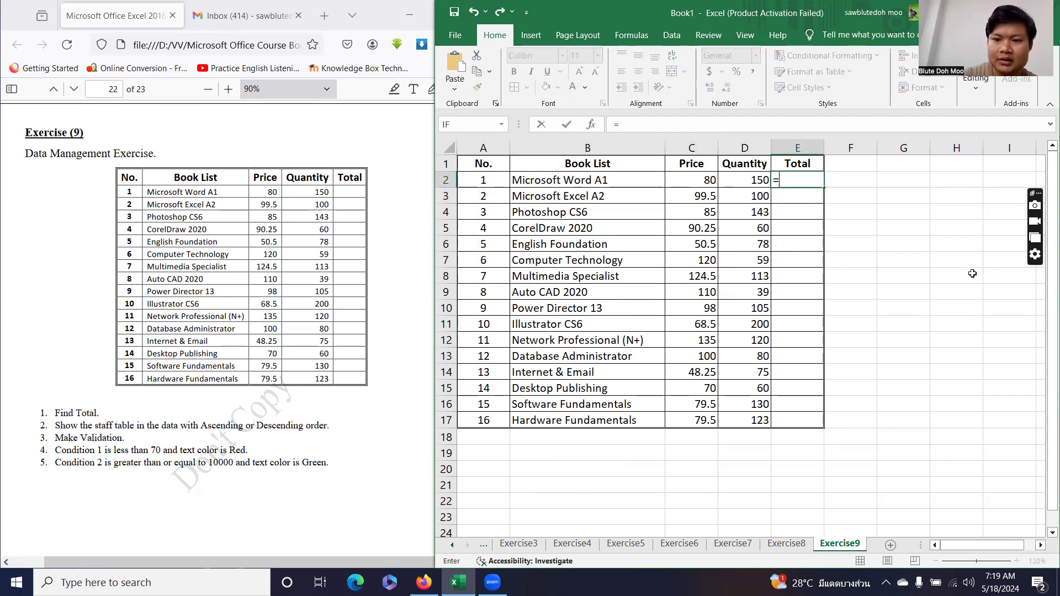
click(700, 184)
text(*)
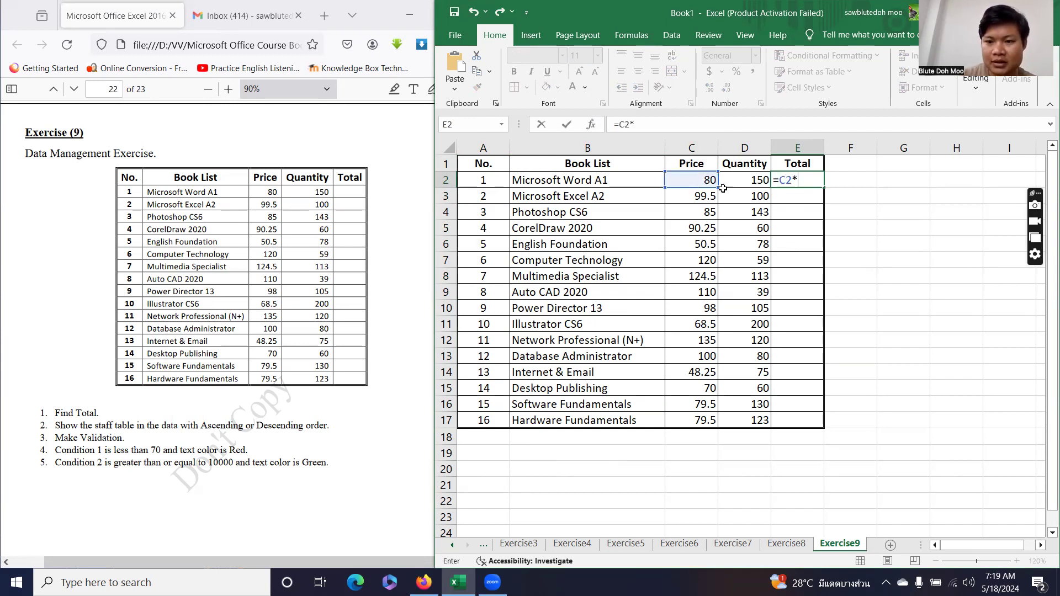
click(742, 181)
key(Return)
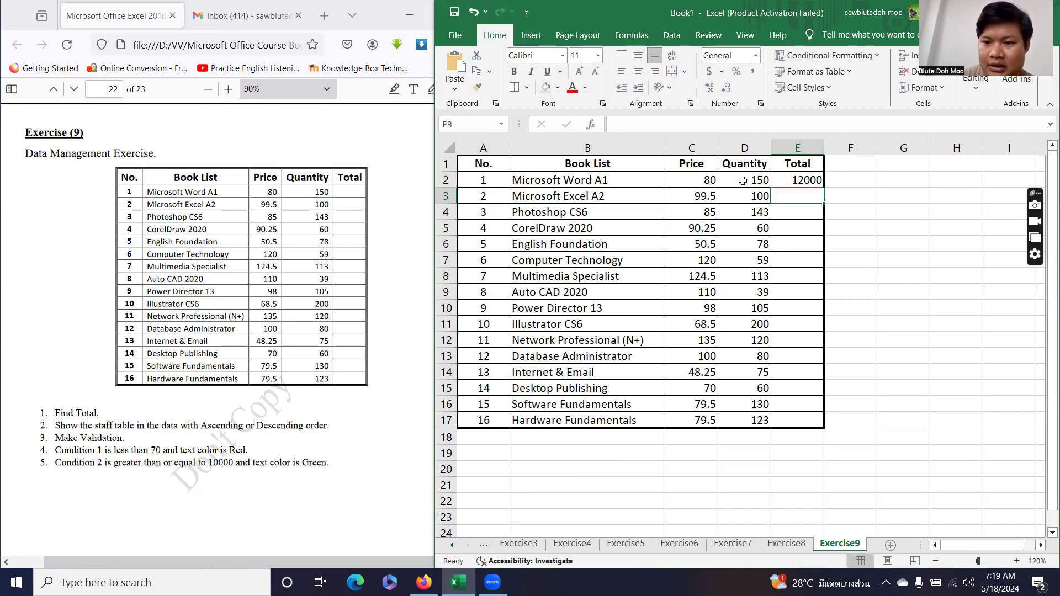
click(804, 180)
drag(825, 191, 814, 425)
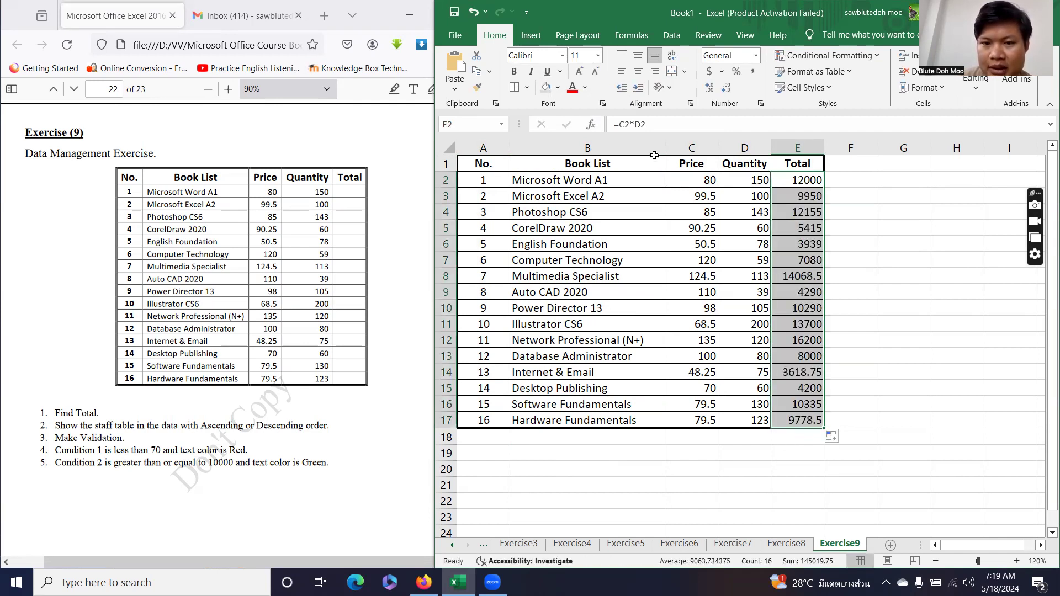
Add a bottom border to the last Total cell, E17, via More Borders.
click(786, 423)
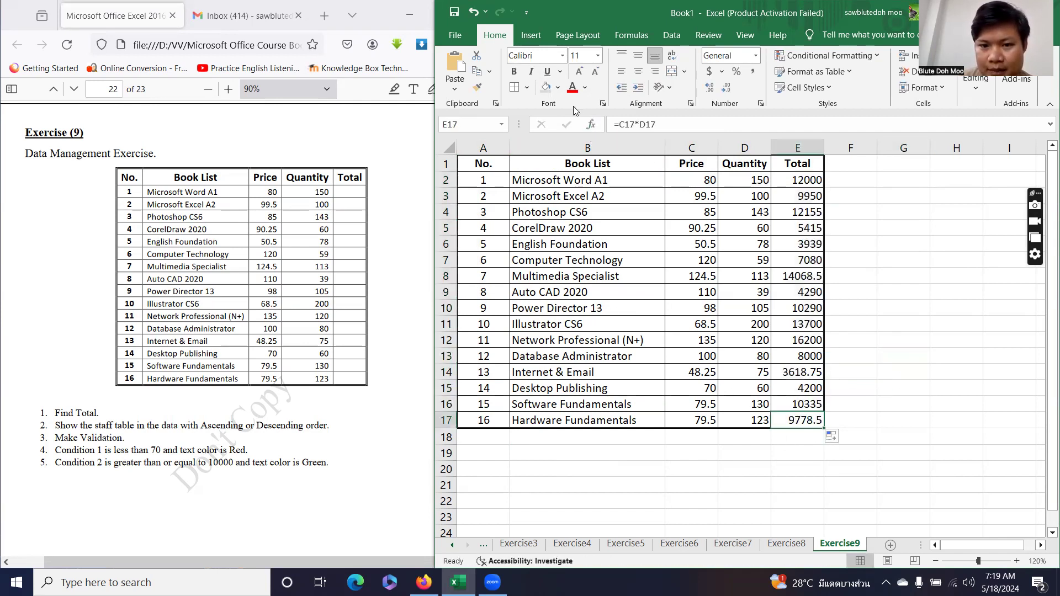
click(527, 87)
click(556, 443)
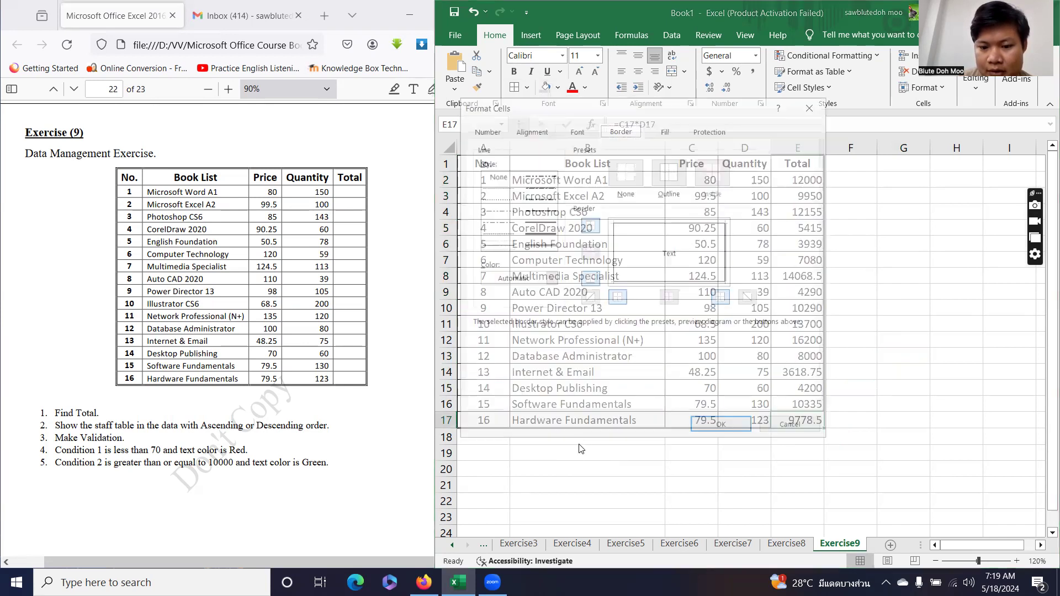
click(590, 278)
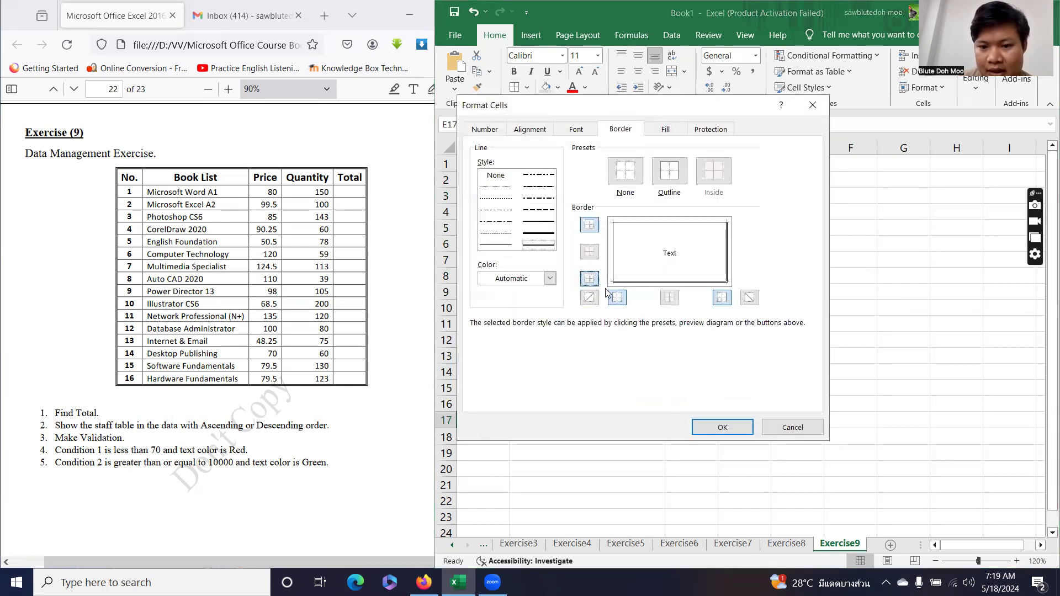
click(718, 427)
Check the Total formula in E2 and select the Price and Quantity figures.
click(897, 287)
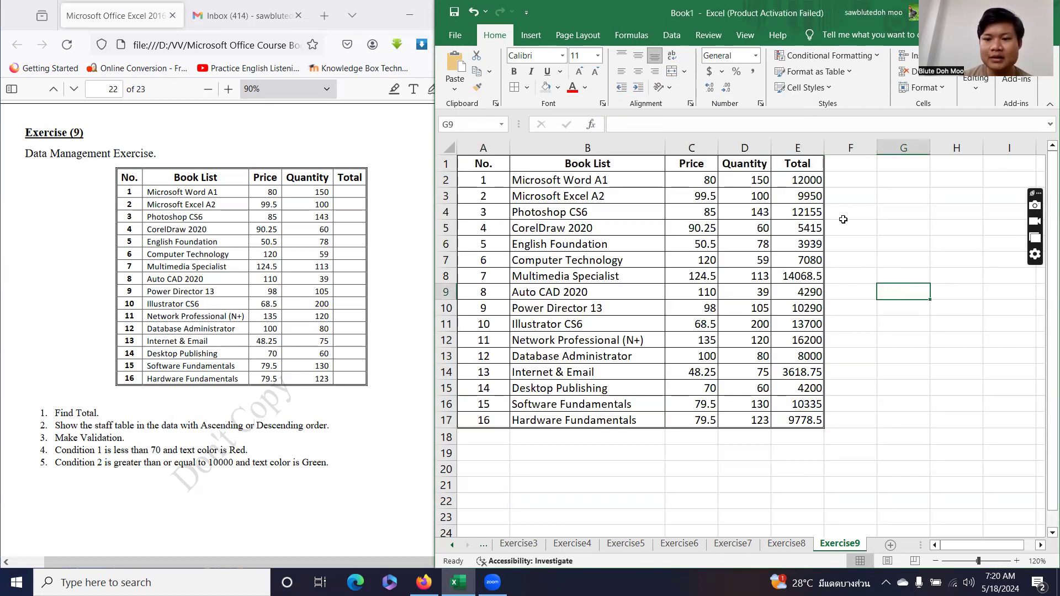
click(810, 180)
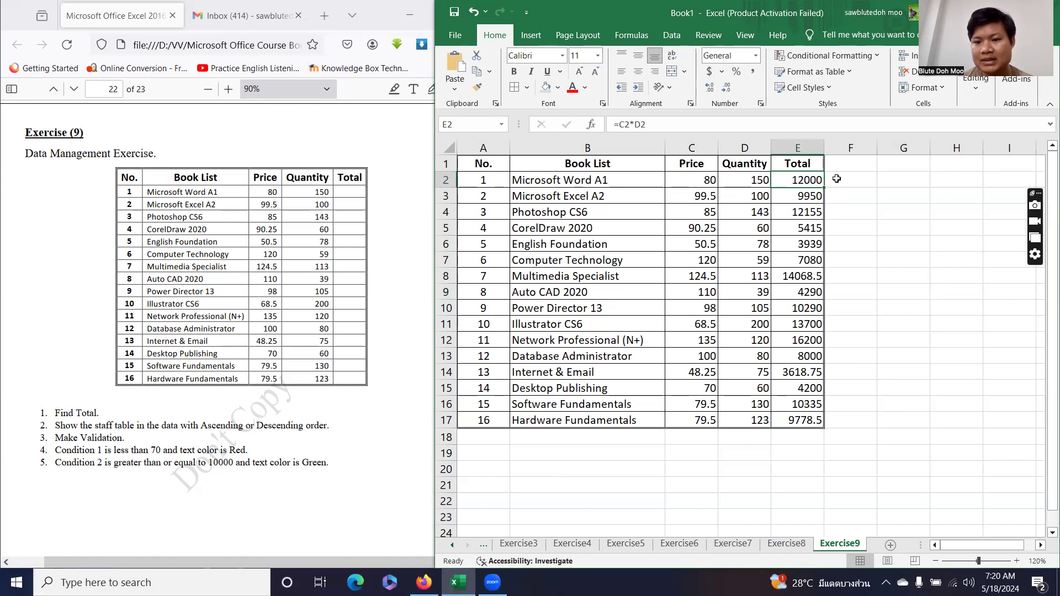
click(903, 341)
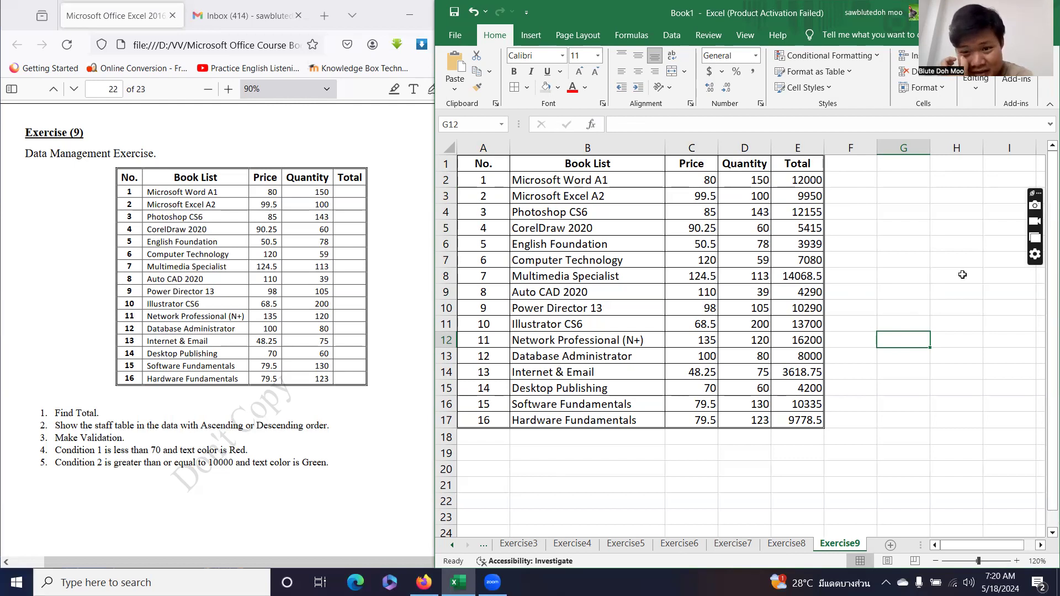
drag(692, 180, 738, 423)
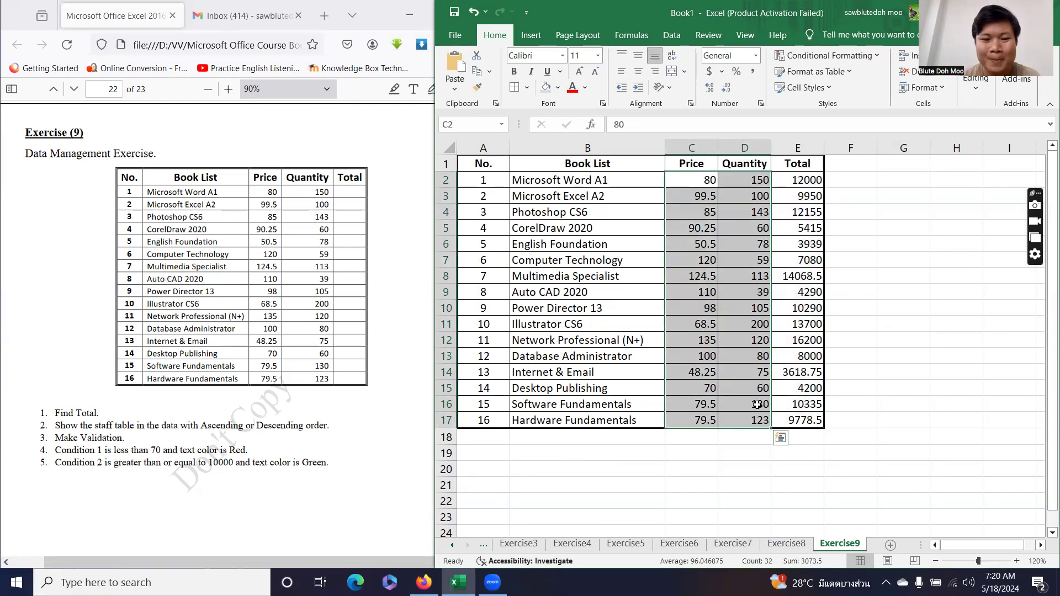
Type the heading Price in G1 and select the cells below it.
click(886, 165)
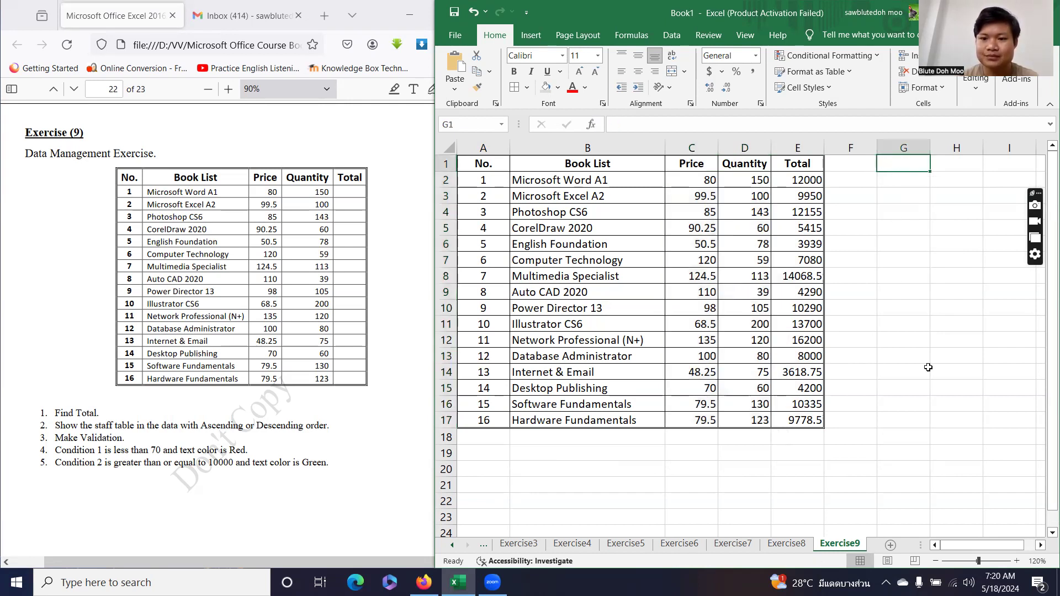
text(Price)
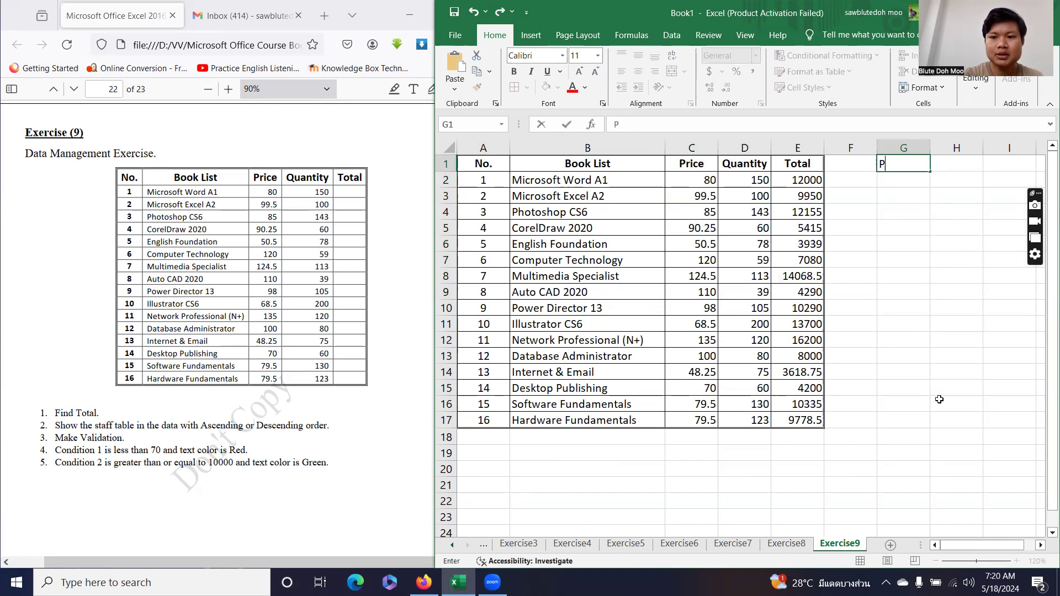
key(Return)
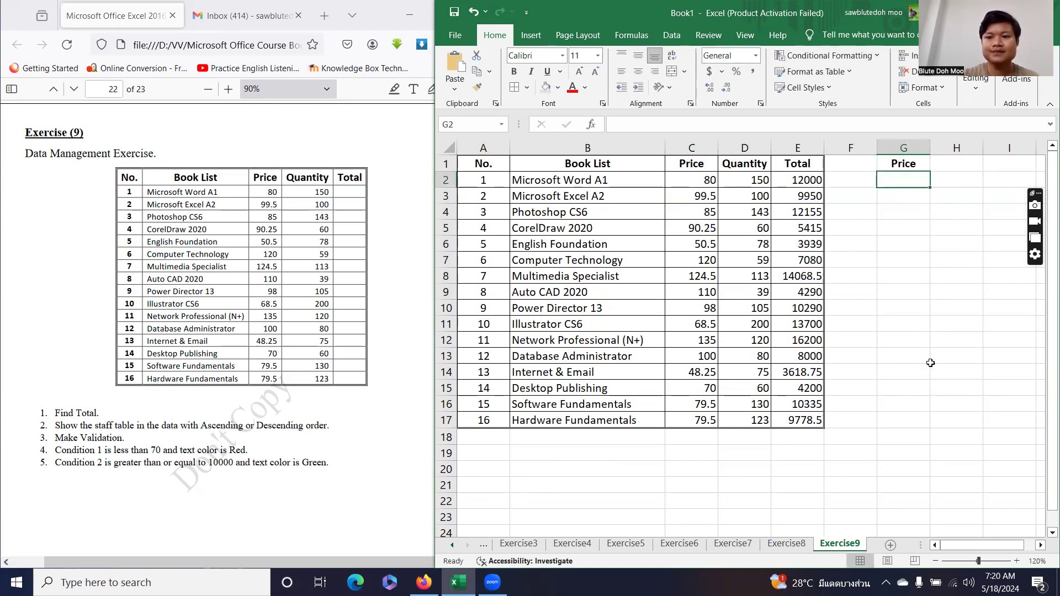
drag(897, 178, 905, 425)
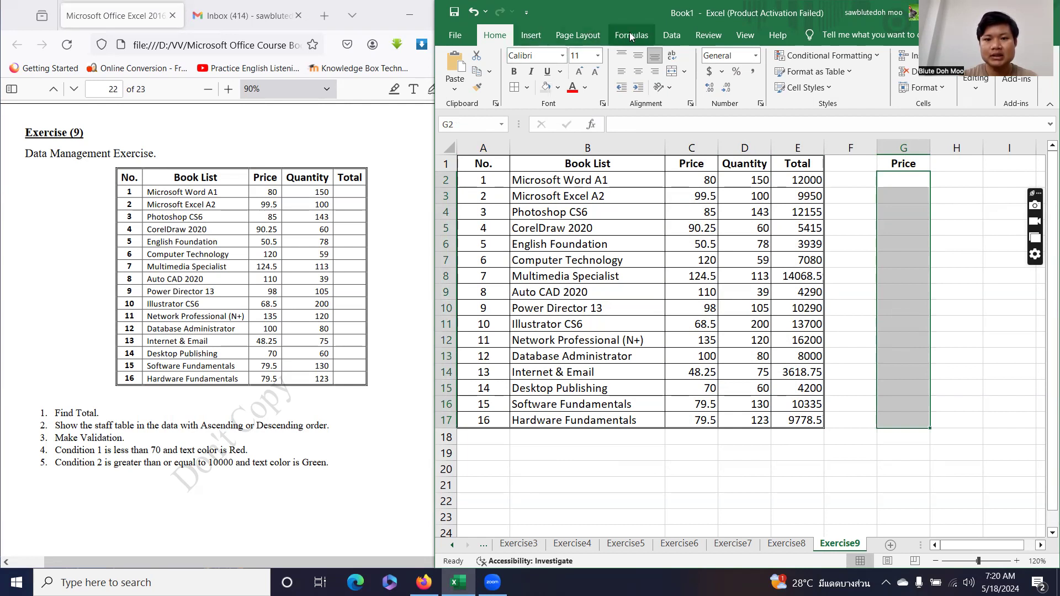
Set Data Validation to allow whole numbers less than a maximum of 200.
click(671, 36)
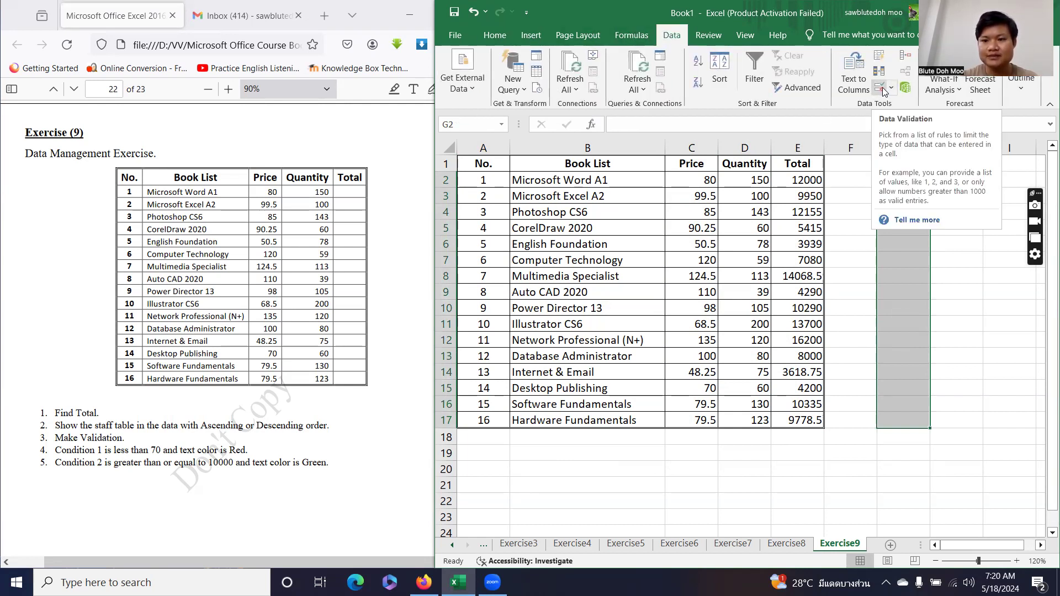
click(883, 89)
click(548, 236)
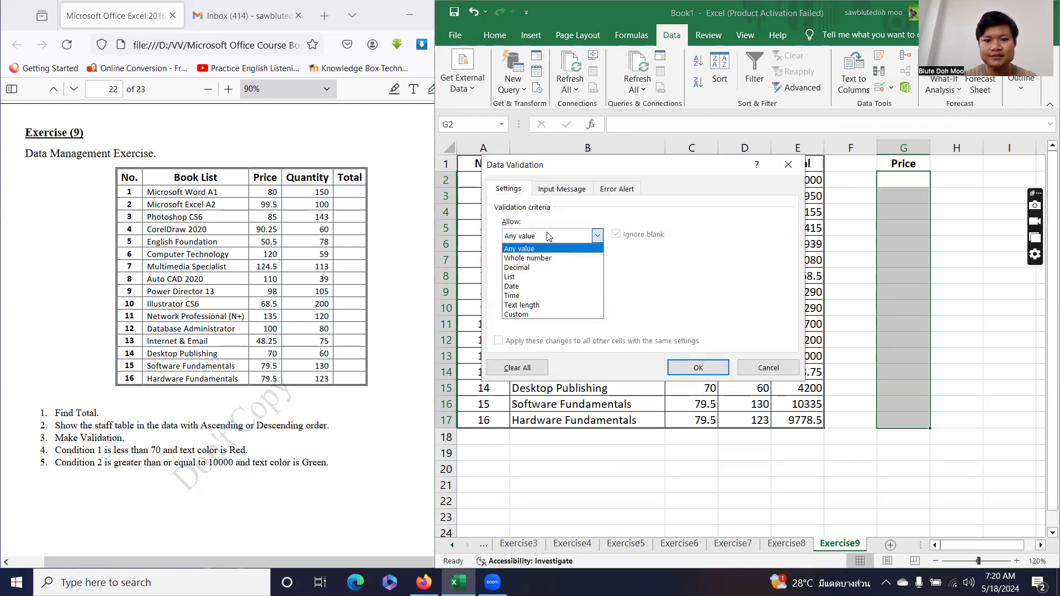
click(528, 258)
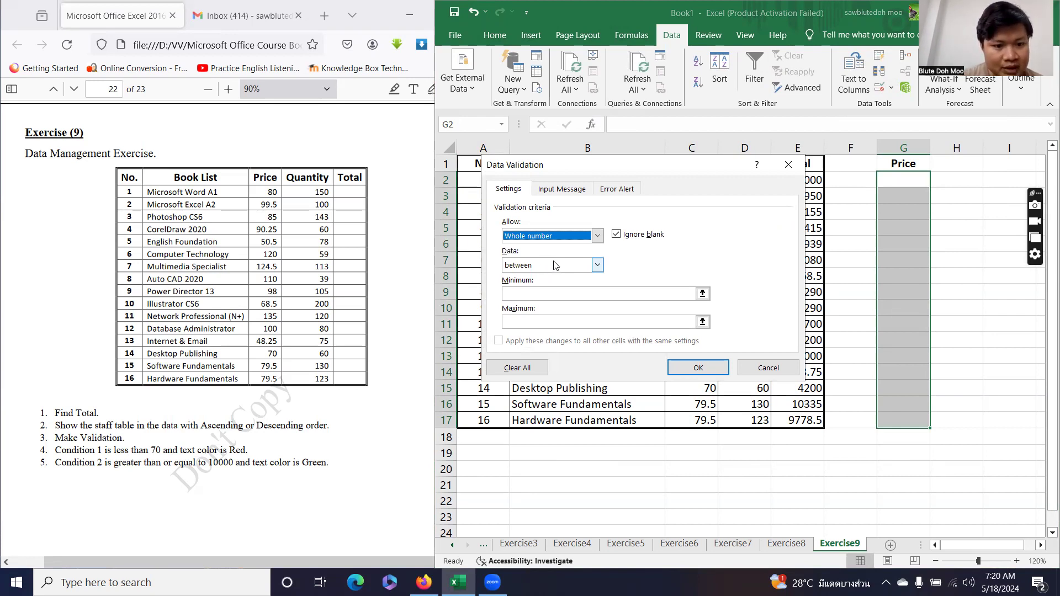
click(537, 265)
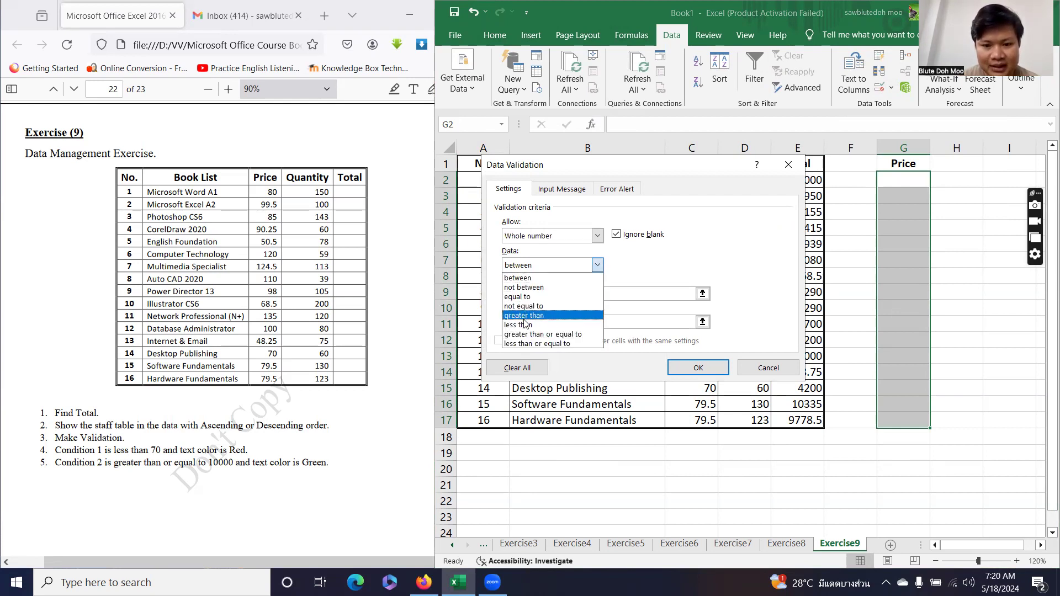
click(525, 326)
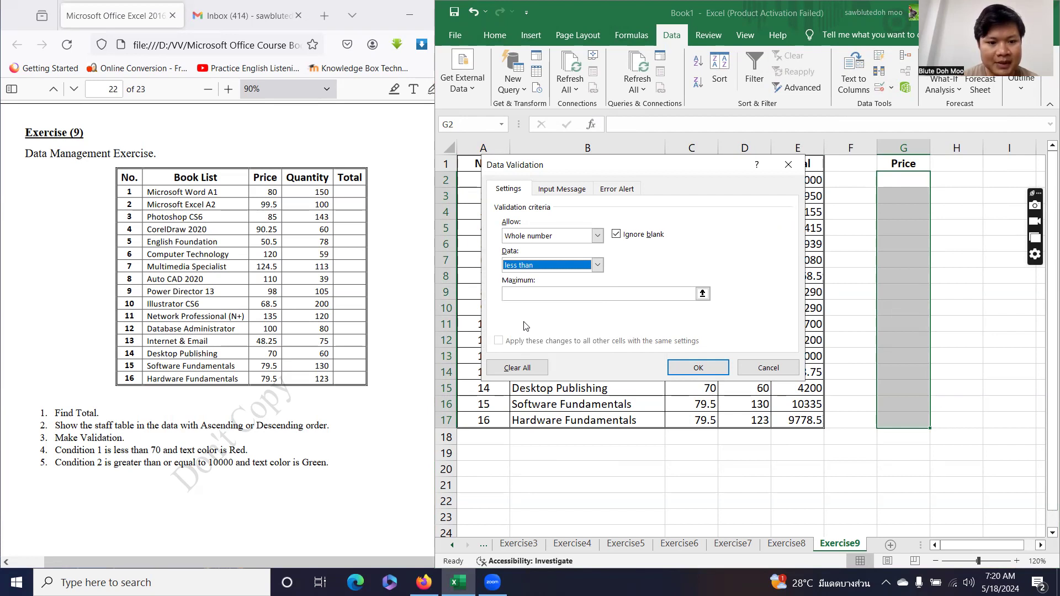
click(547, 293)
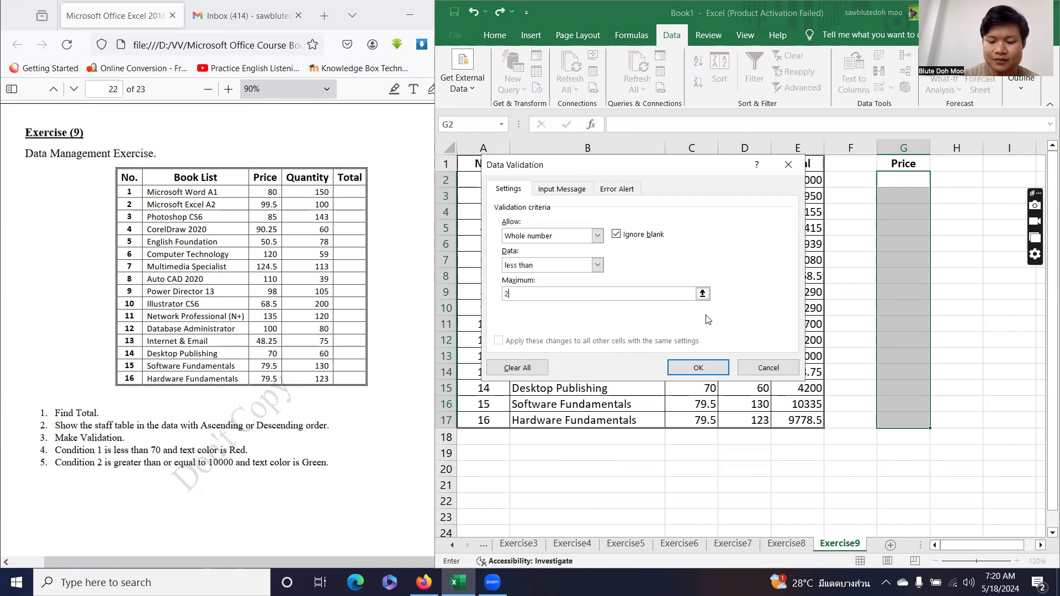
Fill the Input Message title, then set a Stop error alert with a title.
click(562, 189)
click(553, 255)
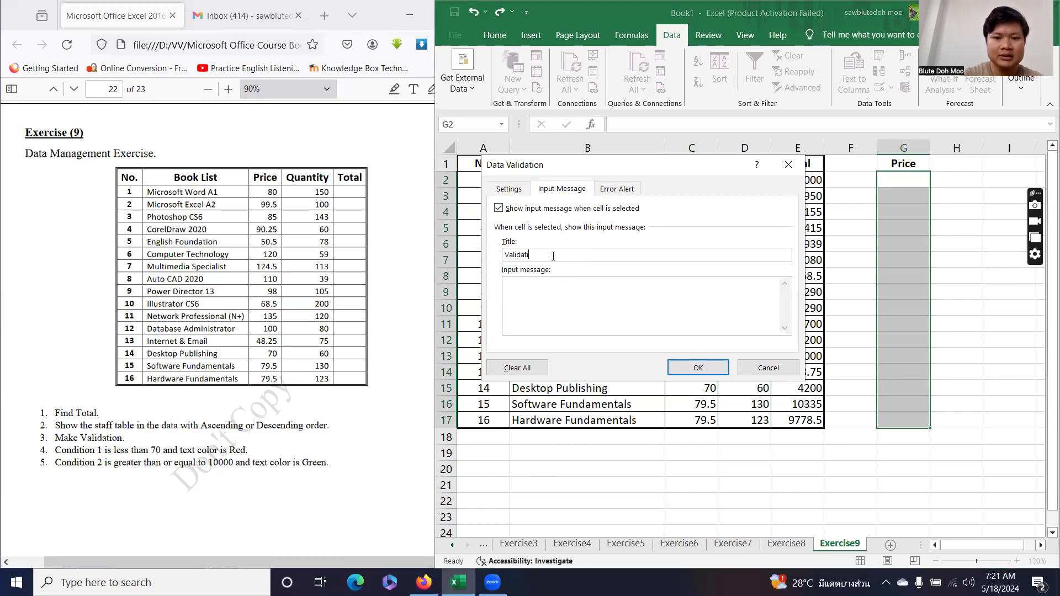
click(634, 190)
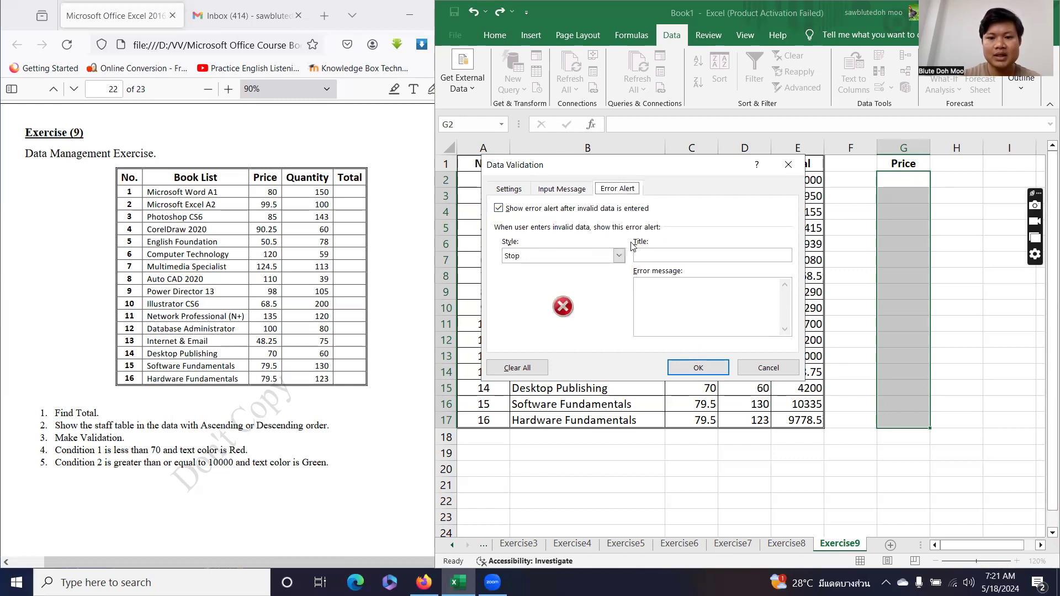
click(574, 256)
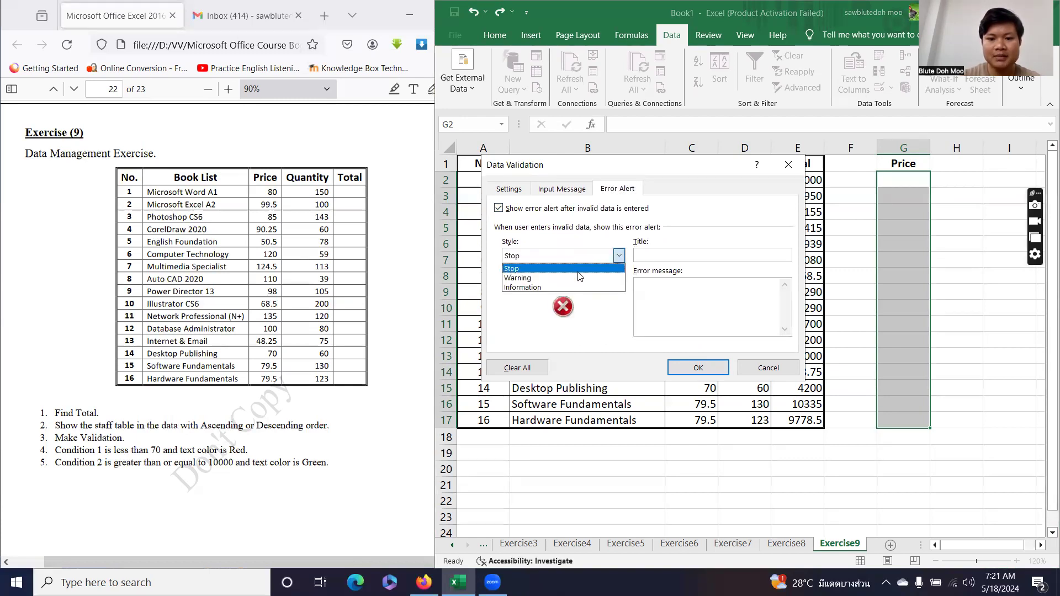
click(513, 269)
click(661, 257)
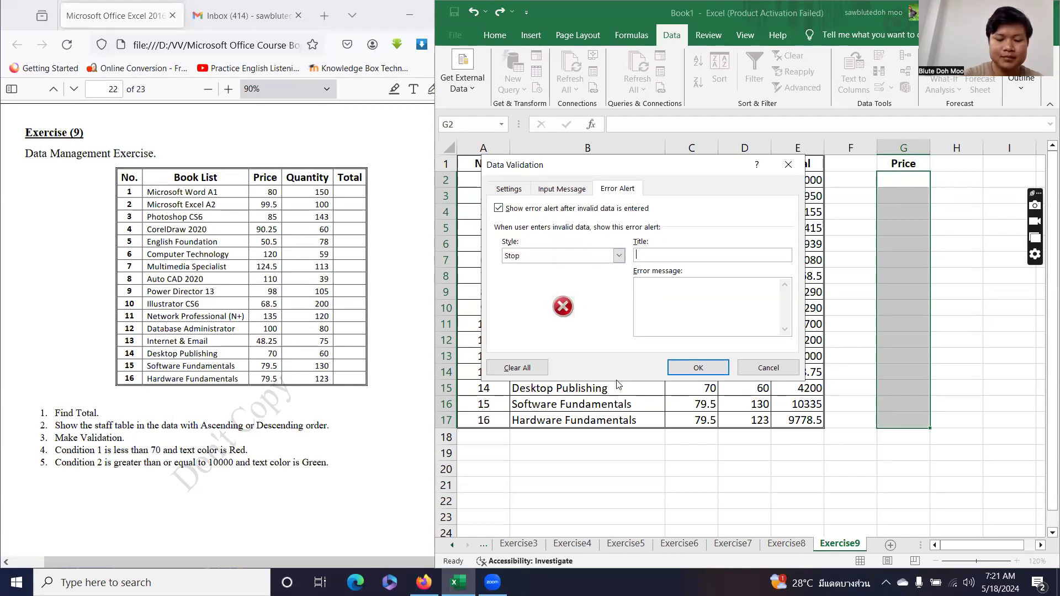
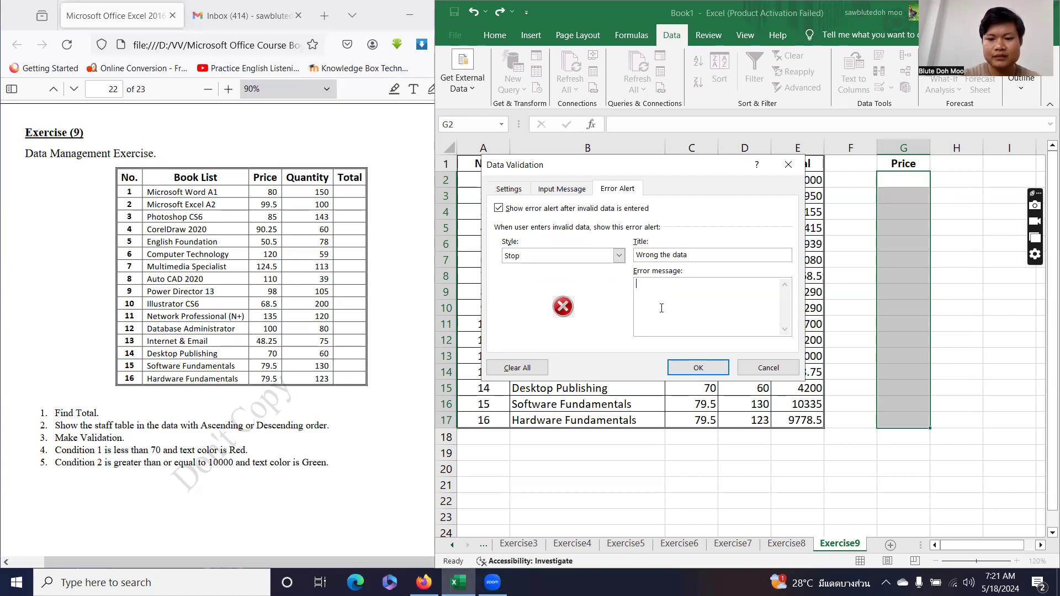
Apply the Price validation with the 'less than 200' stop alert message.
click(508, 190)
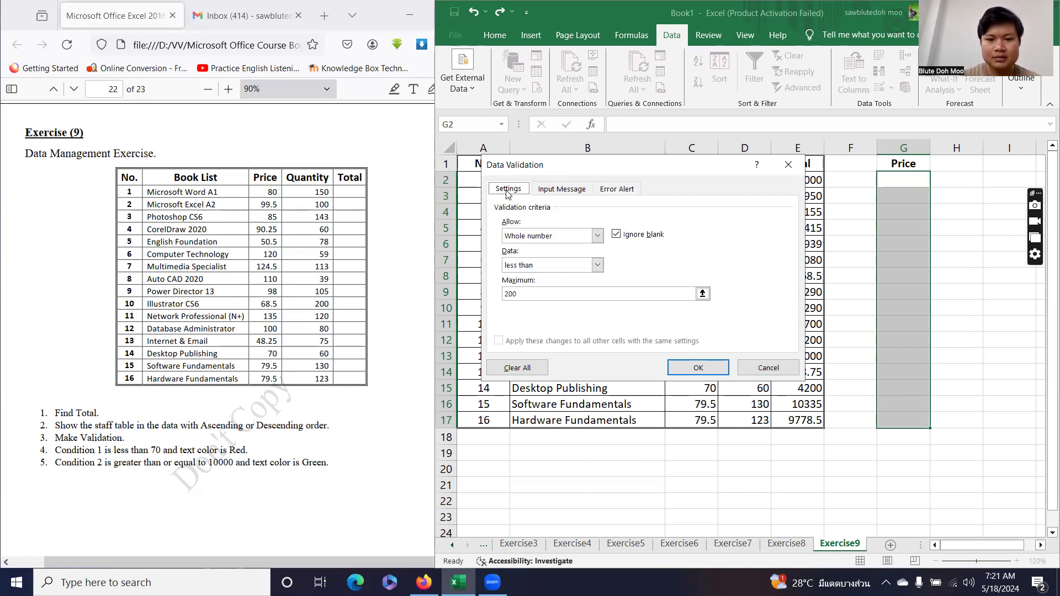
click(616, 189)
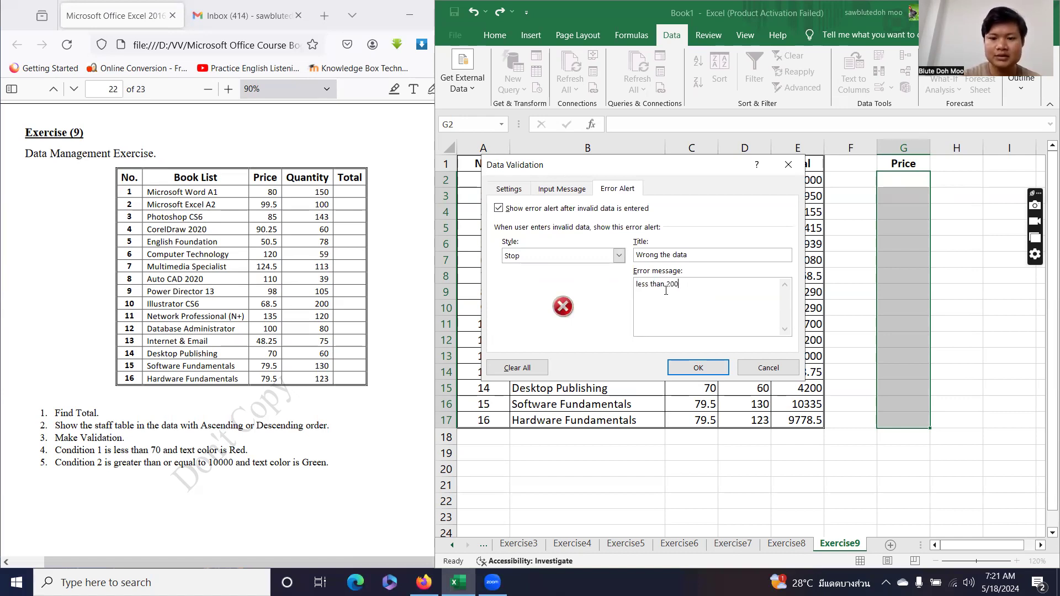
click(698, 368)
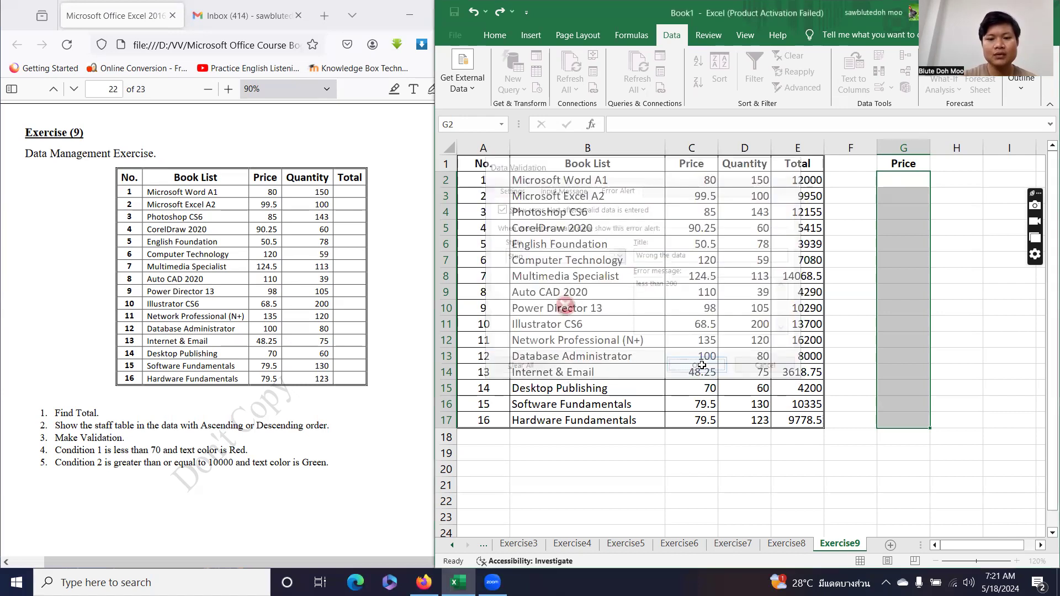
Enter 80 as the first price in G2.
click(897, 179)
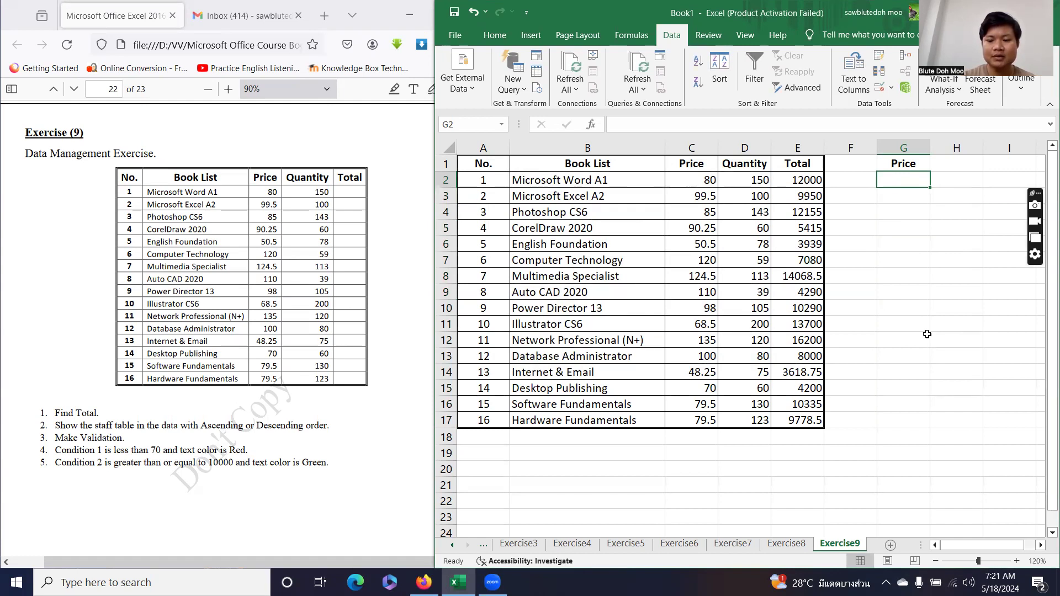
text(80)
key(Return)
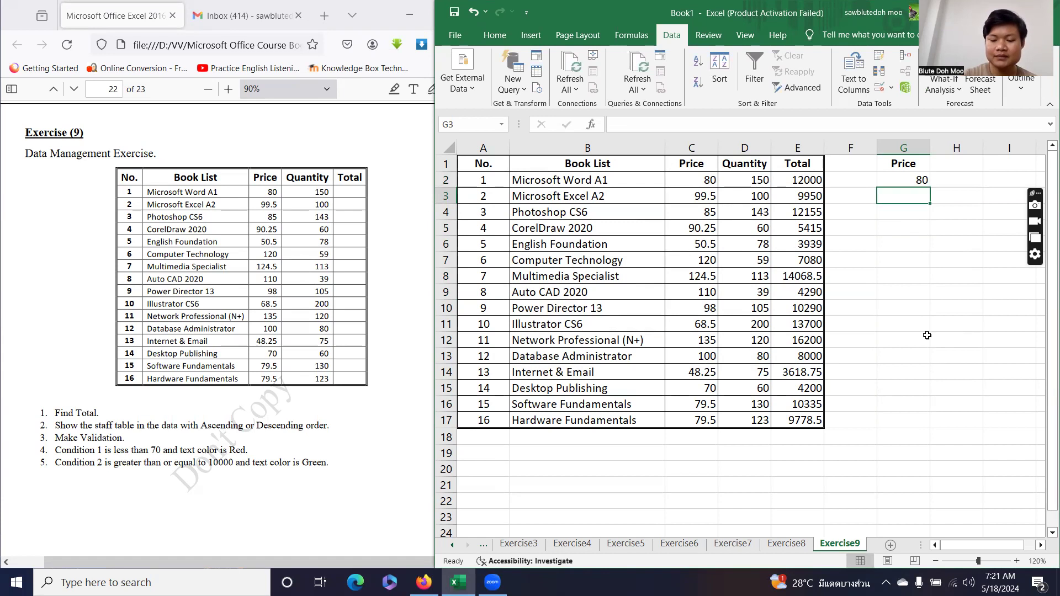
Test 99.5 in G3 against the stop alert, then retry and clear the rejected entry.
text(99.5)
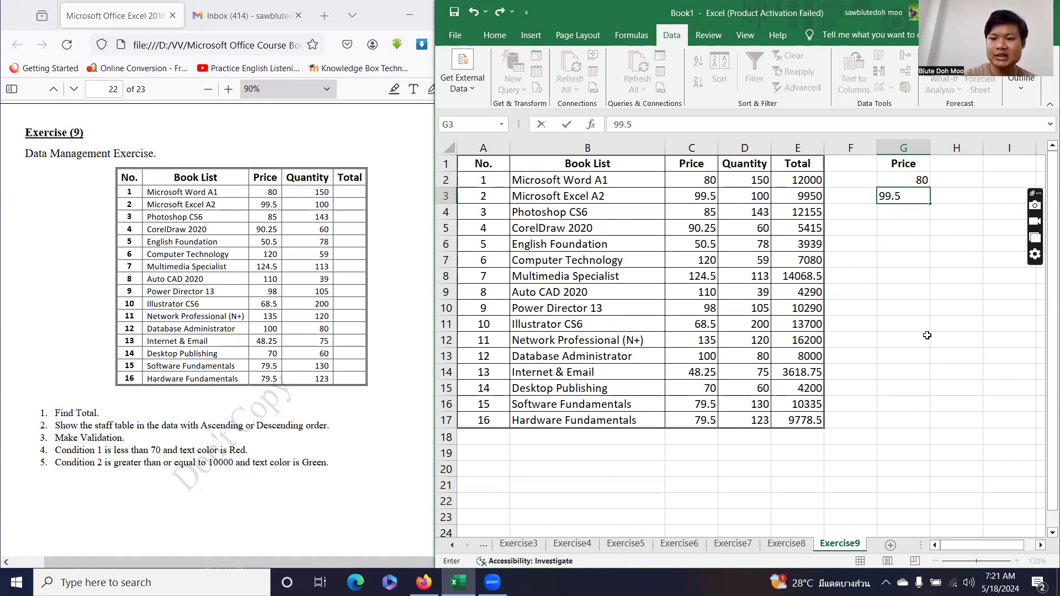
key(Return)
key(Return)
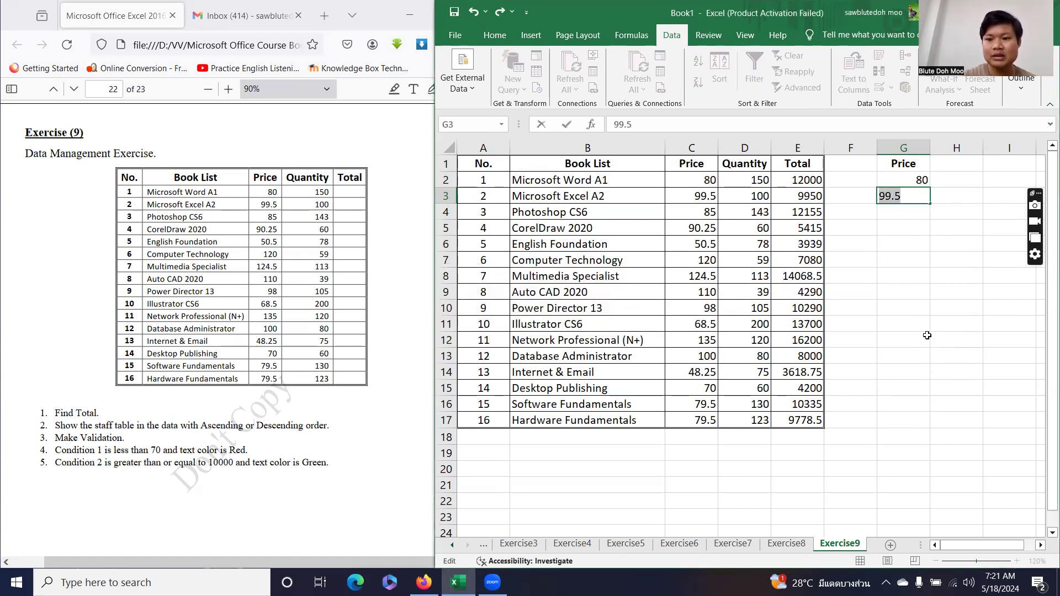
key(Return)
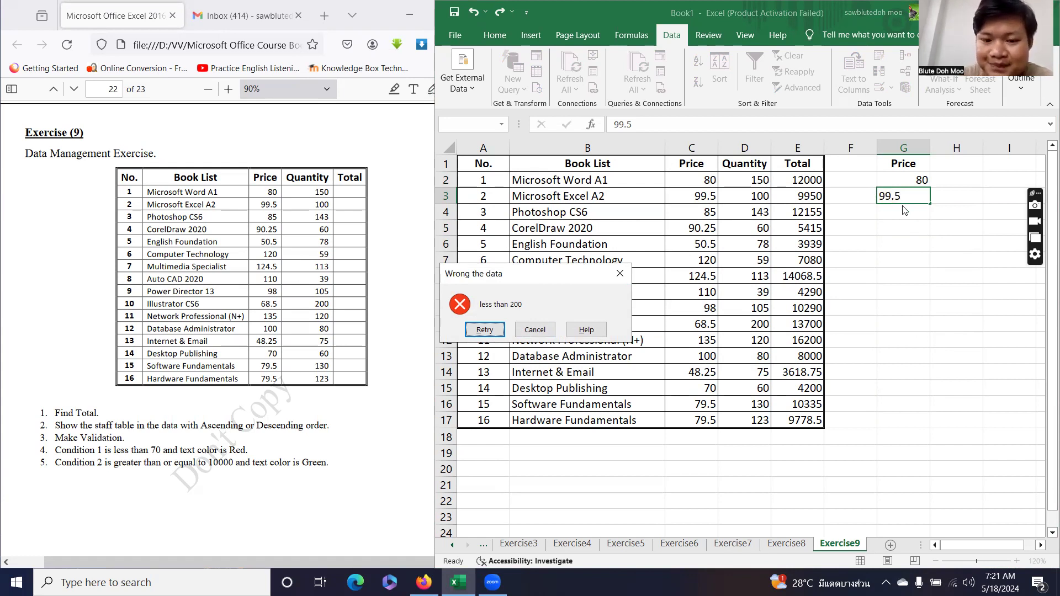
click(489, 329)
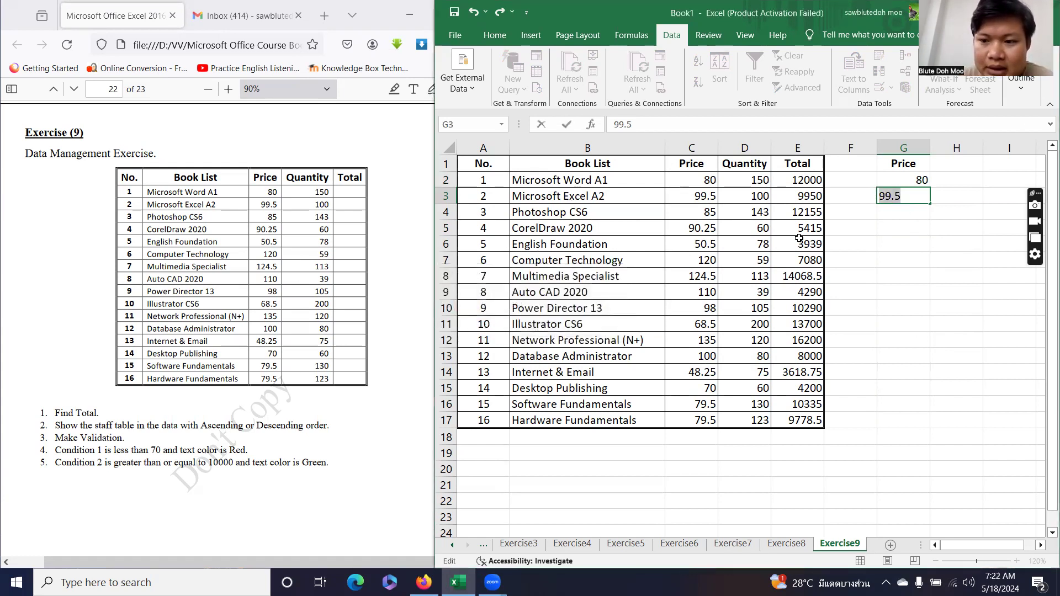
key(BackSpace)
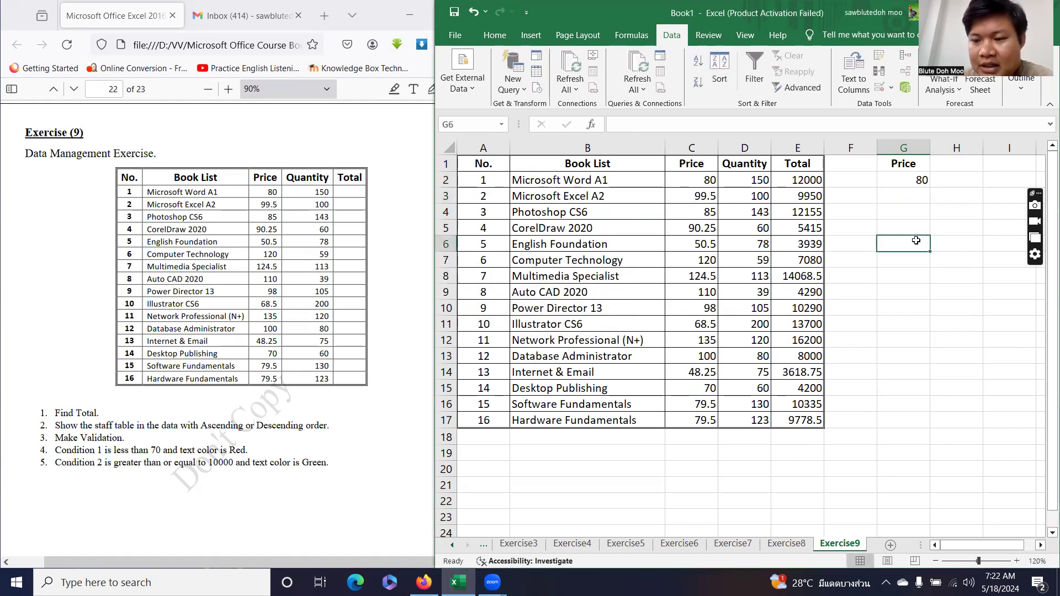
Switch the G2:G17 validation error alert style from Stop to Warning.
drag(900, 181, 899, 423)
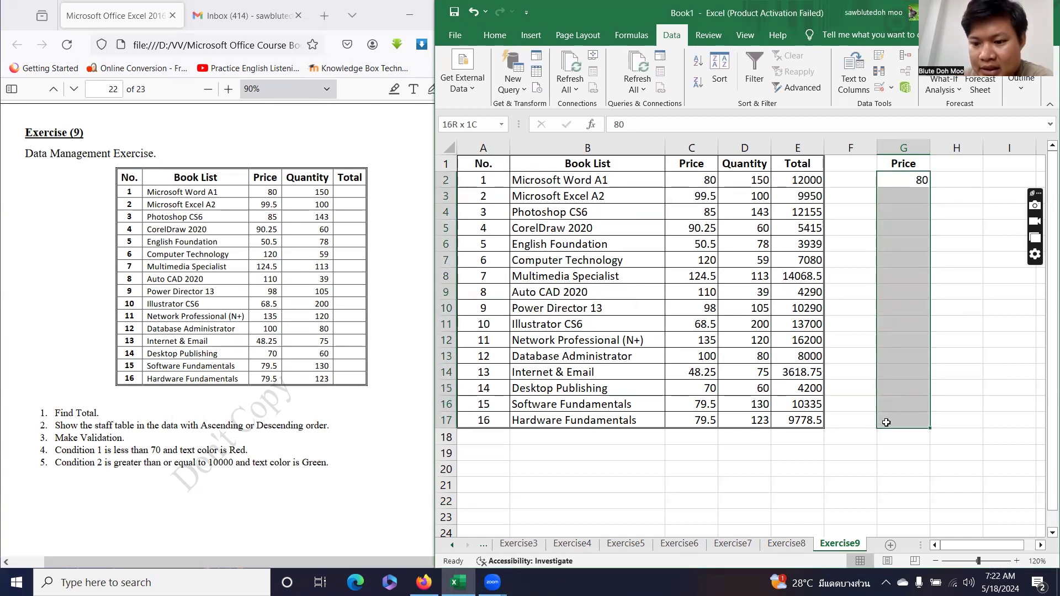
click(878, 91)
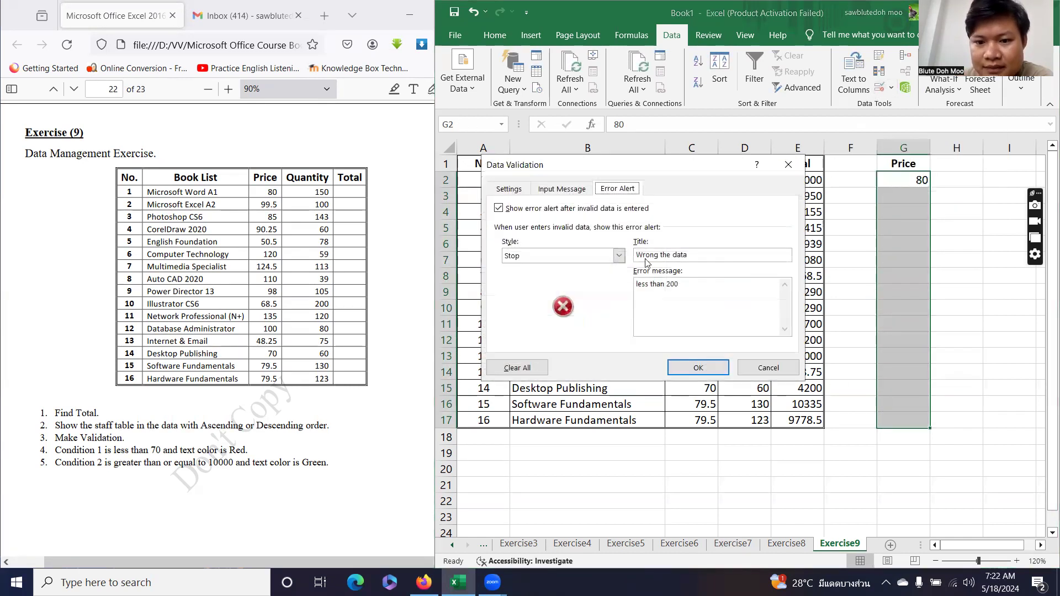
click(524, 256)
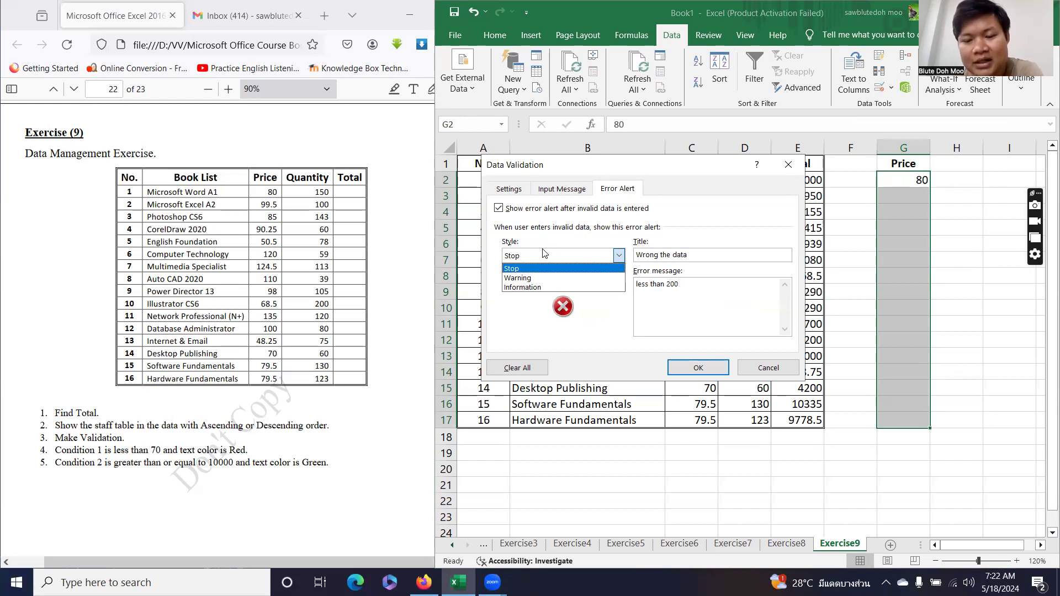
click(538, 279)
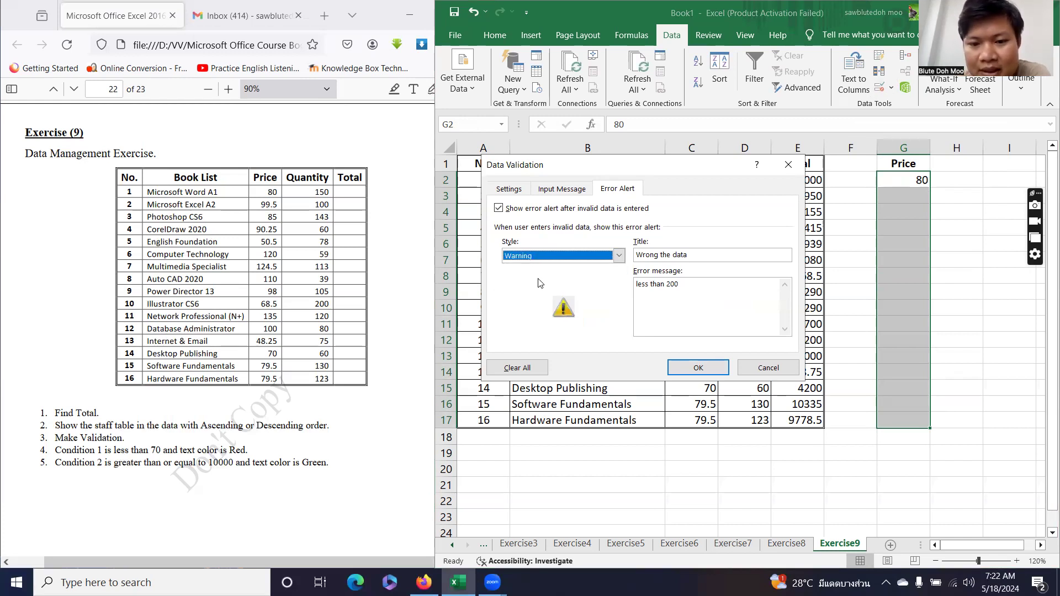
click(706, 366)
click(879, 204)
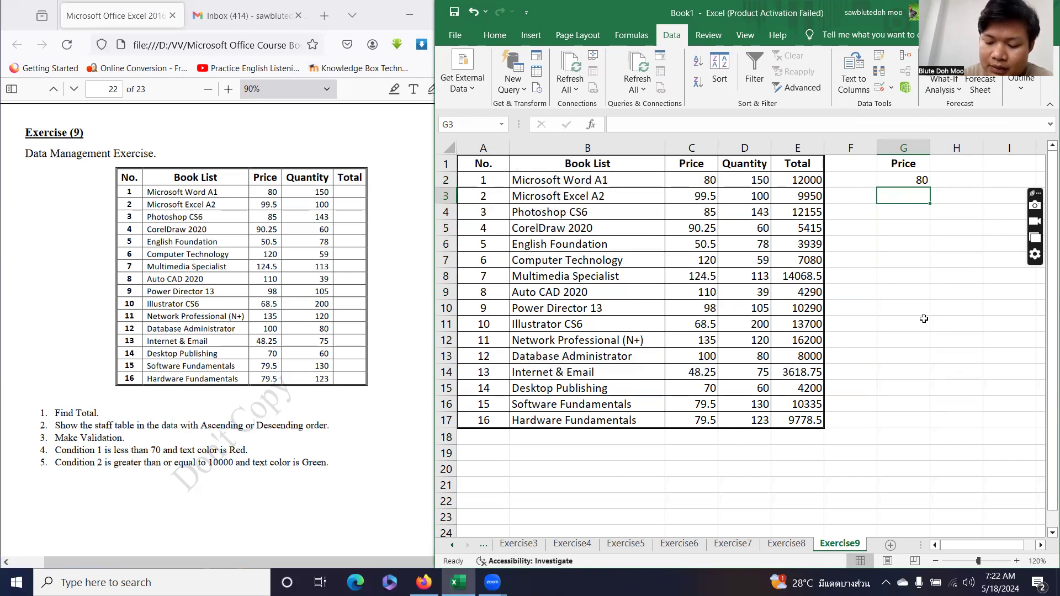
Enter 99.5, 85 and 90.25 in G3:G5, keeping the flagged values at the warnings.
text(99.5)
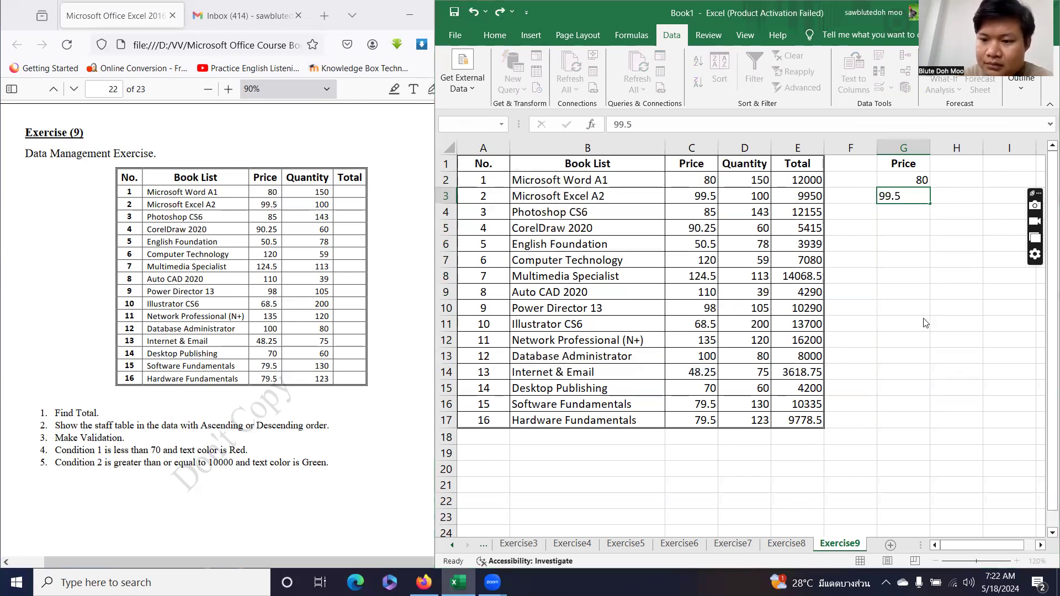
key(Return)
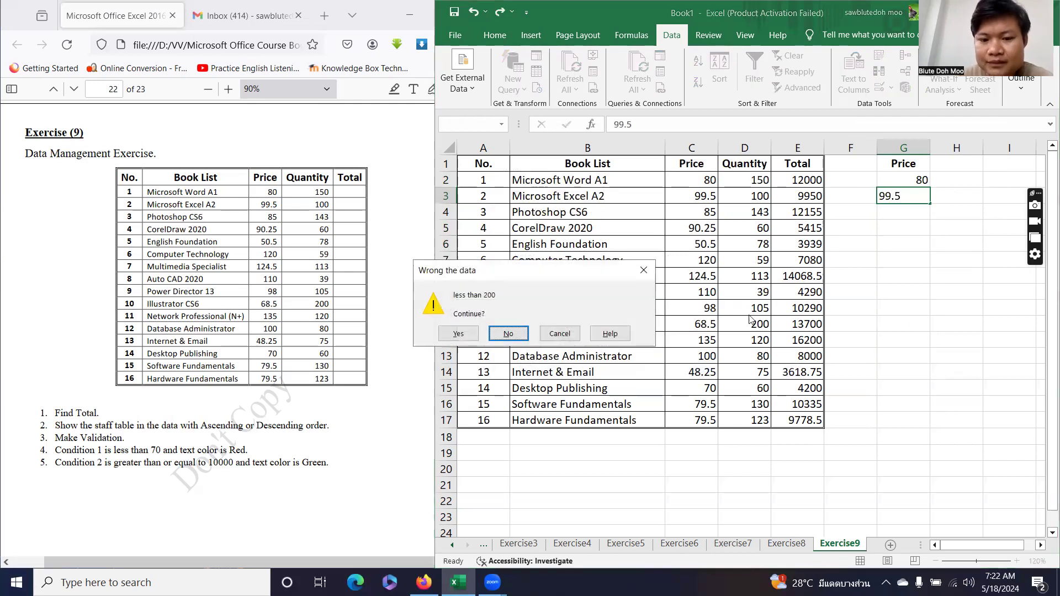
click(459, 334)
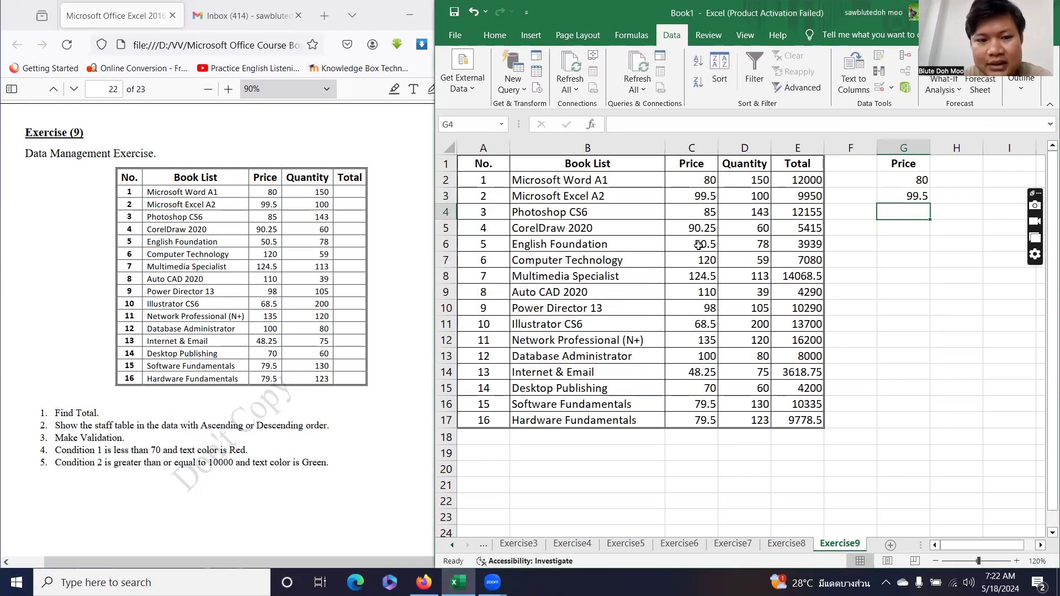
text(85)
key(Return)
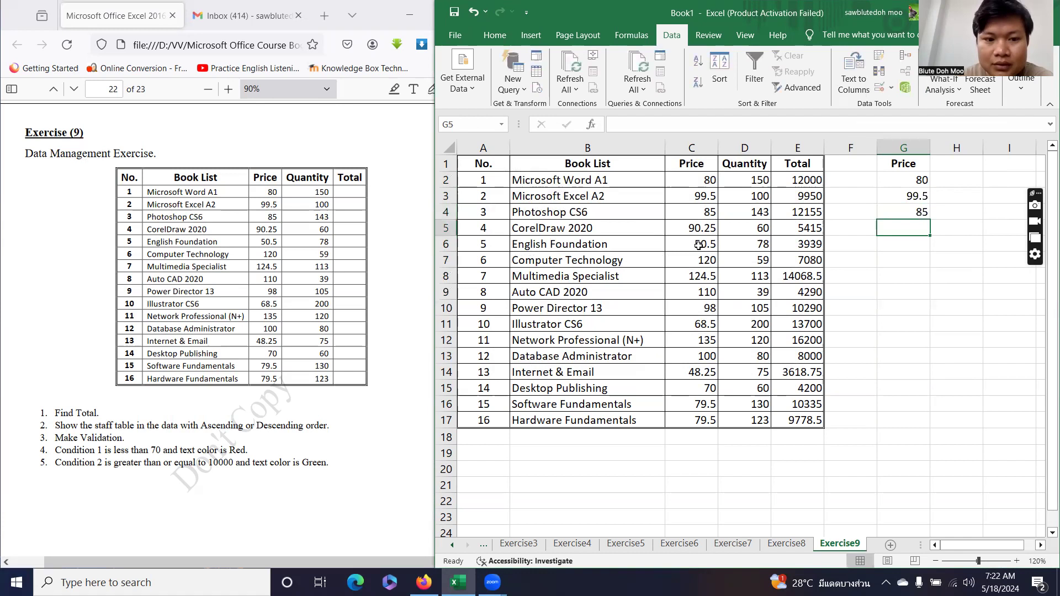
text(90.25)
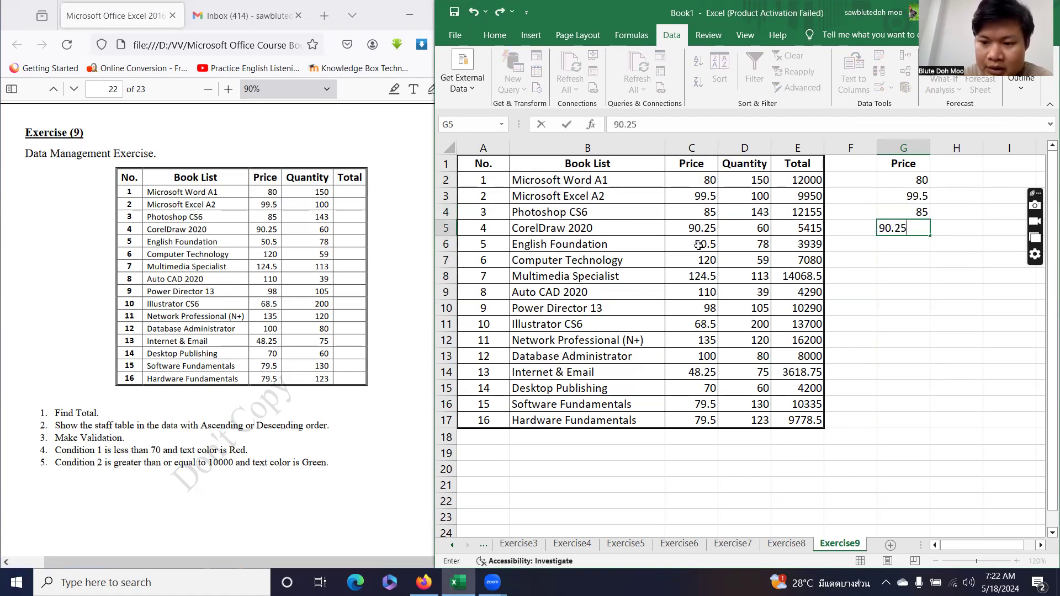
key(Return)
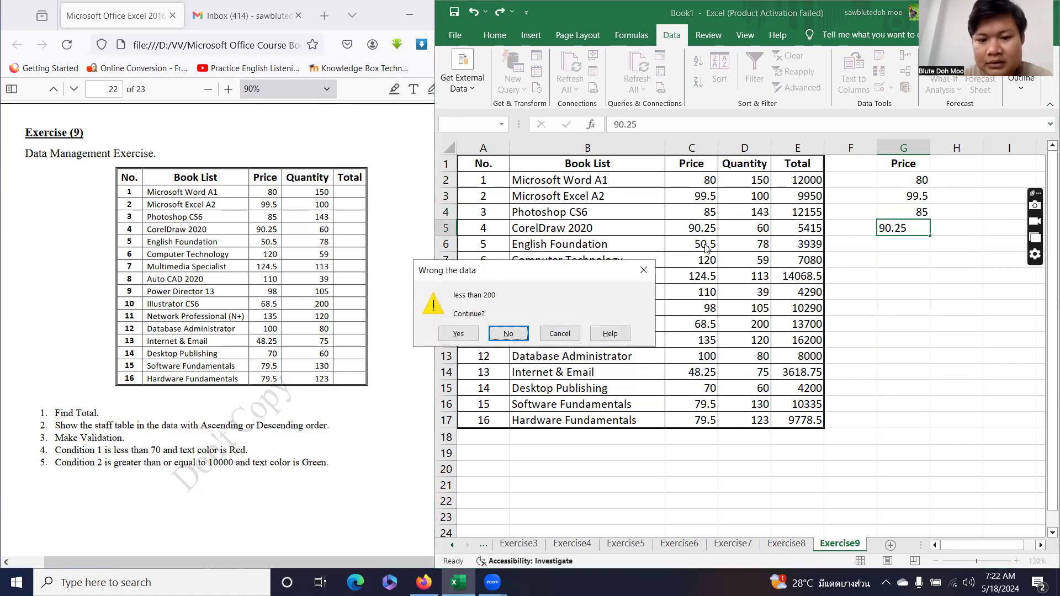
key(Left)
key(Return)
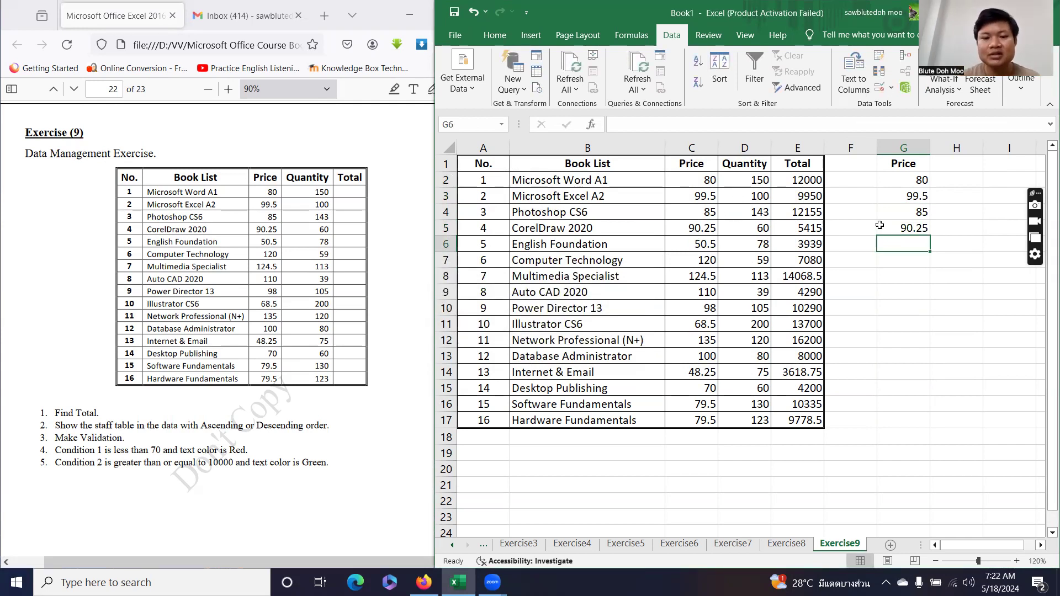
Test 200 in G6, reject it, and settle on 100 as the G6 price.
text(200)
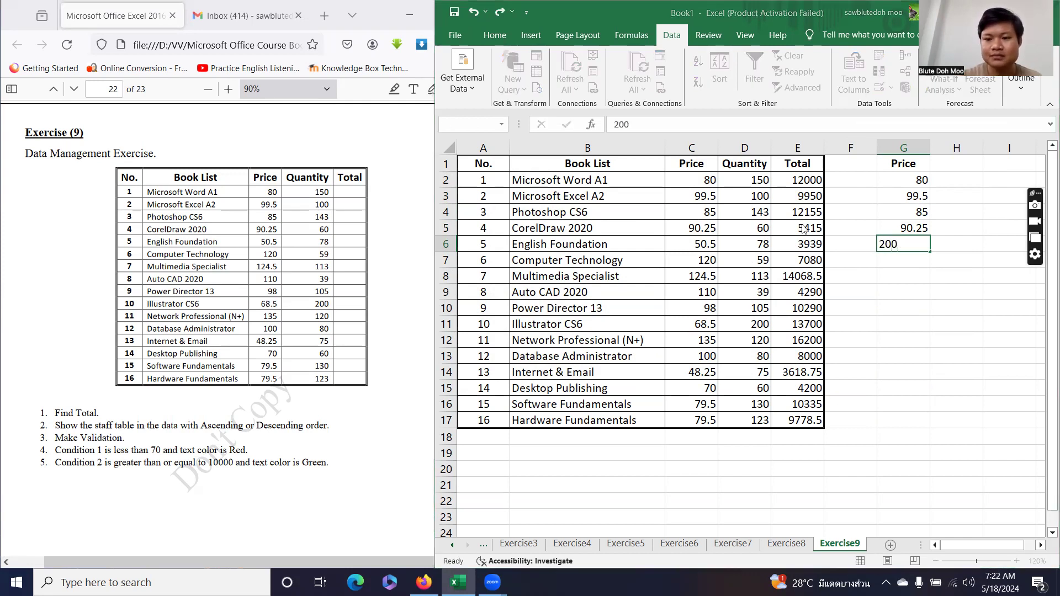
key(Return)
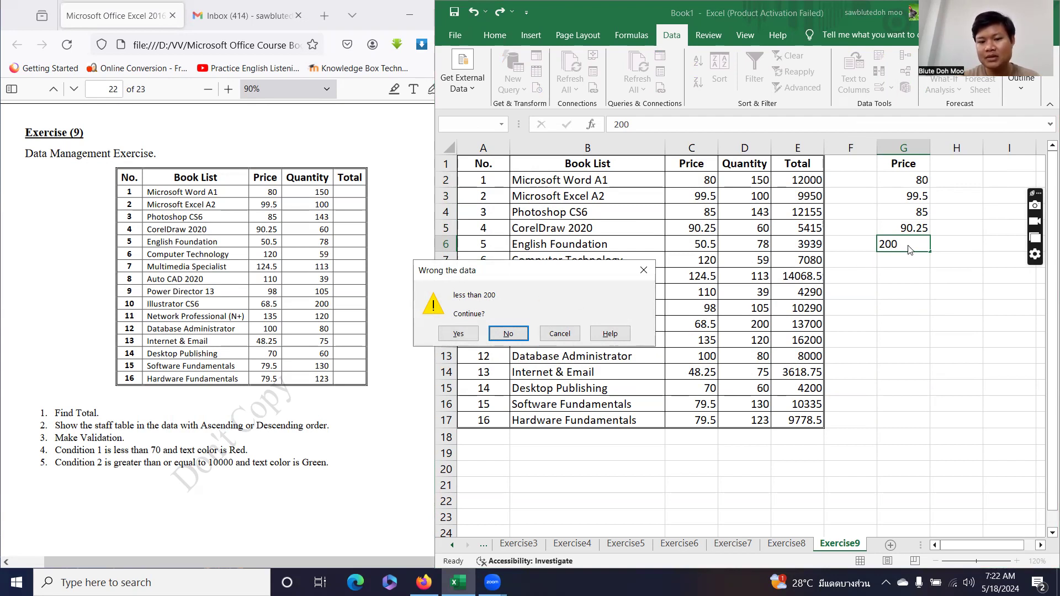
click(509, 333)
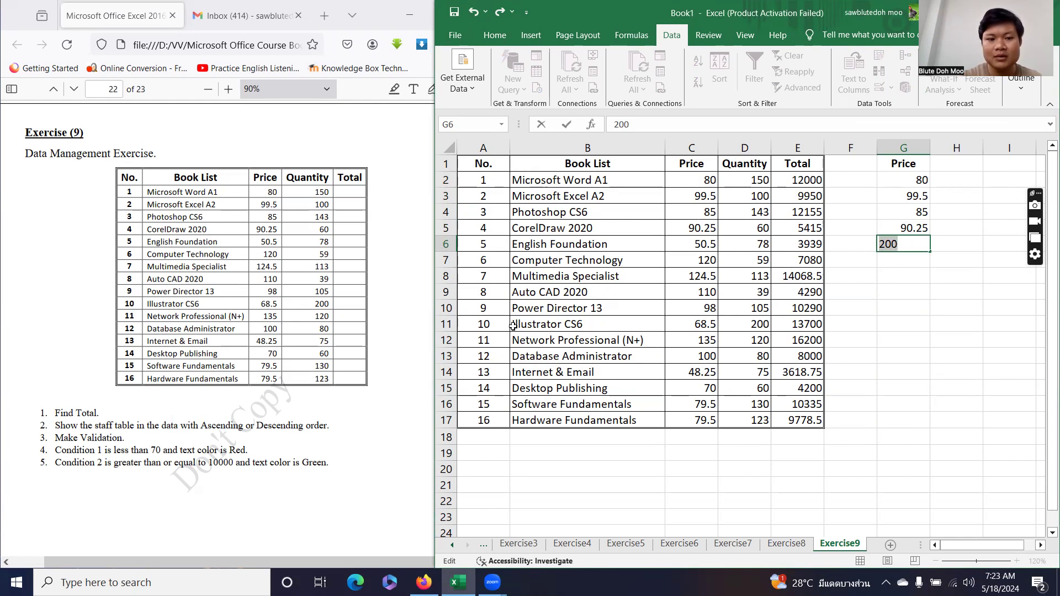
text(124)
key(Return)
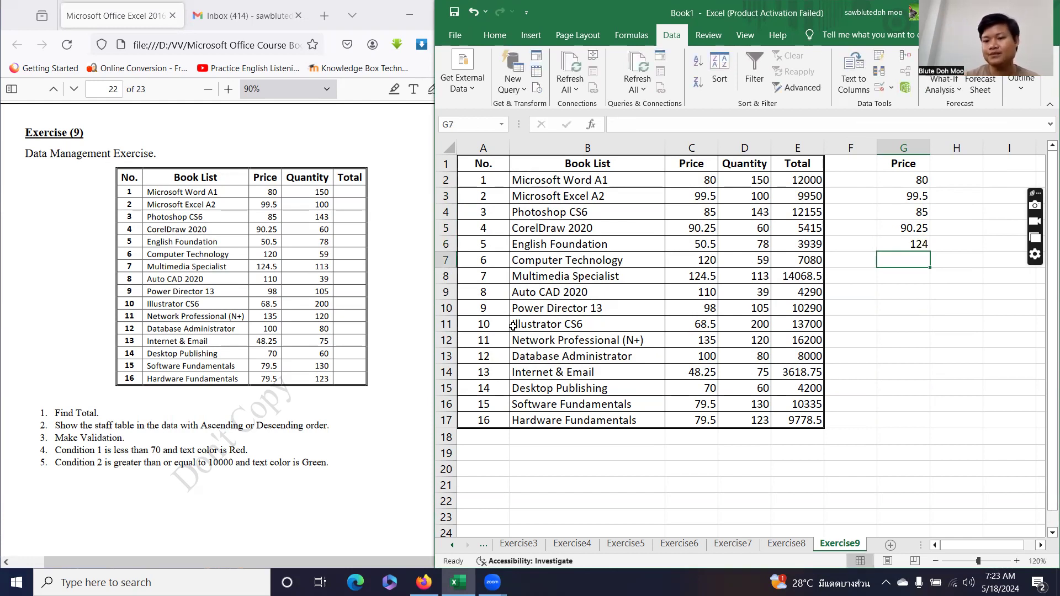
key(Up)
text(100)
key(Return)
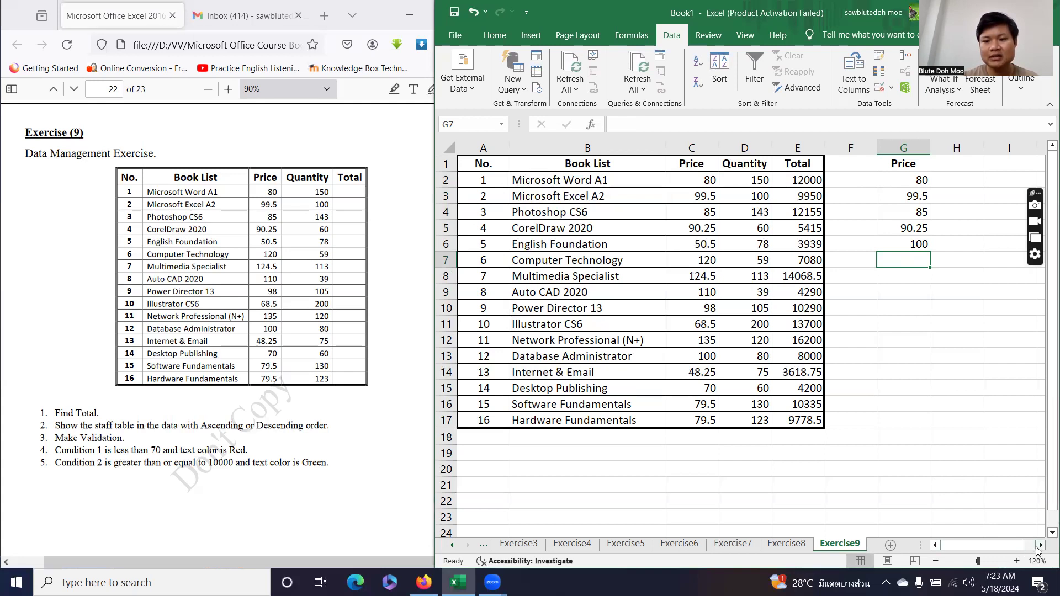
Type the heading Book List in H1 and select H2:H17 beneath it.
click(1040, 545)
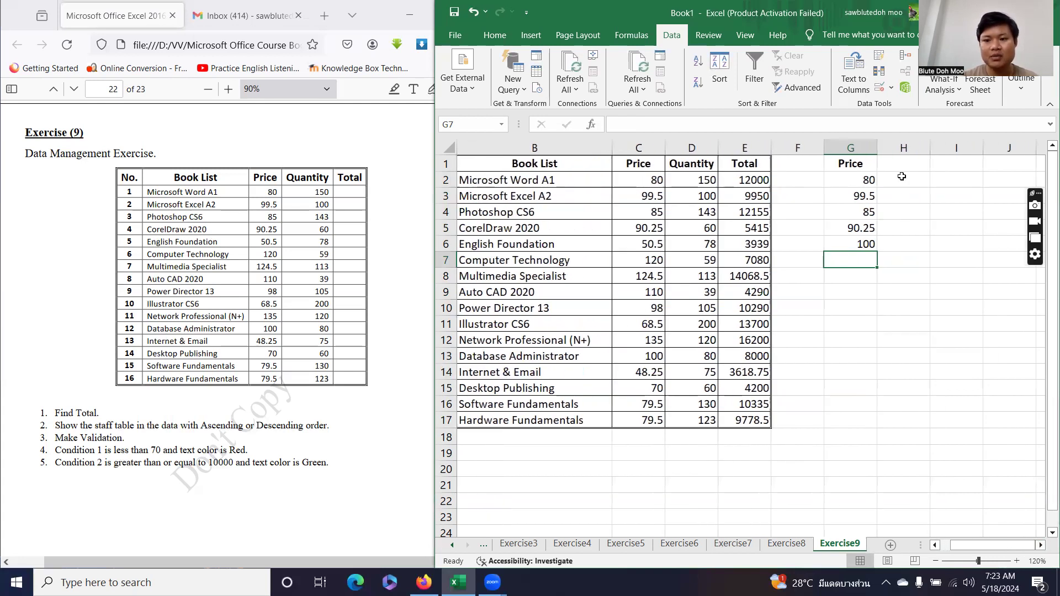
click(902, 165)
text(Book)
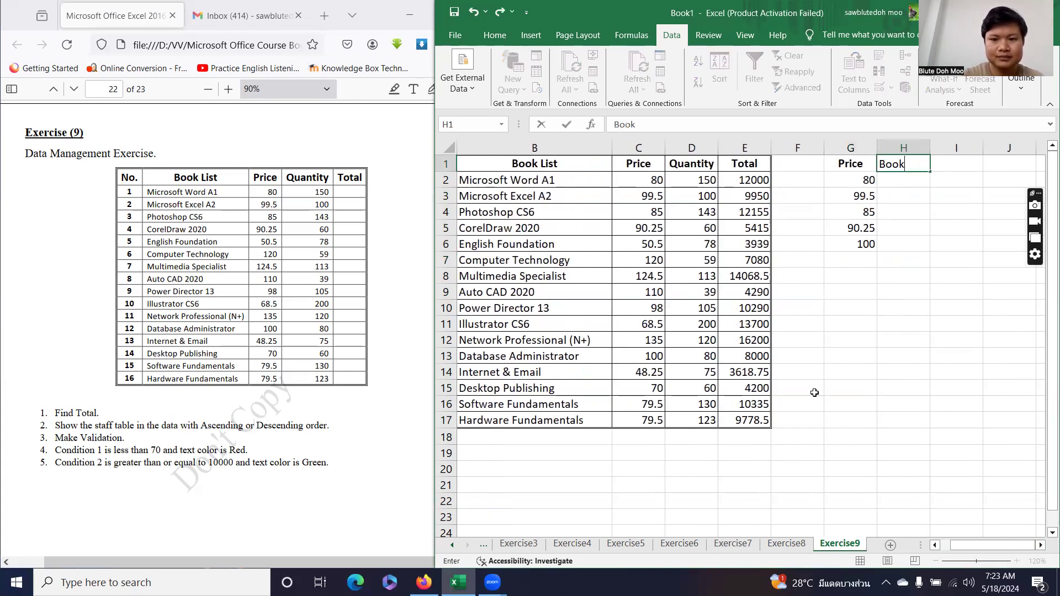
text( List)
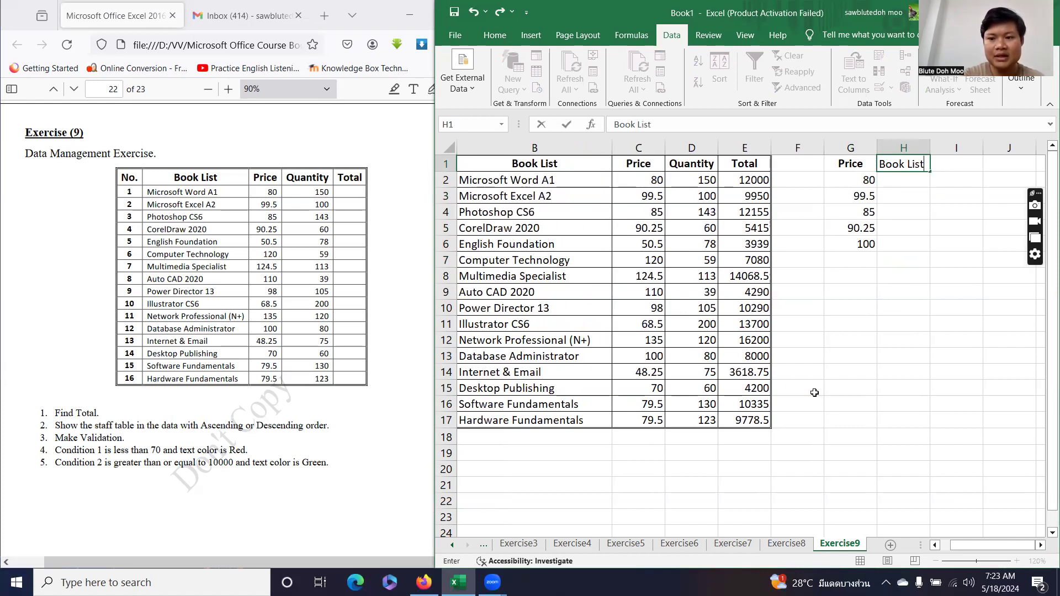
key(Return)
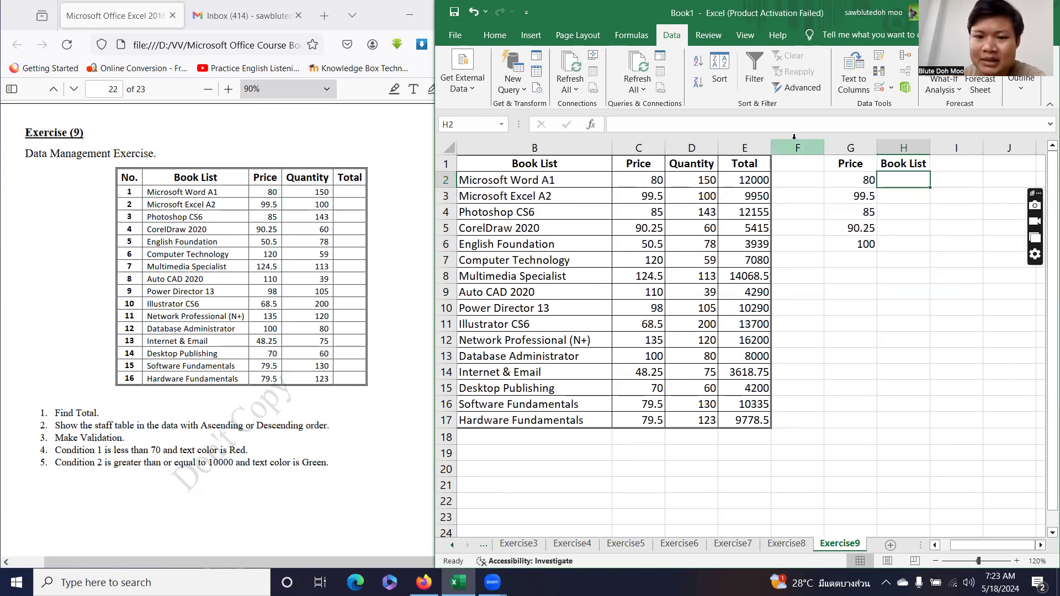
drag(899, 179, 920, 421)
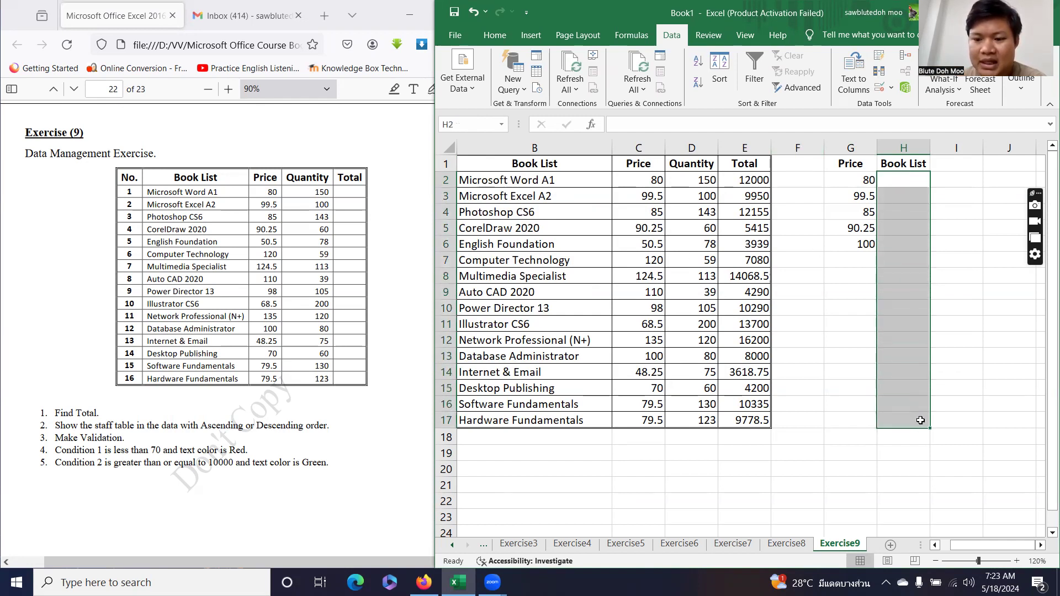
Set H2:H17 validation to a List sourced from the book names in B2:B17.
click(879, 89)
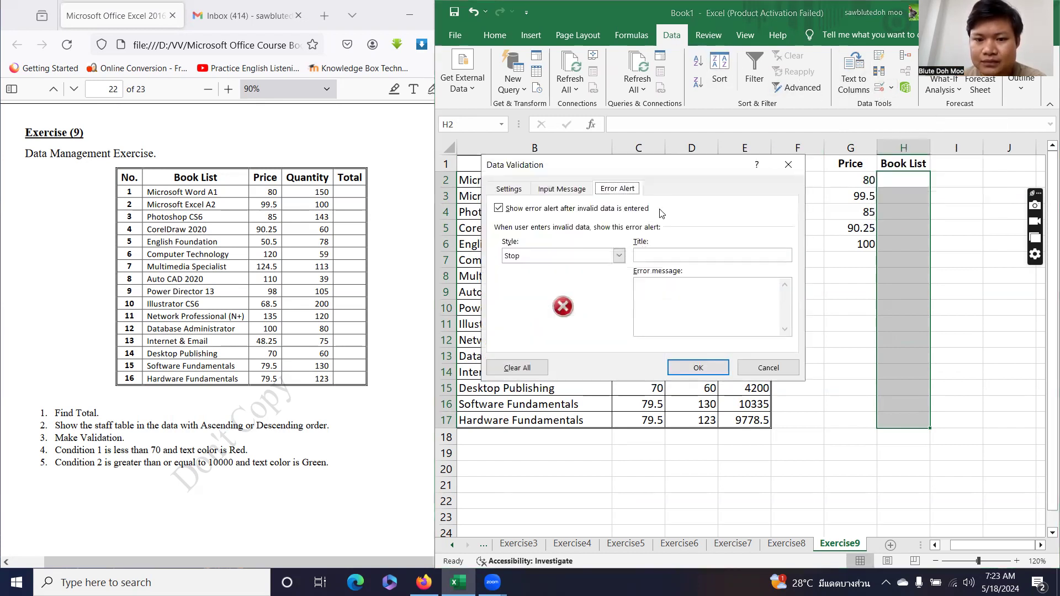
click(508, 189)
click(531, 236)
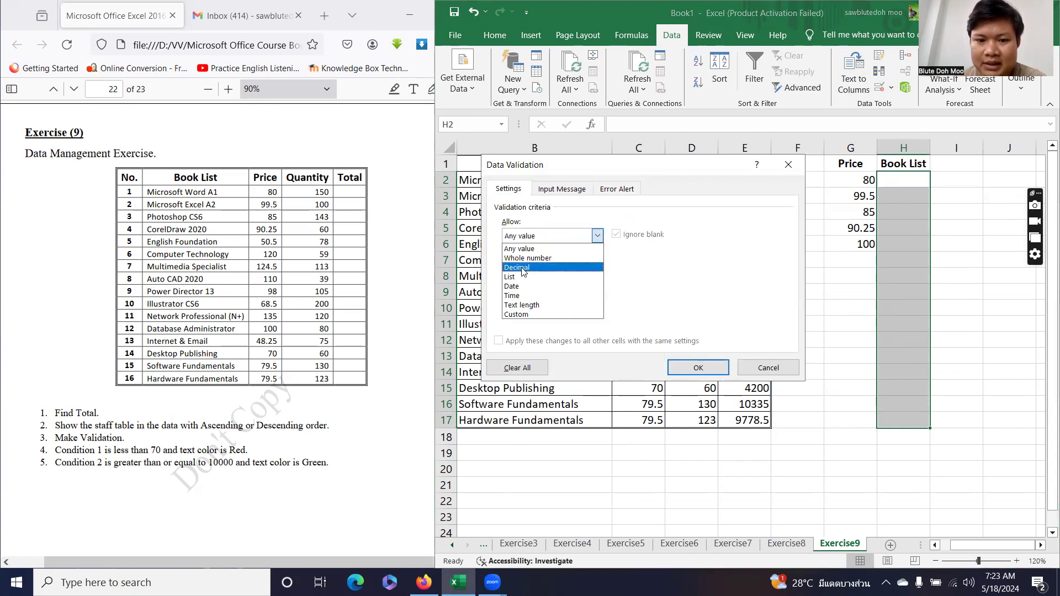
click(516, 276)
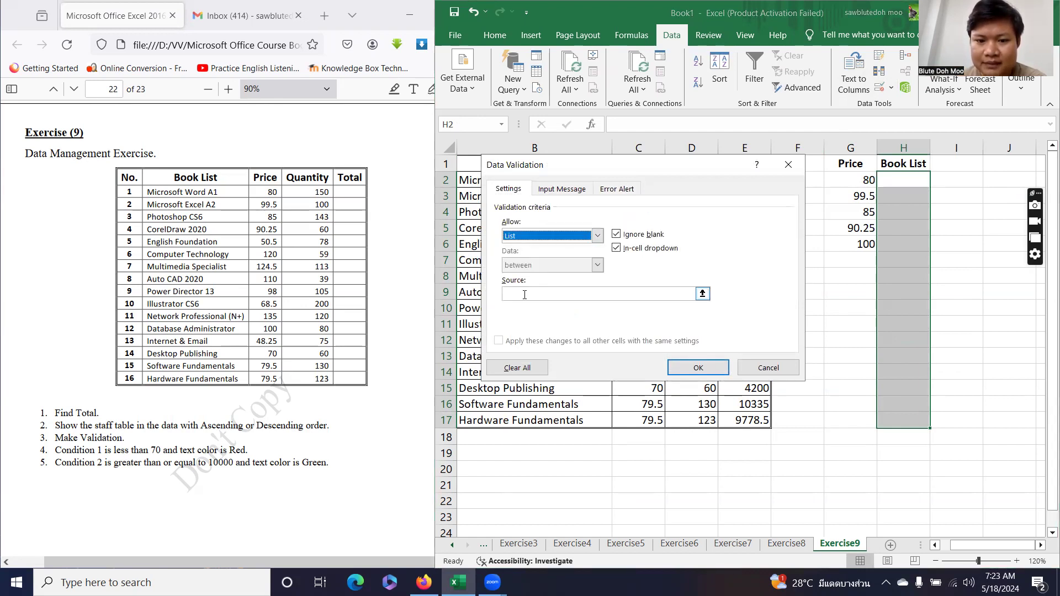
click(679, 294)
drag(543, 170, 707, 158)
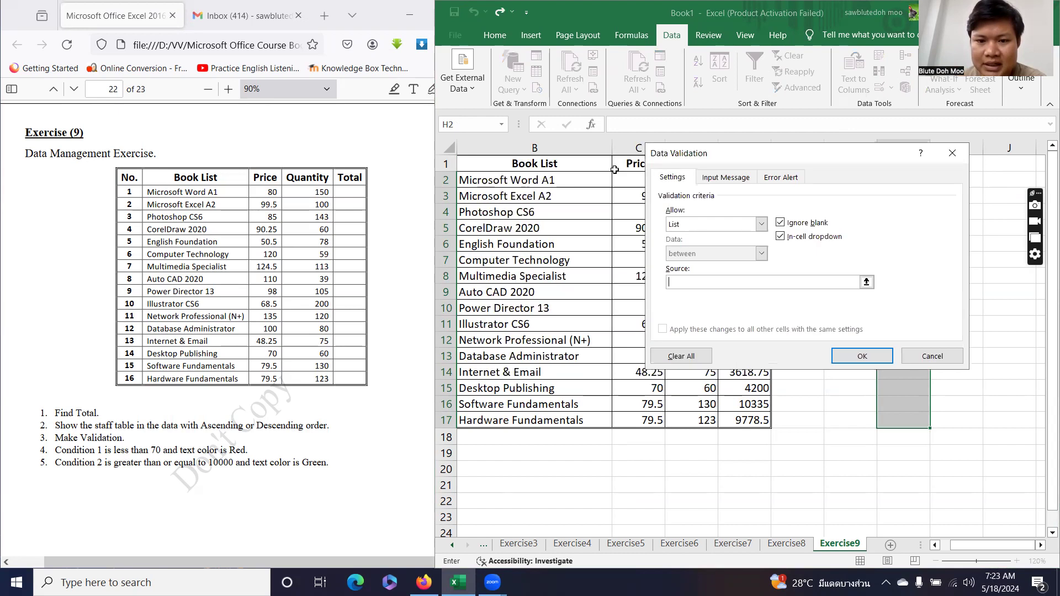
drag(564, 181, 549, 424)
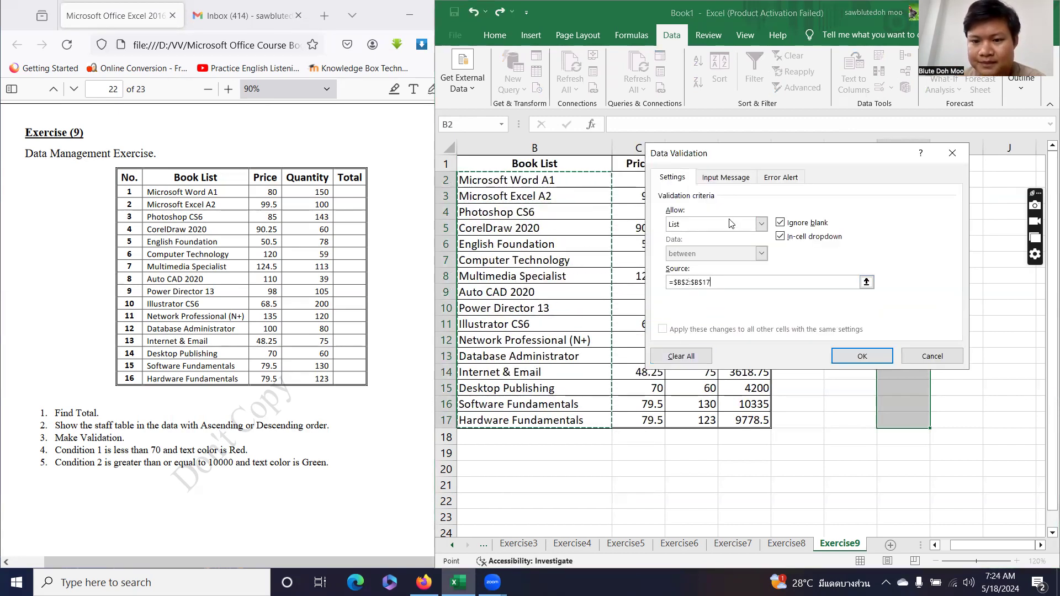
drag(730, 156, 646, 164)
Add input message title 'Validation' and error alert title 'Worng the data', then apply and check H2's dropdown.
click(638, 187)
click(633, 252)
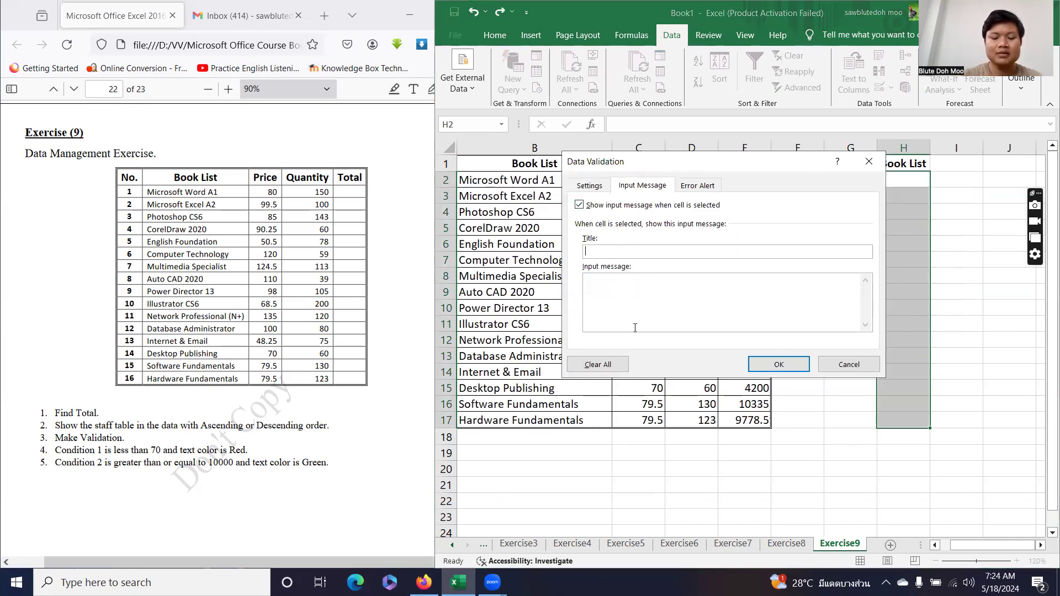
text(Validation)
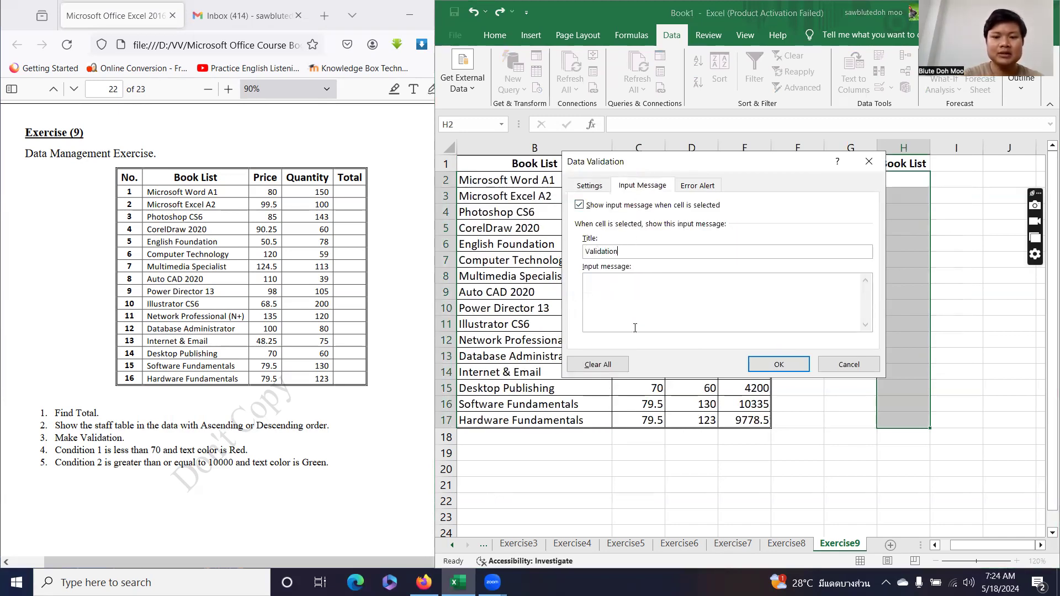
click(696, 187)
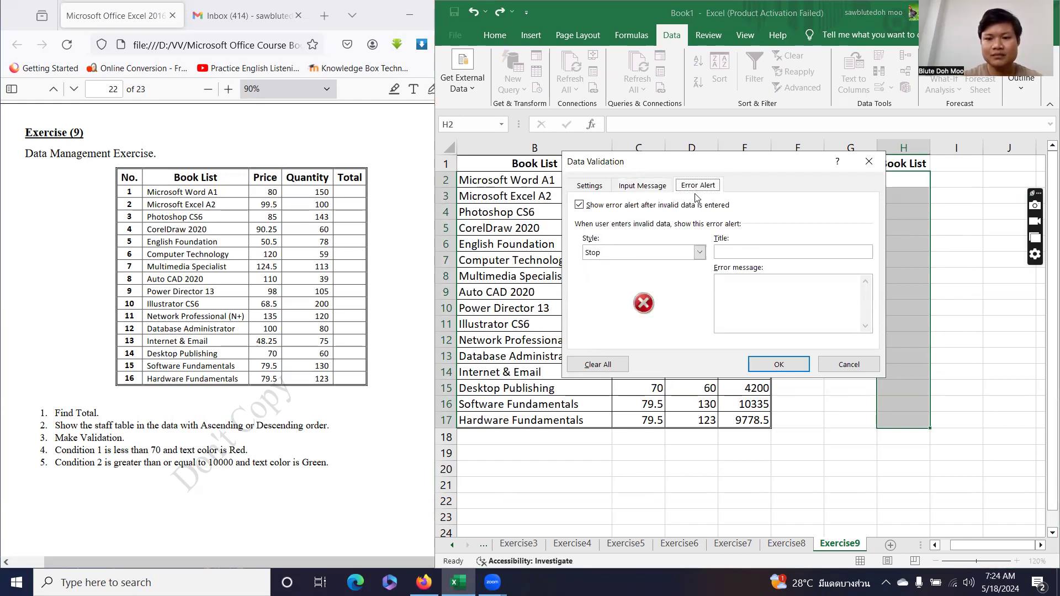
click(734, 253)
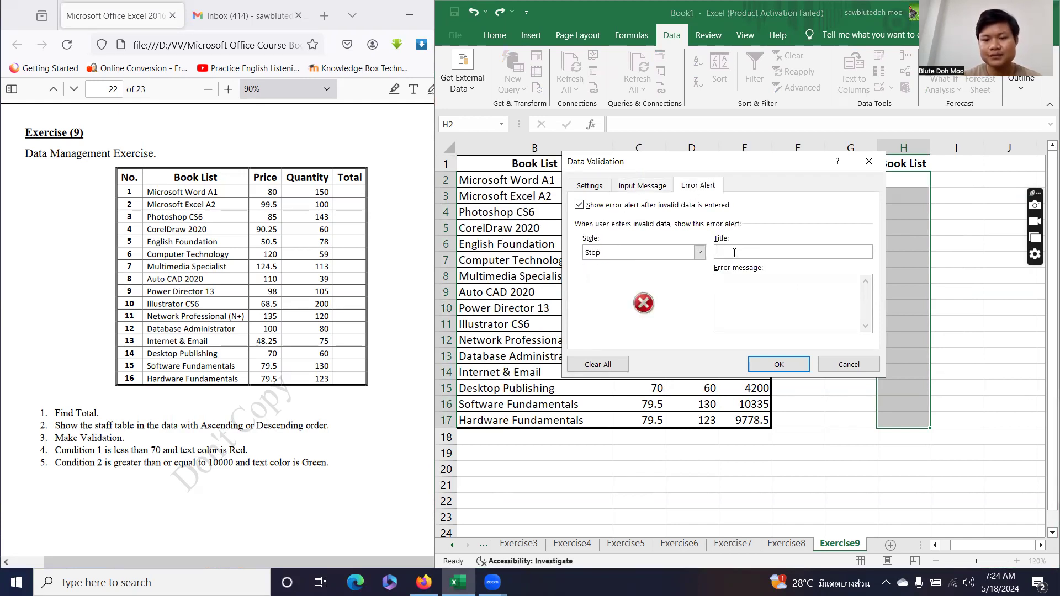
text(Worng the data)
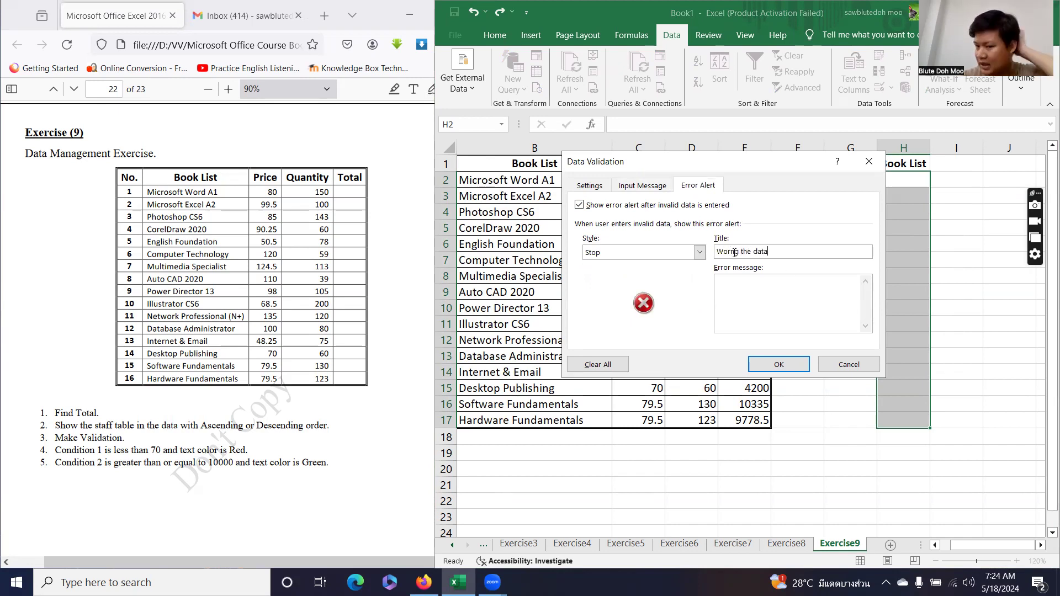
click(778, 366)
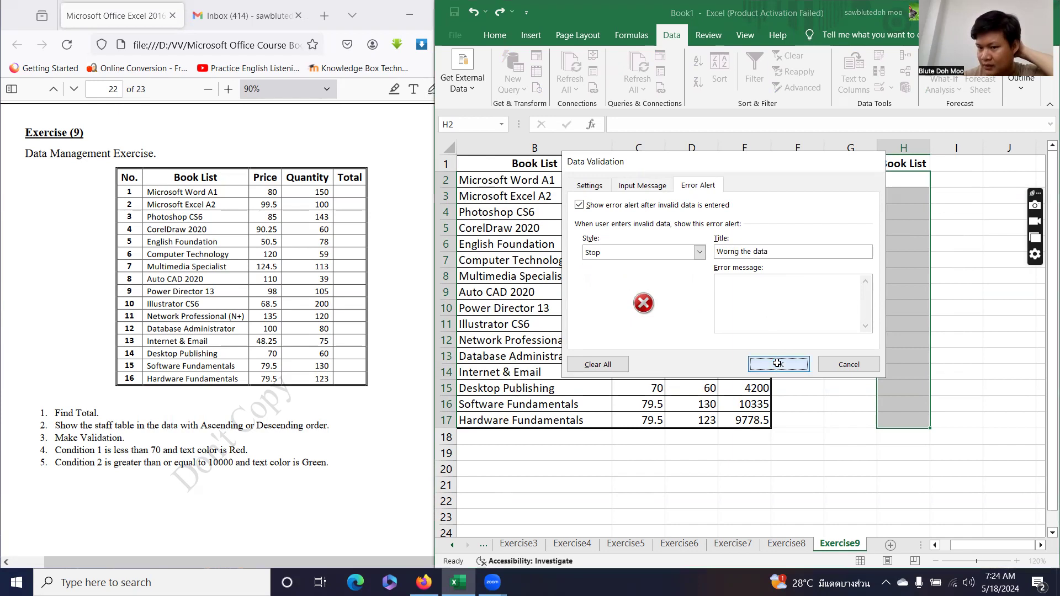
click(905, 183)
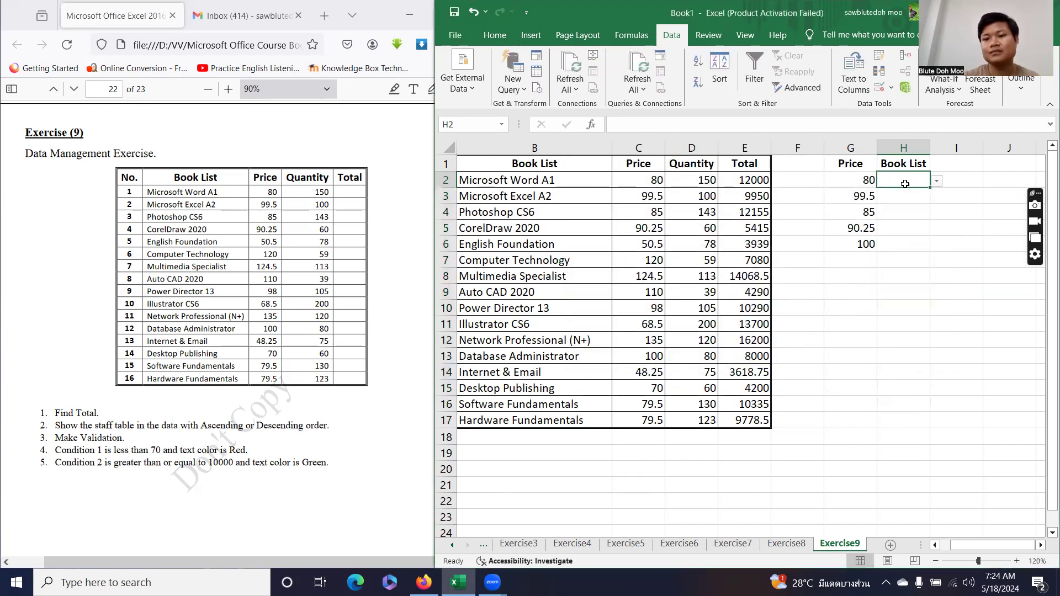
click(936, 184)
Choose Power Director 13 in H2 and autofit column H to show it.
drag(932, 210, 933, 218)
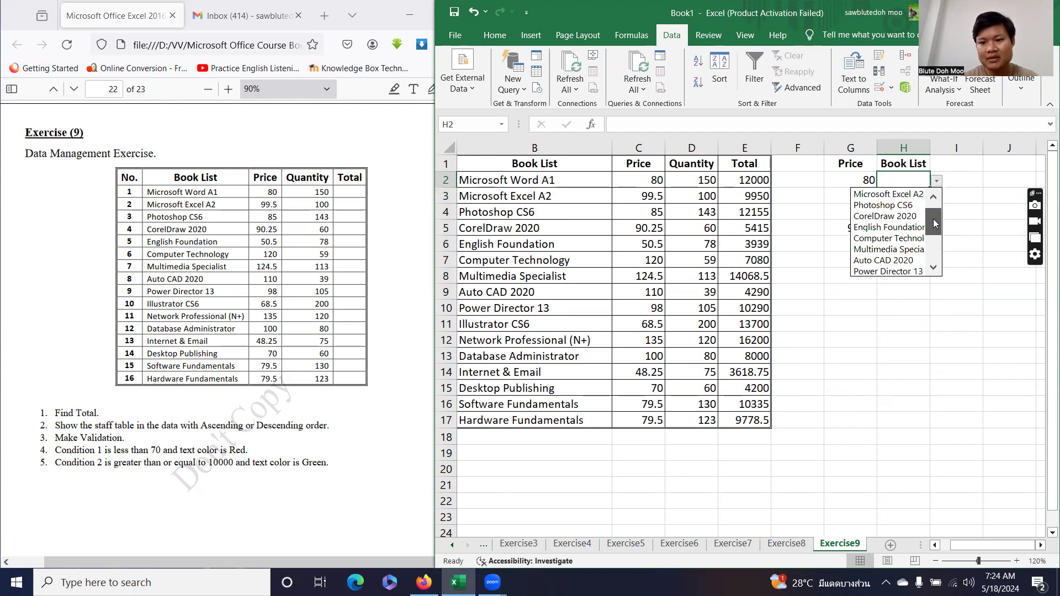
click(900, 264)
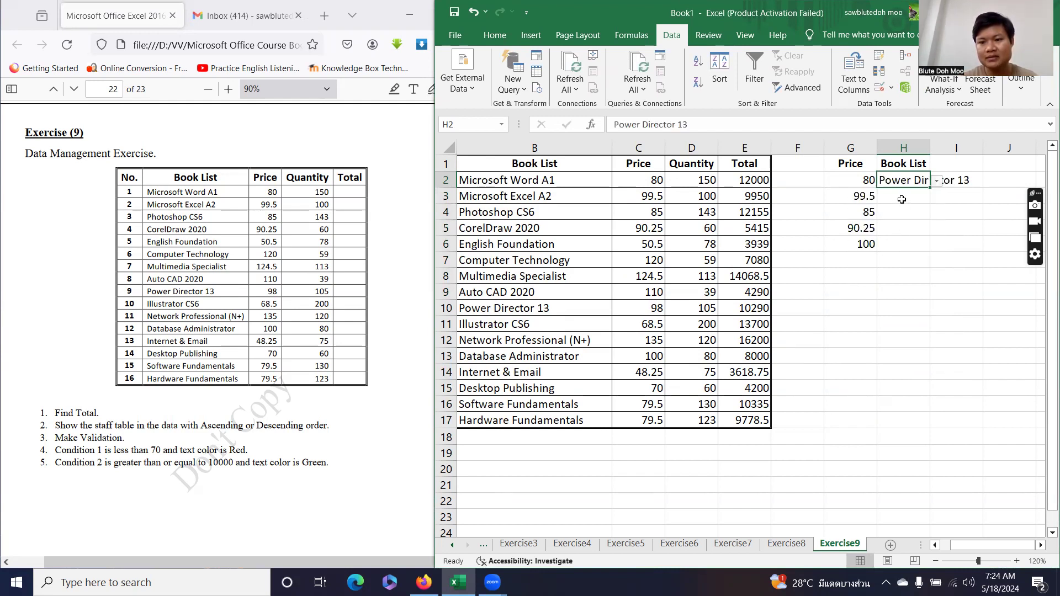
click(901, 199)
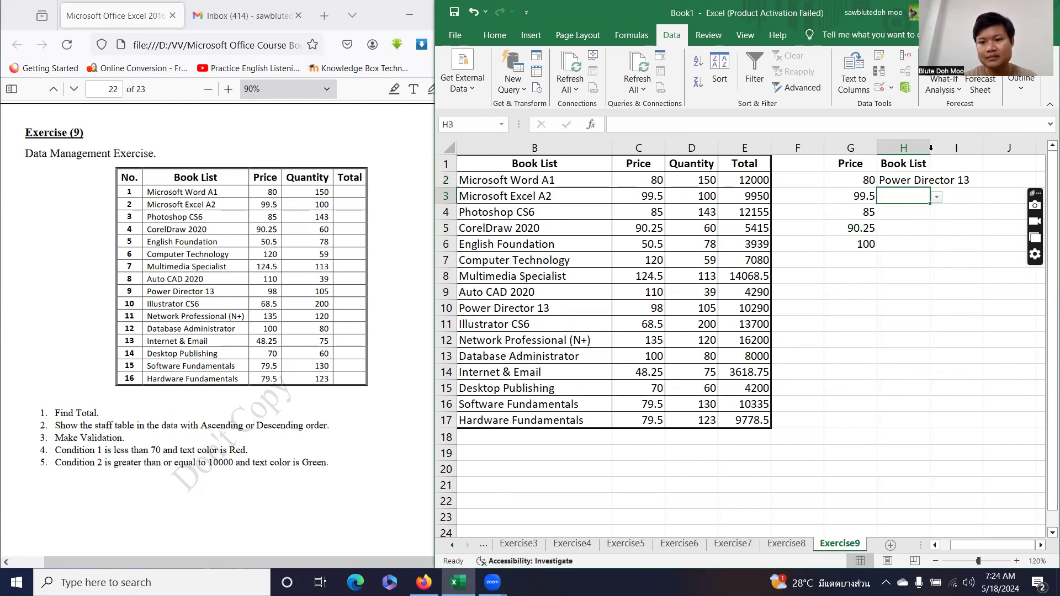
double_click(931, 147)
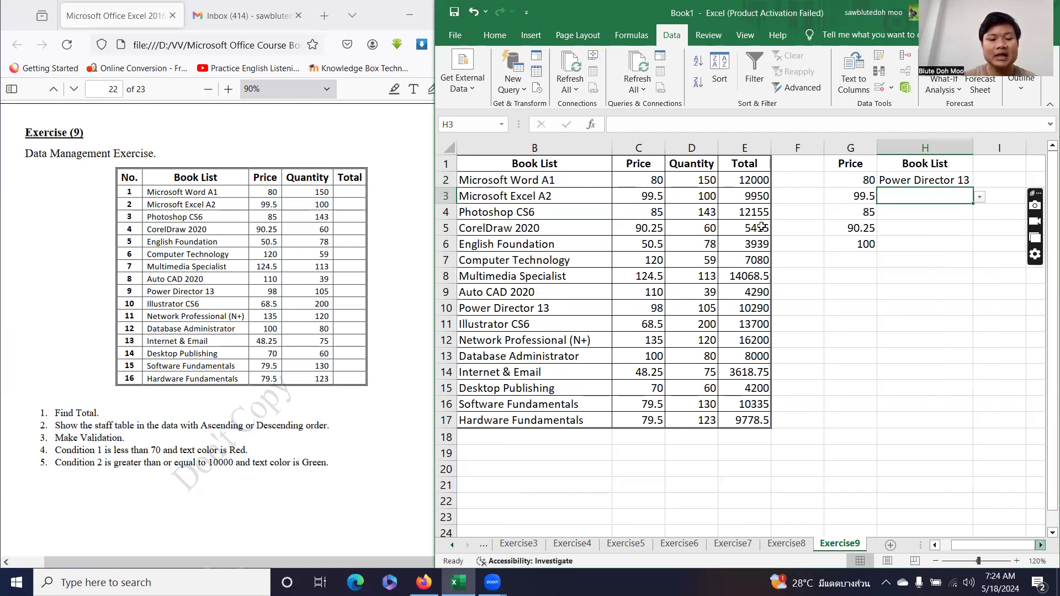
scroll(761, 227, right, 2)
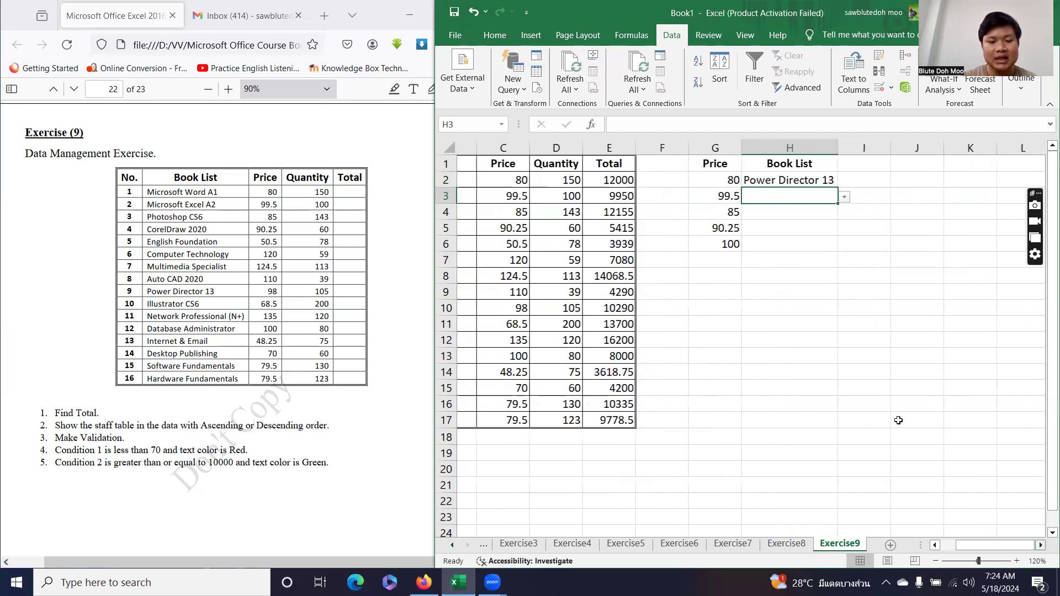
scroll(898, 420, right, 1)
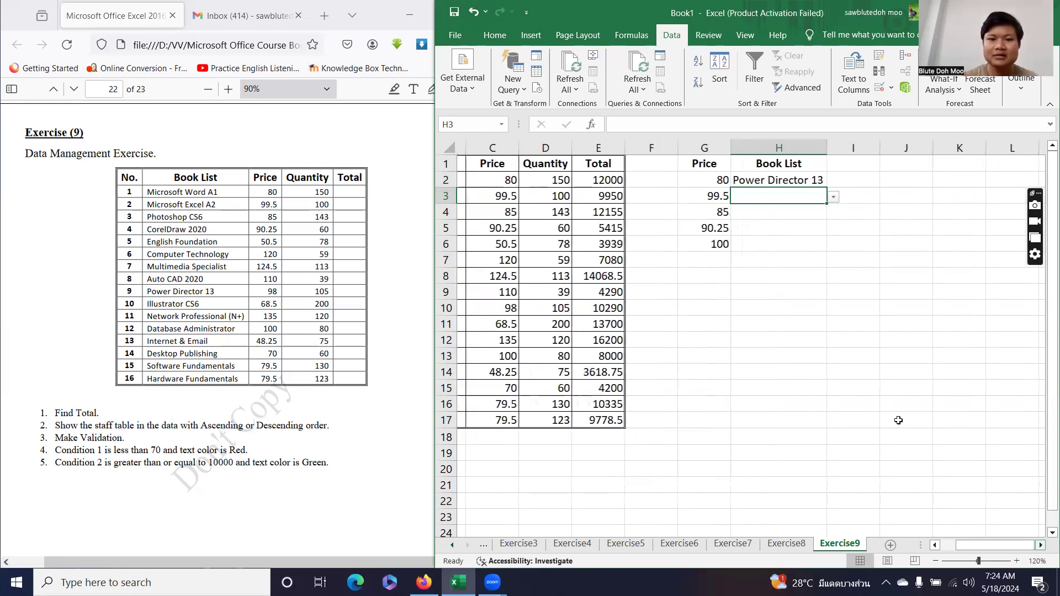
scroll(898, 421, right, 1)
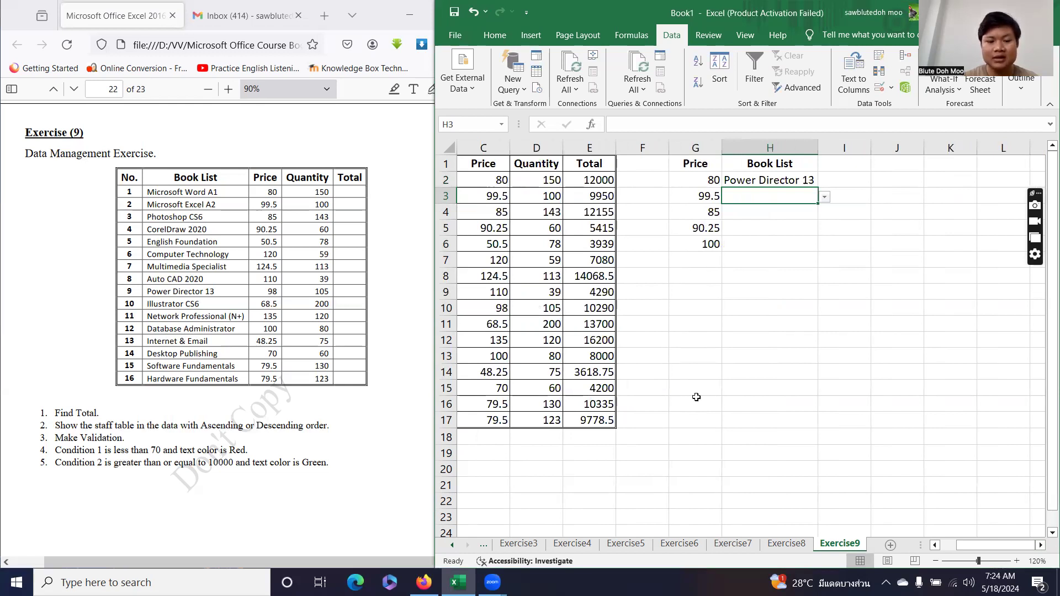
Fill H3:H6 with Photoshop CS6, Database Administrator, Internet & Email and Computer Technology from the dropdowns.
key(alt+Down)
key(Down)
key(Down)
key(Down)
key(Return)
key(Return)
key(alt+Down)
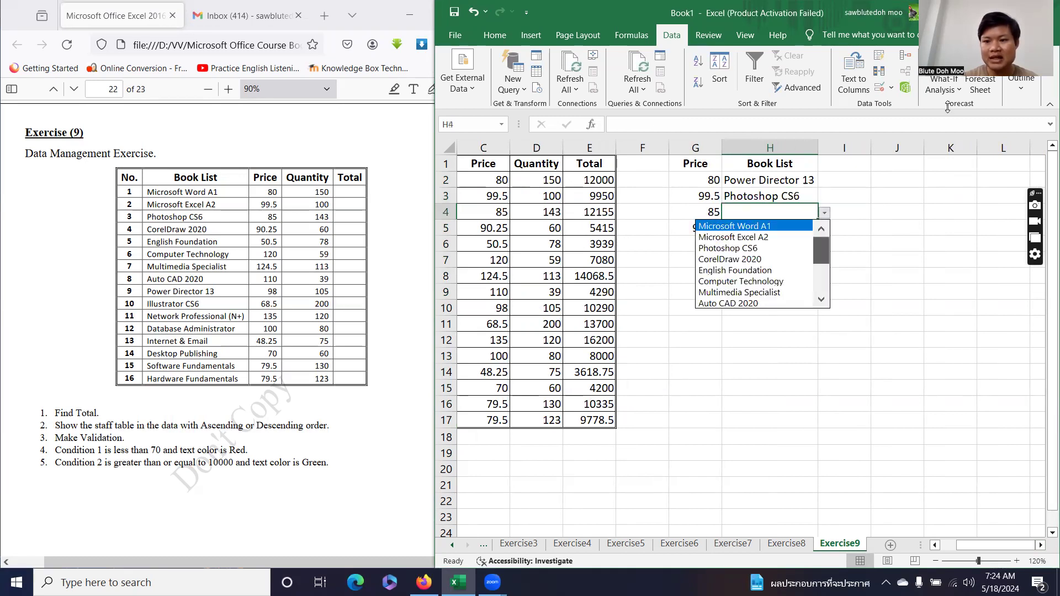
key(Down)
key(Down)
key(Down)
key(Down)
key(Down)
key(Down)
key(Down)
key(Down)
key(Down)
key(Down)
key(Down)
key(Down)
key(Down)
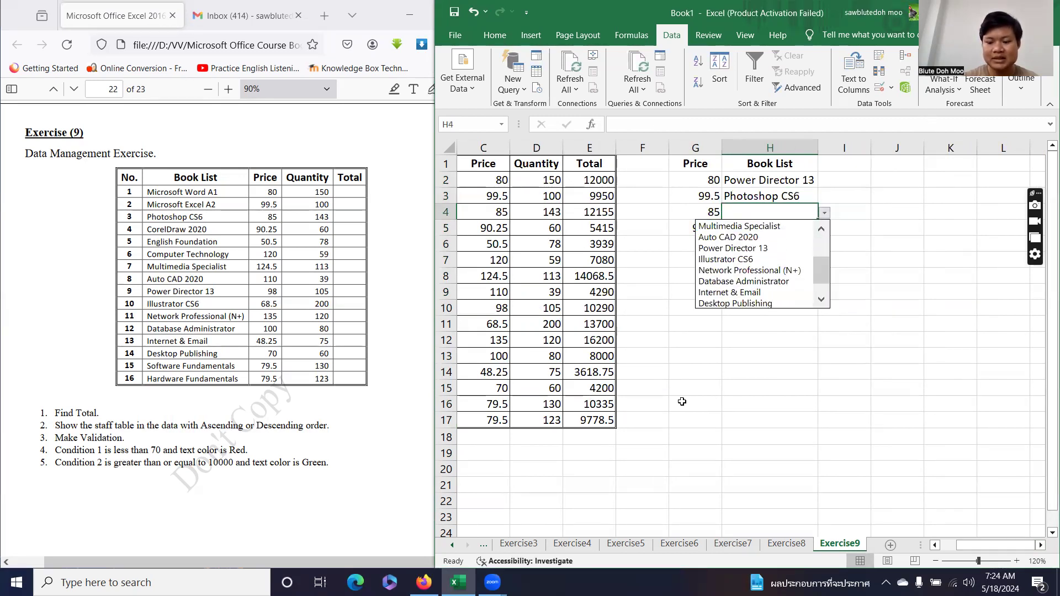
key(Return)
key(Return)
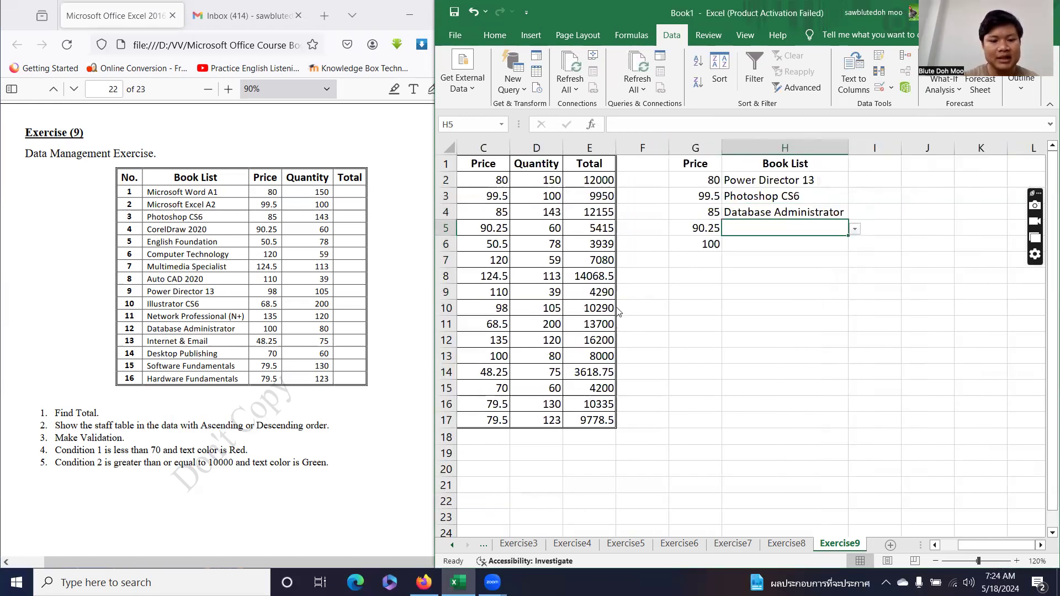
key(alt+Down)
scroll(772, 315, down, 3)
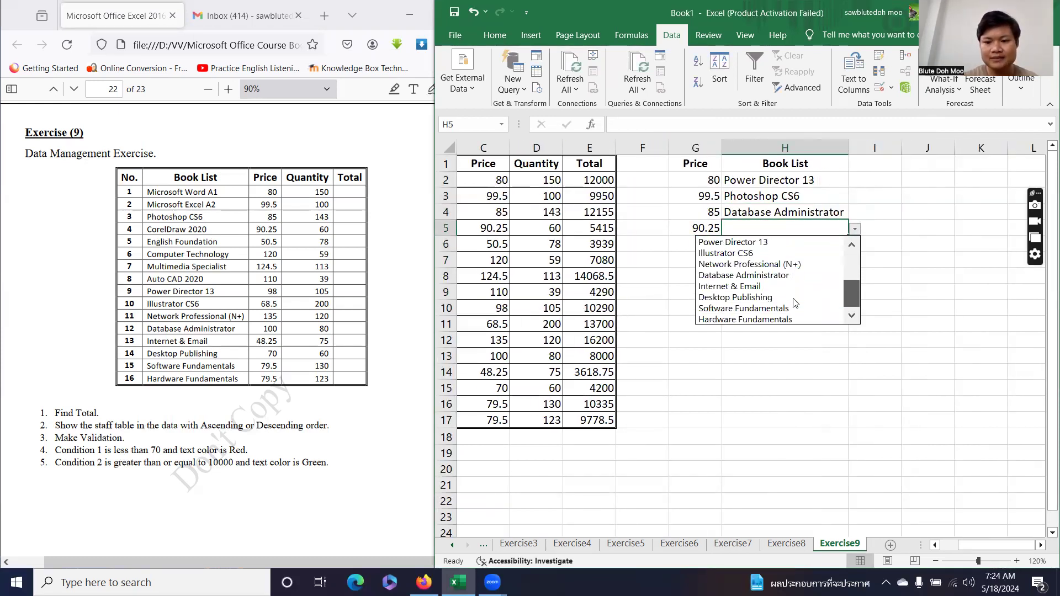
click(773, 286)
key(Return)
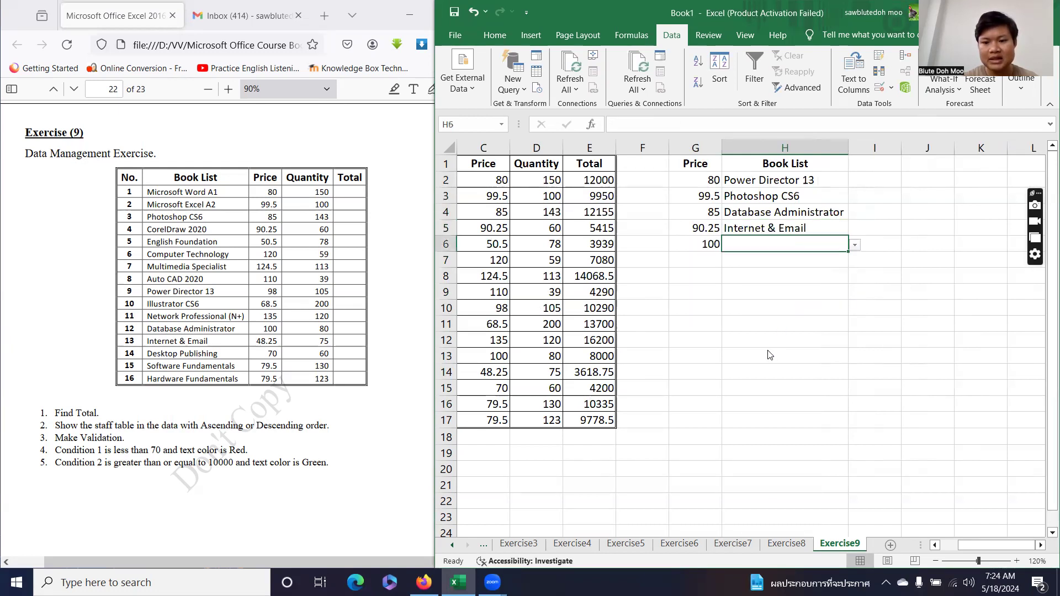
key(alt+Down)
click(740, 313)
key(Return)
key(Return)
key(Return)
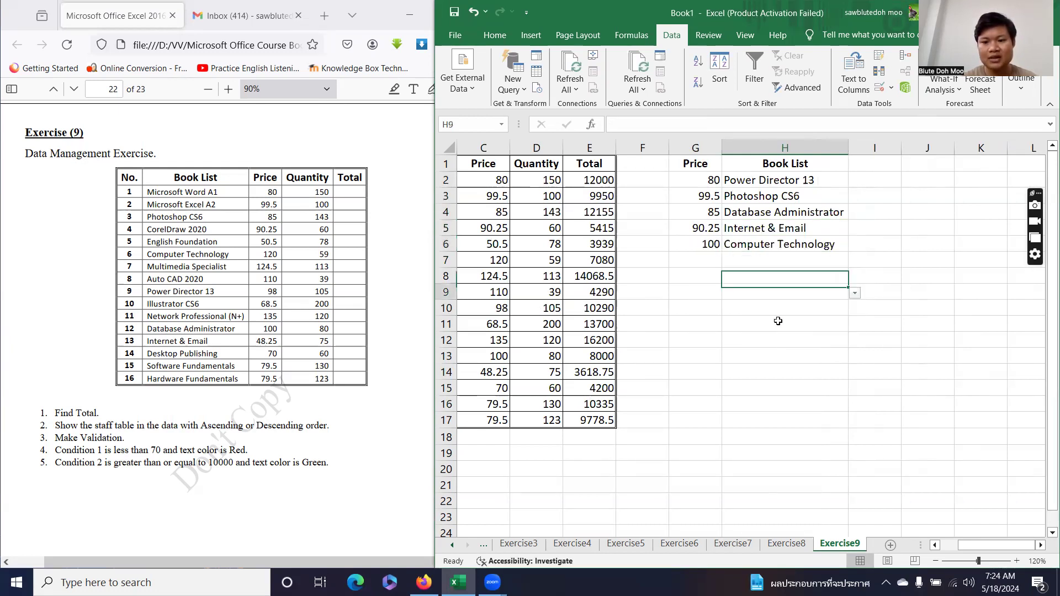
scroll(876, 295, left, 2)
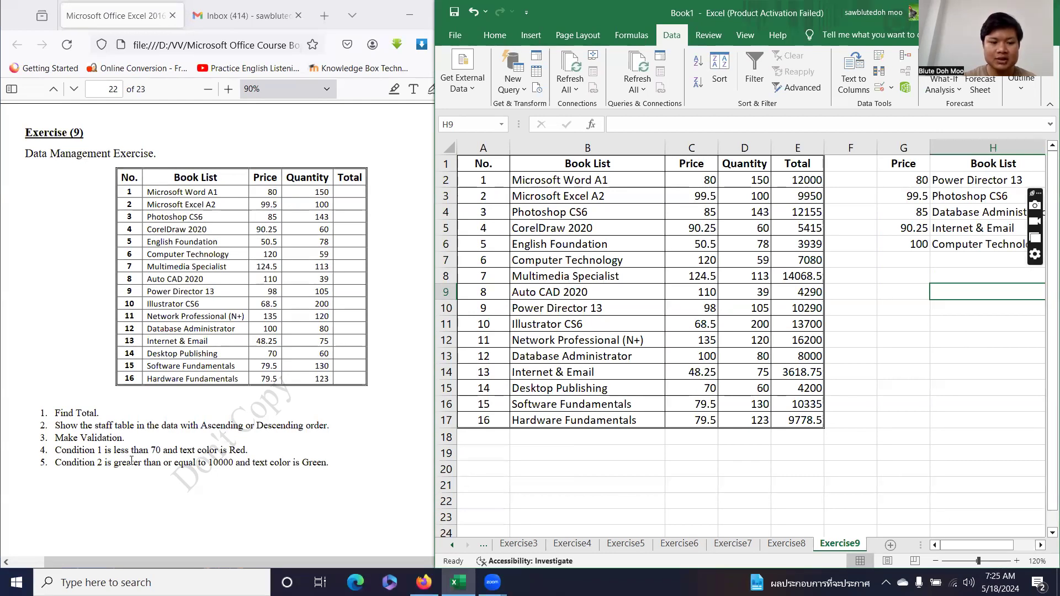
Add a Less Than 70 red-text highlight rule to the Price cells C2:C17.
key(ctrl+shift+Down)
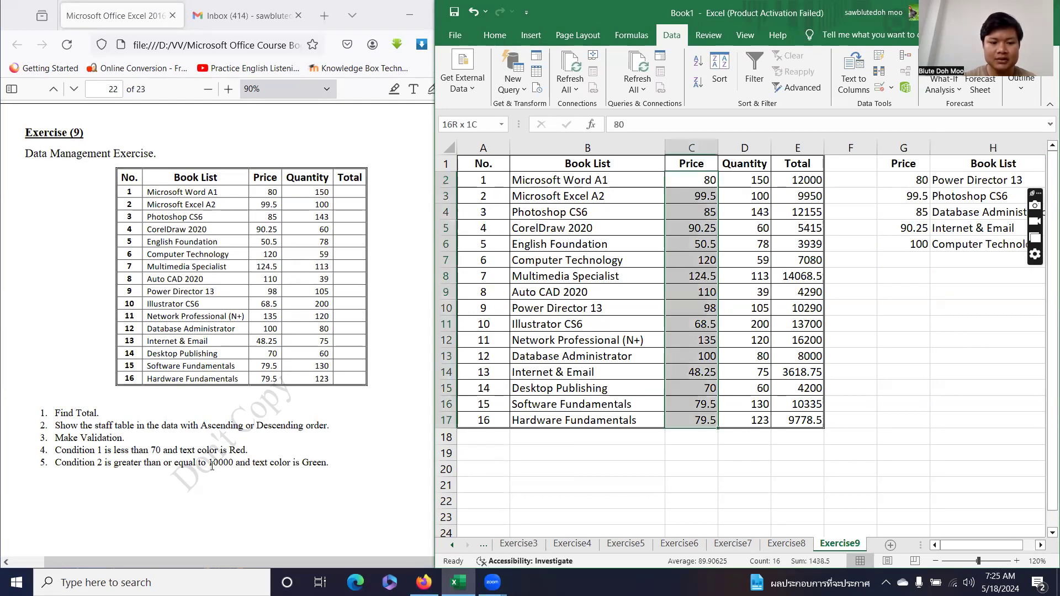
key(alt+h)
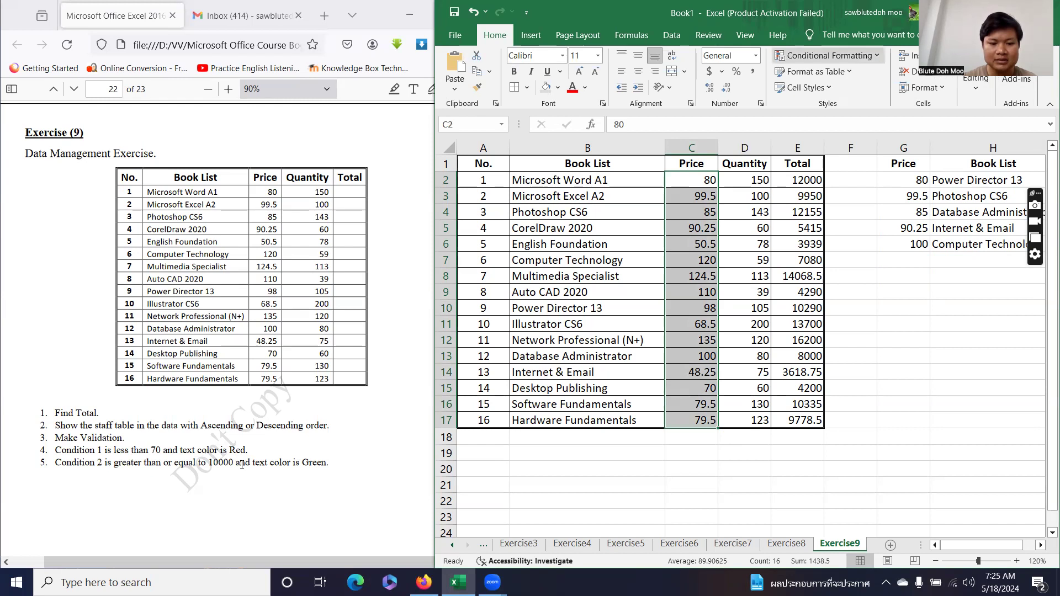
key(l)
text(h)
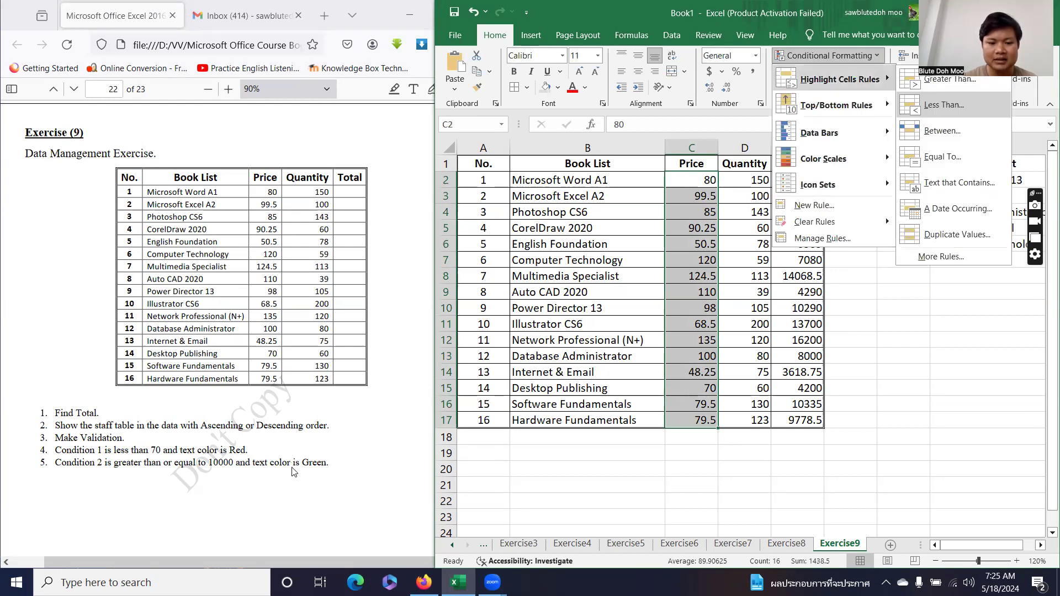
text(l70)
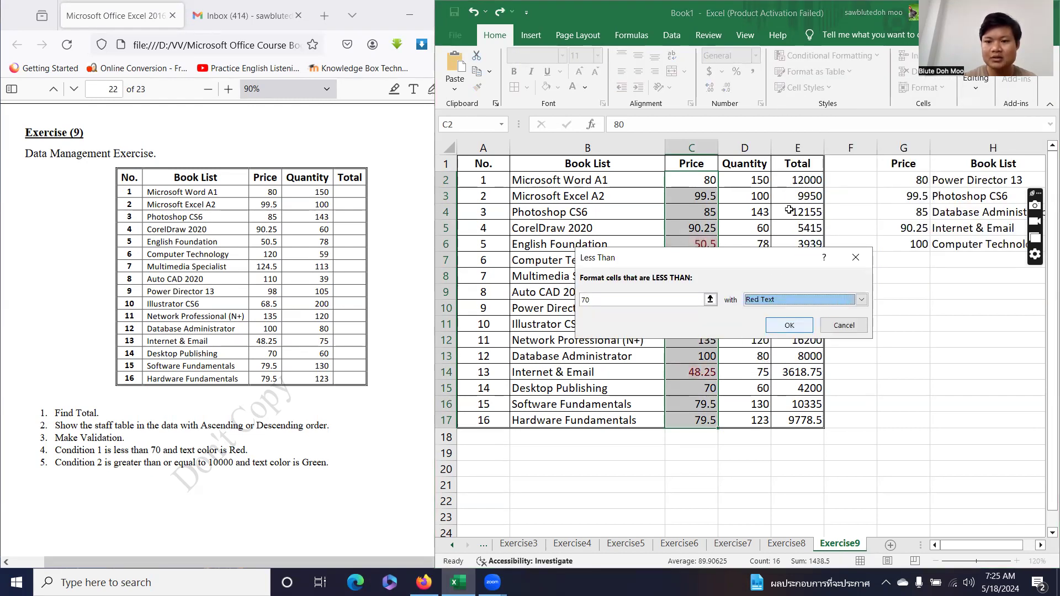
click(790, 326)
drag(798, 180, 797, 420)
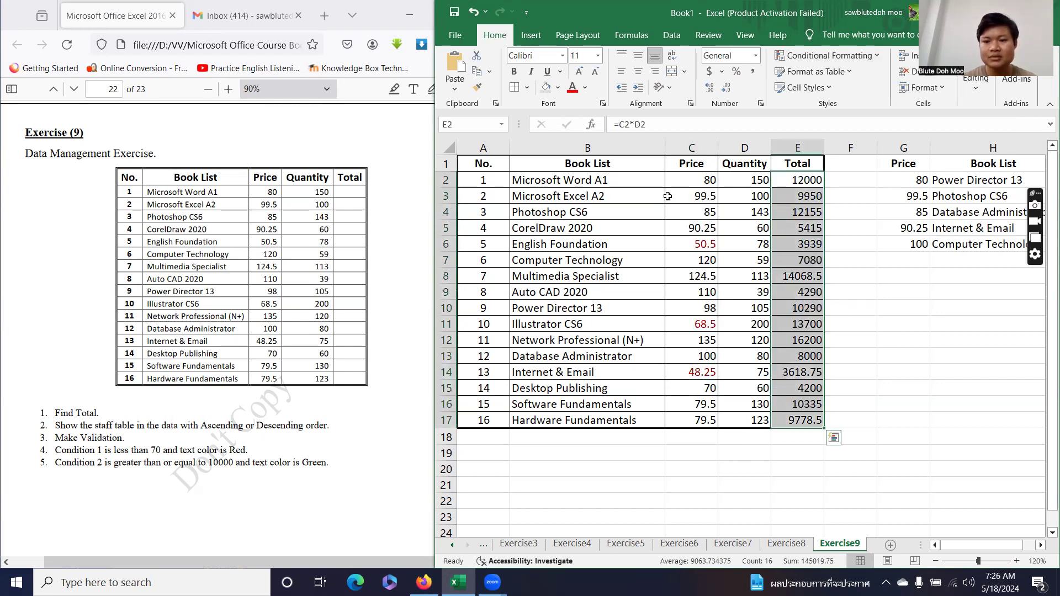
Add a rule making Totals in E2:E17 of 10000 or more green text.
click(865, 61)
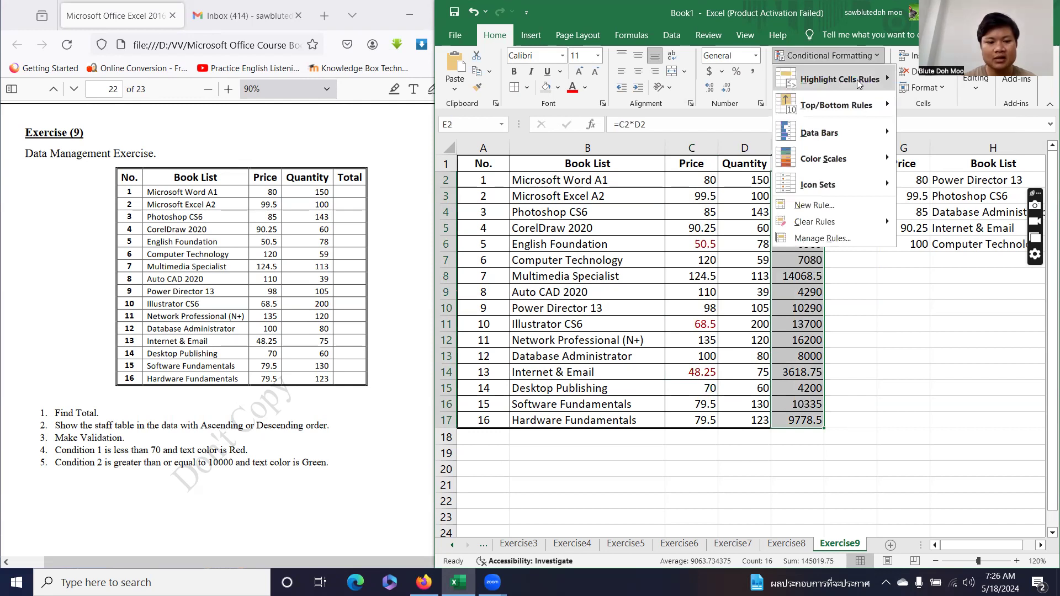
click(859, 83)
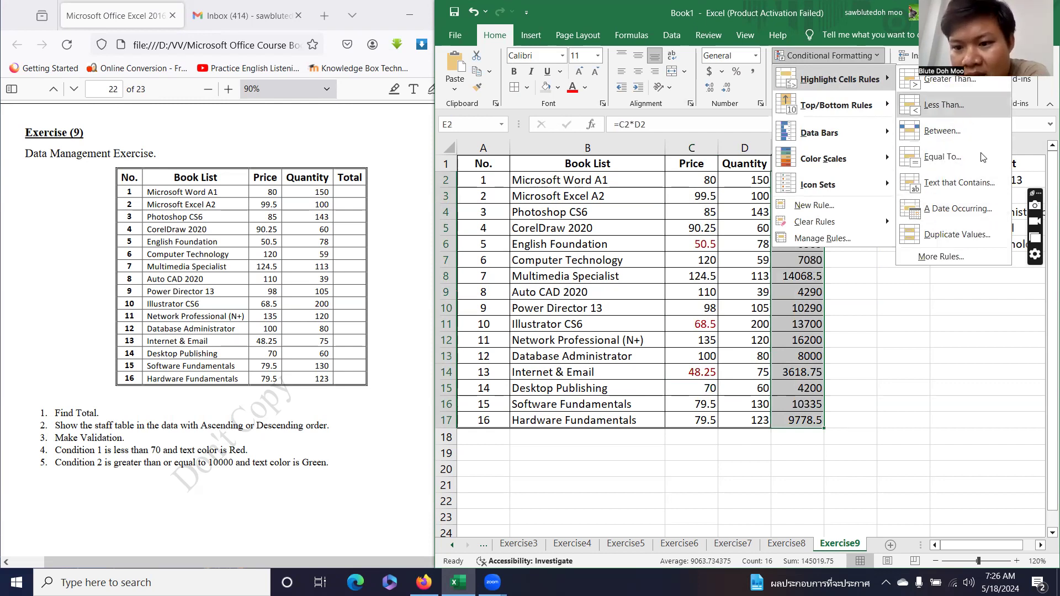
click(958, 263)
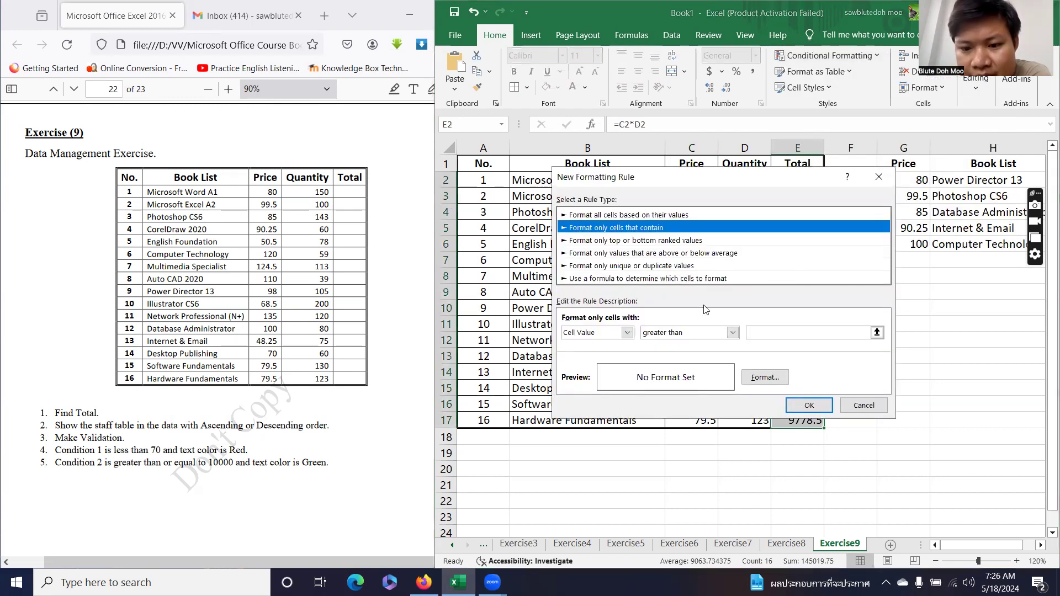
click(732, 332)
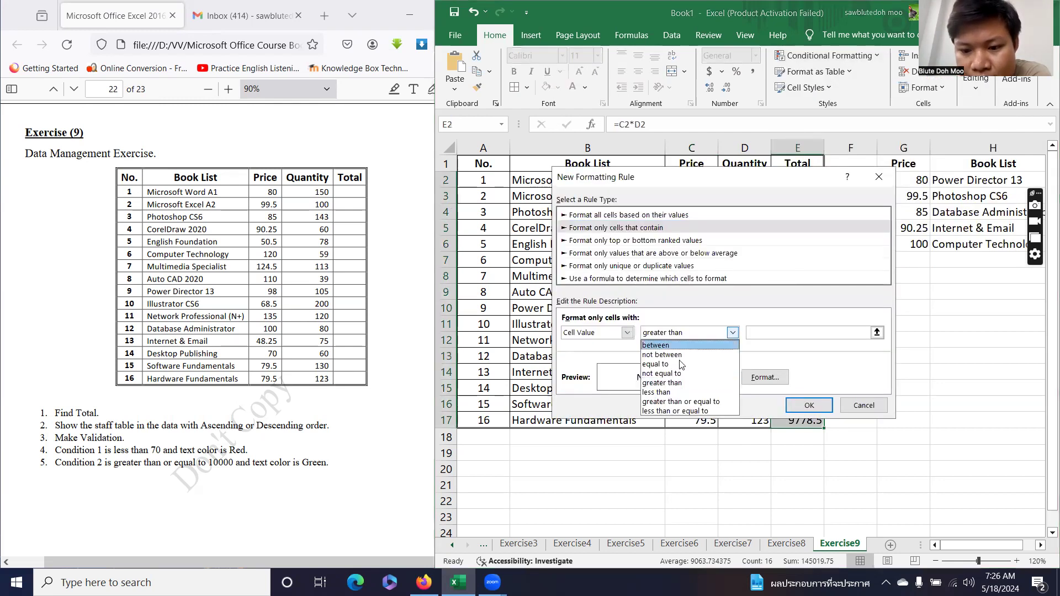
click(682, 402)
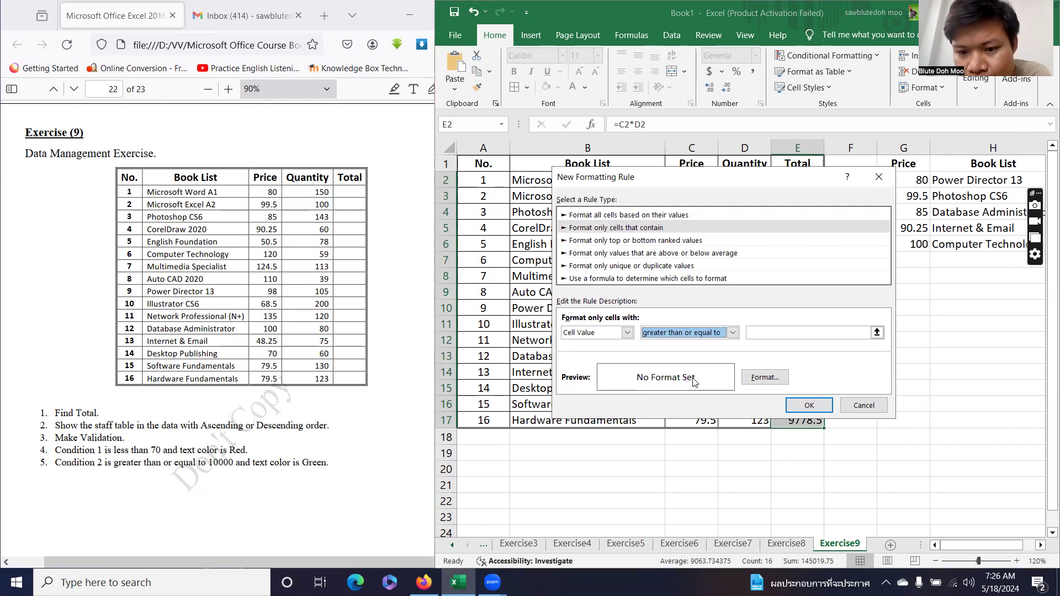
click(758, 330)
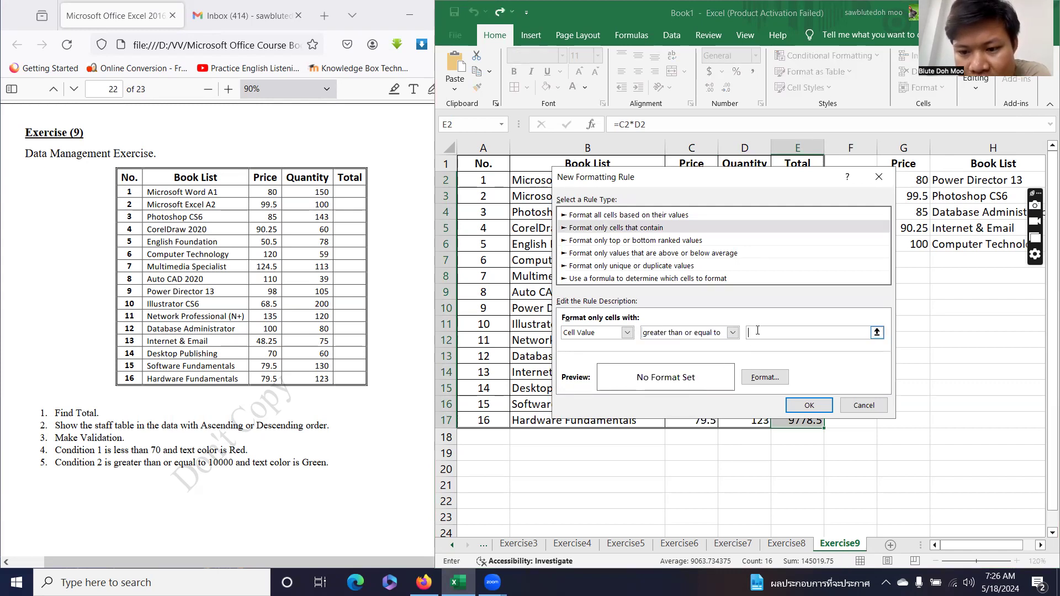
text(10000)
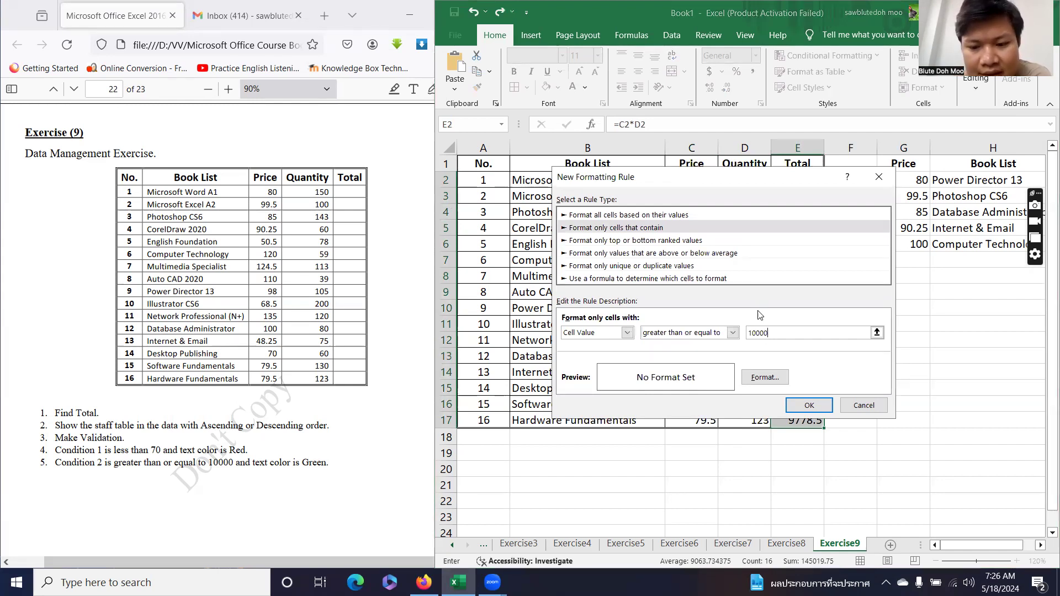
click(766, 378)
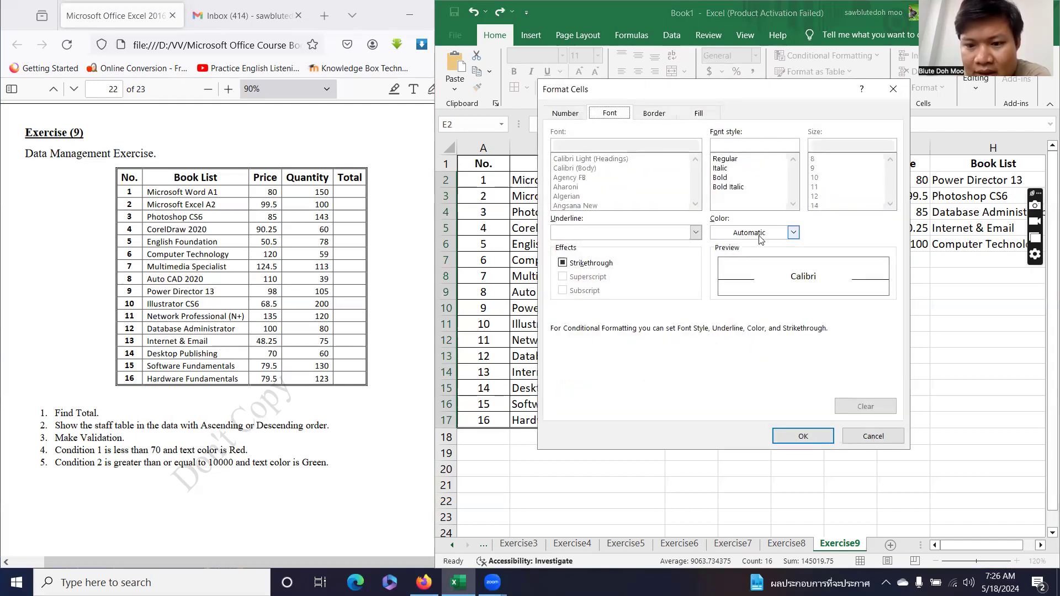
click(793, 233)
key(Escape)
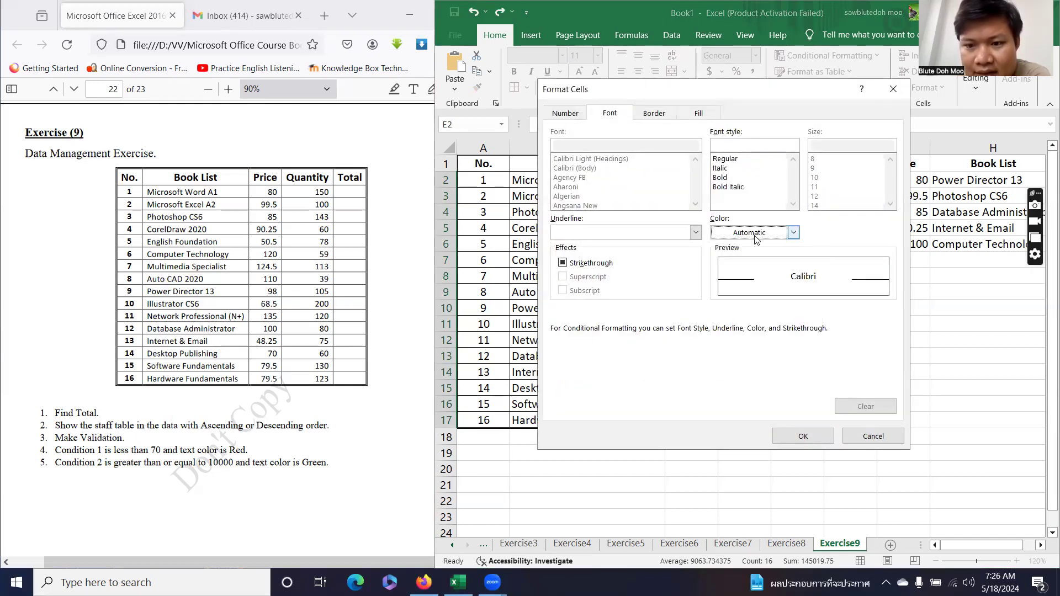
click(757, 236)
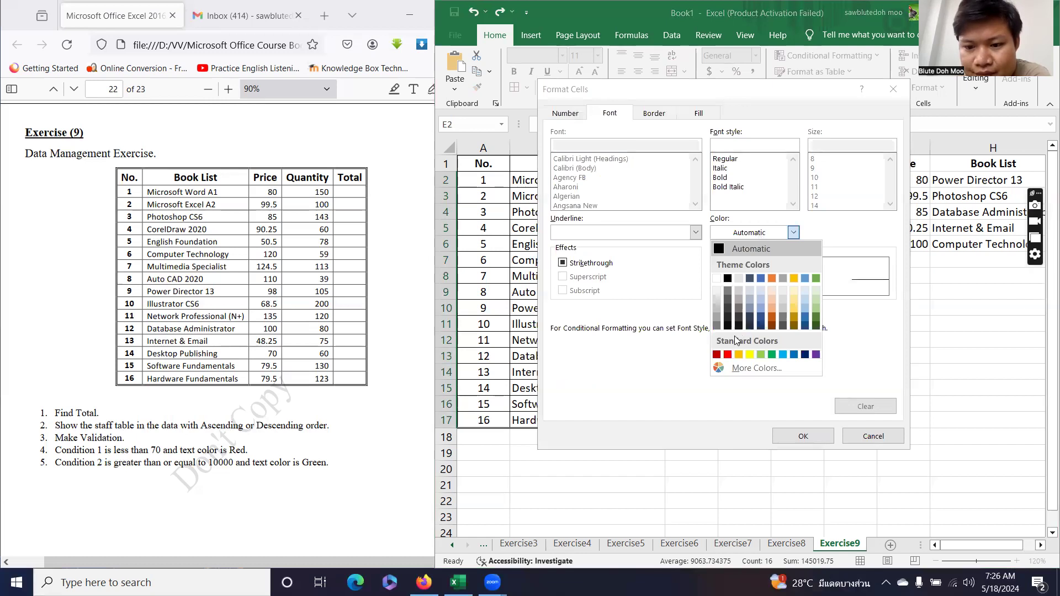
click(771, 355)
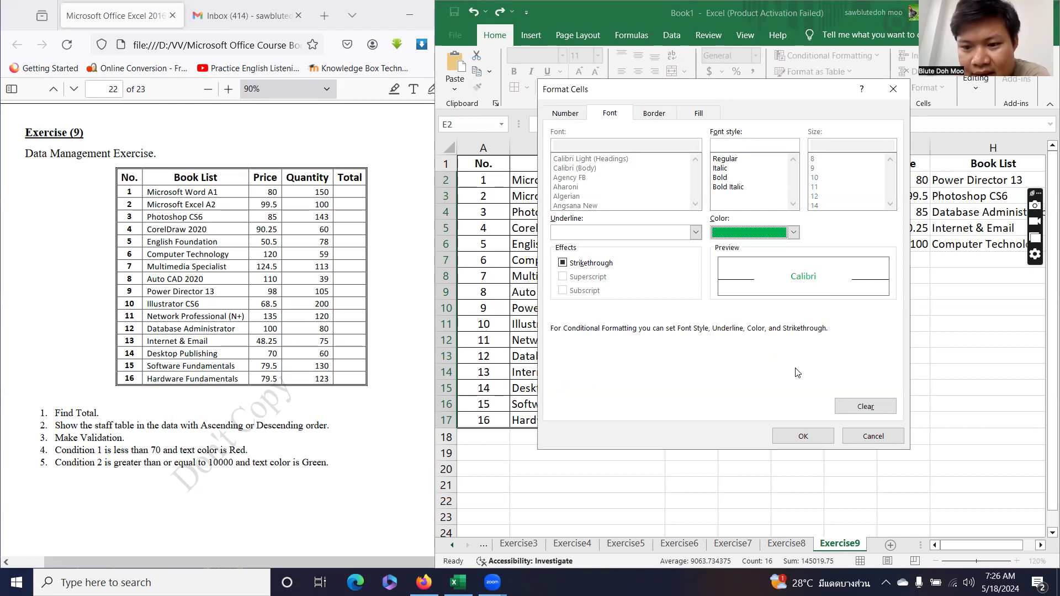
click(803, 436)
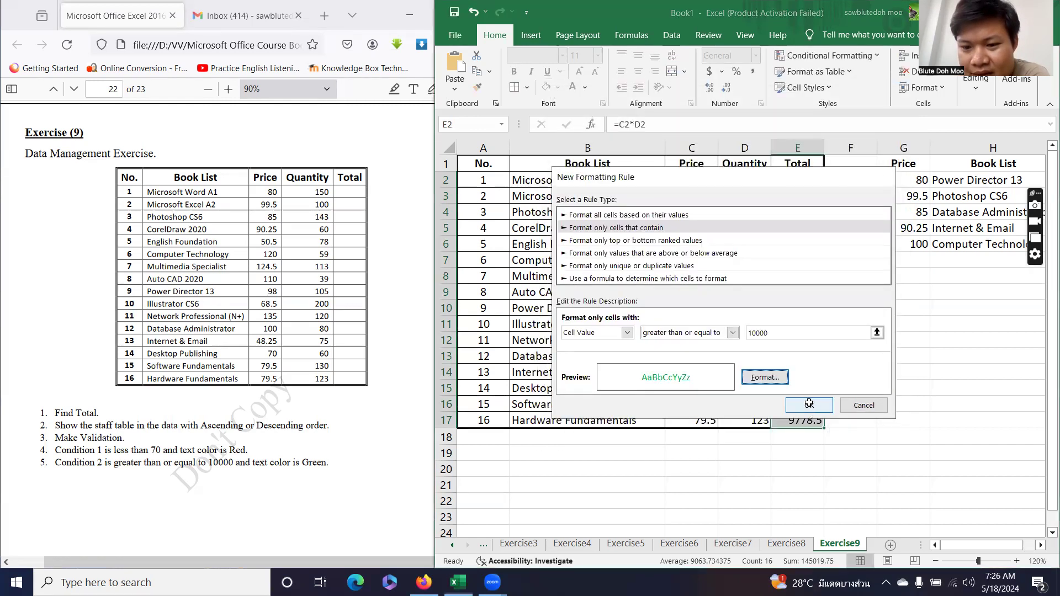
click(809, 405)
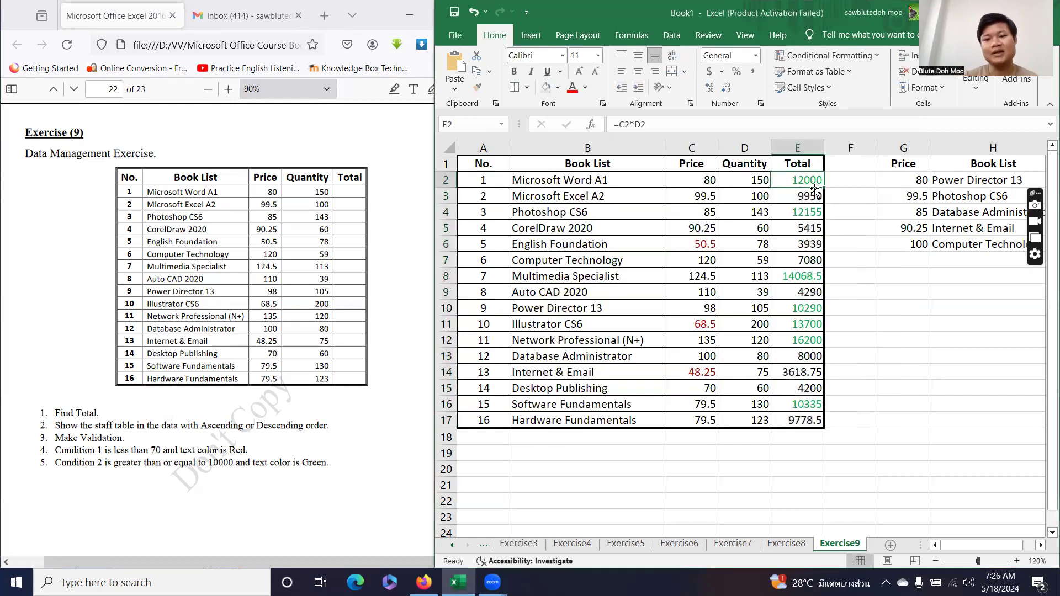
Check the green-highlighted Totals in E10, E11, E12 and E16.
click(798, 311)
click(797, 324)
click(797, 341)
click(806, 404)
drag(757, 185, 764, 420)
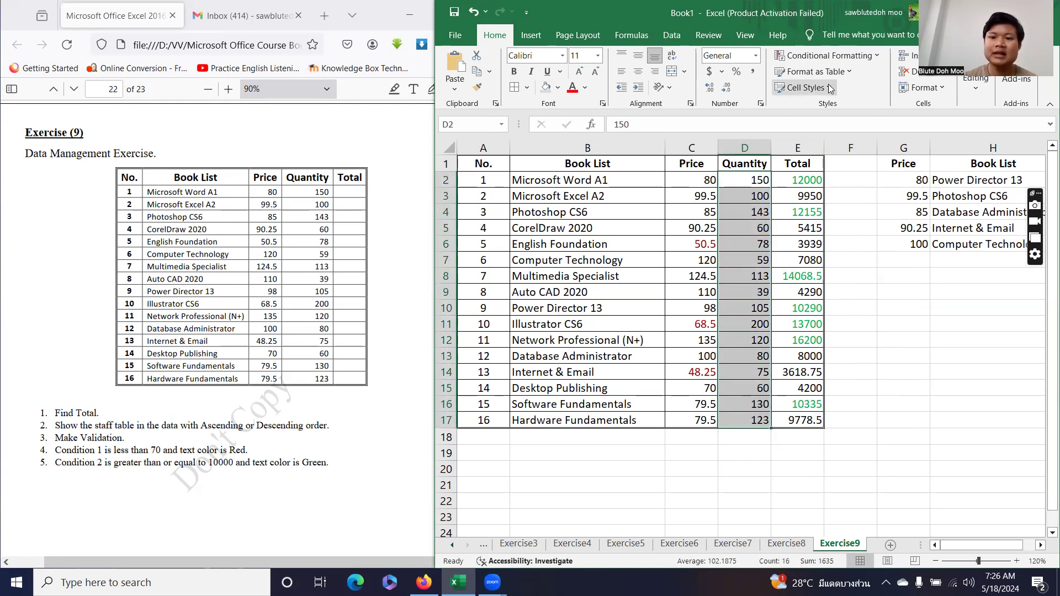
Add a rule making Quantities in D2:D17 of 100 or less orange text.
click(842, 56)
mouse_move(840, 79)
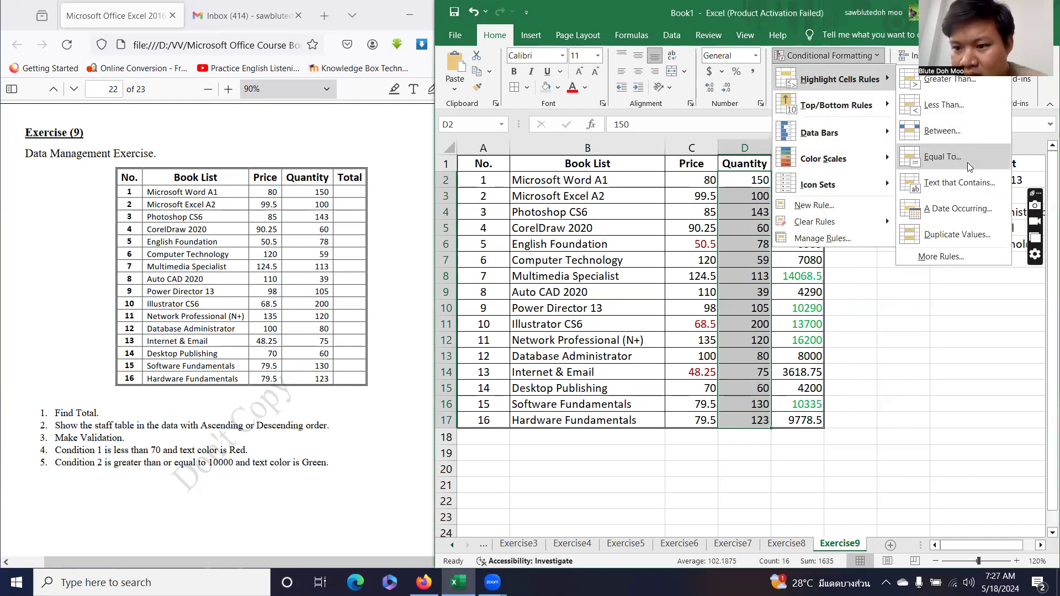
click(956, 254)
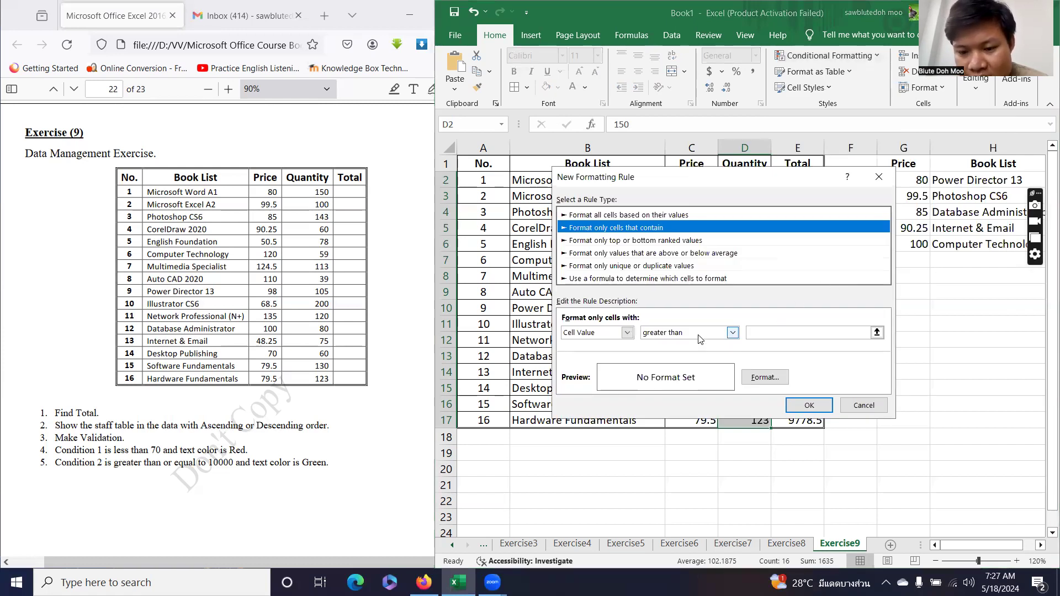
click(699, 334)
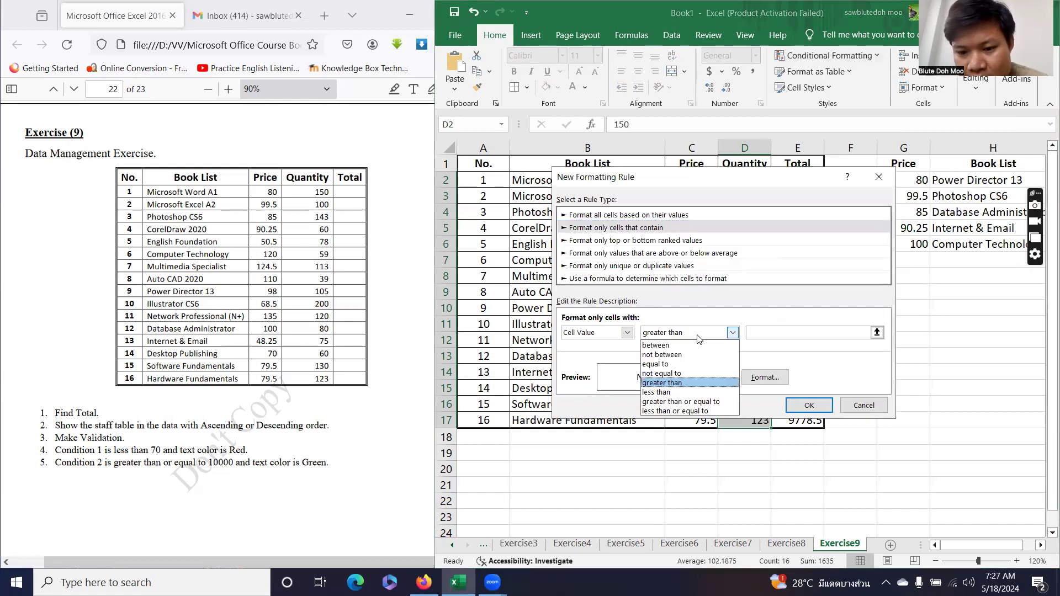
click(687, 411)
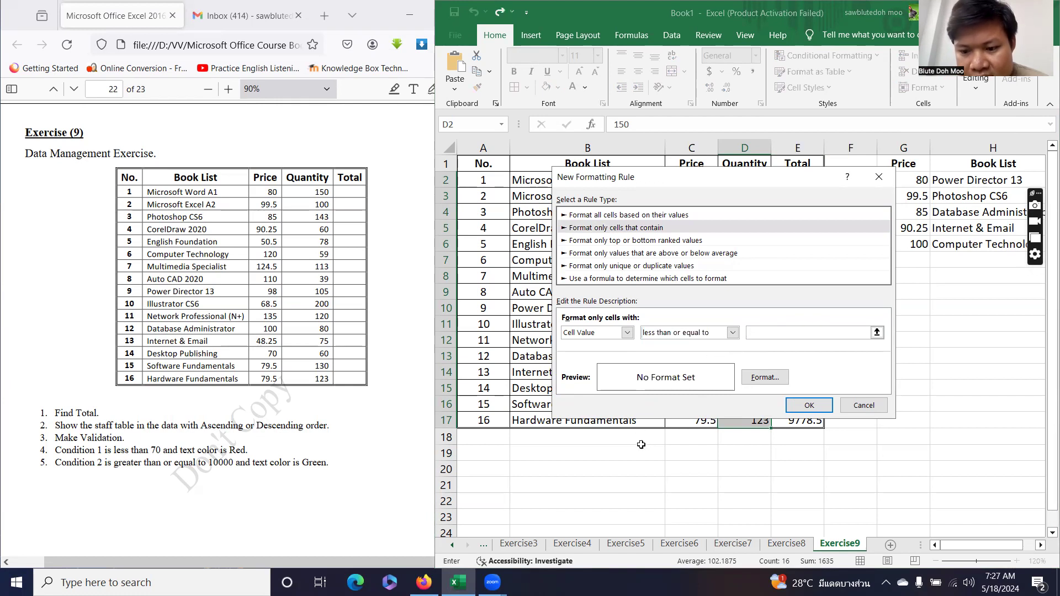
text(100)
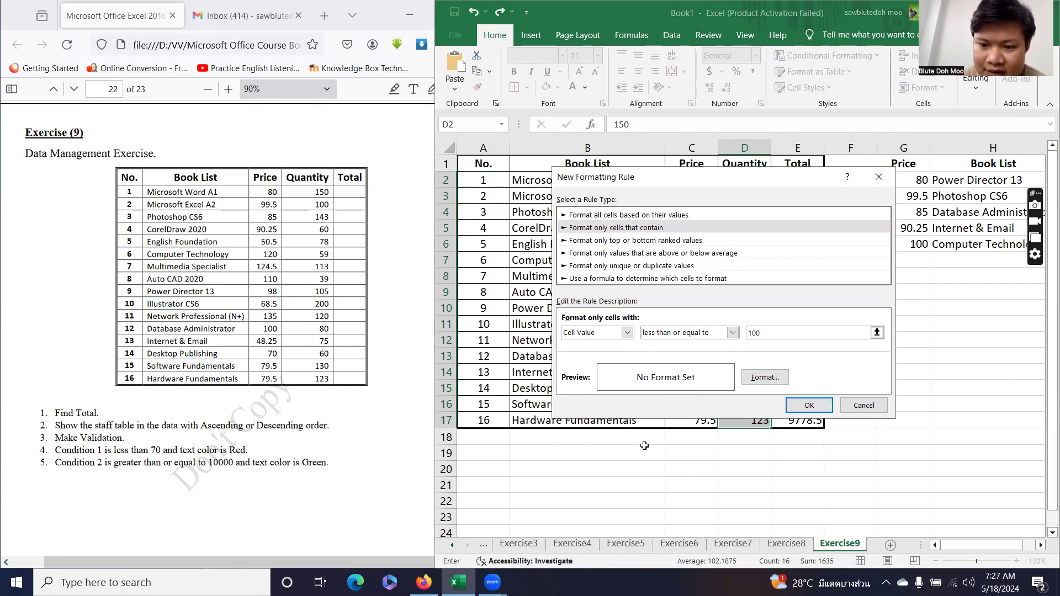
click(764, 378)
click(761, 235)
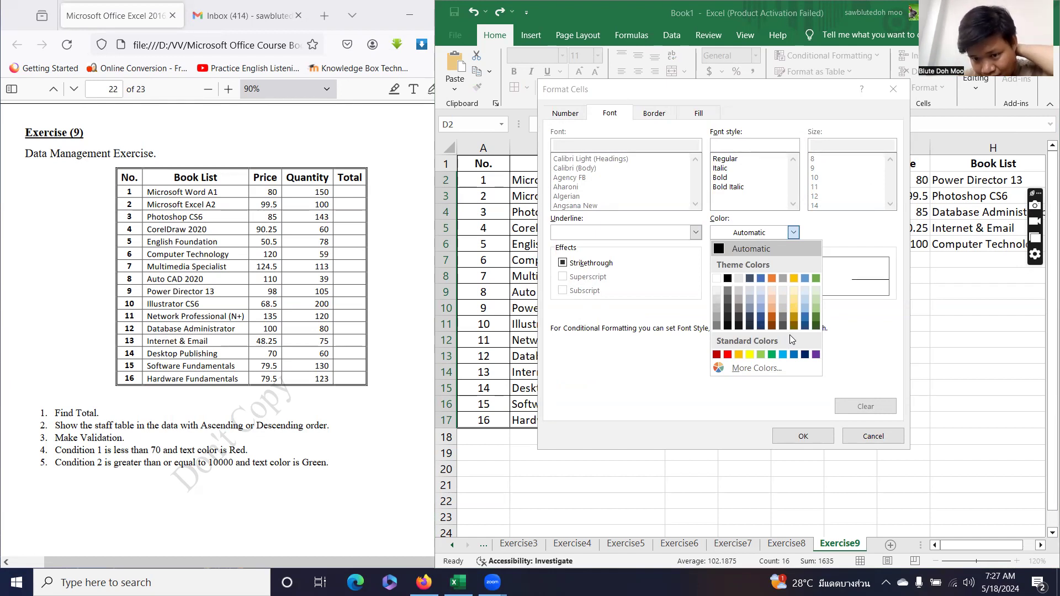
click(740, 356)
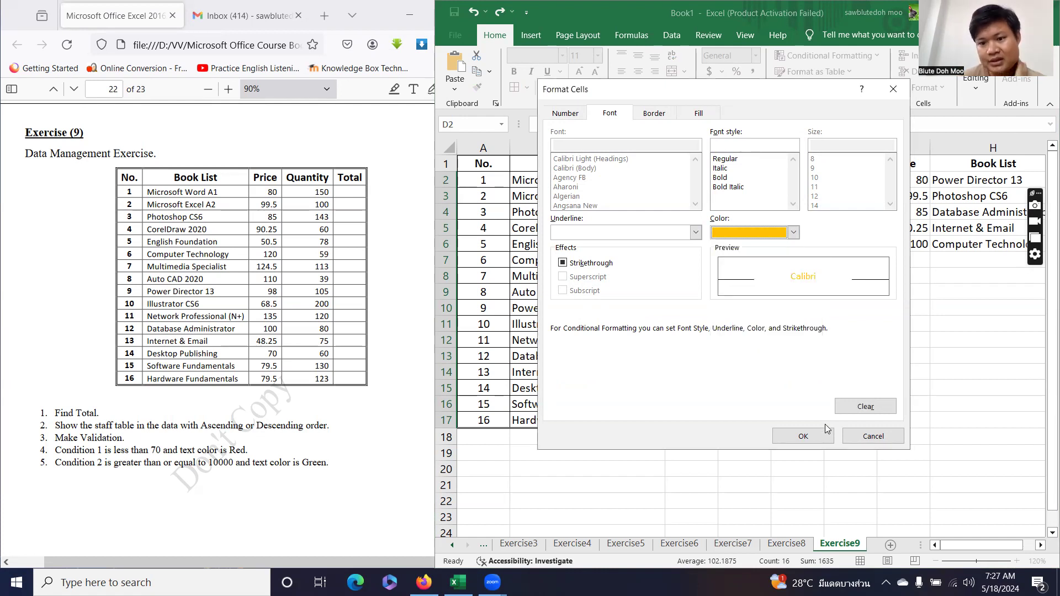
click(804, 436)
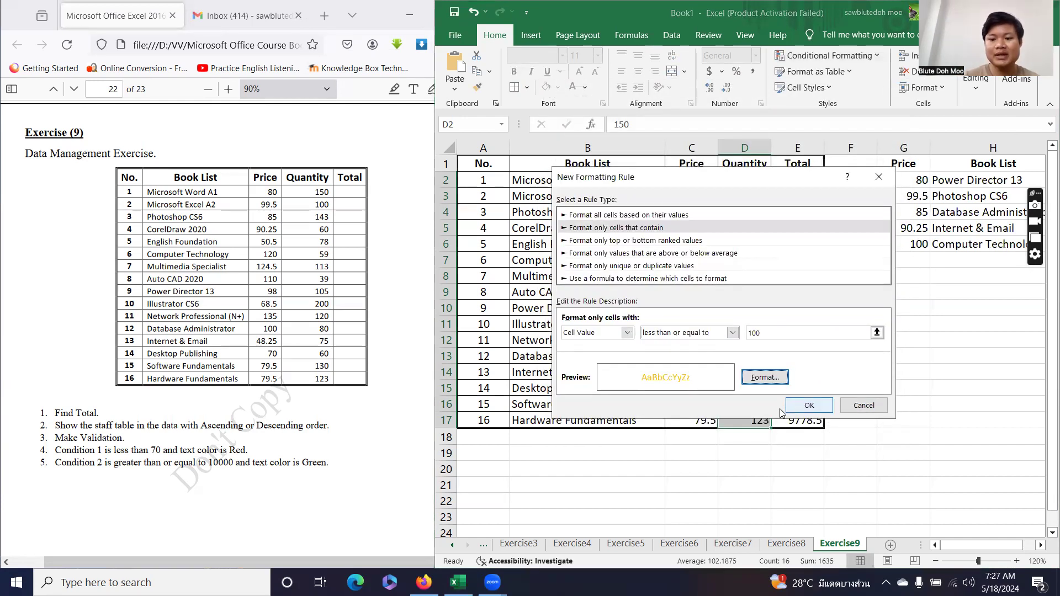
click(808, 405)
Check the orange Quantities in D3, D5, D6, D7, D9, D13 and D15.
click(903, 324)
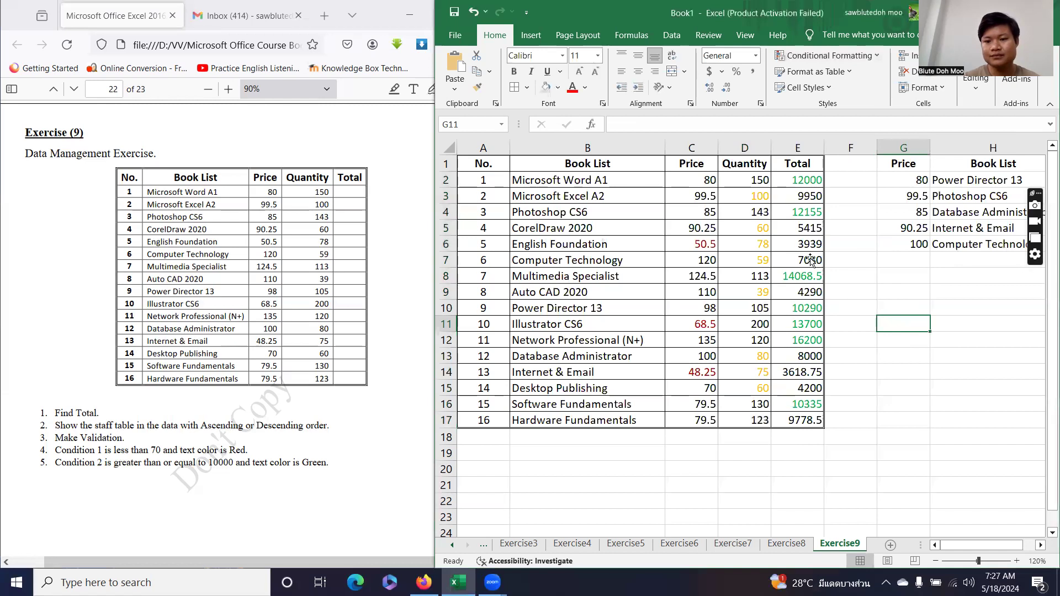
click(761, 197)
click(755, 227)
click(753, 242)
click(752, 263)
click(751, 292)
click(753, 356)
click(753, 386)
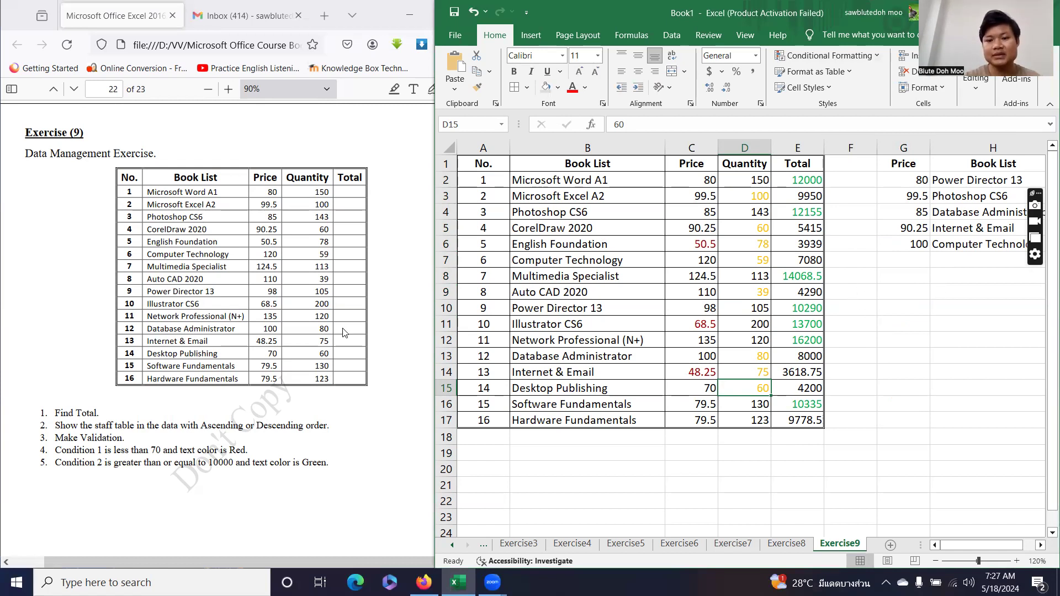
Replace the pink data bars on Price values C2:C17 with Green Data Bar gradient fill.
drag(692, 185, 696, 421)
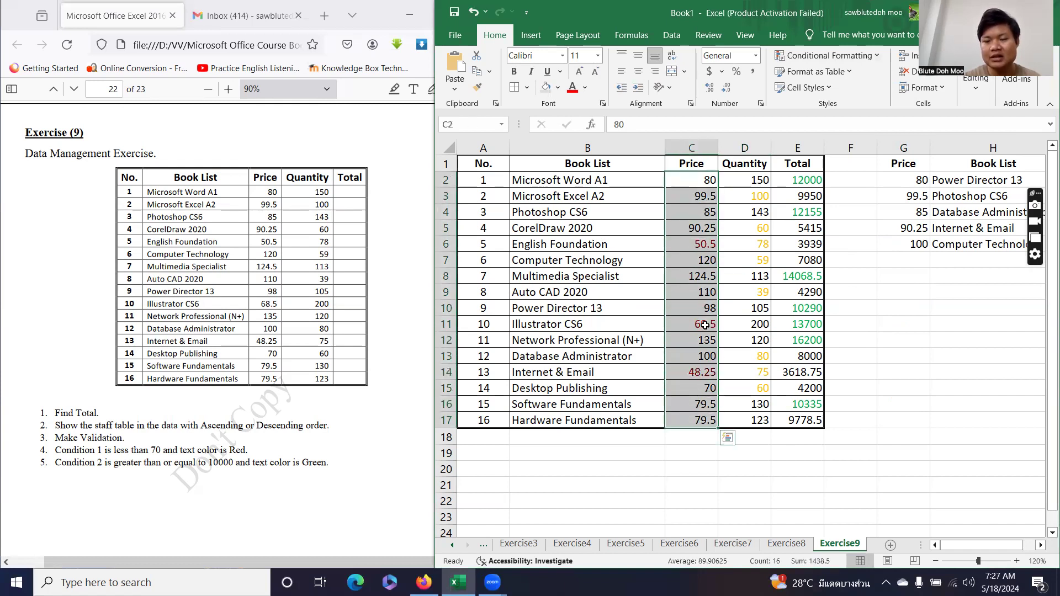
click(864, 55)
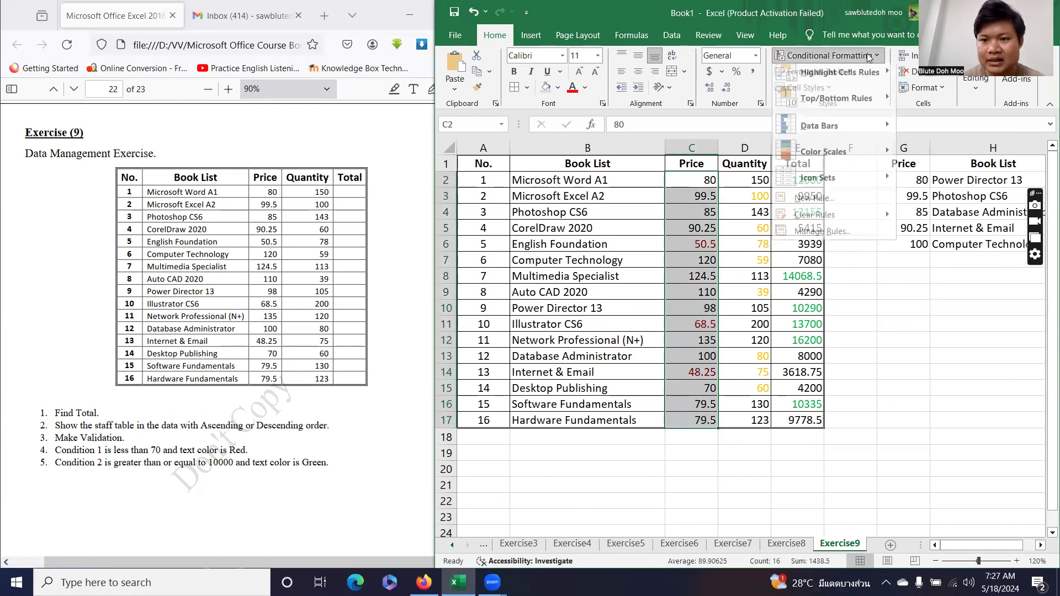
mouse_move(828, 132)
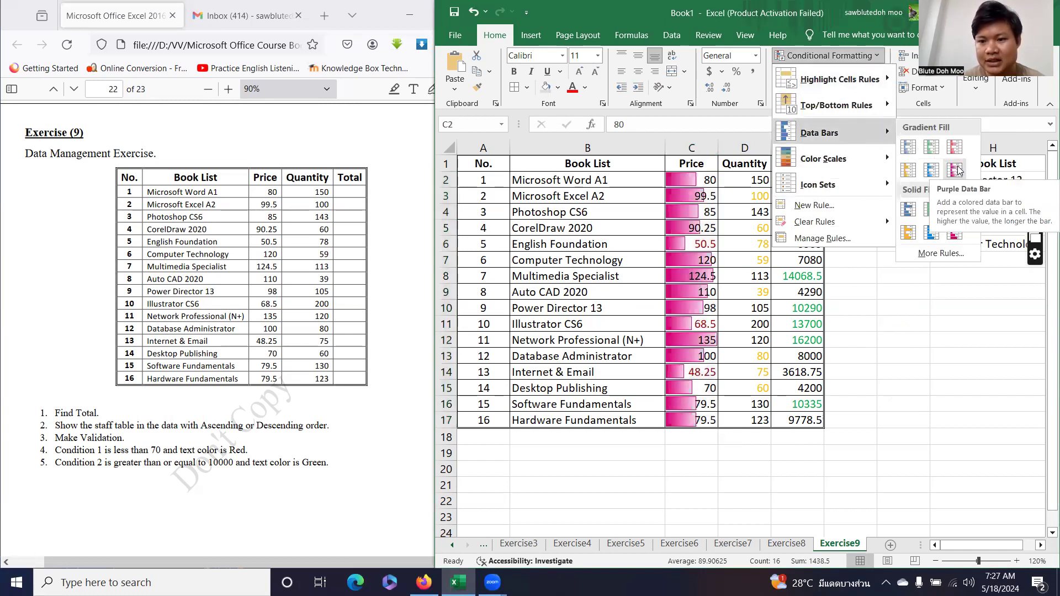
click(931, 148)
click(850, 436)
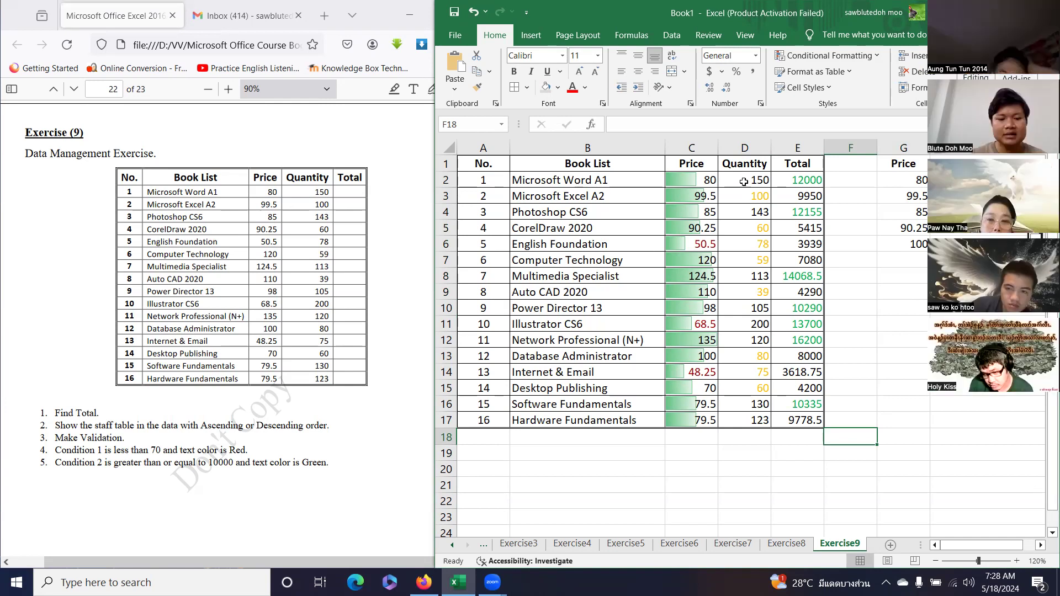
Sort the A1:E17 book table by Quantity, Smallest to Largest.
drag(497, 163, 806, 421)
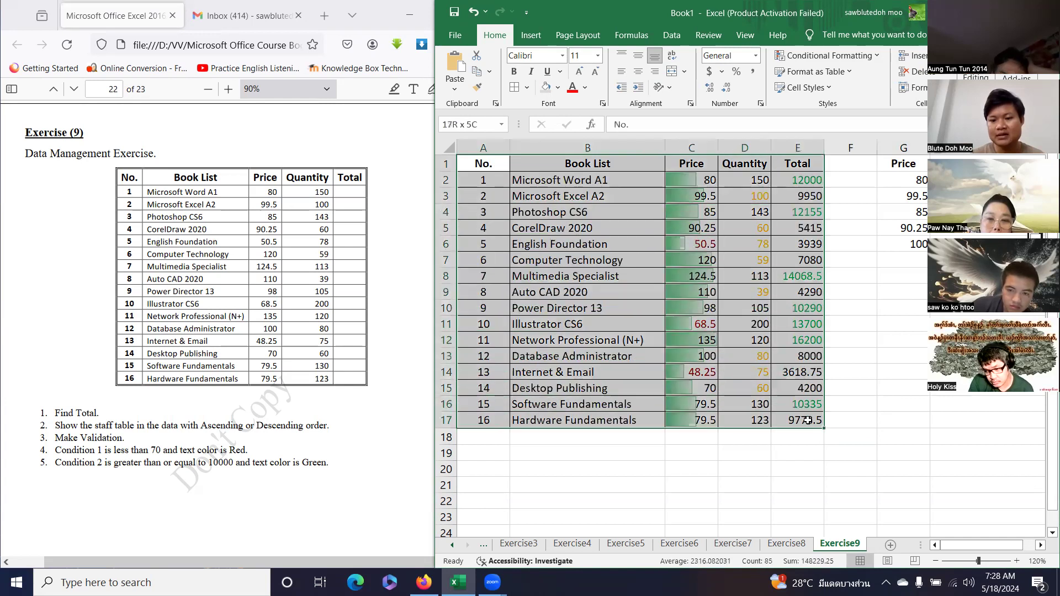
click(672, 36)
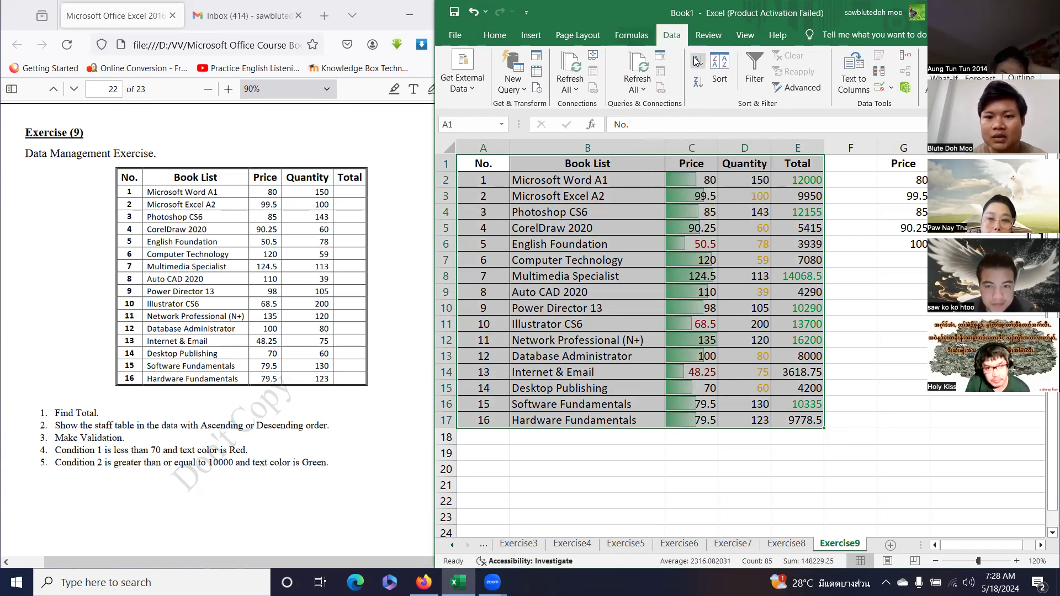
click(719, 73)
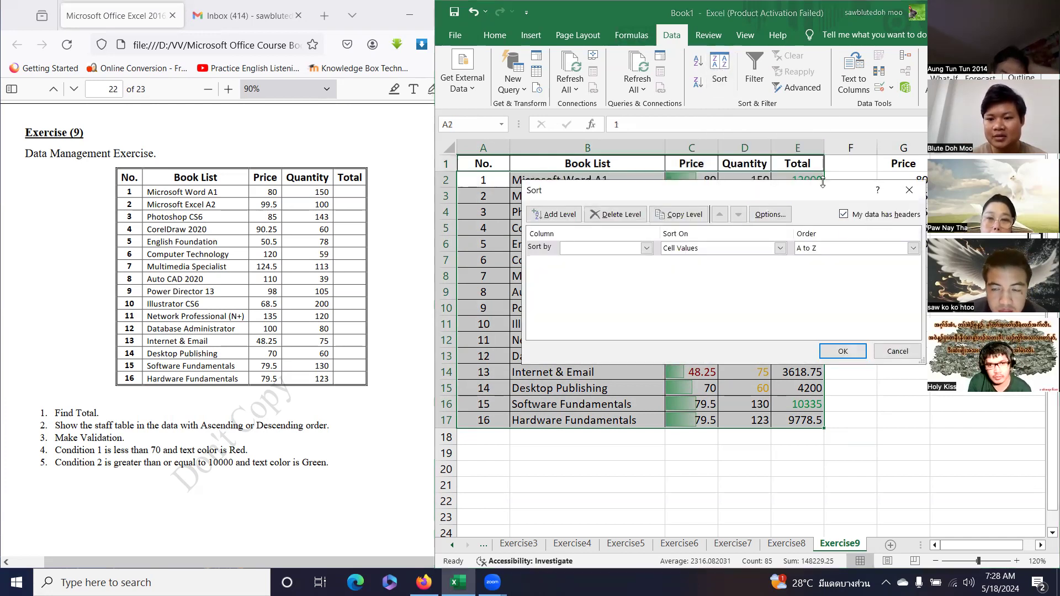
drag(820, 192, 752, 249)
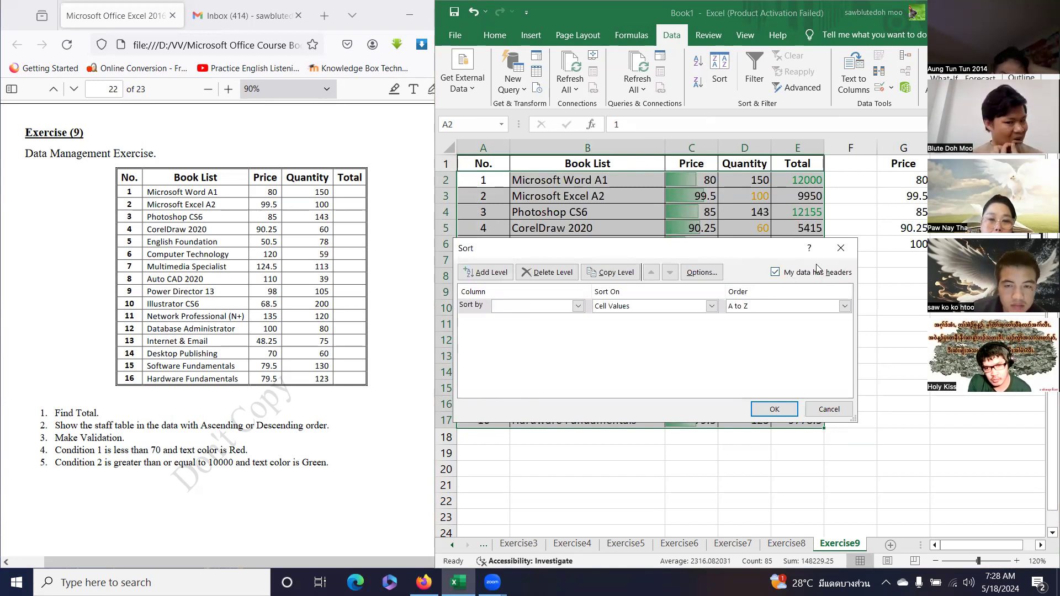
click(578, 306)
click(528, 347)
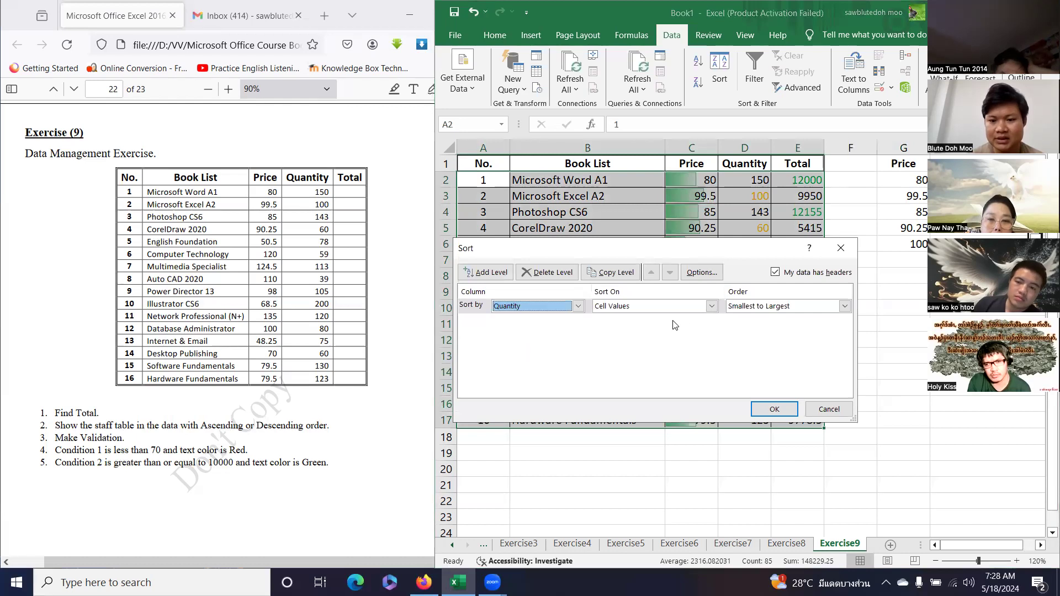
click(781, 307)
click(778, 319)
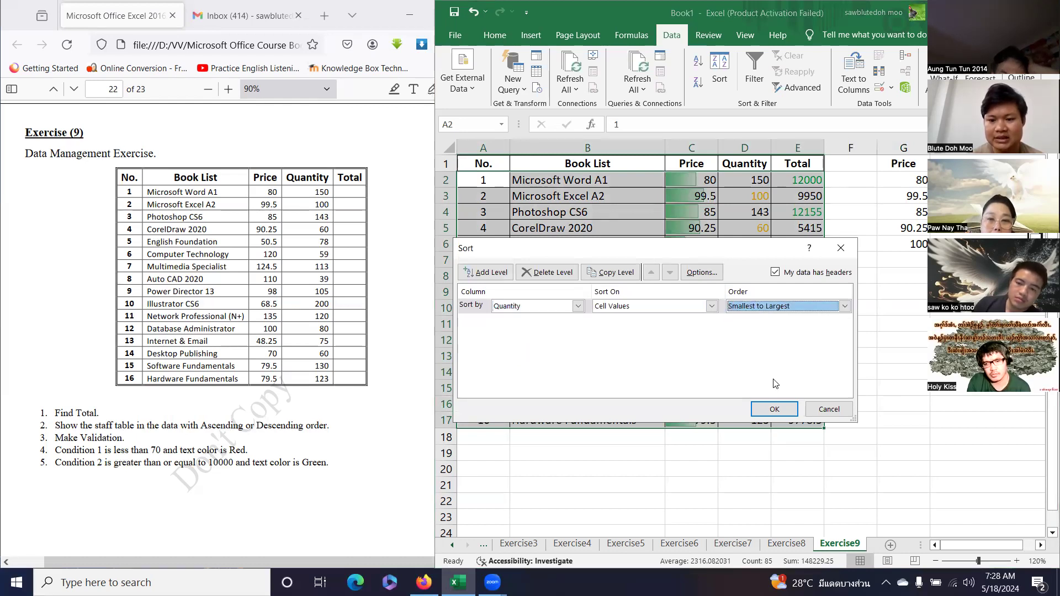
click(771, 409)
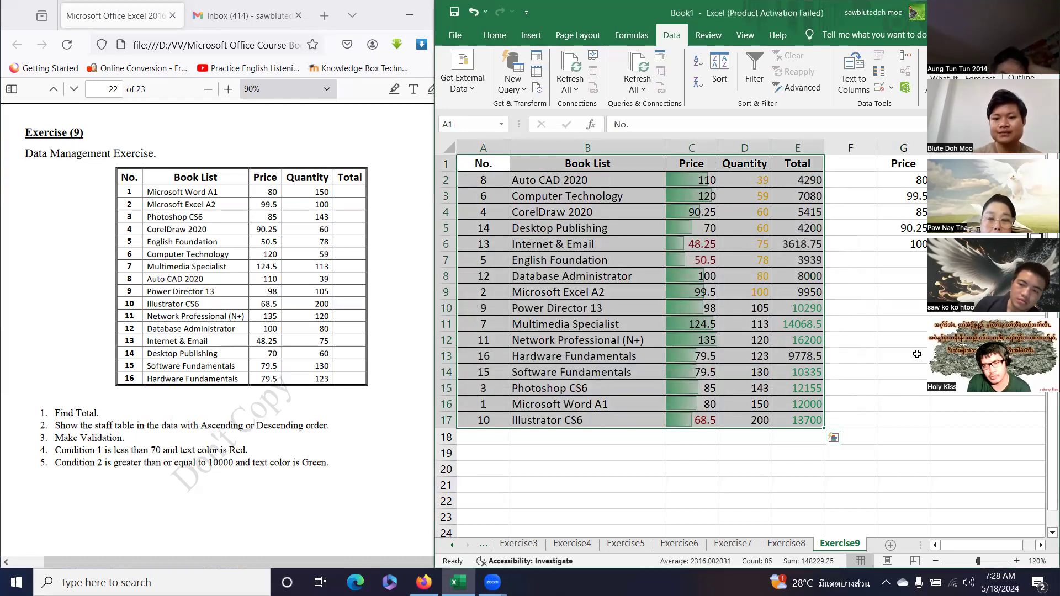
Verify the sorted quantities run from 39 at the top to 200 at the bottom.
click(917, 354)
click(742, 180)
click(749, 421)
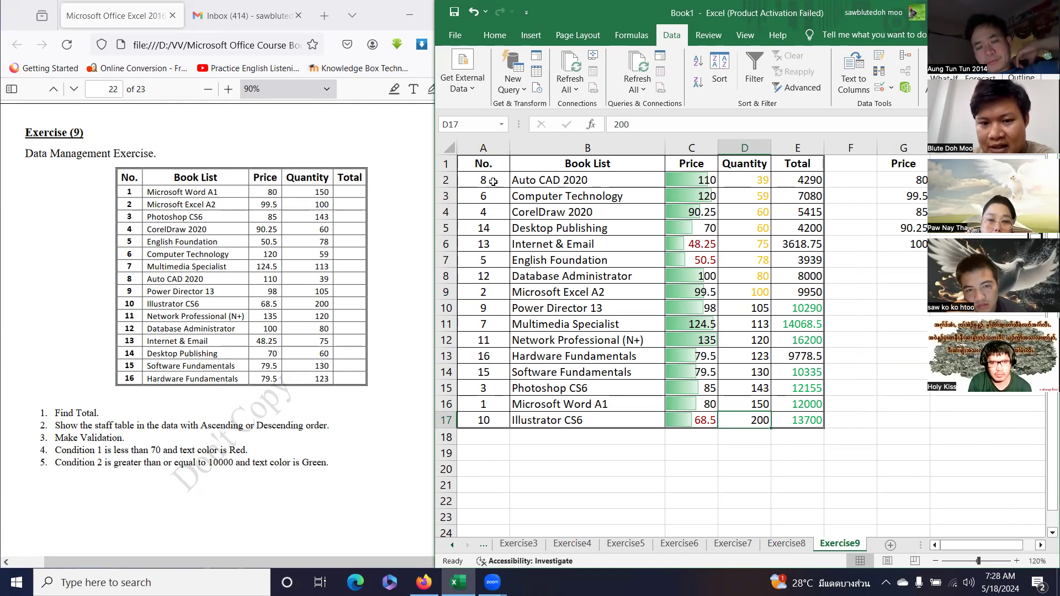
Re-sort A1:E17 by No., Smallest to Largest, restoring books 1 to 16 in order.
drag(489, 165, 810, 420)
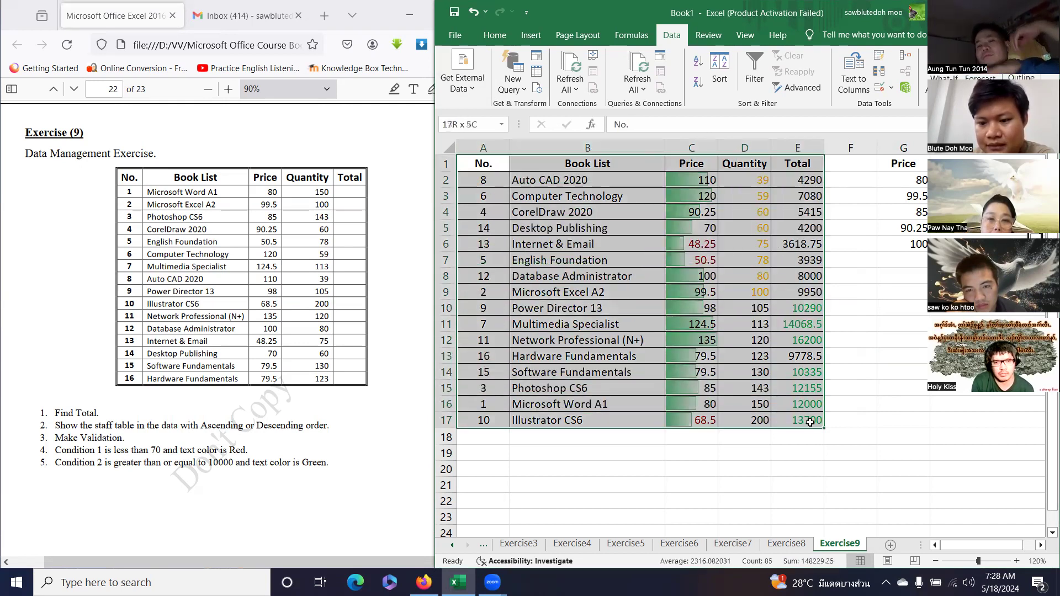
click(719, 72)
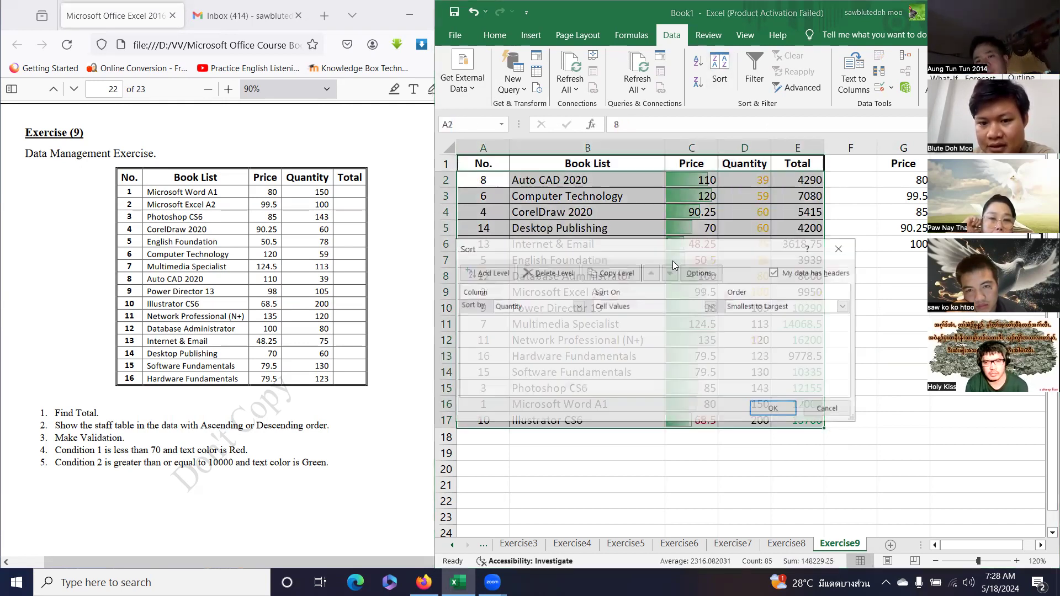
click(555, 307)
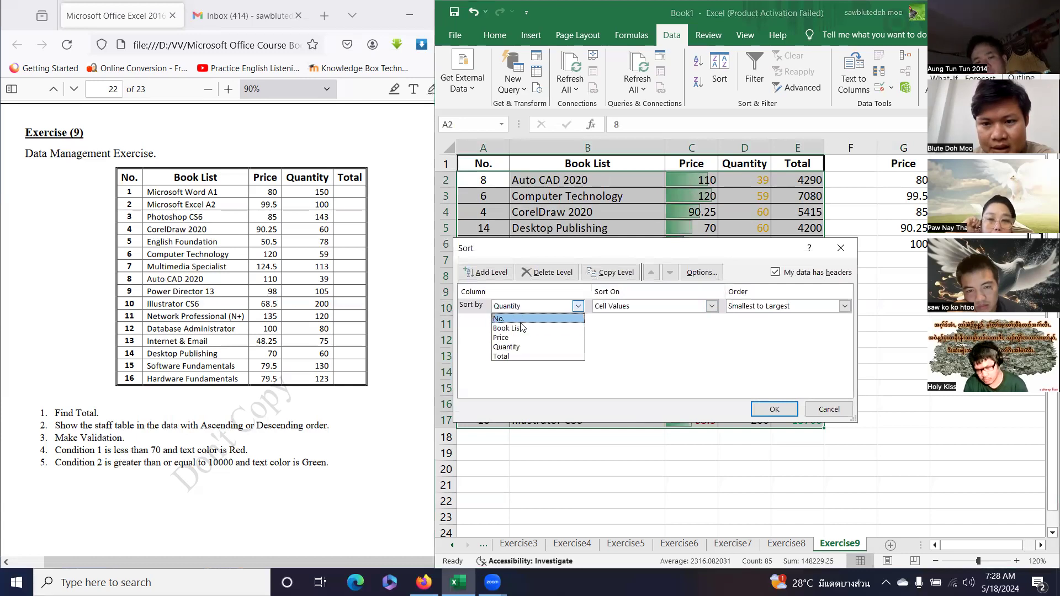
click(503, 319)
click(776, 307)
click(752, 317)
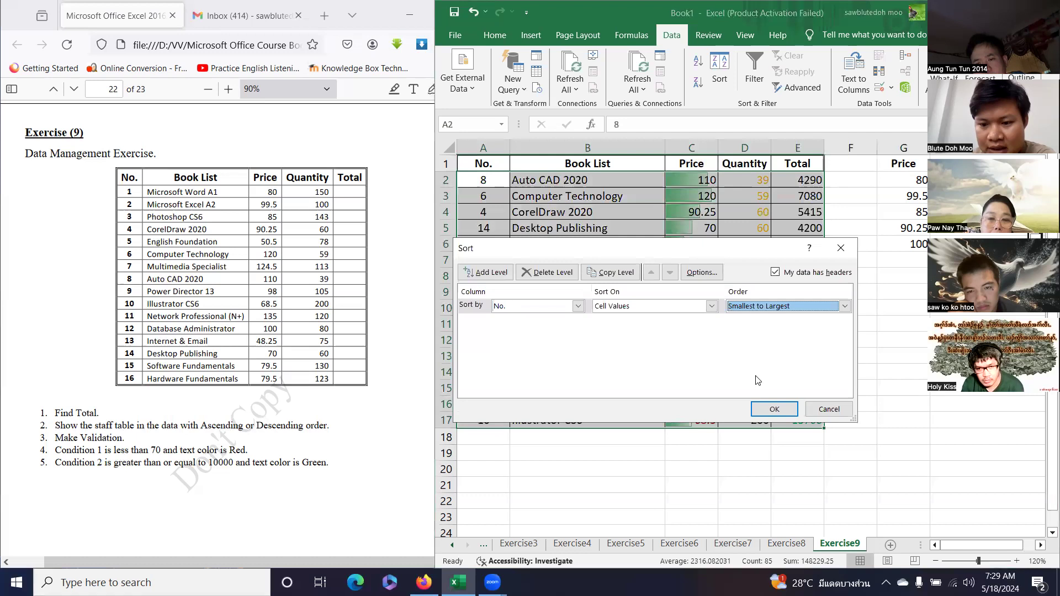
click(773, 409)
click(891, 343)
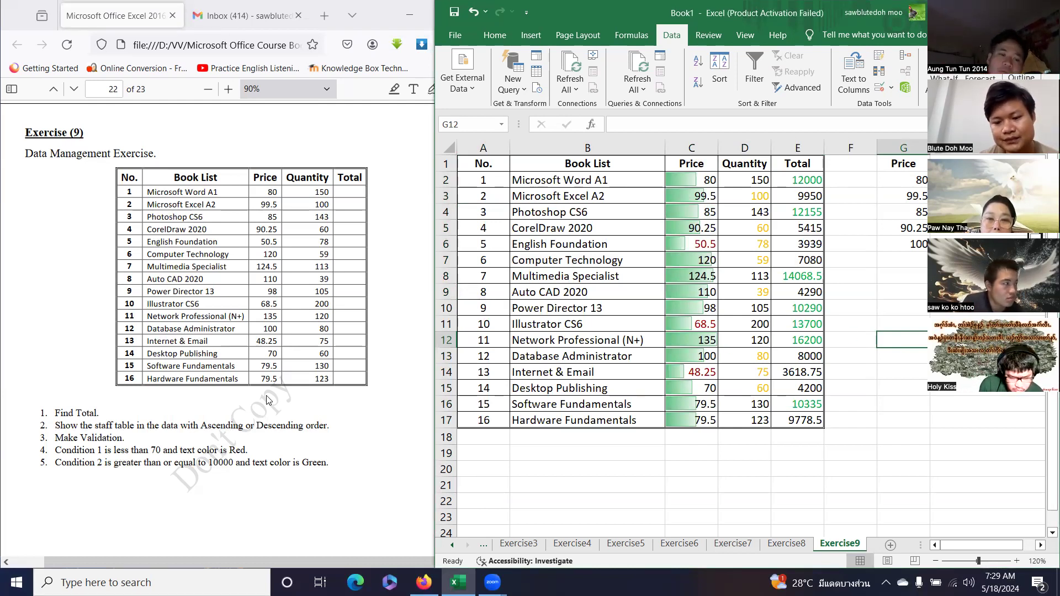
Add a new blank worksheet and name it Exercise10.
scroll(265, 393, down, 4)
scroll(265, 393, down, 7)
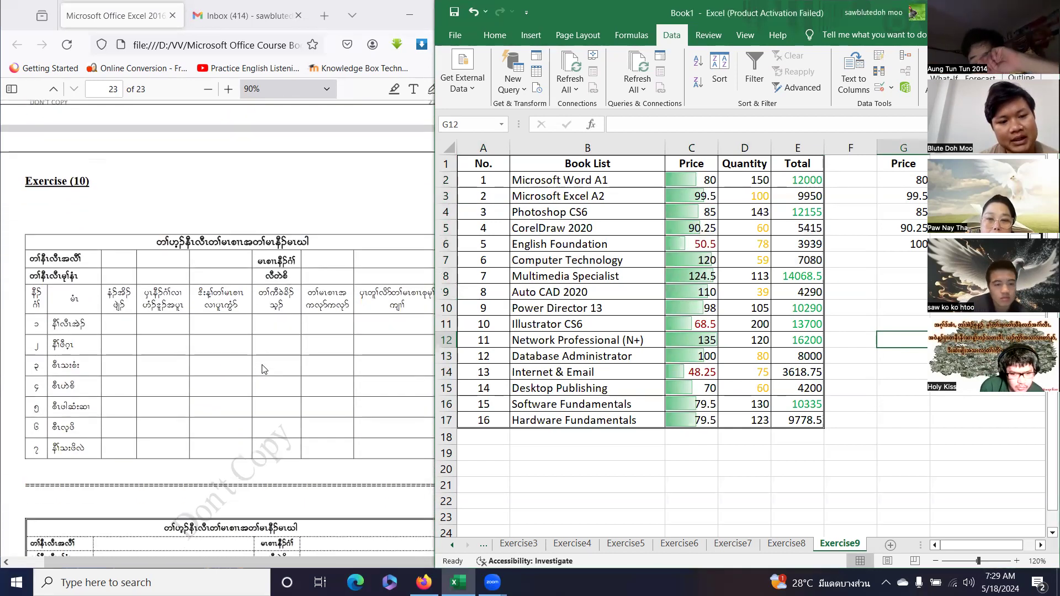
scroll(263, 369, down, 5)
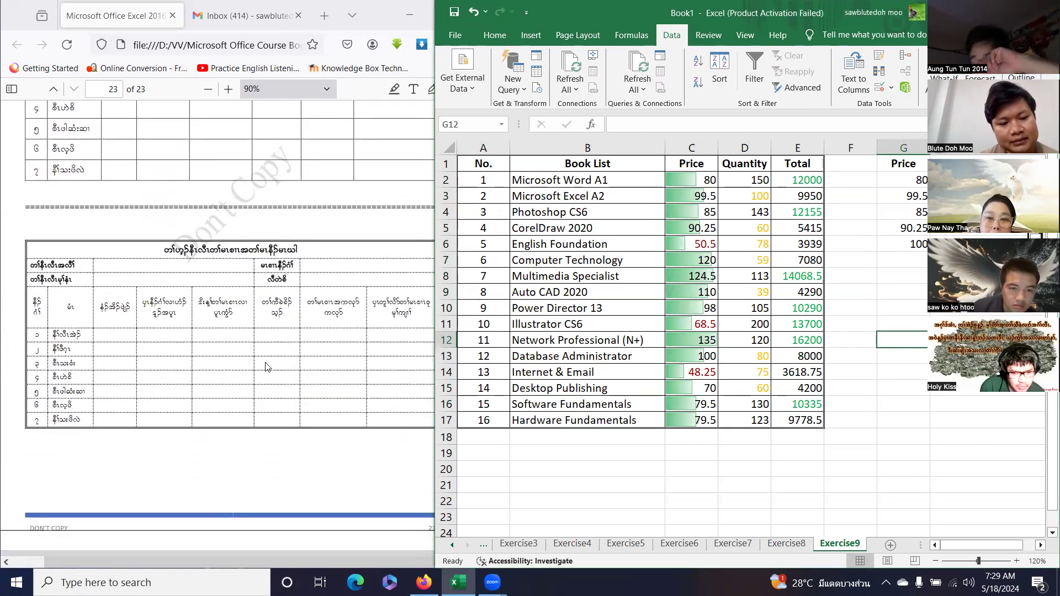
scroll(269, 358, up, 4)
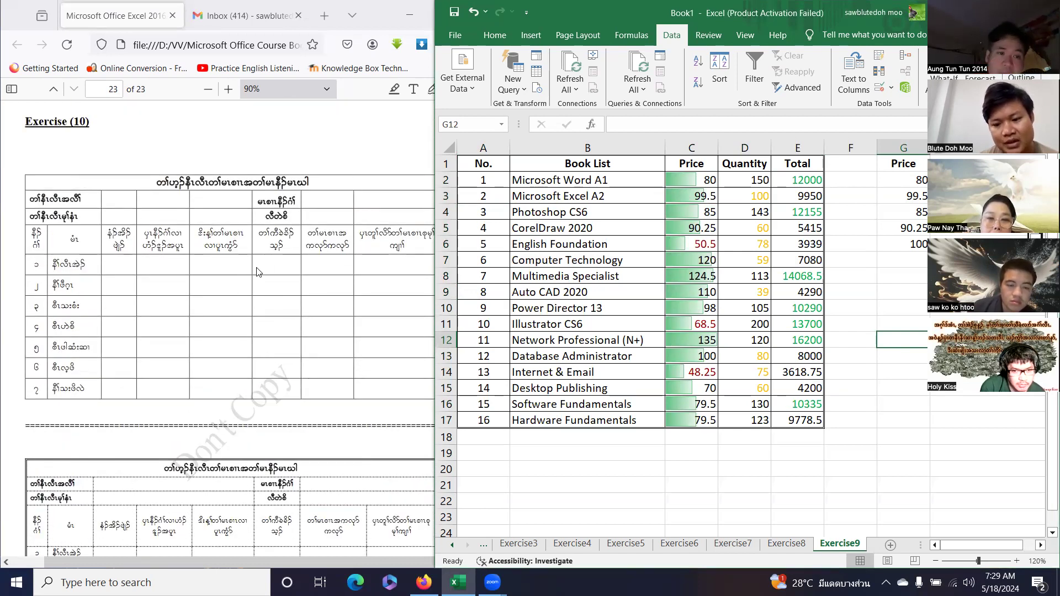
click(889, 544)
click(466, 545)
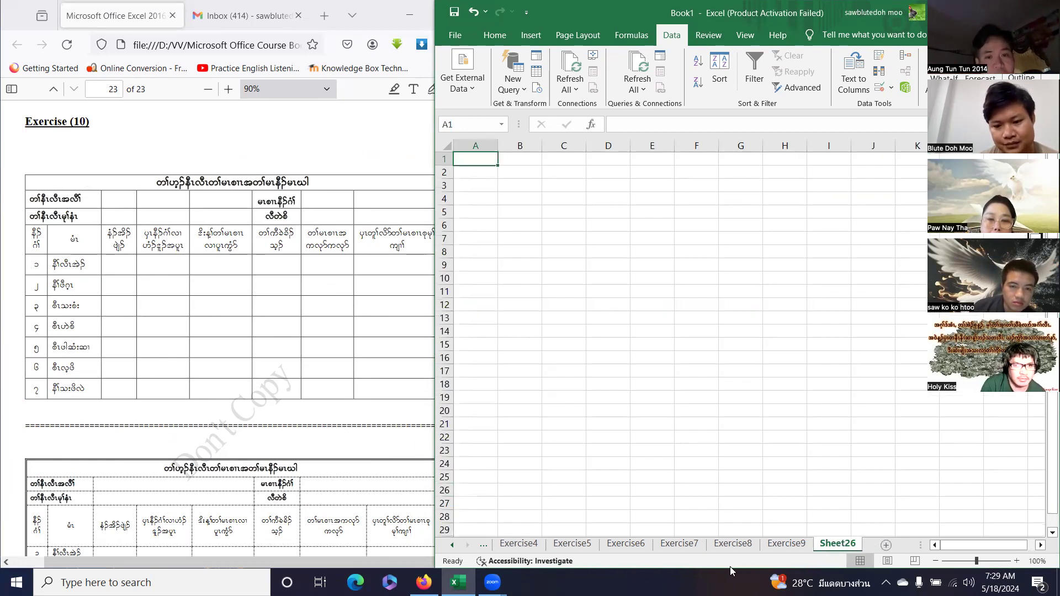
double_click(837, 543)
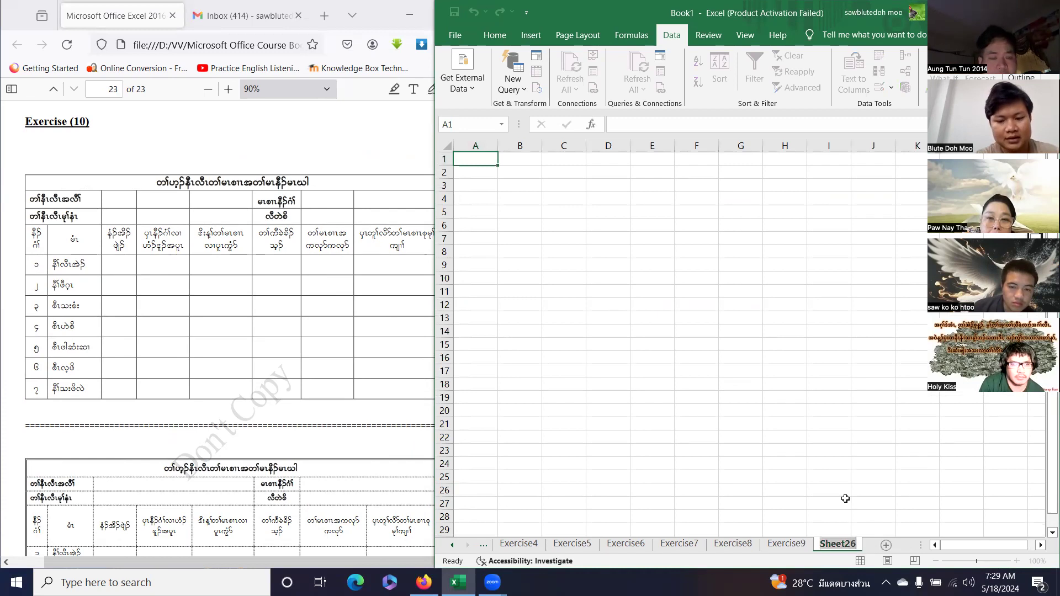
text(Exercise1)
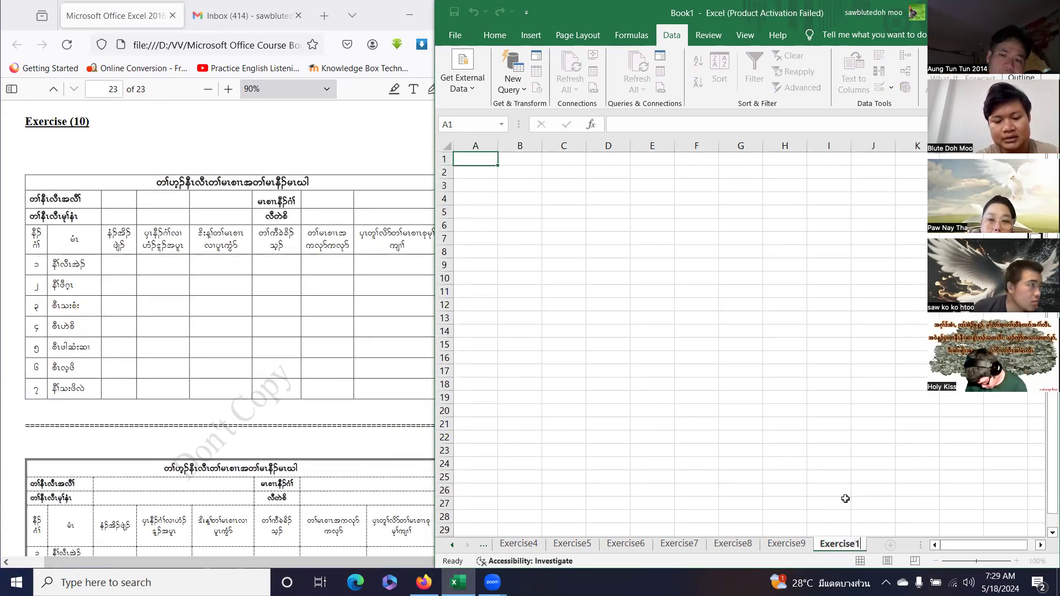
text(0)
key(Return)
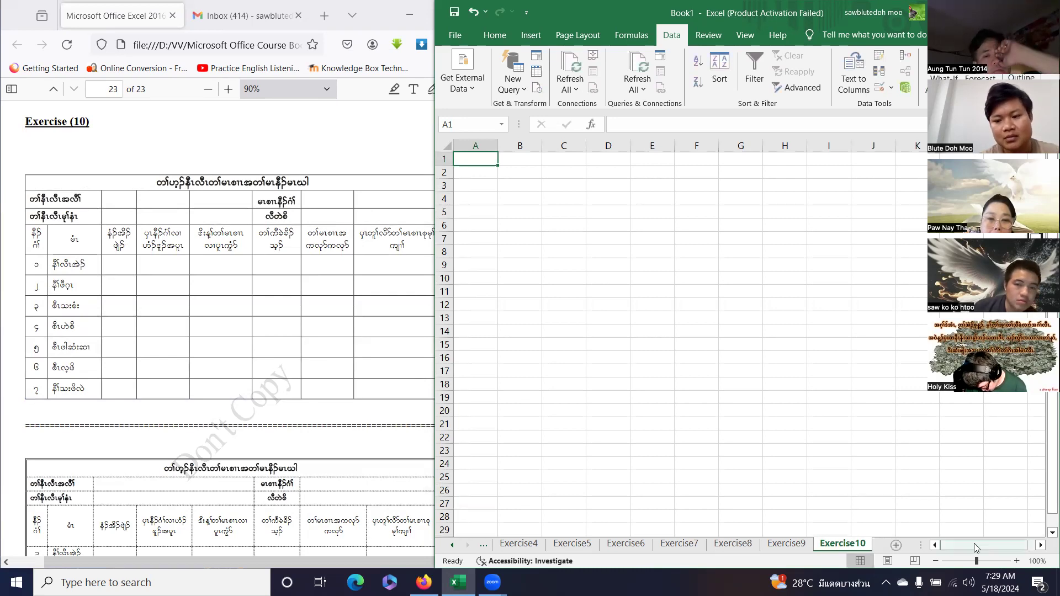
Format the whole sheet in KNU font, size 16, italic, and begin typing the A1 title.
click(1010, 561)
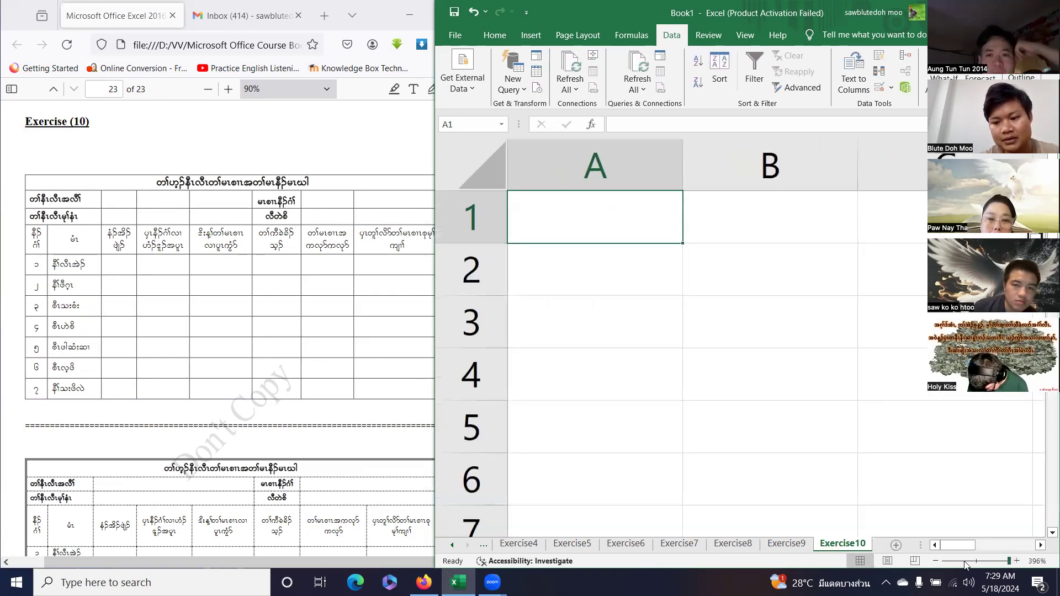
click(981, 562)
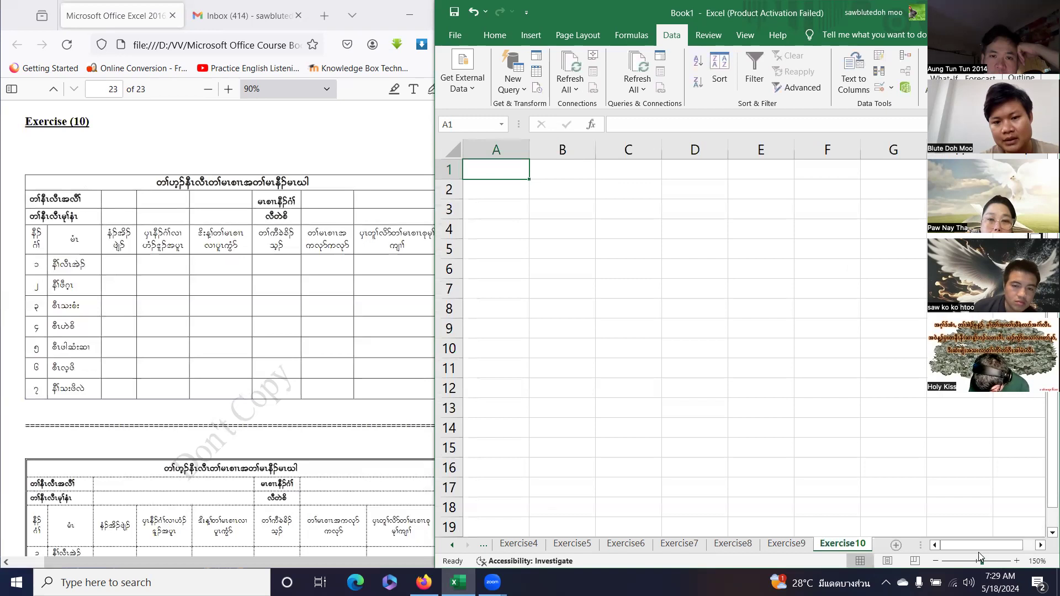
click(452, 151)
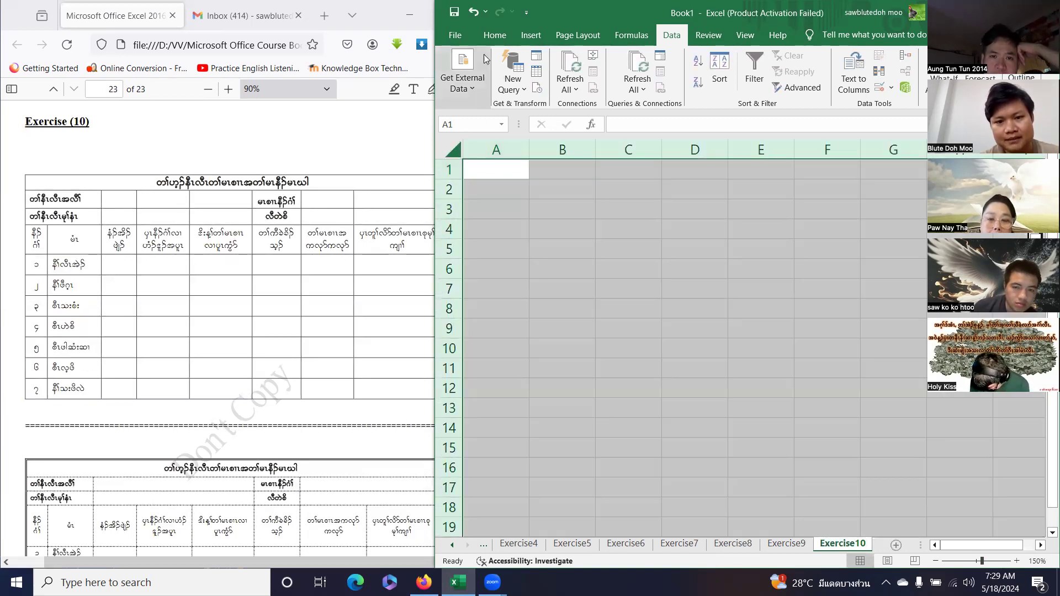
key(alt+h)
key(f)
key(f)
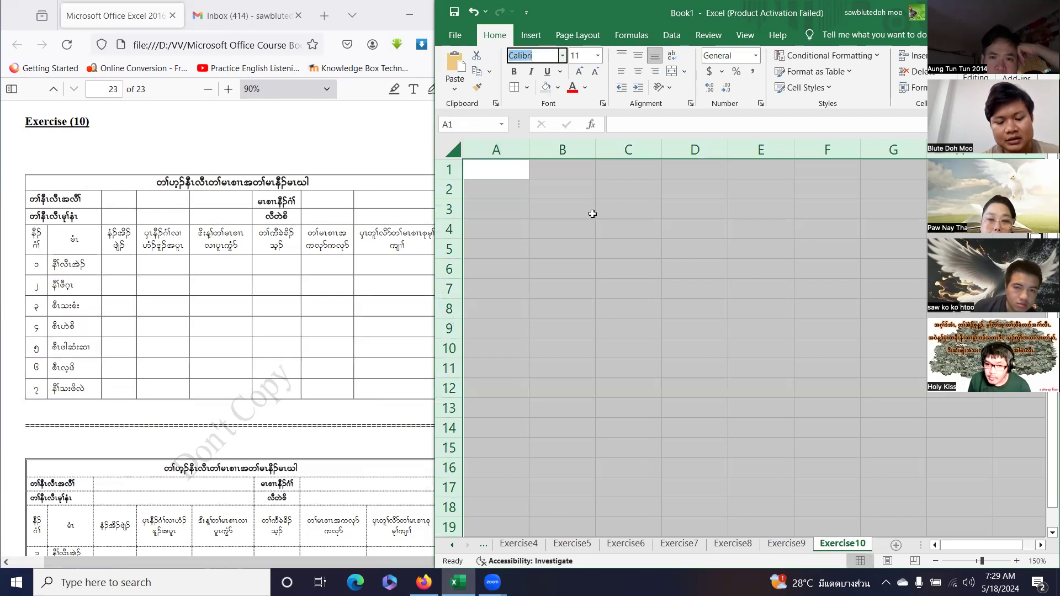
text(KNU)
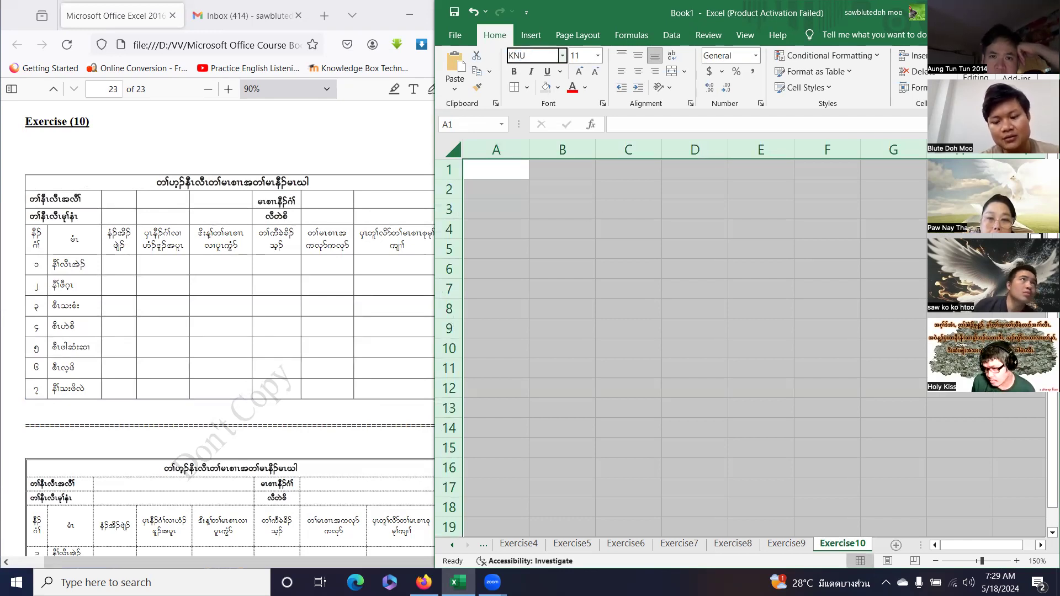
click(596, 70)
click(599, 57)
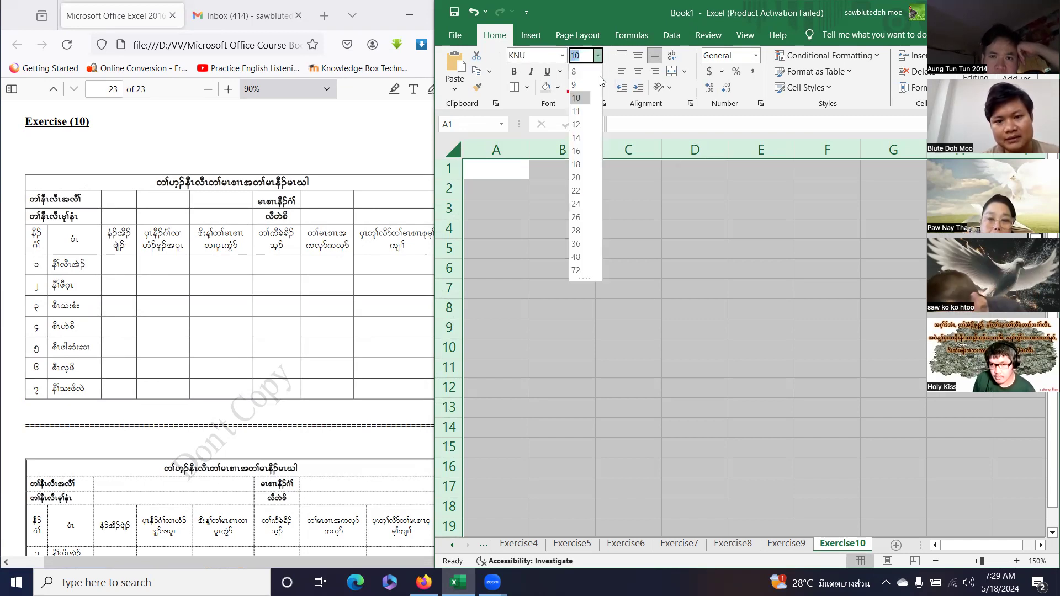
click(585, 145)
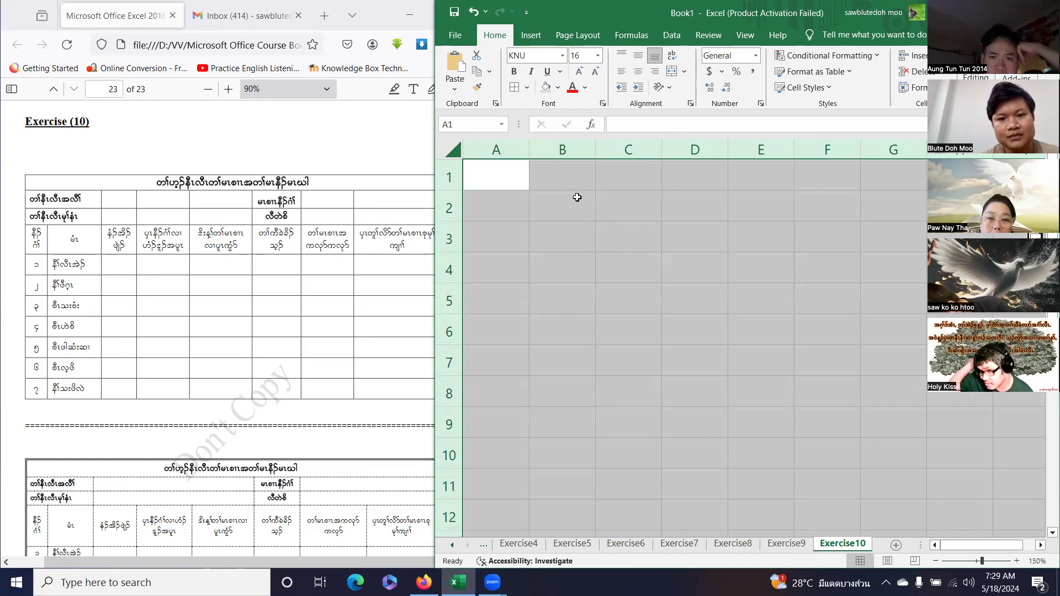
click(530, 77)
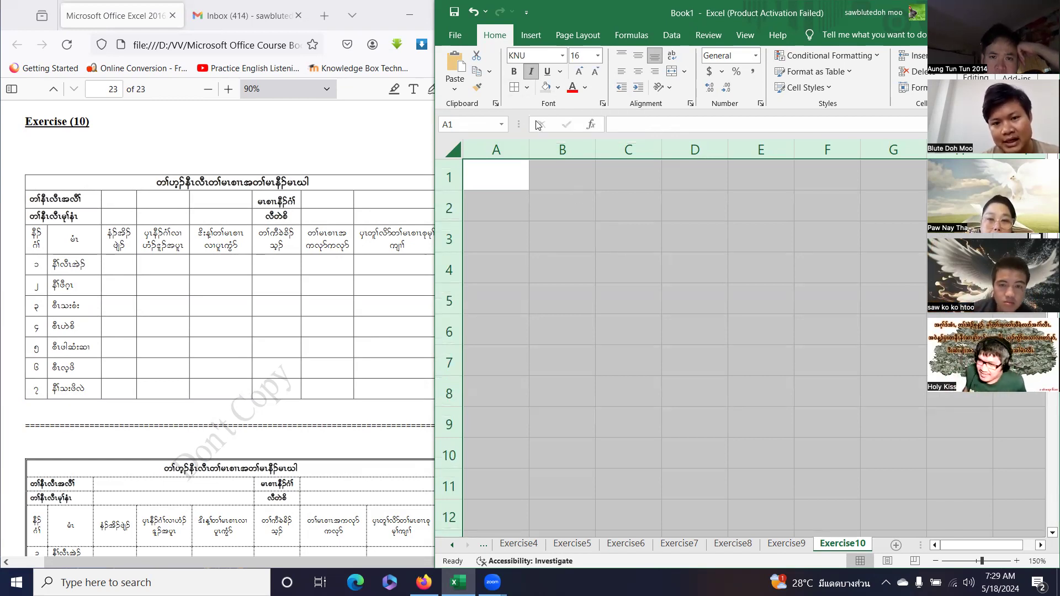
click(507, 187)
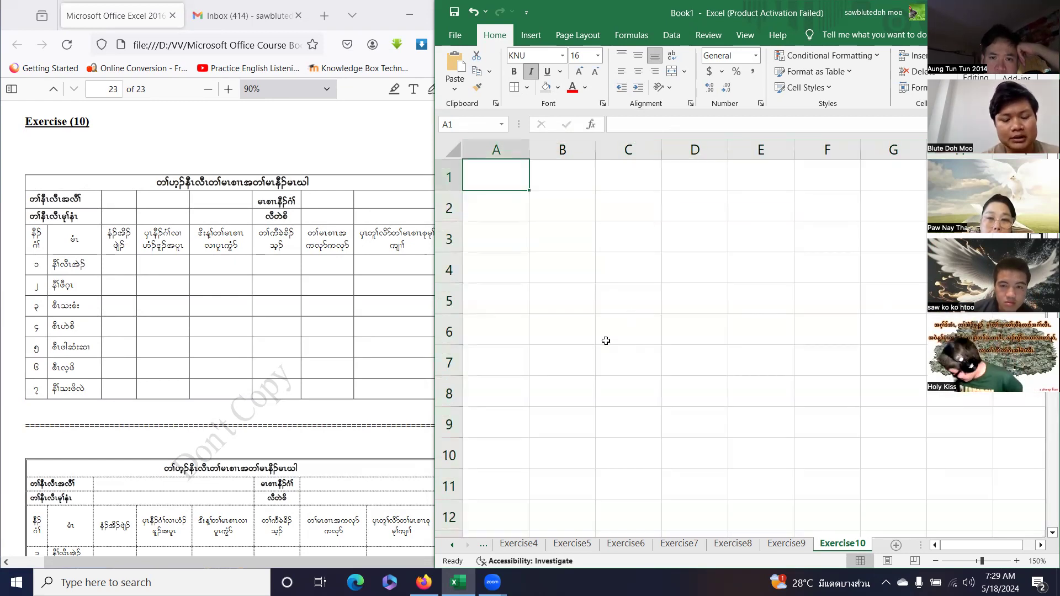
text(w>[)
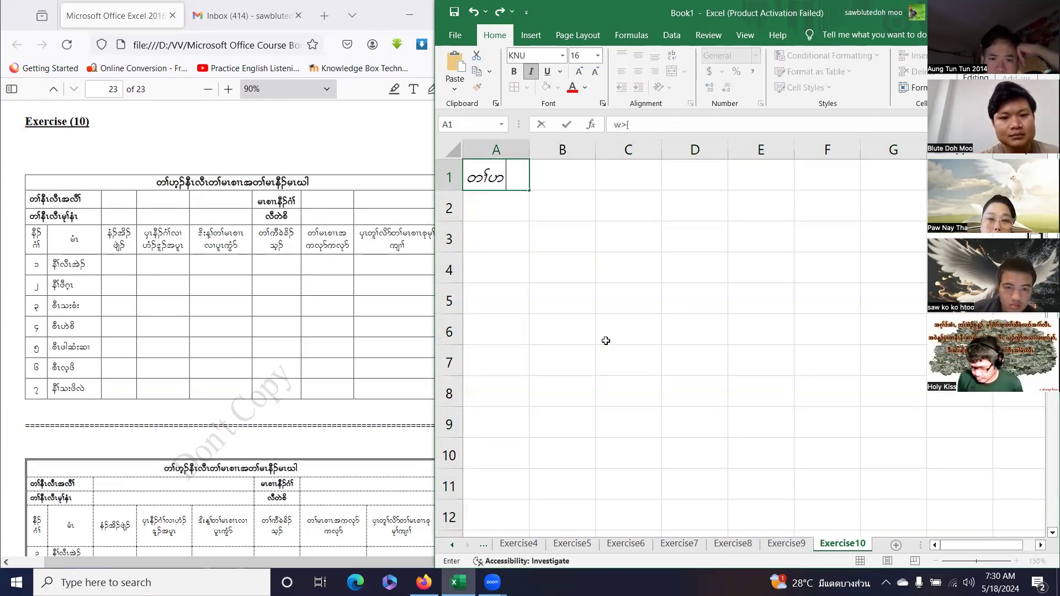
text(h.eD)
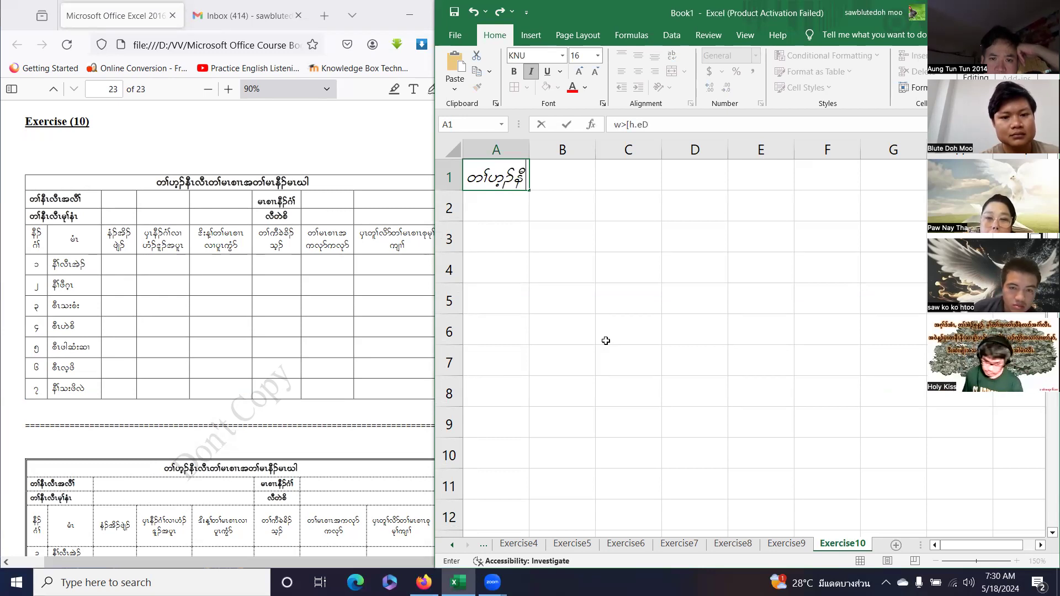
text(R)
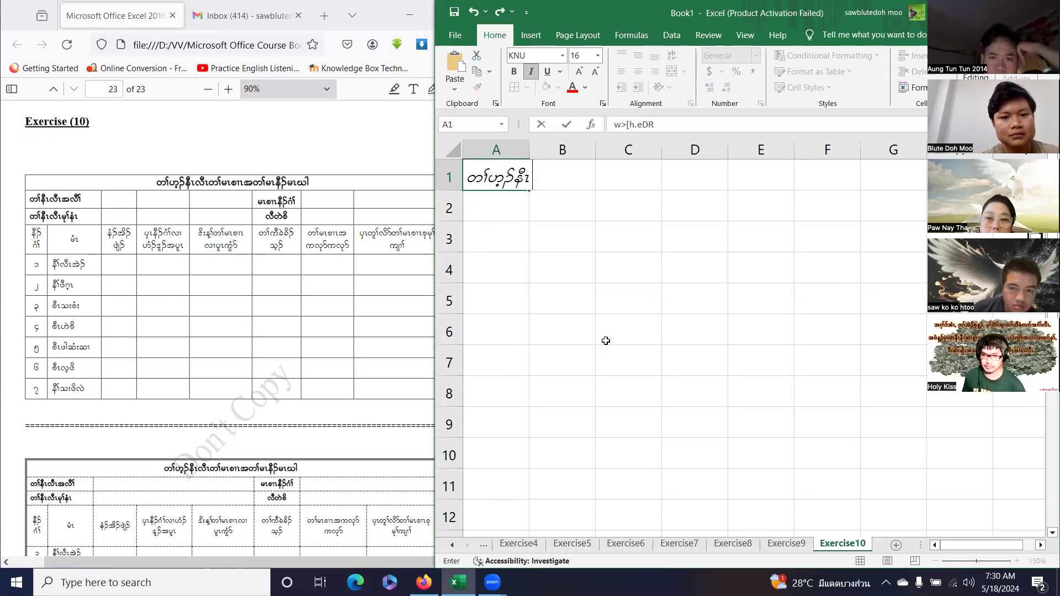
text(vDRw>rR)
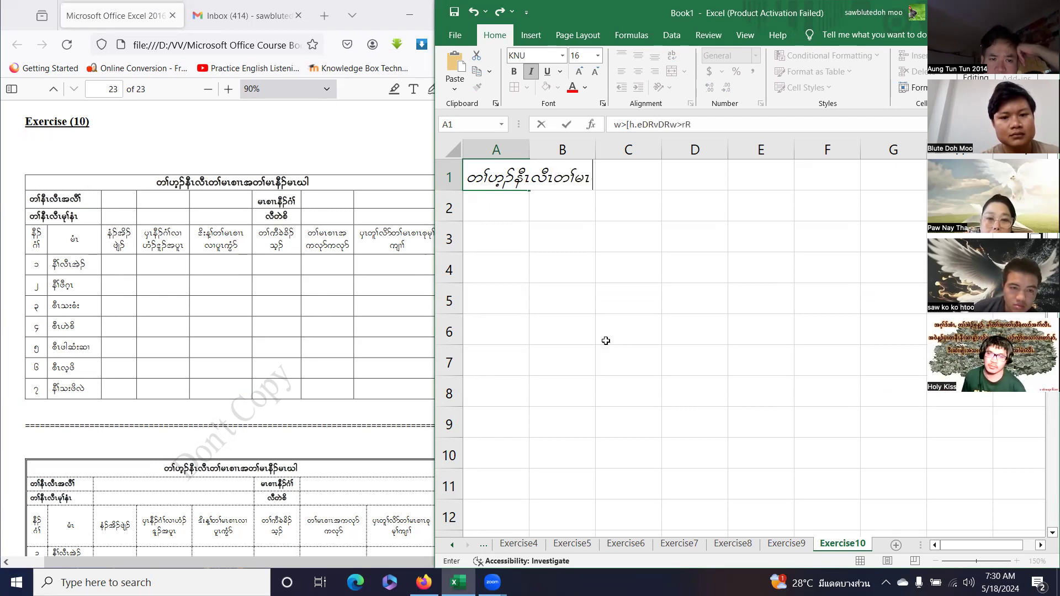
text(p)
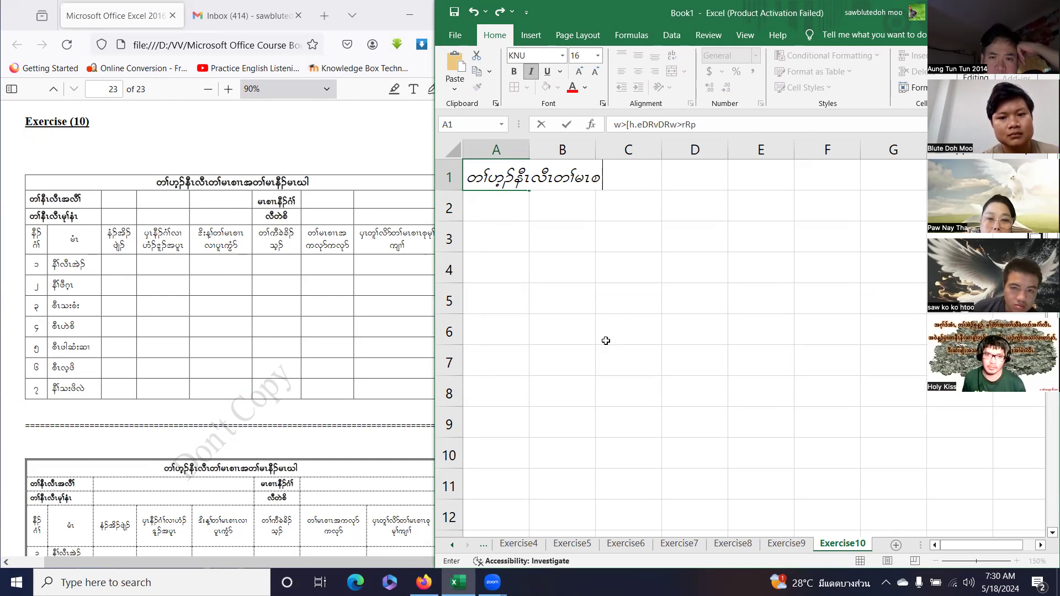
text(E)
Finish the Karen-script title in A1, fixing a typo, and commit it.
key(BackSpace)
text(E)
key(BackSpace)
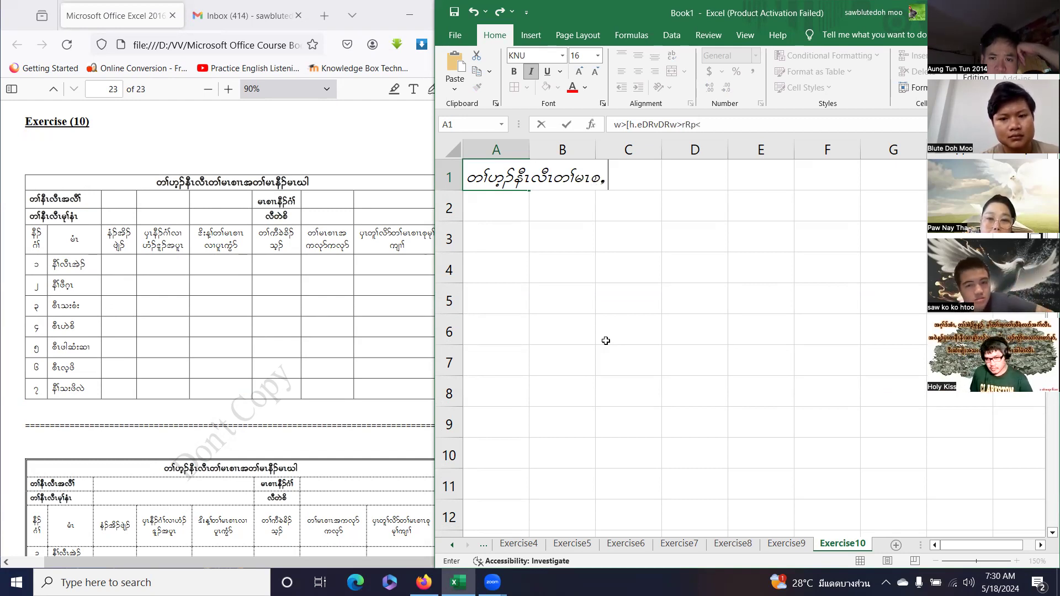
text(W)
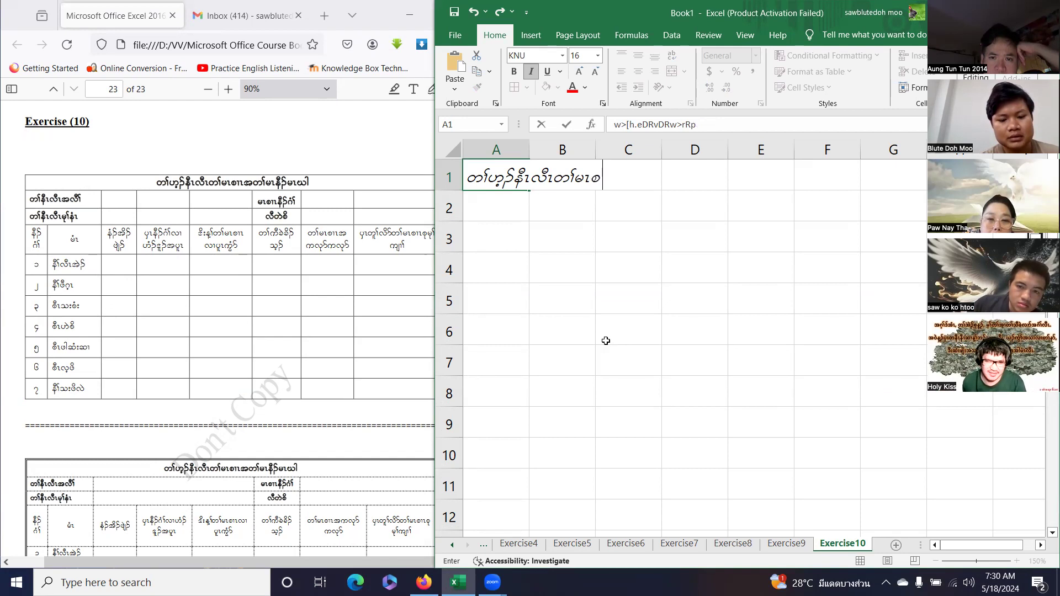
text(G)
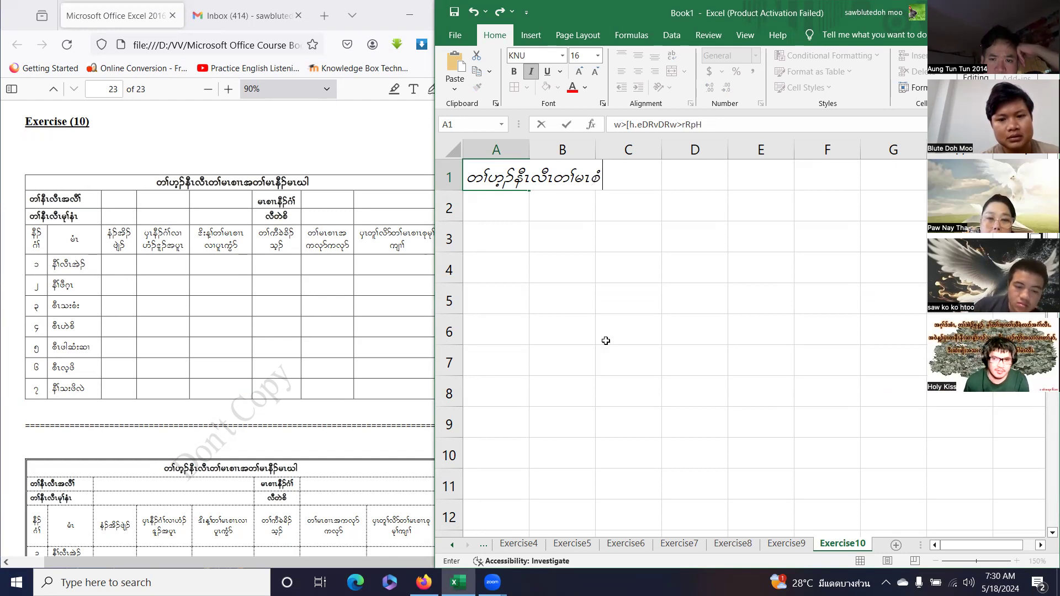
text(X)
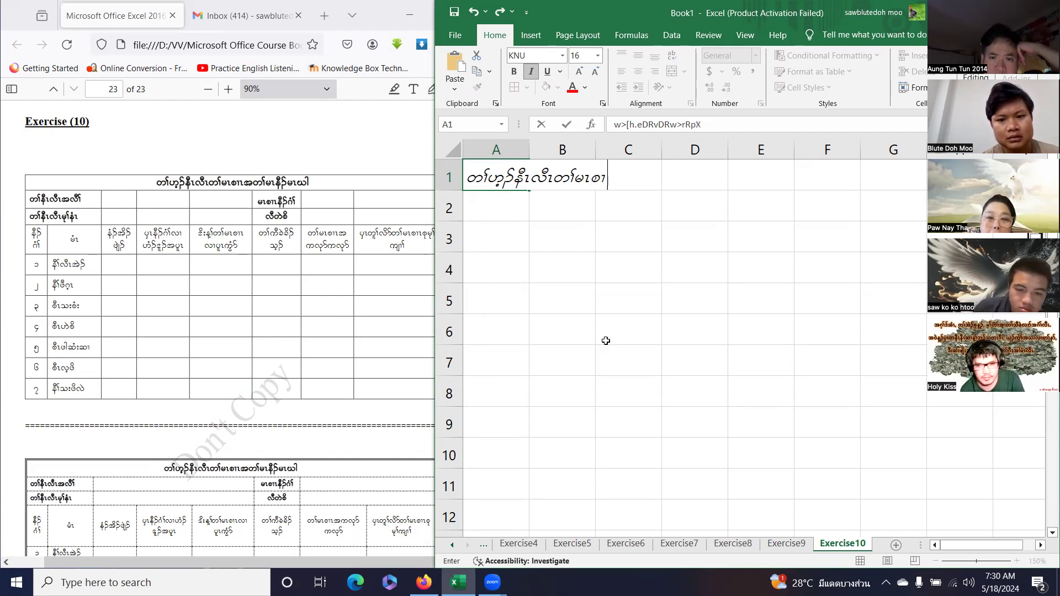
text(R)
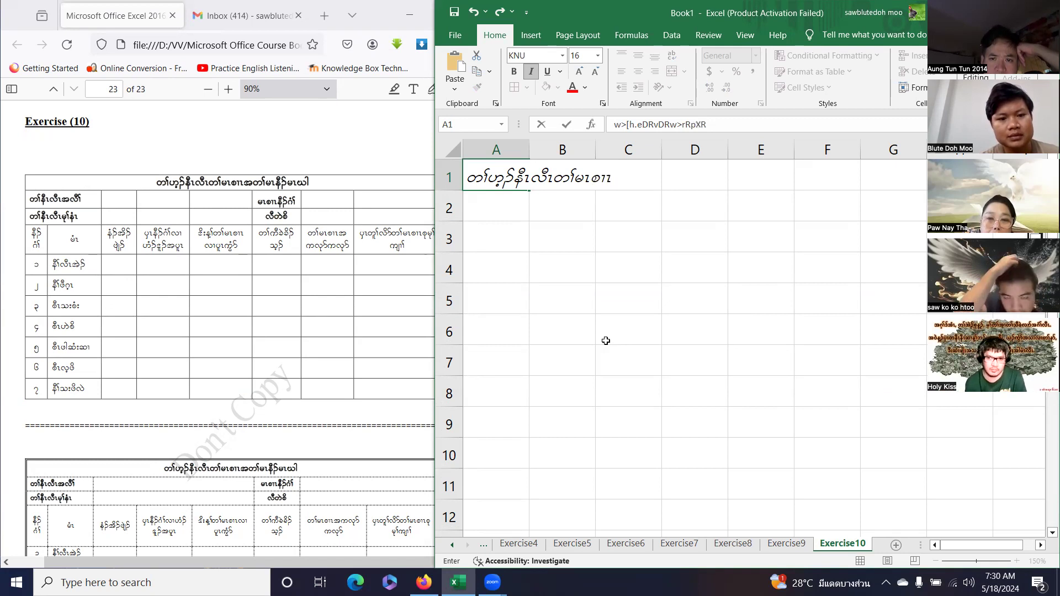
text(tw>rR)
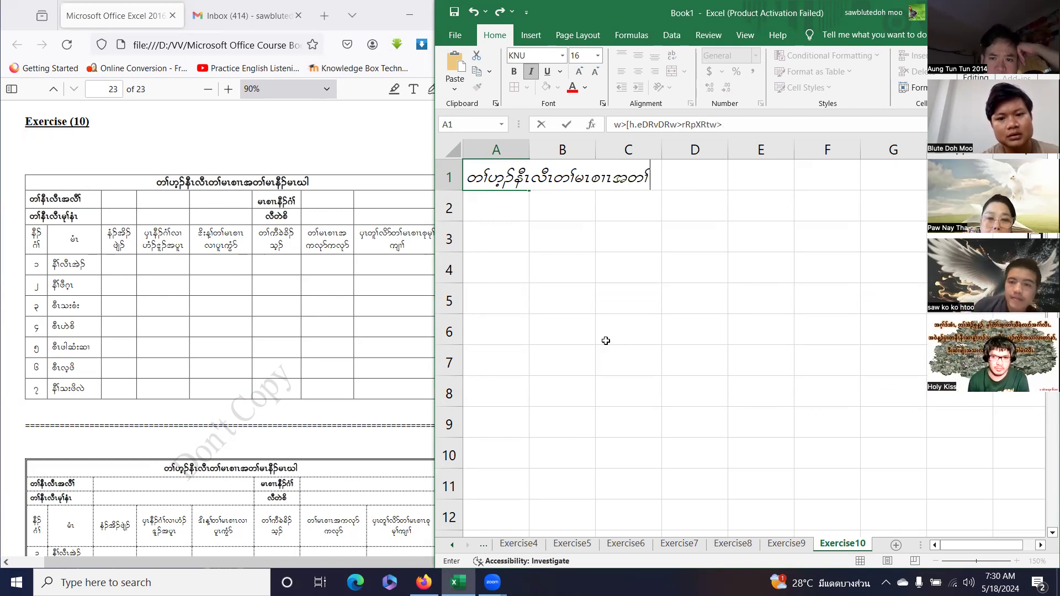
text(eD.)
text(rRE)
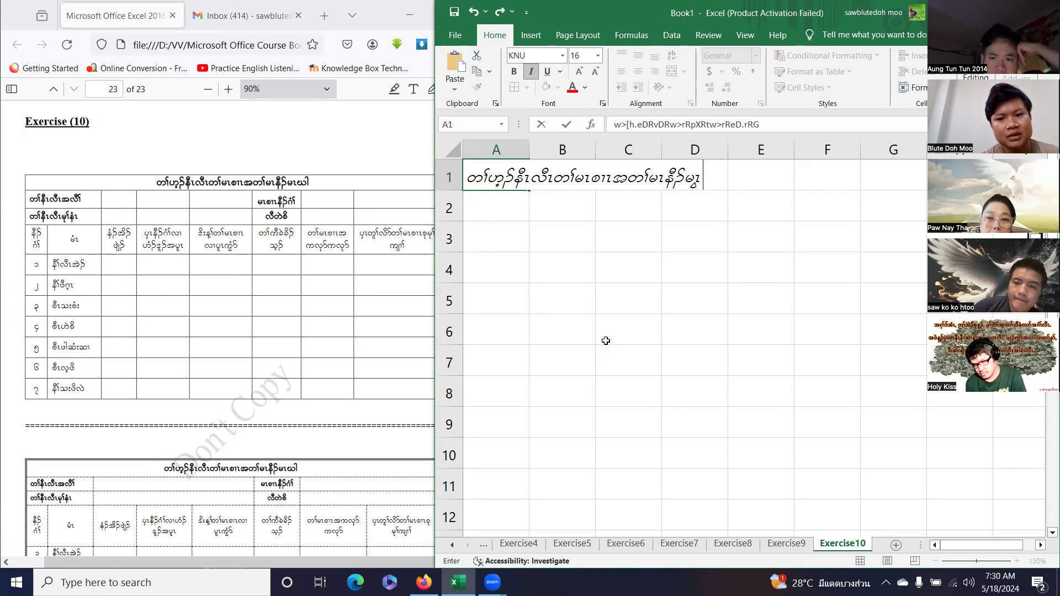
text(Cg)
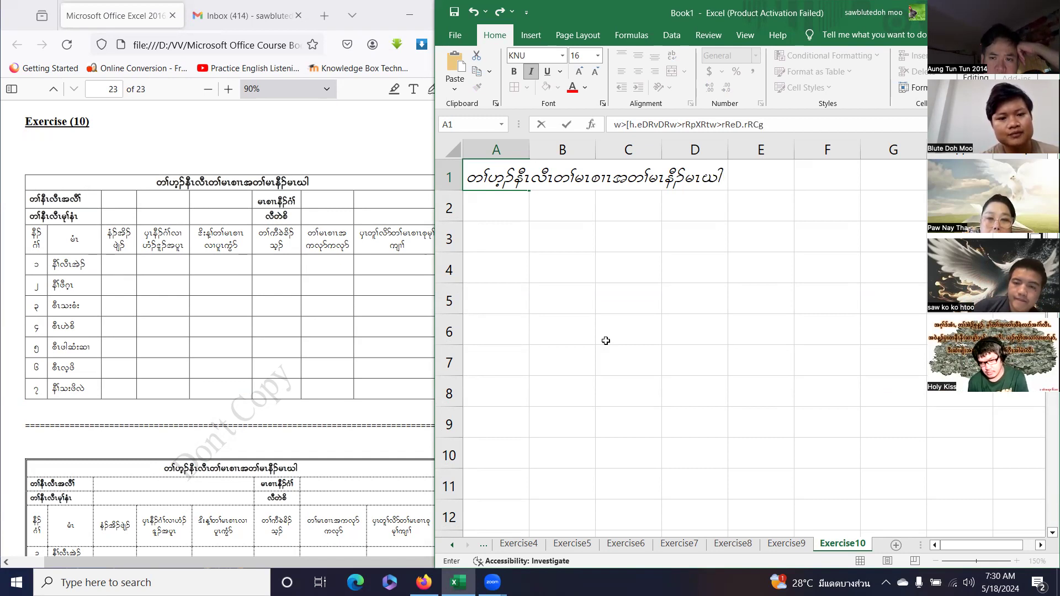
key(Return)
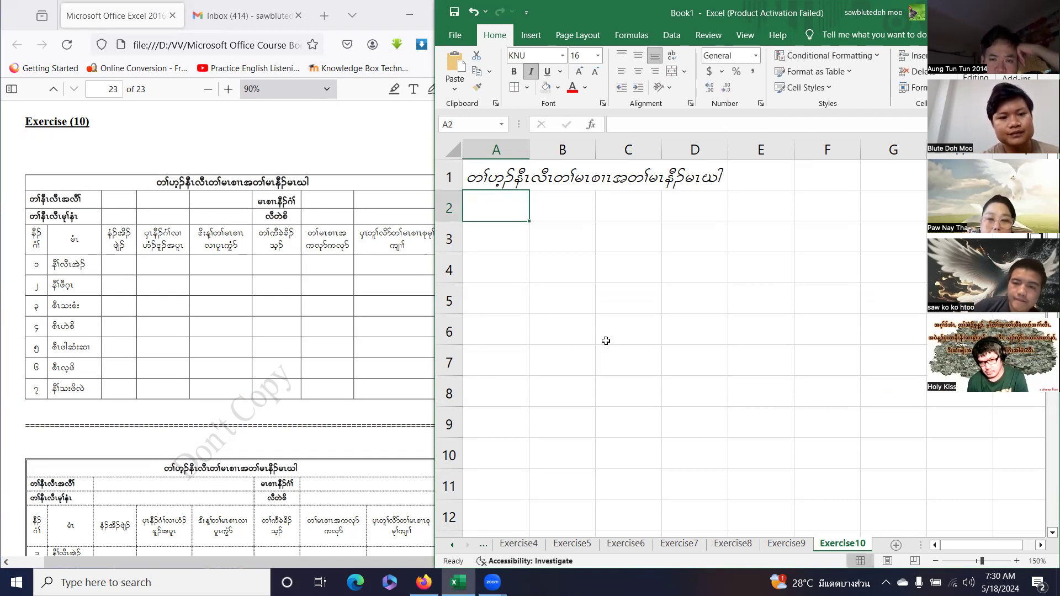
Enter the three Karen-script header labels in cells A2, A3 and A4.
text(w>)
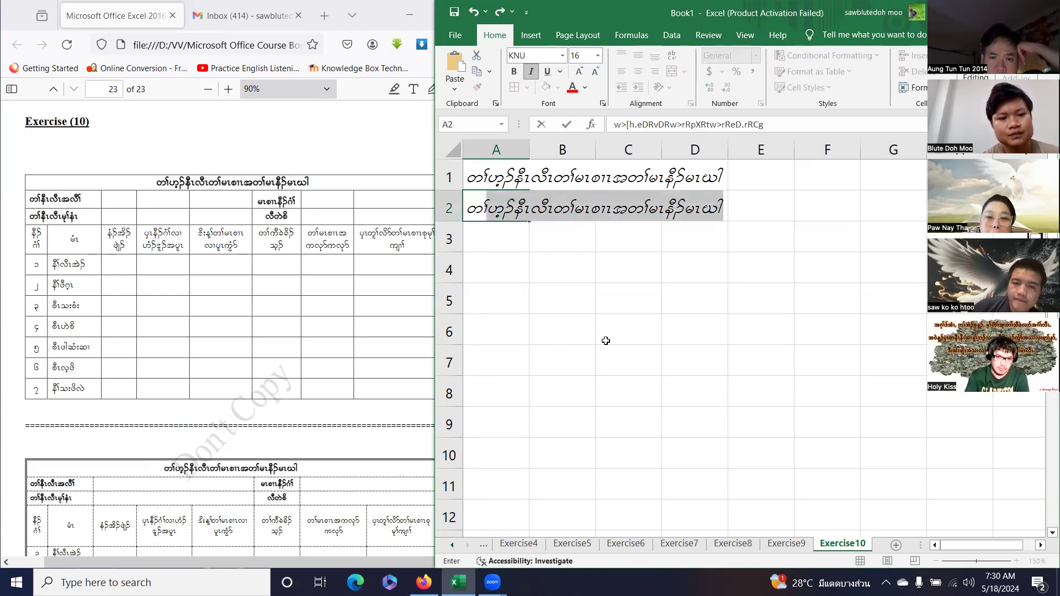
text(eDRvDRtvD>)
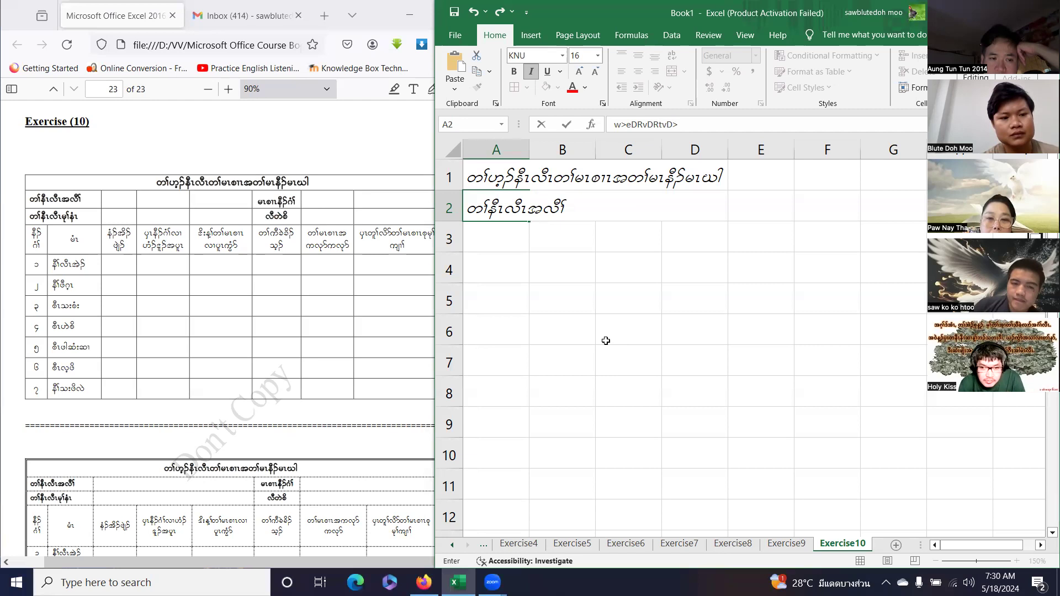
key(Return)
text(w>eD)
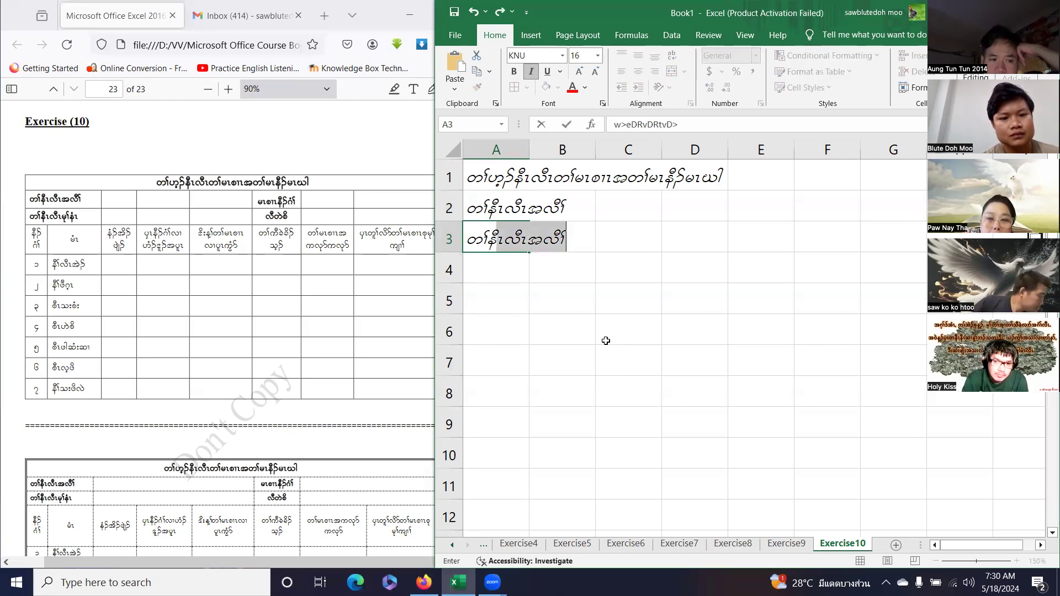
text(RvDRrk)
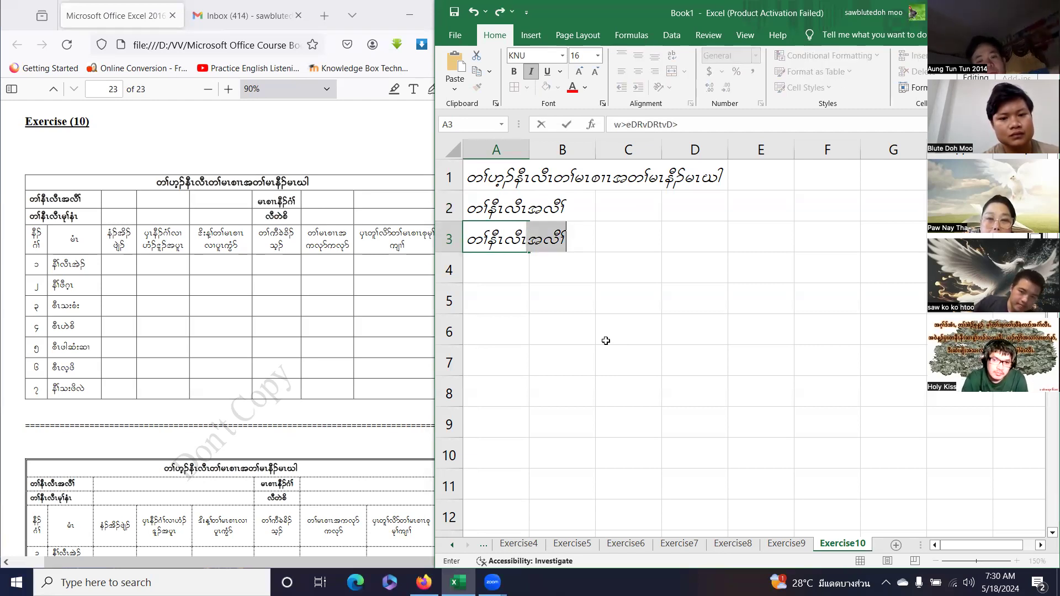
text(>e)
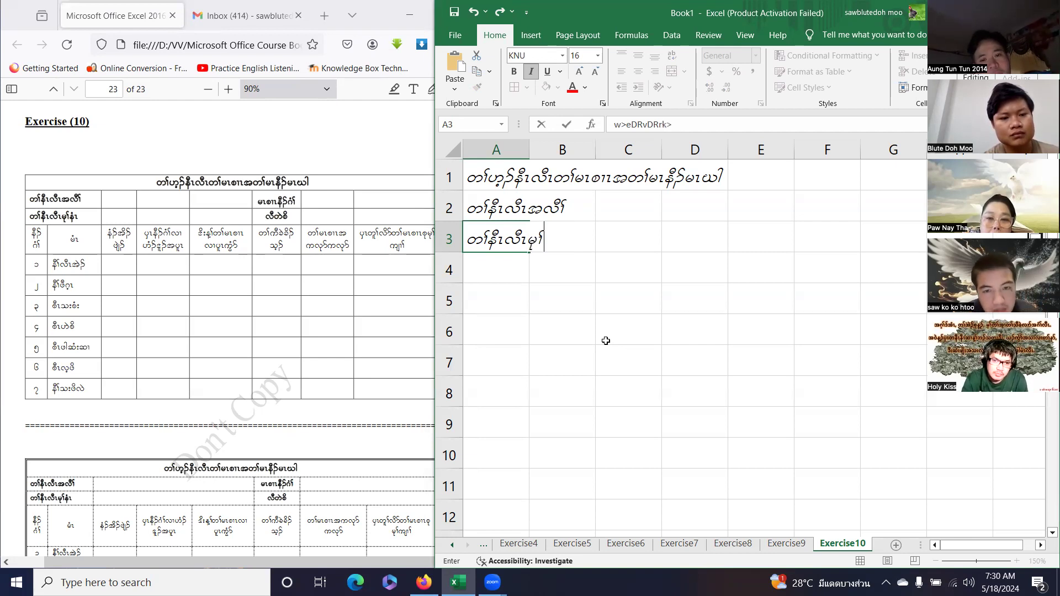
text(HR)
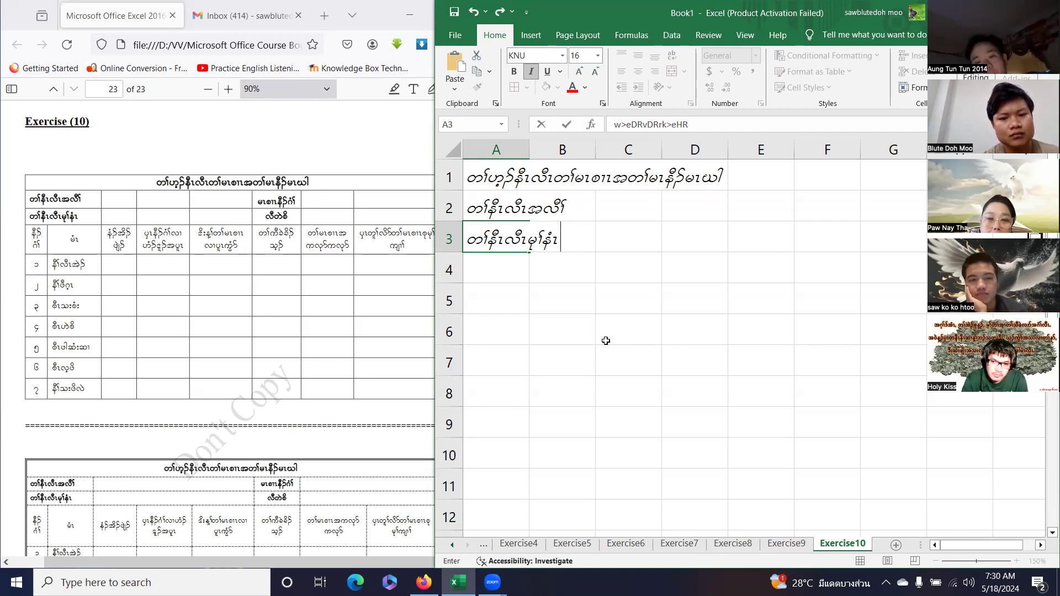
key(Return)
text(eD.*H>)
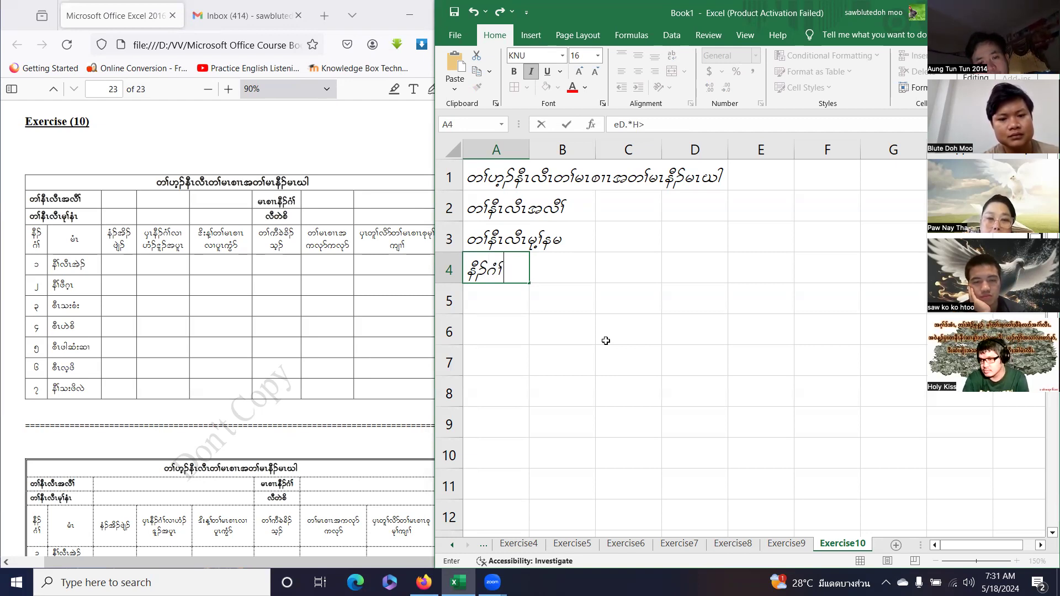
key(Return)
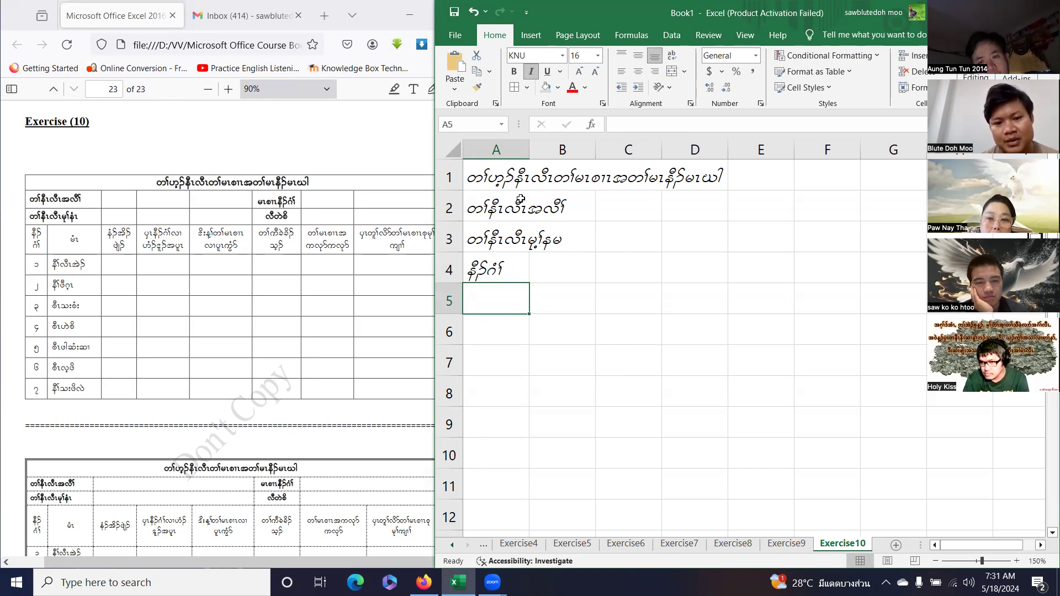
click(452, 150)
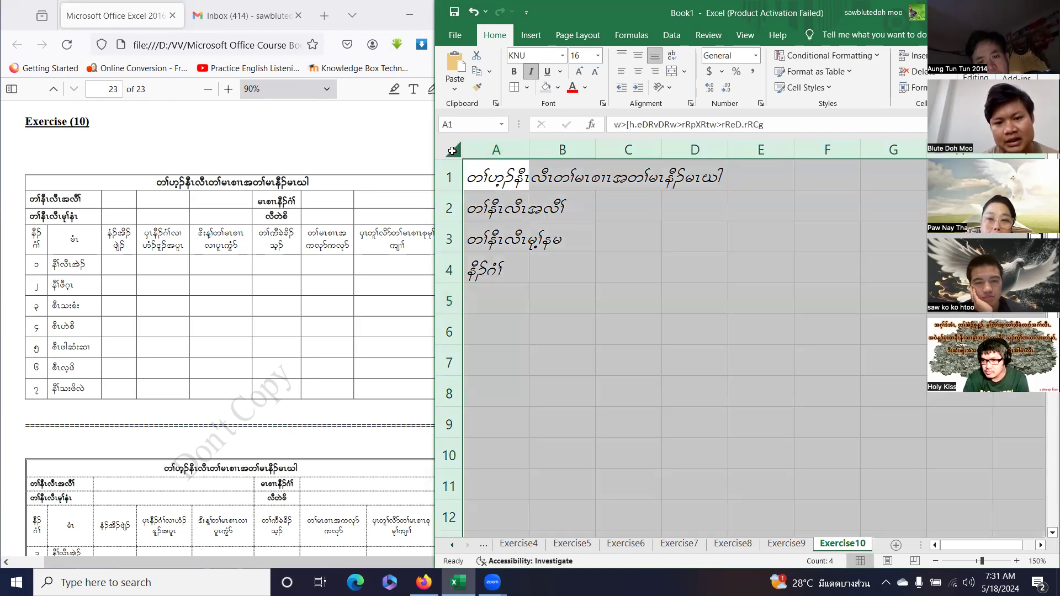
Turn italic off, then undo that change along with the A4 and A3 label entries.
click(530, 72)
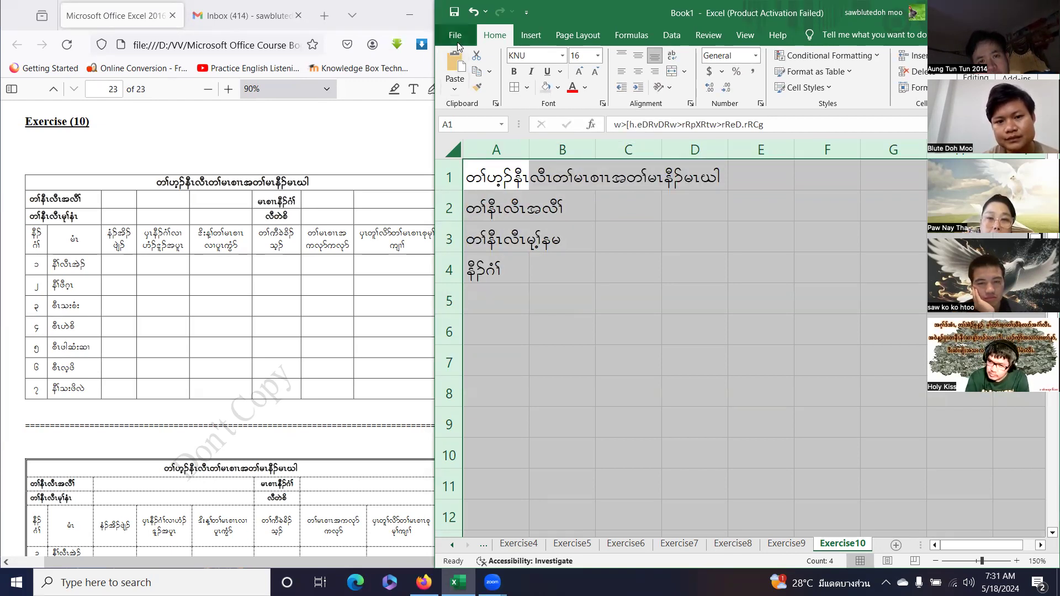
key(ctrl+z)
key(ctrl+z)
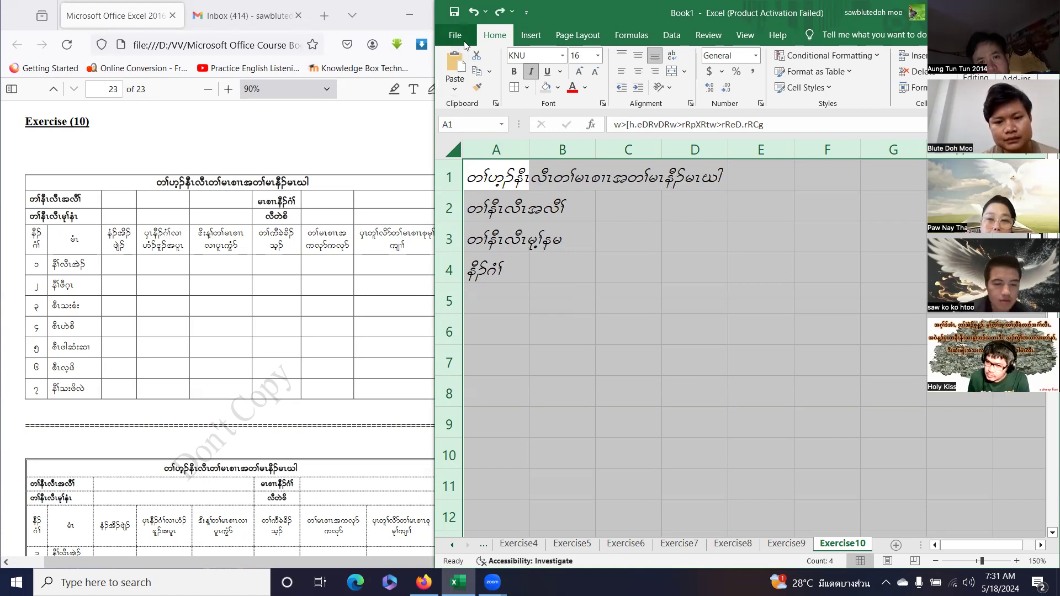
key(ctrl+z)
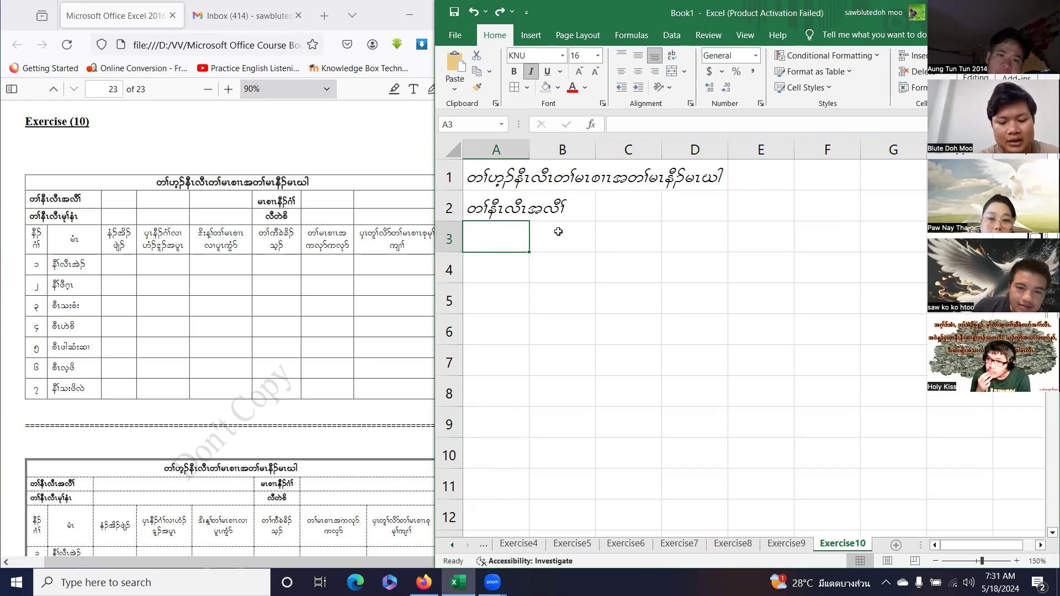
Type the third Karen-script label in A3 in KNU font, correcting typos, and commit it.
text(l)
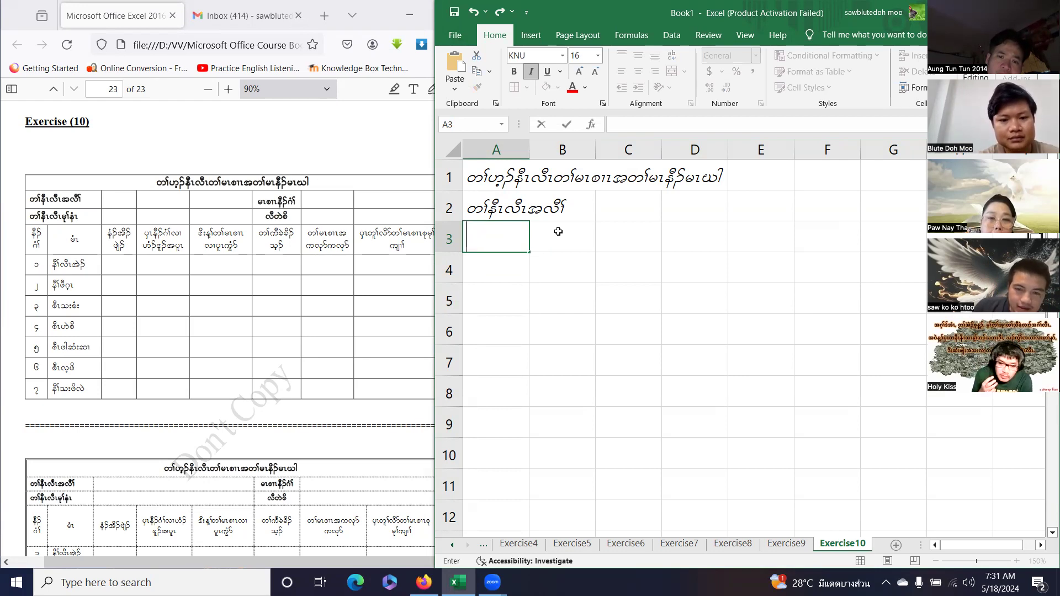
key(BackSpace)
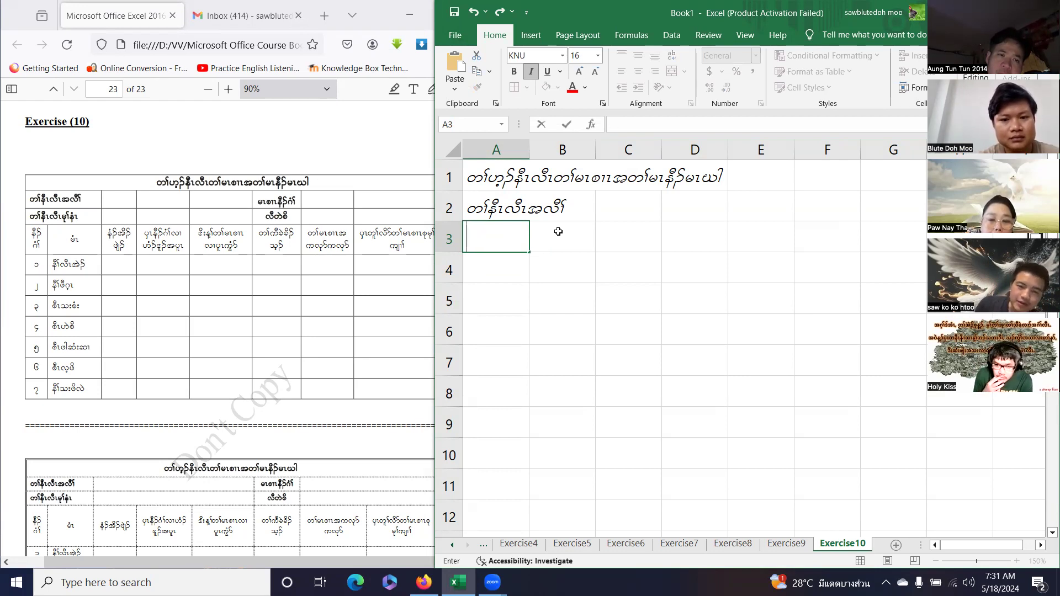
key(BackSpace)
text(K)
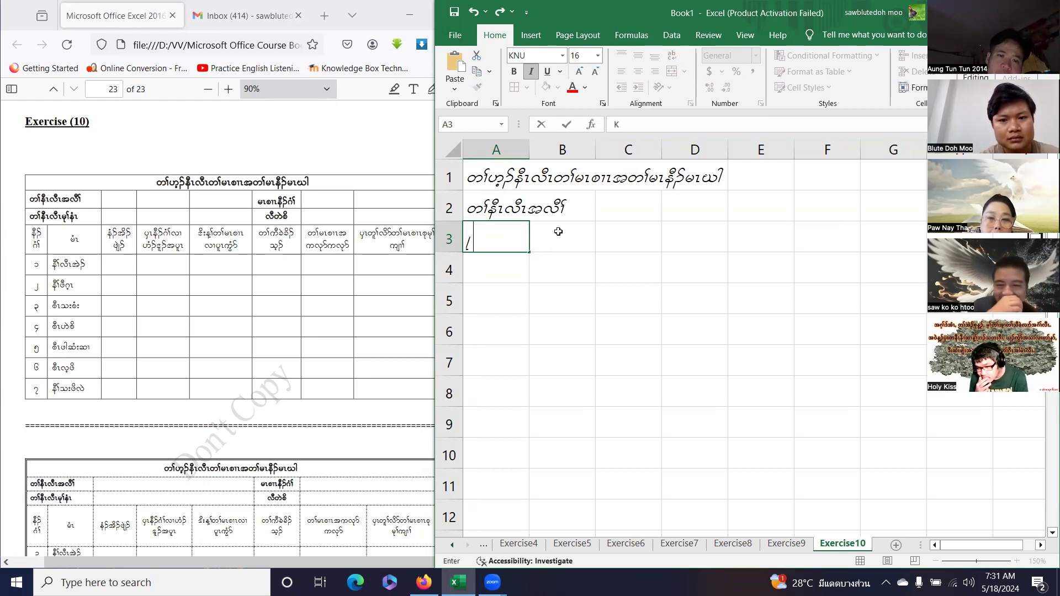
key(BackSpace)
text(a)
key(BackSpace)
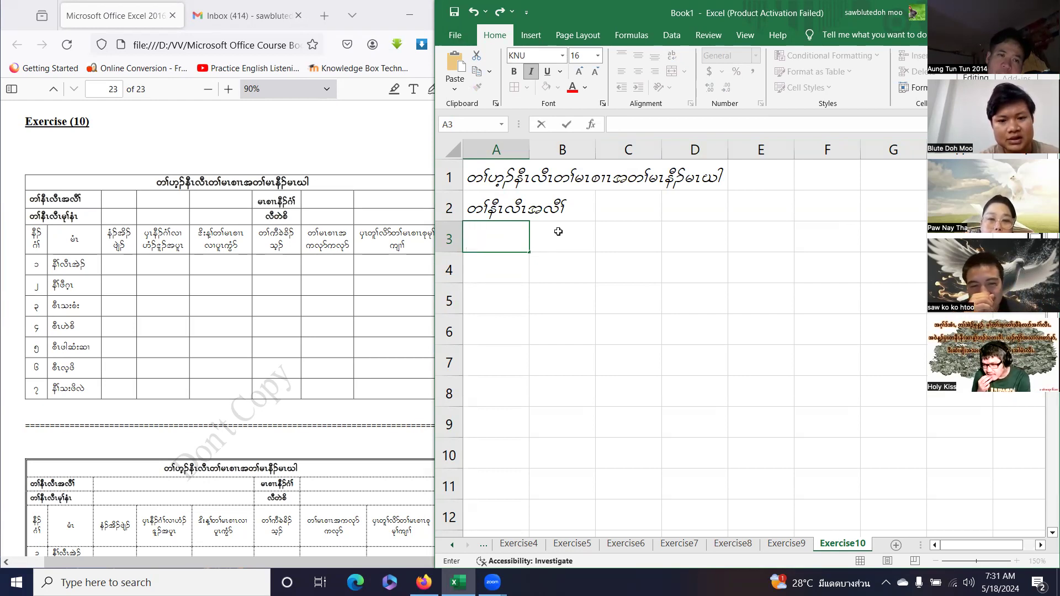
text(Mm)
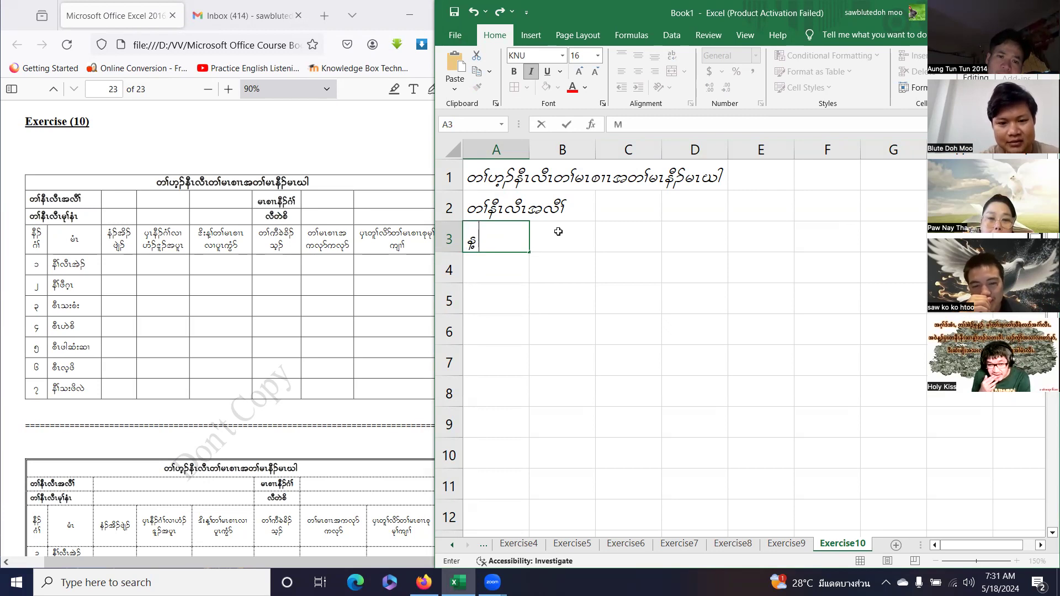
key(BackSpace)
key(BackSpace)
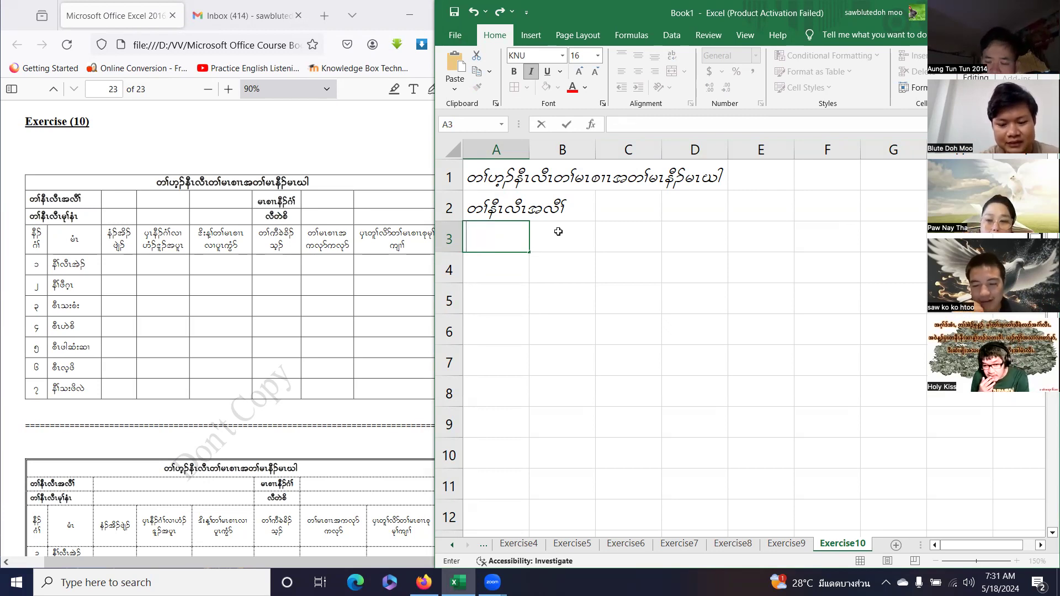
text(")
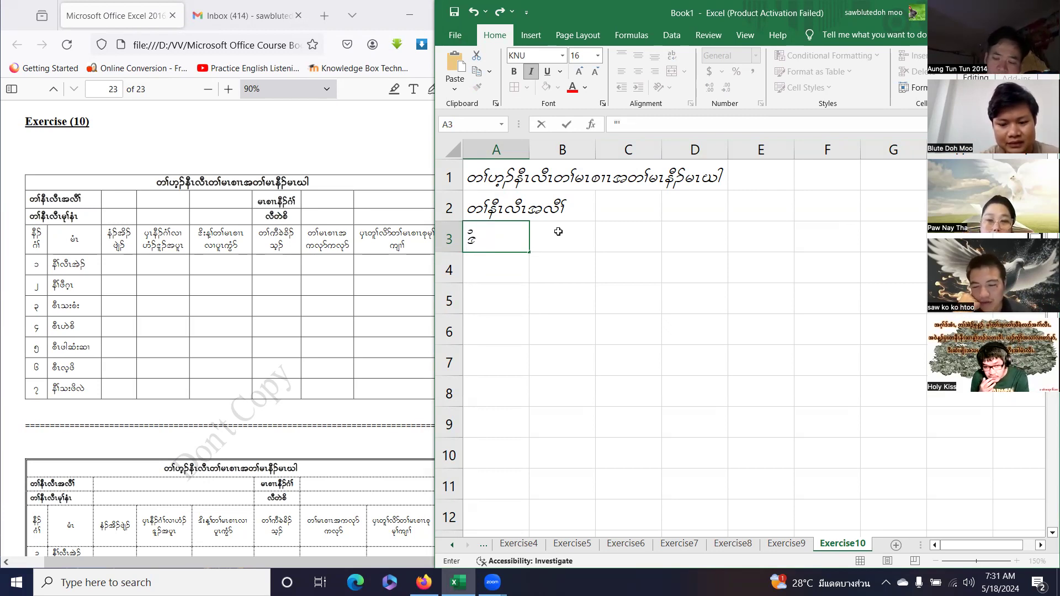
key(BackSpace)
text('d;)
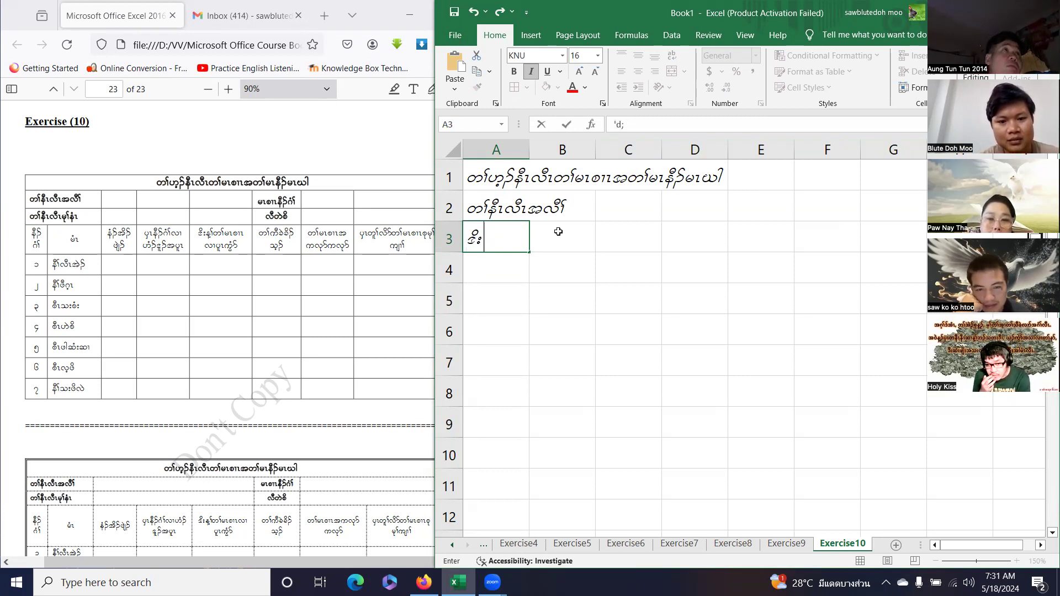
text(eh)
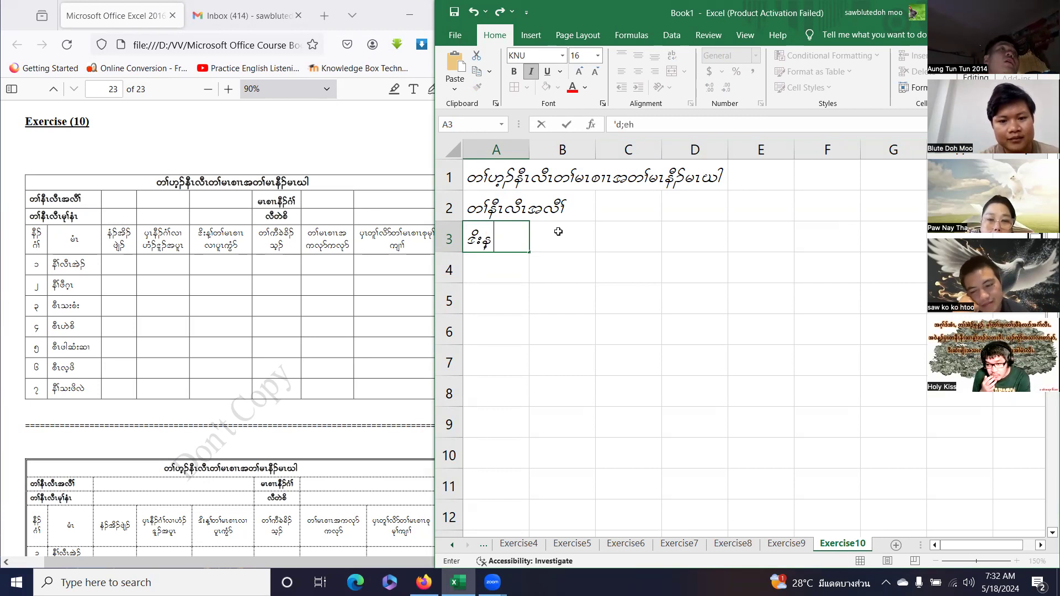
key(BackSpace)
text(N)
text(M)
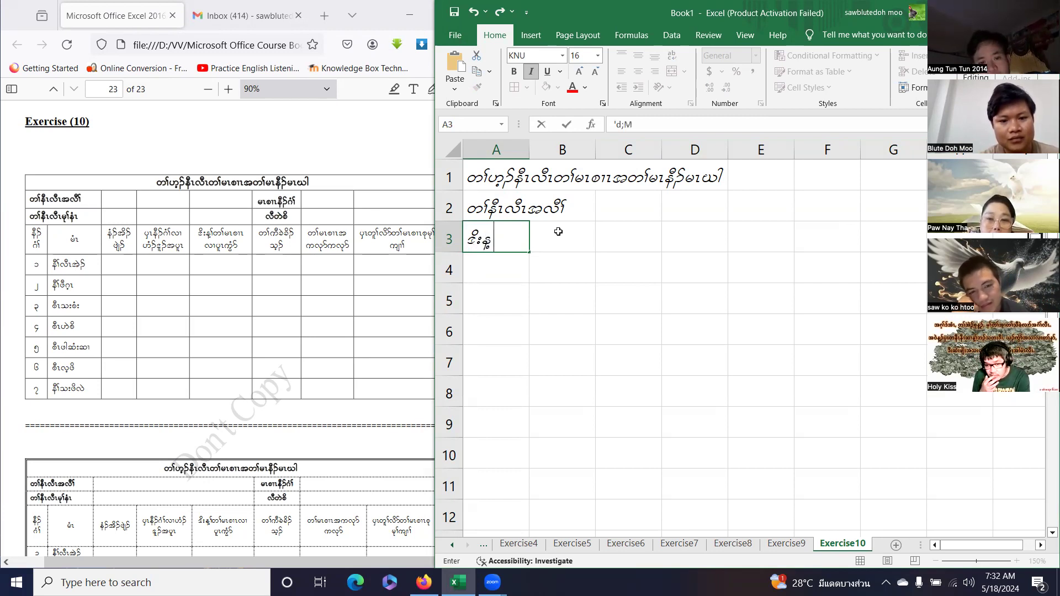
text(>w>rR)
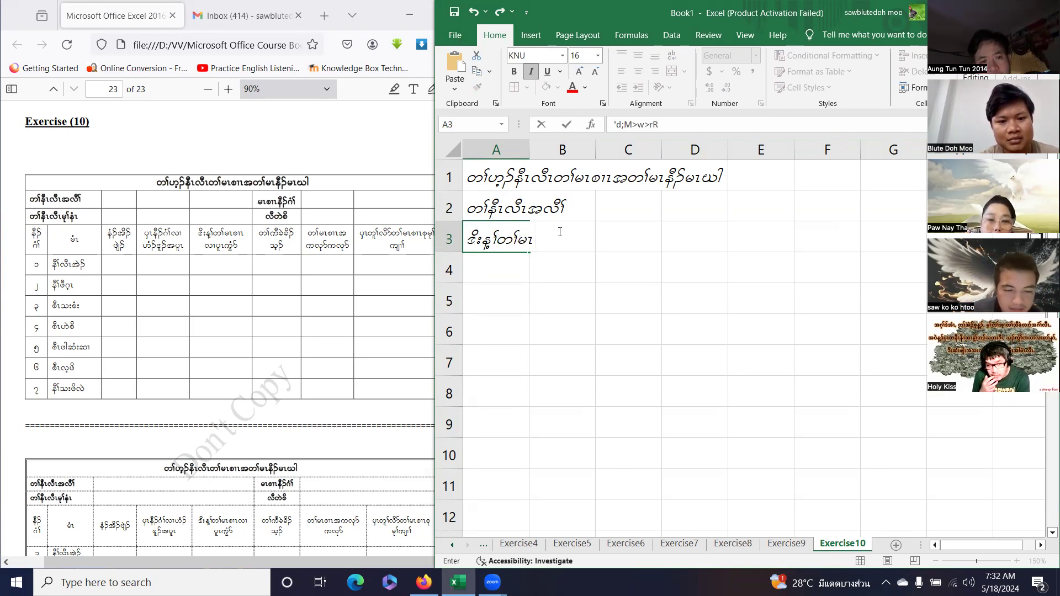
text(pXRv)
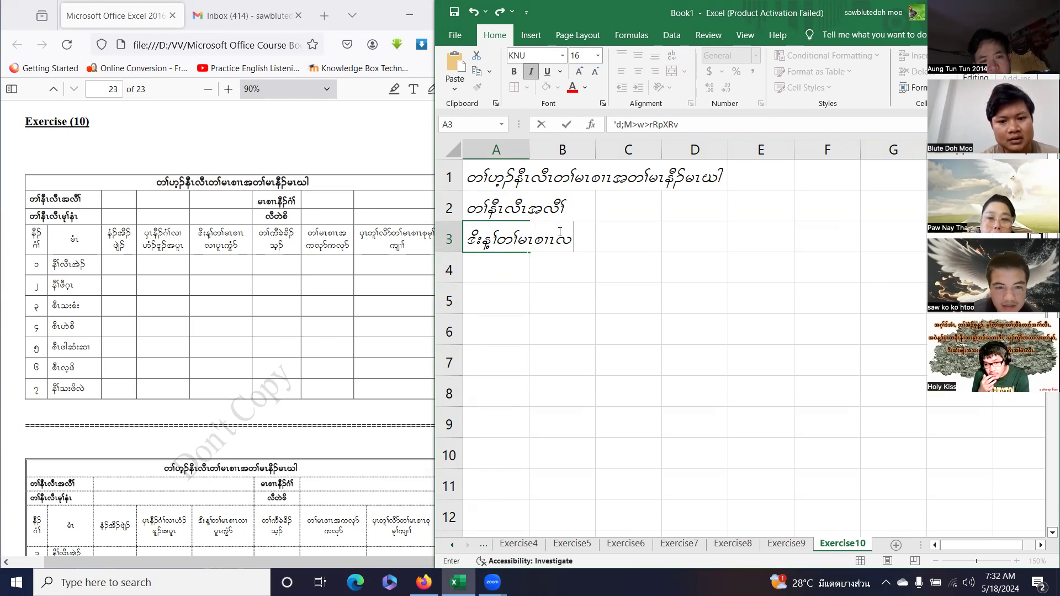
text(XylRuGH)
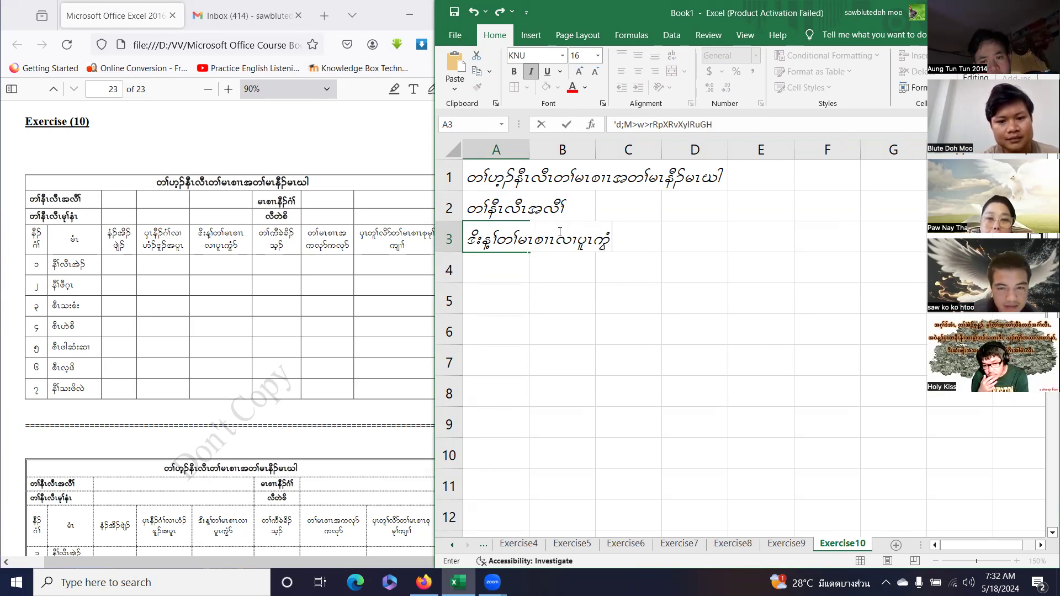
text(m)
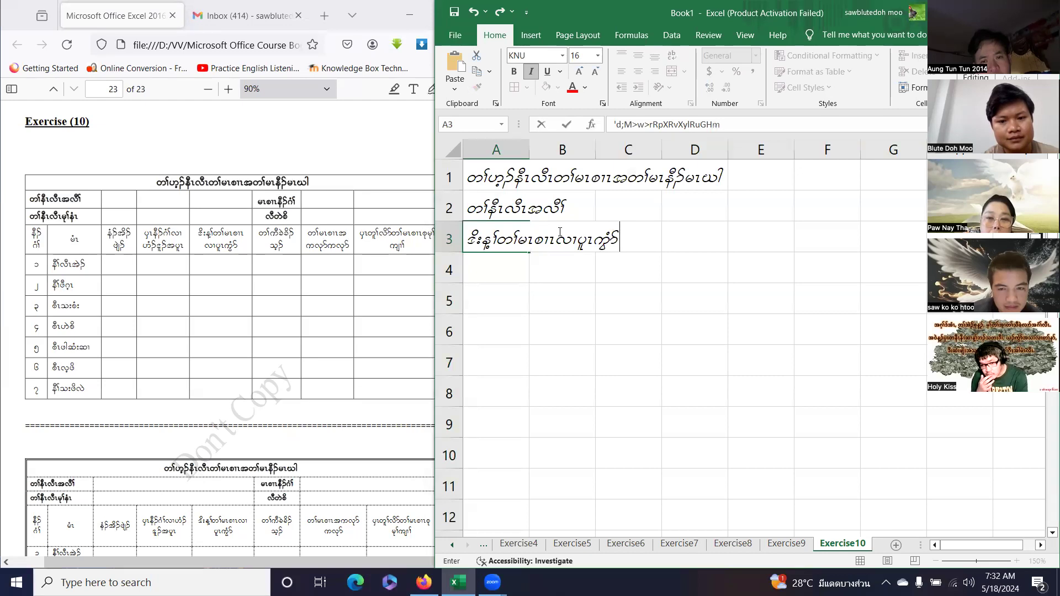
key(Return)
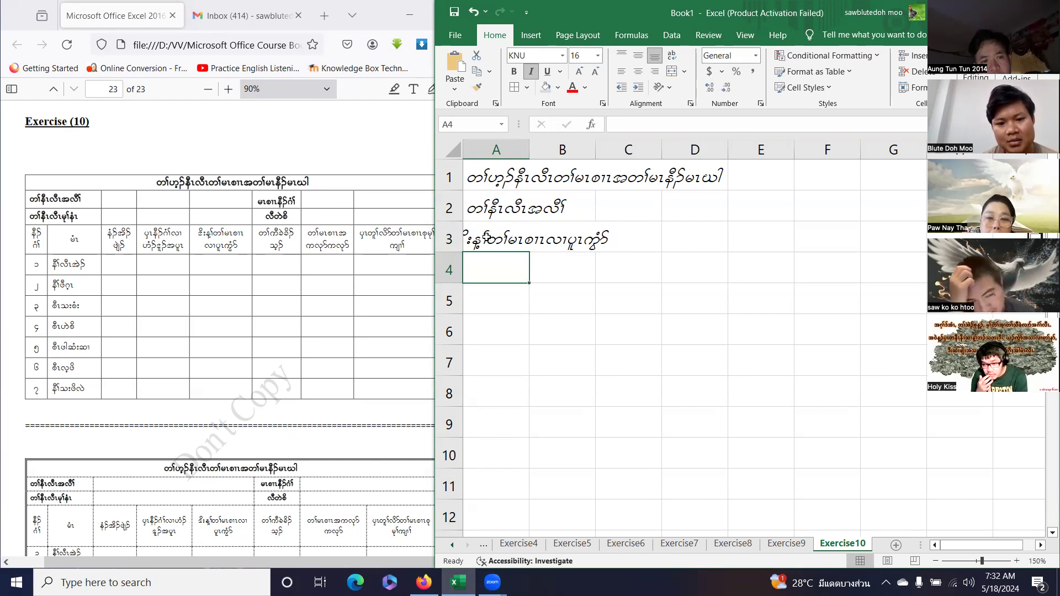
double_click(470, 243)
click(469, 244)
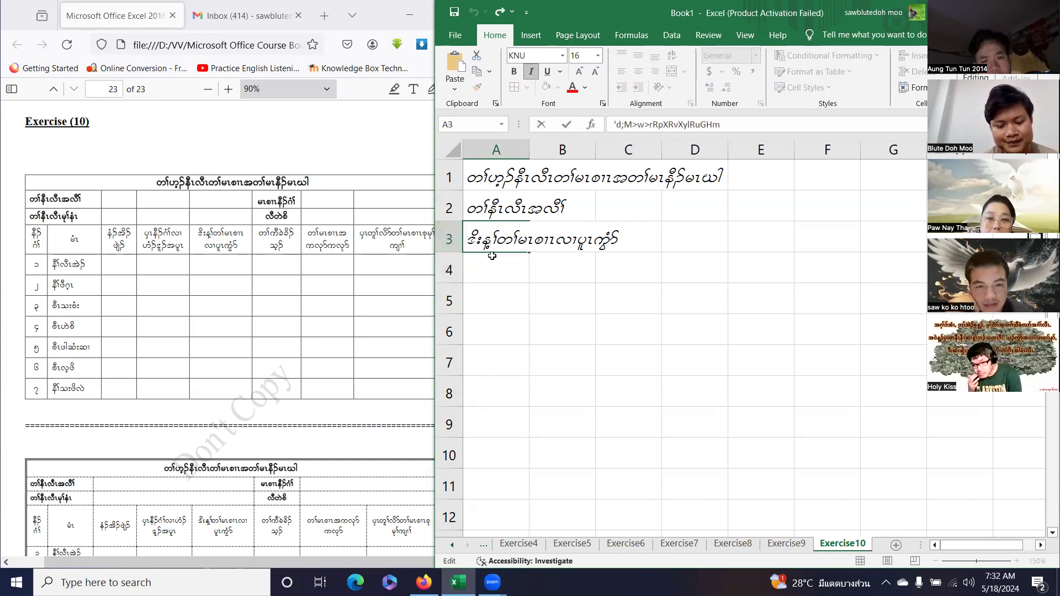
click(492, 256)
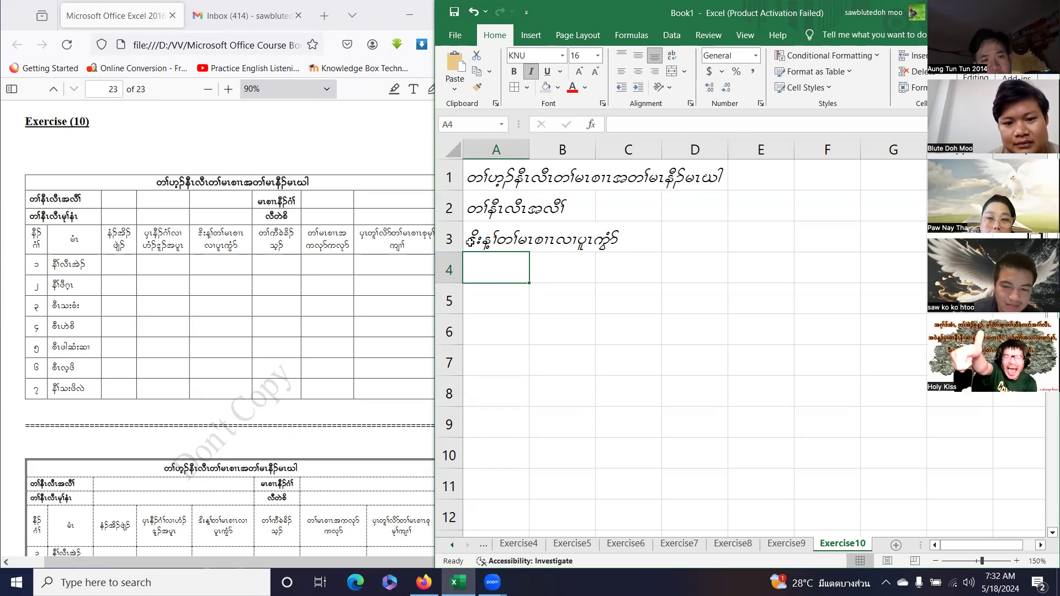
click(453, 150)
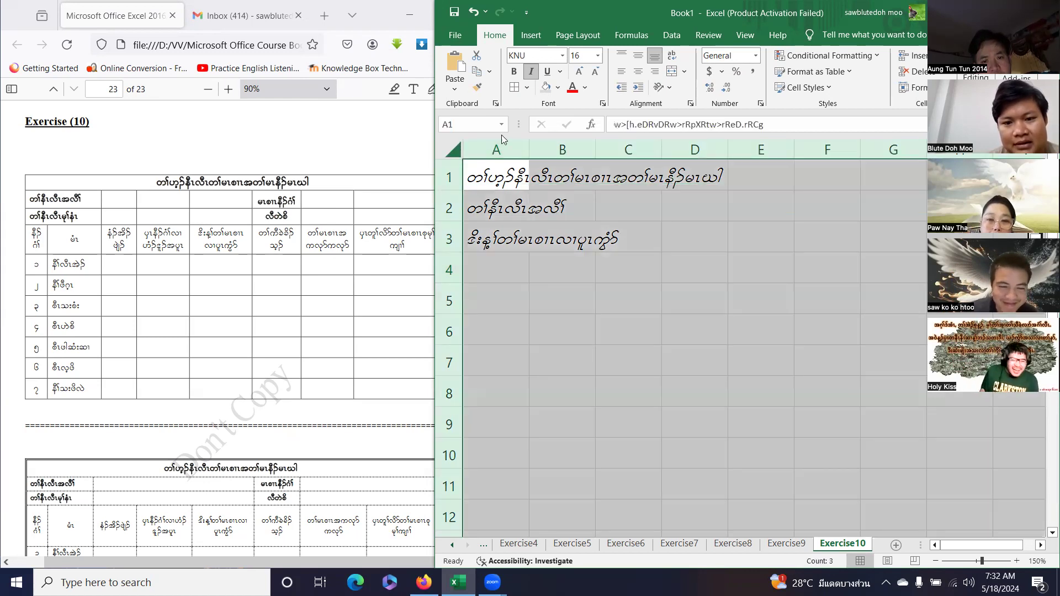
click(531, 71)
click(518, 271)
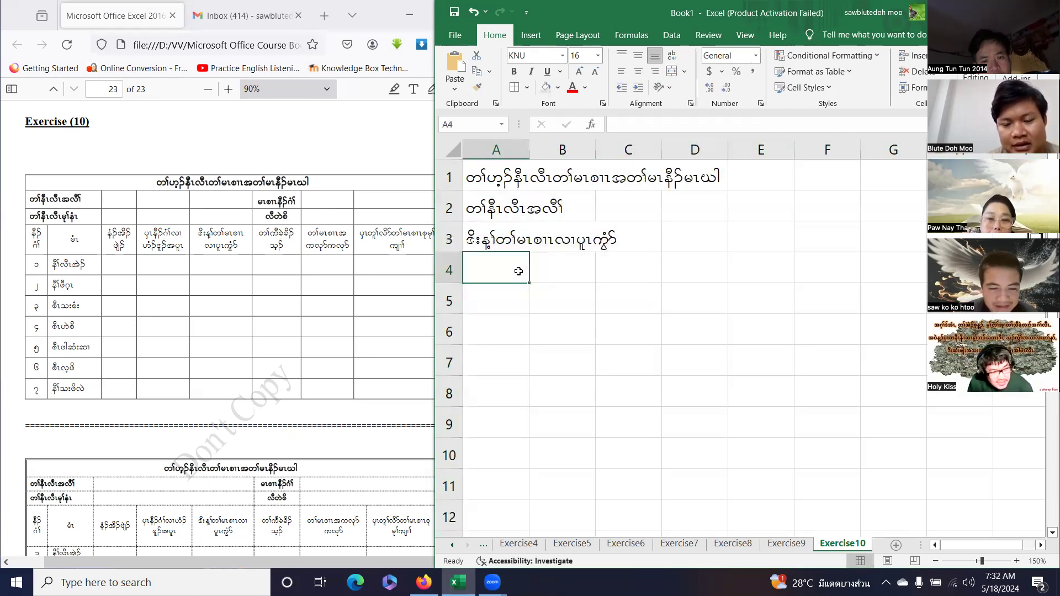
click(454, 150)
click(531, 71)
click(494, 265)
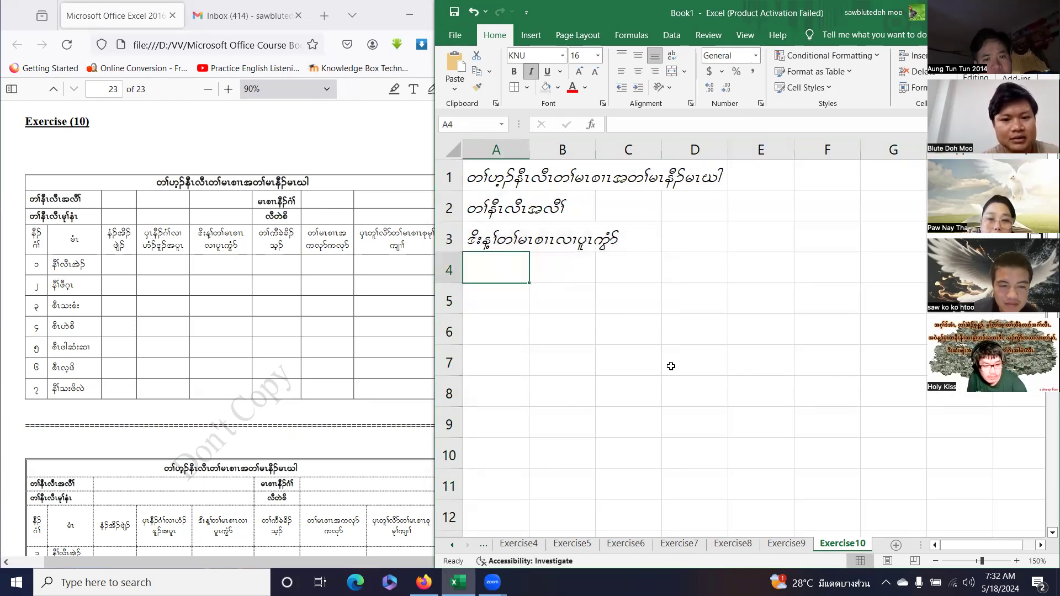
text(w>eDRvDR)
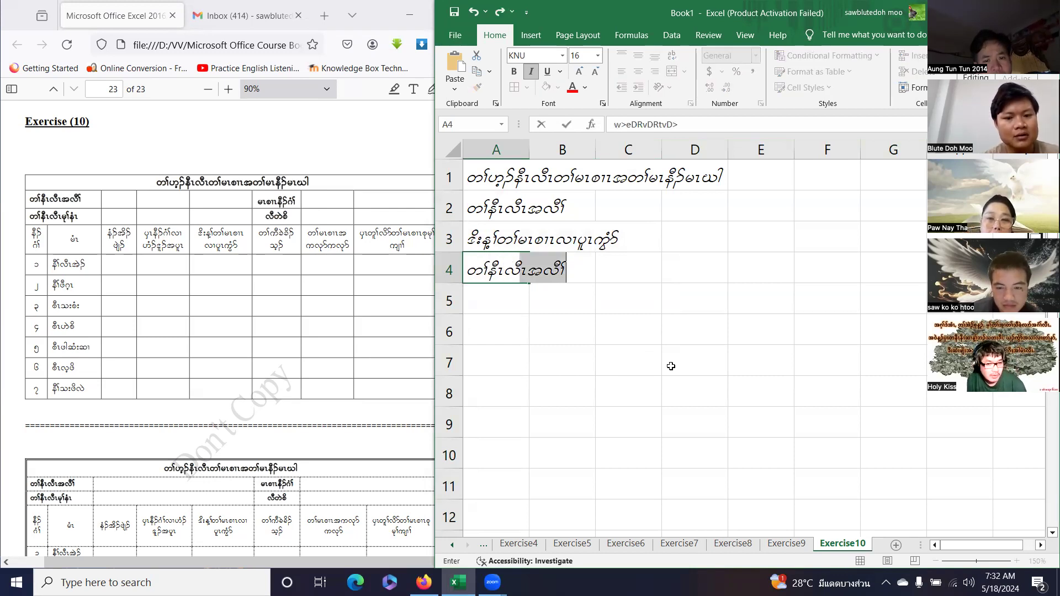
text(rk>)
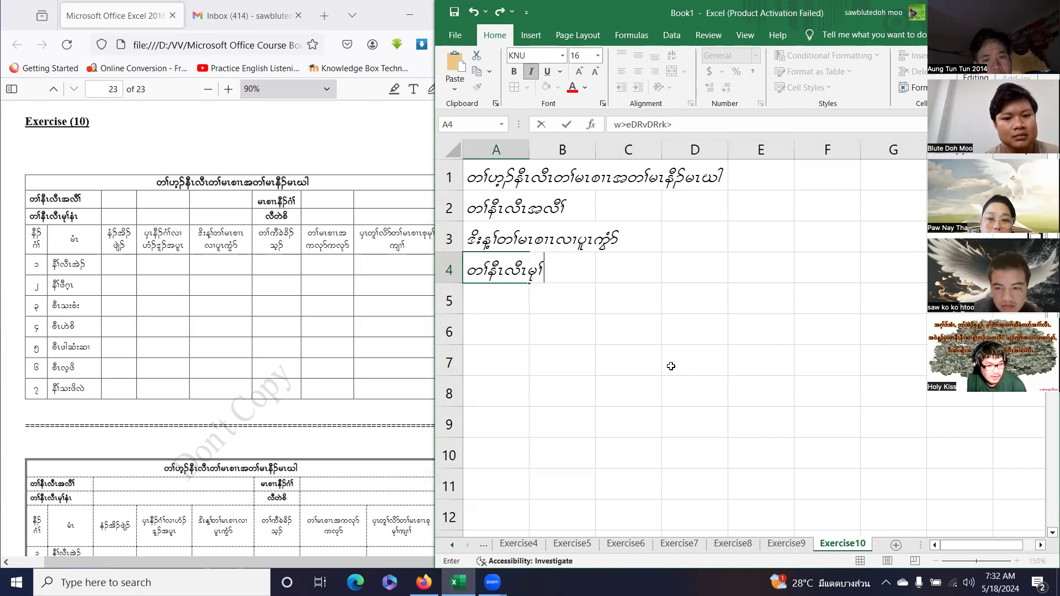
text(er)
Commit the A4 label, undo and redo it, then correct its ending to 'eHR'.
key(Return)
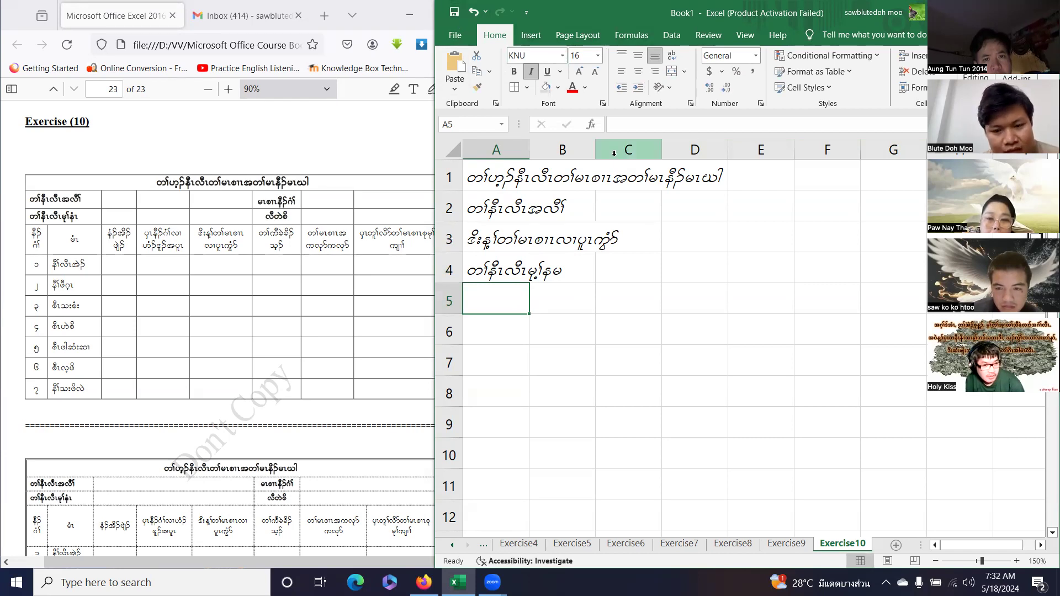
key(ctrl+z)
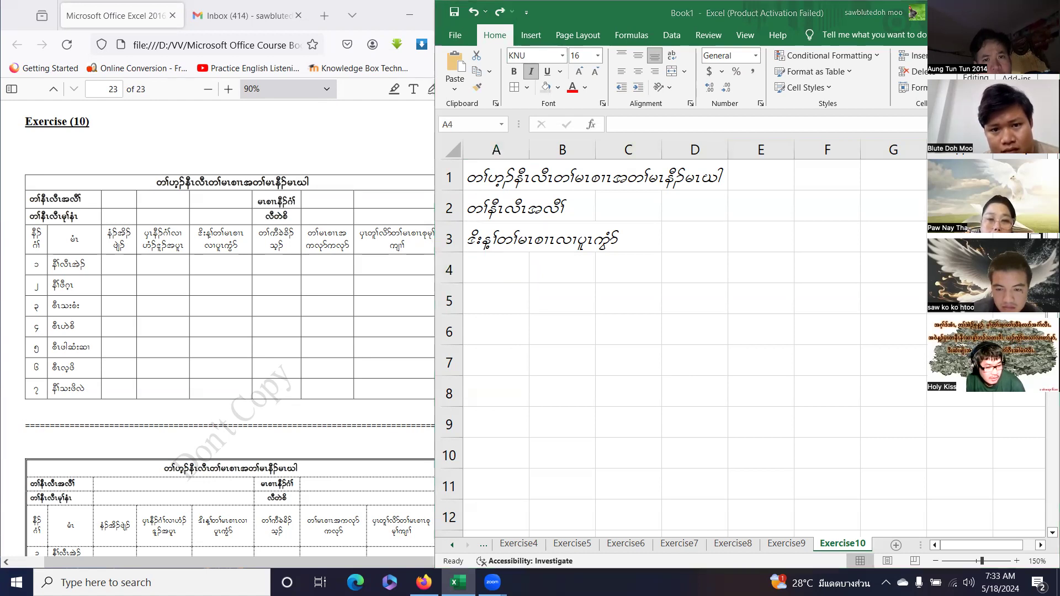
click(499, 16)
double_click(499, 269)
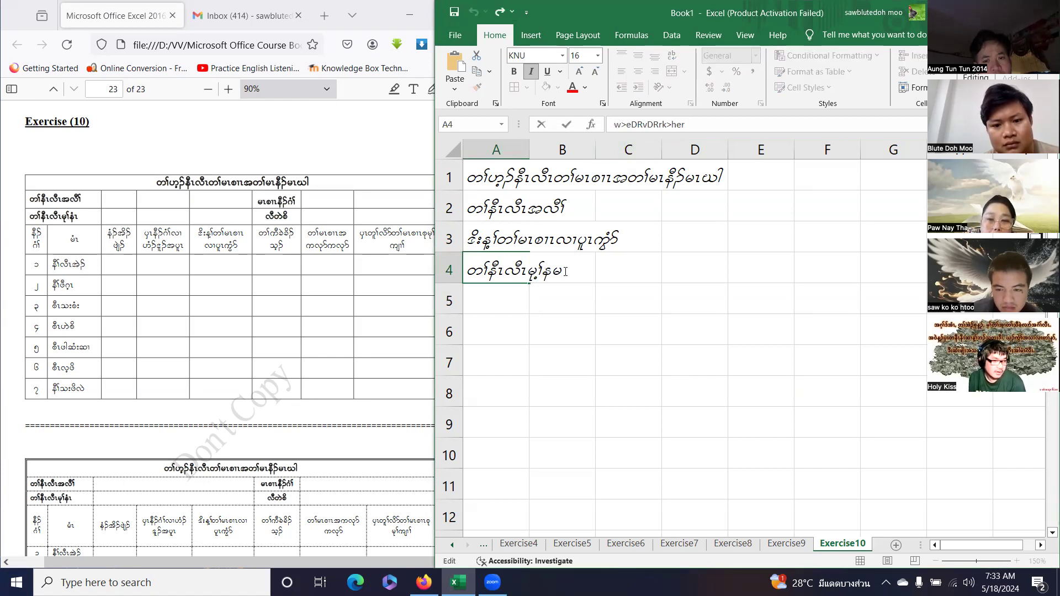
key(BackSpace)
key(BackSpace)
key(BackSpace)
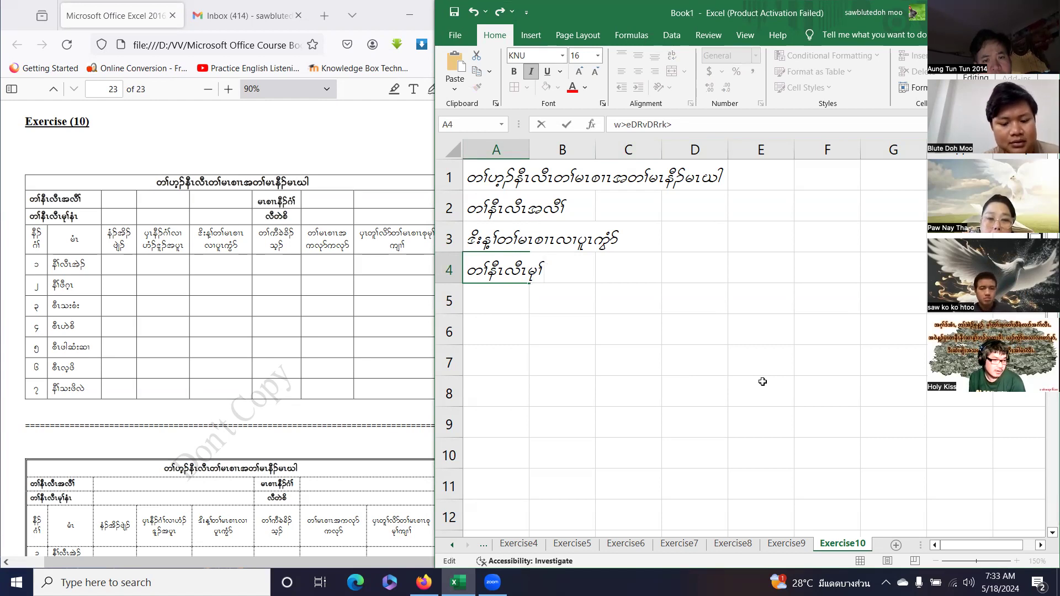
text(eHR)
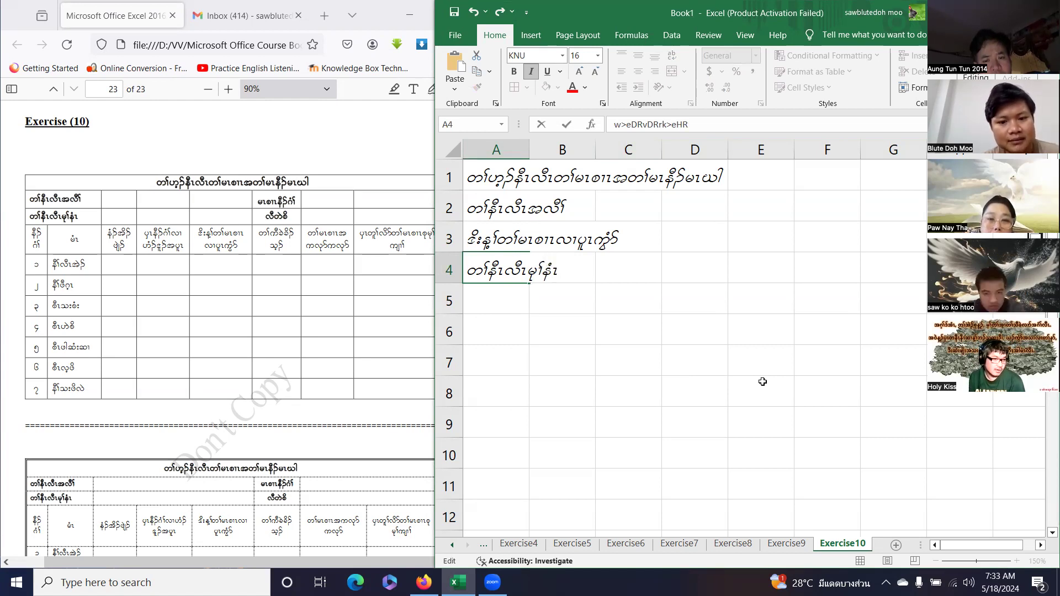
key(Return)
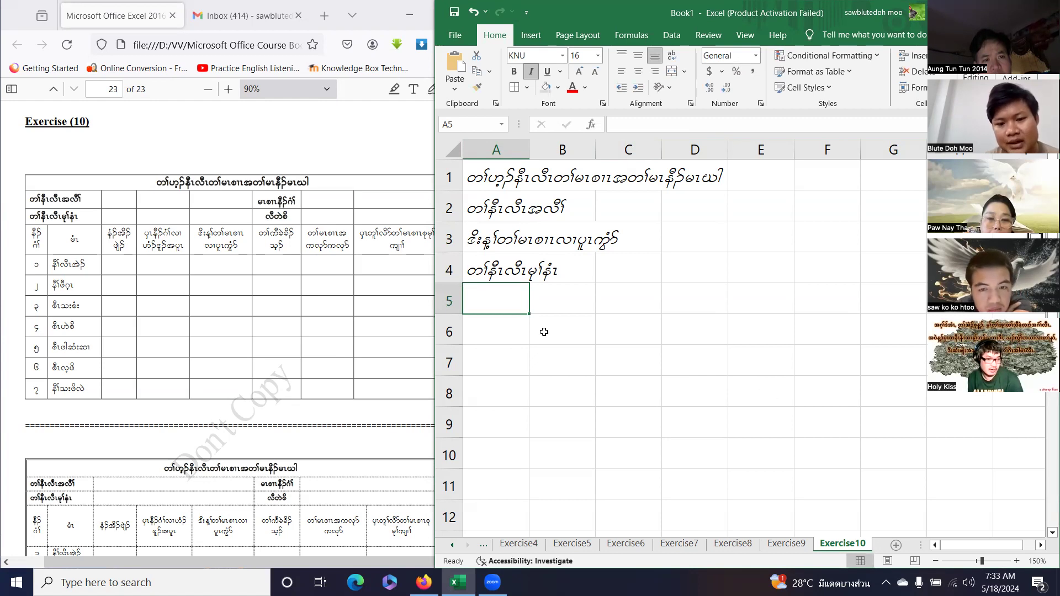
Remove italic from all four heading lines on the sheet.
click(453, 150)
click(530, 71)
click(540, 363)
click(674, 299)
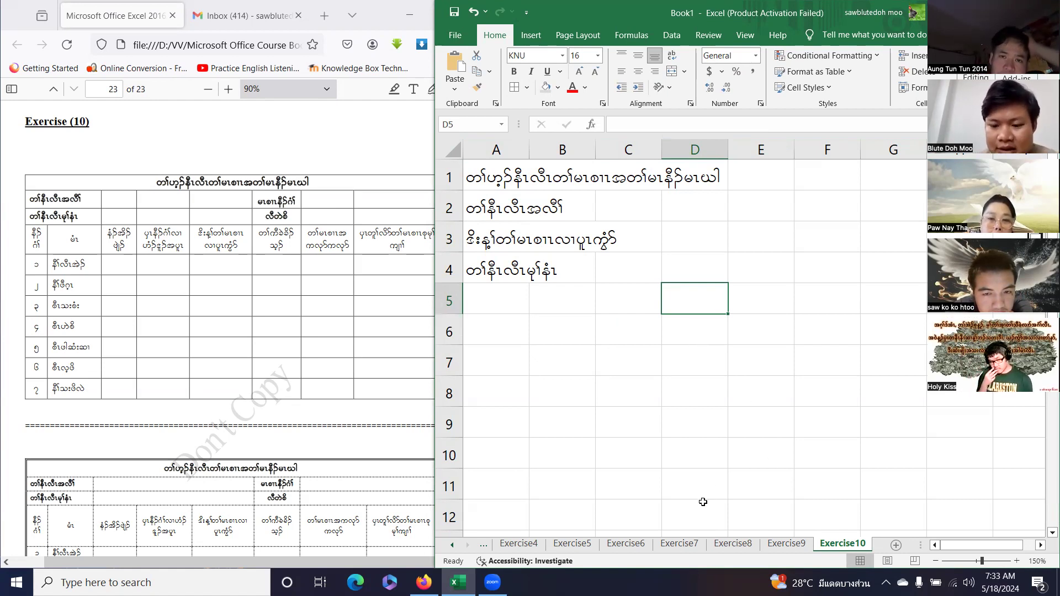
Flip through the Exercise5 and Exercise10 tabs, ending on the Exercise6 results sheet.
click(588, 546)
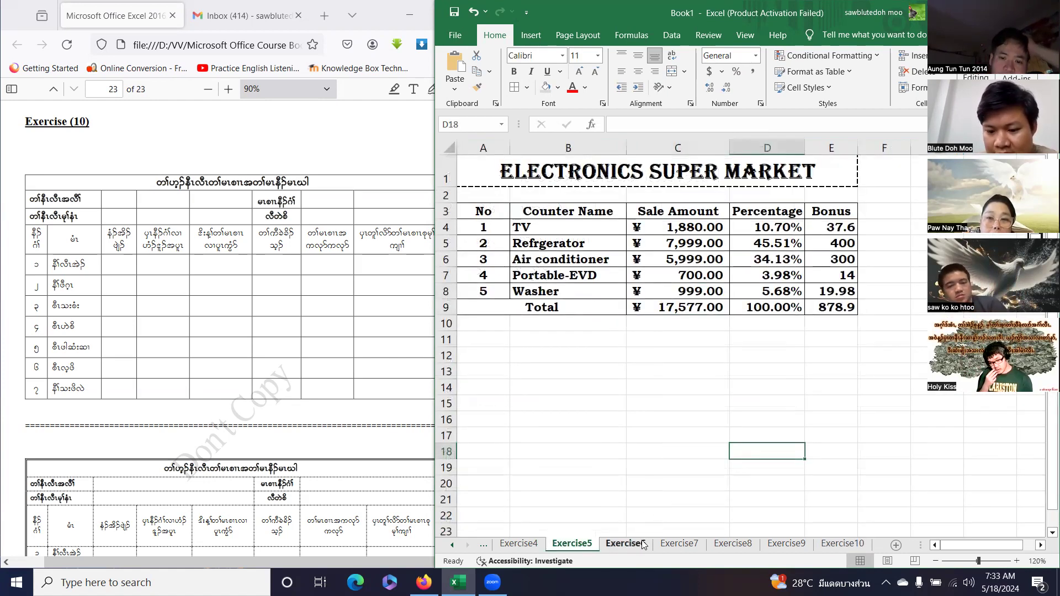
click(627, 545)
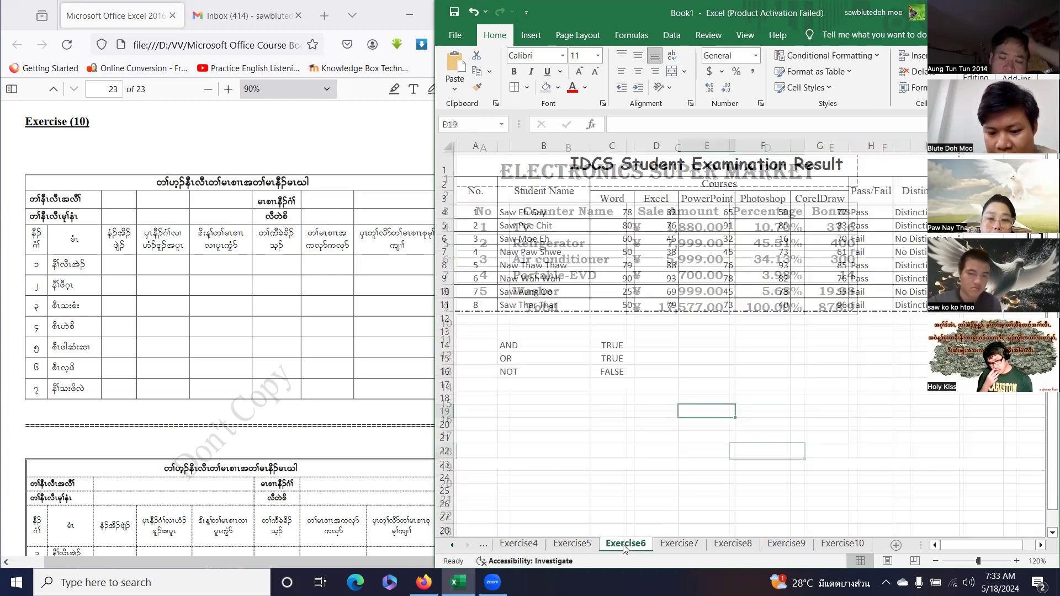
click(845, 545)
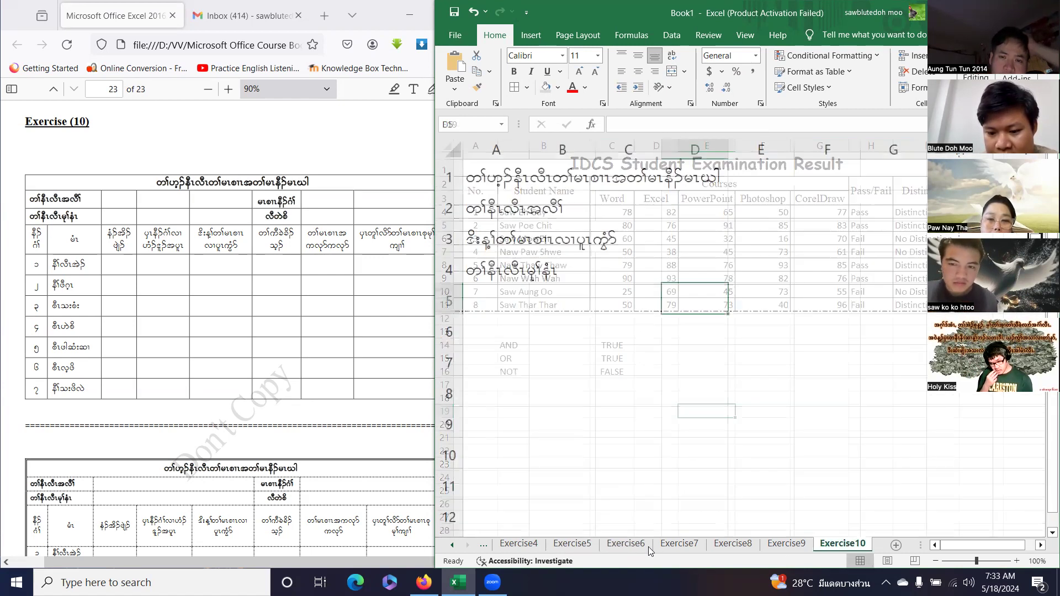
click(627, 545)
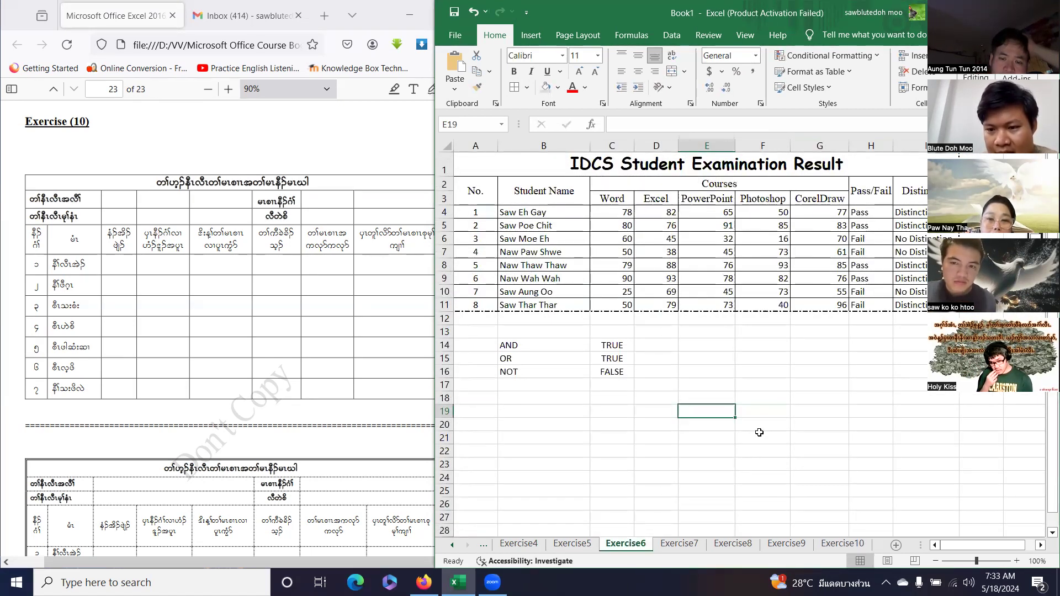